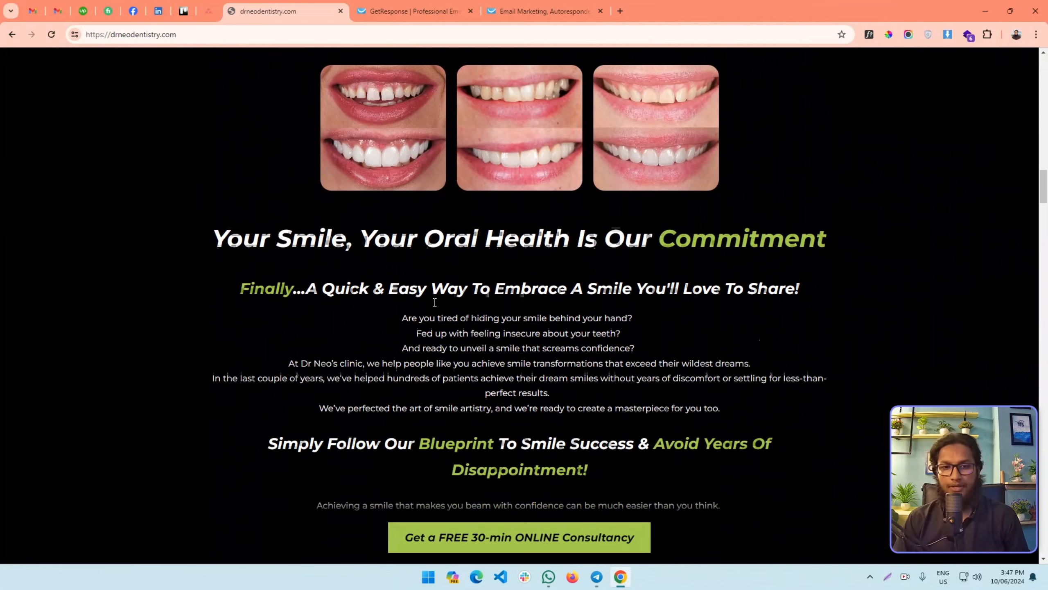
- Examine the full layout of the drneodentistry.com reference page, including its galleries, consultation outline, patient reviews and Instagram section
{"action": "scroll", "coordinate": [496, 312], "scroll_direction": "down", "scroll_amount": 15}
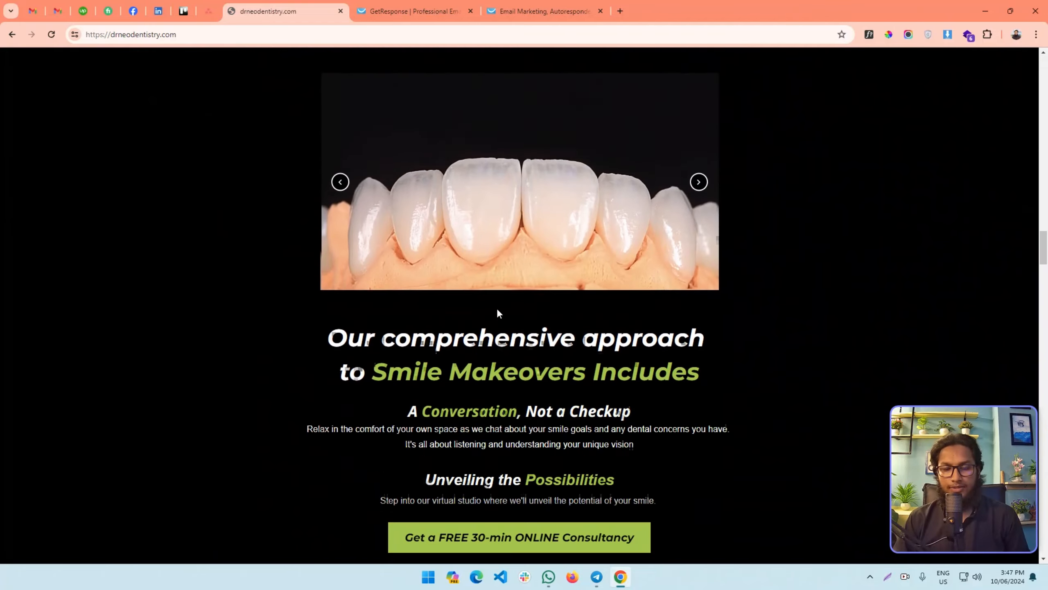
{"action": "scroll", "coordinate": [500, 313], "scroll_direction": "down", "scroll_amount": 20}
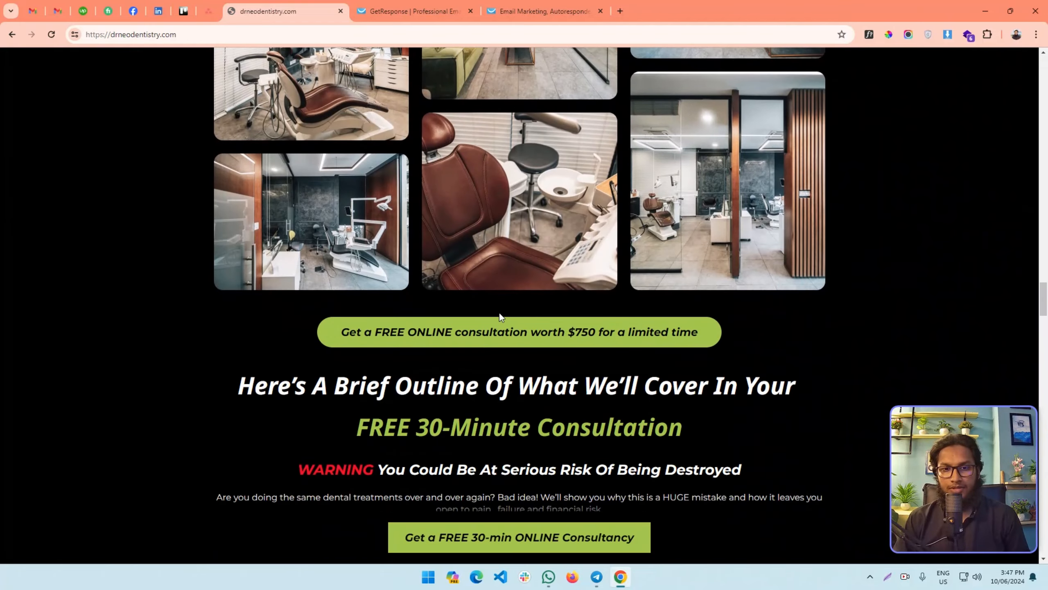
{"action": "scroll", "coordinate": [500, 316], "scroll_direction": "down", "scroll_amount": 15}
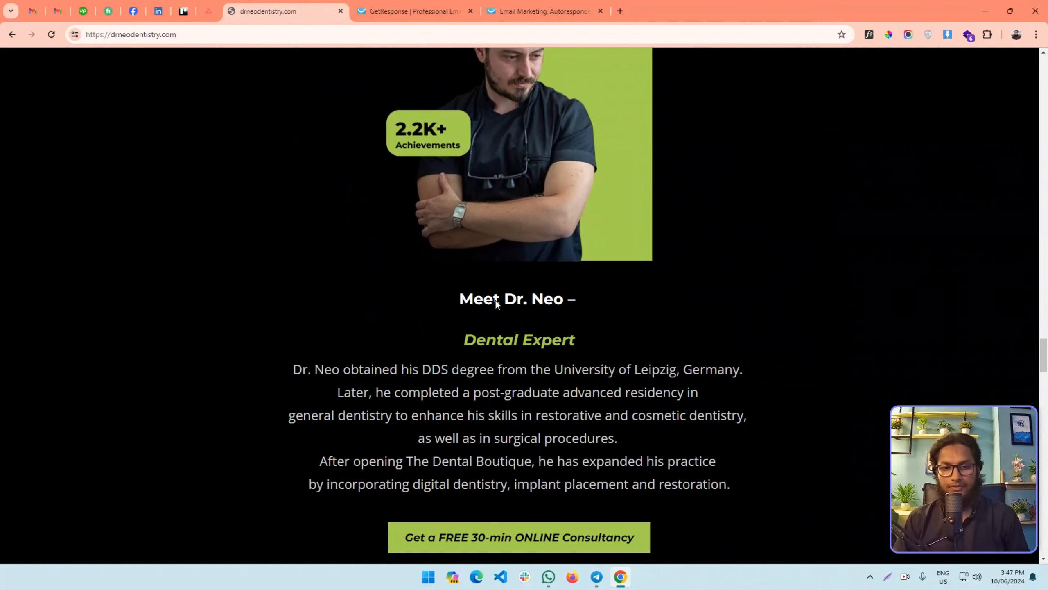
{"action": "scroll", "coordinate": [495, 300], "scroll_direction": "up", "scroll_amount": 3}
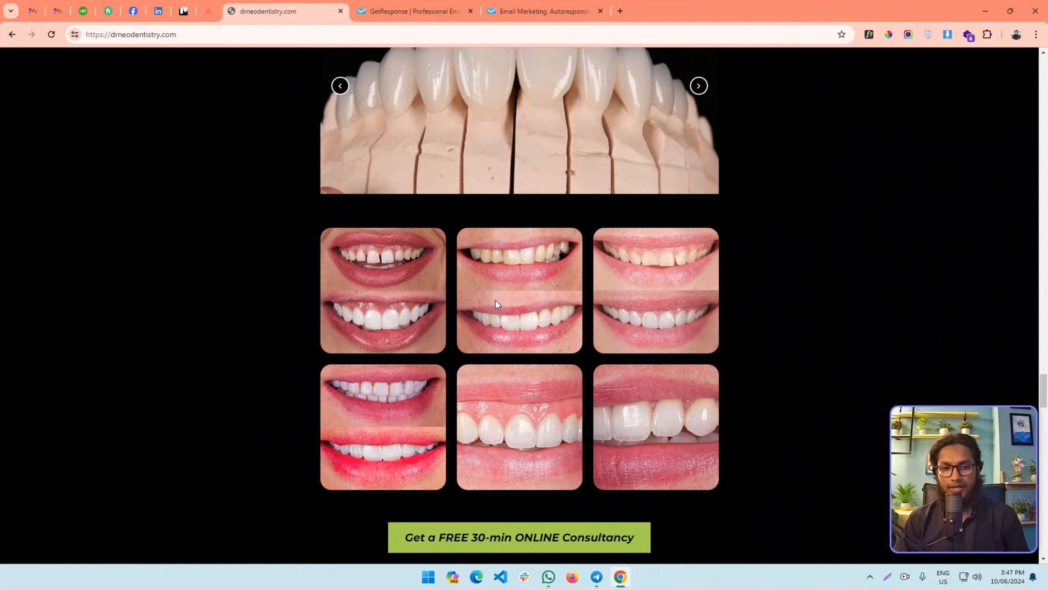
{"action": "scroll", "coordinate": [495, 299], "scroll_direction": "down", "scroll_amount": 20}
{"action": "scroll", "coordinate": [497, 304], "scroll_direction": "down", "scroll_amount": 20}
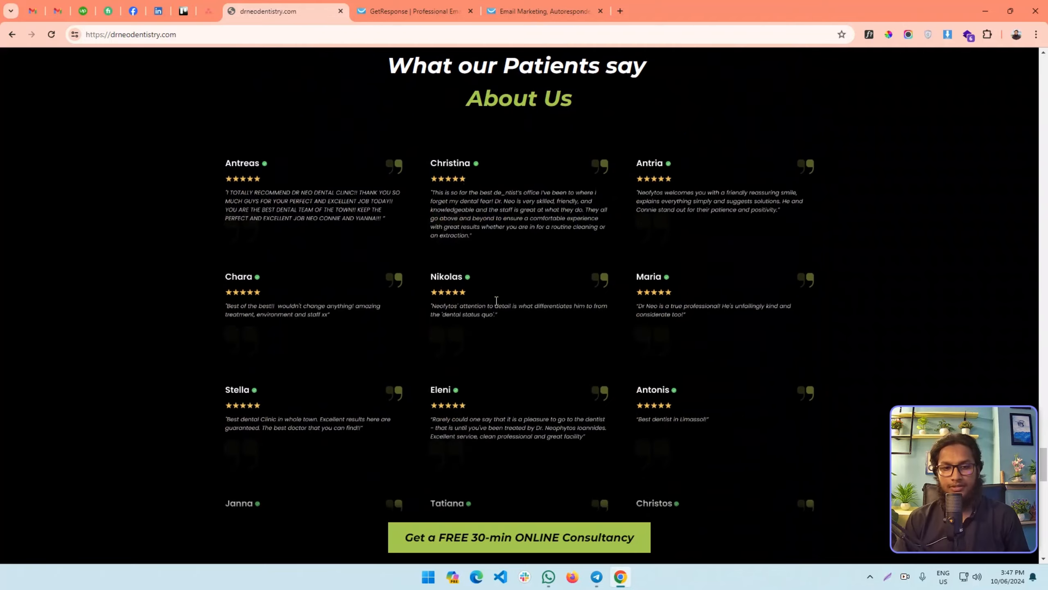
{"action": "scroll", "coordinate": [496, 304], "scroll_direction": "down", "scroll_amount": 6}
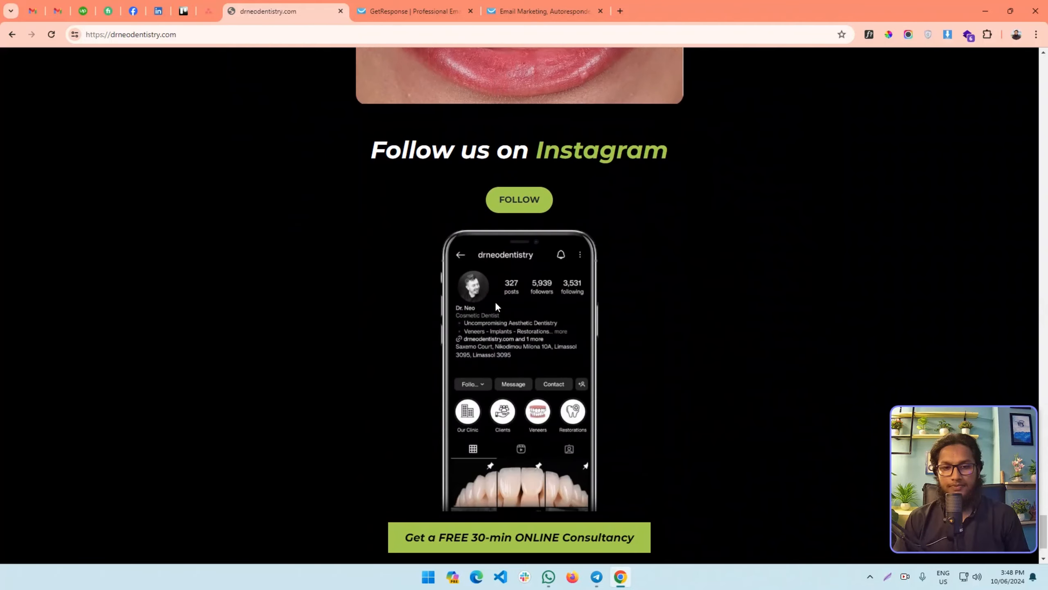
{"action": "scroll", "coordinate": [525, 297], "scroll_direction": "up", "scroll_amount": 12}
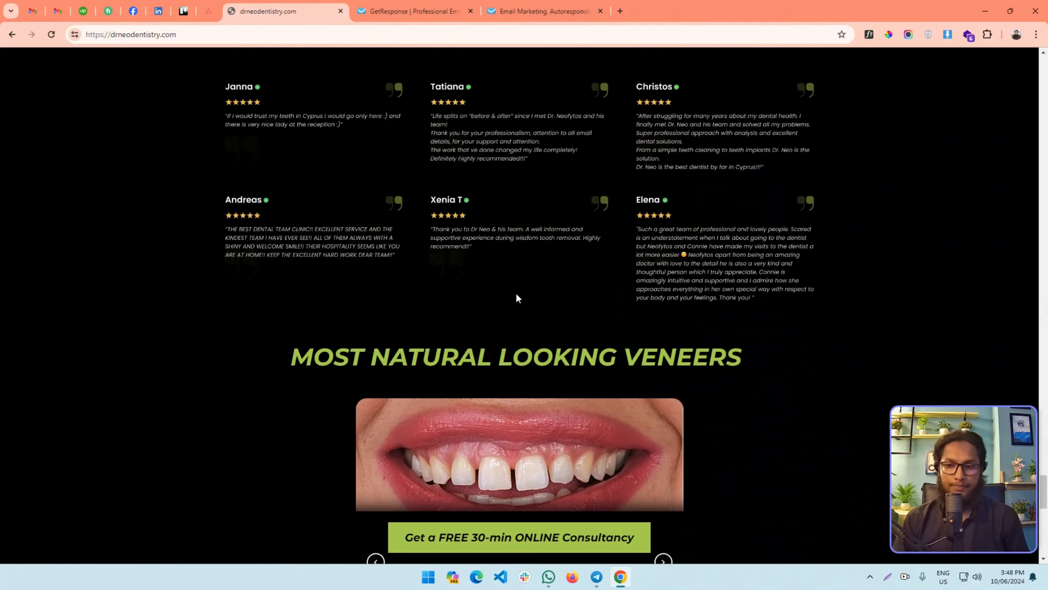
{"action": "scroll", "coordinate": [529, 308], "scroll_direction": "up", "scroll_amount": 15}
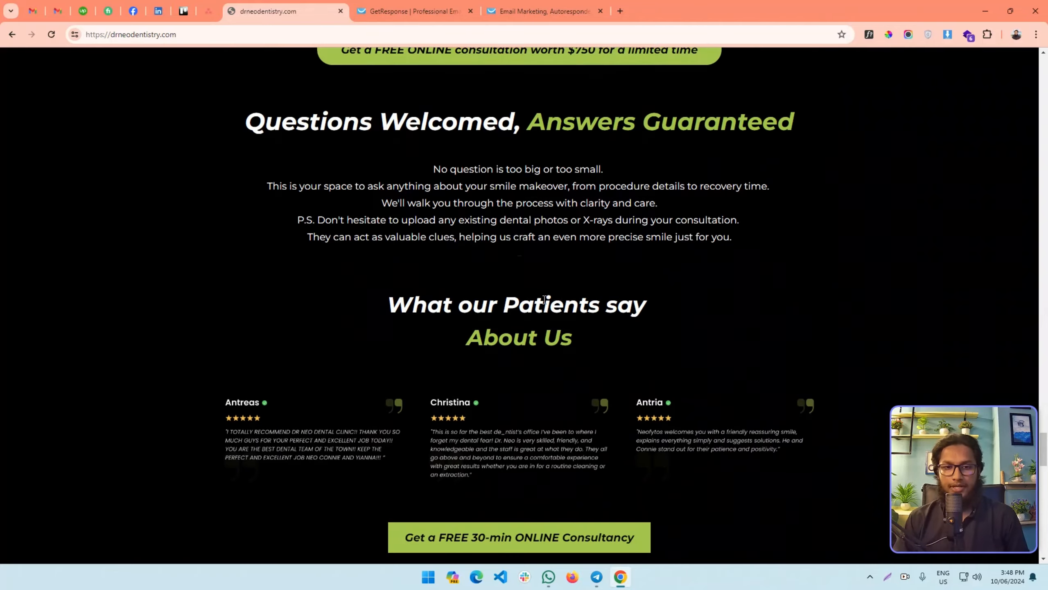
{"action": "scroll", "coordinate": [547, 271], "scroll_direction": "up", "scroll_amount": 20}
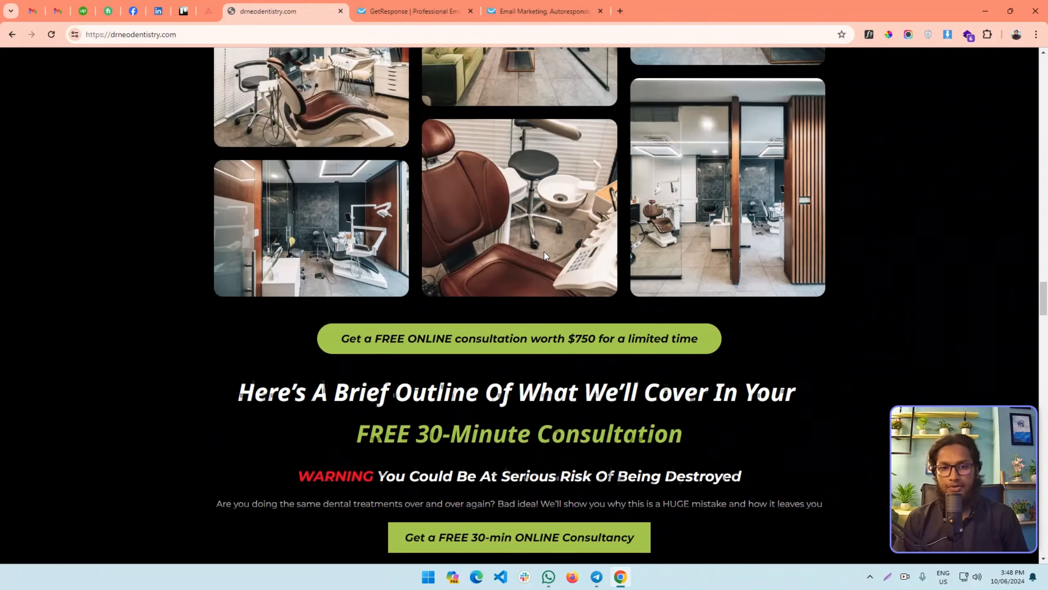
{"action": "scroll", "coordinate": [549, 262], "scroll_direction": "up", "scroll_amount": 20}
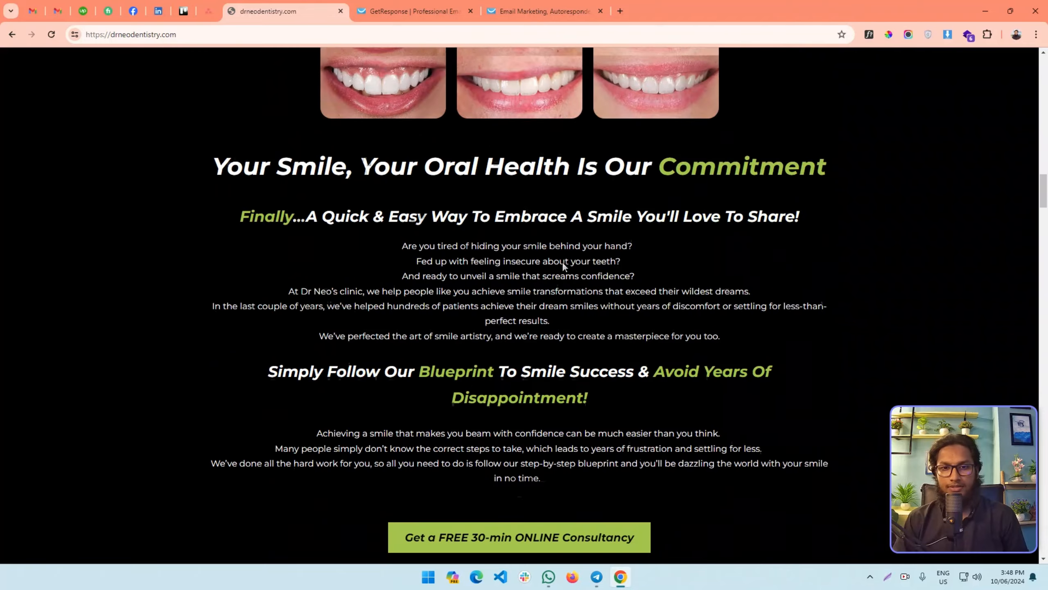
{"action": "scroll", "coordinate": [485, 244], "scroll_direction": "up", "scroll_amount": 15}
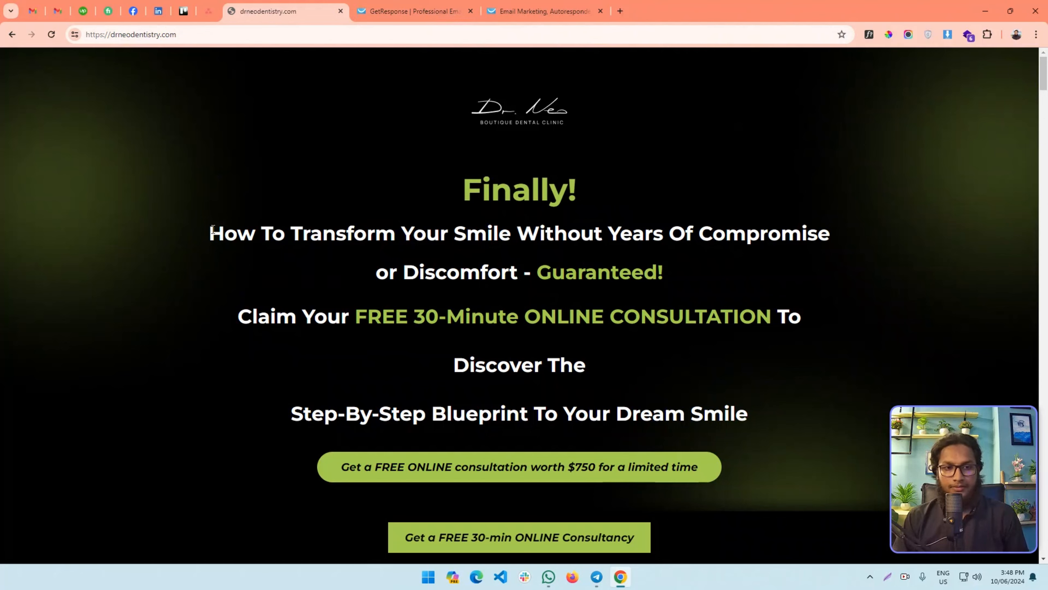
- Review the reference page's main headline "How To Transform Your Smile Without Years Of Compromise or Discomfort - Guaranteed!" and the hero area
{"action": "left_click_drag", "start_coordinate": [213, 230], "coordinate": [727, 284]}
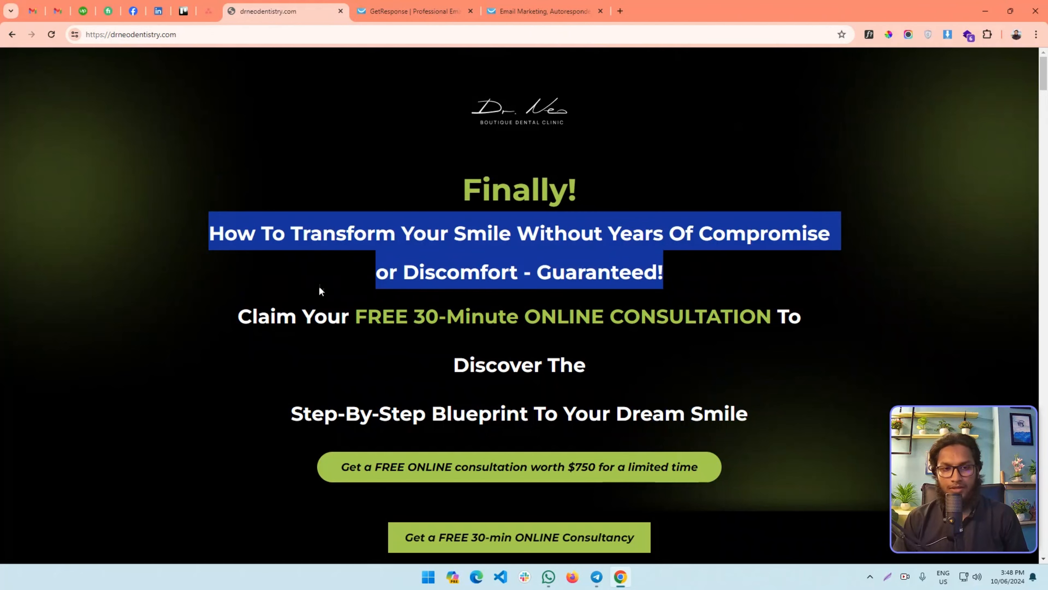
{"action": "left_click_drag", "start_coordinate": [197, 233], "coordinate": [697, 263]}
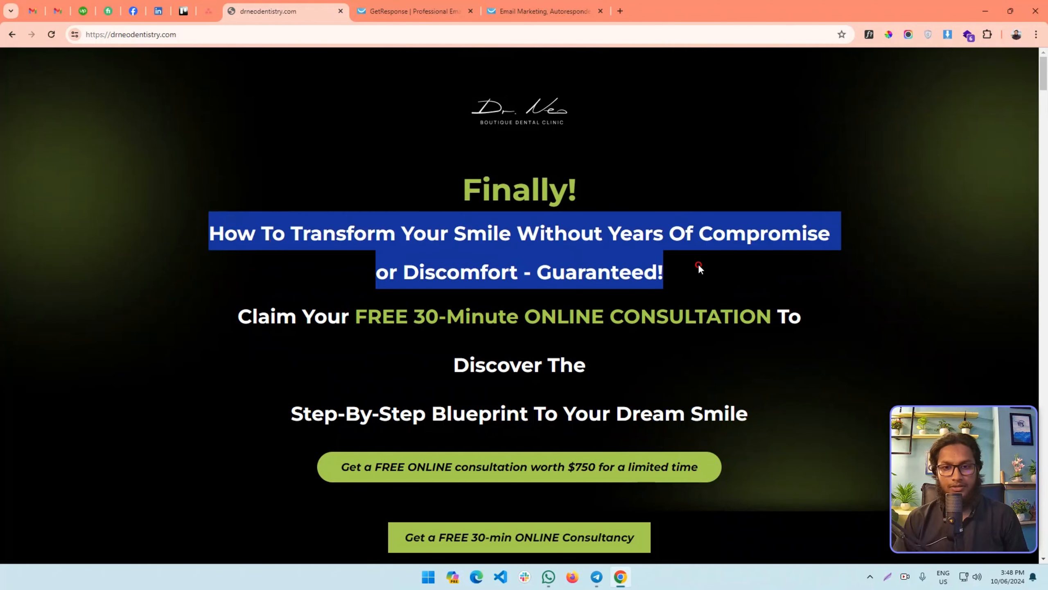
{"action": "left_click", "coordinate": [492, 292]}
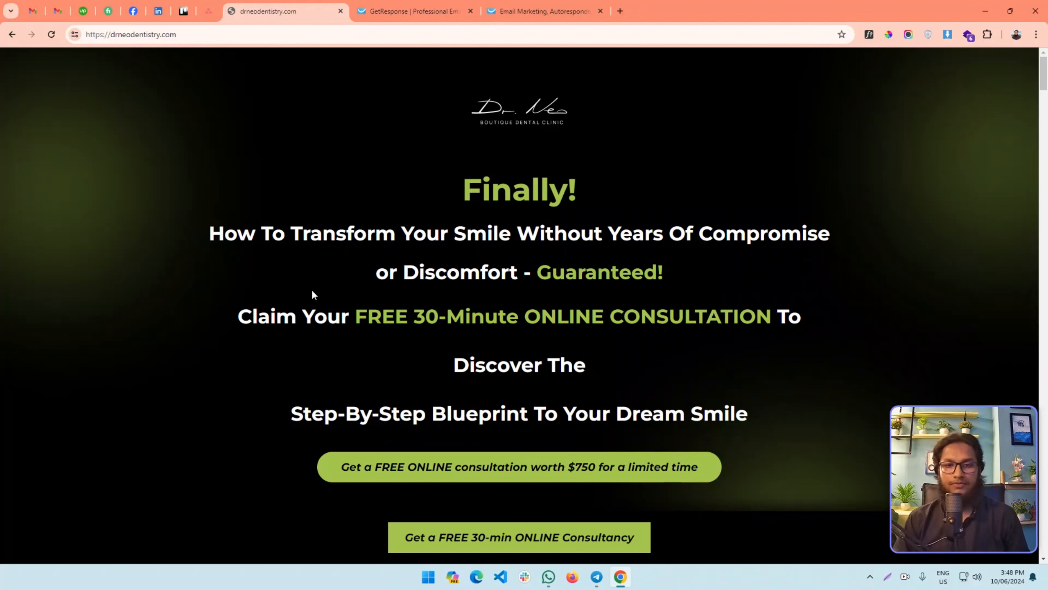
{"action": "scroll", "coordinate": [408, 297], "scroll_direction": "down", "scroll_amount": 1}
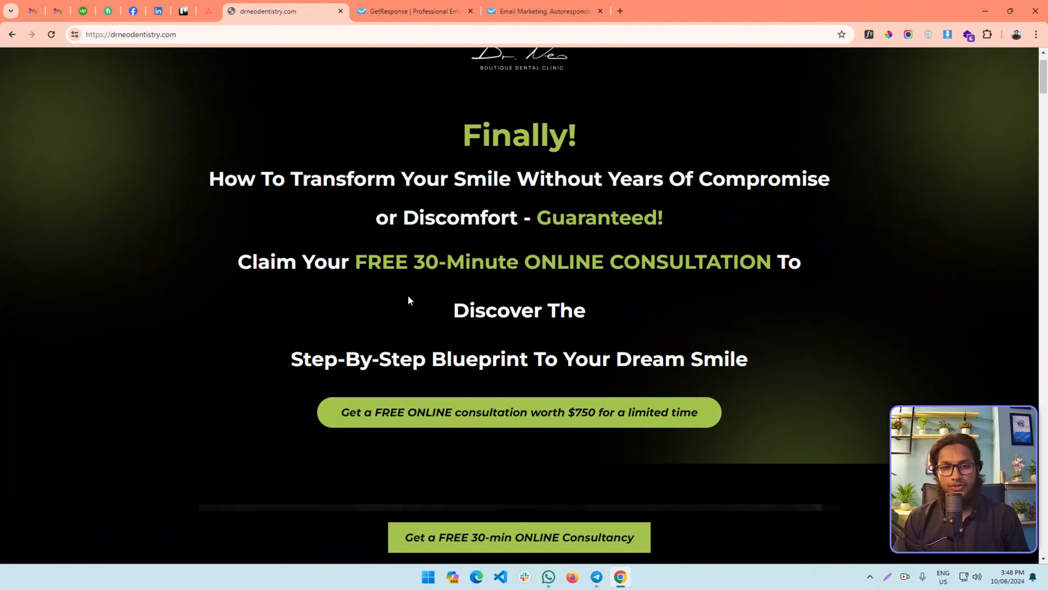
{"action": "scroll", "coordinate": [408, 294], "scroll_direction": "up", "scroll_amount": 1}
- Switch to the GetResponse dashboard and start a new landing page with the option to build it by myself
{"action": "left_click", "coordinate": [526, 6]}
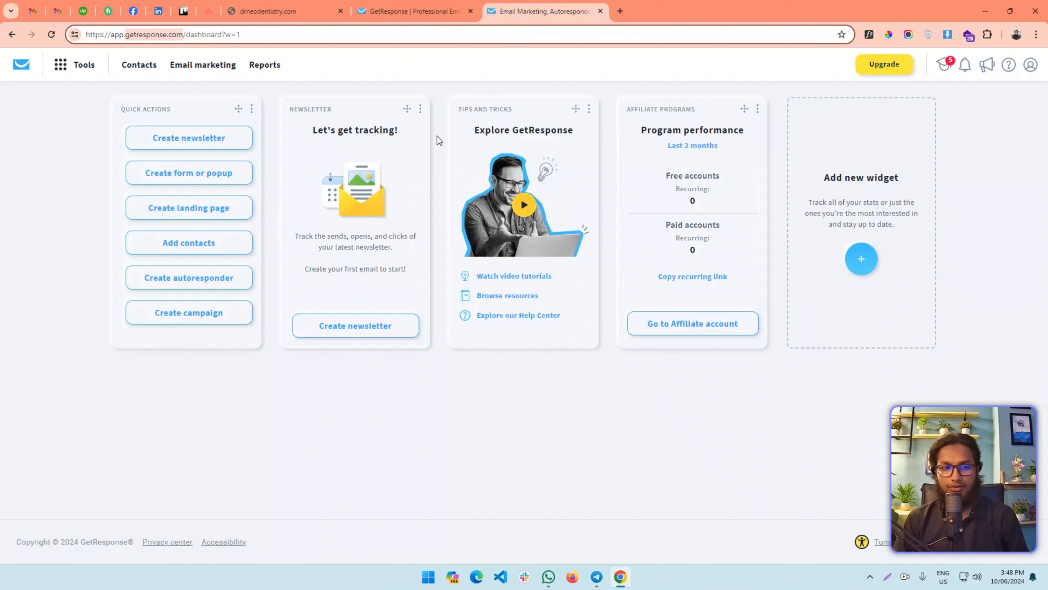
{"action": "left_click", "coordinate": [157, 214]}
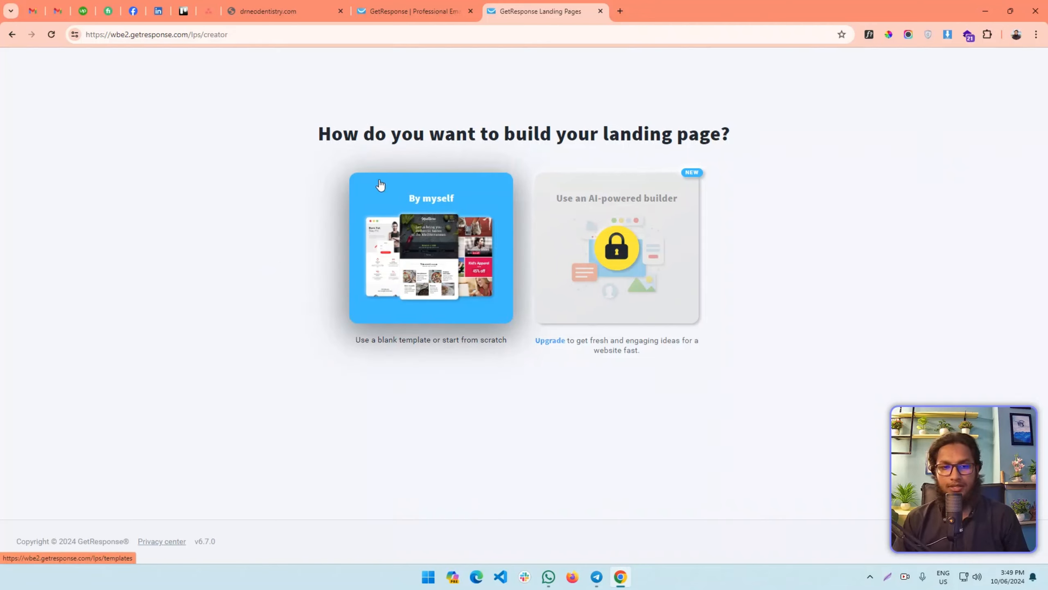
{"action": "left_click", "coordinate": [448, 237]}
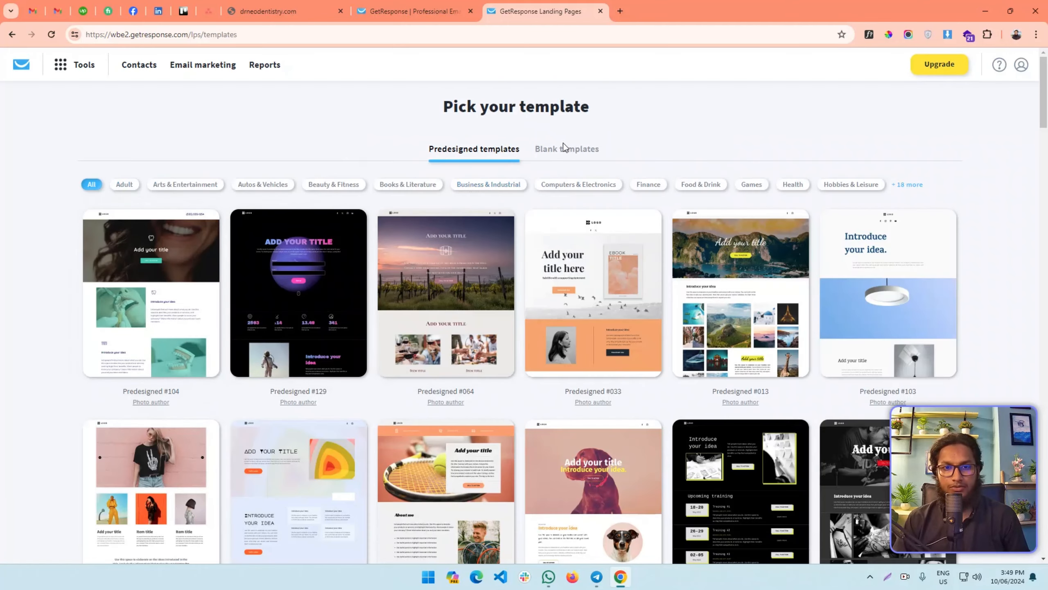
- Create the landing page from Blank template #0 among the blank templates
{"action": "left_click", "coordinate": [563, 144]}
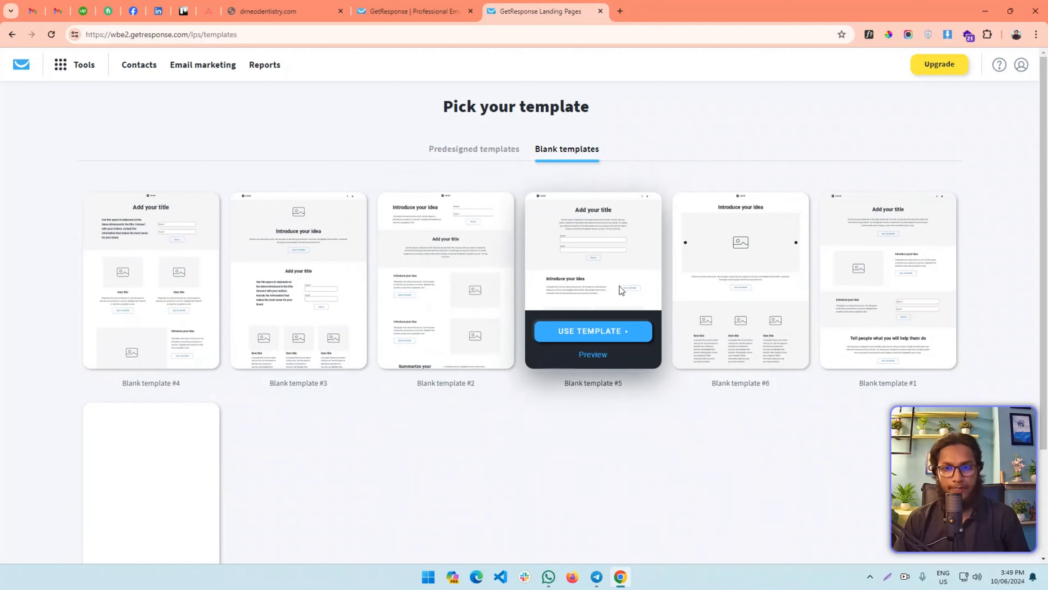
{"action": "scroll", "coordinate": [697, 278], "scroll_direction": "down", "scroll_amount": 3}
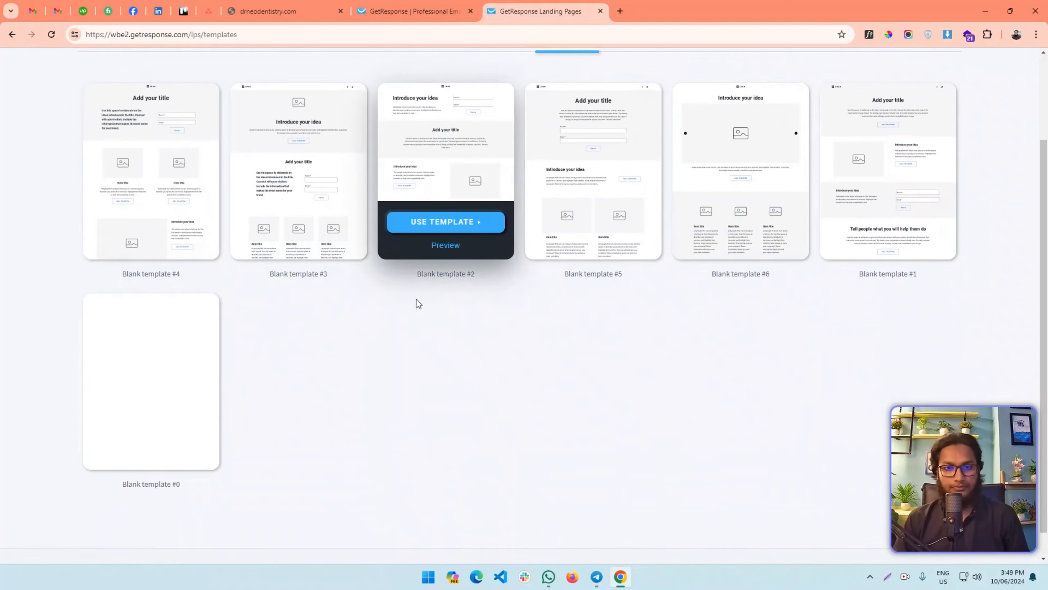
{"action": "scroll", "coordinate": [339, 365], "scroll_direction": "up", "scroll_amount": 3}
{"action": "scroll", "coordinate": [248, 382], "scroll_direction": "down", "scroll_amount": 3}
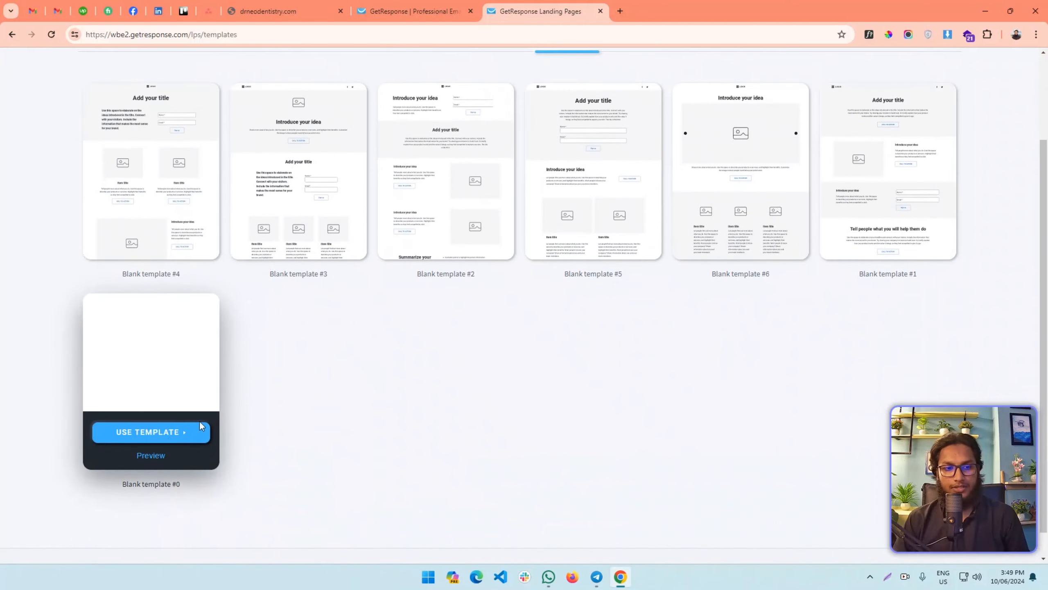
{"action": "left_click", "coordinate": [161, 439]}
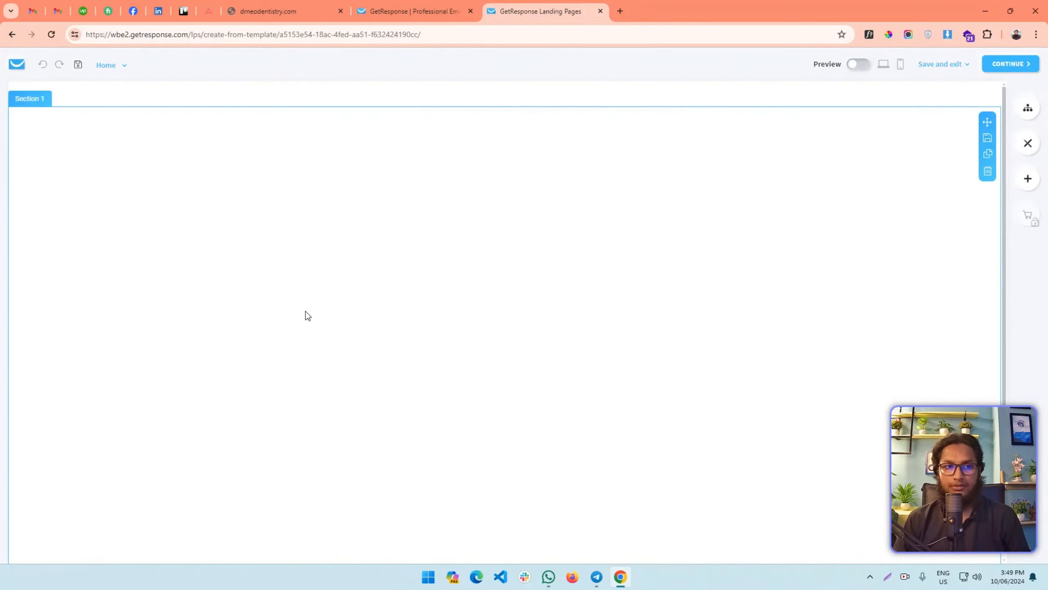
- Inspect the settings of the page header and of Section 1 on the blank page
{"action": "left_click", "coordinate": [58, 96]}
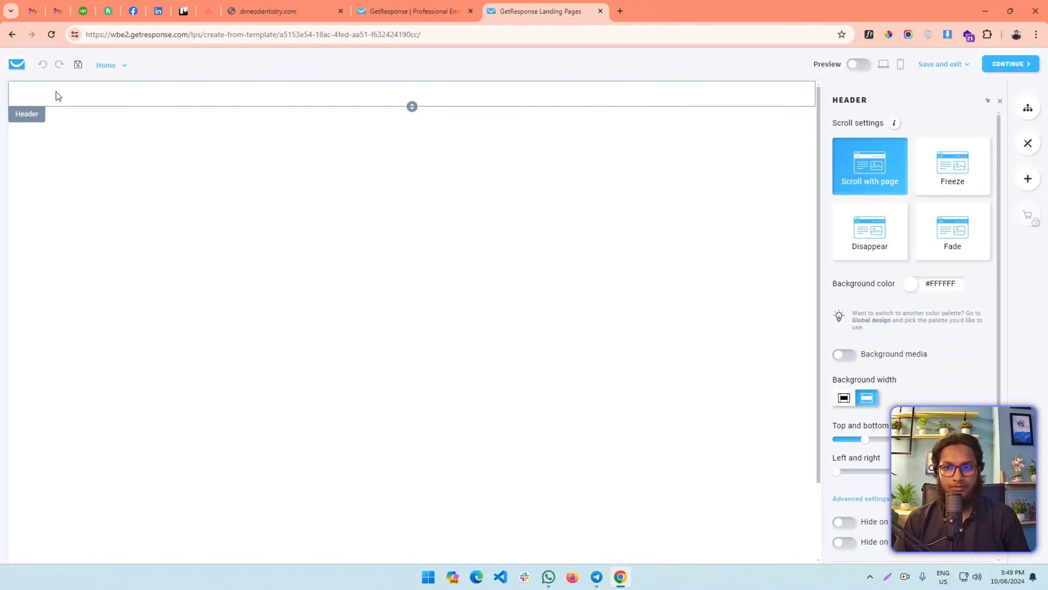
{"action": "left_click", "coordinate": [62, 92]}
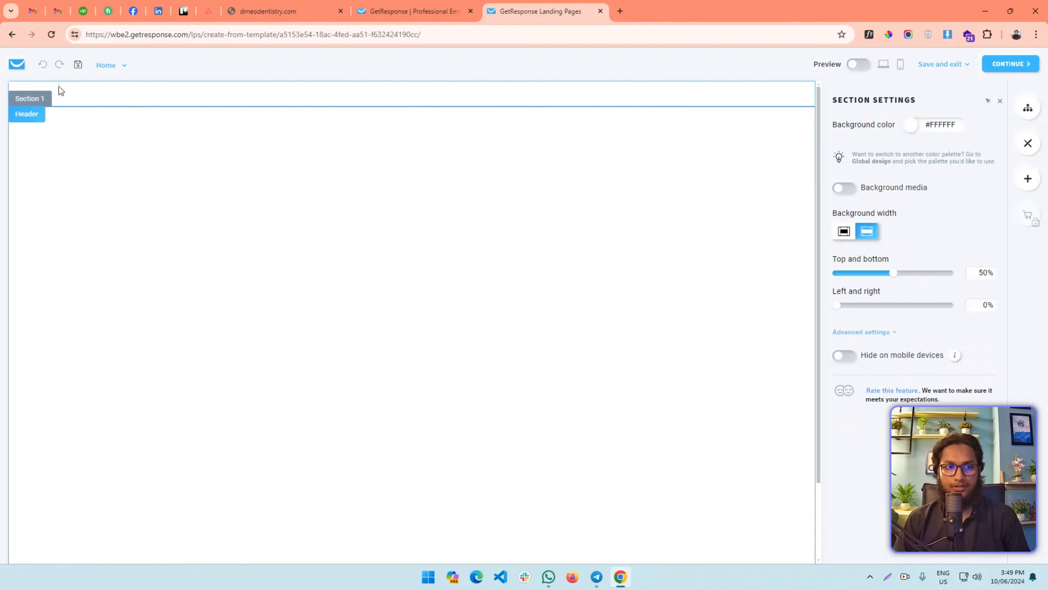
{"action": "left_click", "coordinate": [59, 86]}
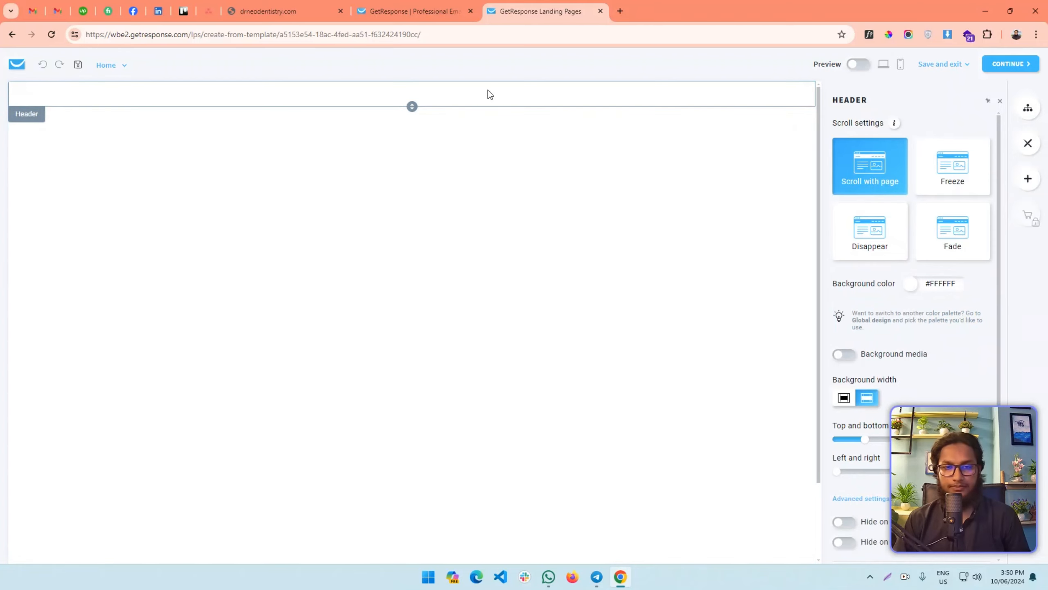
{"action": "left_click", "coordinate": [159, 145]}
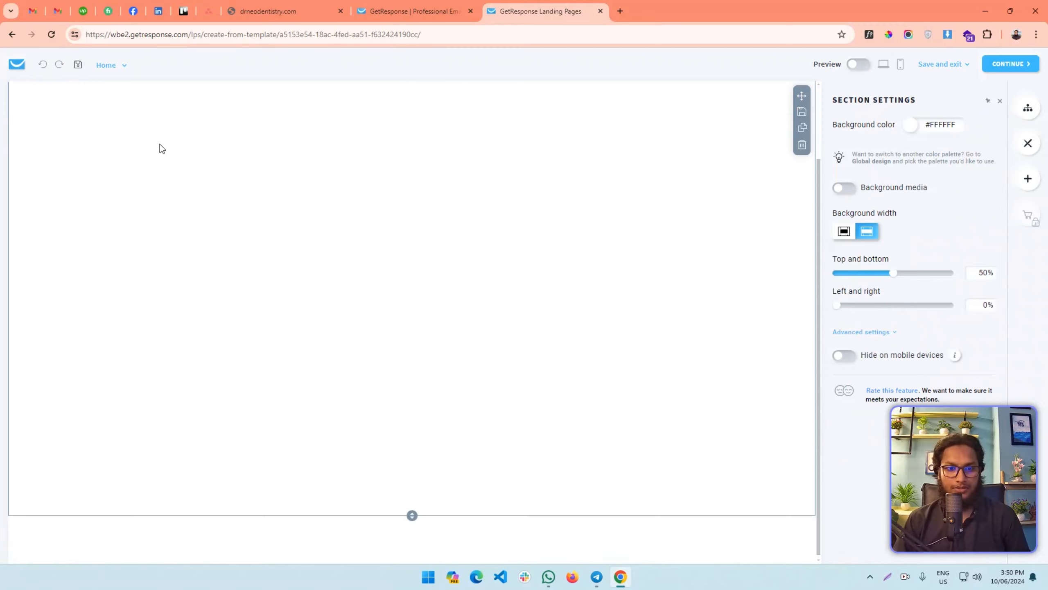
{"action": "scroll", "coordinate": [272, 434], "scroll_direction": "up", "scroll_amount": 1}
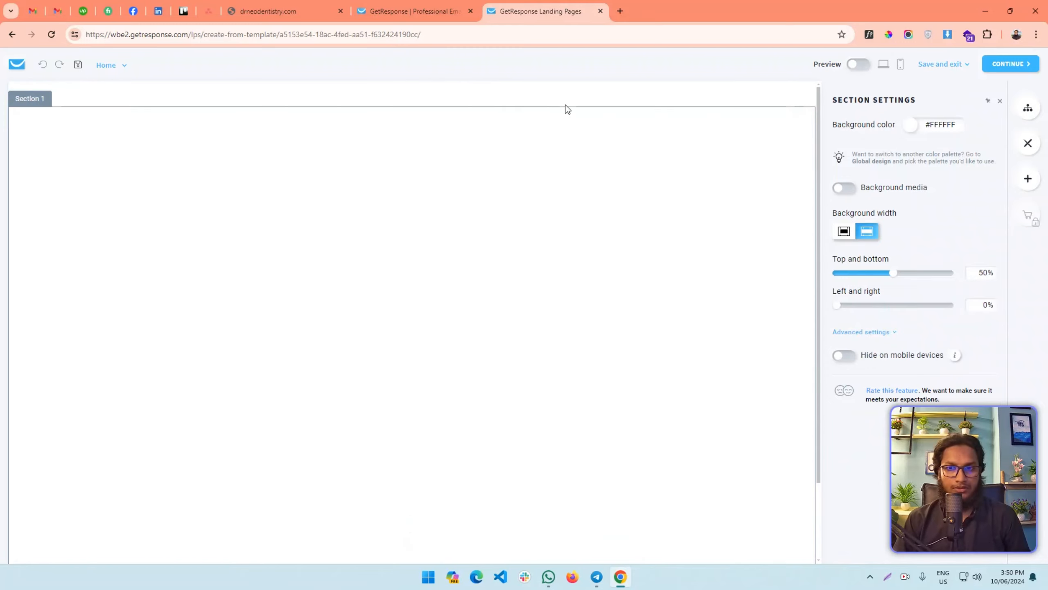
{"action": "left_click", "coordinate": [445, 90]}
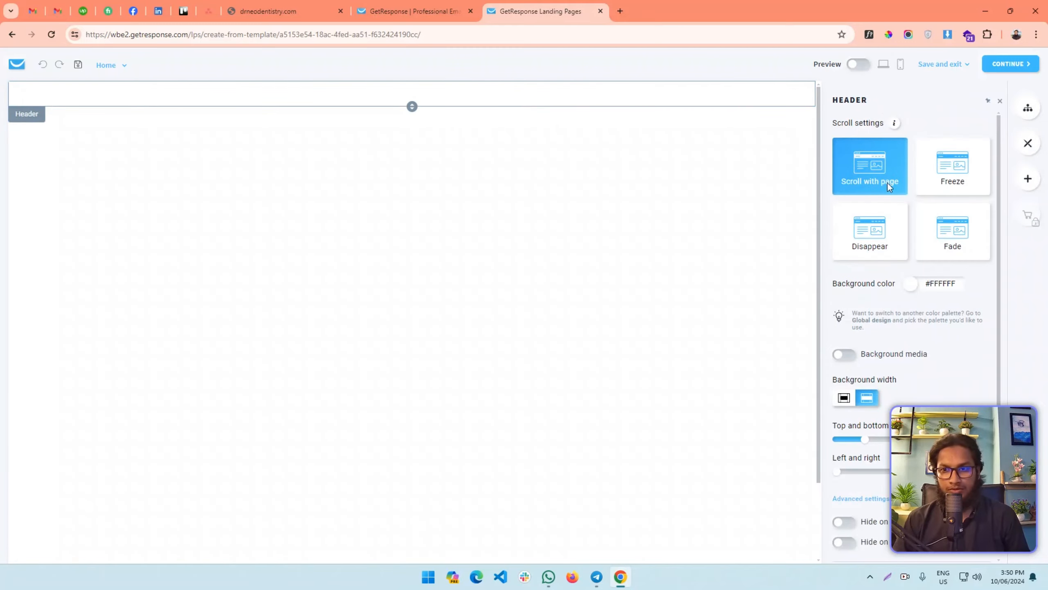
- Place the landing page editor's browser tab beside the drneodentistry.com tab, check the reference page's hero area and return to the editor
{"action": "left_click_drag", "start_coordinate": [535, 6], "coordinate": [417, 6]}
{"action": "left_click", "coordinate": [312, 5]}
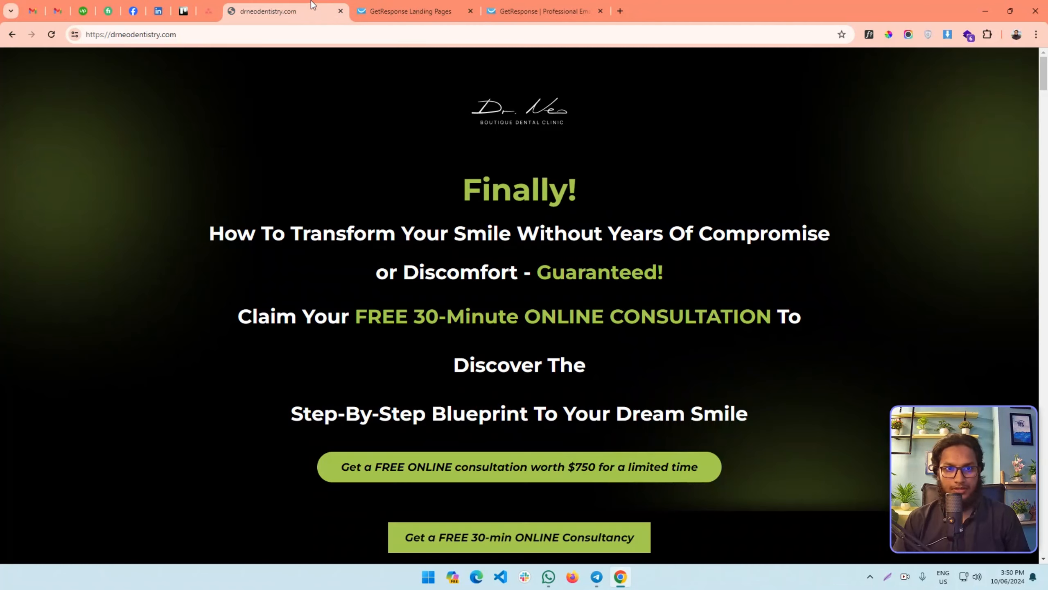
{"action": "scroll", "coordinate": [561, 234], "scroll_direction": "down", "scroll_amount": 3}
{"action": "scroll", "coordinate": [562, 234], "scroll_direction": "up", "scroll_amount": 3}
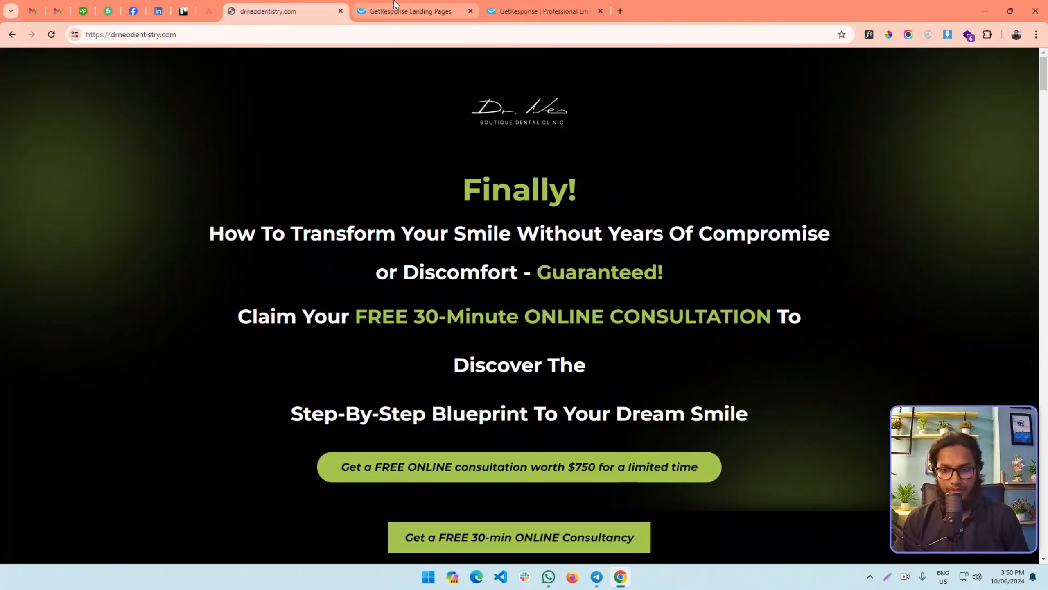
{"action": "left_click", "coordinate": [408, 11]}
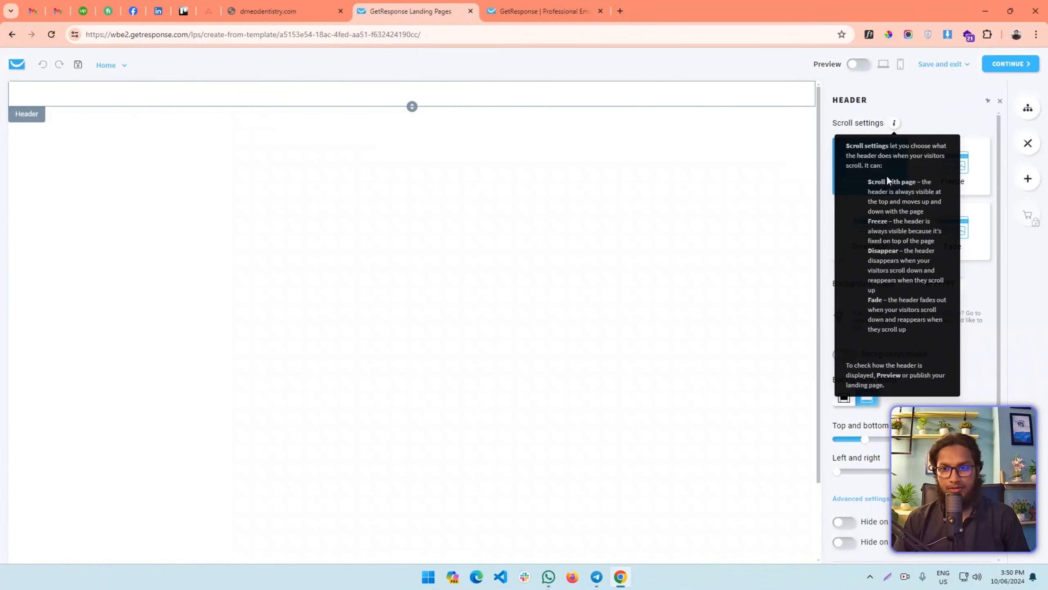
- Set the header to hide on all pages with Hide on mobile devices turned off, and open the settings of Section 1
{"action": "scroll", "coordinate": [934, 281], "scroll_direction": "down", "scroll_amount": 1}
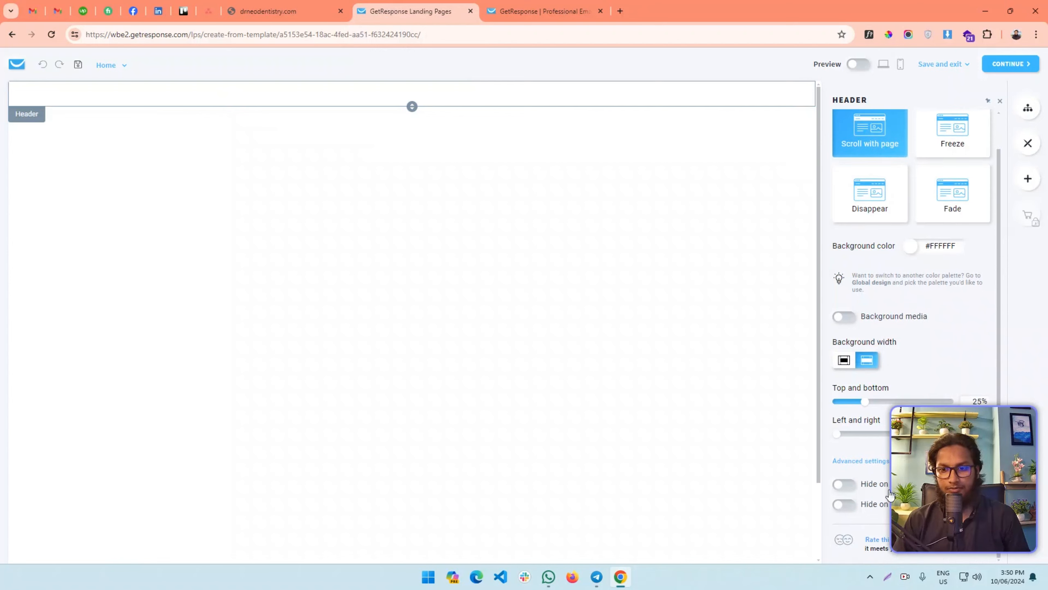
{"action": "left_click", "coordinate": [843, 504]}
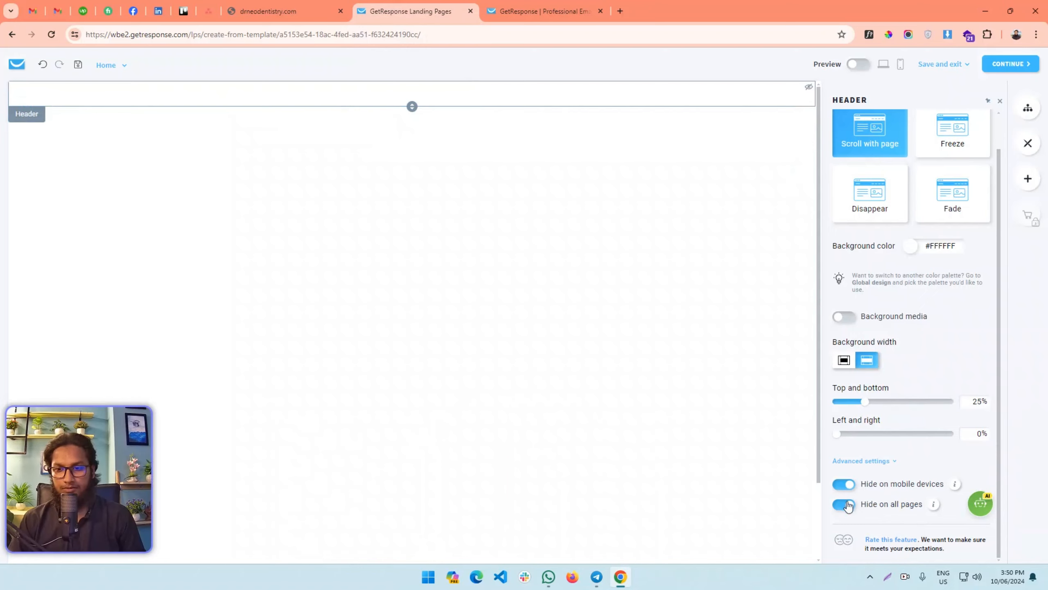
{"action": "left_click", "coordinate": [844, 485]}
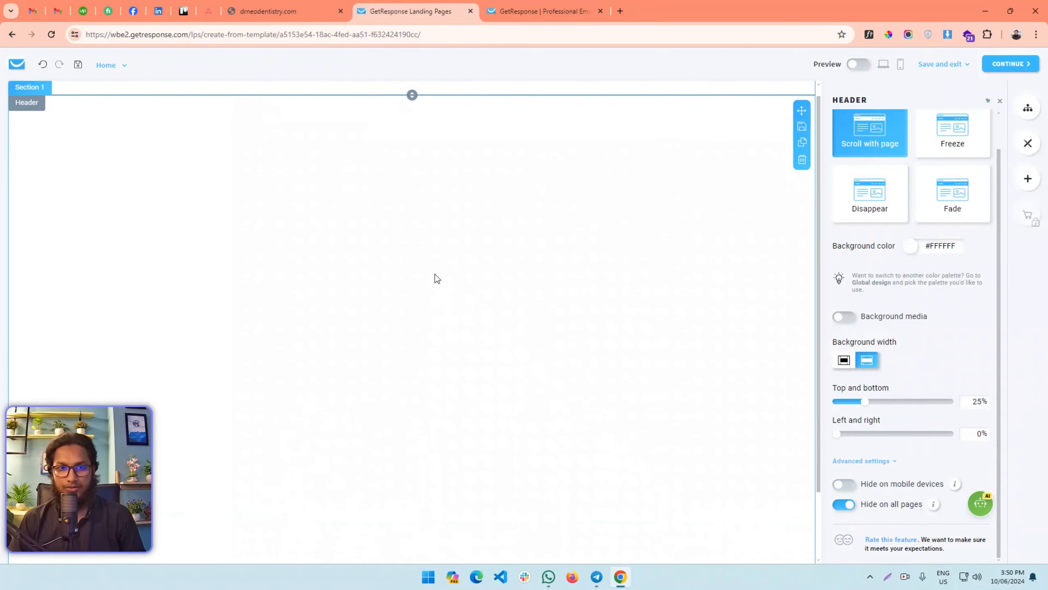
{"action": "left_click", "coordinate": [157, 148]}
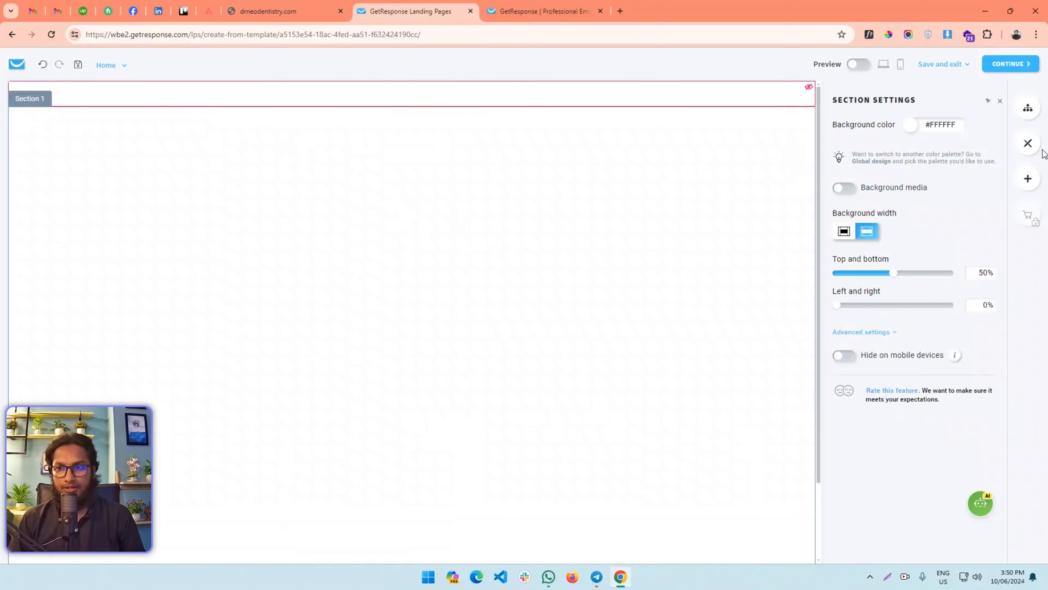
- Add an Image element to the empty Section 1 so that the file picker opens
{"action": "left_click", "coordinate": [1028, 179]}
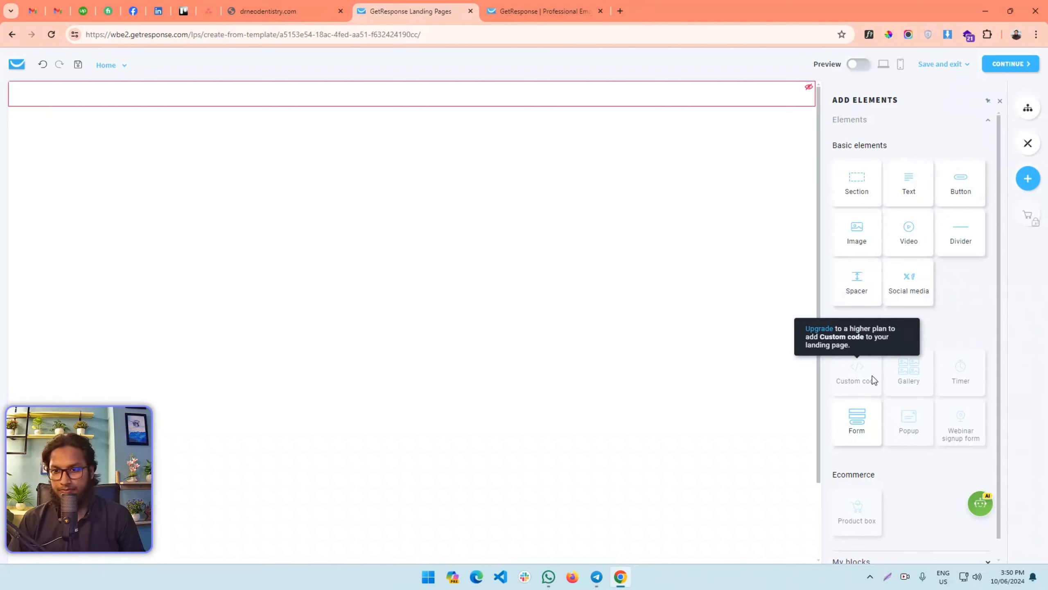
{"action": "scroll", "coordinate": [904, 420], "scroll_direction": "down", "scroll_amount": 1}
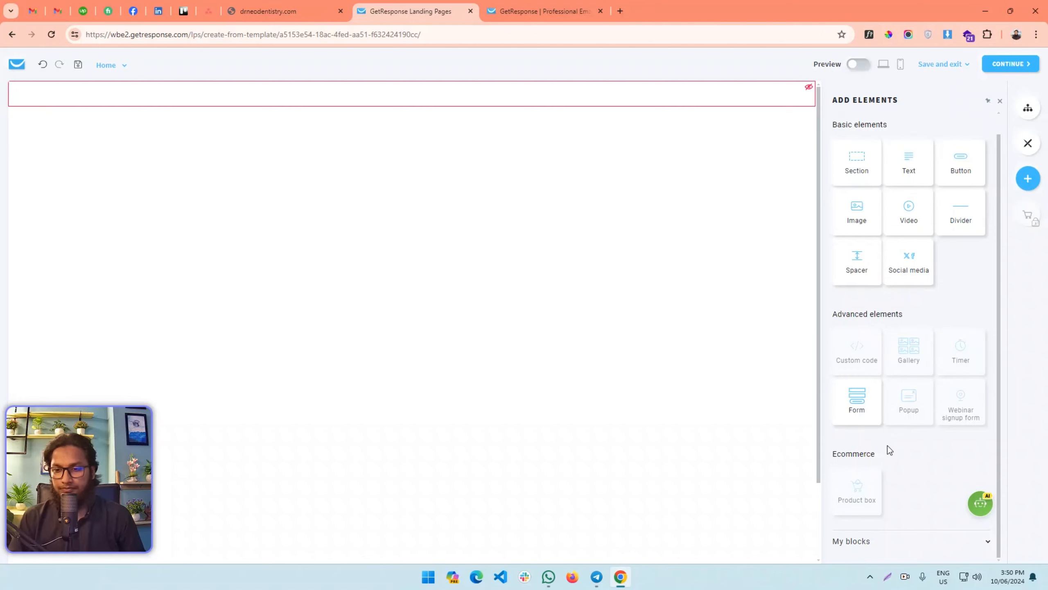
{"action": "scroll", "coordinate": [888, 446], "scroll_direction": "up", "scroll_amount": 1}
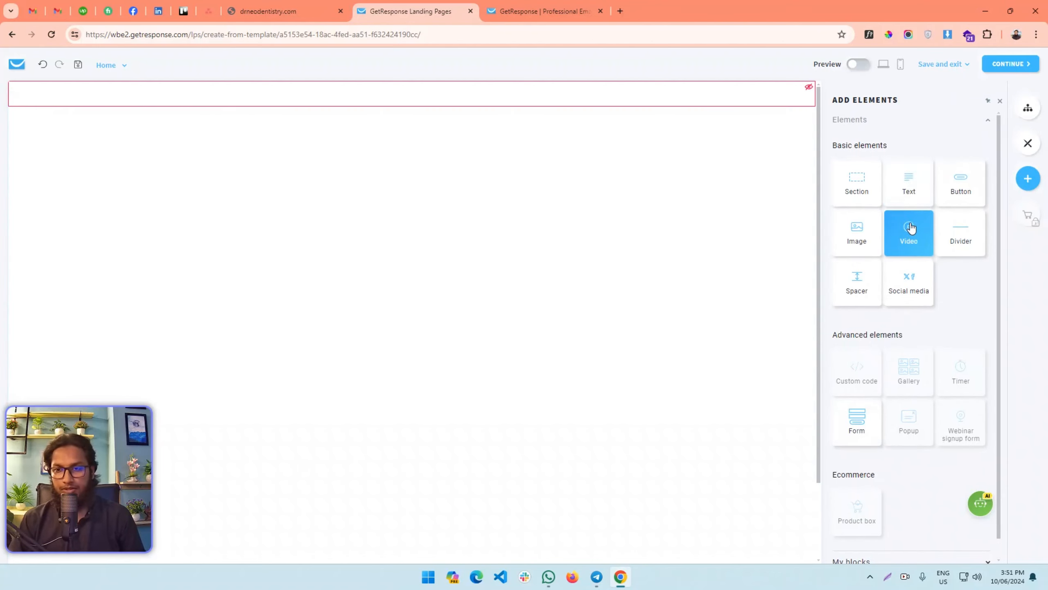
{"action": "scroll", "coordinate": [895, 259], "scroll_direction": "down", "scroll_amount": 1}
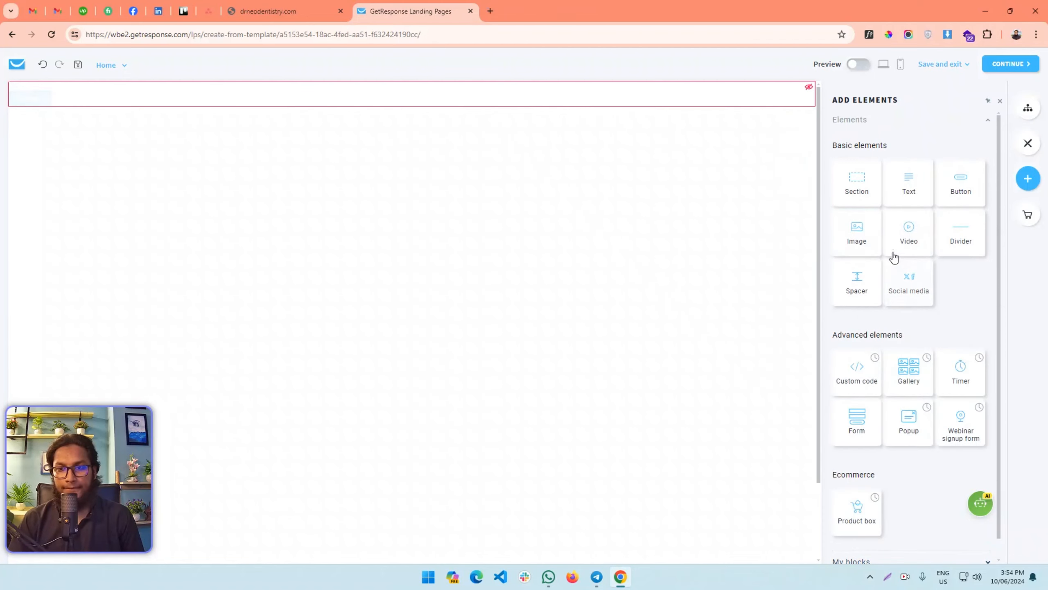
{"action": "left_click_drag", "start_coordinate": [857, 231], "coordinate": [408, 147]}
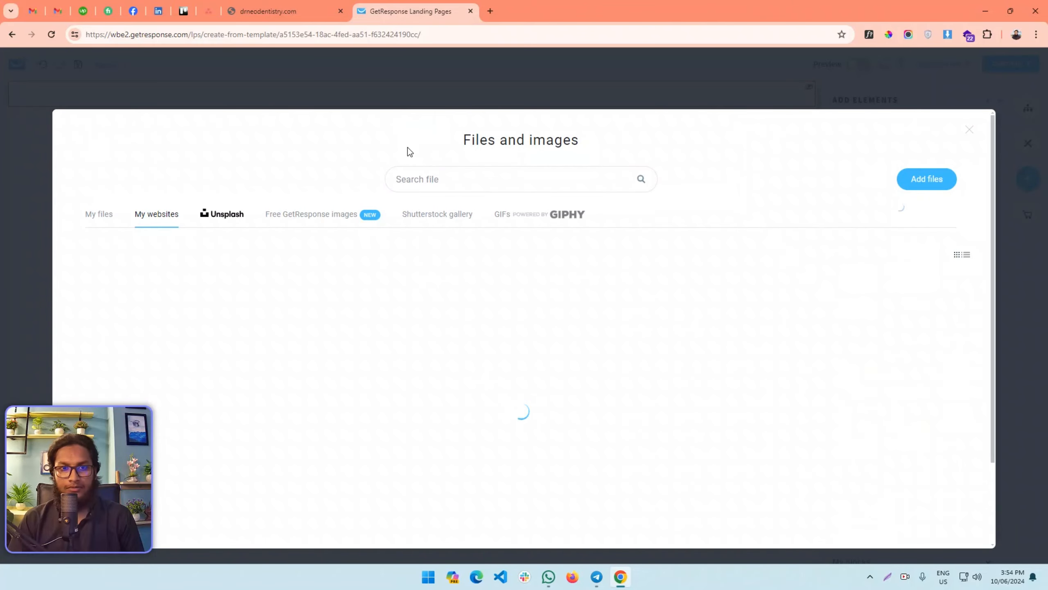
- Save the Dr. Neo logo image from the hero area of the drneodentistry.com page to Downloads
{"action": "left_click", "coordinate": [314, 4]}
{"action": "right_click", "coordinate": [517, 117]}
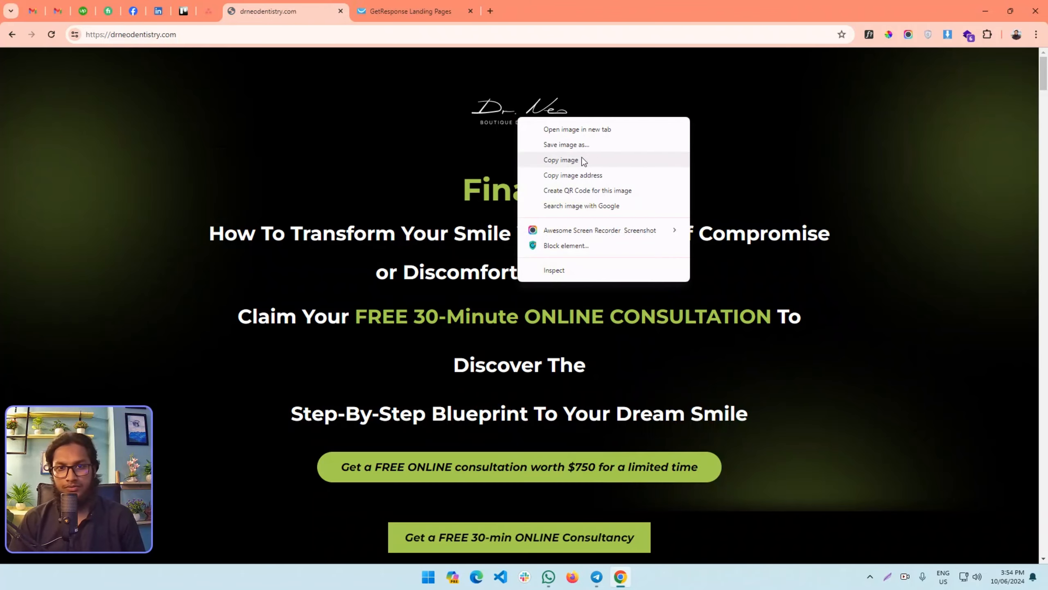
{"action": "left_click", "coordinate": [584, 144]}
{"action": "key", "text": "Return"}
- Save the collage image with the smiles and clinic entrance beside the text about Dr Neo from the reference page
{"action": "scroll", "coordinate": [481, 243], "scroll_direction": "down", "scroll_amount": 1}
{"action": "scroll", "coordinate": [481, 243], "scroll_direction": "down", "scroll_amount": 15}
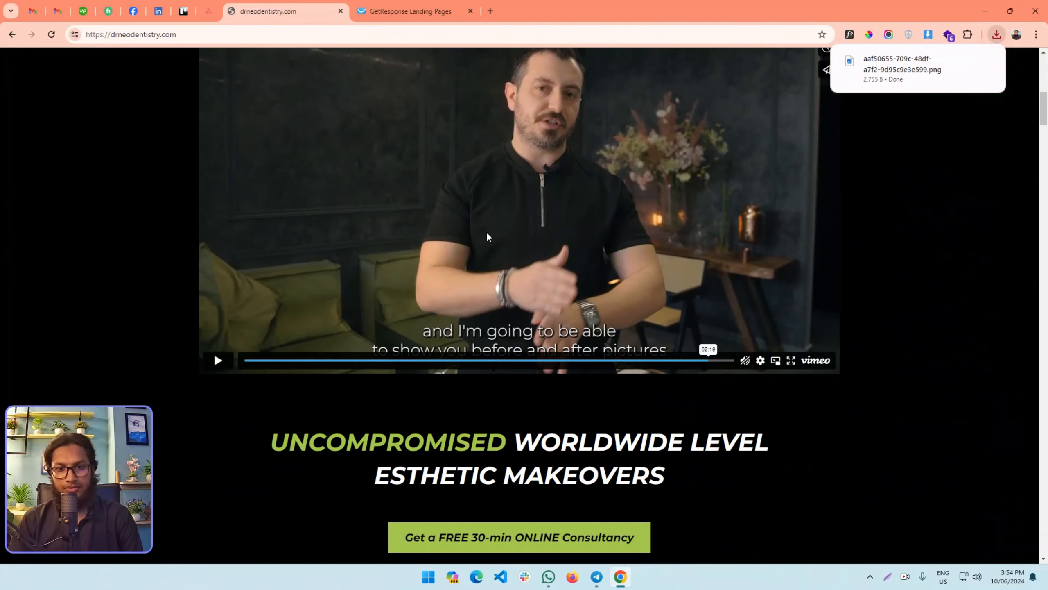
{"action": "right_click", "coordinate": [350, 206]}
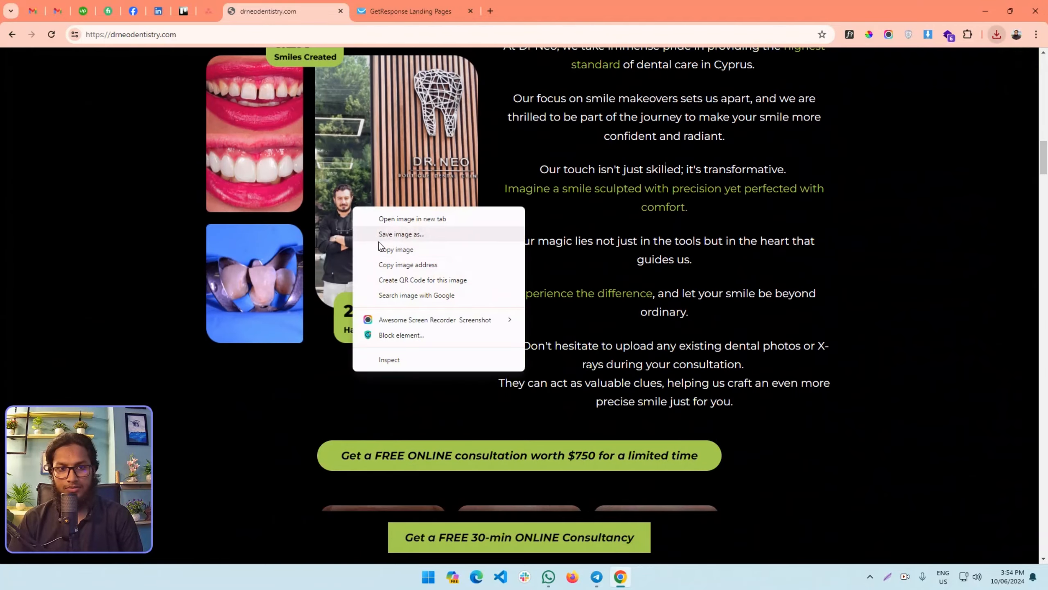
{"action": "key", "text": "Escape"}
{"action": "scroll", "coordinate": [476, 236], "scroll_direction": "down", "scroll_amount": 5}
{"action": "scroll", "coordinate": [418, 221], "scroll_direction": "down", "scroll_amount": 9}
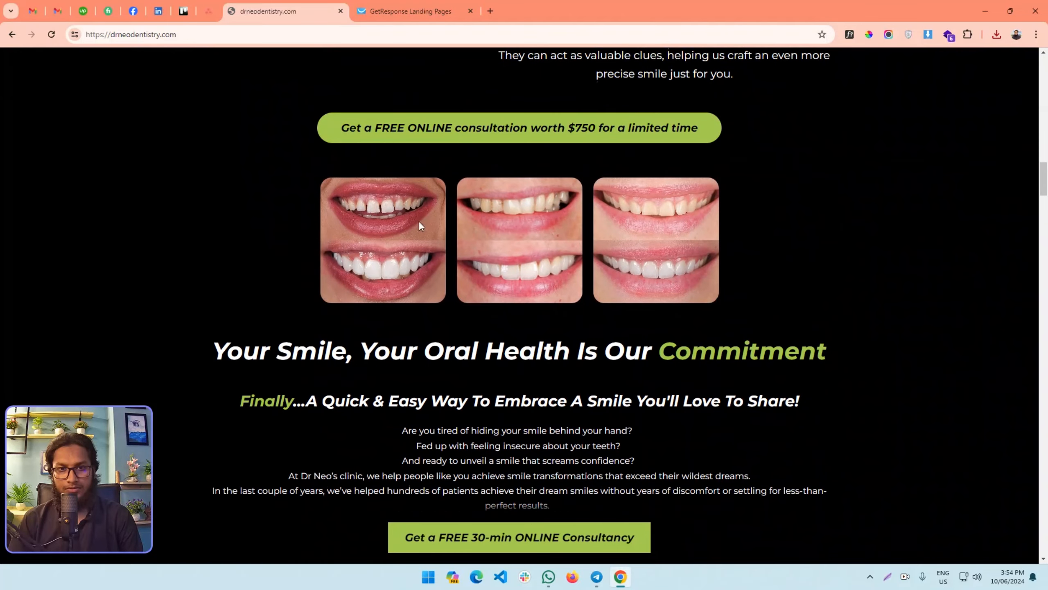
- Return to the landing page editor and queue the logo and collage PNG files from the Downloads folder for upload
{"action": "left_click", "coordinate": [376, 9]}
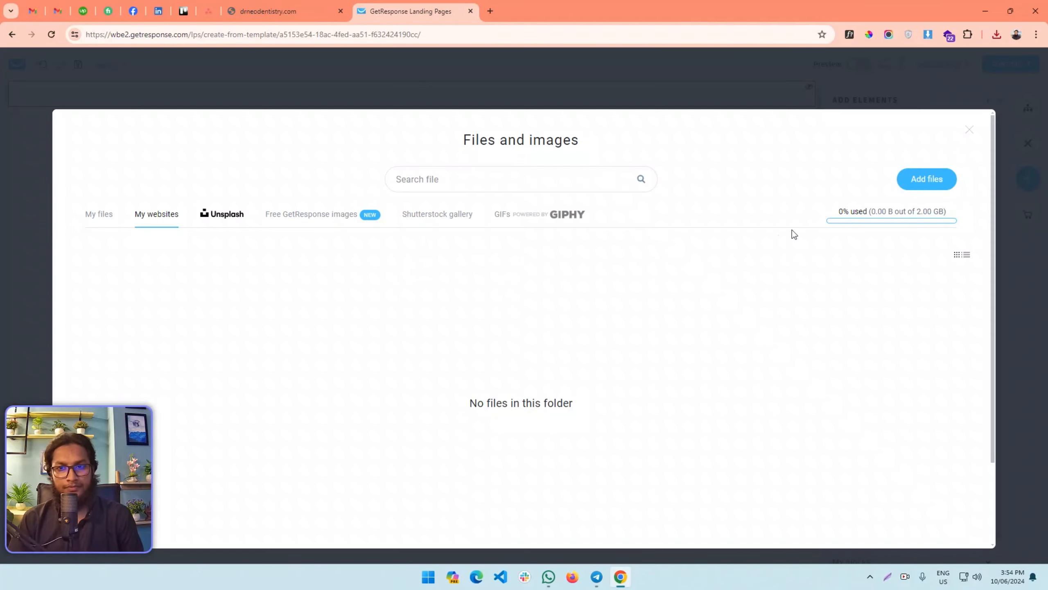
{"action": "left_click", "coordinate": [913, 178]}
{"action": "left_click", "coordinate": [526, 236]}
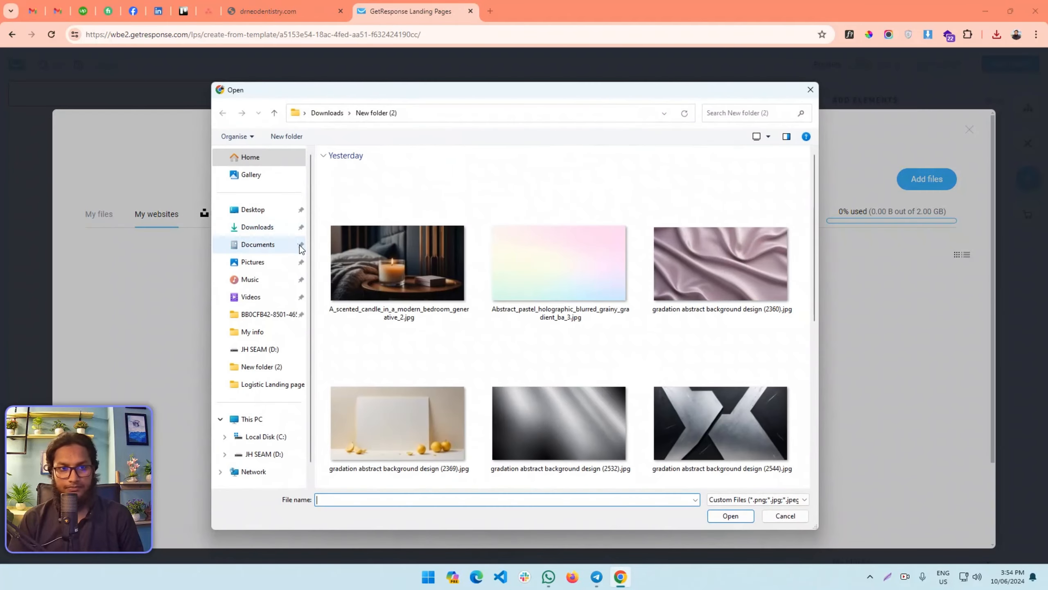
{"action": "left_click", "coordinate": [257, 227]}
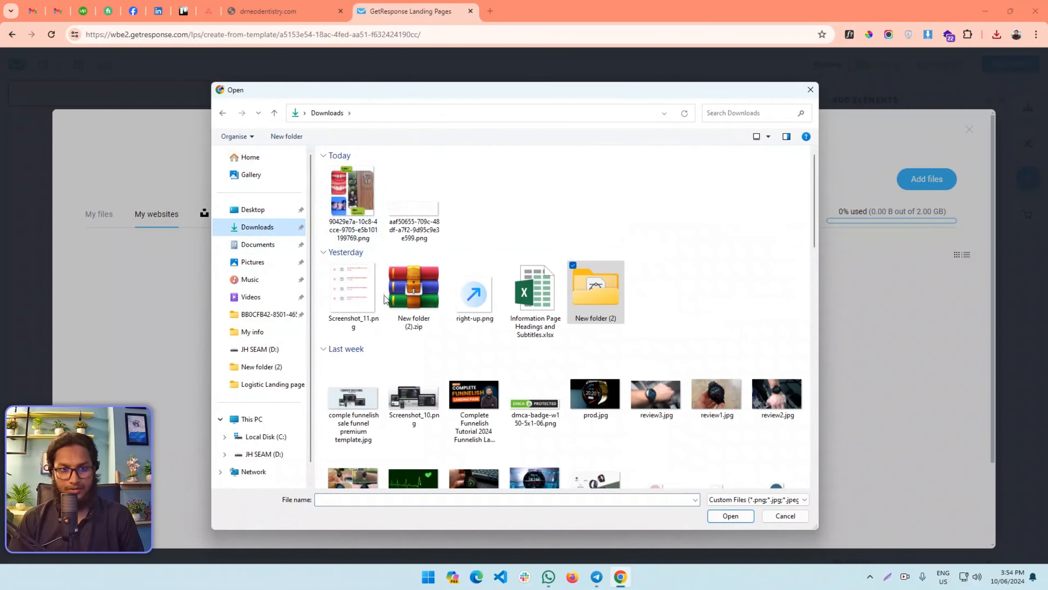
{"action": "left_click", "coordinate": [435, 209]}
{"action": "left_click", "coordinate": [363, 190], "text": "ctrl"}
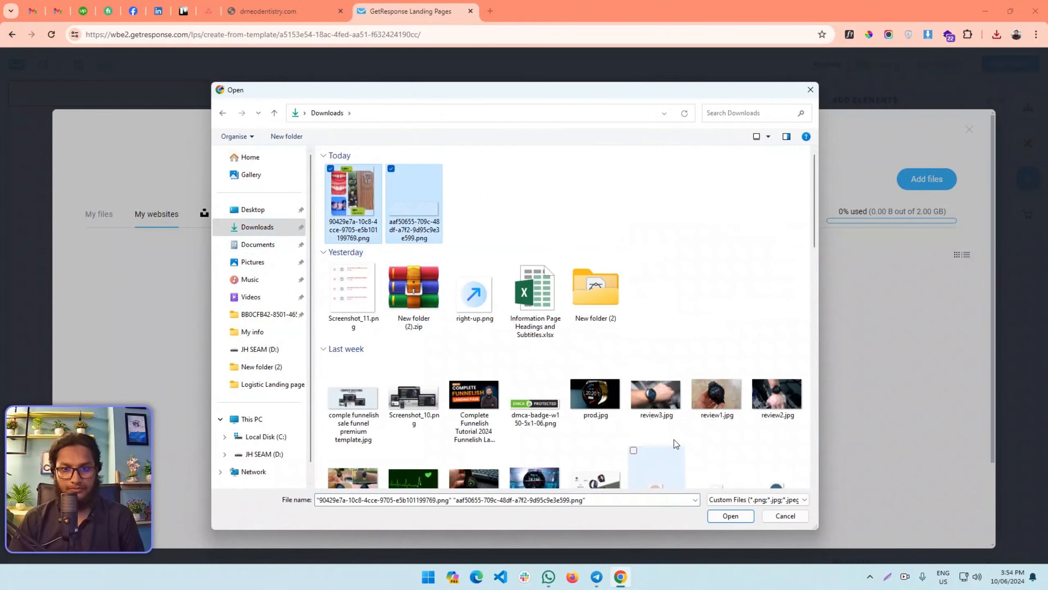
{"action": "left_click", "coordinate": [728, 515]}
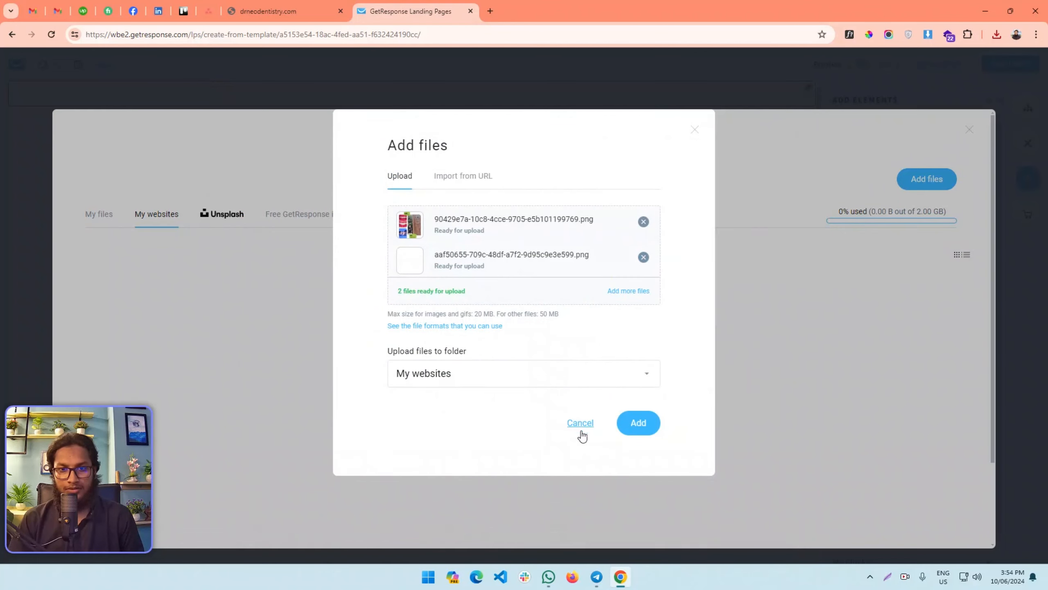
- Add the three before-and-after smile JPG files from the Desktop folder to the upload list
{"action": "left_click", "coordinate": [285, 206]}
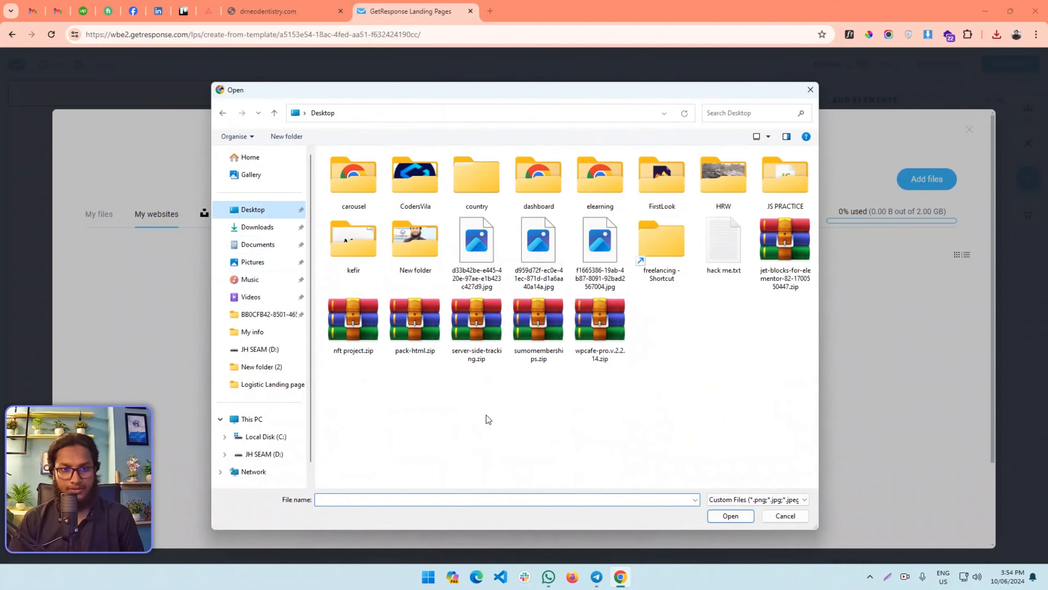
{"action": "left_click", "coordinate": [475, 256]}
{"action": "left_click", "coordinate": [537, 249], "text": "ctrl"}
{"action": "left_click", "coordinate": [599, 247], "text": "ctrl"}
{"action": "left_click", "coordinate": [730, 515]}
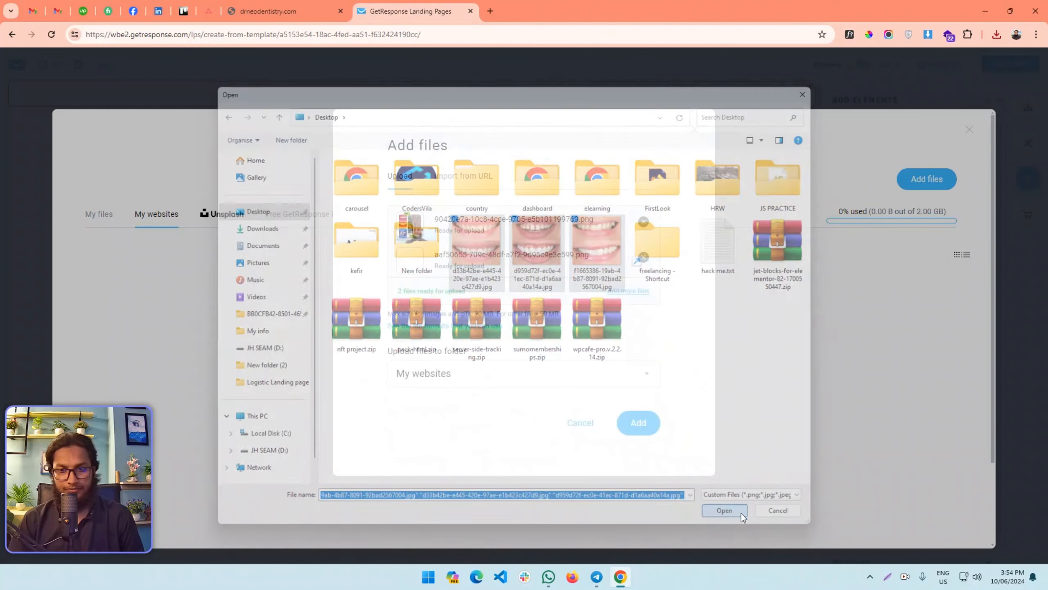
- Upload the five queued images to the My websites folder and show them in My files
{"action": "left_click", "coordinate": [644, 462]}
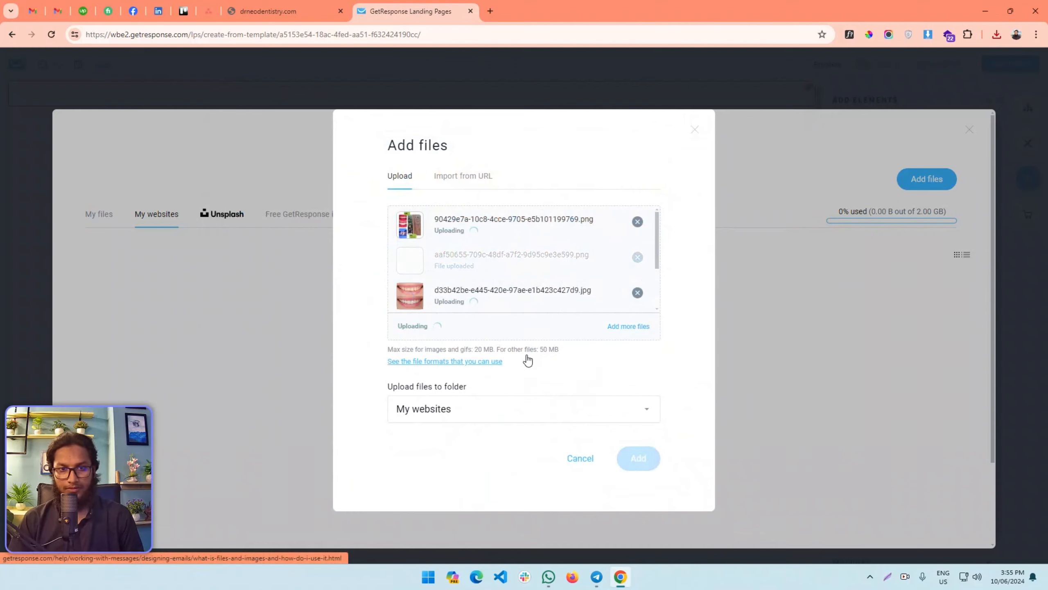
{"action": "scroll", "coordinate": [540, 273], "scroll_direction": "down", "scroll_amount": 1}
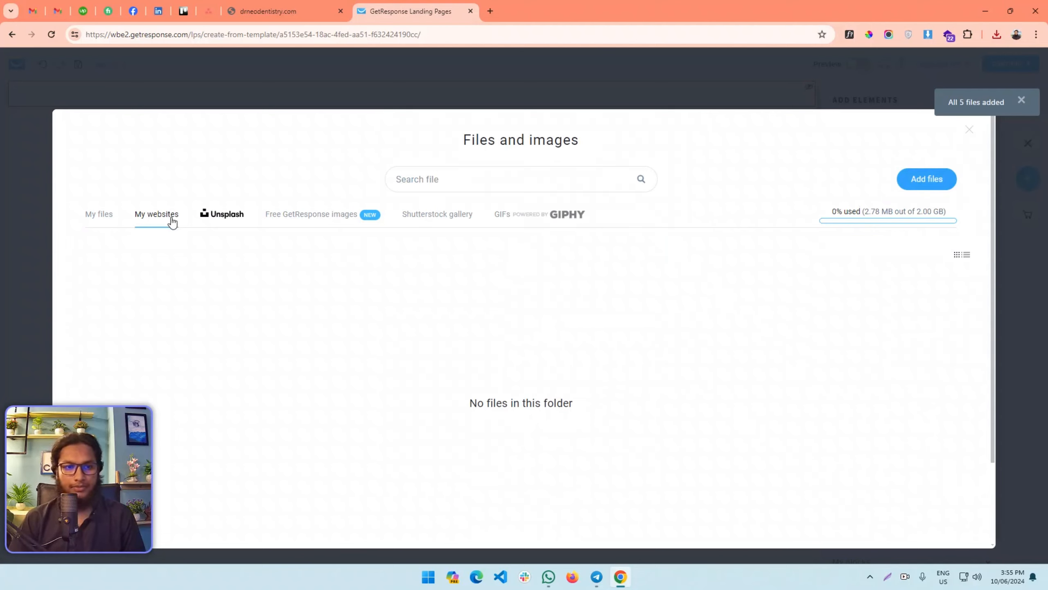
{"action": "left_click", "coordinate": [99, 213]}
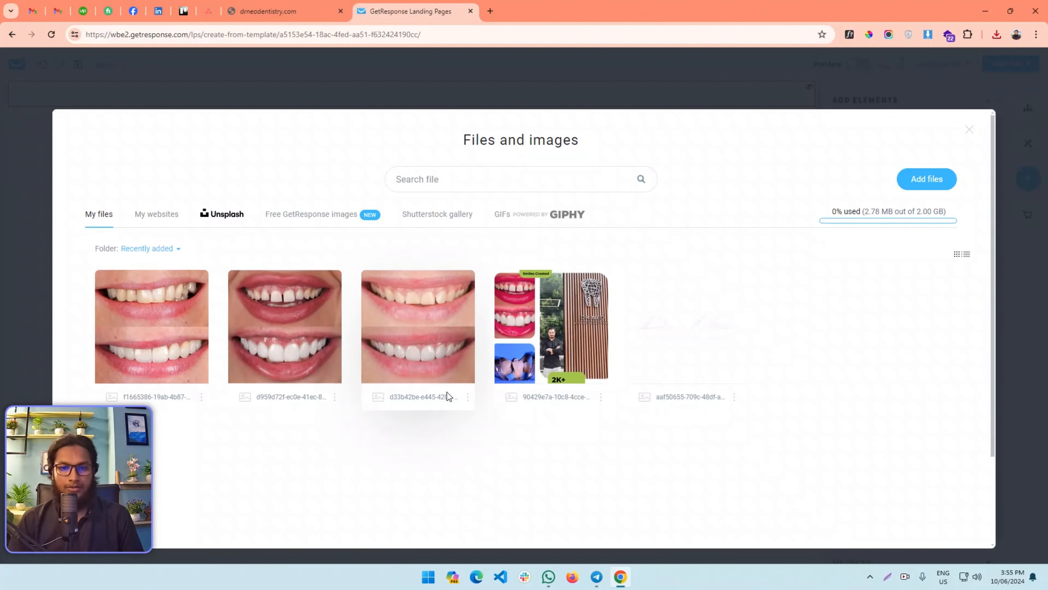
- Examine the before-and-after smile slider and the image carousel below it on the drneodentistry.com page
{"action": "left_click", "coordinate": [289, 11]}
{"action": "scroll", "coordinate": [614, 349], "scroll_direction": "down", "scroll_amount": 7}
{"action": "scroll", "coordinate": [607, 348], "scroll_direction": "up", "scroll_amount": 5}
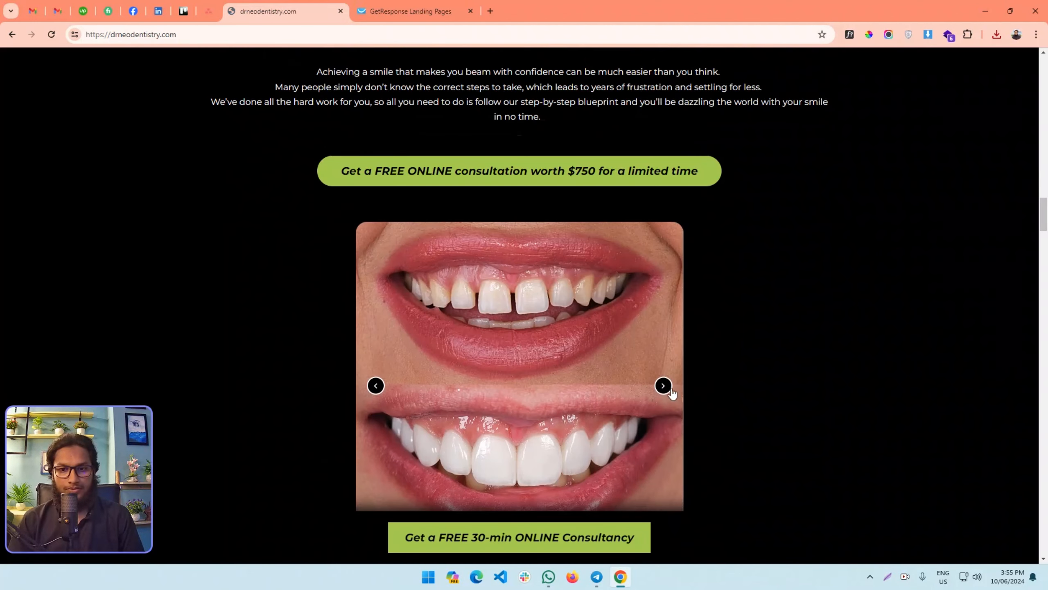
{"action": "left_click", "coordinate": [663, 385]}
{"action": "left_click", "coordinate": [664, 386]}
{"action": "scroll", "coordinate": [670, 386], "scroll_direction": "down", "scroll_amount": 7}
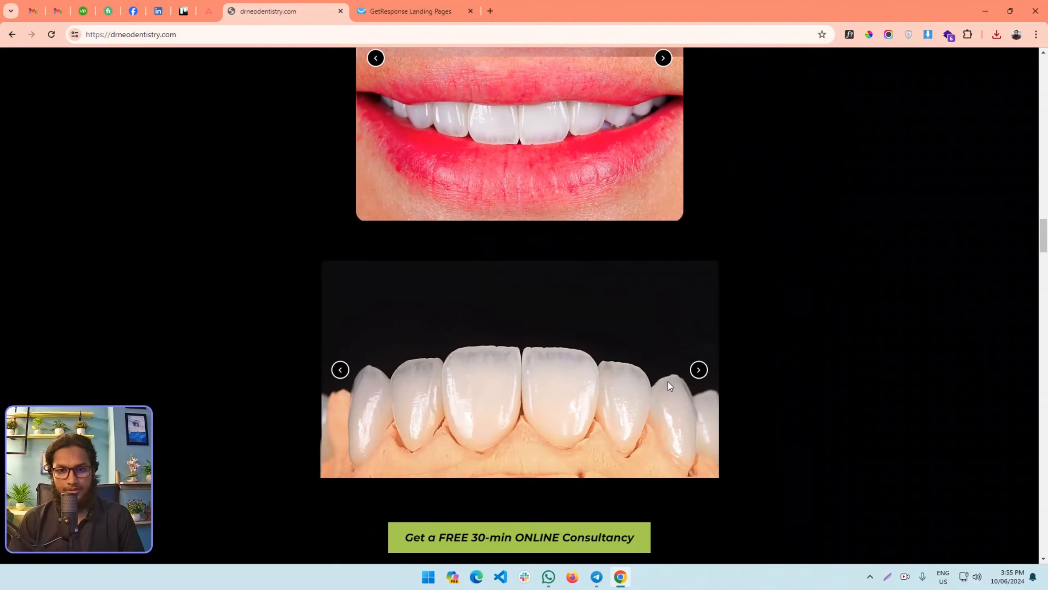
{"action": "scroll", "coordinate": [668, 379], "scroll_direction": "down", "scroll_amount": 10}
{"action": "scroll", "coordinate": [668, 378], "scroll_direction": "up", "scroll_amount": 5}
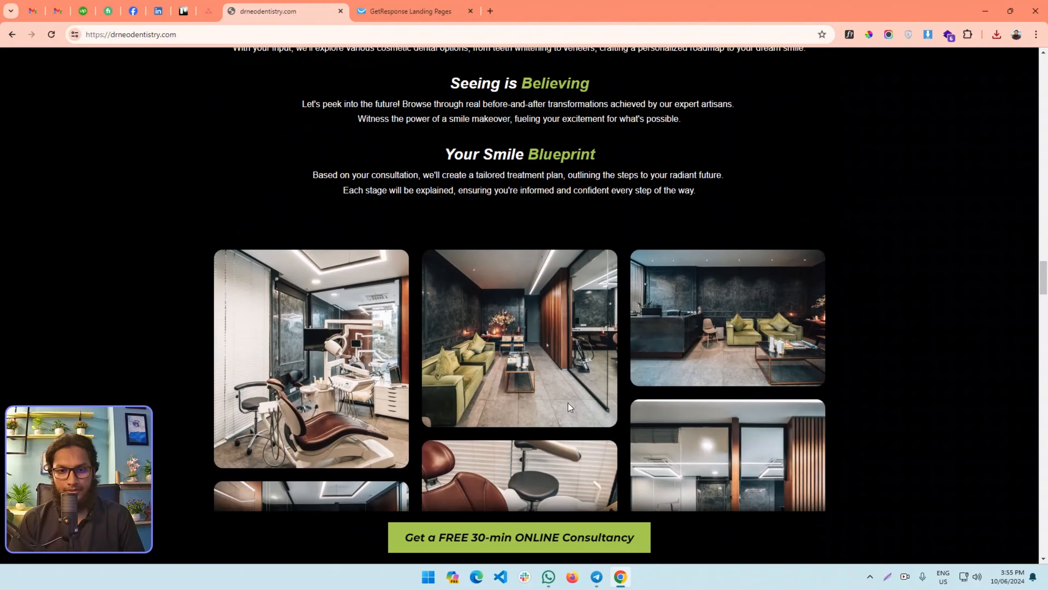
- Save the clinic interior gallery image from the reference page as a PNG in Downloads
{"action": "scroll", "coordinate": [568, 403], "scroll_direction": "down", "scroll_amount": 5}
{"action": "right_click", "coordinate": [512, 199]}
{"action": "key", "text": "Return"}
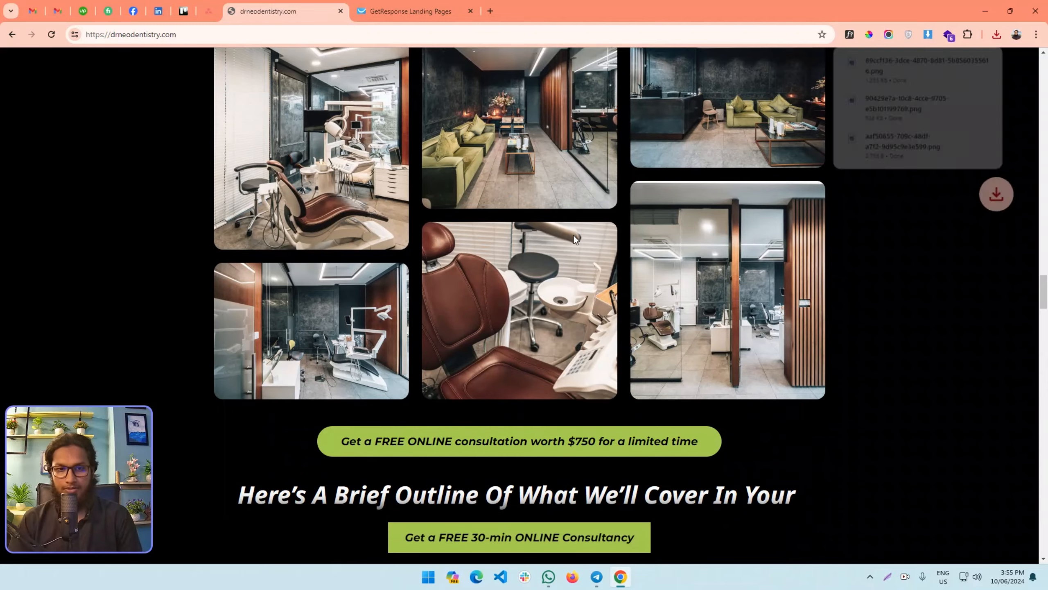
- Check the uploaded files against the reference page and review its sections for images still missing, down to the dentist's portrait
{"action": "scroll", "coordinate": [577, 233], "scroll_direction": "down", "scroll_amount": 5}
{"action": "left_click", "coordinate": [400, 10]}
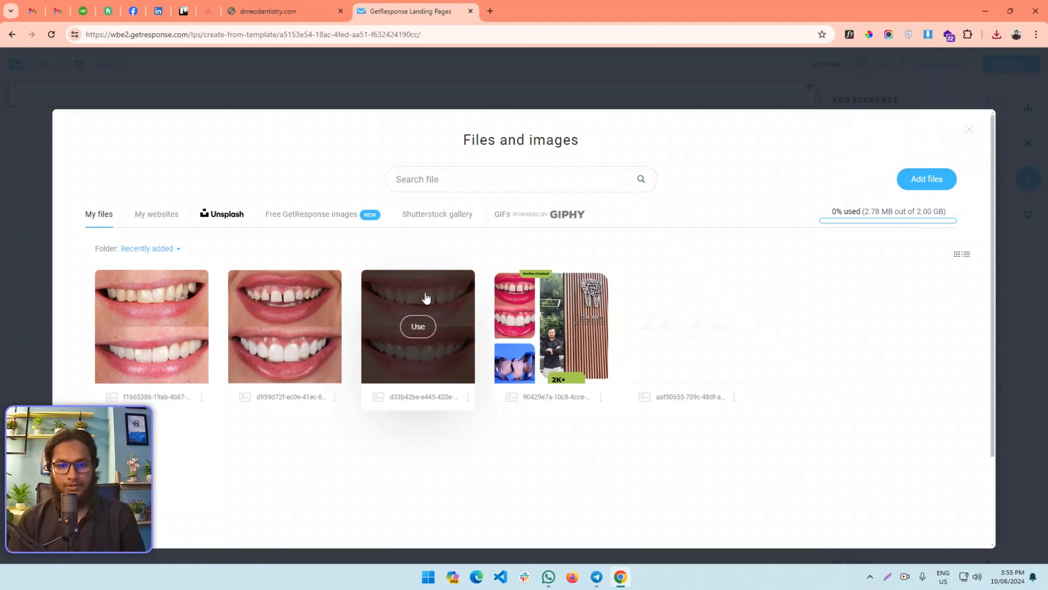
{"action": "left_click", "coordinate": [268, 11]}
{"action": "scroll", "coordinate": [503, 281], "scroll_direction": "up", "scroll_amount": 6}
{"action": "scroll", "coordinate": [506, 306], "scroll_direction": "down", "scroll_amount": 4}
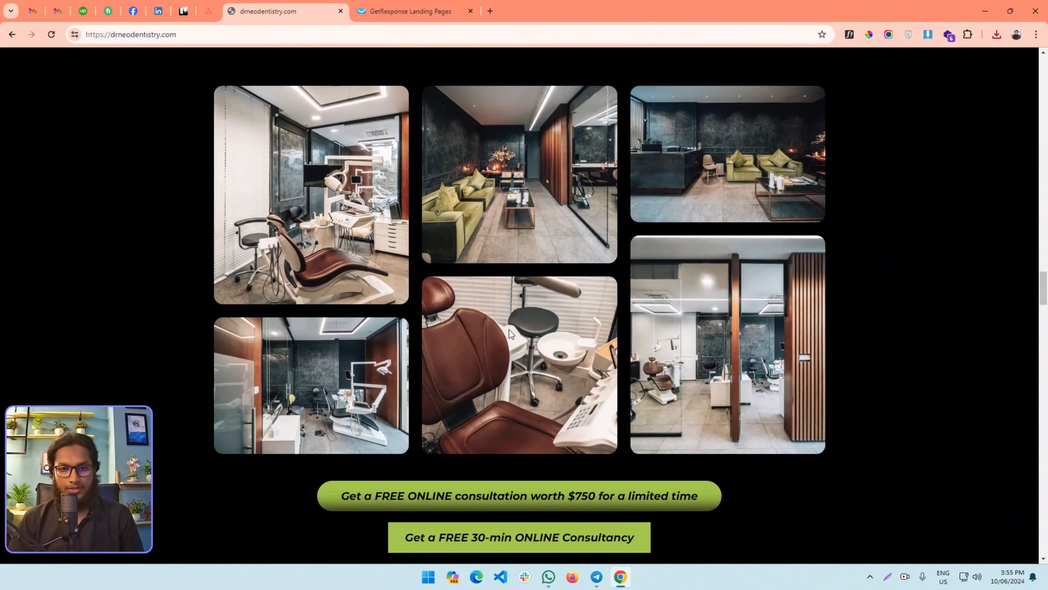
{"action": "scroll", "coordinate": [477, 335], "scroll_direction": "up", "scroll_amount": 10}
{"action": "scroll", "coordinate": [483, 334], "scroll_direction": "up", "scroll_amount": 15}
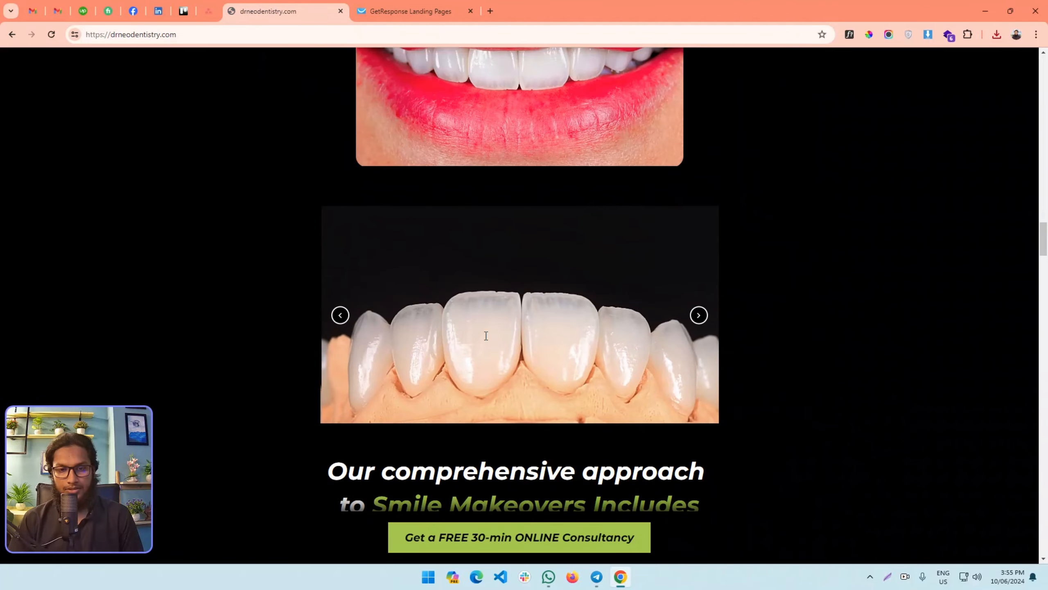
{"action": "scroll", "coordinate": [486, 336], "scroll_direction": "up", "scroll_amount": 5}
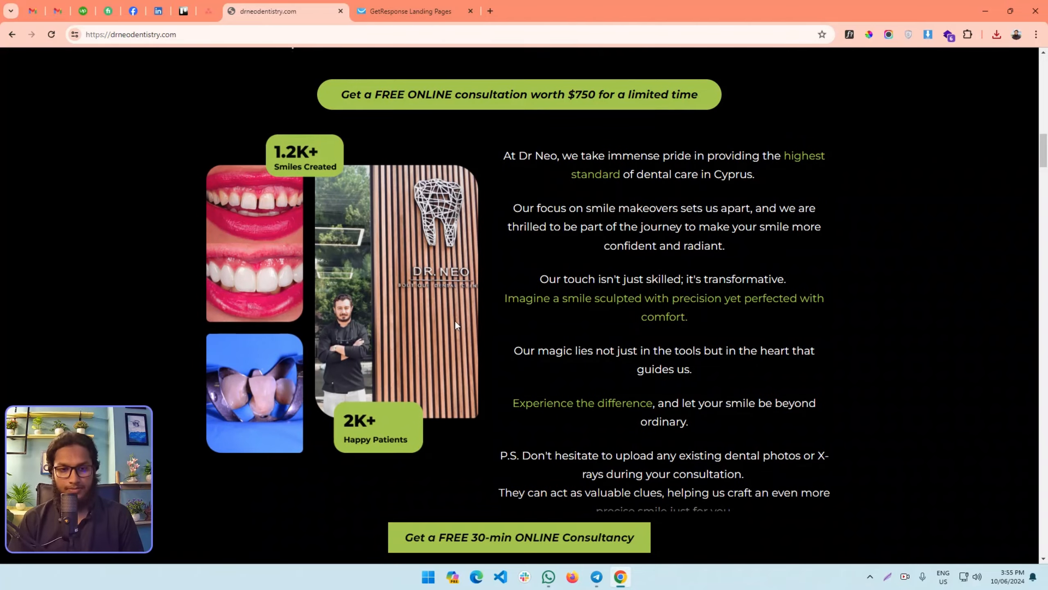
{"action": "scroll", "coordinate": [455, 322], "scroll_direction": "down", "scroll_amount": 2}
{"action": "scroll", "coordinate": [455, 322], "scroll_direction": "down", "scroll_amount": 20}
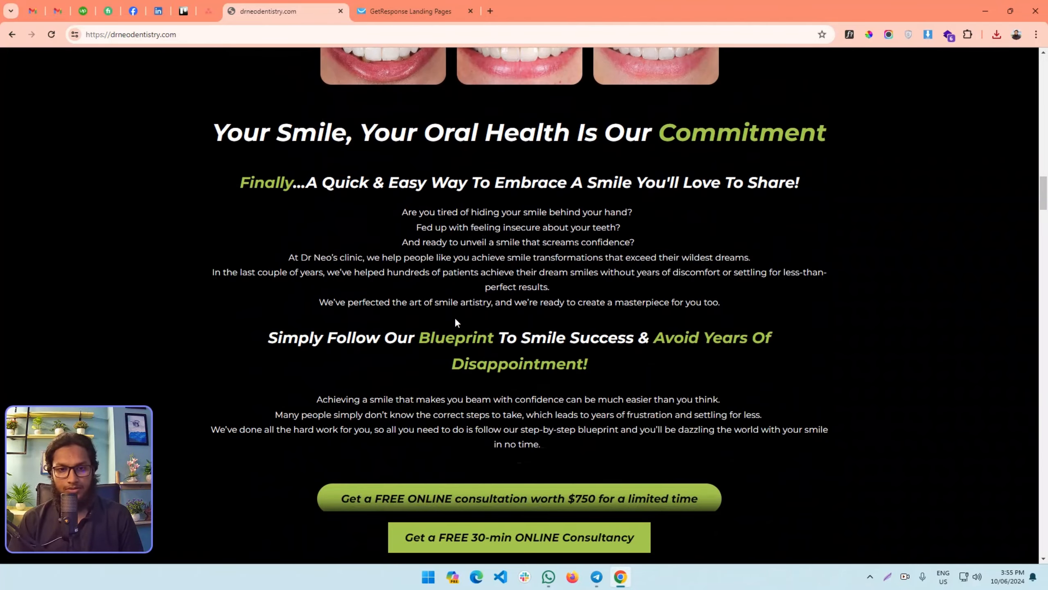
{"action": "scroll", "coordinate": [461, 312], "scroll_direction": "down", "scroll_amount": 20}
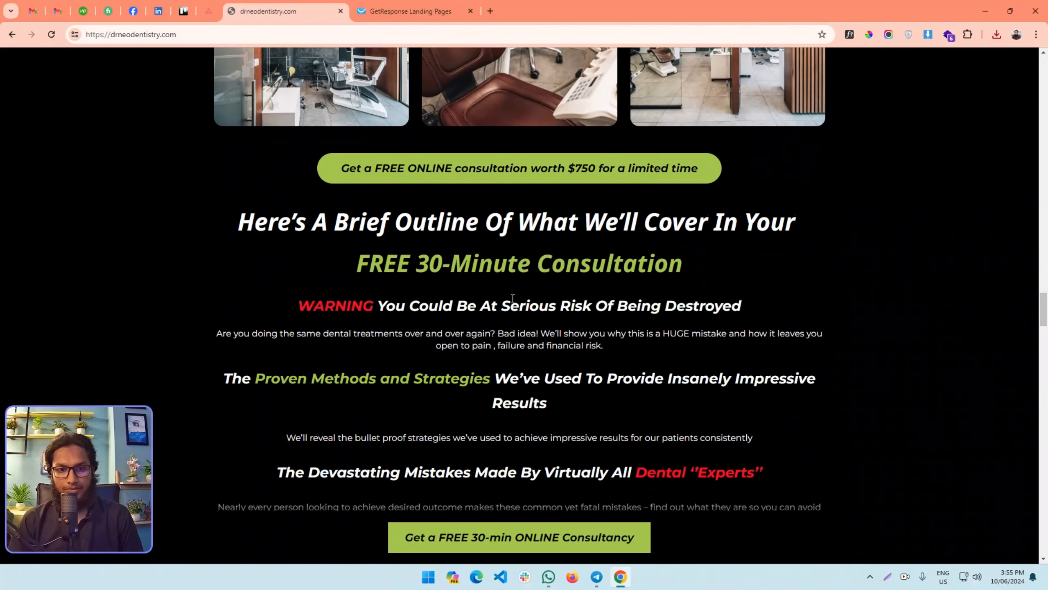
{"action": "scroll", "coordinate": [495, 292], "scroll_direction": "up", "scroll_amount": 7}
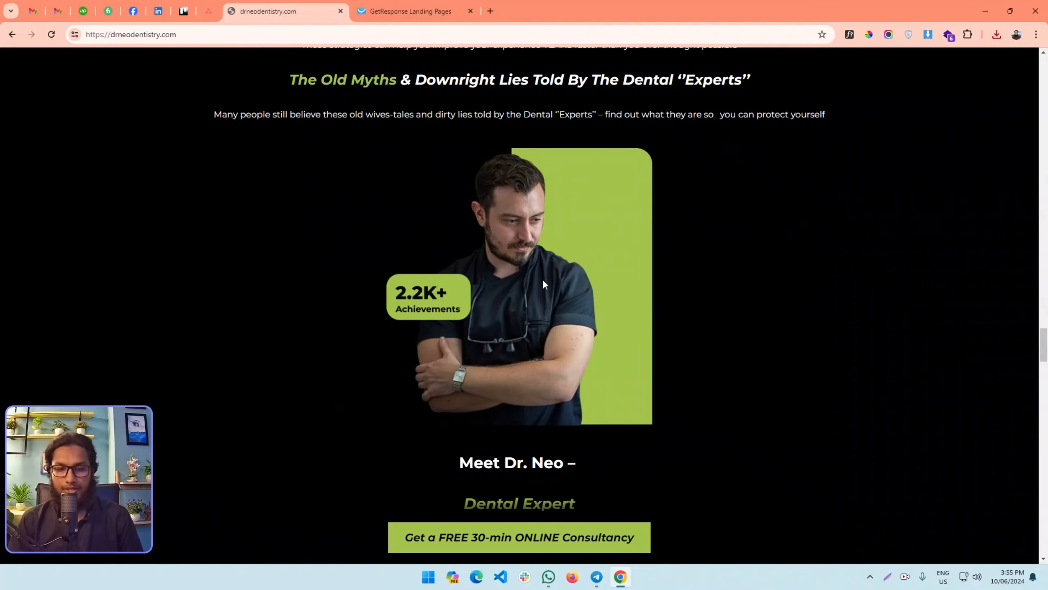
- Save the dentist's portrait image with the 2.2K+ Achievements badge from the reference page to Downloads
{"action": "scroll", "coordinate": [480, 340], "scroll_direction": "down", "scroll_amount": 1}
{"action": "right_click", "coordinate": [515, 233]}
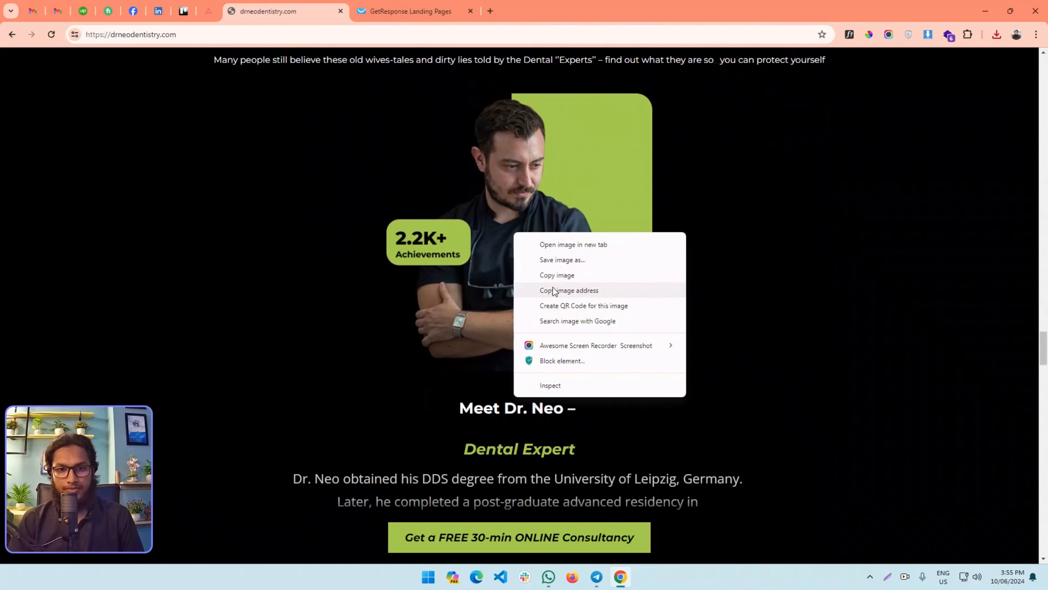
{"action": "left_click", "coordinate": [562, 260]}
{"action": "key", "text": "Return"}
- Save the middle before-and-after smile photo in the upper row of the six-image grid as a JPEG in Downloads
{"action": "scroll", "coordinate": [558, 264], "scroll_direction": "down", "scroll_amount": 6}
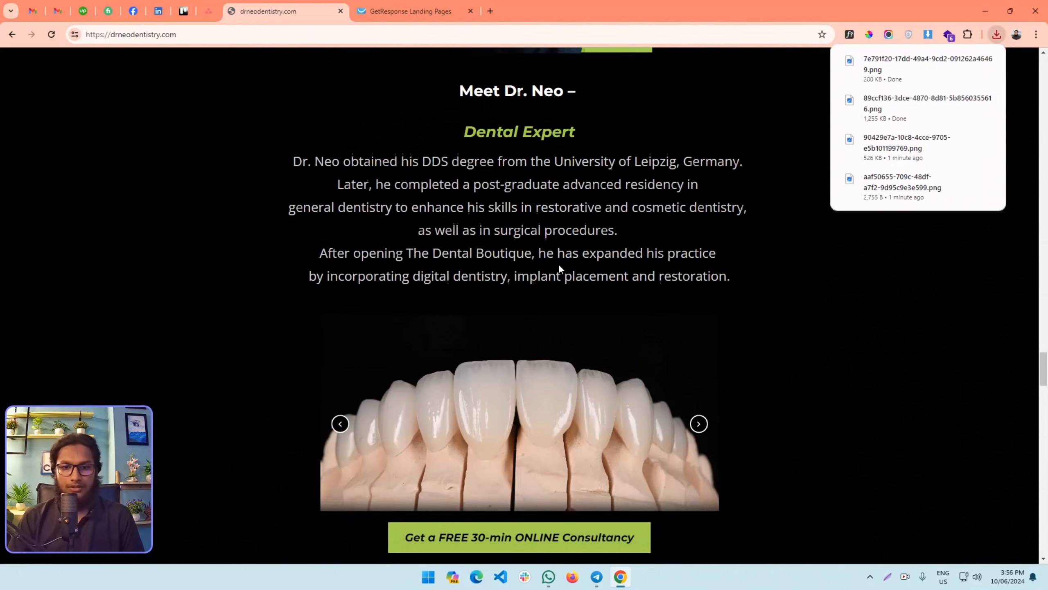
{"action": "scroll", "coordinate": [559, 267], "scroll_direction": "down", "scroll_amount": 12}
{"action": "scroll", "coordinate": [487, 343], "scroll_direction": "up", "scroll_amount": 4}
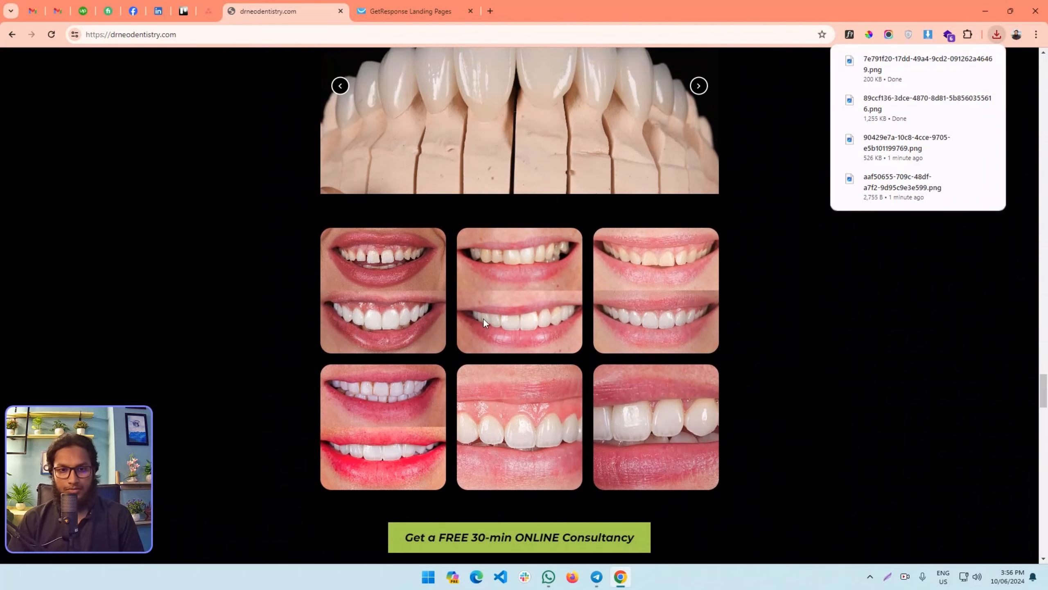
{"action": "left_click_drag", "start_coordinate": [483, 317], "coordinate": [498, 387]}
{"action": "right_click", "coordinate": [521, 327]}
{"action": "left_click", "coordinate": [562, 354]}
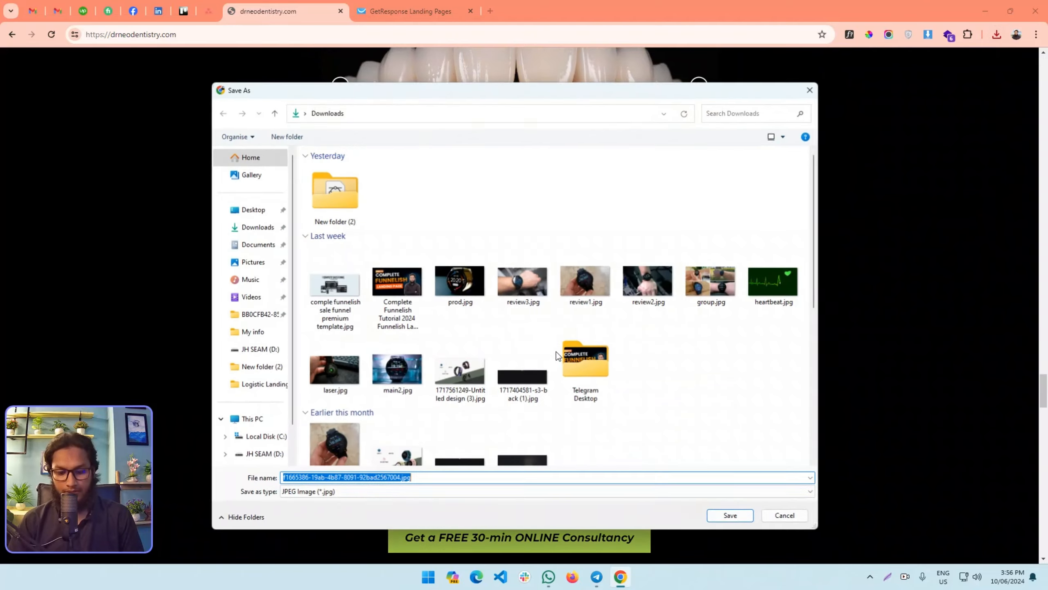
{"action": "key", "text": "Return"}
{"action": "scroll", "coordinate": [553, 352], "scroll_direction": "down", "scroll_amount": 9}
{"action": "scroll", "coordinate": [552, 356], "scroll_direction": "down", "scroll_amount": 10}
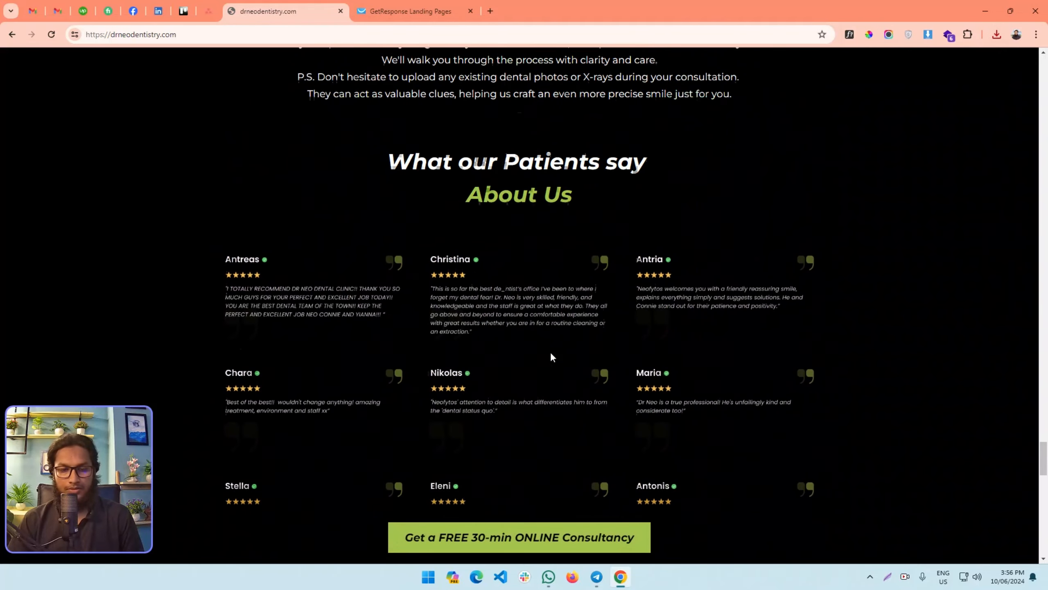
- Save the first testimonial card image under What our Patients say from the reference page
{"action": "scroll", "coordinate": [516, 365], "scroll_direction": "down", "scroll_amount": 1}
{"action": "right_click", "coordinate": [313, 252]}
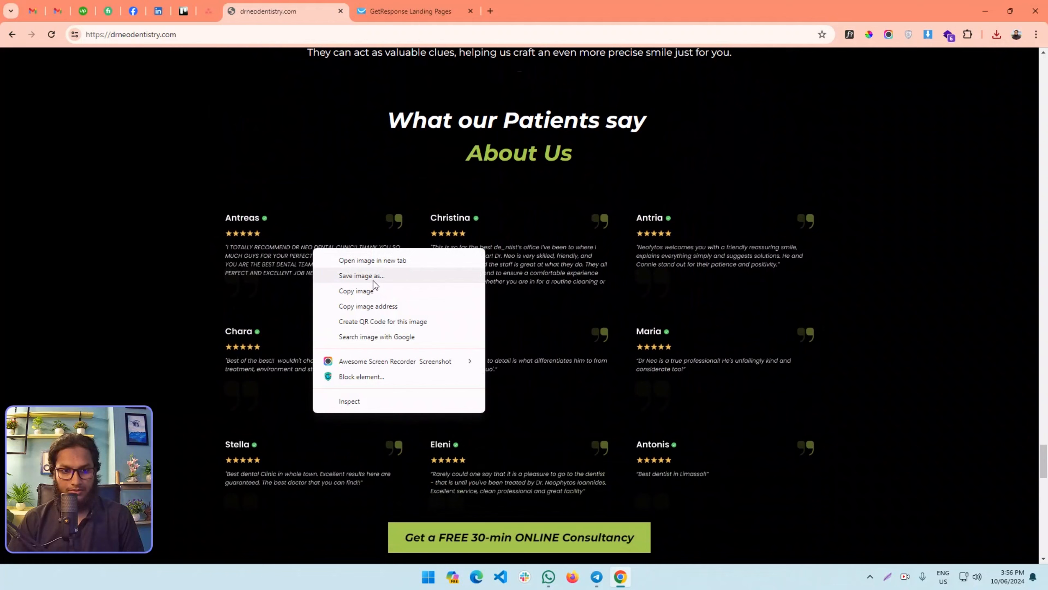
{"action": "left_click", "coordinate": [715, 537]}
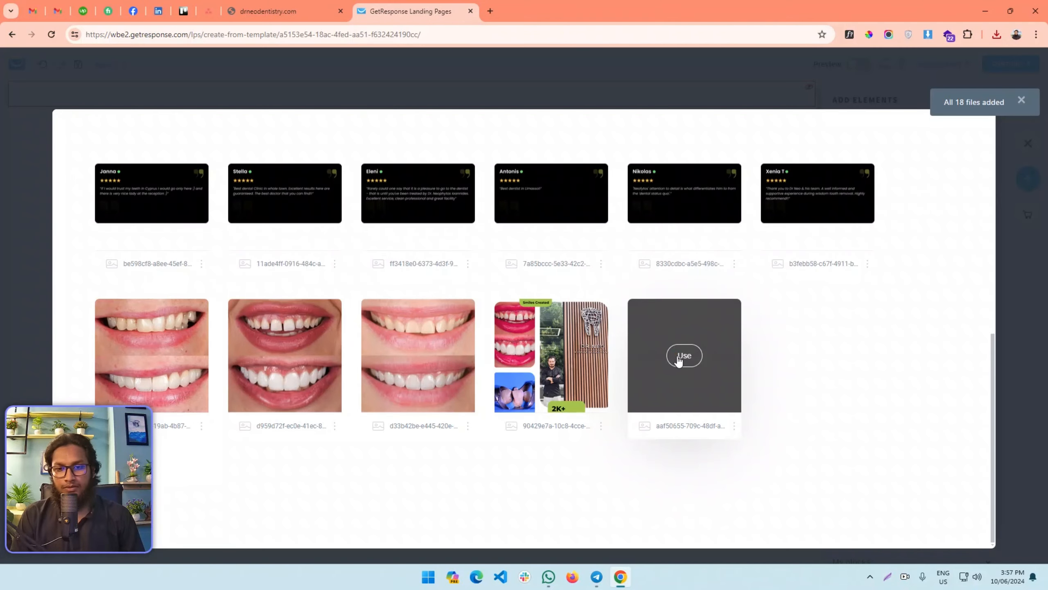
- Use the uploaded white clinic logo in Section 1's empty image element
{"action": "left_click", "coordinate": [679, 359]}
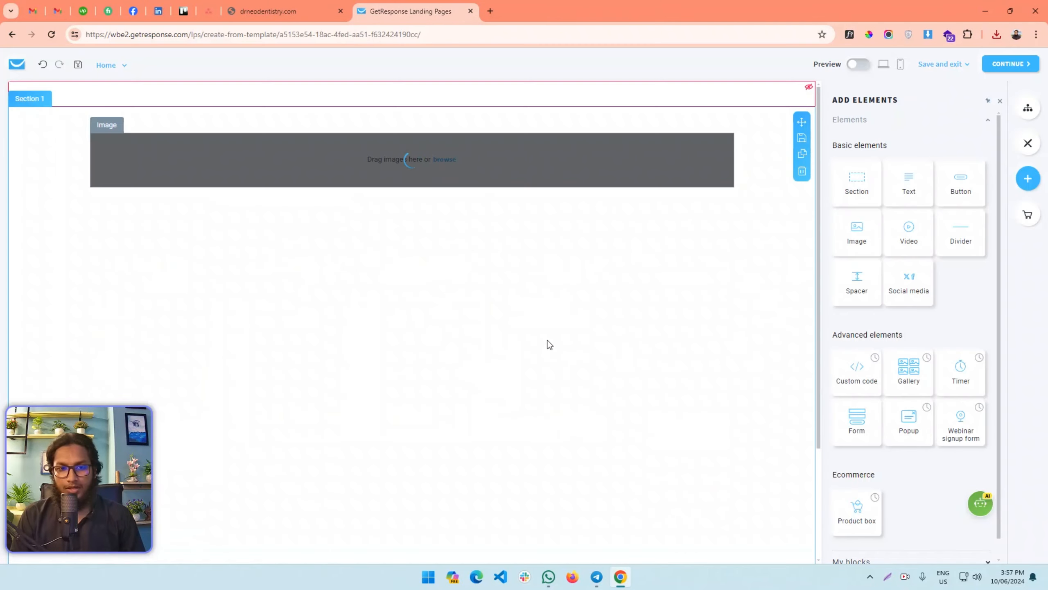
- On the reference page, sample the background colour beside the intro video with the ColorPick Eyedropper
{"action": "left_click", "coordinate": [320, 6]}
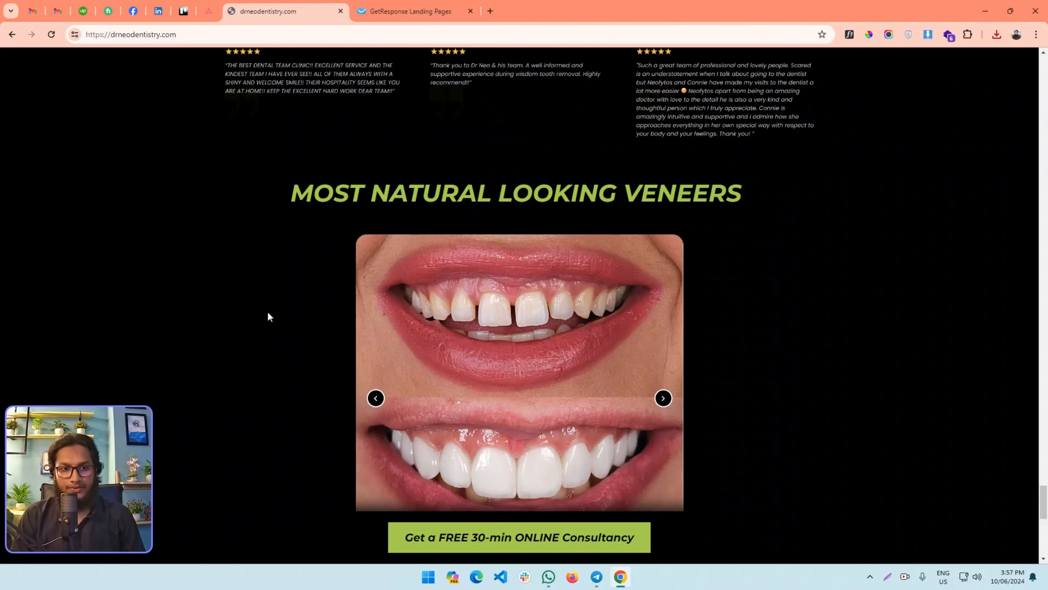
{"action": "scroll", "coordinate": [262, 309], "scroll_direction": "up", "scroll_amount": 2}
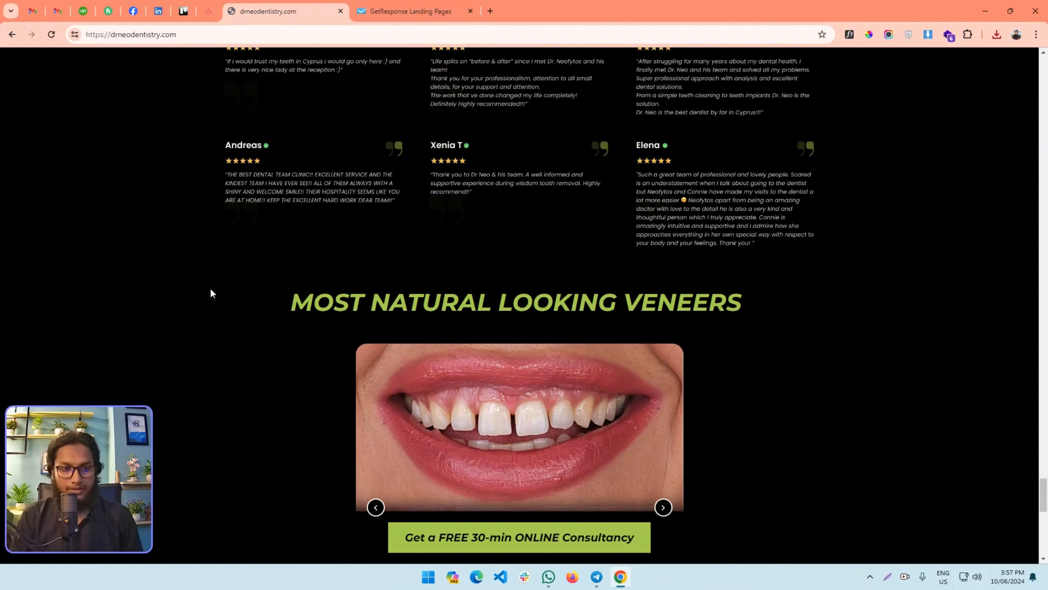
{"action": "scroll", "coordinate": [250, 273], "scroll_direction": "down", "scroll_amount": 7}
{"action": "scroll", "coordinate": [254, 262], "scroll_direction": "up", "scroll_amount": 9}
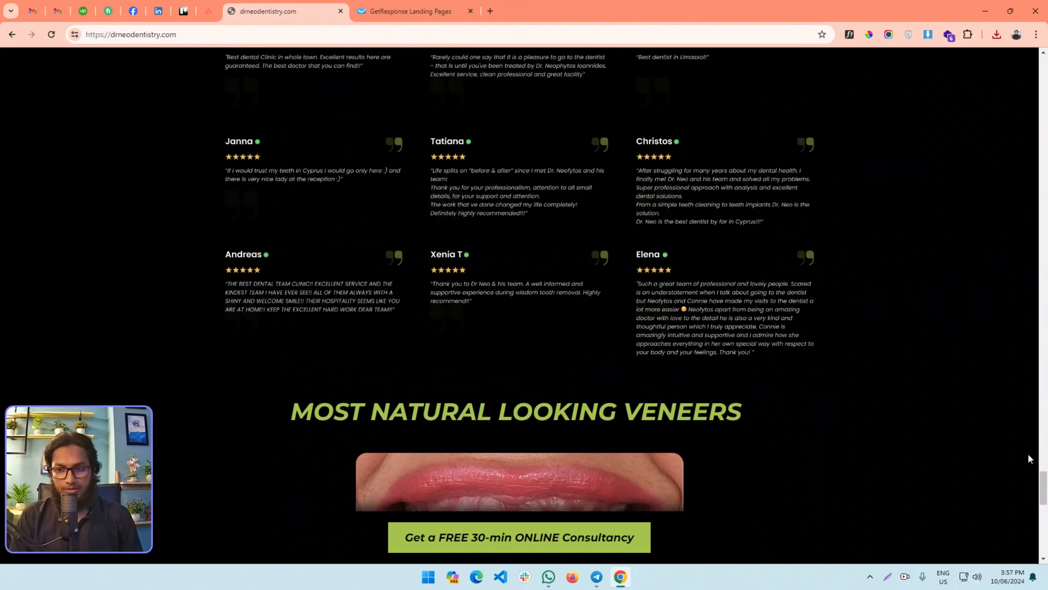
{"action": "left_click_drag", "start_coordinate": [1042, 487], "coordinate": [1046, 45]}
{"action": "scroll", "coordinate": [172, 273], "scroll_direction": "down", "scroll_amount": 7}
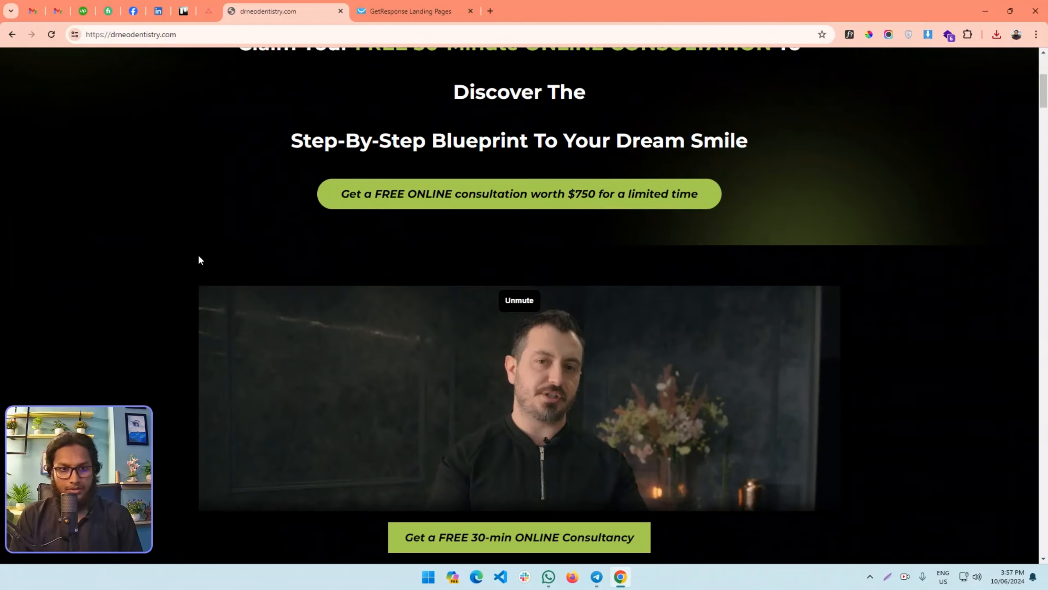
{"action": "scroll", "coordinate": [152, 269], "scroll_direction": "up", "scroll_amount": 6}
{"action": "scroll", "coordinate": [909, 50], "scroll_direction": "down", "scroll_amount": 5}
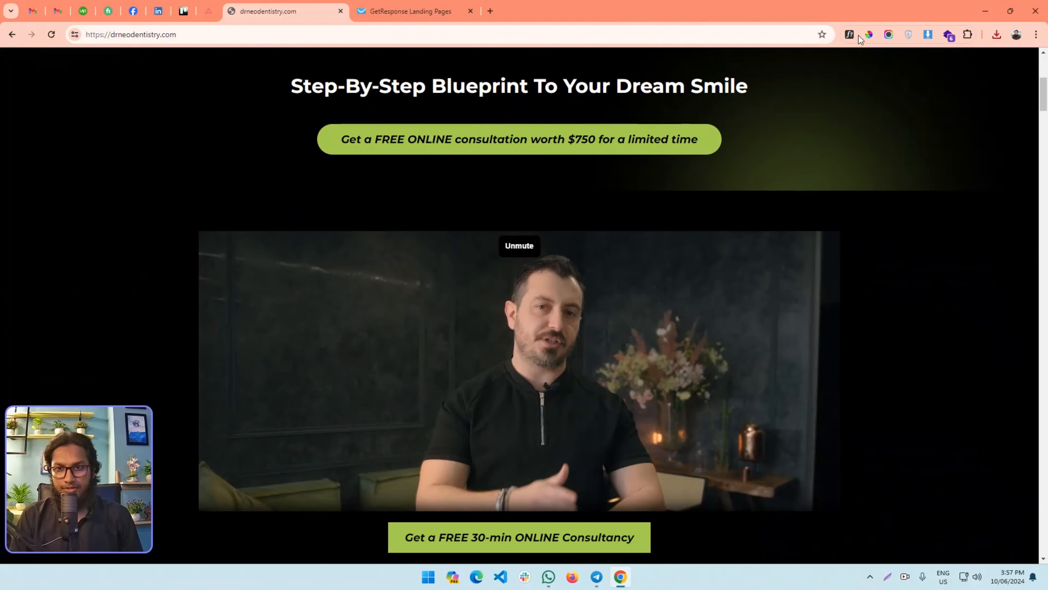
{"action": "left_click", "coordinate": [896, 281]}
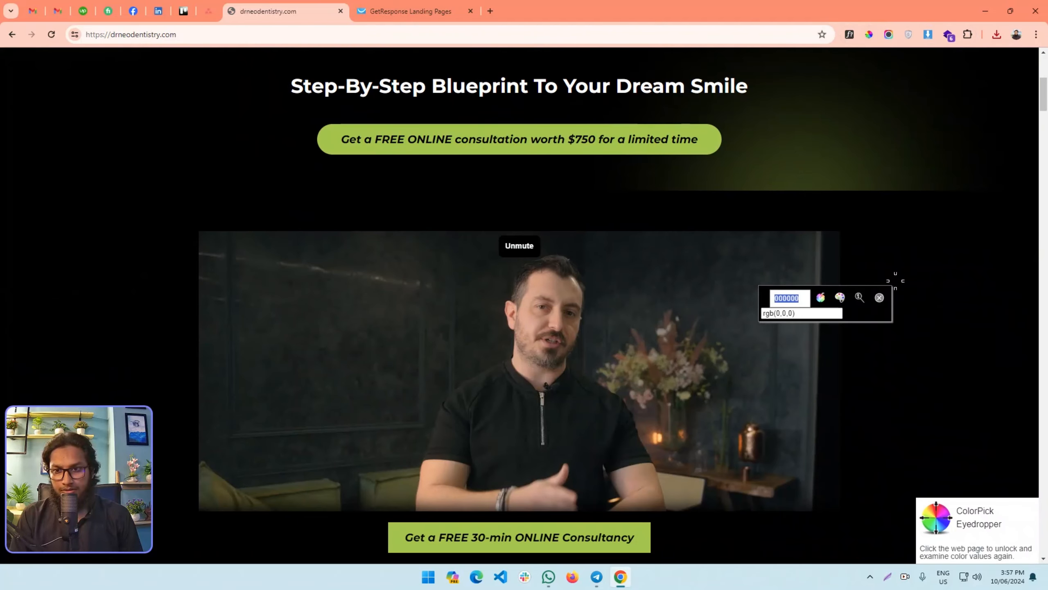
{"action": "left_click", "coordinate": [880, 297]}
- In GetResponse, look through the Home page's SEO, Social media and <head> element settings for a background option, and close them
{"action": "left_click", "coordinate": [411, 11]}
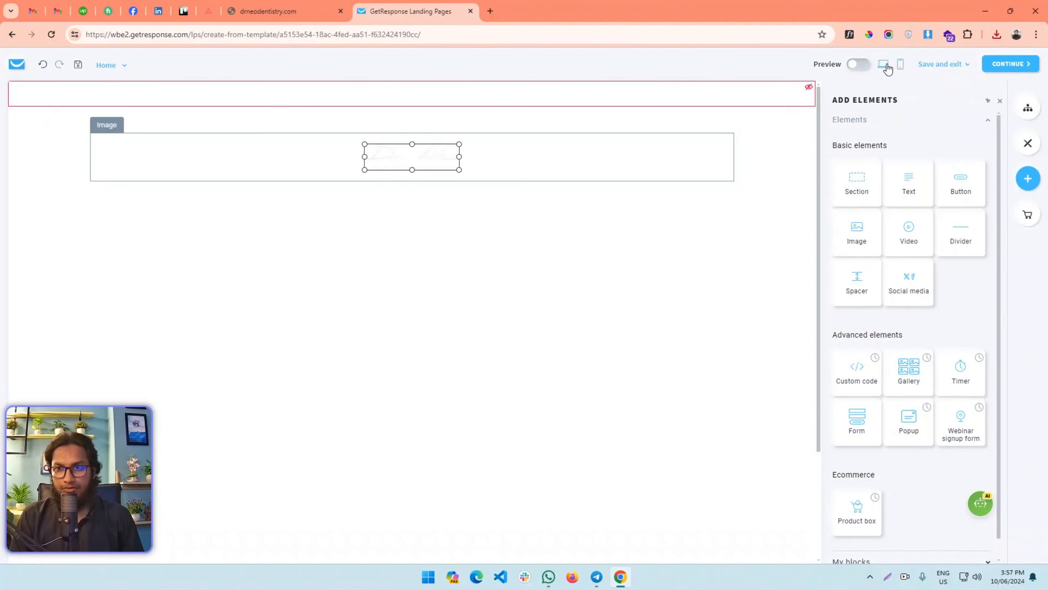
{"action": "left_click", "coordinate": [1027, 110]}
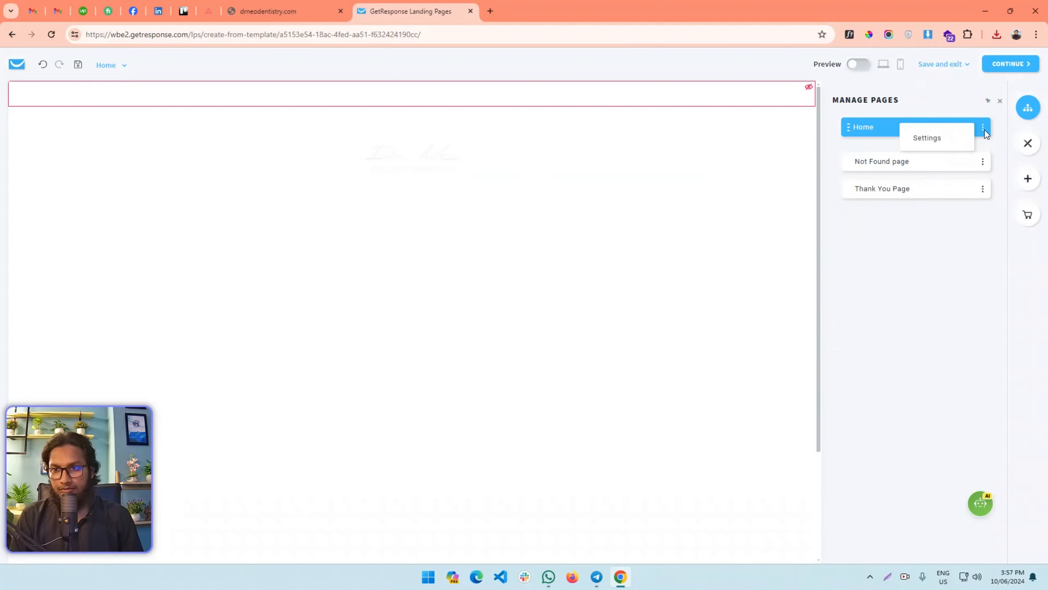
{"action": "left_click", "coordinate": [933, 138]}
{"action": "left_click", "coordinate": [452, 176]}
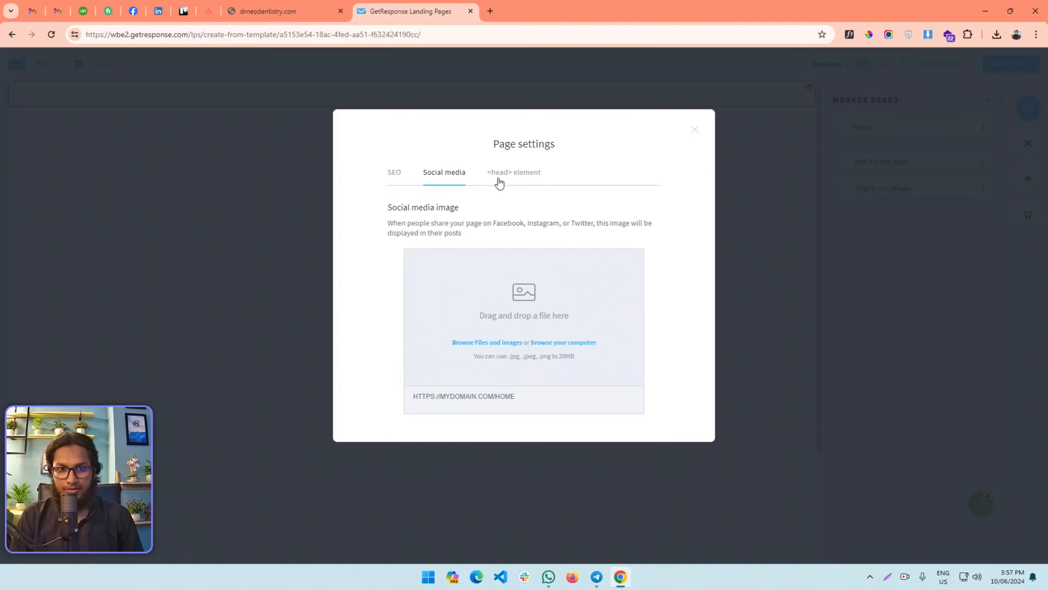
{"action": "left_click", "coordinate": [511, 175]}
{"action": "left_click", "coordinate": [394, 176]}
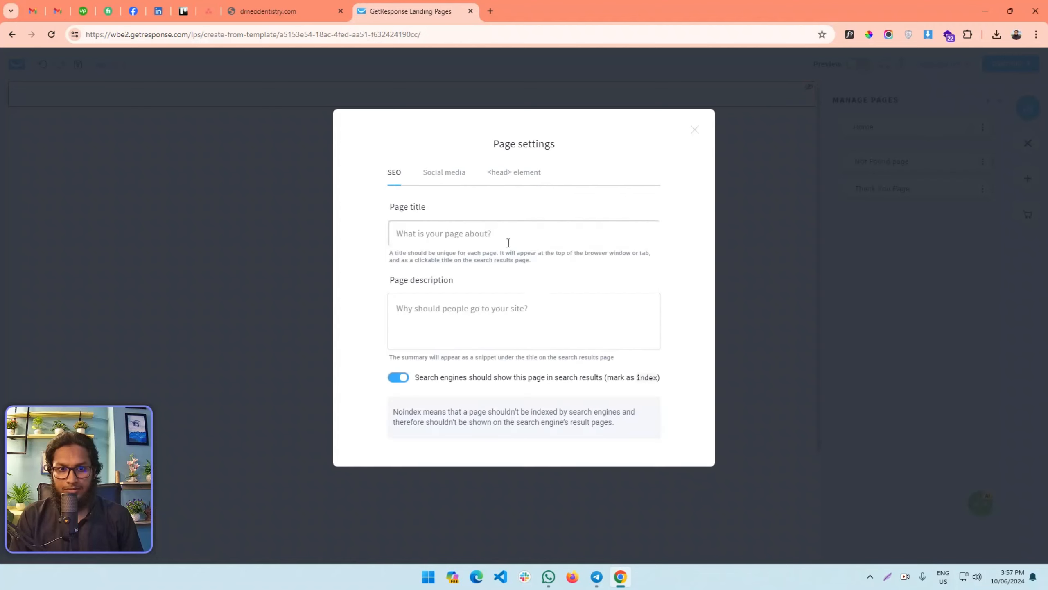
{"action": "left_click", "coordinate": [518, 174]}
{"action": "left_click", "coordinate": [522, 246]}
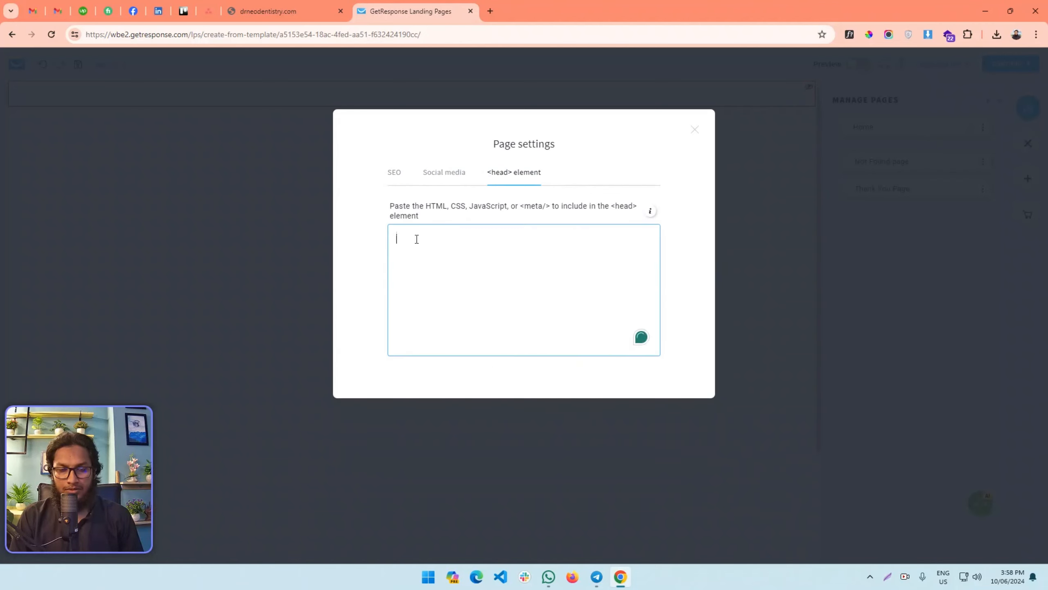
{"action": "left_click", "coordinate": [695, 130]}
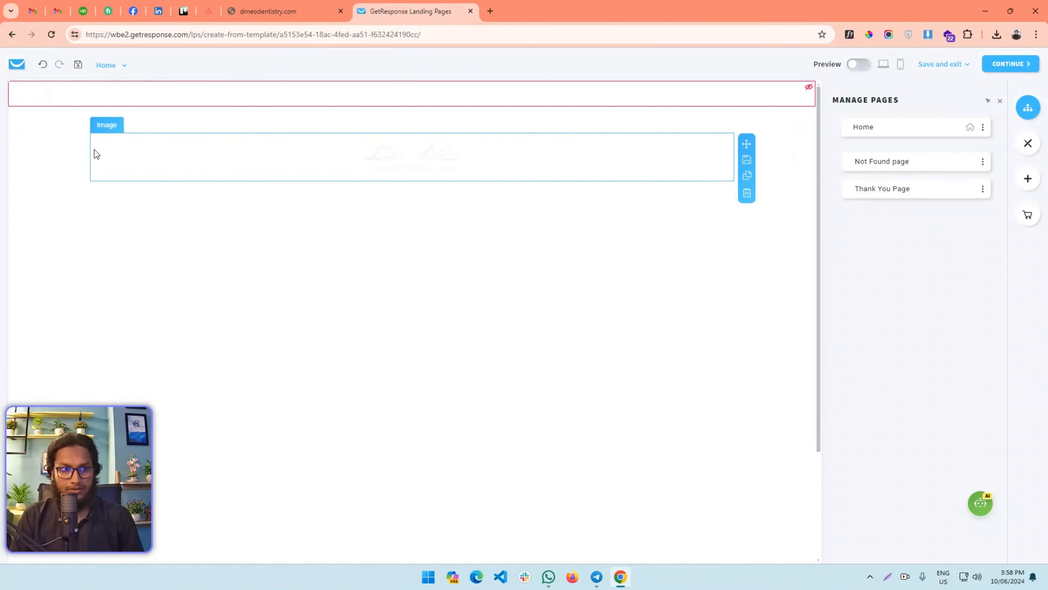
- Set Section 1's background color to #000000
{"action": "left_click", "coordinate": [96, 153]}
{"action": "left_click", "coordinate": [27, 139]}
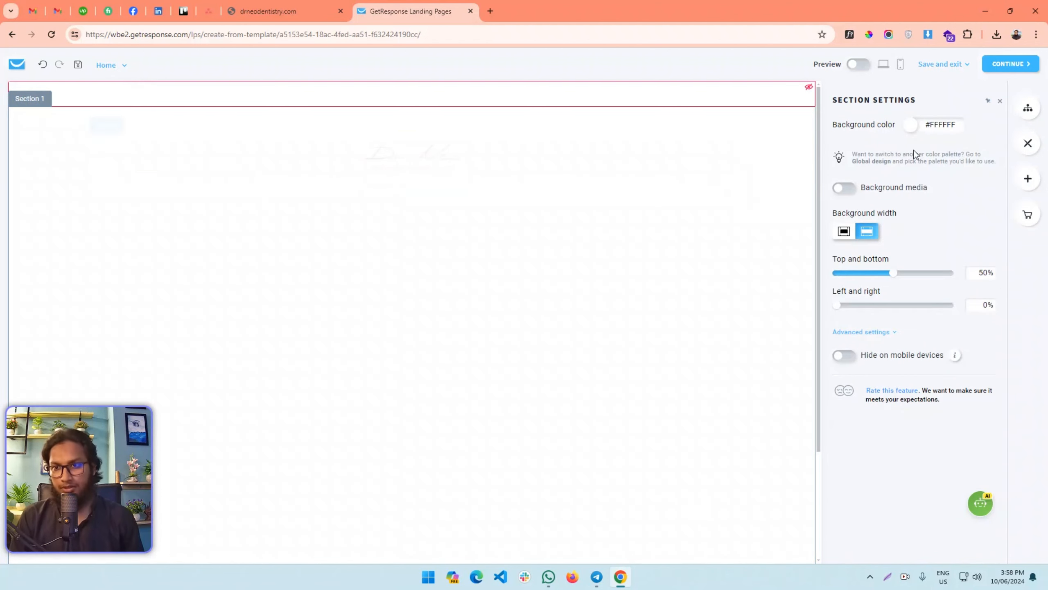
{"action": "left_click", "coordinate": [932, 126]}
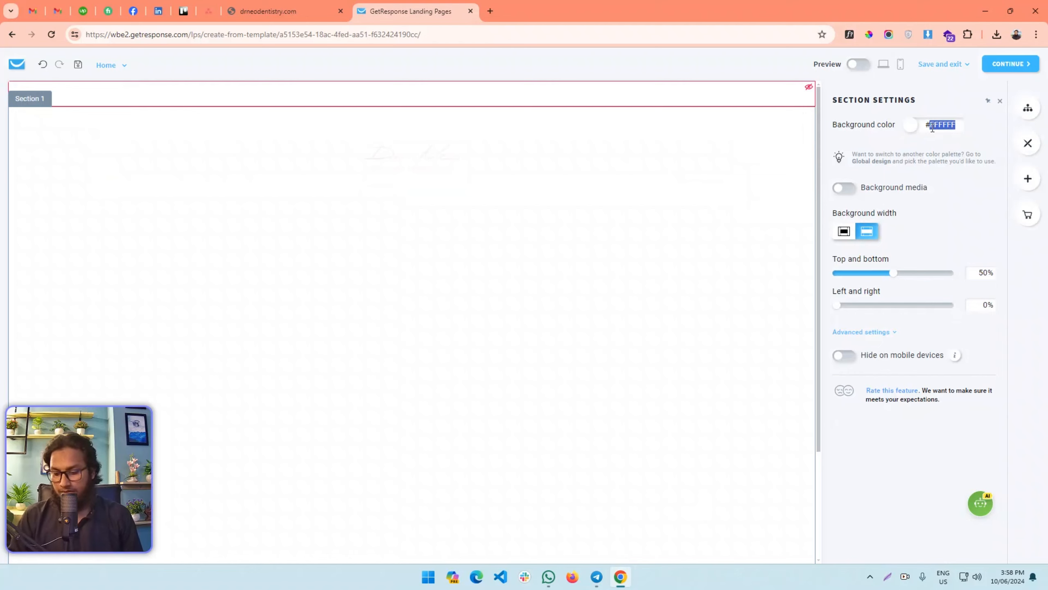
{"action": "type", "text": "#000000"}
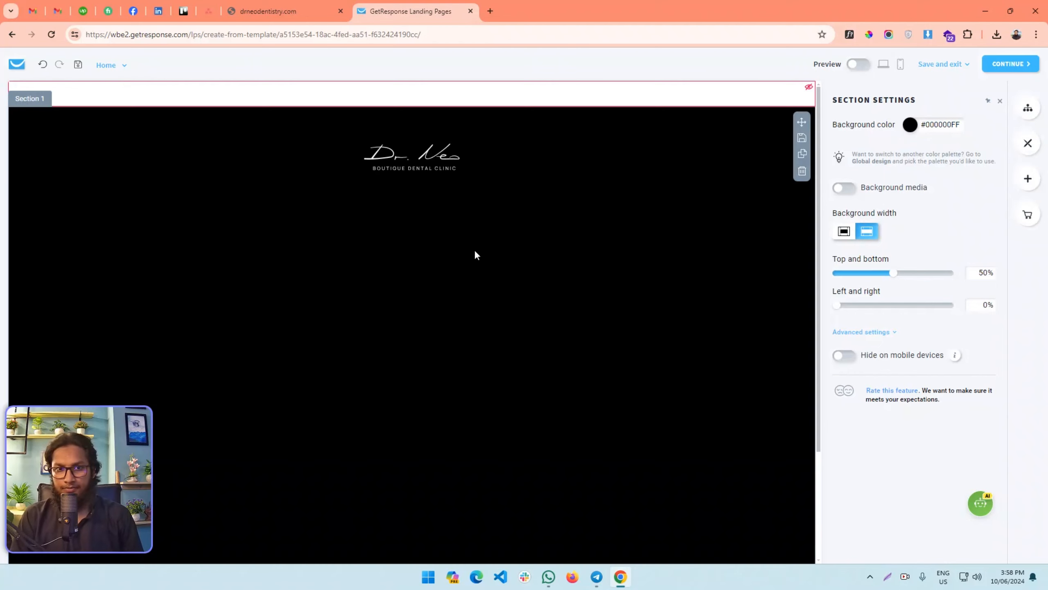
- Inspect the reference page's hero section to locate the source link of its background image in the styles
{"action": "left_click", "coordinate": [268, 11]}
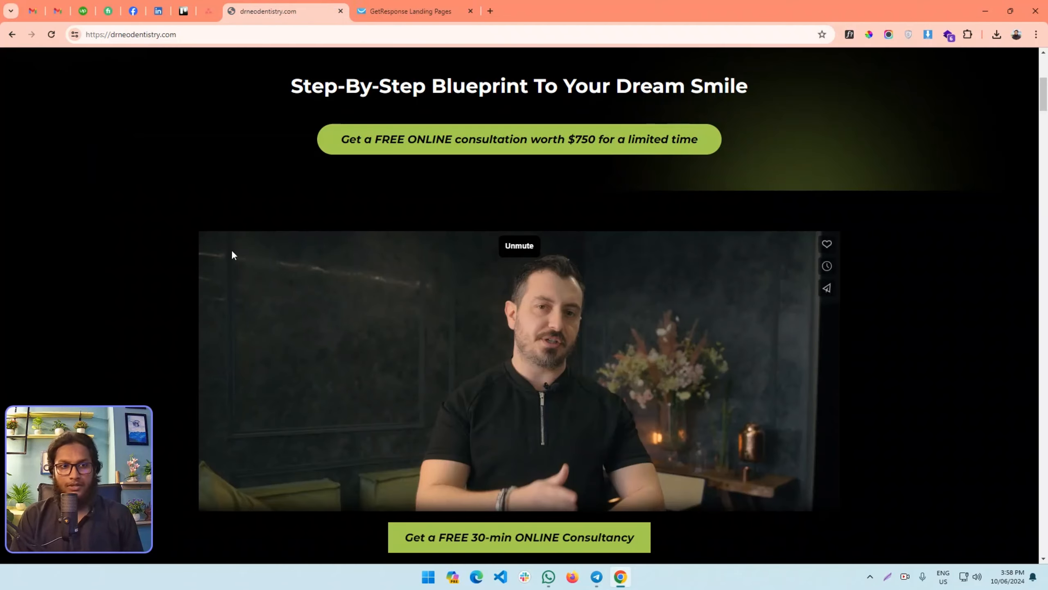
{"action": "scroll", "coordinate": [351, 212], "scroll_direction": "up", "scroll_amount": 5}
{"action": "right_click", "coordinate": [11, 104]}
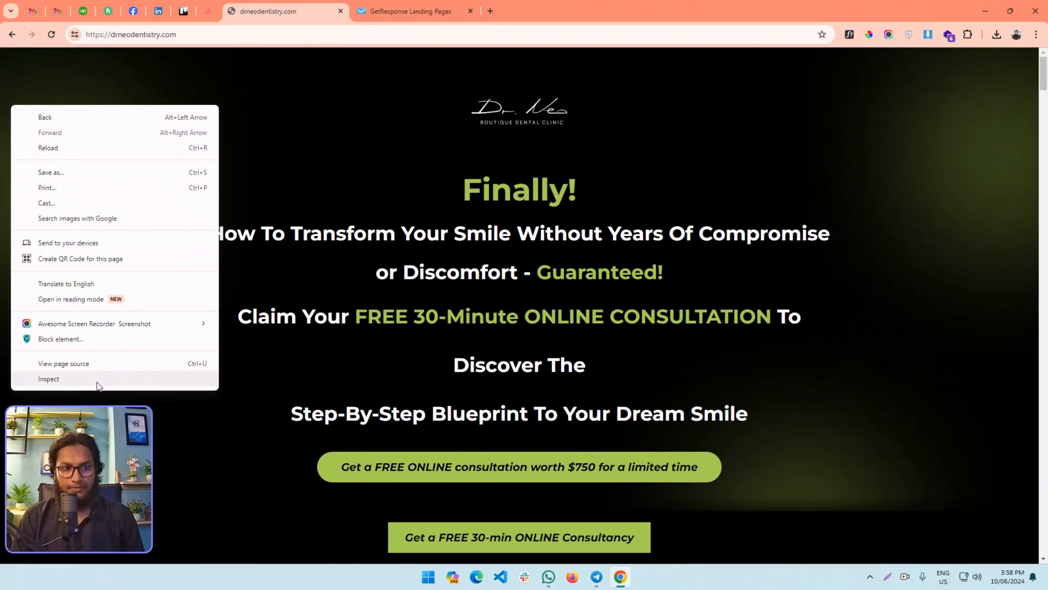
{"action": "left_click", "coordinate": [98, 381]}
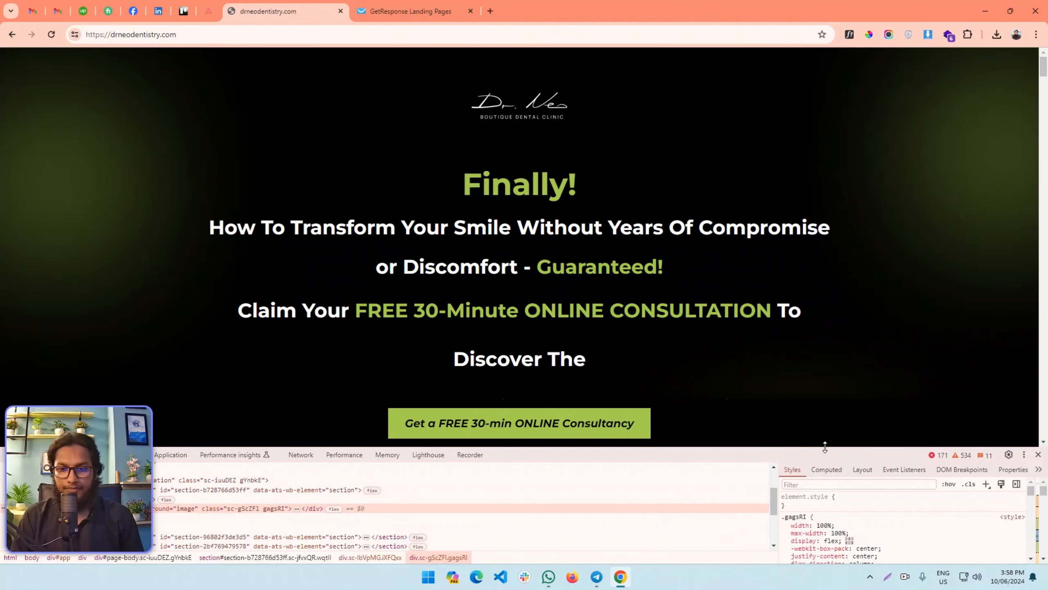
{"action": "left_click_drag", "start_coordinate": [824, 447], "coordinate": [631, 394]}
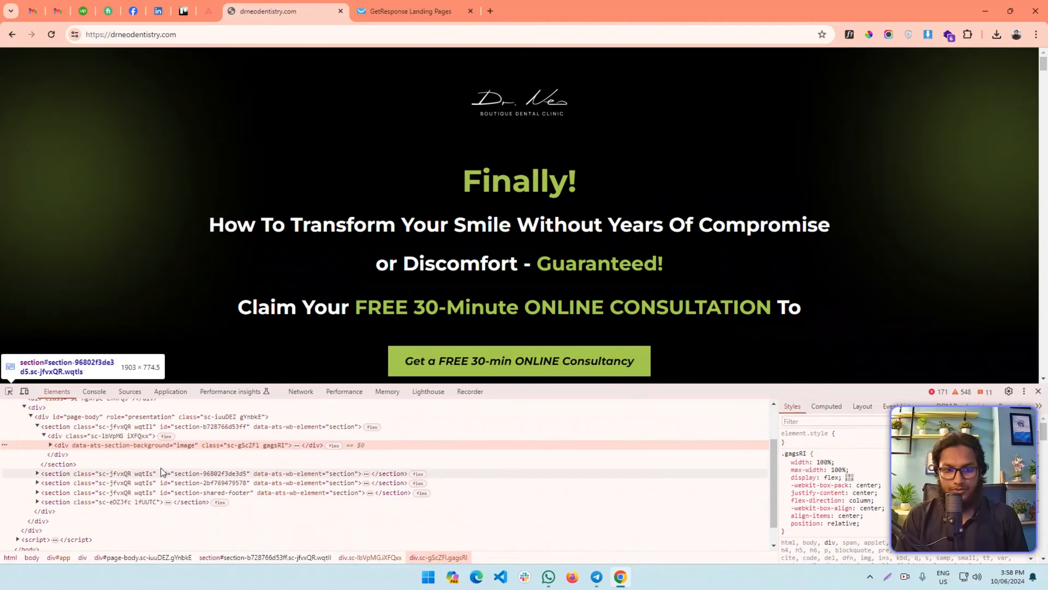
{"action": "scroll", "coordinate": [991, 175], "scroll_direction": "down", "scroll_amount": 5}
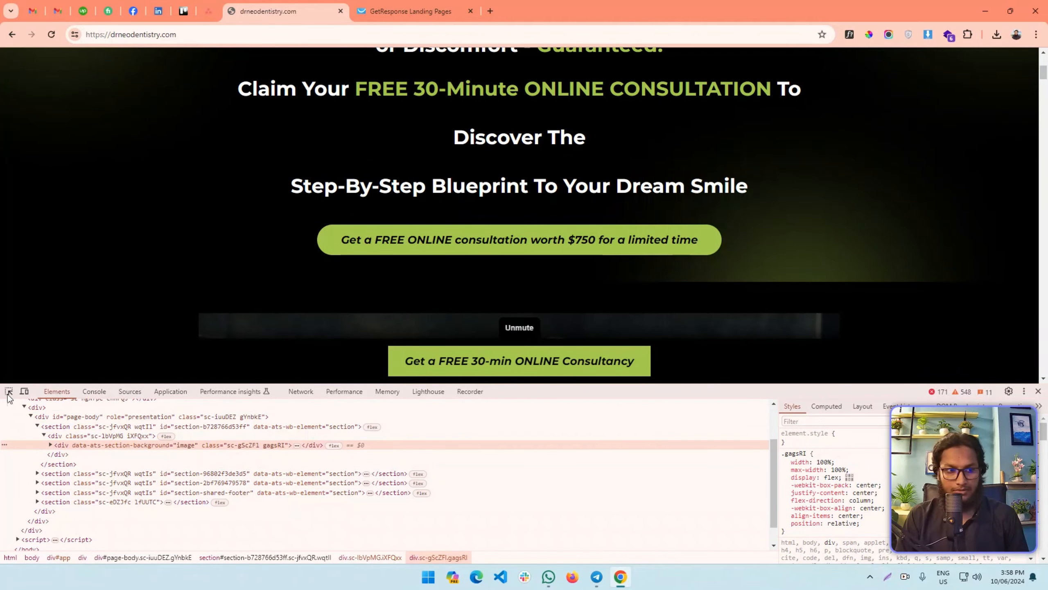
{"action": "left_click", "coordinate": [9, 391]}
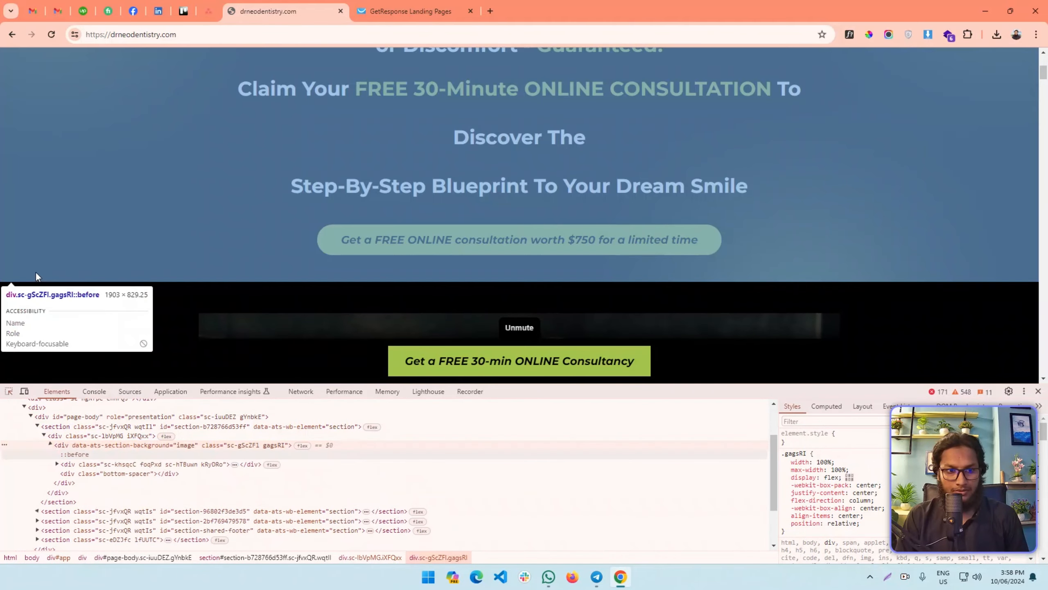
{"action": "left_click", "coordinate": [41, 276]}
{"action": "mouse_move", "coordinate": [861, 483]}
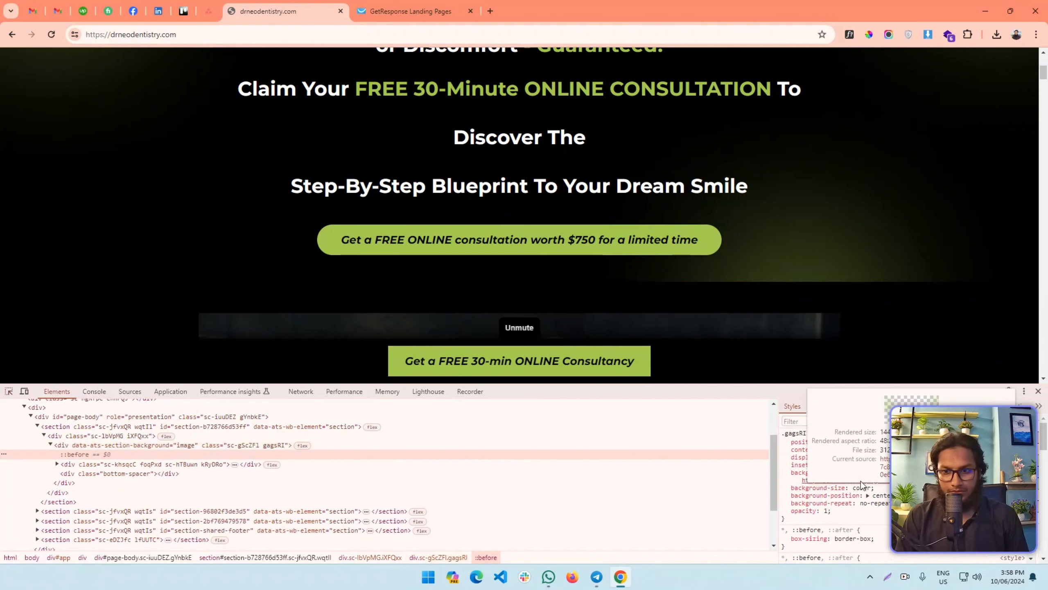
- Open the hero background image from its source link, save it as a WEBP file in Downloads, and close the image
{"action": "left_click", "coordinate": [886, 408]}
{"action": "key", "text": "ctrl+s"}
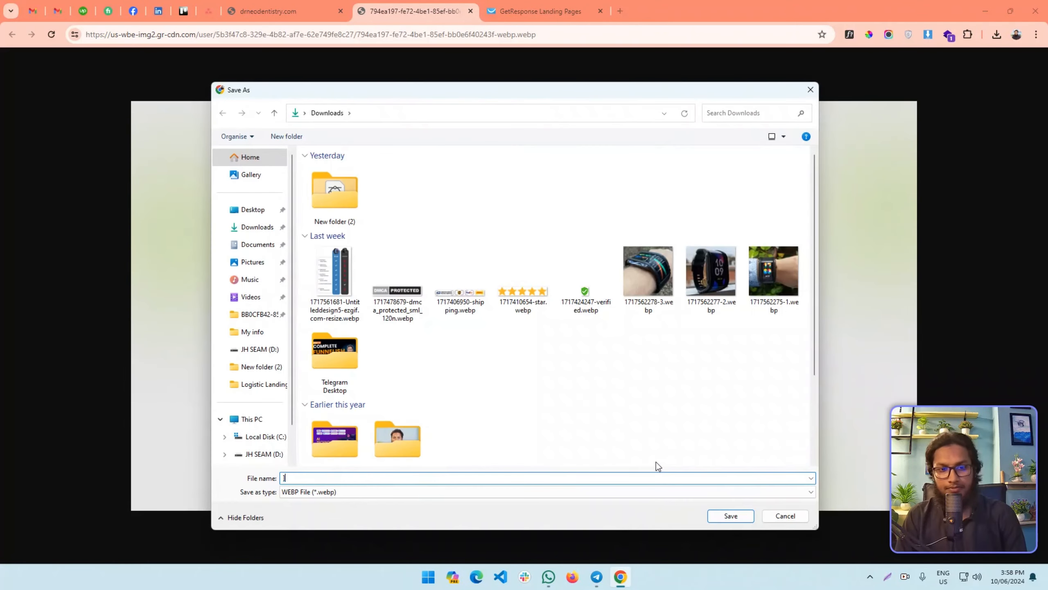
{"action": "key", "text": "Return"}
{"action": "left_click", "coordinate": [470, 11]}
- Back in GetResponse, enable background media for Section 1 and begin adding an image file from the computer
{"action": "left_click", "coordinate": [439, 9]}
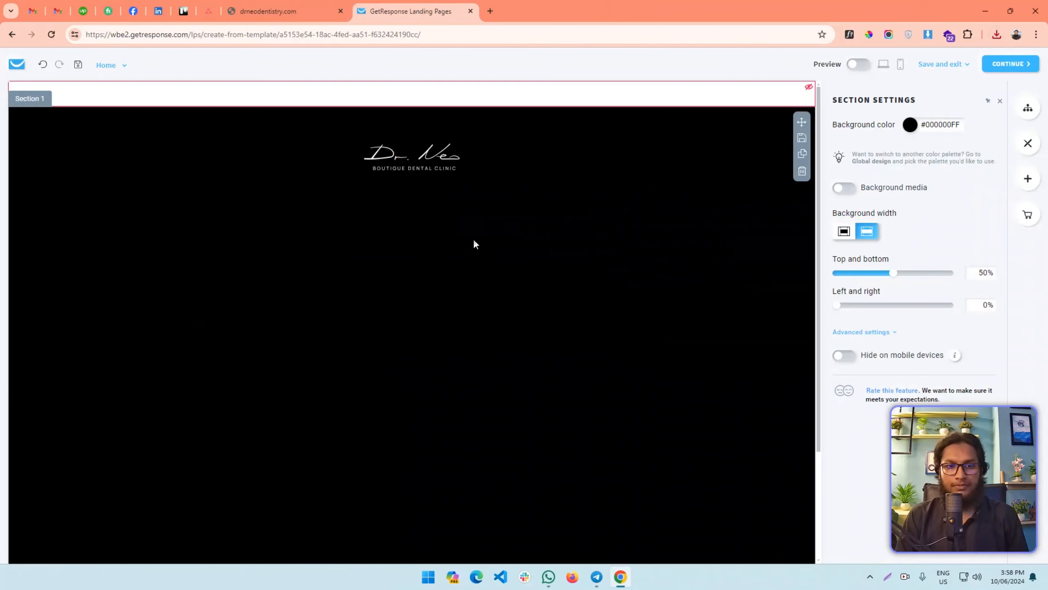
{"action": "left_click", "coordinate": [14, 123]}
{"action": "left_click", "coordinate": [24, 151]}
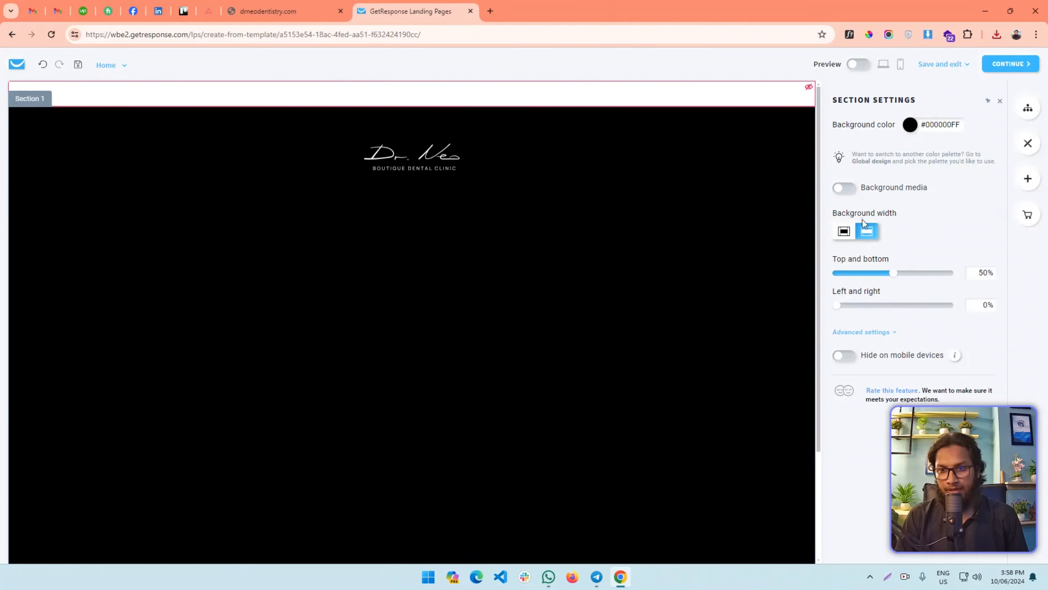
{"action": "left_click", "coordinate": [844, 188]}
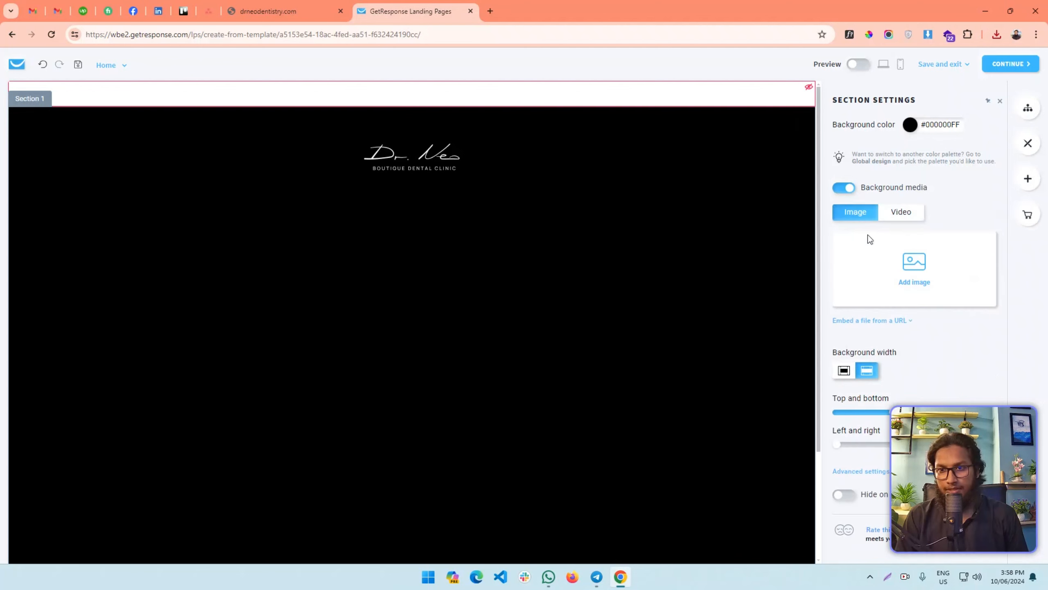
{"action": "left_click", "coordinate": [915, 282]}
{"action": "left_click", "coordinate": [927, 179]}
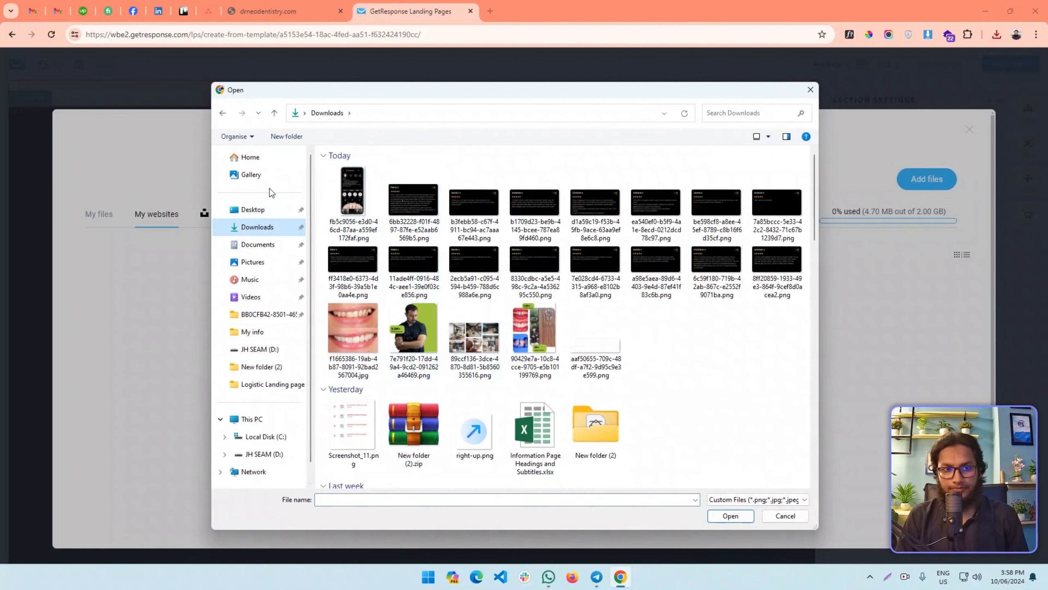
- Check the Desktop and Downloads folders for the saved hero background, and close the file chooser without selecting anything
{"action": "left_click", "coordinate": [255, 209]}
{"action": "left_click", "coordinate": [252, 227]}
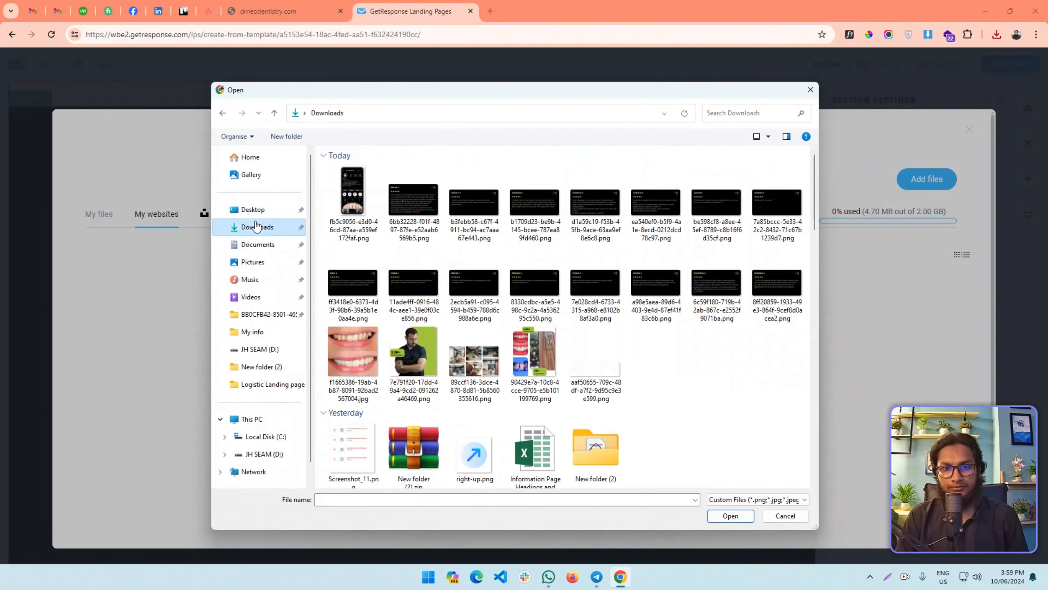
{"action": "left_click", "coordinate": [786, 517]}
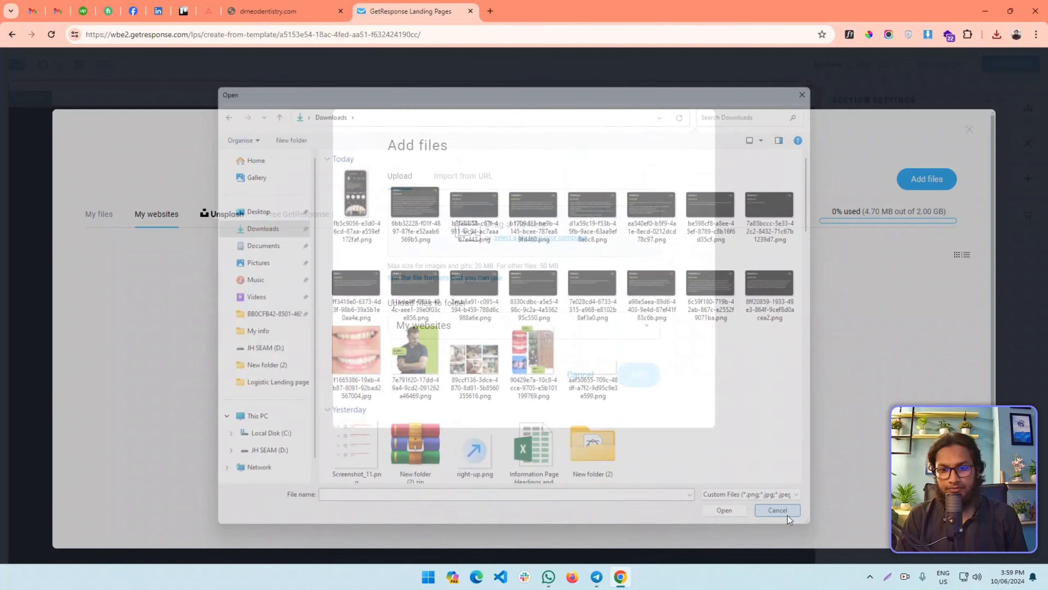
- Upload ezgif.com-webp-to-jpg-converter.jpg from the Downloads folder to the media library and use it as Section 1's background image
{"action": "key", "text": "alt+Tab"}
{"action": "left_click", "coordinate": [264, 295]}
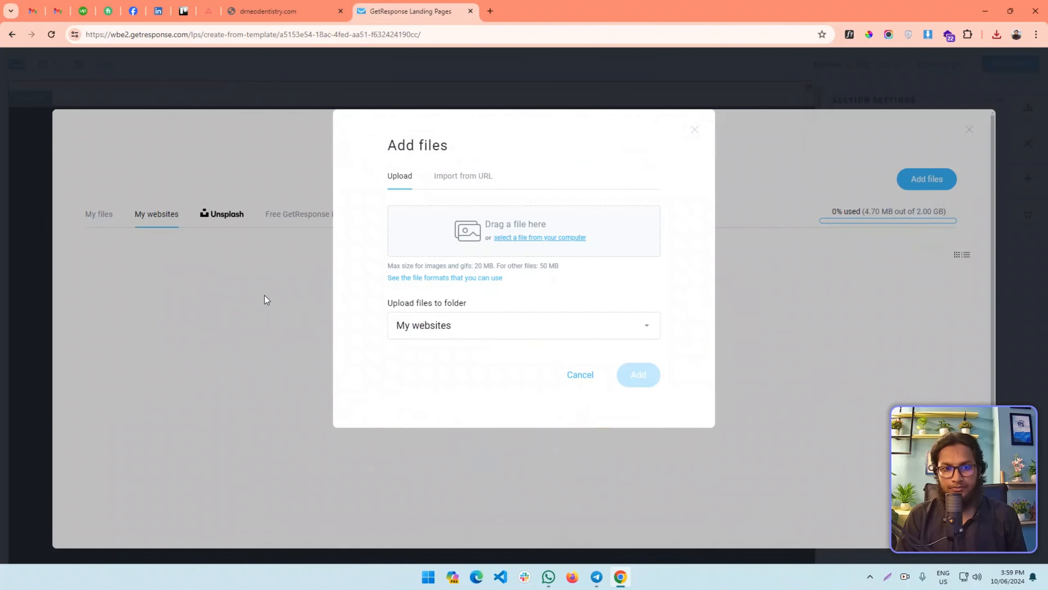
{"action": "left_click", "coordinate": [432, 572]}
{"action": "type", "text": "file"}
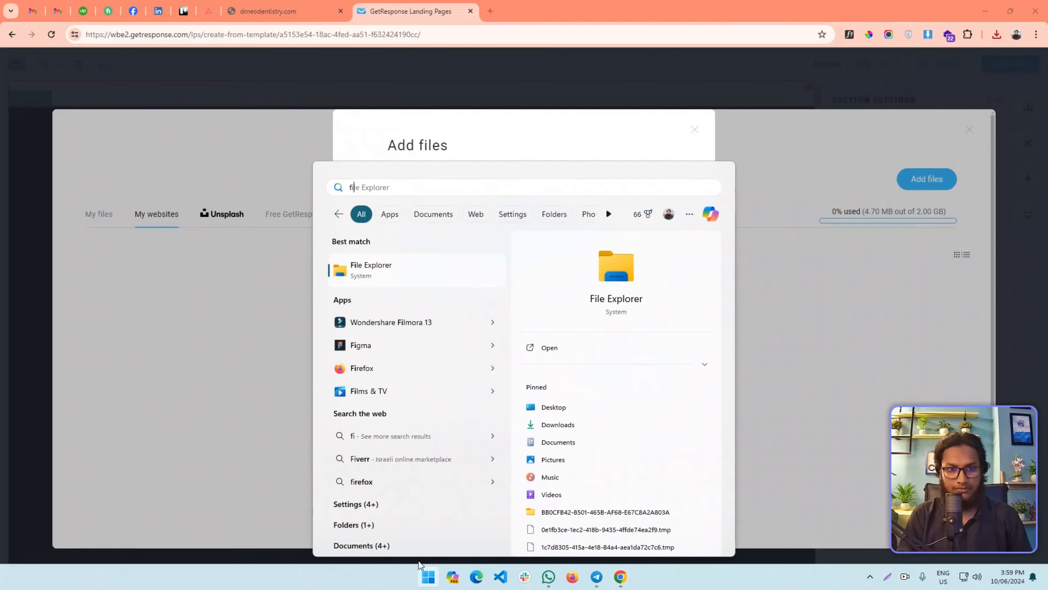
{"action": "key", "text": "Return"}
{"action": "left_click", "coordinate": [46, 155]}
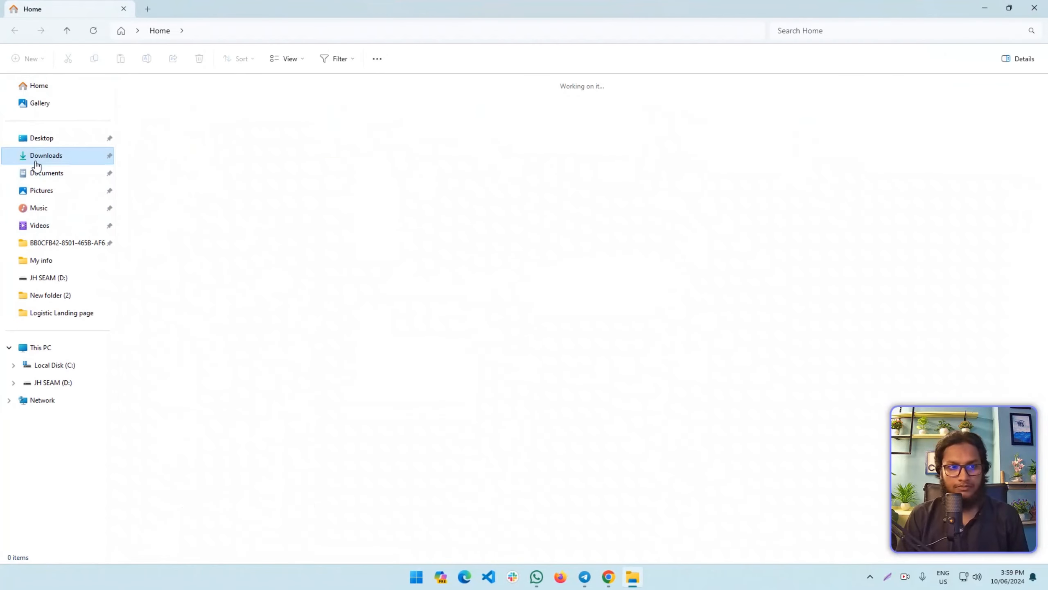
{"action": "left_click_drag", "start_coordinate": [144, 149], "coordinate": [506, 249]}
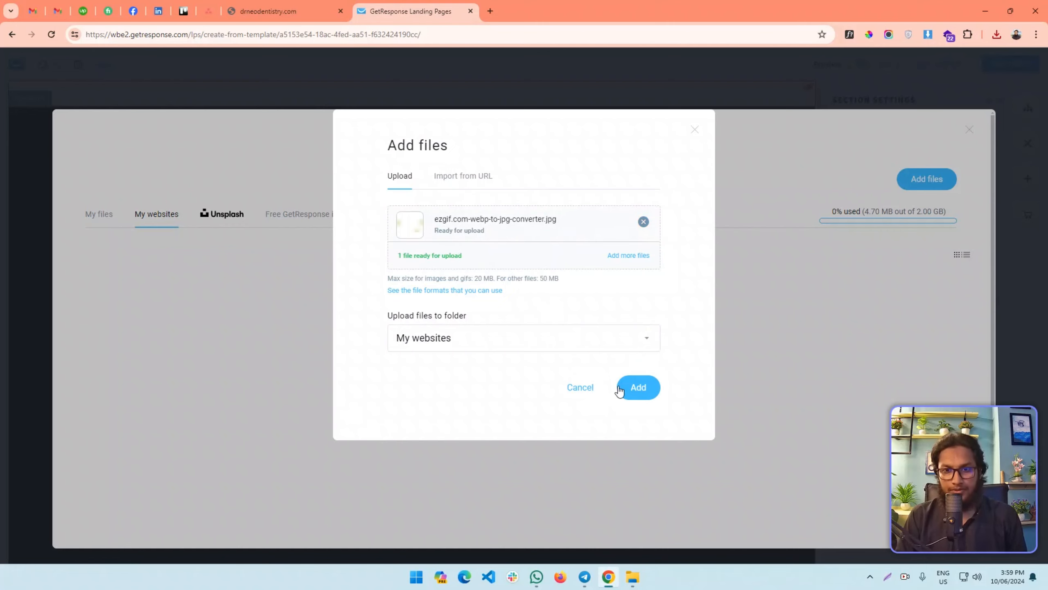
{"action": "left_click", "coordinate": [619, 391]}
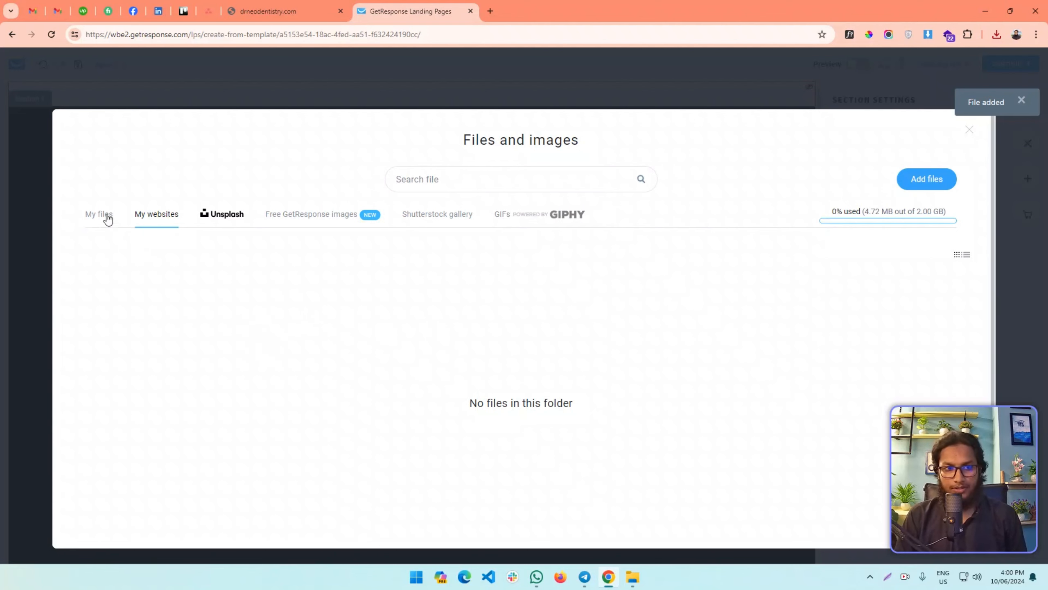
{"action": "left_click", "coordinate": [109, 220]}
{"action": "left_click", "coordinate": [154, 324]}
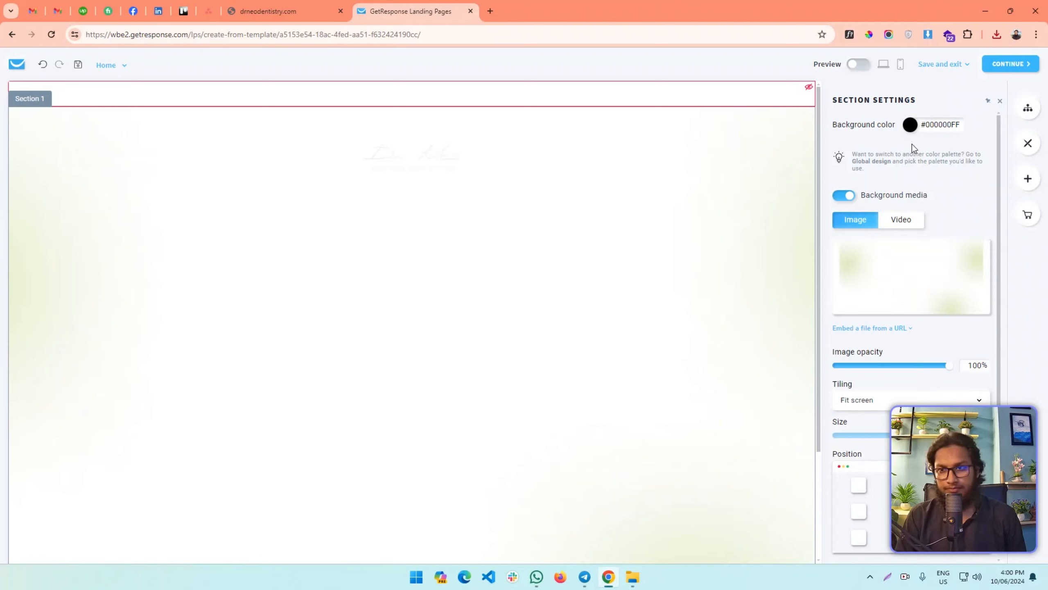
- Compare with the original hero background image, and convert ezgif.com-webp-to-jpg-converter.jpg to PNG in CloudConvert
{"action": "mouse_move", "coordinate": [908, 298]}
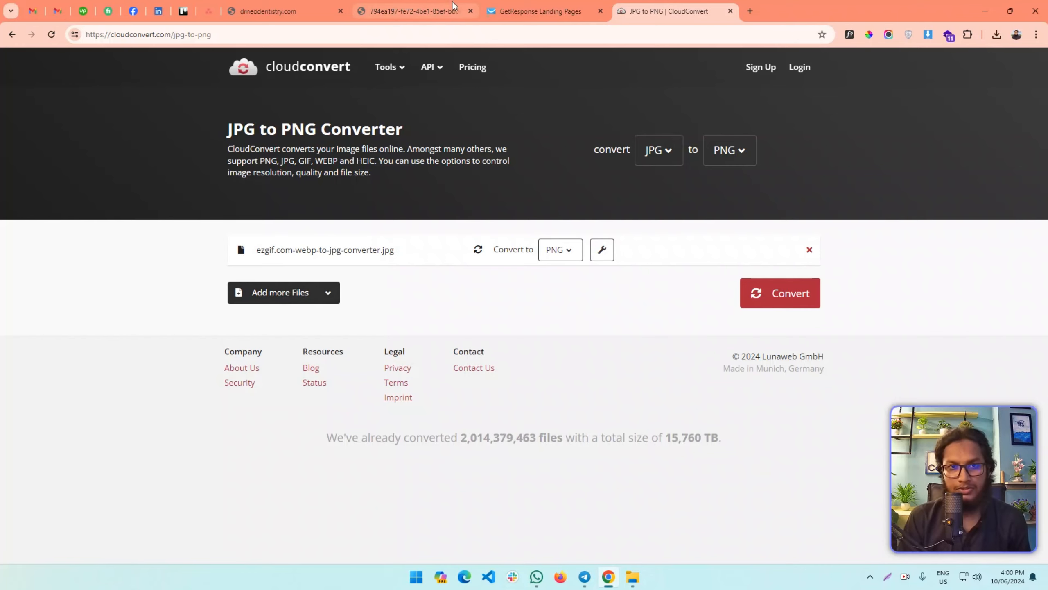
{"action": "left_click", "coordinate": [413, 11]}
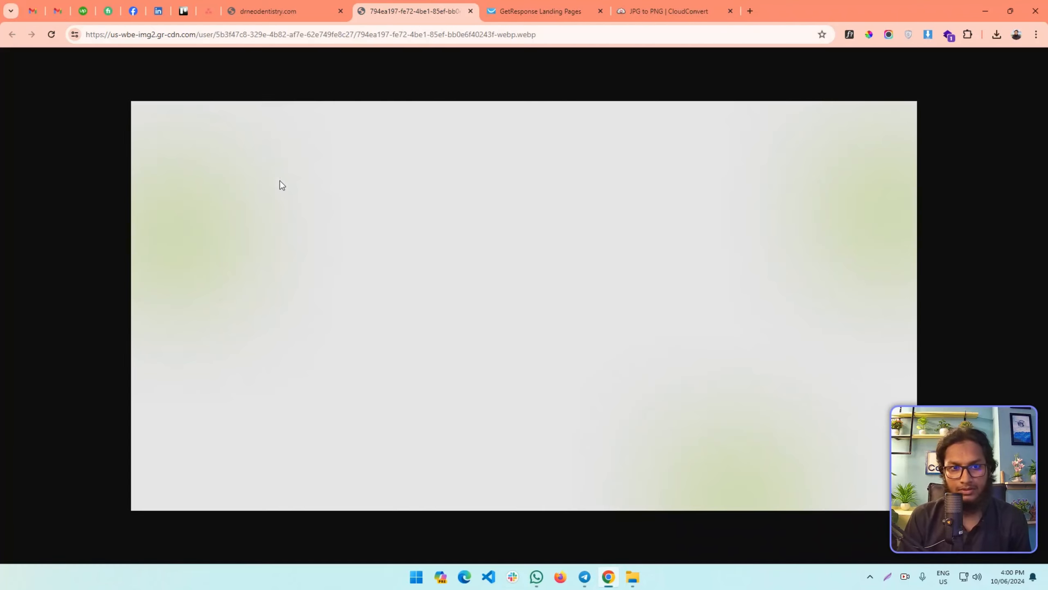
{"action": "left_click", "coordinate": [665, 11]}
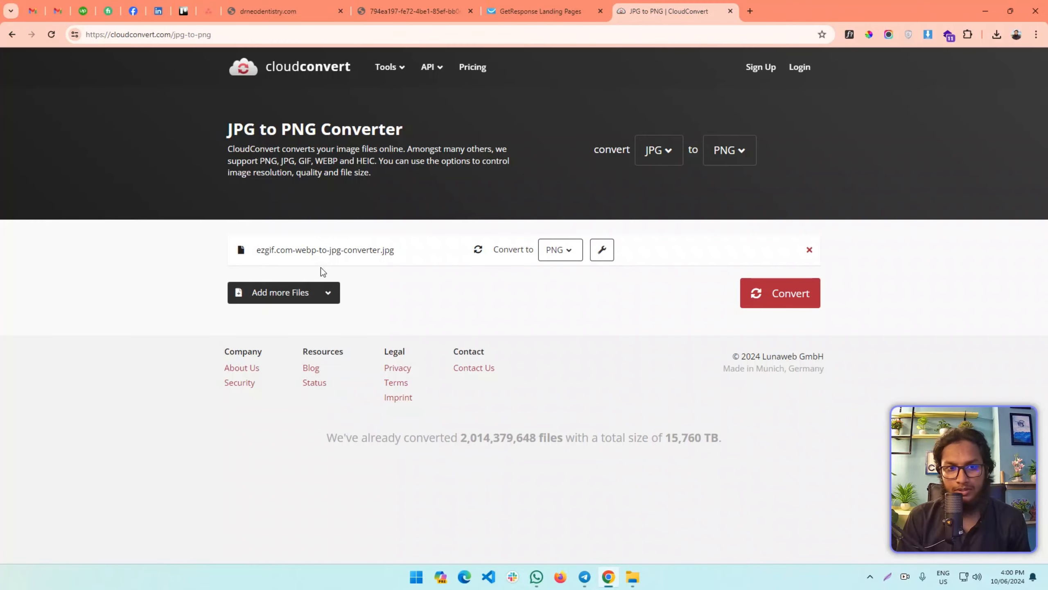
{"action": "left_click", "coordinate": [281, 292]}
{"action": "left_click", "coordinate": [784, 517]}
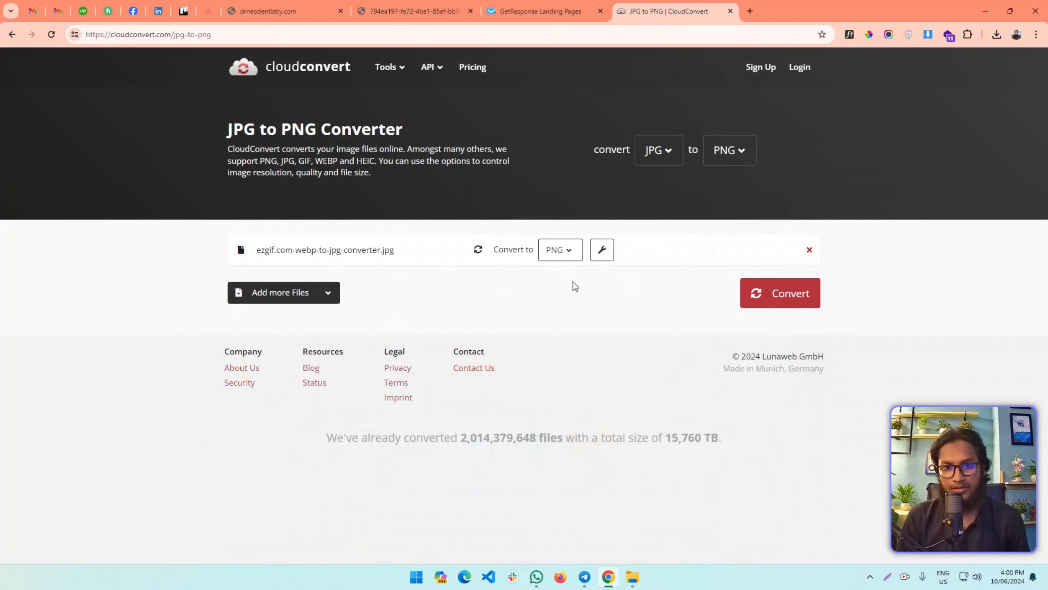
{"action": "left_click", "coordinate": [752, 294]}
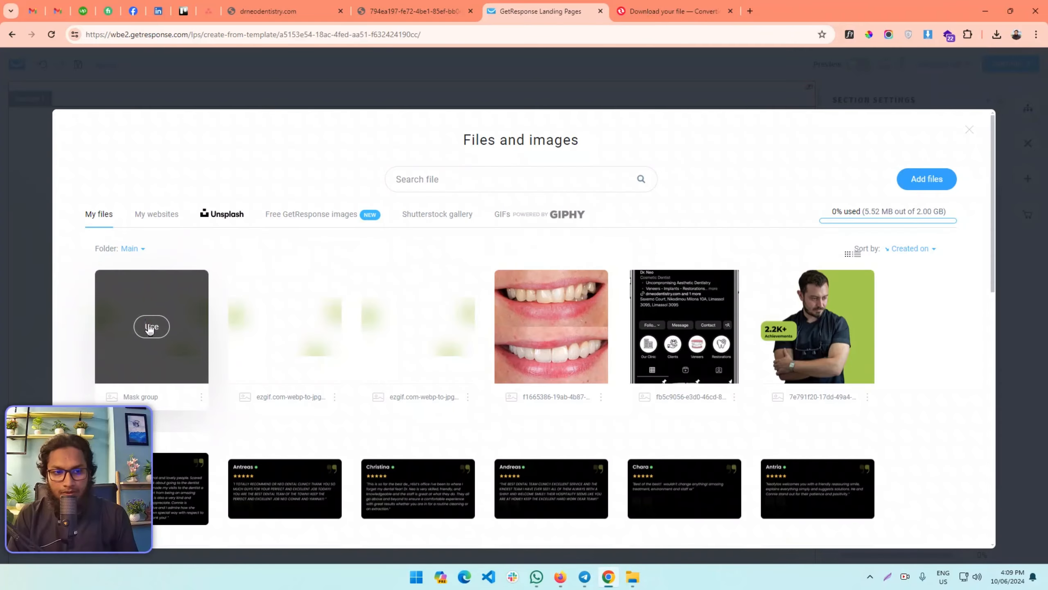
- Use the Mask group image as Section 1's background and check its tiling options, keeping Fit screen
{"action": "left_click", "coordinate": [167, 338]}
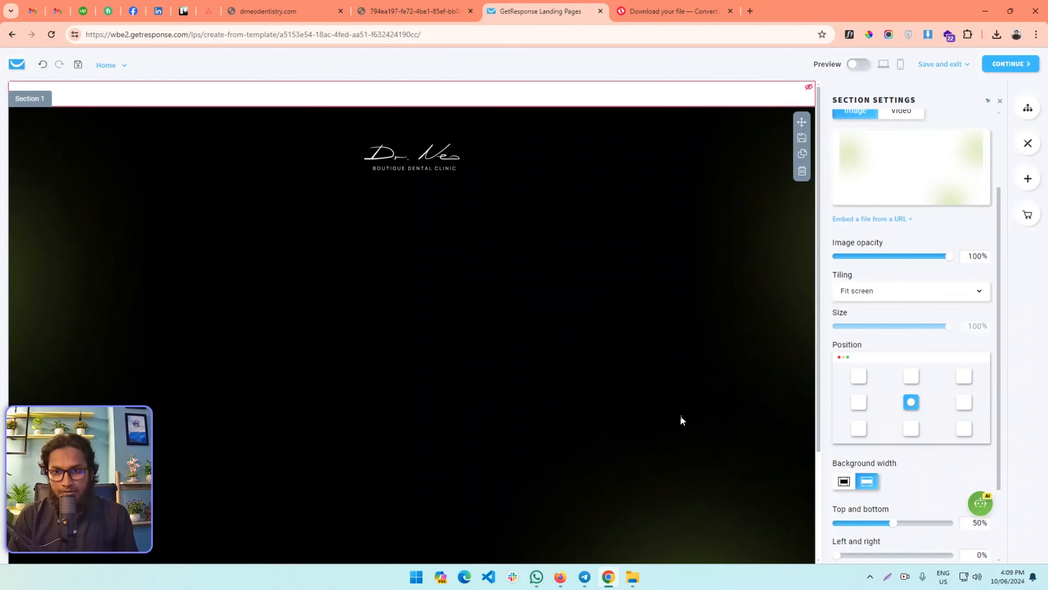
{"action": "scroll", "coordinate": [506, 358], "scroll_direction": "down", "scroll_amount": 3}
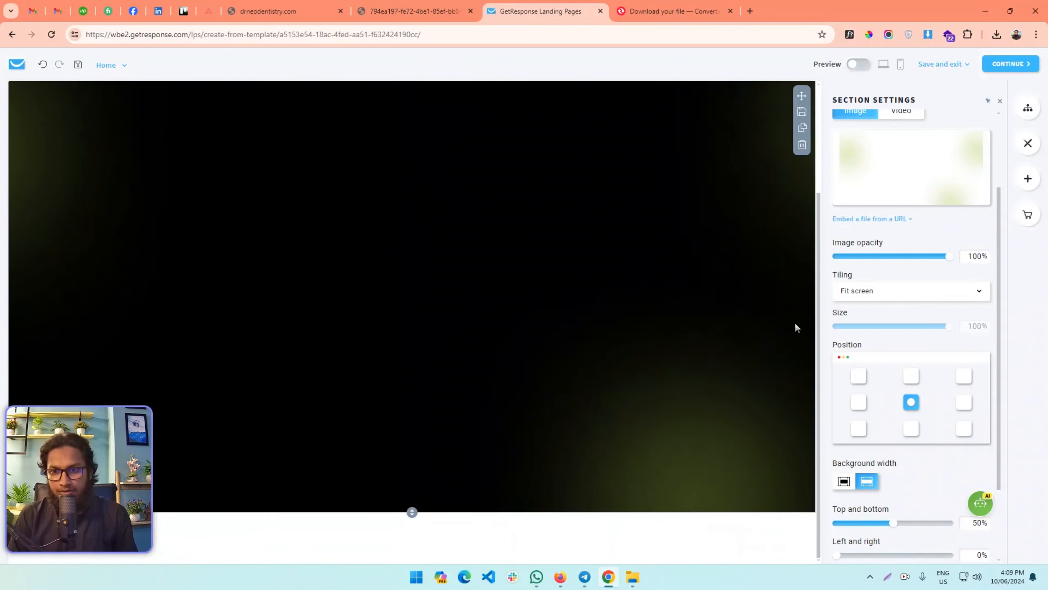
{"action": "left_click", "coordinate": [863, 294]}
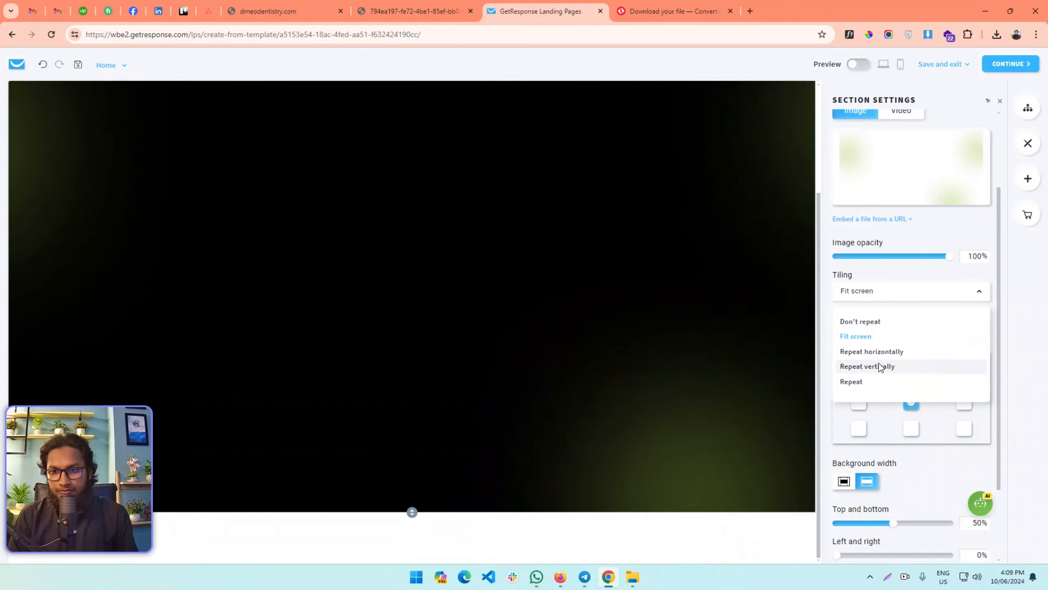
{"action": "left_click", "coordinate": [886, 301]}
{"action": "scroll", "coordinate": [869, 295], "scroll_direction": "up", "scroll_amount": 3}
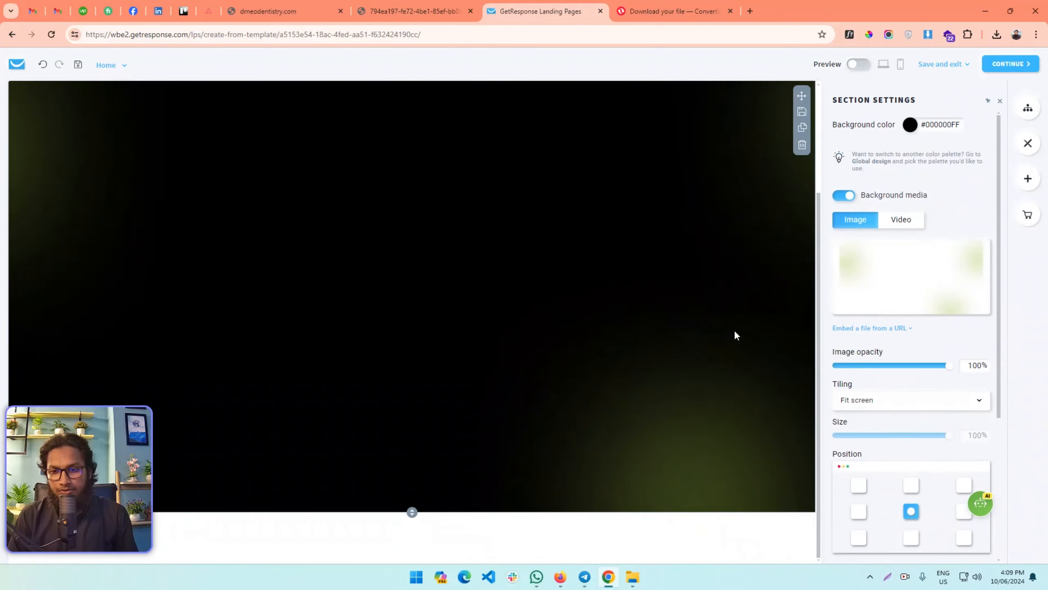
{"action": "scroll", "coordinate": [646, 308], "scroll_direction": "up", "scroll_amount": 3}
- Close the opened background image, copy the "Finally!" heading from the drneodentistry.com page, and close its developer tools
{"action": "left_click", "coordinate": [413, 5]}
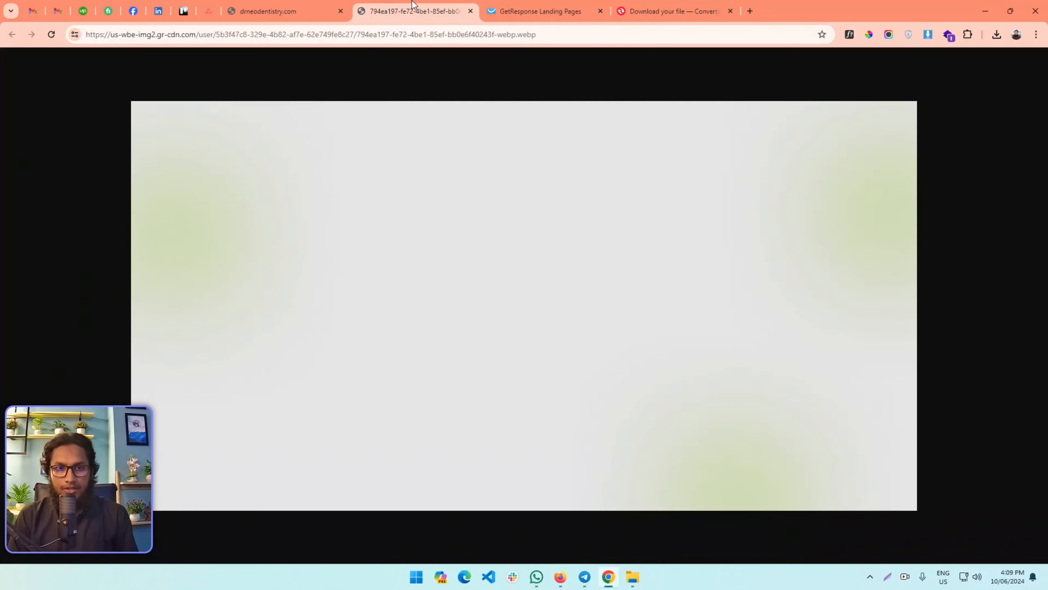
{"action": "left_click", "coordinate": [470, 11]}
{"action": "left_click", "coordinate": [284, 9]}
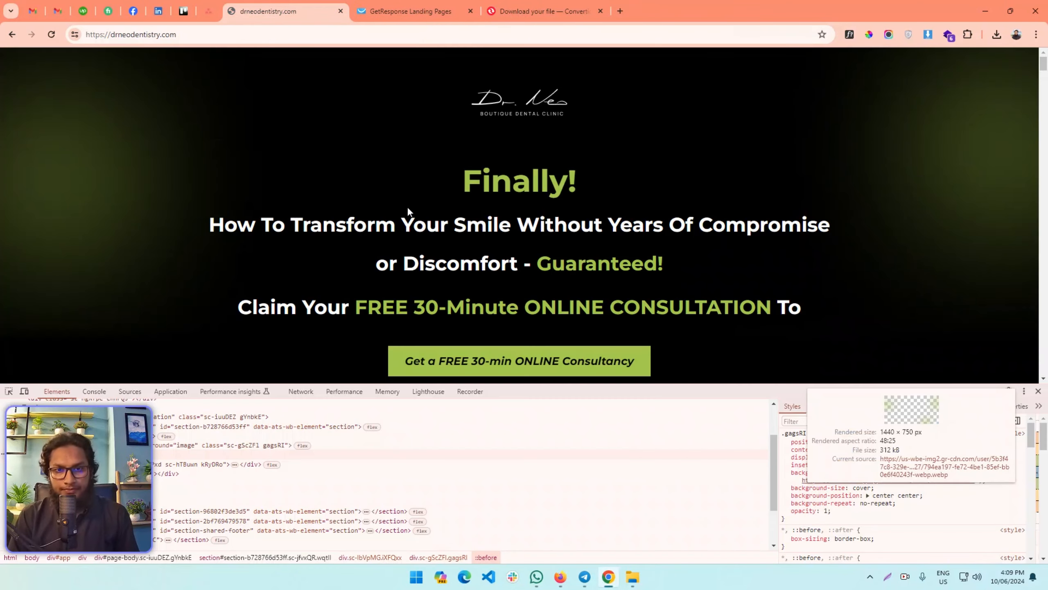
{"action": "triple_click", "coordinate": [466, 182]}
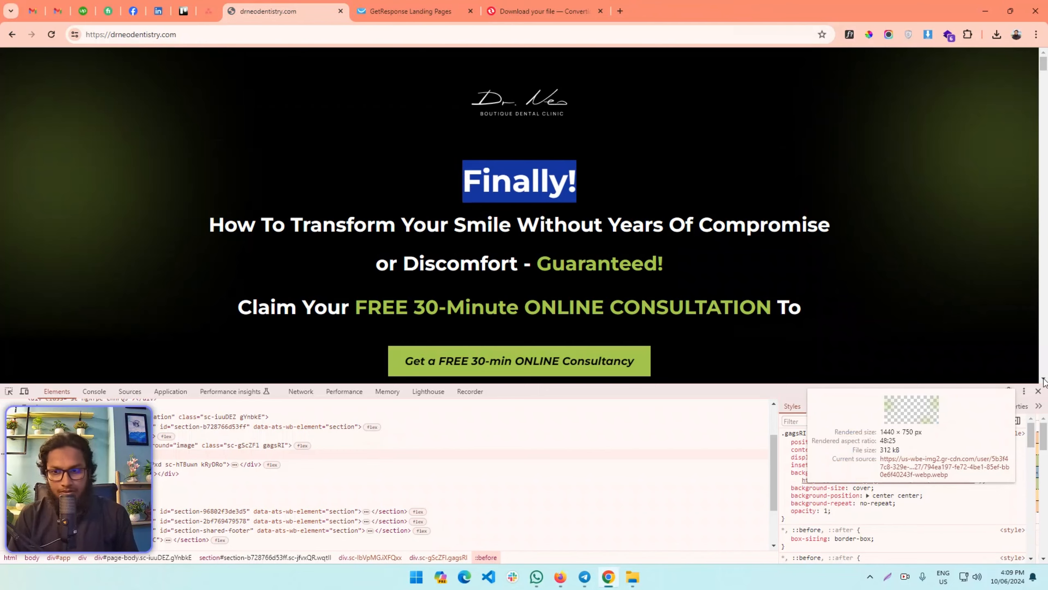
{"action": "left_click", "coordinate": [1038, 391]}
{"action": "left_click", "coordinate": [601, 290]}
{"action": "key", "text": "ctrl+Tab"}
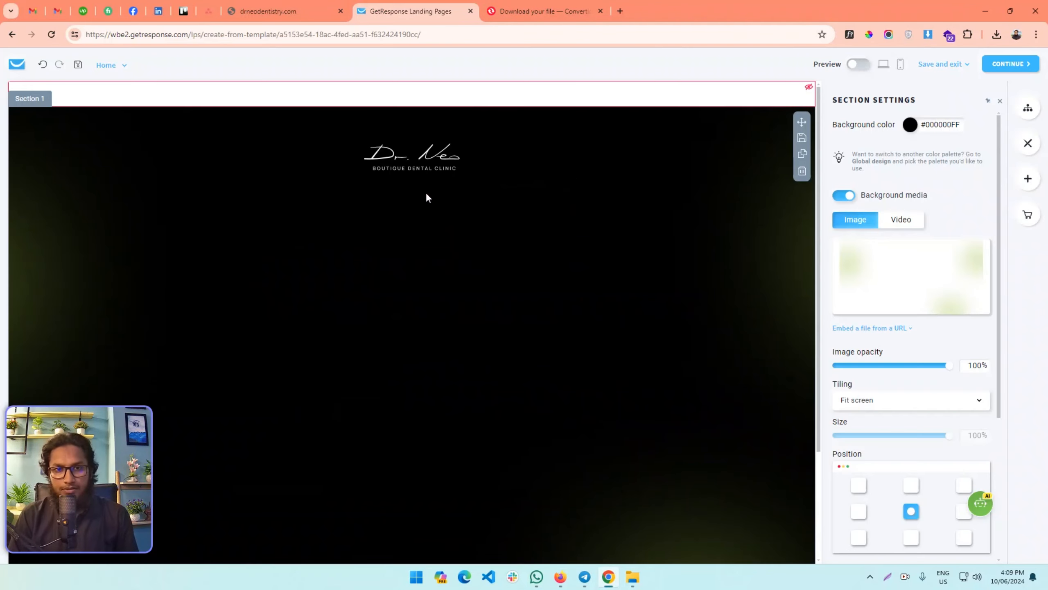
- Add a text element below the logo in Section 1, using the first themed "Introduce your idea" heading
{"action": "left_click", "coordinate": [1027, 178]}
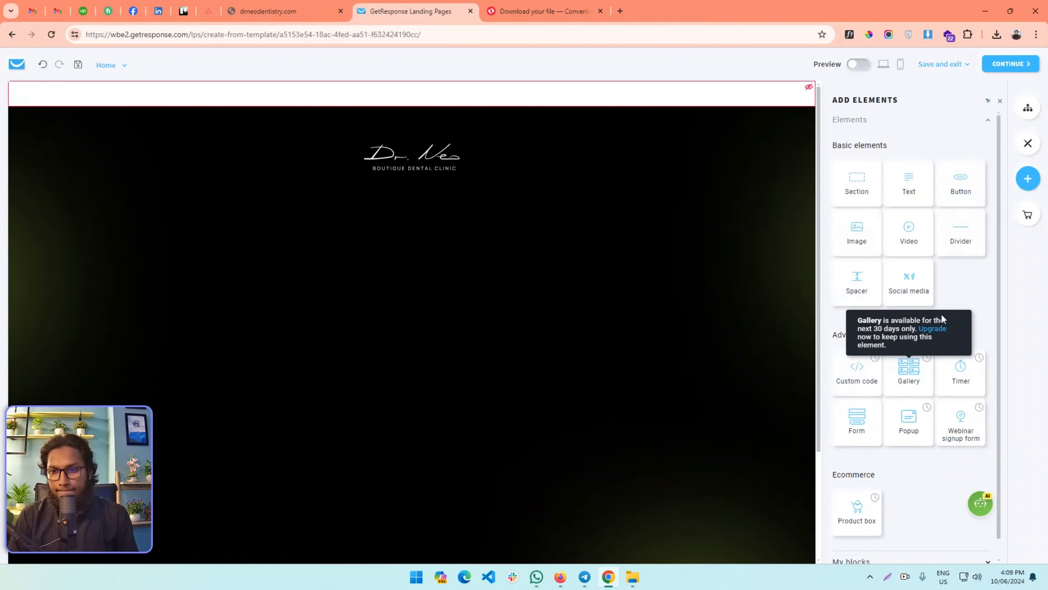
{"action": "left_click_drag", "start_coordinate": [913, 199], "coordinate": [528, 208]}
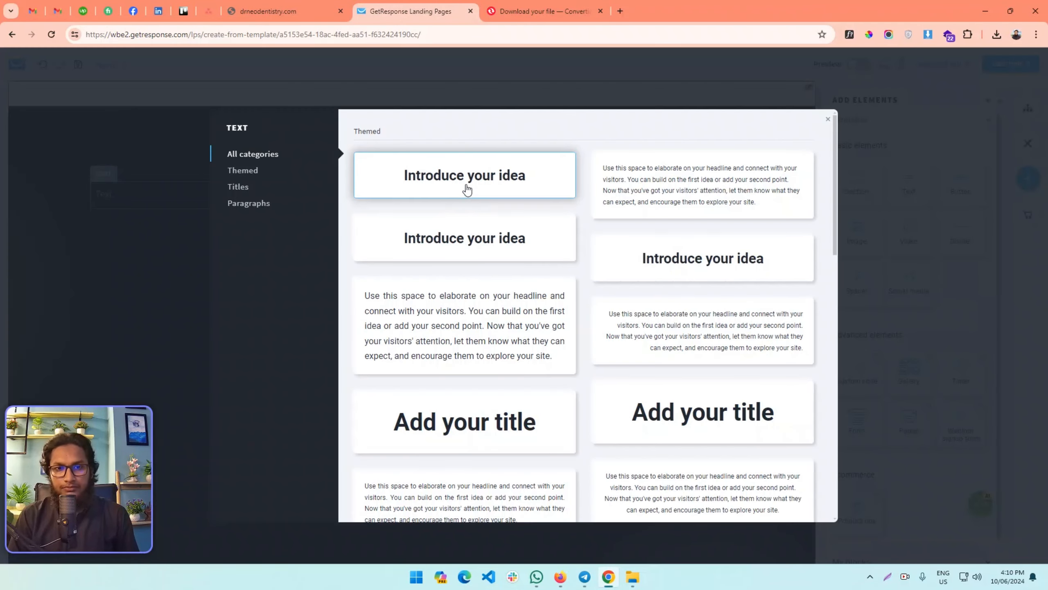
{"action": "left_click", "coordinate": [466, 187]}
- Replace the placeholder heading text with "Finally!", remove the extra blank lines, and select the text
{"action": "triple_click", "coordinate": [402, 203]}
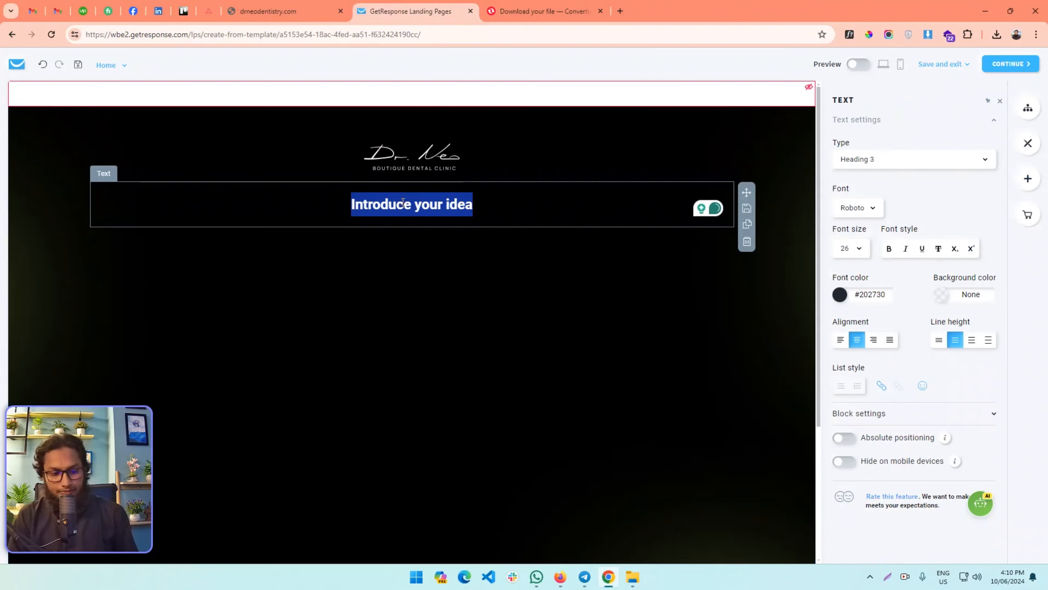
{"action": "key", "text": "BackSpace"}
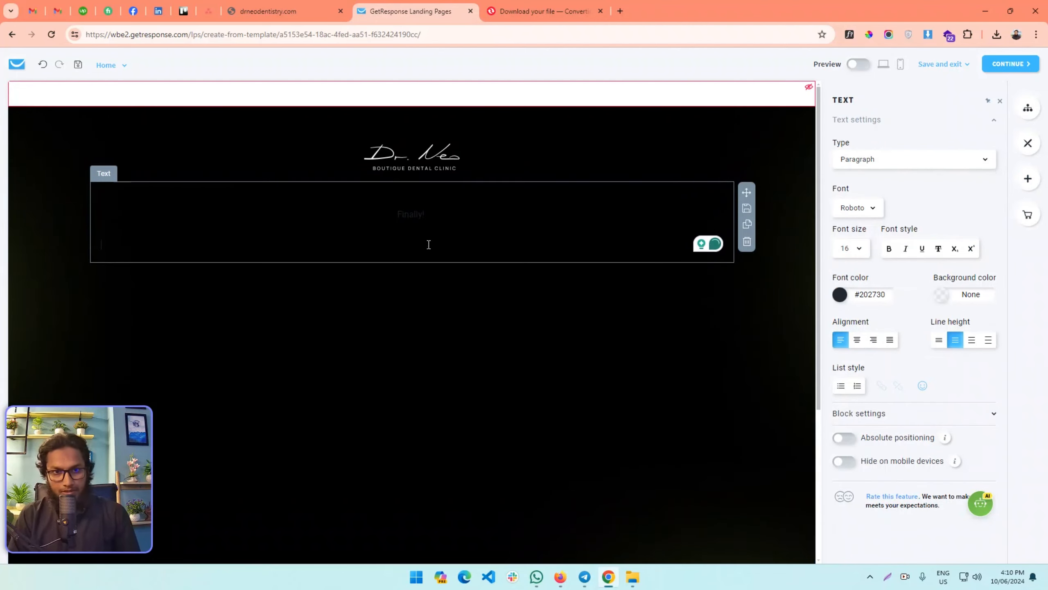
{"action": "key", "text": "BackSpace"}
{"action": "key", "text": "BackSpace"}
{"action": "key", "text": "ctrl+a"}
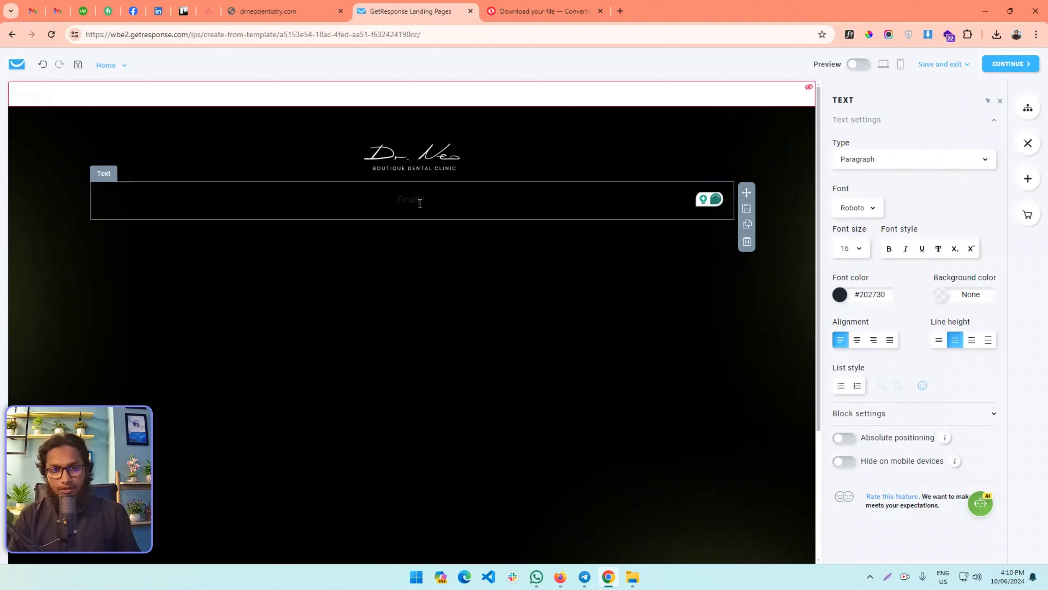
{"action": "triple_click", "coordinate": [417, 203]}
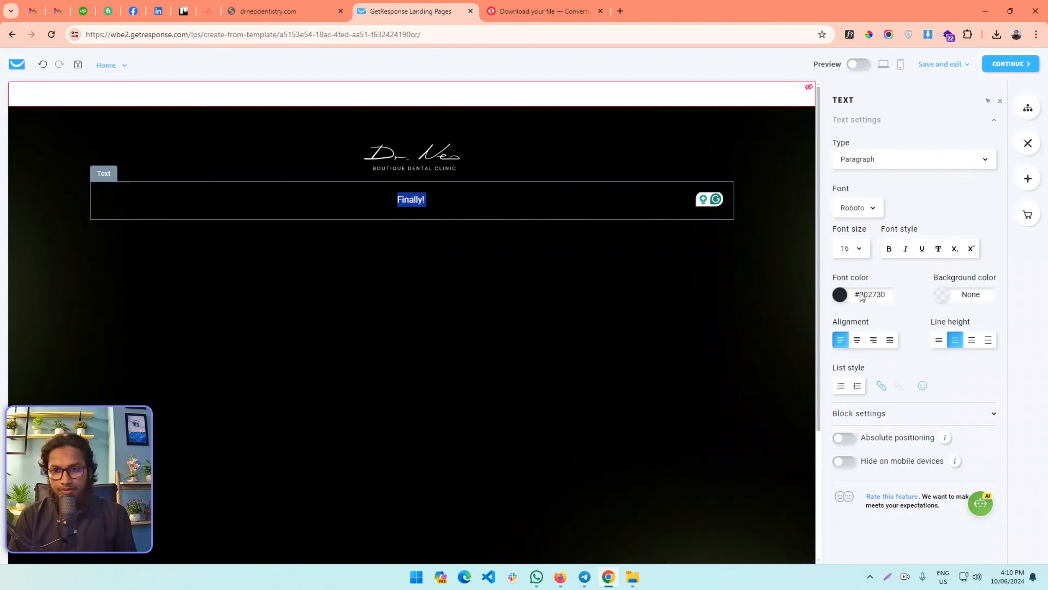
- Inspect the font, size and color of the "Finally!" heading on the reference page with WhatFont, copying its color code
{"action": "left_click", "coordinate": [268, 11]}
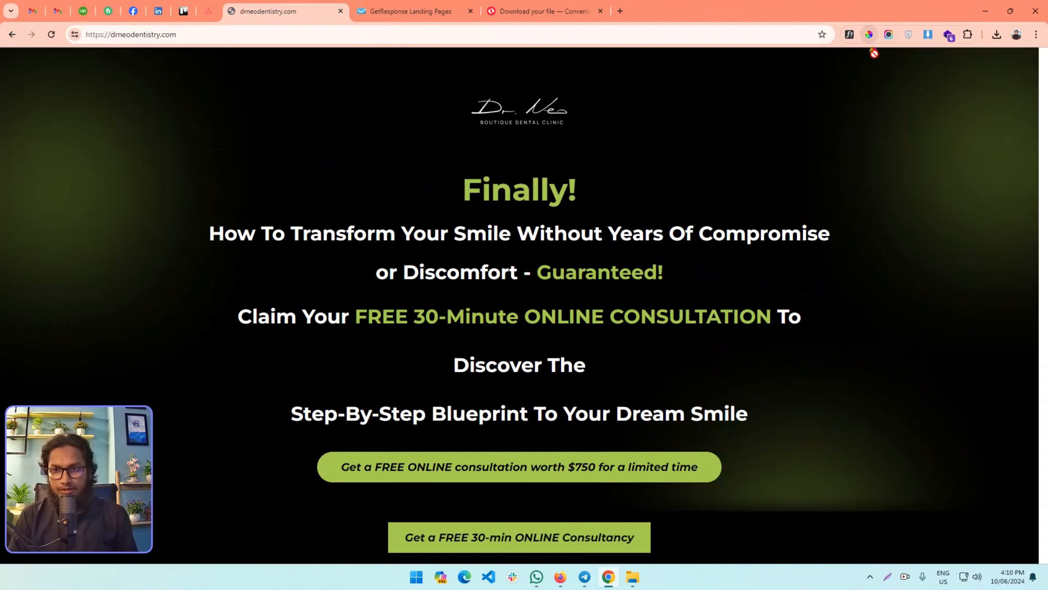
{"action": "left_click", "coordinate": [849, 35]}
{"action": "left_click", "coordinate": [537, 194]}
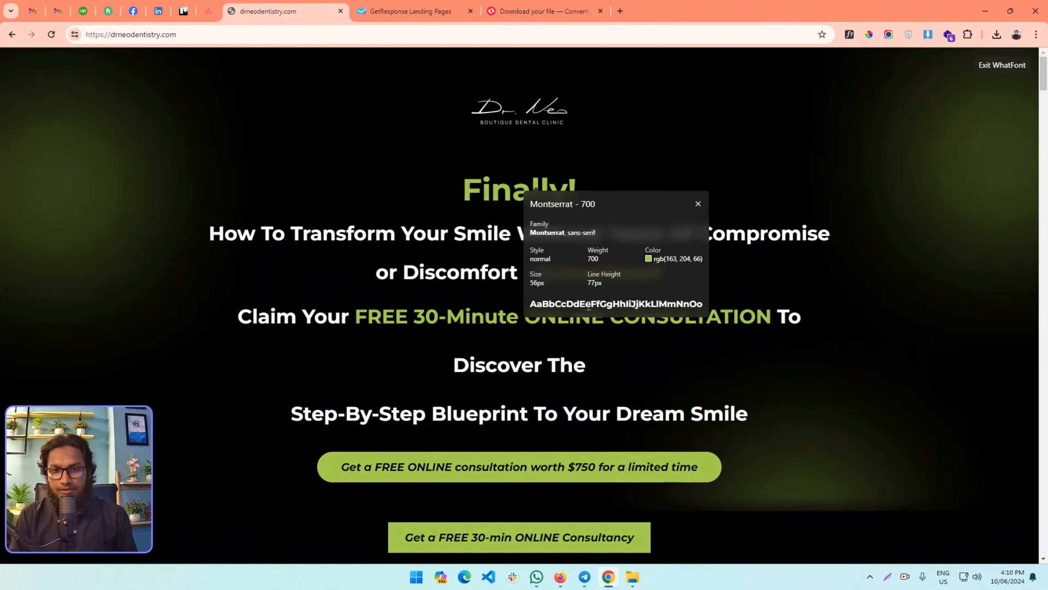
{"action": "left_click", "coordinate": [674, 273]}
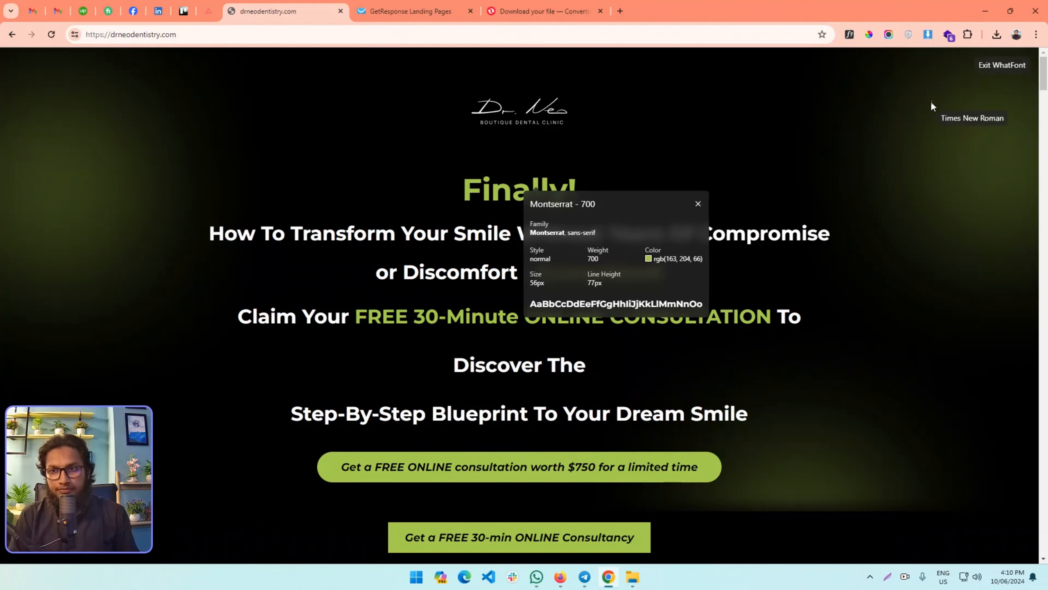
{"action": "left_click", "coordinate": [1001, 64]}
- Back in GetResponse, set the font color of the "Finally!" text to #a3cc42
{"action": "left_click", "coordinate": [411, 11]}
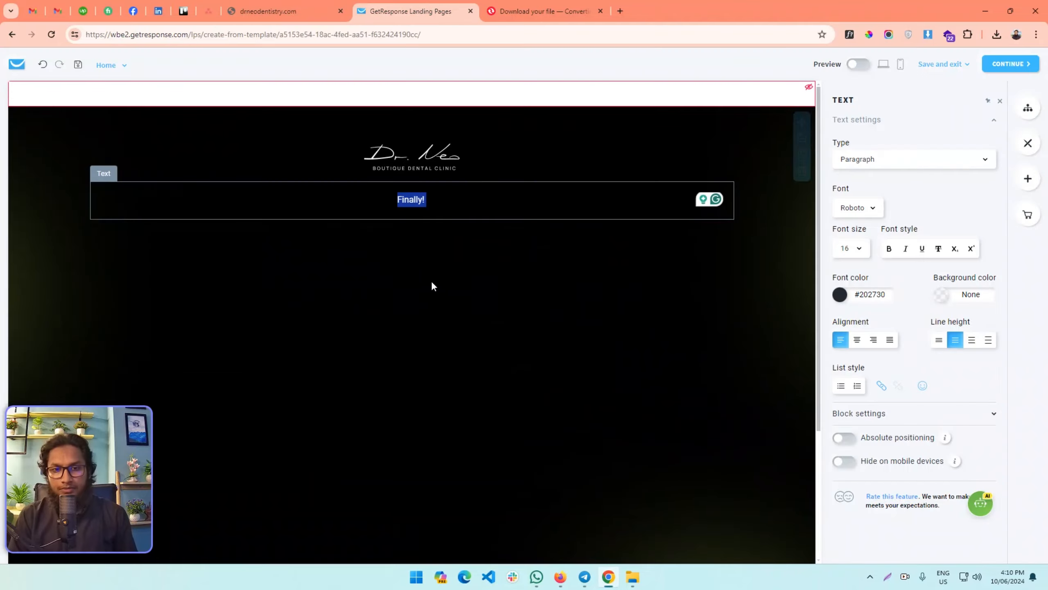
{"action": "double_click", "coordinate": [878, 295]}
{"action": "type", "text": "#a3cc42"}
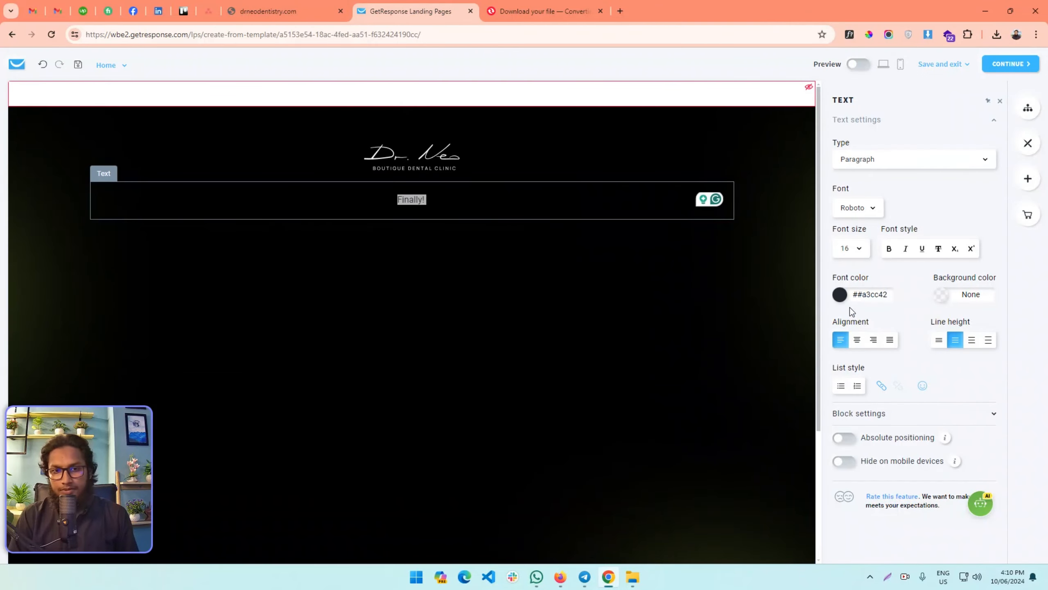
{"action": "left_click", "coordinate": [453, 194]}
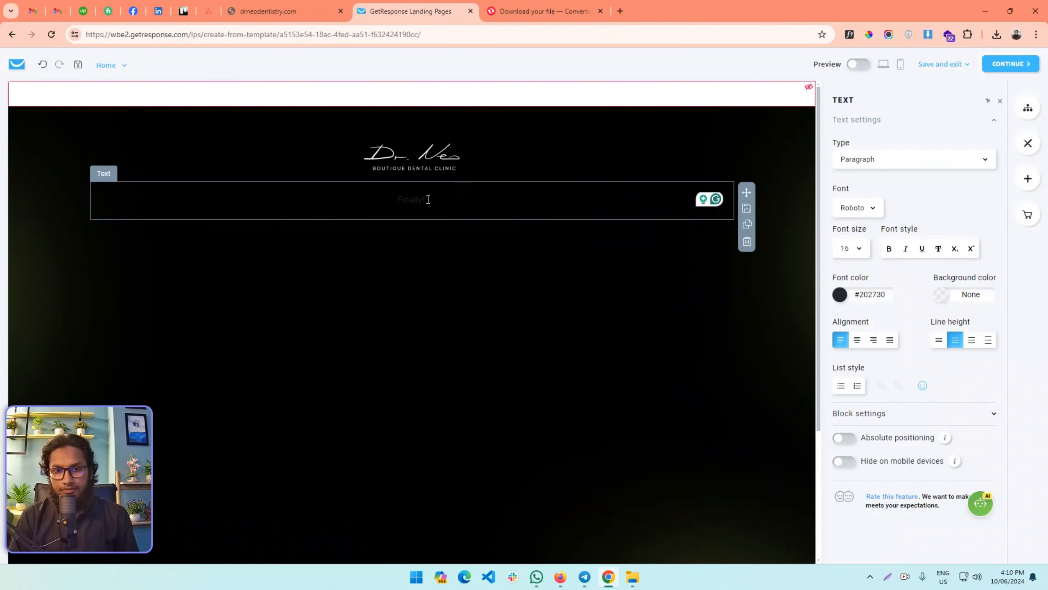
{"action": "triple_click", "coordinate": [413, 202]}
{"action": "double_click", "coordinate": [879, 295]}
{"action": "type", "text": "#a3cc42"}
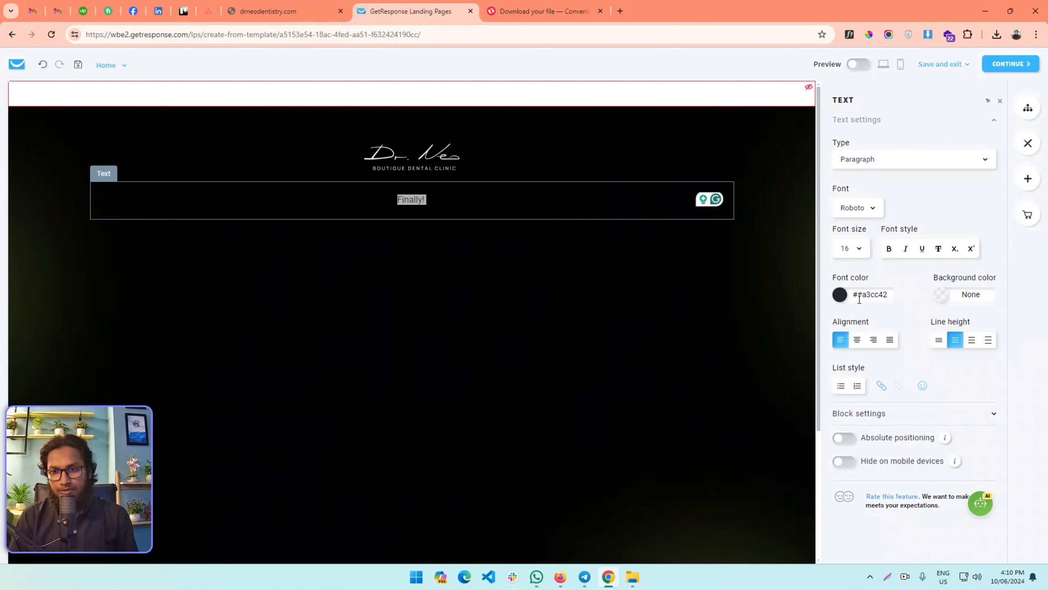
{"action": "left_click", "coordinate": [860, 296]}
{"action": "key", "text": "BackSpace"}
{"action": "key", "text": "Return"}
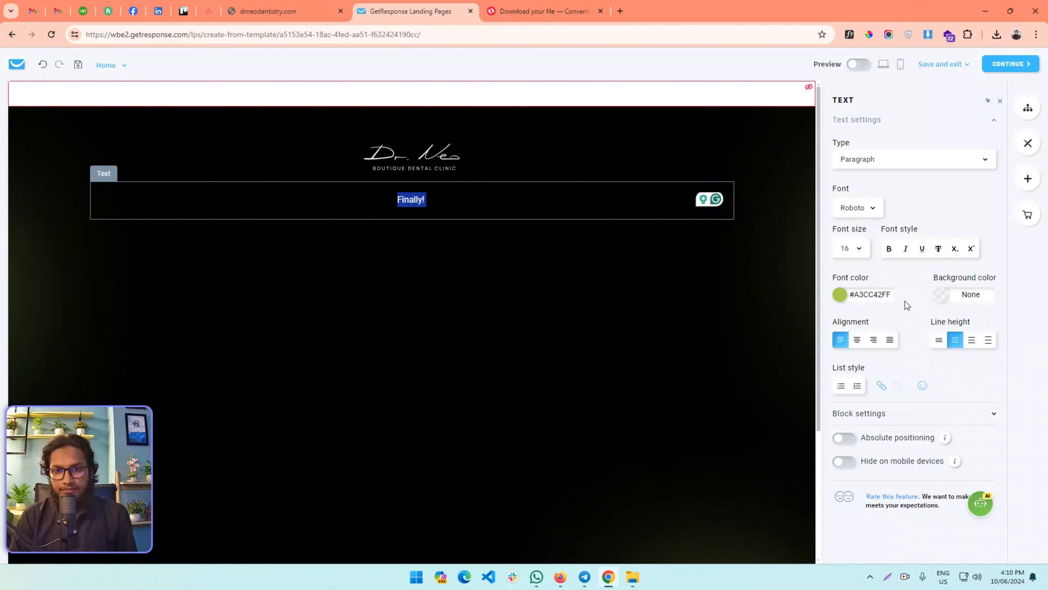
- Change the font of the "Finally!" text to Montserrat
{"action": "left_click", "coordinate": [861, 208]}
{"action": "type", "text": "mon"}
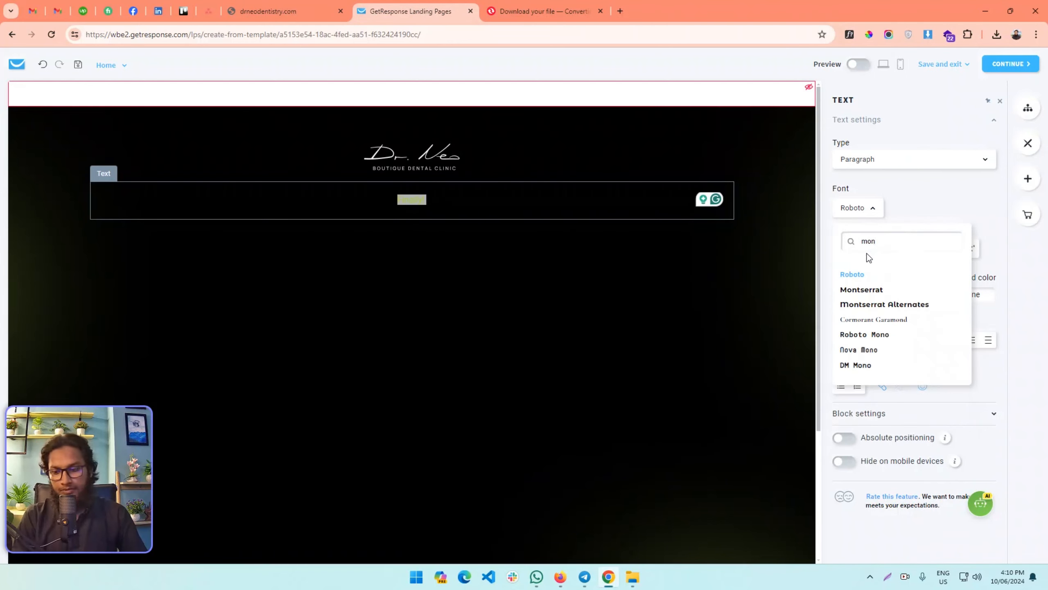
{"action": "left_click", "coordinate": [867, 290]}
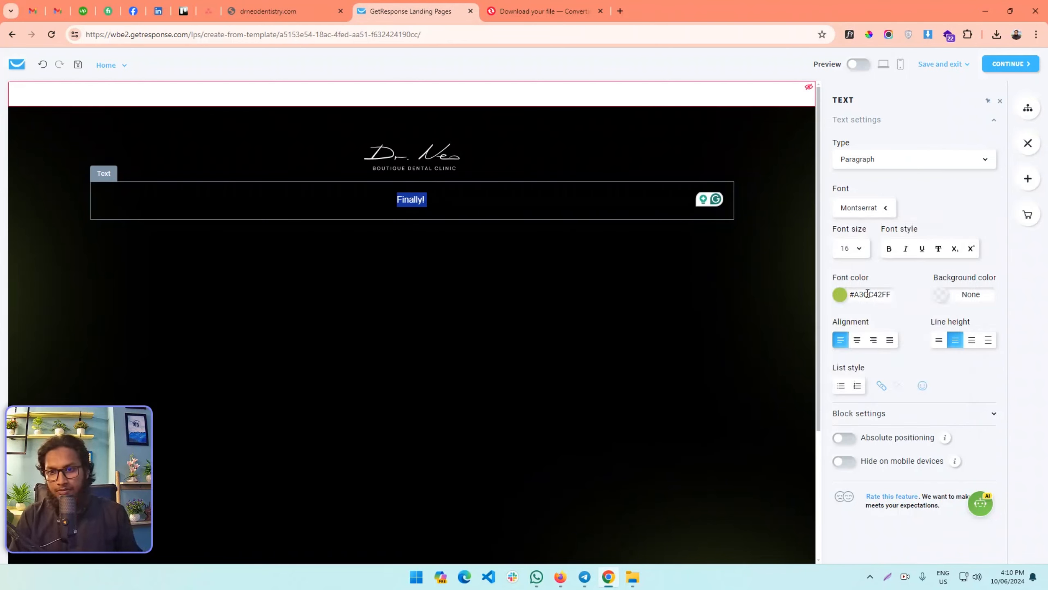
- Set the font size of the "Finally!" heading to 56
{"action": "left_click", "coordinate": [849, 247]}
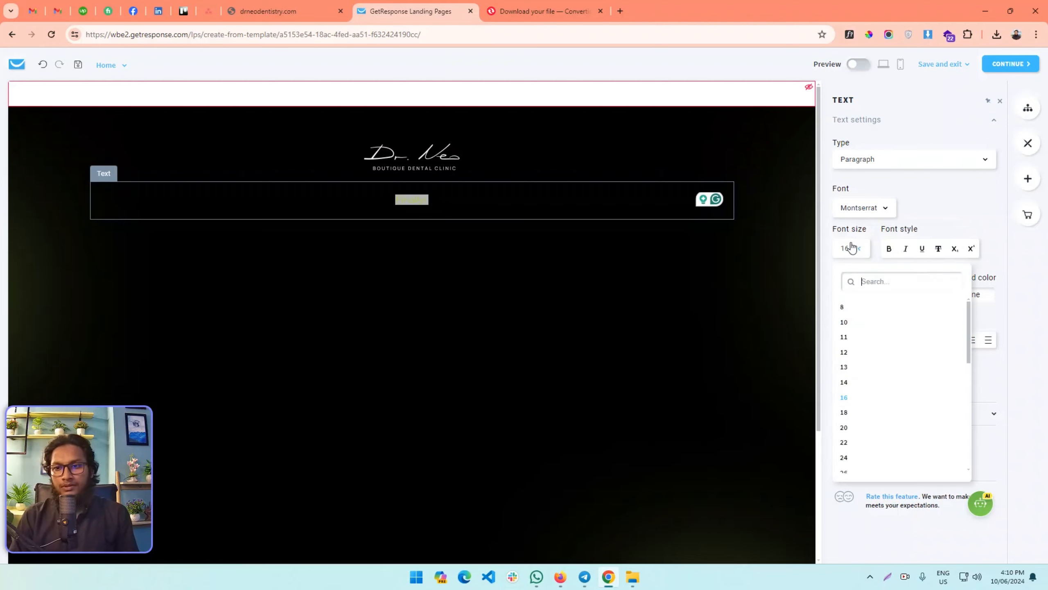
{"action": "type", "text": "56"}
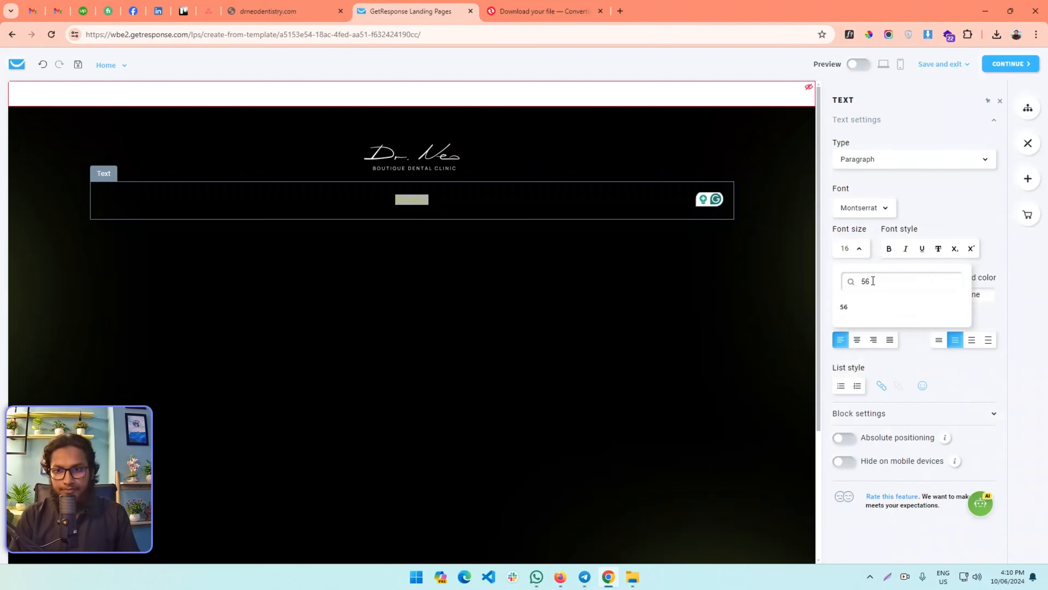
{"action": "left_click", "coordinate": [882, 304]}
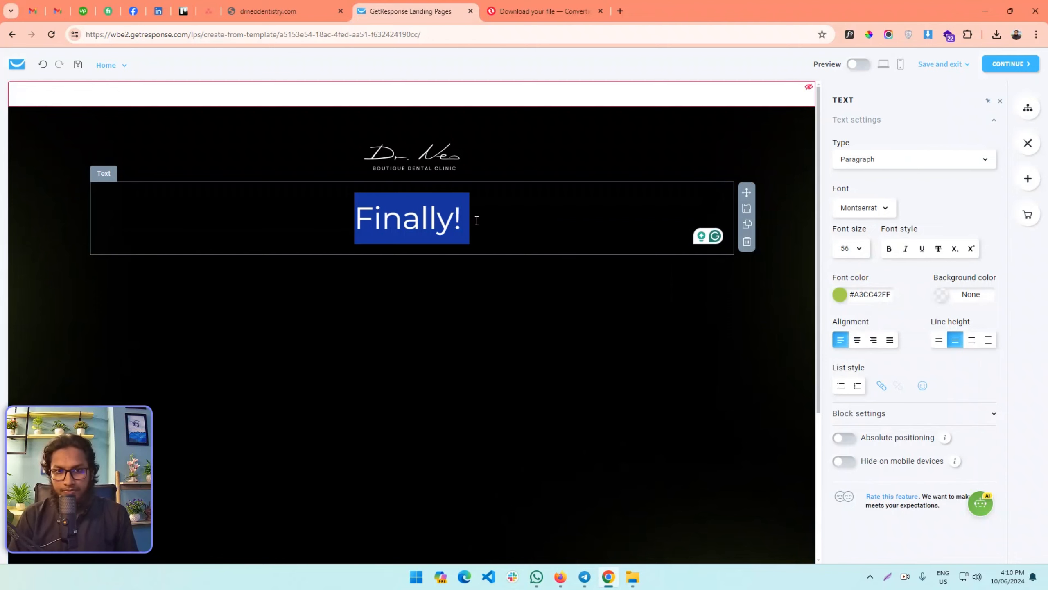
- Make the "Finally!" heading bold and remove the trailing space after it
{"action": "left_click", "coordinate": [429, 220]}
{"action": "triple_click", "coordinate": [402, 220]}
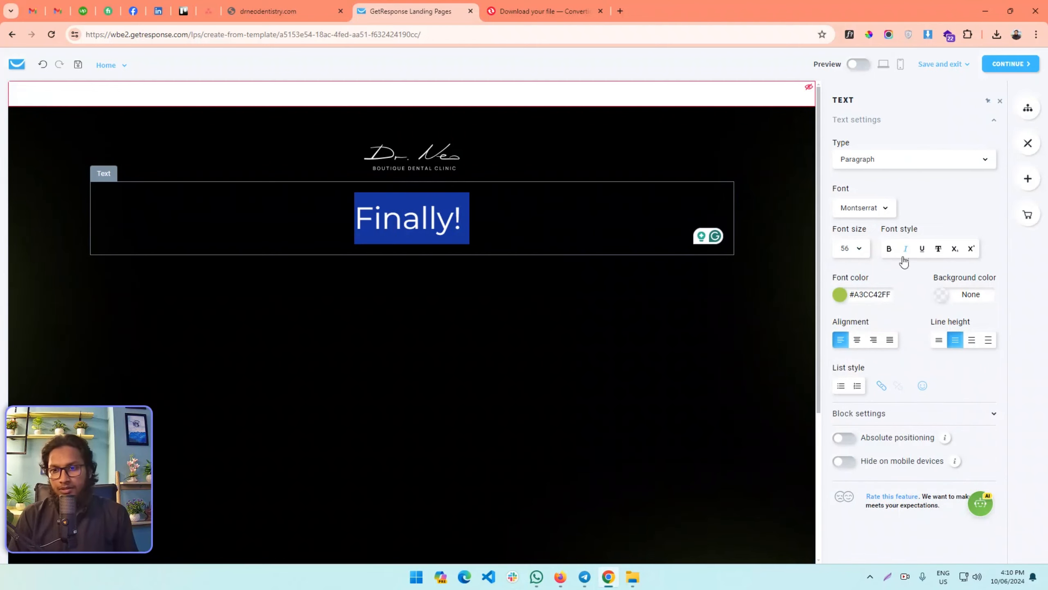
{"action": "left_click", "coordinate": [889, 248]}
{"action": "left_click", "coordinate": [487, 222]}
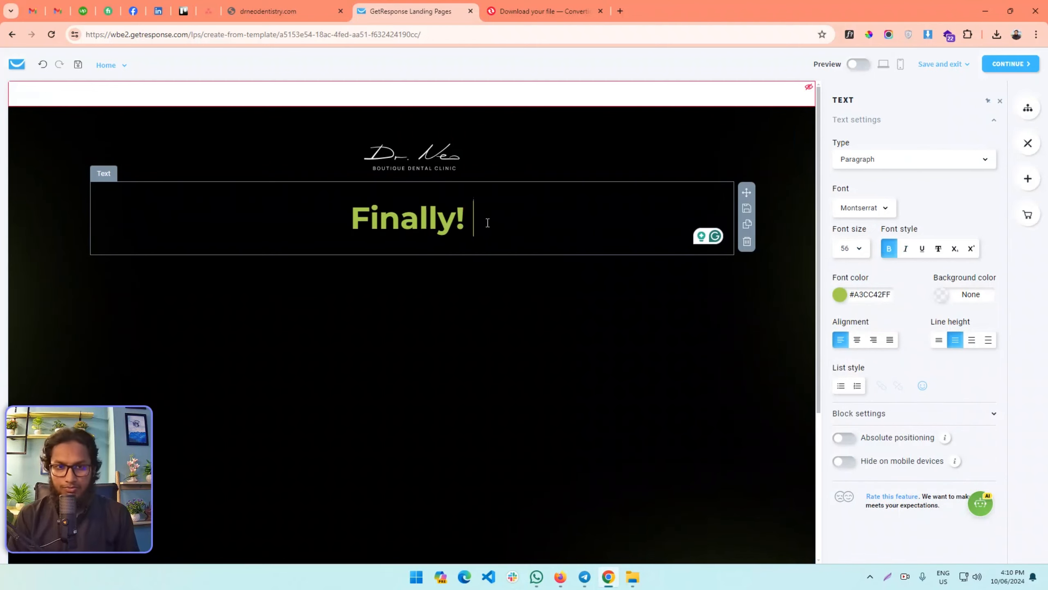
{"action": "key", "text": "BackSpace"}
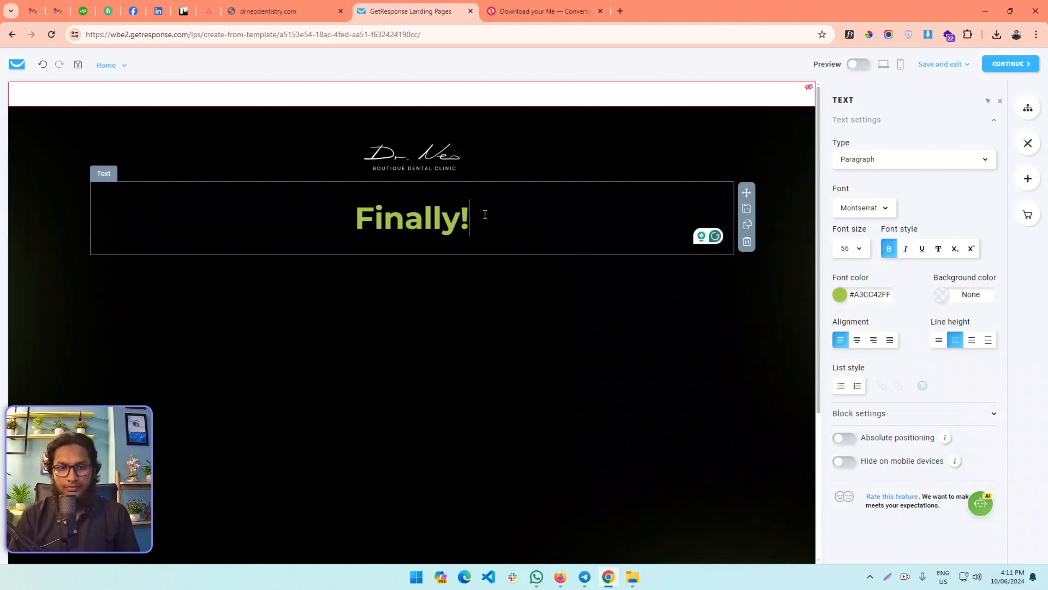
- Copy the "How To Transform Your Smile Without Years Of Compromise or Discomfort - Guaranteed!" heading from the drneodentistry.com page and return to the GetResponse editor
{"action": "left_click", "coordinate": [237, 12]}
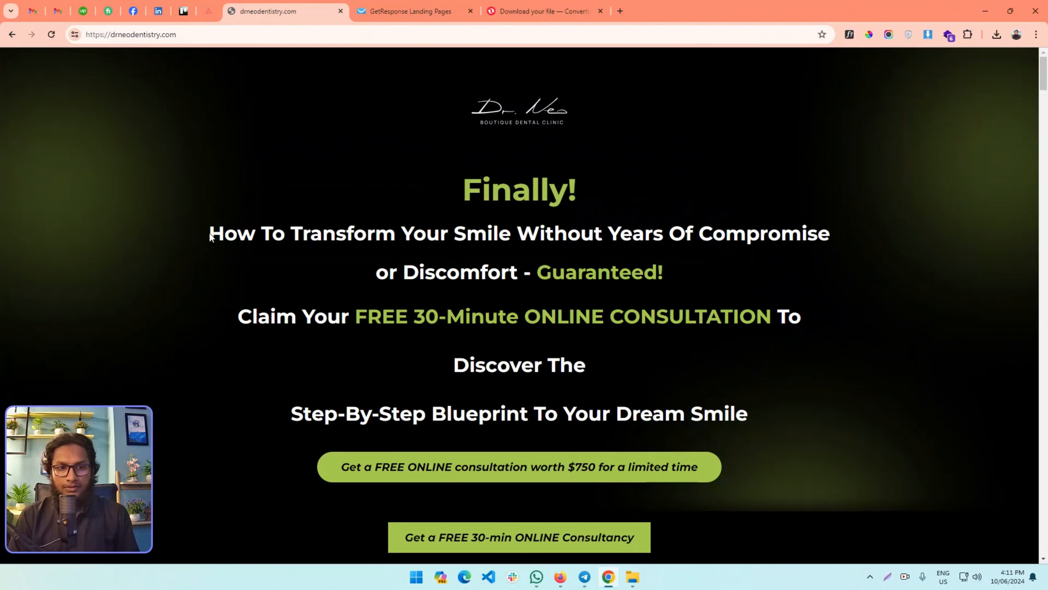
{"action": "left_click_drag", "start_coordinate": [210, 233], "coordinate": [688, 267]}
{"action": "right_click", "coordinate": [597, 223]}
{"action": "left_click", "coordinate": [652, 238]}
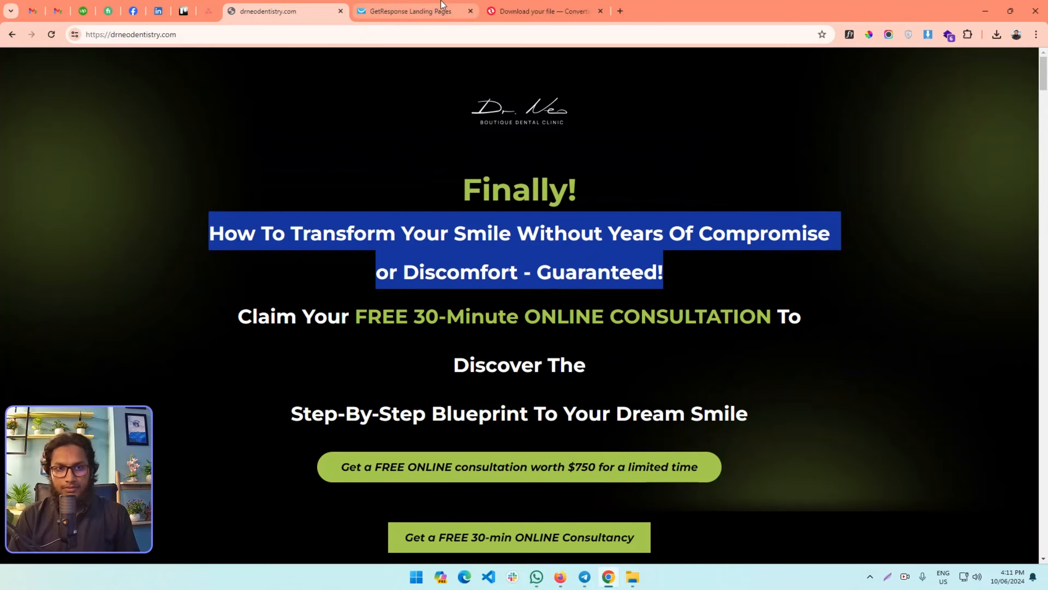
{"action": "left_click", "coordinate": [412, 11]}
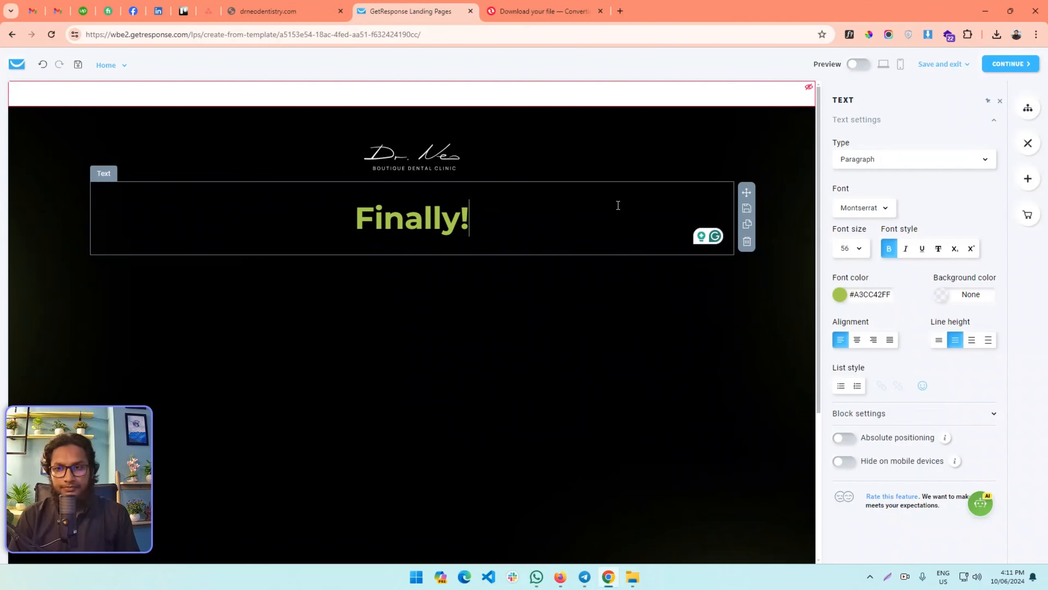
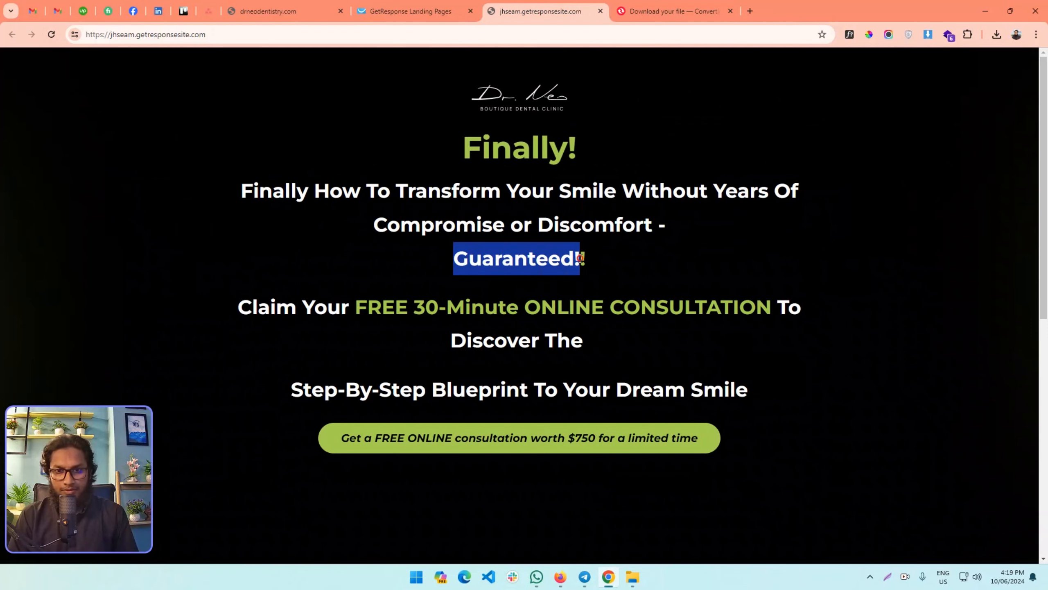
- In the GetResponse editor, add a space before "Guaranteed!!" in the subheading and compare that line with the published page
{"action": "left_click", "coordinate": [589, 257]}
{"action": "left_click", "coordinate": [411, 11]}
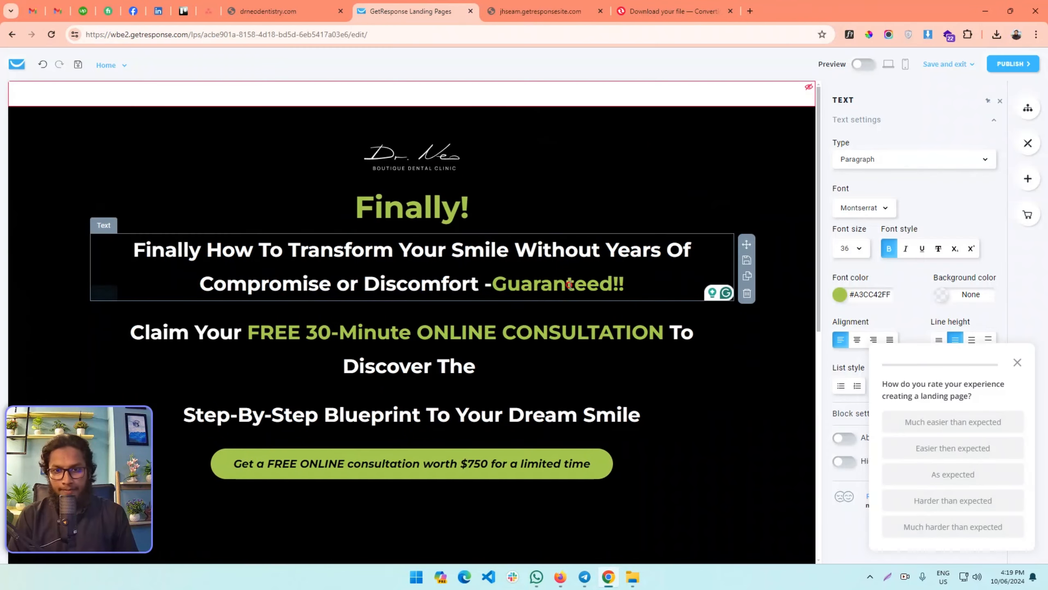
{"action": "left_click", "coordinate": [496, 278]}
{"action": "left_click", "coordinate": [525, 11]}
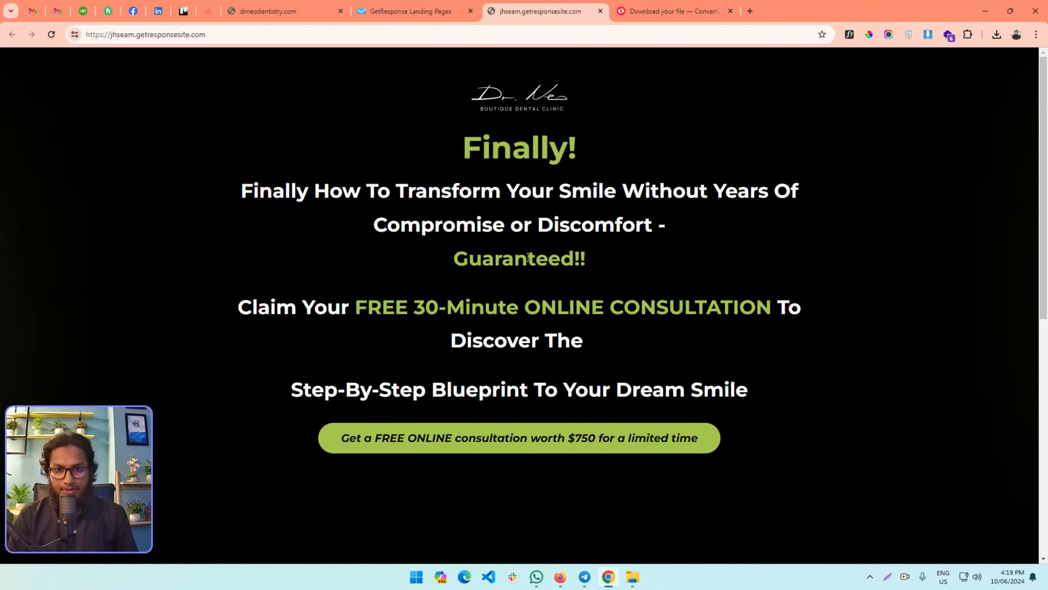
{"action": "left_click_drag", "start_coordinate": [454, 260], "coordinate": [586, 260]}
{"action": "left_click", "coordinate": [411, 12]}
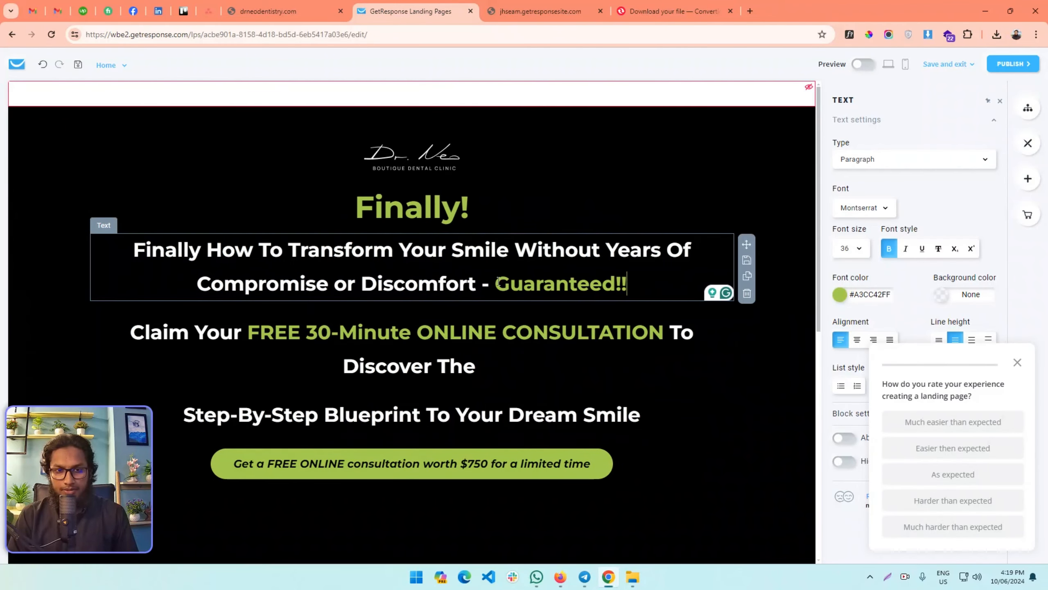
- Examine the spacing before "Guaranteed!!" in the subheading and review the remaining hero text and button in the editor
{"action": "mouse_move", "coordinate": [495, 281]}
{"action": "left_mouse_down"}
{"action": "mouse_move", "coordinate": [476, 281]}
{"action": "mouse_move", "coordinate": [492, 281]}
{"action": "left_mouse_up"}
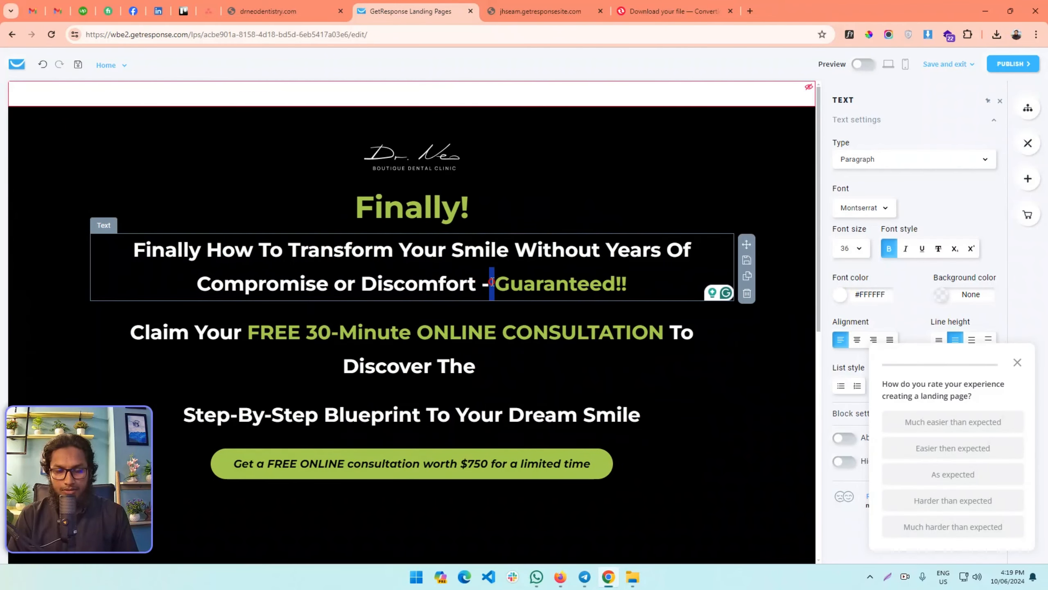
{"action": "left_click", "coordinate": [587, 278]}
{"action": "left_click", "coordinate": [500, 278]}
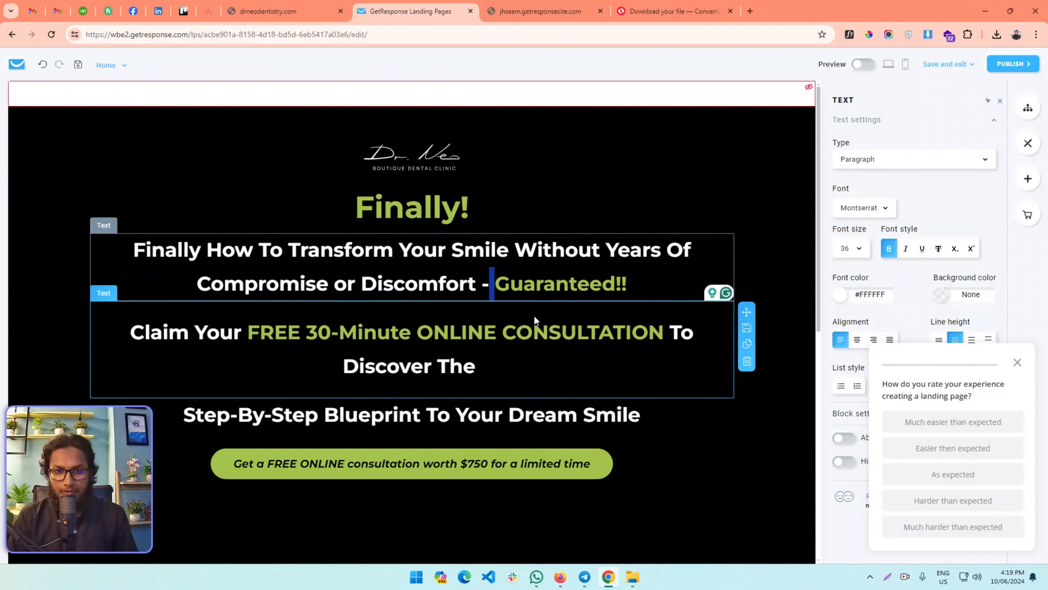
{"action": "left_click", "coordinate": [511, 287]}
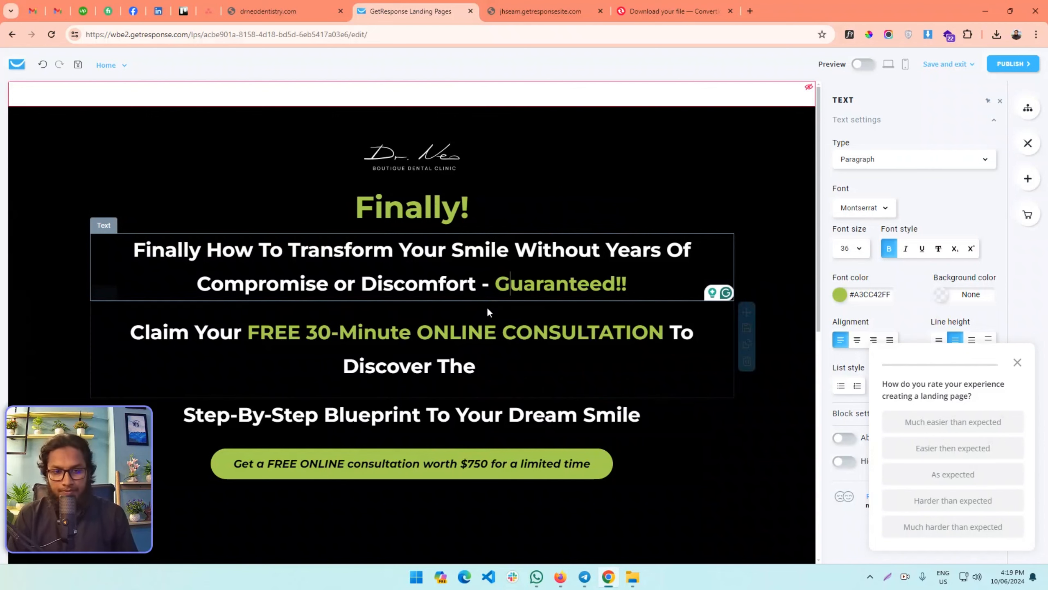
{"action": "left_click", "coordinate": [459, 285]}
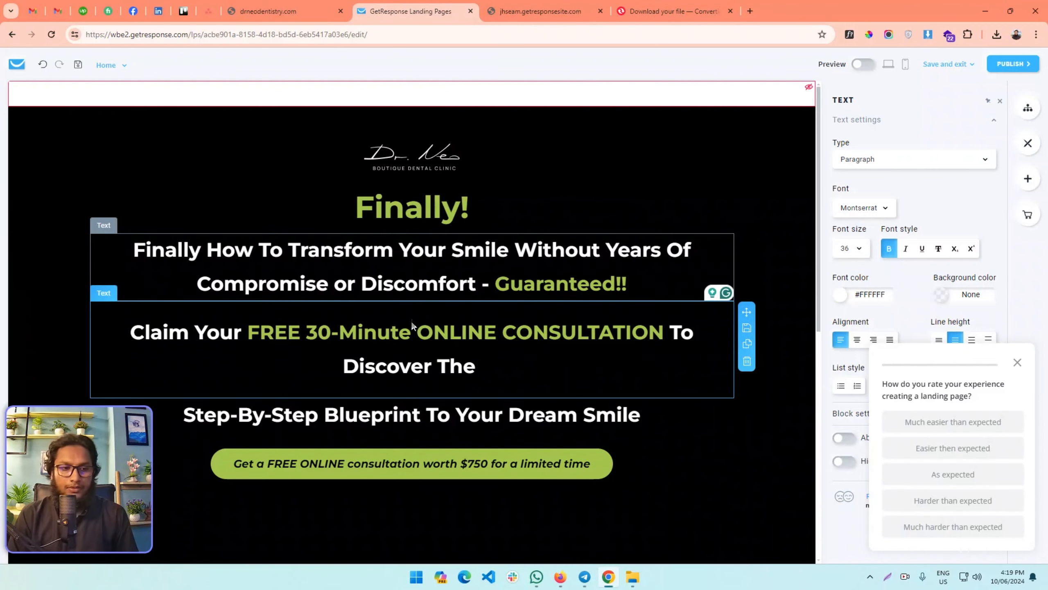
{"action": "scroll", "coordinate": [412, 320], "scroll_direction": "down", "scroll_amount": 4}
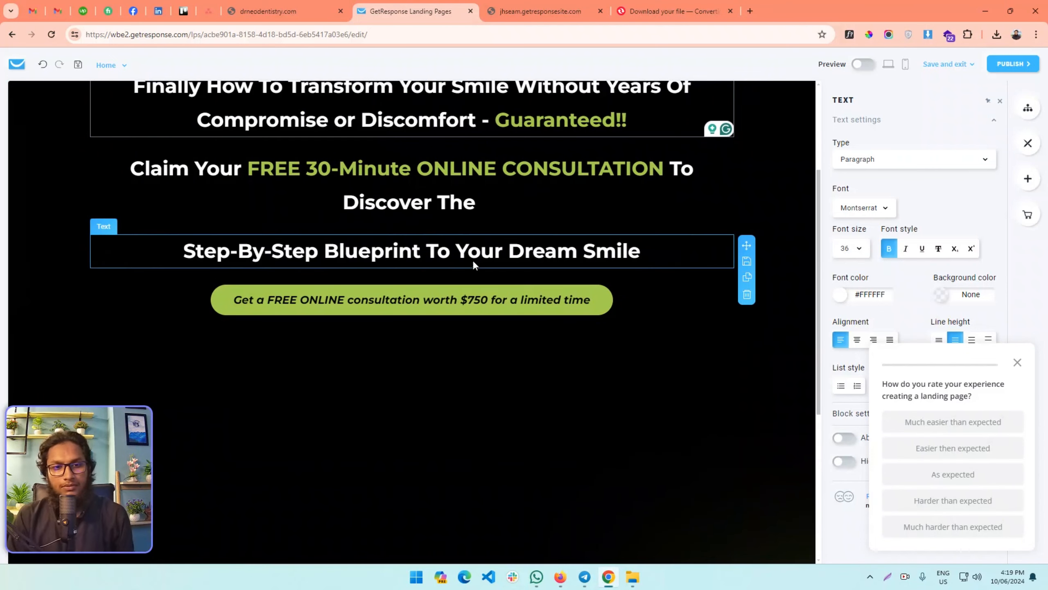
{"action": "scroll", "coordinate": [491, 256], "scroll_direction": "up", "scroll_amount": 3}
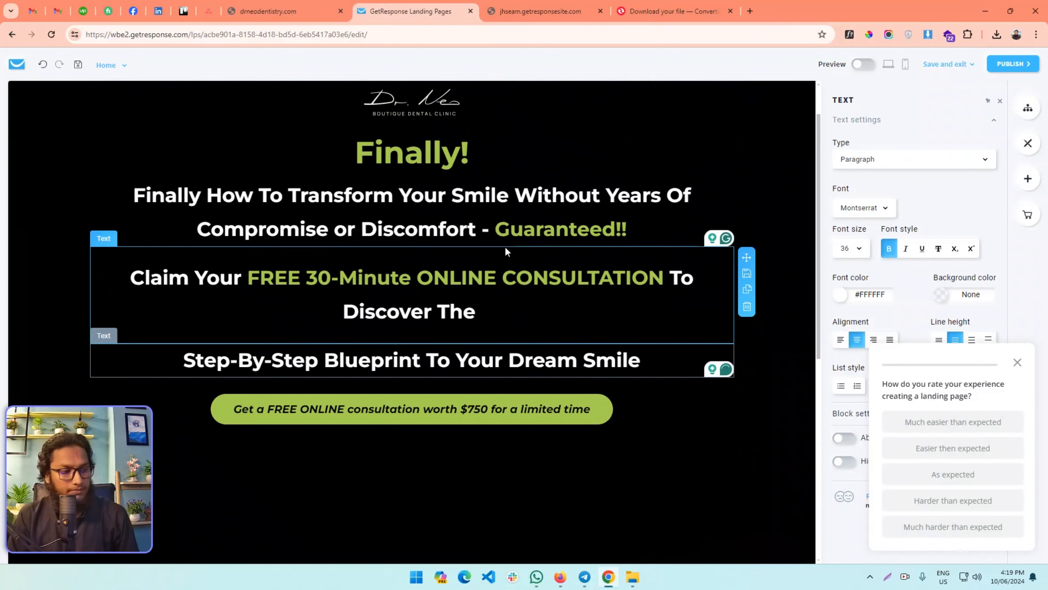
{"action": "scroll", "coordinate": [578, 244], "scroll_direction": "down", "scroll_amount": 4}
- Save the landing page, and view what follows the consultation button on the drneodentistry.com reference page
{"action": "left_click", "coordinate": [970, 64]}
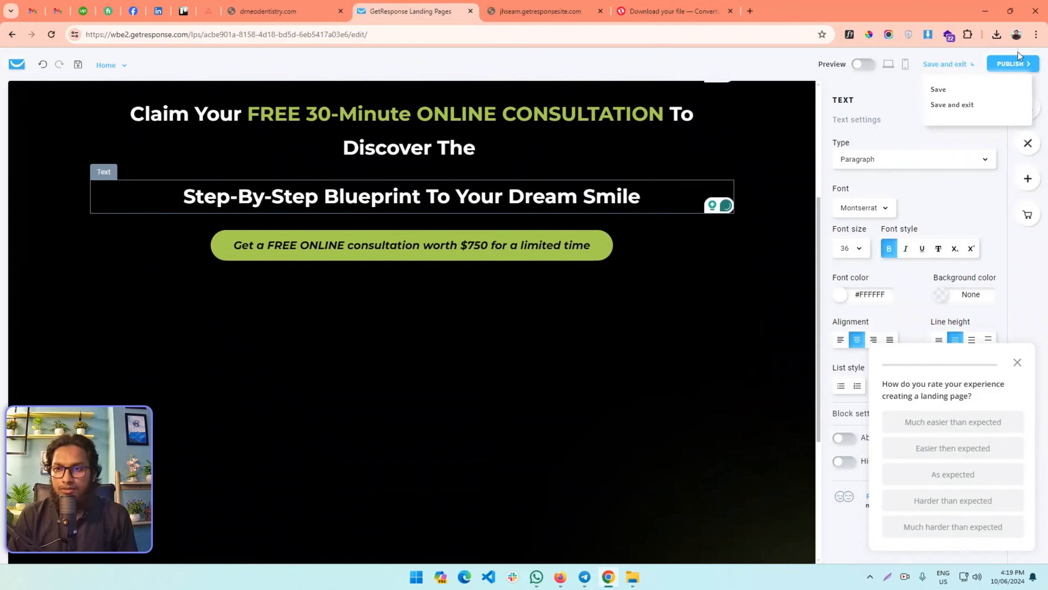
{"action": "left_click", "coordinate": [958, 95]}
{"action": "left_click", "coordinate": [269, 11]}
{"action": "scroll", "coordinate": [363, 244], "scroll_direction": "down", "scroll_amount": 4}
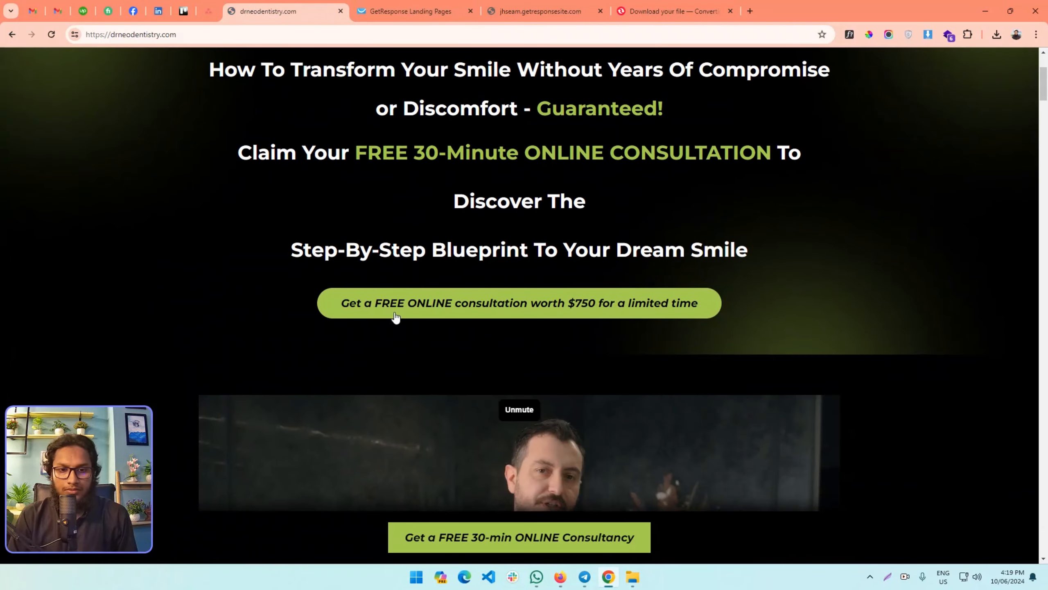
- Back in GetResponse, dismiss the experience survey, add a Video element below the green consultation button, and open its settings
{"action": "left_click", "coordinate": [397, 4]}
{"action": "scroll", "coordinate": [475, 355], "scroll_direction": "down", "scroll_amount": 2}
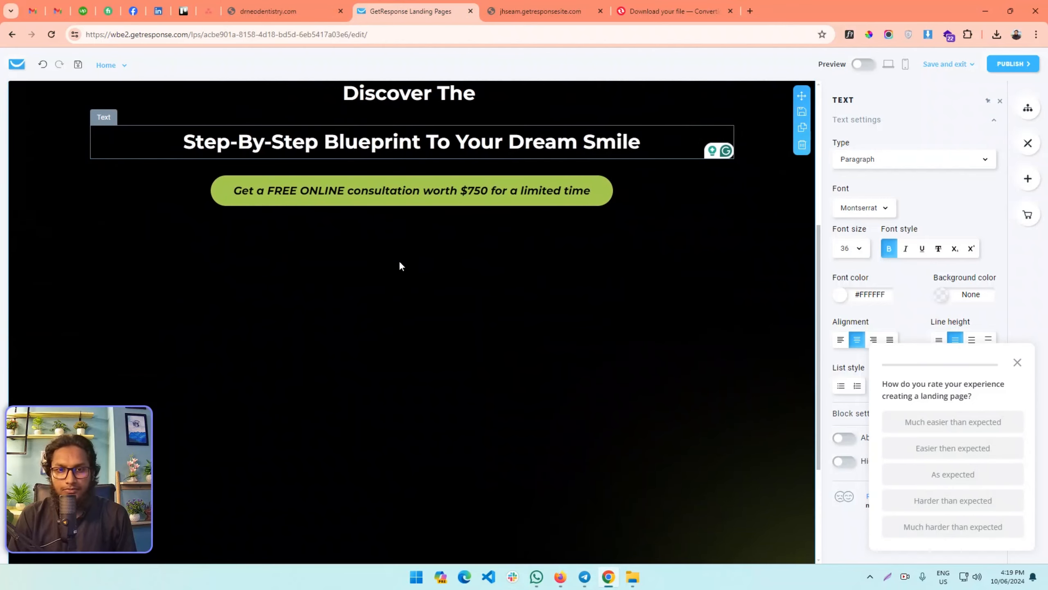
{"action": "left_click", "coordinate": [594, 252]}
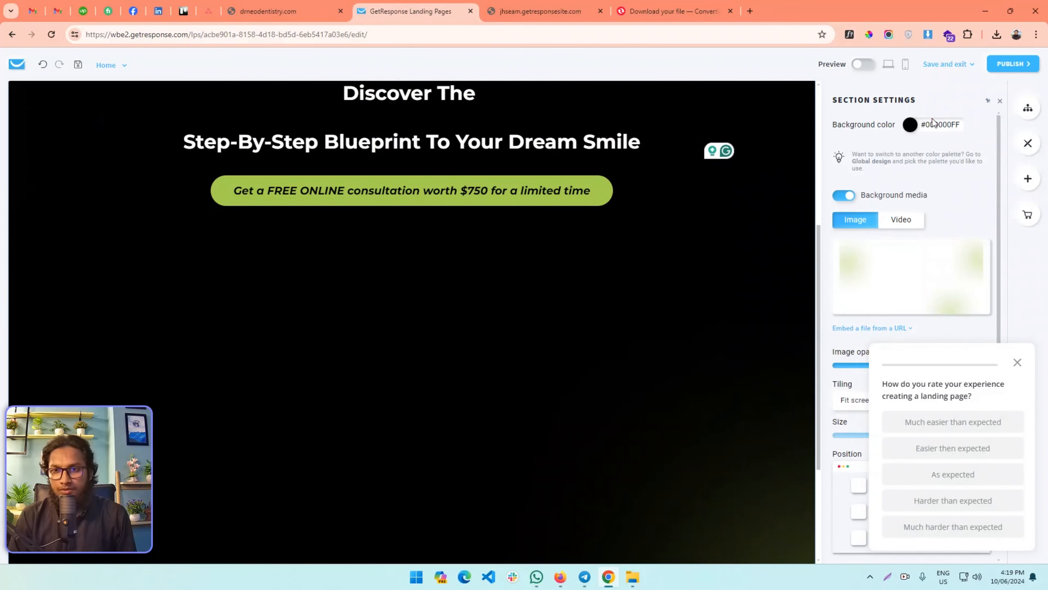
{"action": "left_click", "coordinate": [1027, 178]}
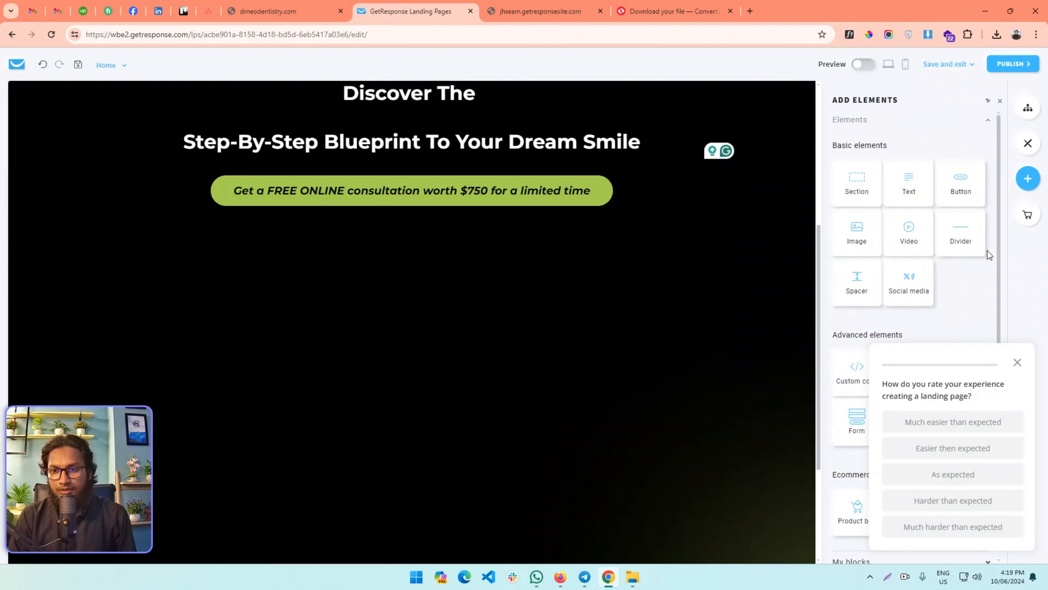
{"action": "left_click", "coordinate": [1018, 362]}
{"action": "left_click_drag", "start_coordinate": [920, 239], "coordinate": [437, 227]}
{"action": "left_click", "coordinate": [396, 245]}
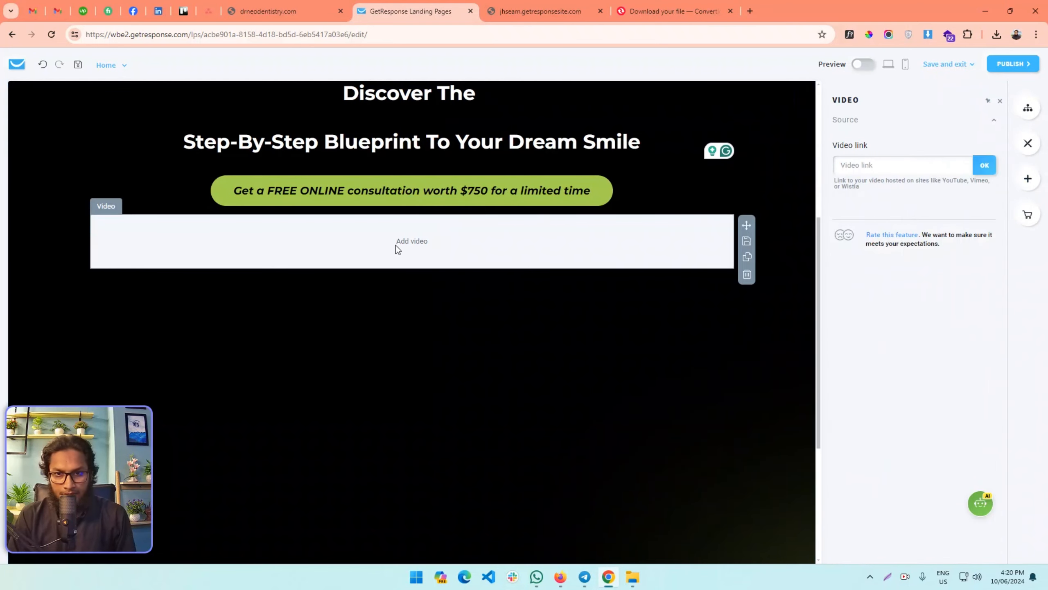
- Examine the Video element's link field and the hosting sites it supports
{"action": "left_click", "coordinate": [900, 165]}
{"action": "left_click", "coordinate": [839, 199]}
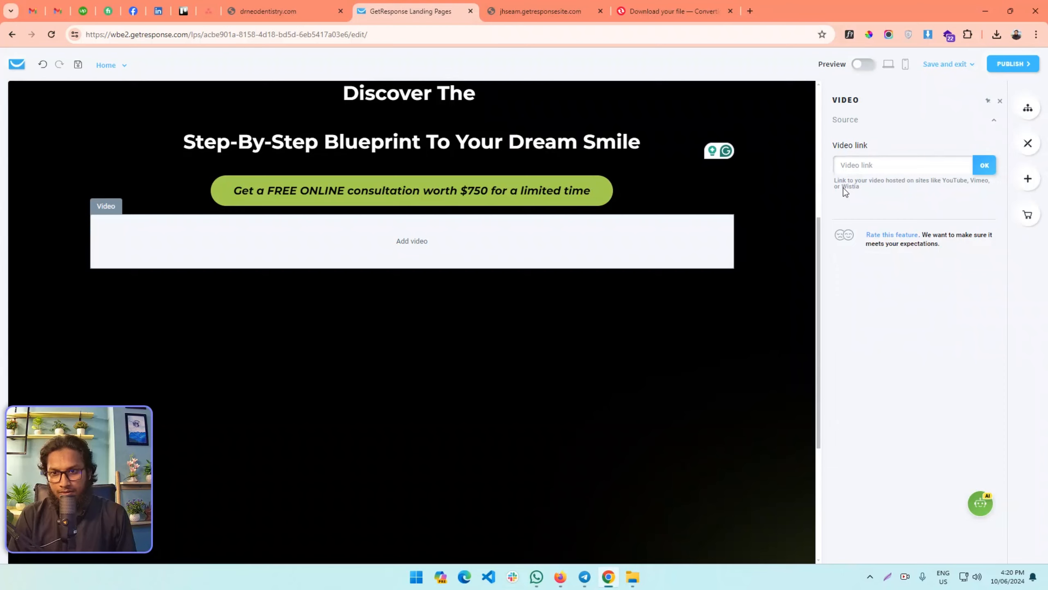
{"action": "left_click", "coordinate": [910, 166]}
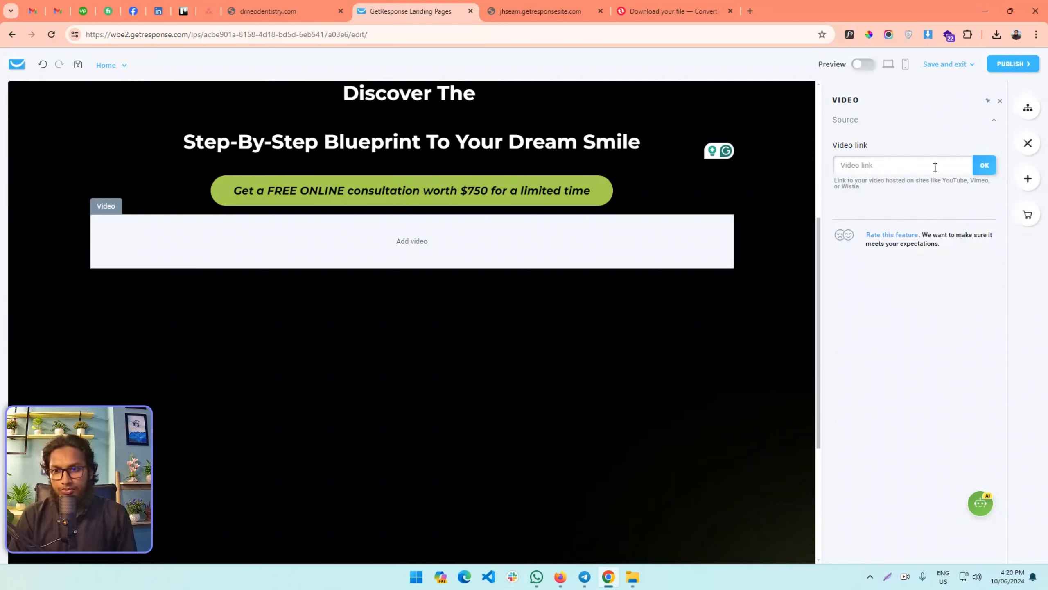
{"action": "left_click", "coordinate": [898, 164]}
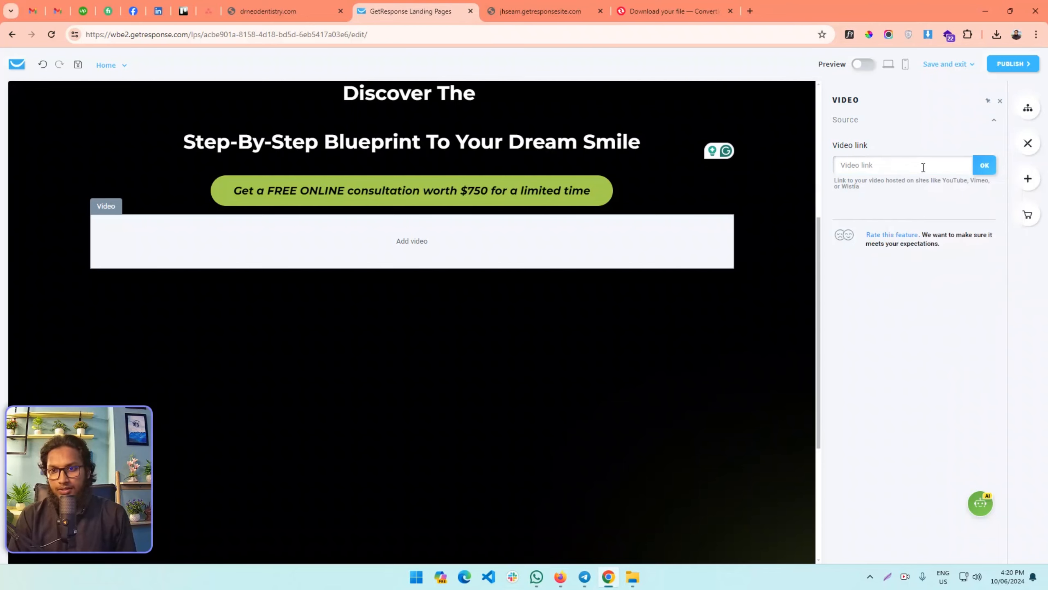
{"action": "left_click", "coordinate": [905, 165]}
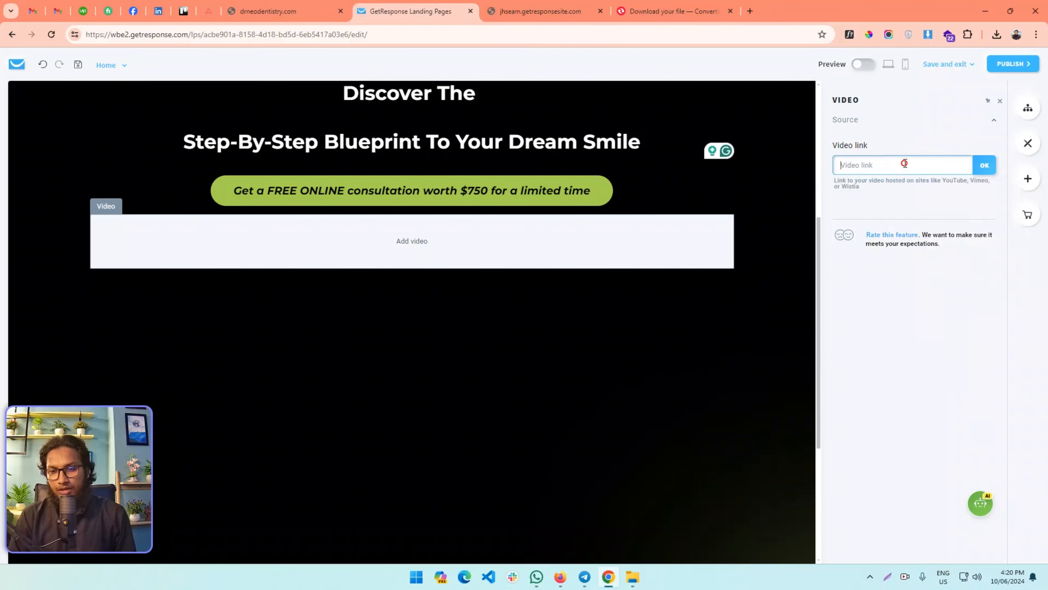
{"action": "left_click", "coordinate": [849, 193]}
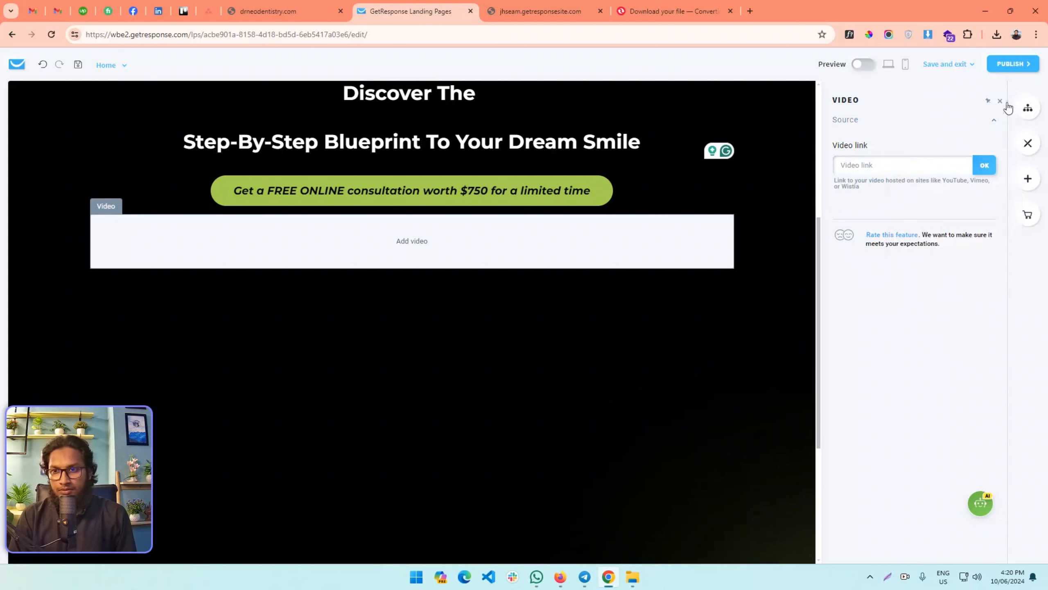
- Add a Custom code element directly below the empty Video element and open its code field for editing
{"action": "left_click", "coordinate": [1028, 178]}
{"action": "scroll", "coordinate": [951, 301], "scroll_direction": "down", "scroll_amount": 1}
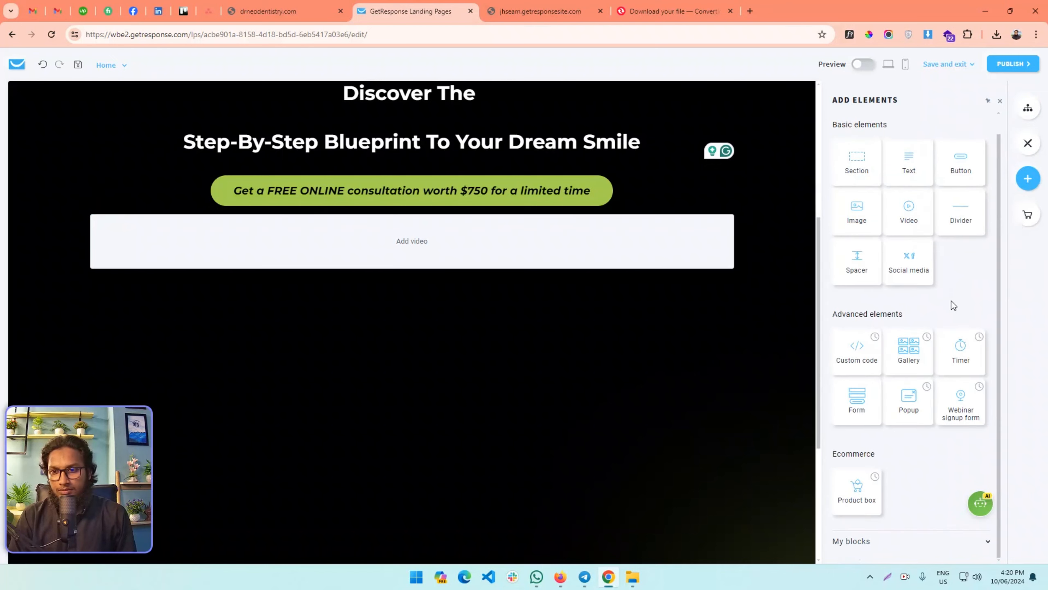
{"action": "scroll", "coordinate": [948, 296], "scroll_direction": "up", "scroll_amount": 1}
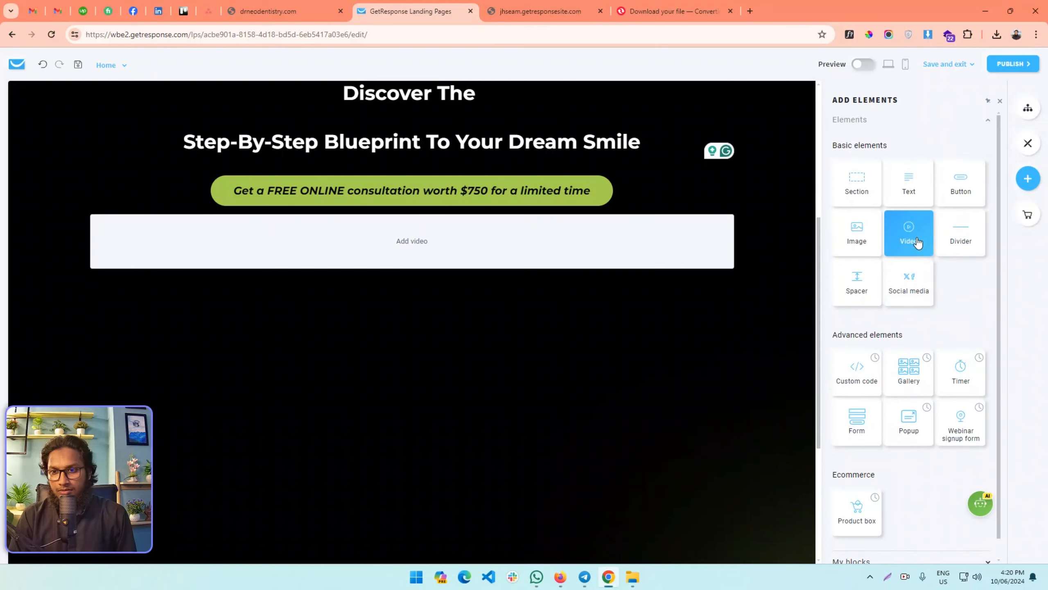
{"action": "left_click_drag", "start_coordinate": [916, 243], "coordinate": [903, 322]}
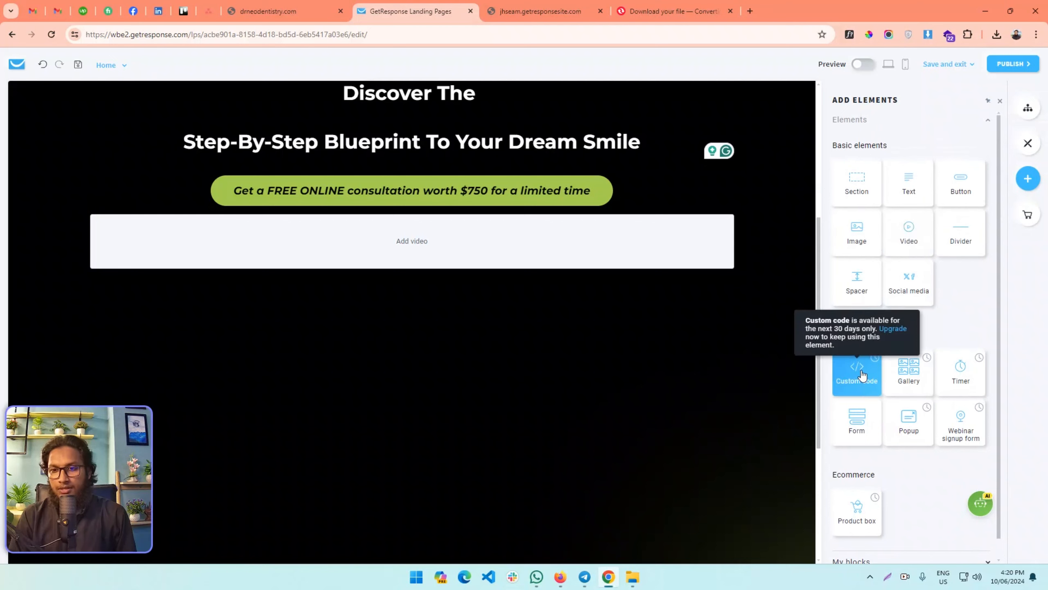
{"action": "left_click_drag", "start_coordinate": [848, 374], "coordinate": [547, 288]}
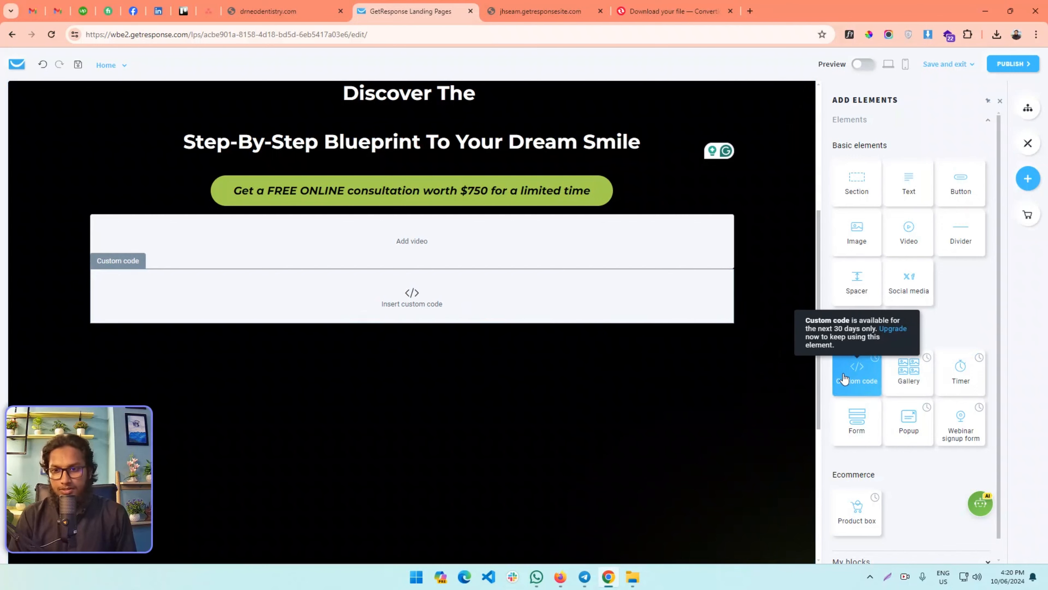
{"action": "left_click", "coordinate": [450, 307]}
{"action": "left_click", "coordinate": [908, 201]}
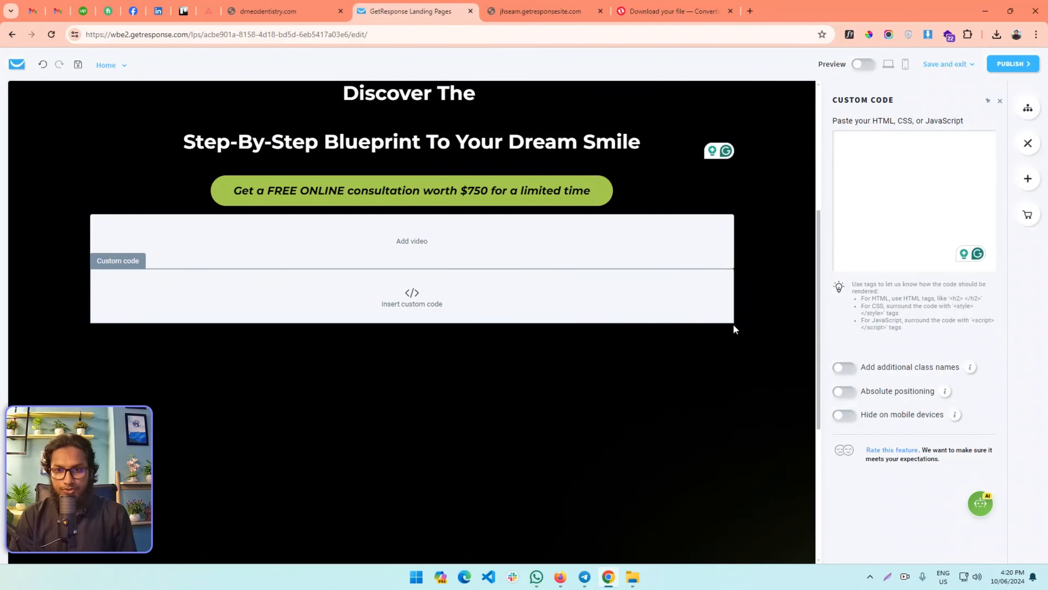
{"action": "left_click", "coordinate": [746, 328]}
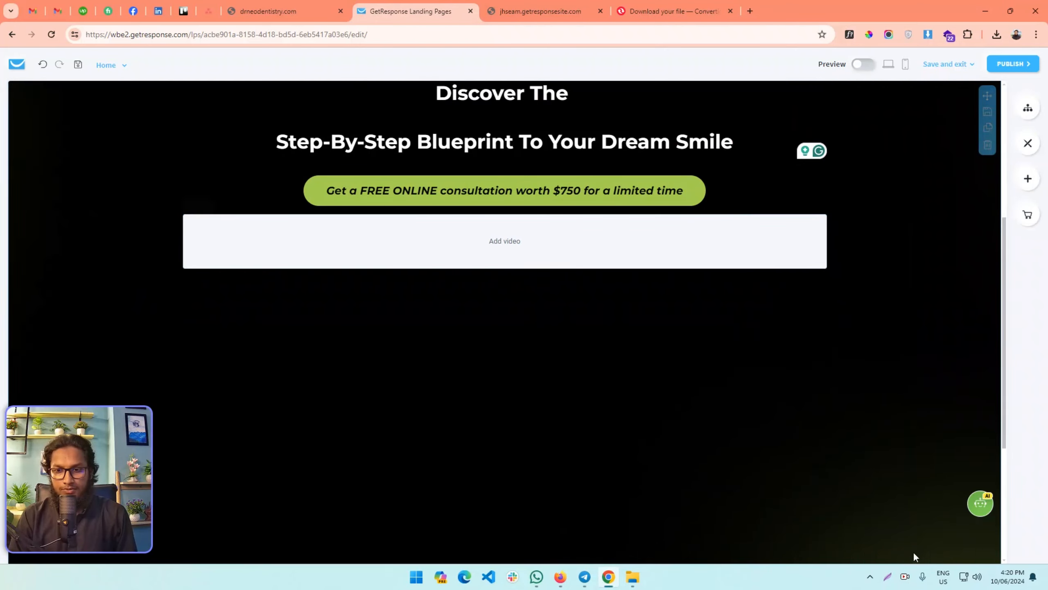
{"action": "left_click", "coordinate": [625, 242]}
{"action": "left_click", "coordinate": [892, 165]}
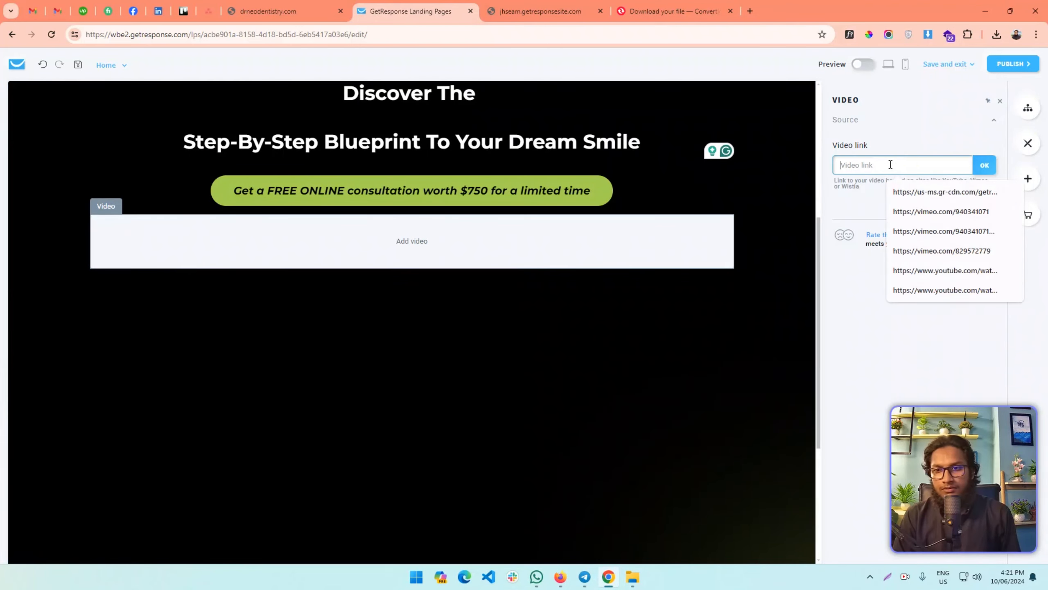
{"action": "type", "text": "https://vimeo.com/940341071"}
{"action": "left_click", "coordinate": [986, 166]}
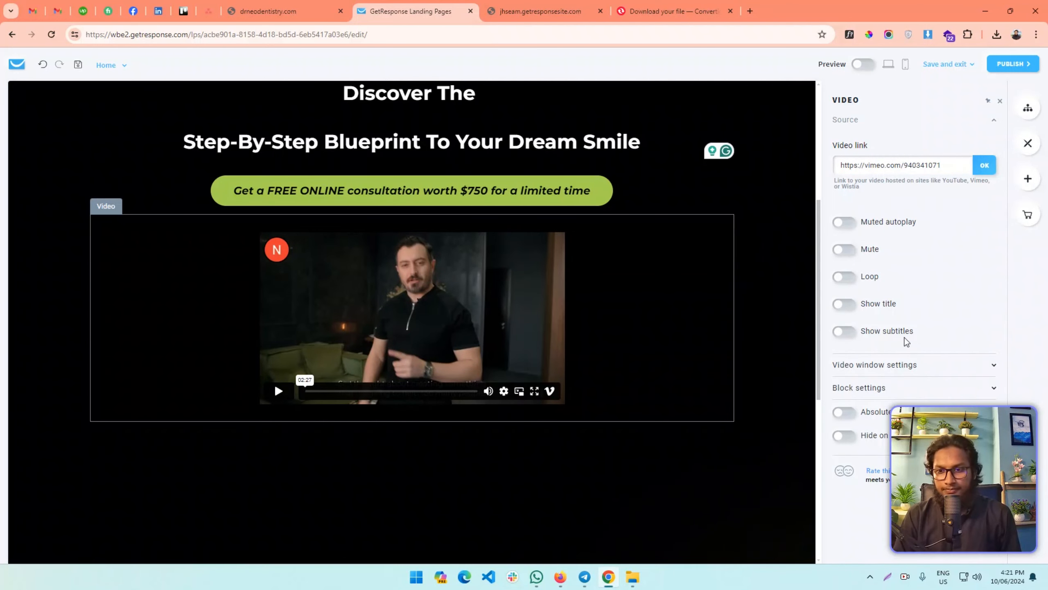
- Try a smaller width for the video window, and bring it back up to 560
{"action": "left_click", "coordinate": [901, 365]}
{"action": "scroll", "coordinate": [896, 365], "scroll_direction": "down", "scroll_amount": 2}
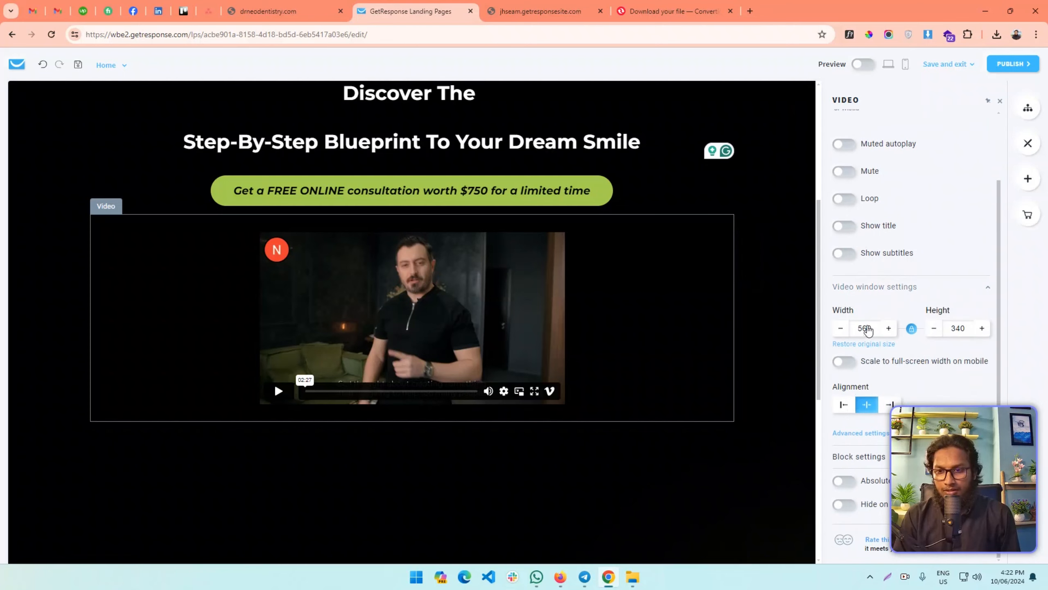
{"action": "left_click", "coordinate": [840, 331]}
{"action": "left_click", "coordinate": [840, 331]}
{"action": "left_click", "coordinate": [841, 331]}
{"action": "left_click", "coordinate": [840, 331]}
{"action": "left_click", "coordinate": [840, 331]}
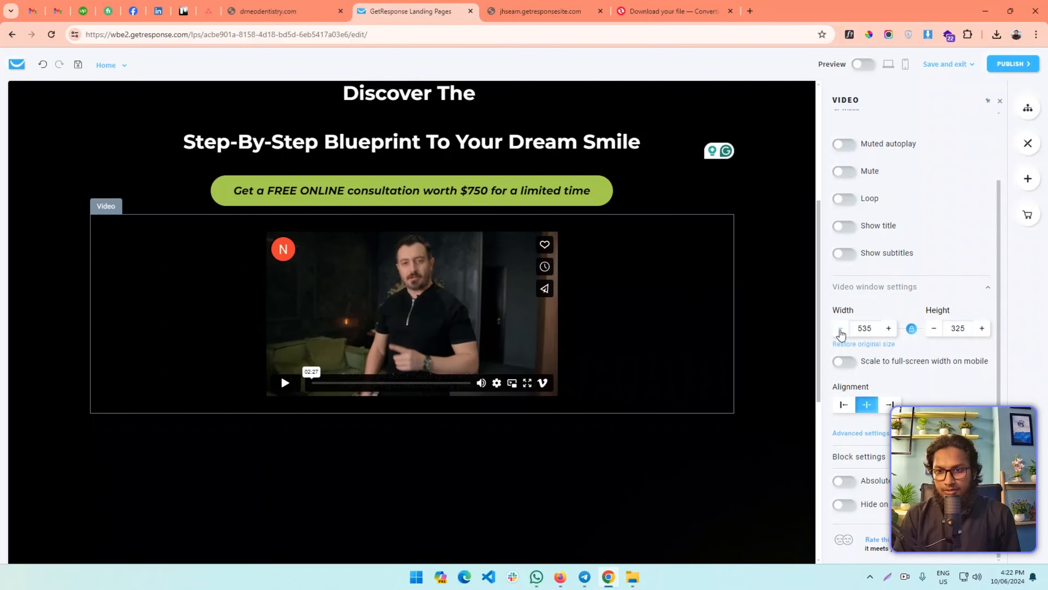
{"action": "left_click", "coordinate": [840, 331]}
{"action": "left_click", "coordinate": [840, 330]}
{"action": "left_click", "coordinate": [840, 331]}
{"action": "left_click", "coordinate": [888, 328]}
{"action": "left_click", "coordinate": [889, 328]}
{"action": "left_click", "coordinate": [889, 328]}
{"action": "left_click", "coordinate": [888, 329]}
{"action": "left_click", "coordinate": [888, 328]}
{"action": "left_click", "coordinate": [888, 328]}
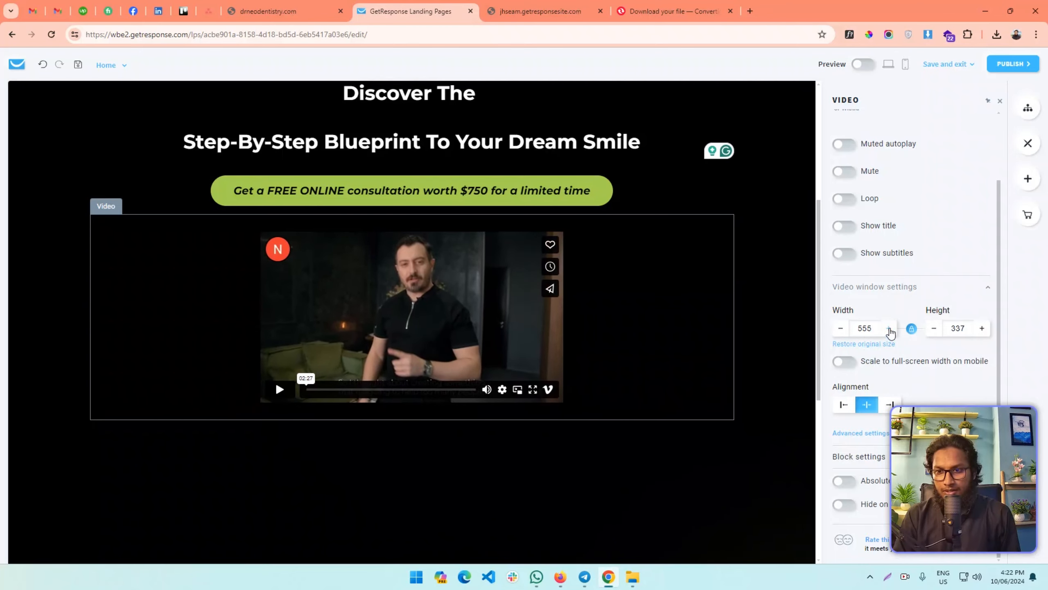
{"action": "left_click", "coordinate": [888, 329]}
{"action": "left_click", "coordinate": [888, 329]}
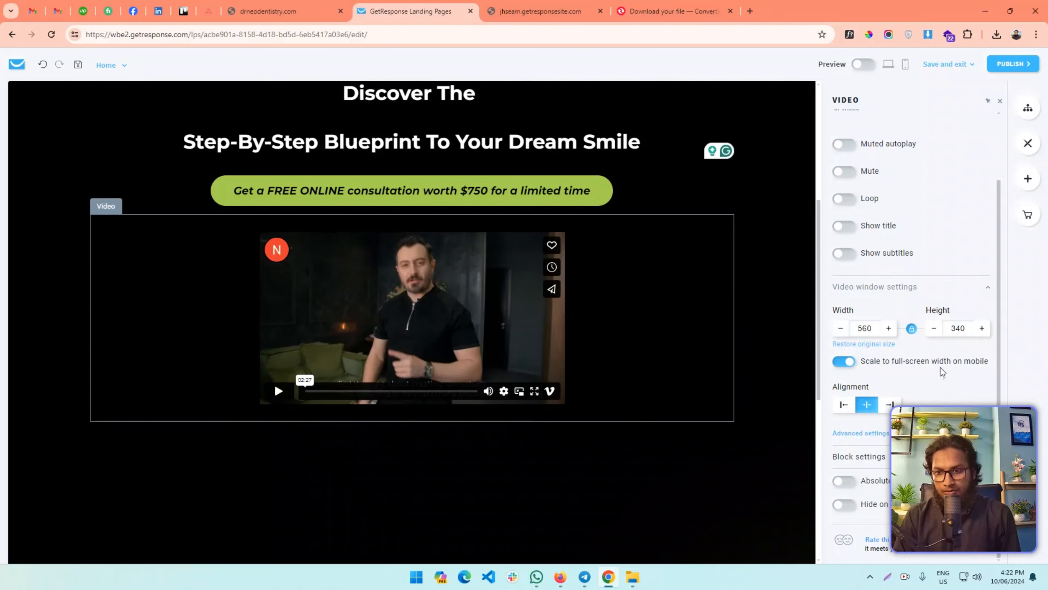
- Turn off the video's full-screen width scaling on mobile and unlock the proportions of its width and height
{"action": "left_click", "coordinate": [845, 362]}
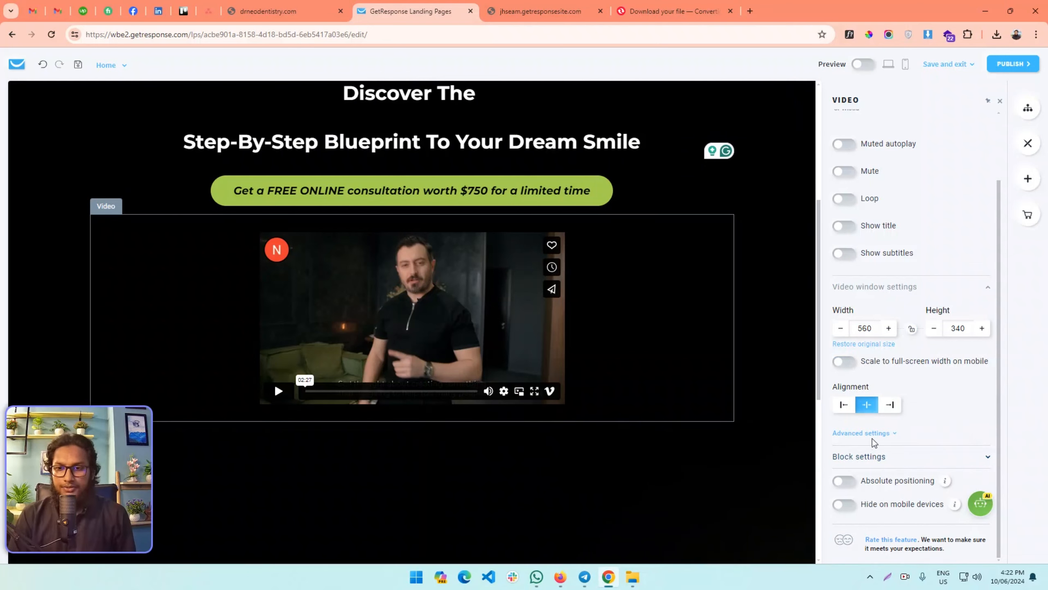
{"action": "left_click", "coordinate": [901, 433]}
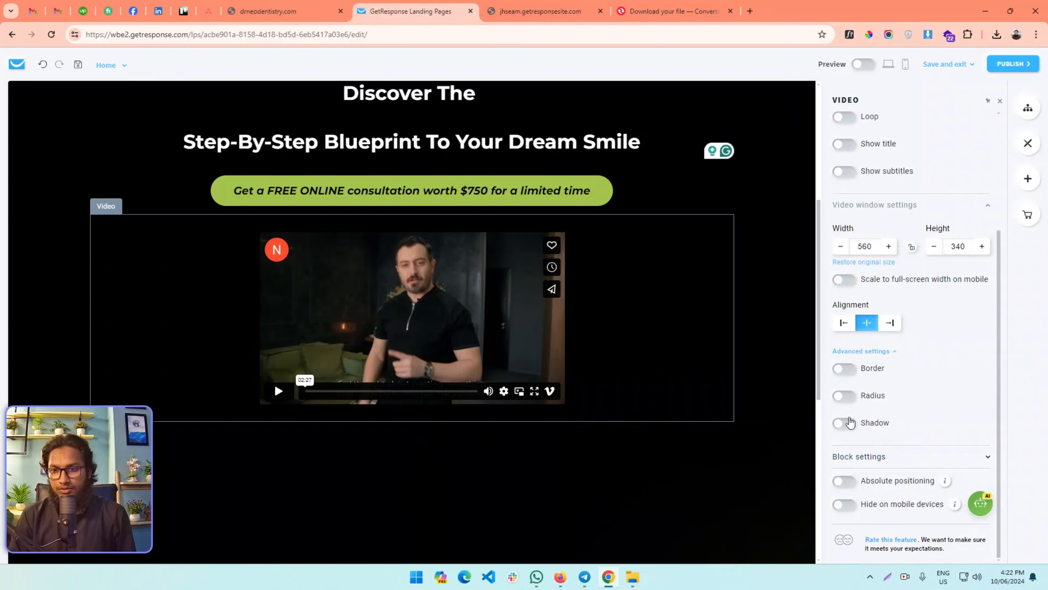
{"action": "scroll", "coordinate": [537, 347], "scroll_direction": "up", "scroll_amount": 4}
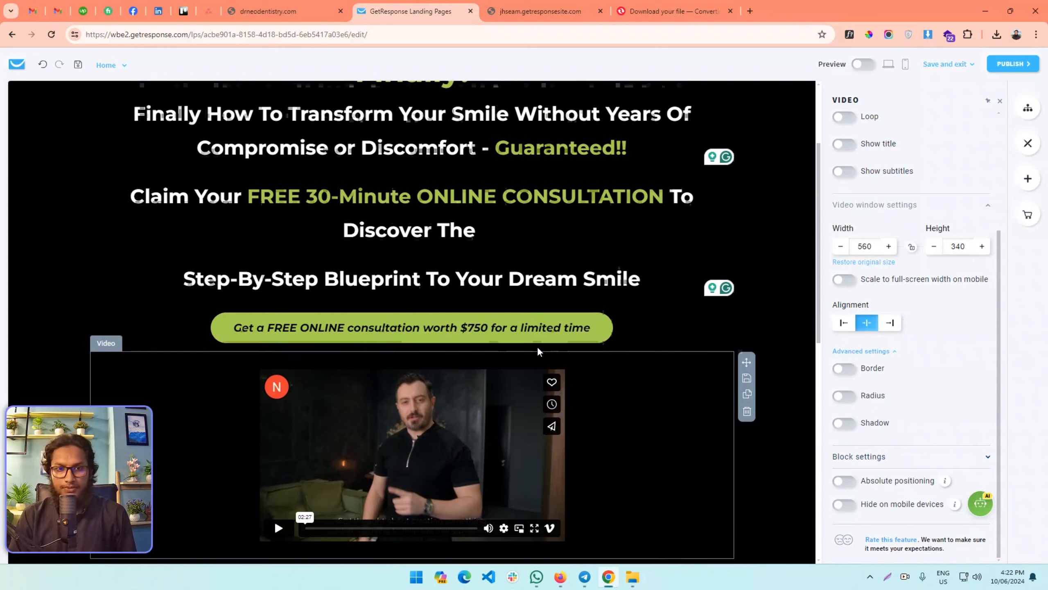
{"action": "scroll", "coordinate": [536, 345], "scroll_direction": "down", "scroll_amount": 4}
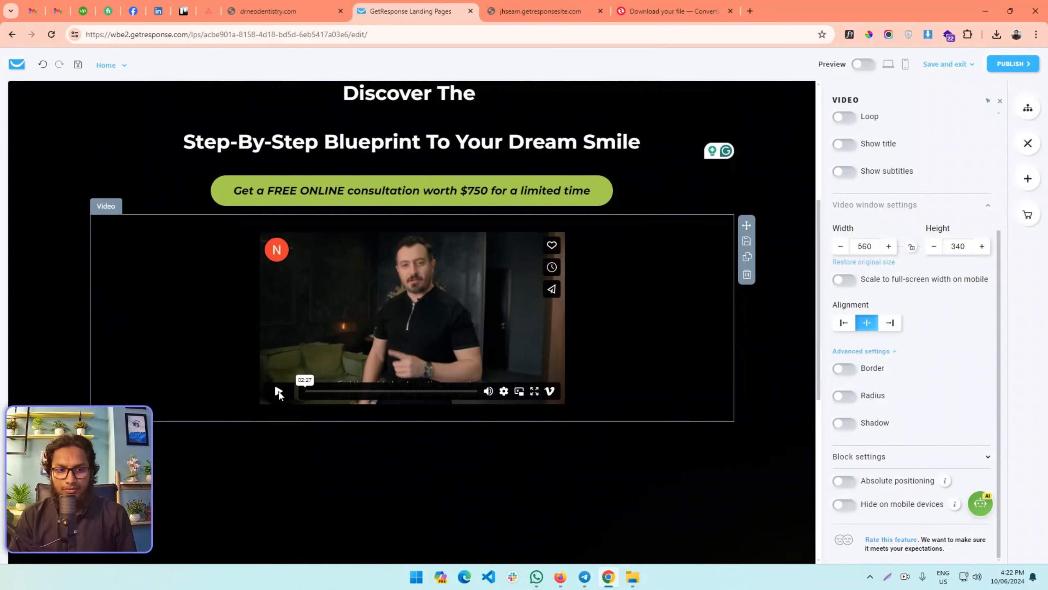
- Save the landing page with the Vimeo video in place
{"action": "left_click", "coordinate": [552, 451]}
{"action": "left_click", "coordinate": [948, 64]}
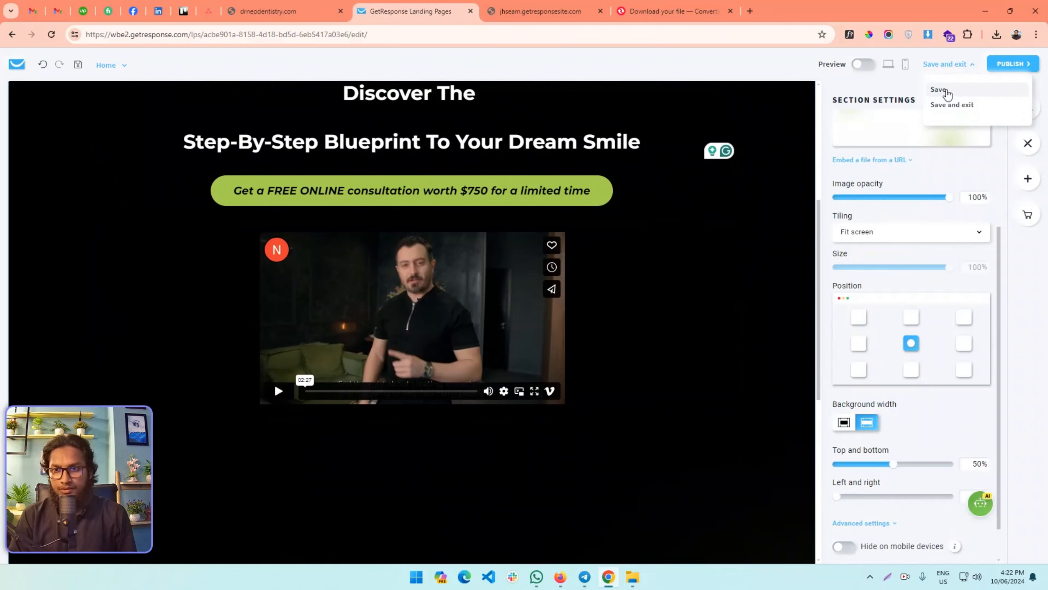
{"action": "left_click", "coordinate": [939, 90]}
{"action": "scroll", "coordinate": [896, 323], "scroll_direction": "up", "scroll_amount": 4}
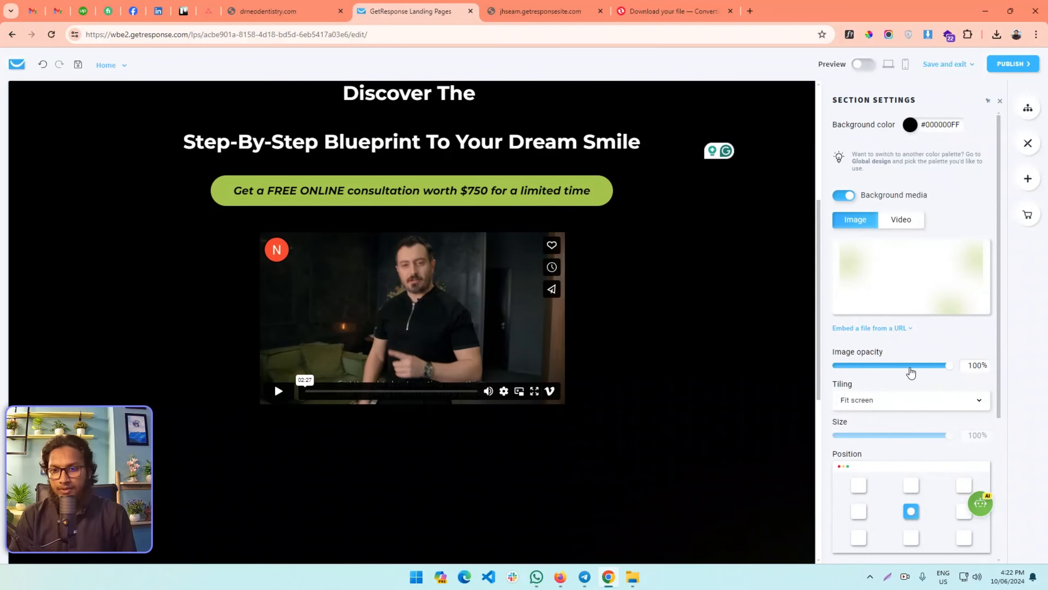
{"action": "left_click", "coordinate": [895, 412]}
- Try setting the video window's width to 800, and restore the original size
{"action": "left_click", "coordinate": [519, 322]}
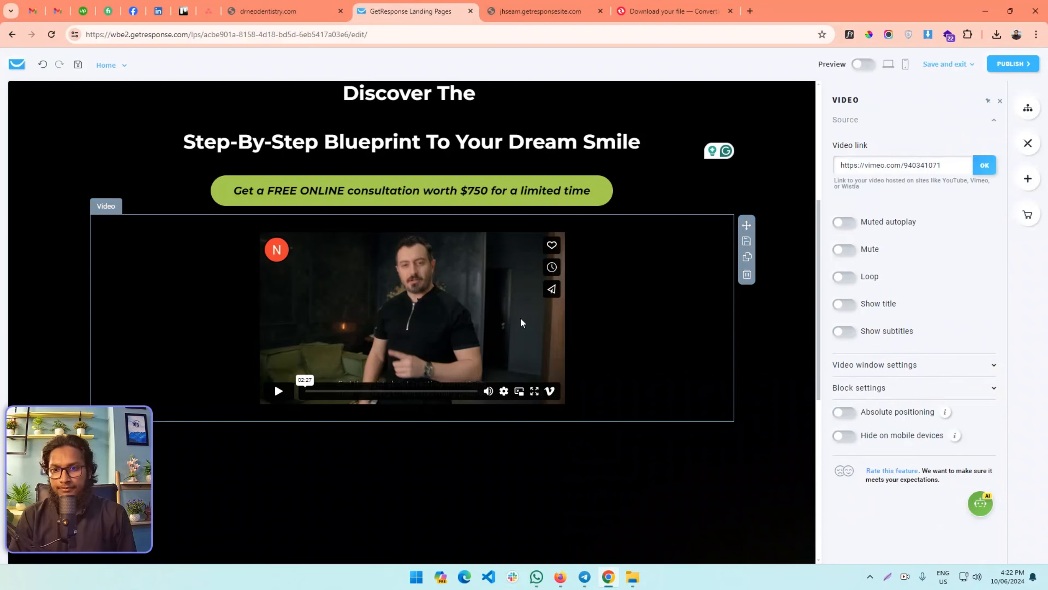
{"action": "left_click", "coordinate": [909, 388]}
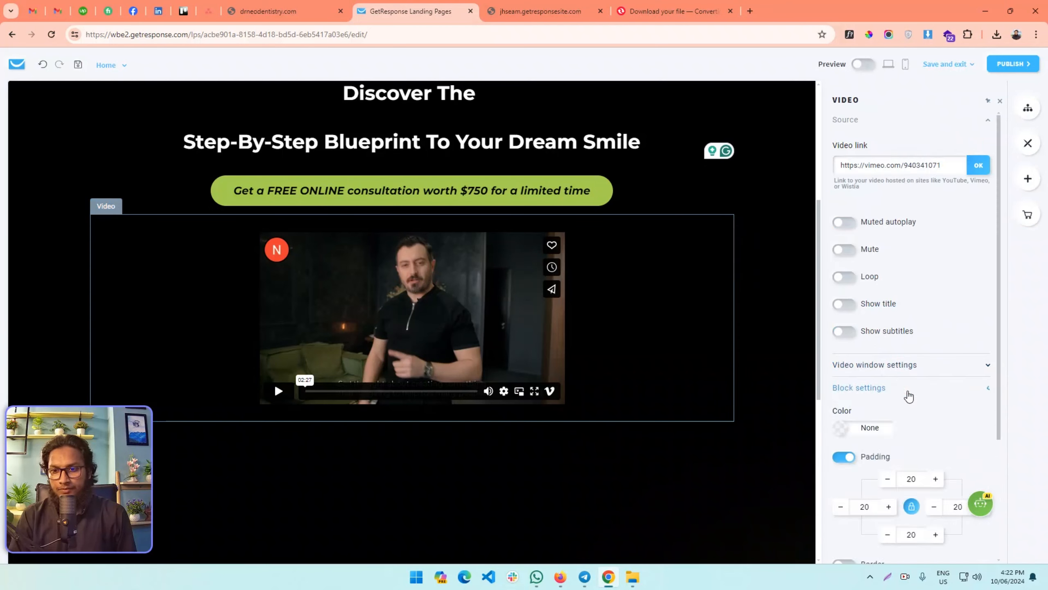
{"action": "left_click", "coordinate": [901, 366]}
{"action": "scroll", "coordinate": [896, 371], "scroll_direction": "down", "scroll_amount": 3}
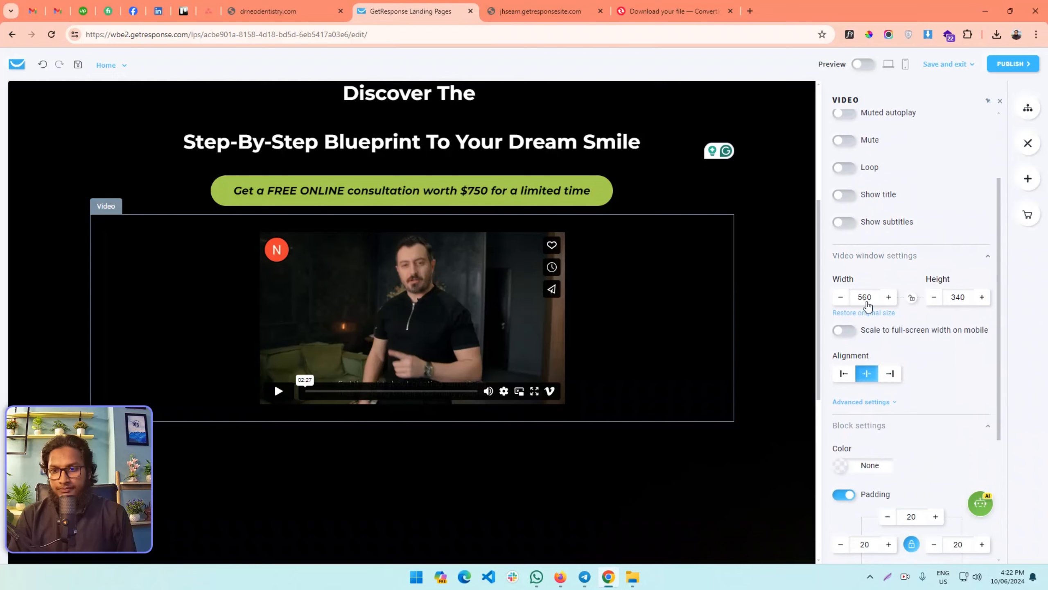
{"action": "type", "text": "80"}
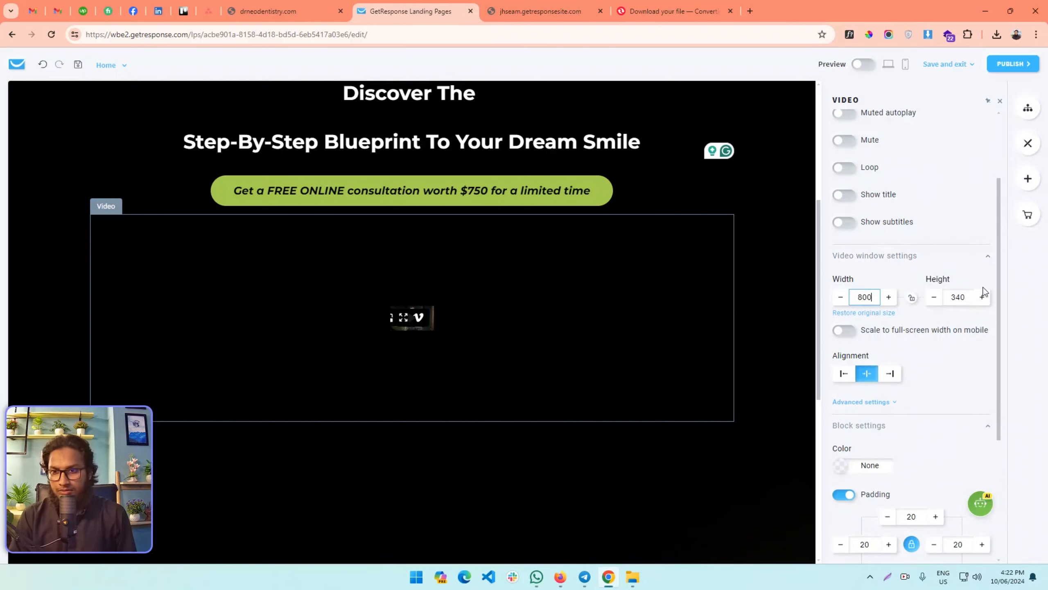
{"action": "type", "text": "0"}
{"action": "double_click", "coordinate": [957, 297]}
{"action": "left_click", "coordinate": [864, 298]}
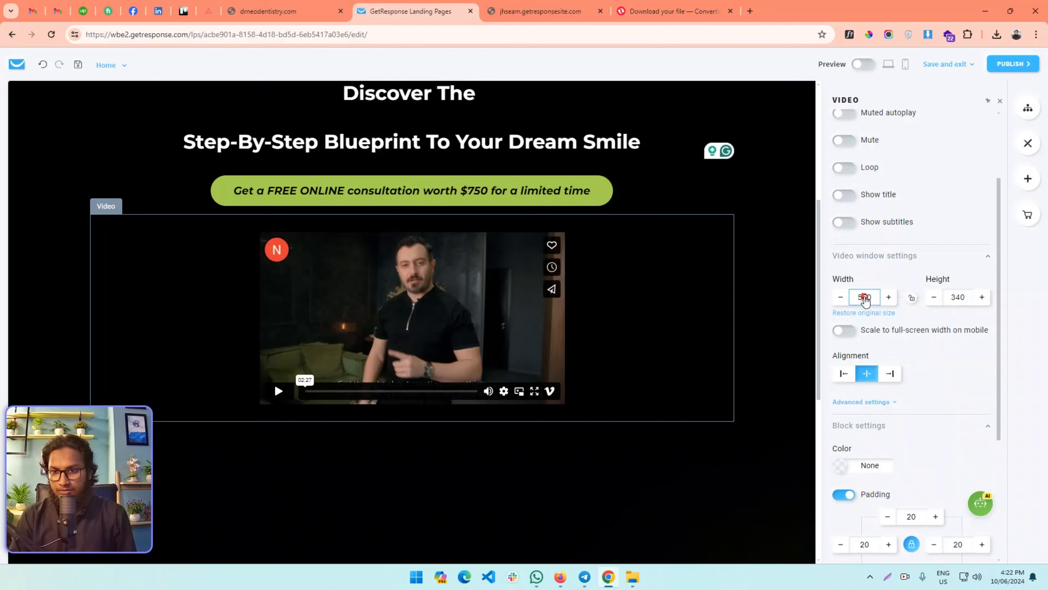
{"action": "type", "text": "800"}
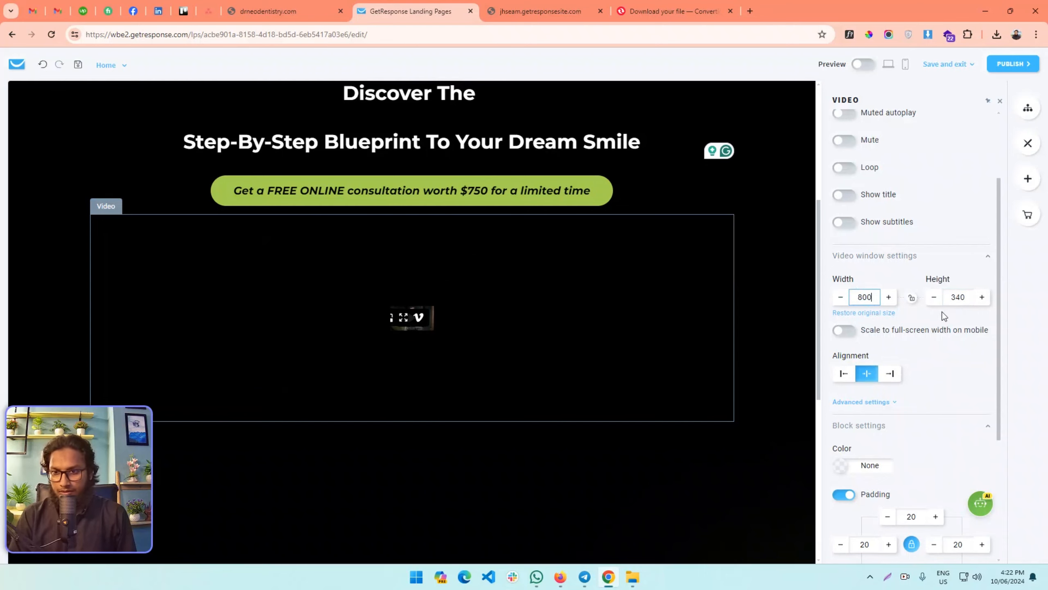
{"action": "left_click", "coordinate": [871, 313]}
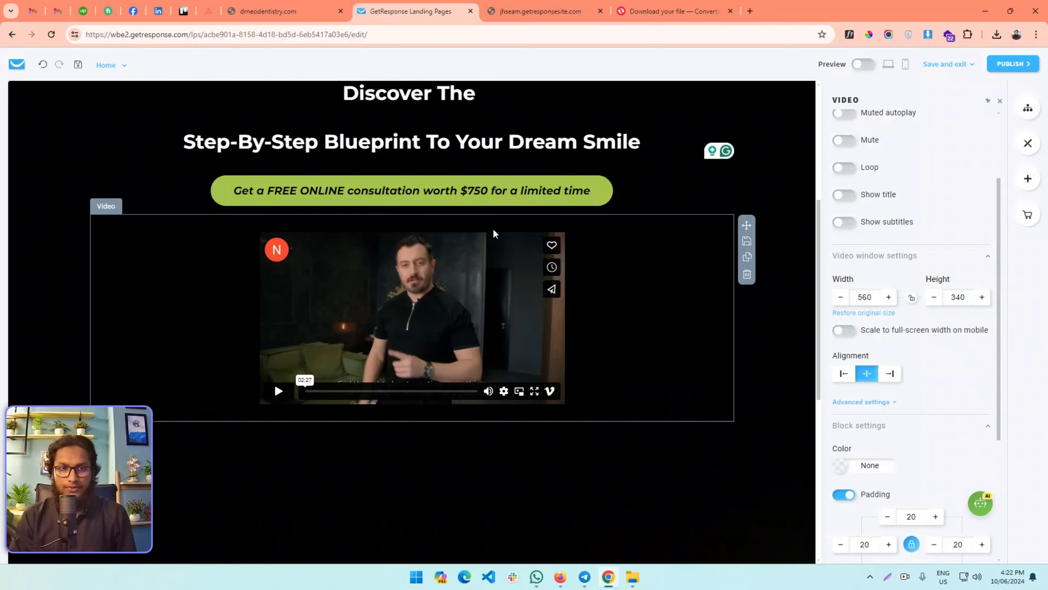
- On the drneodentistry.com reference page, copy the heading "UNCOMPROMISED WORLDWIDE LEVEL ESTHETIC MAKEOVERS" that follows the video
{"action": "key", "text": "ctrl+shift+Tab"}
{"action": "scroll", "coordinate": [515, 323], "scroll_direction": "down", "scroll_amount": 4}
{"action": "scroll", "coordinate": [515, 321], "scroll_direction": "down", "scroll_amount": 4}
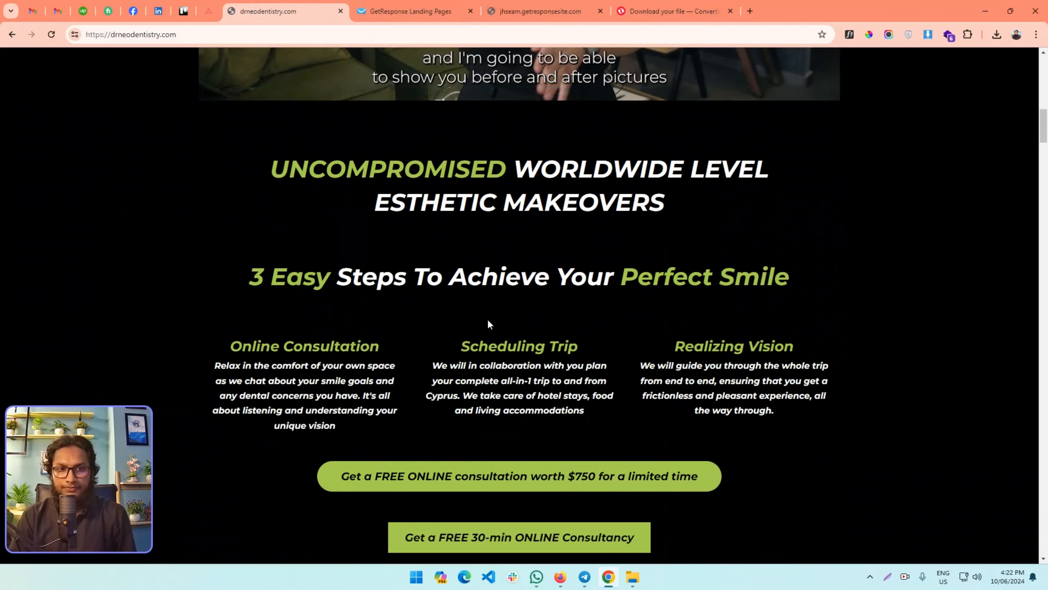
{"action": "left_click_drag", "start_coordinate": [272, 171], "coordinate": [693, 202]}
{"action": "right_click", "coordinate": [624, 176]}
{"action": "left_click", "coordinate": [664, 185]}
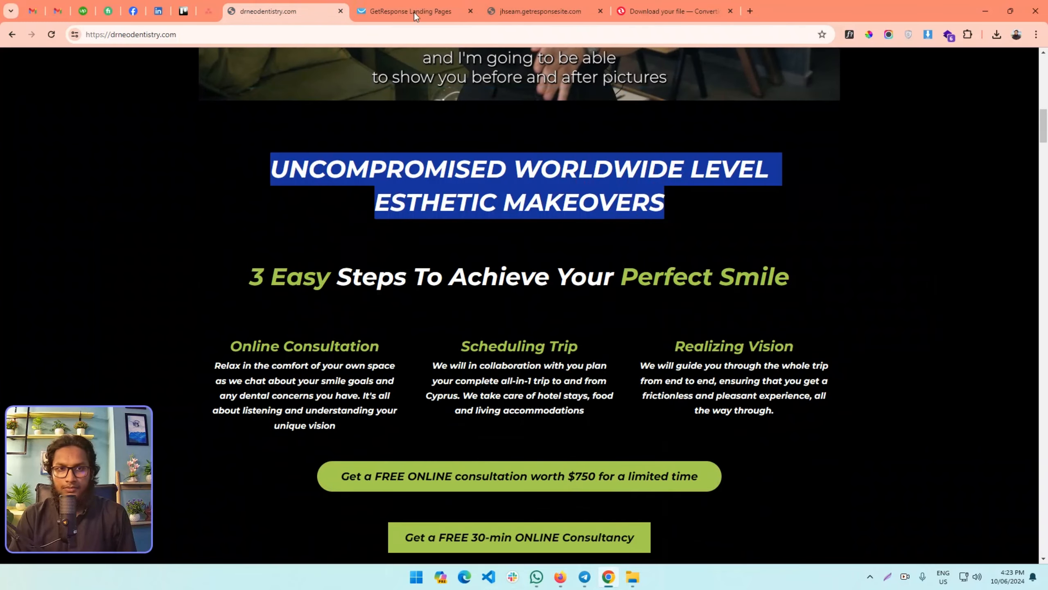
- Back in GetResponse, duplicate the "Step-By-Step Blueprint To Your Dream Smile" text and place the copy directly below the video
{"action": "left_click", "coordinate": [417, 13]}
{"action": "scroll", "coordinate": [578, 296], "scroll_direction": "down", "scroll_amount": 3}
{"action": "left_click", "coordinate": [339, 379]}
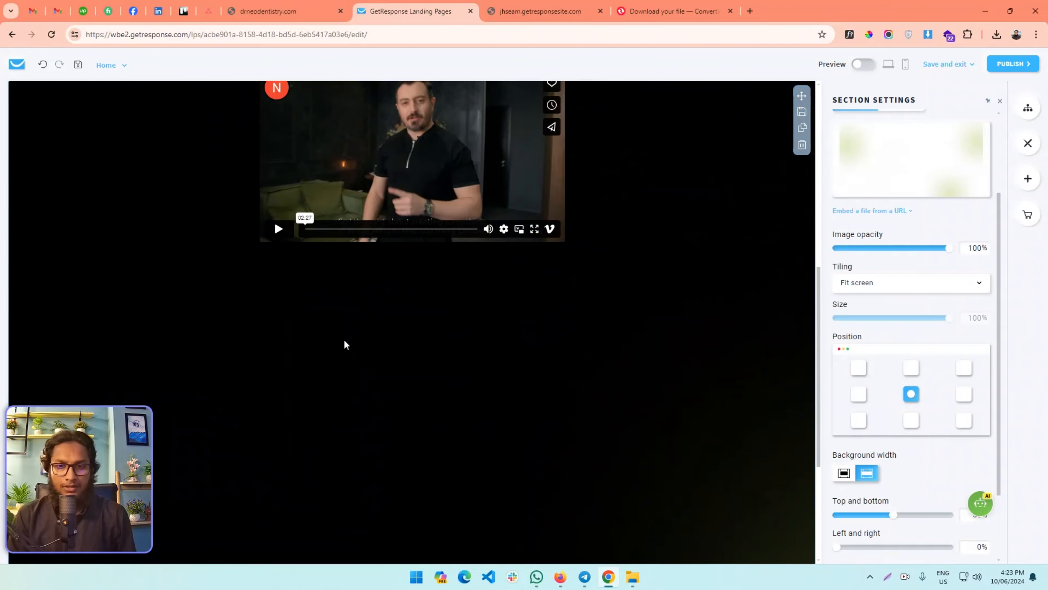
{"action": "left_click", "coordinate": [1028, 178]}
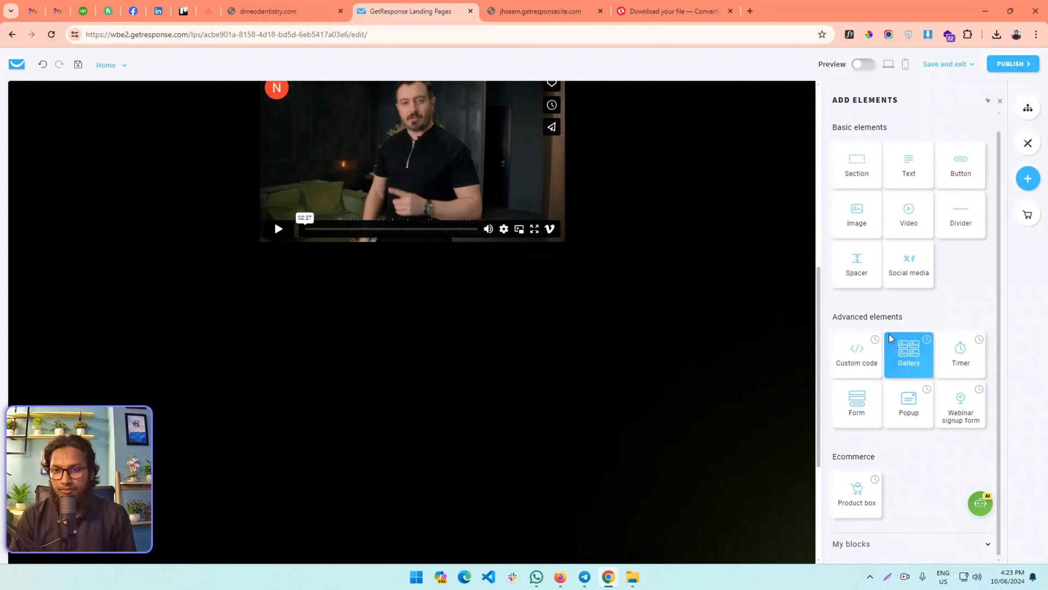
{"action": "scroll", "coordinate": [883, 347], "scroll_direction": "up", "scroll_amount": 1}
{"action": "scroll", "coordinate": [559, 284], "scroll_direction": "up", "scroll_amount": 6}
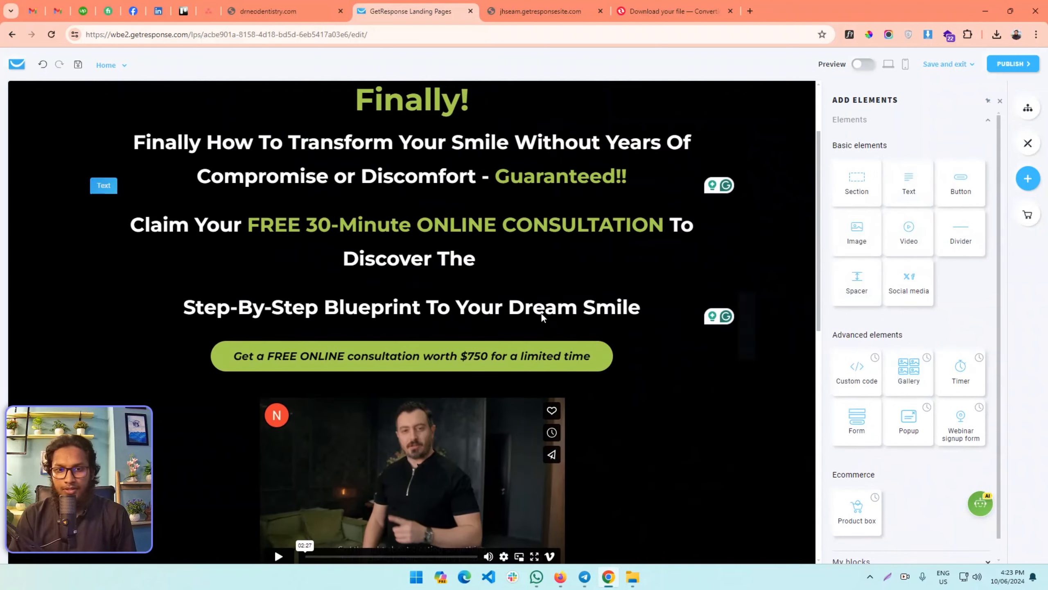
{"action": "left_click", "coordinate": [543, 310]}
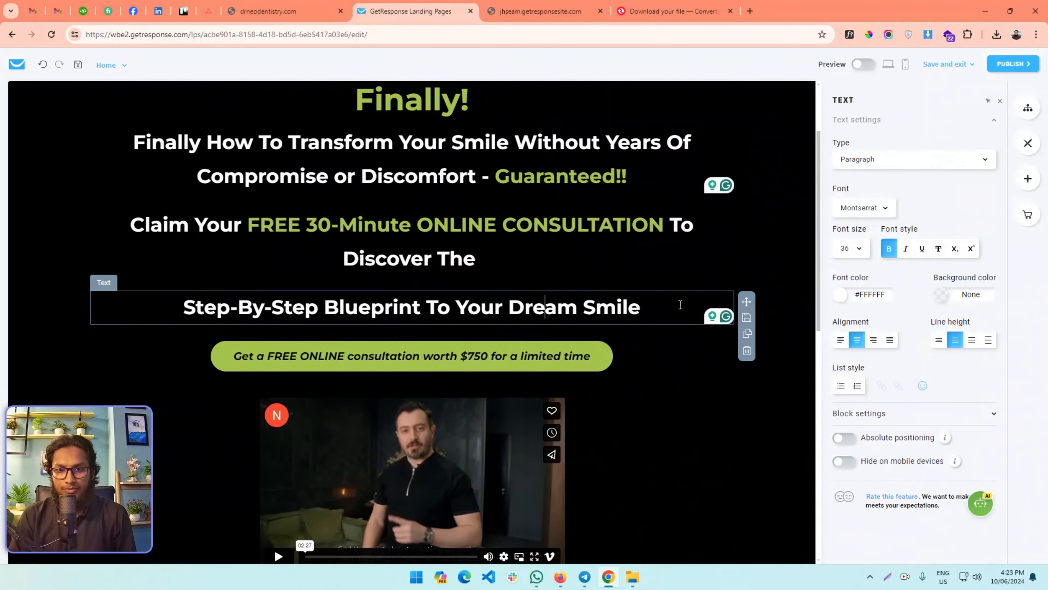
{"action": "left_click", "coordinate": [746, 335]}
{"action": "scroll", "coordinate": [573, 264], "scroll_direction": "down", "scroll_amount": 3}
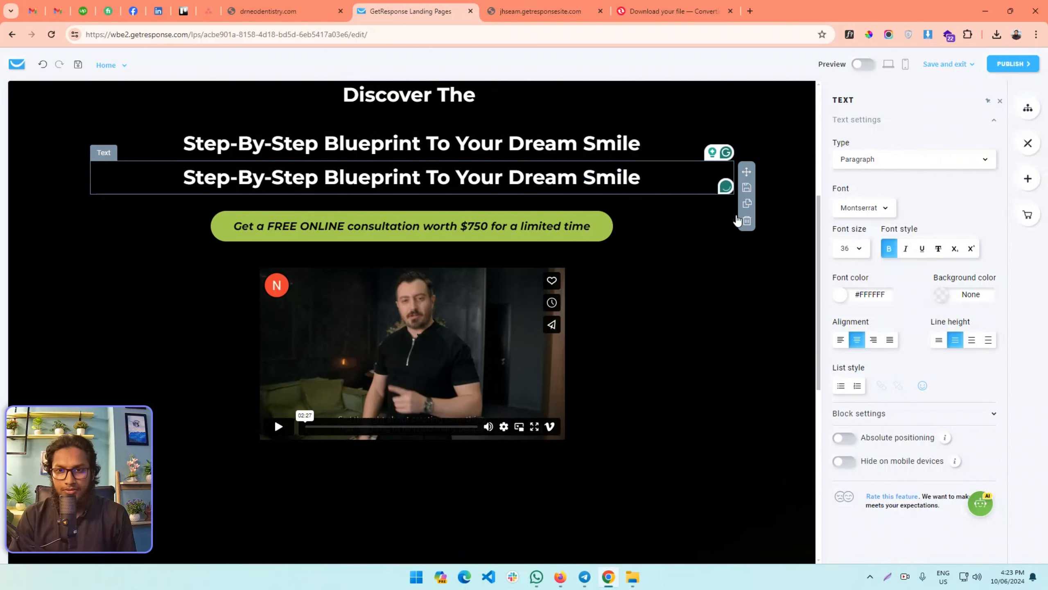
{"action": "left_click_drag", "start_coordinate": [747, 171], "coordinate": [673, 418]}
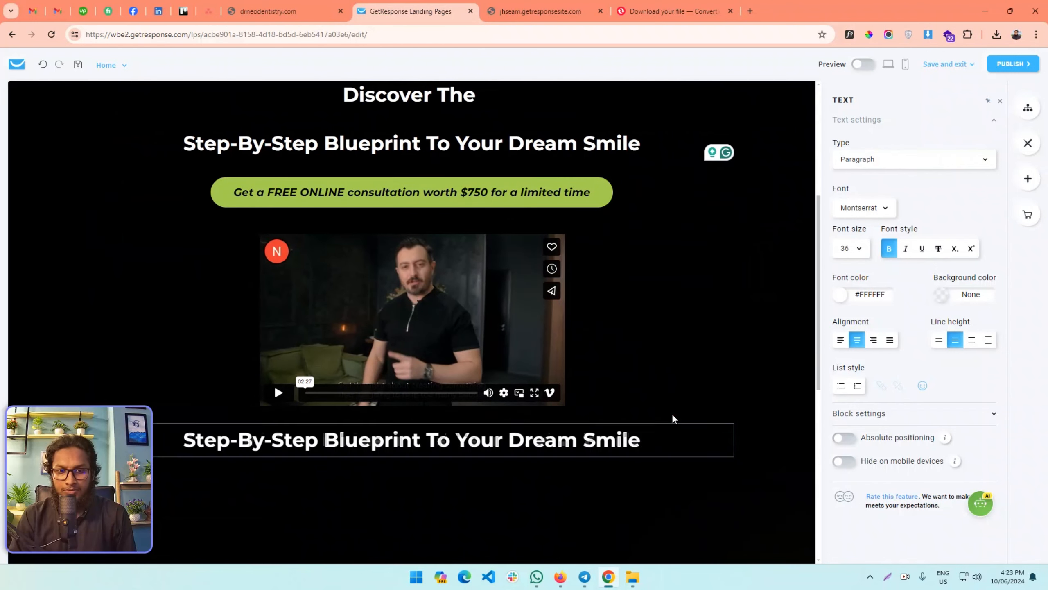
- Replace the duplicated text with "UNCOMPROMISED WORLDWIDE LEVEL ESTHETIC MAKEOVERS" and set its font color to the theme's white
{"action": "scroll", "coordinate": [527, 347], "scroll_direction": "down", "scroll_amount": 5}
{"action": "triple_click", "coordinate": [515, 167]}
{"action": "key", "text": "BackSpace"}
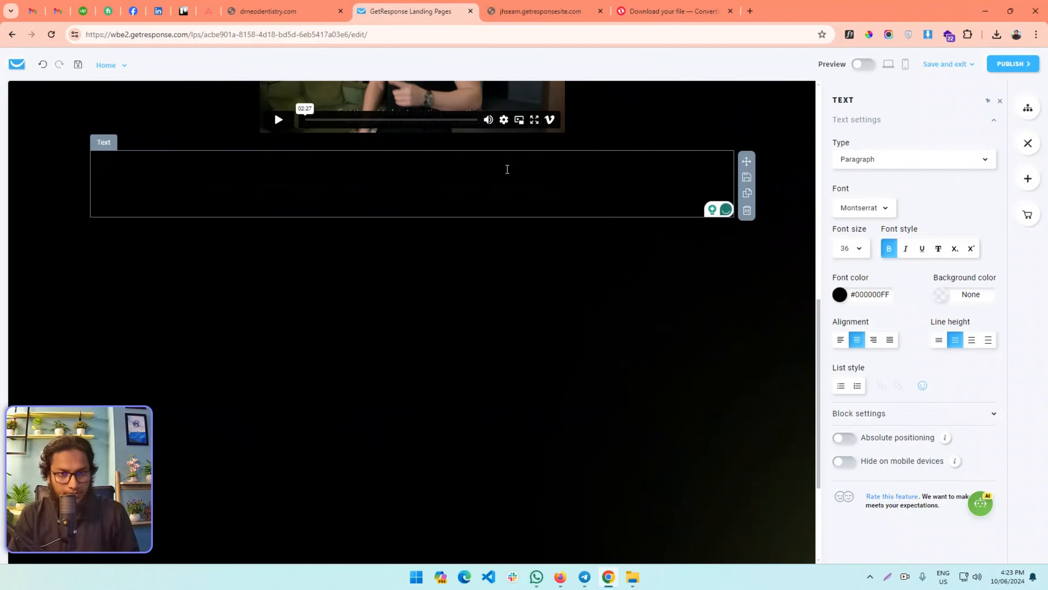
{"action": "triple_click", "coordinate": [507, 184]}
{"action": "left_click", "coordinate": [870, 294]}
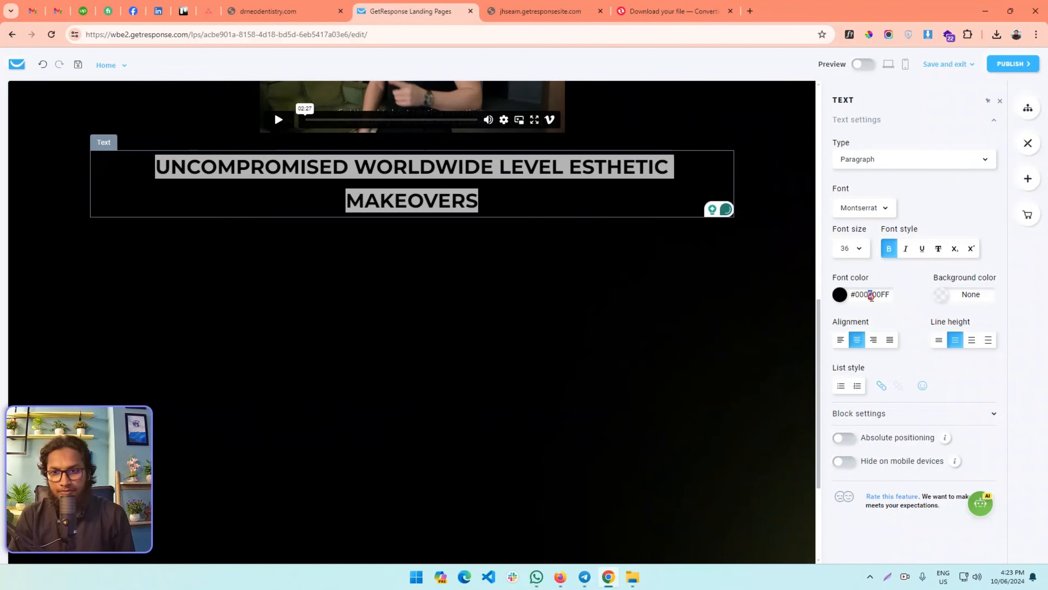
{"action": "left_click", "coordinate": [839, 294]}
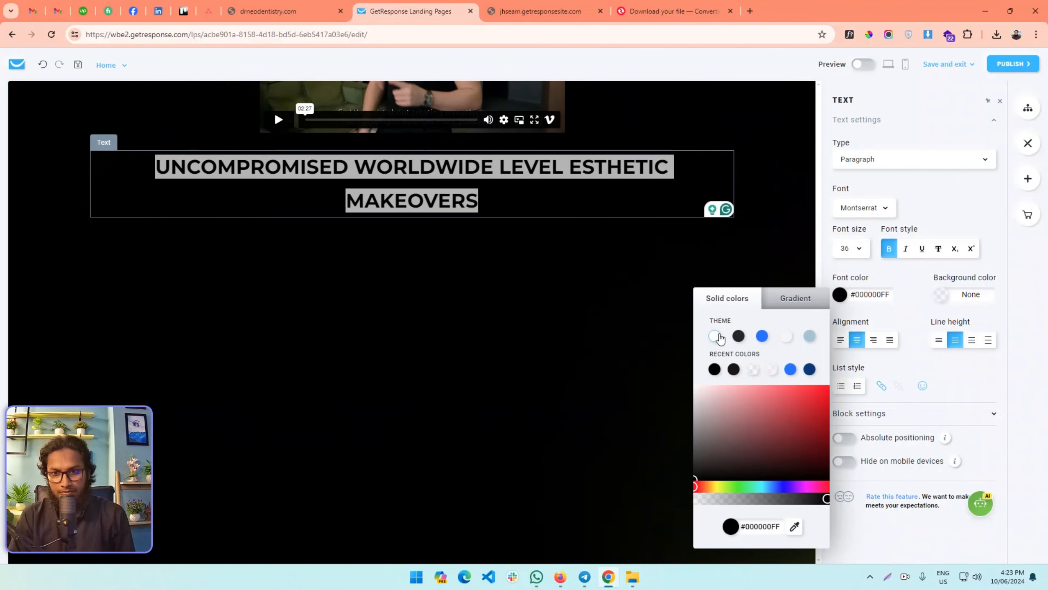
{"action": "left_click", "coordinate": [721, 337]}
{"action": "left_click", "coordinate": [395, 200]}
- Copy the heading again from drneodentistry.com, paste it over the text below the video in GetResponse, and undo the paste
{"action": "left_click", "coordinate": [259, 6]}
{"action": "right_click", "coordinate": [421, 187]}
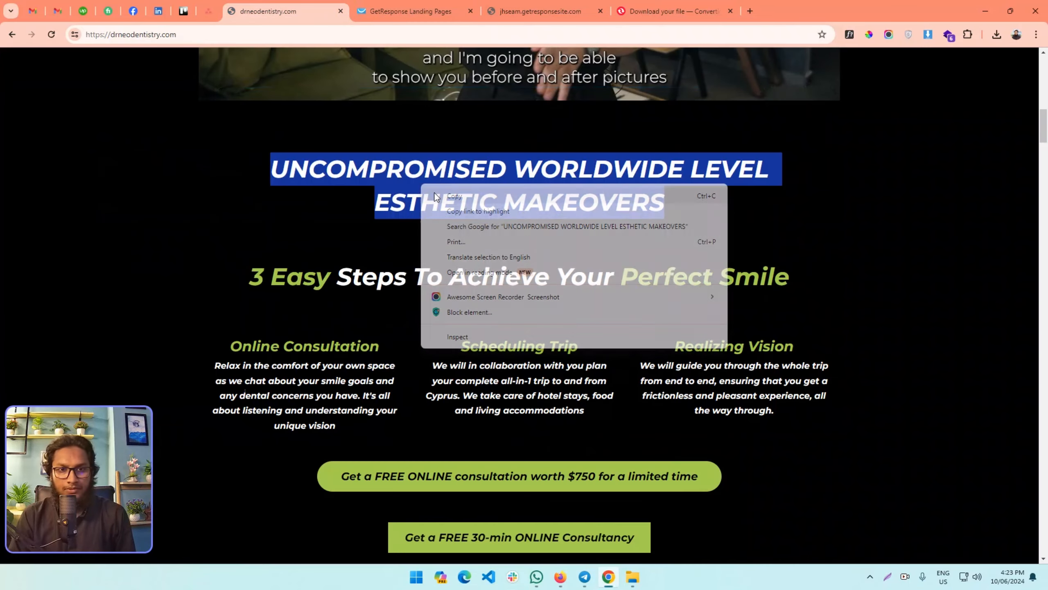
{"action": "left_click", "coordinate": [437, 197]}
{"action": "left_click", "coordinate": [378, 5]}
{"action": "key", "text": "ctrl+a"}
{"action": "key", "text": "ctrl+v"}
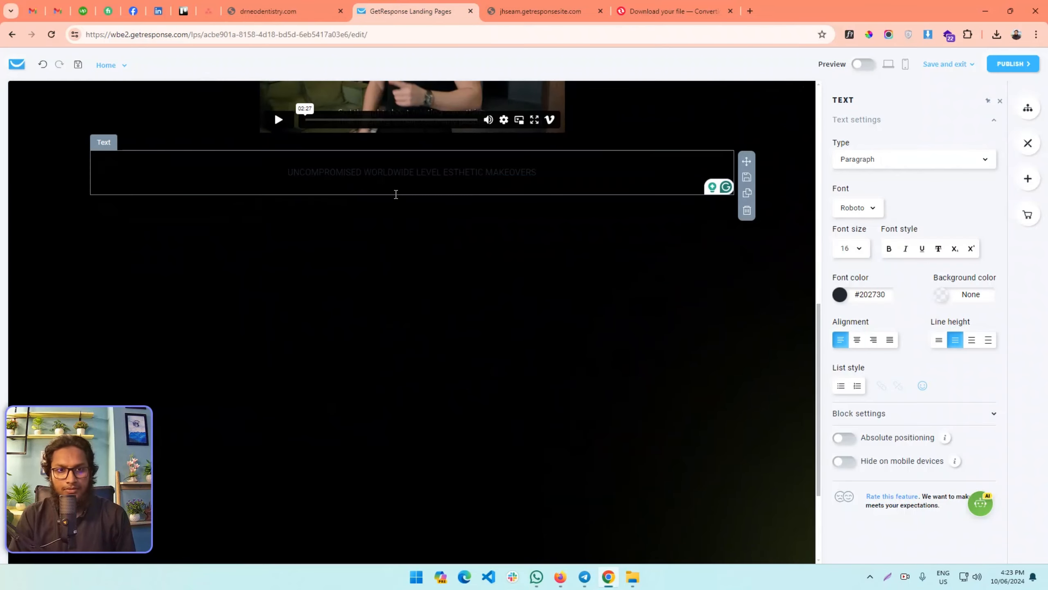
{"action": "key", "text": "ctrl+z"}
- Try pasting over the heading text below the video, undo the paste, and set the heading's font color to #FFFFFF
{"action": "left_click", "coordinate": [421, 167]}
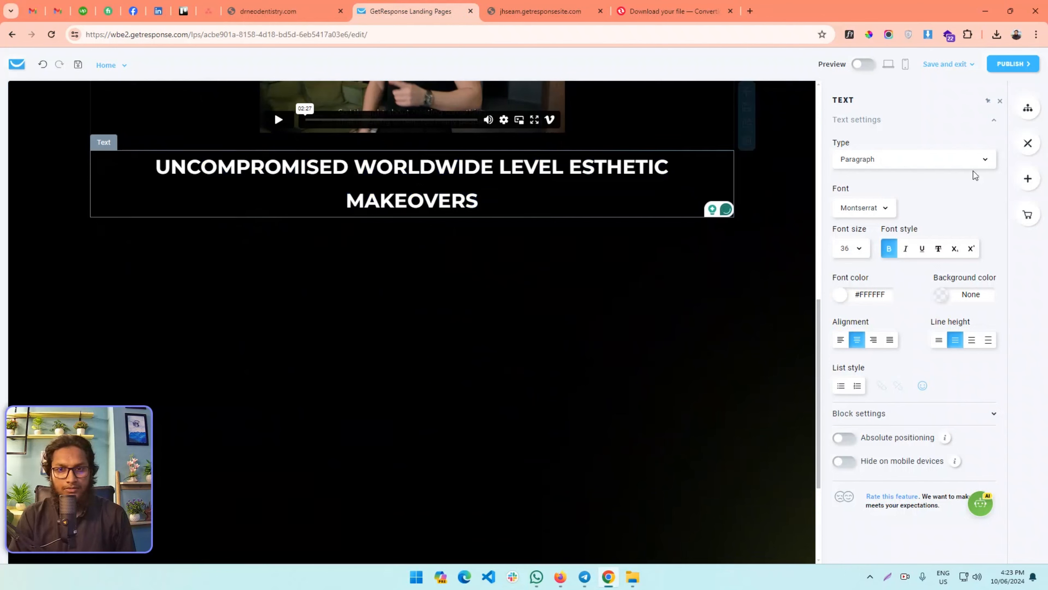
{"action": "left_click_drag", "start_coordinate": [466, 201], "coordinate": [74, 160]}
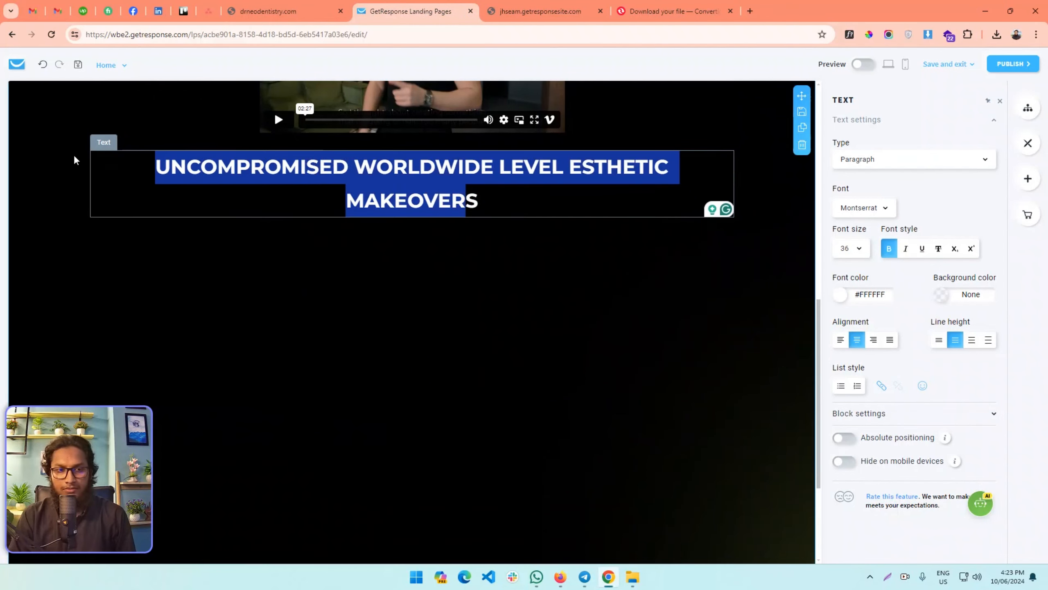
{"action": "key", "text": "ctrl+v"}
{"action": "key", "text": "ctrl+z"}
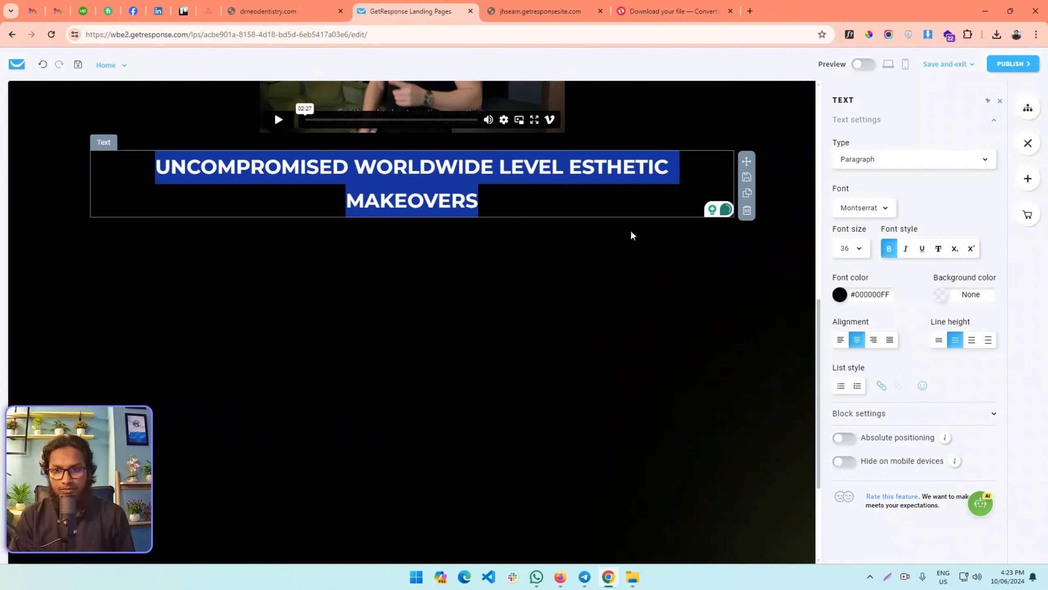
{"action": "left_click", "coordinate": [839, 294]}
{"action": "left_click", "coordinate": [715, 336]}
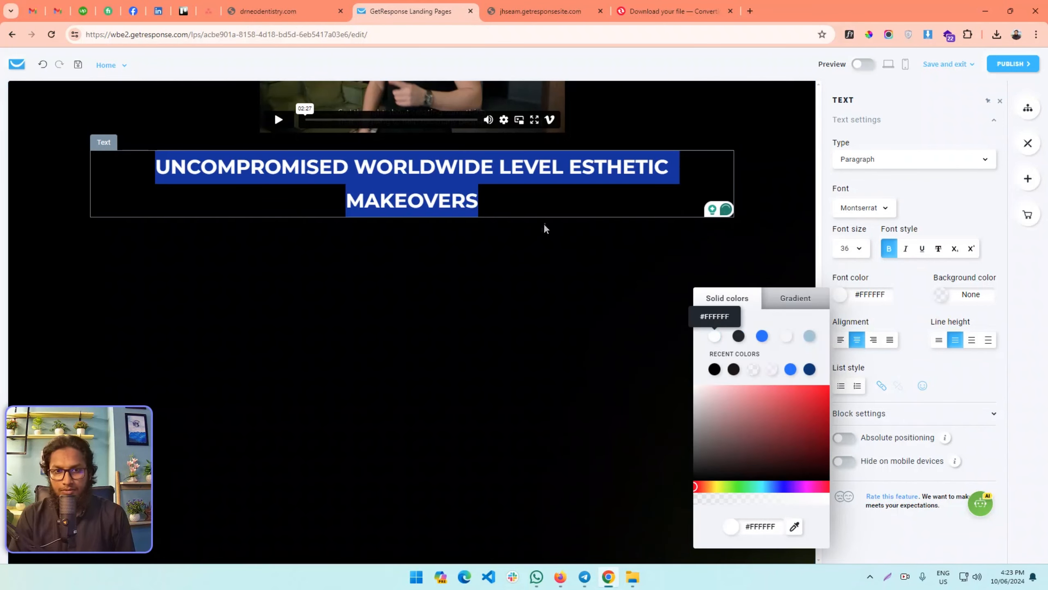
- On drneodentistry.com, inspect the font, style, size and color of the word "UNCOMPROMISED" with WhatFont
{"action": "left_click", "coordinate": [266, 9]}
{"action": "left_click", "coordinate": [744, 188]}
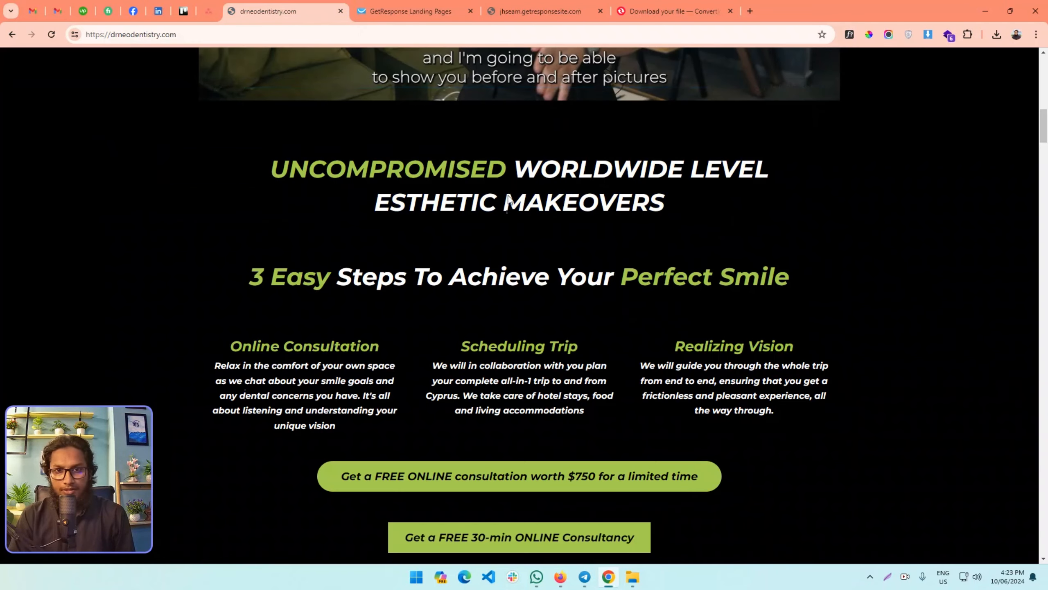
{"action": "left_click", "coordinate": [444, 6]}
{"action": "left_click", "coordinate": [347, 168]}
{"action": "key", "text": "ctrl+a"}
{"action": "left_click", "coordinate": [268, 4]}
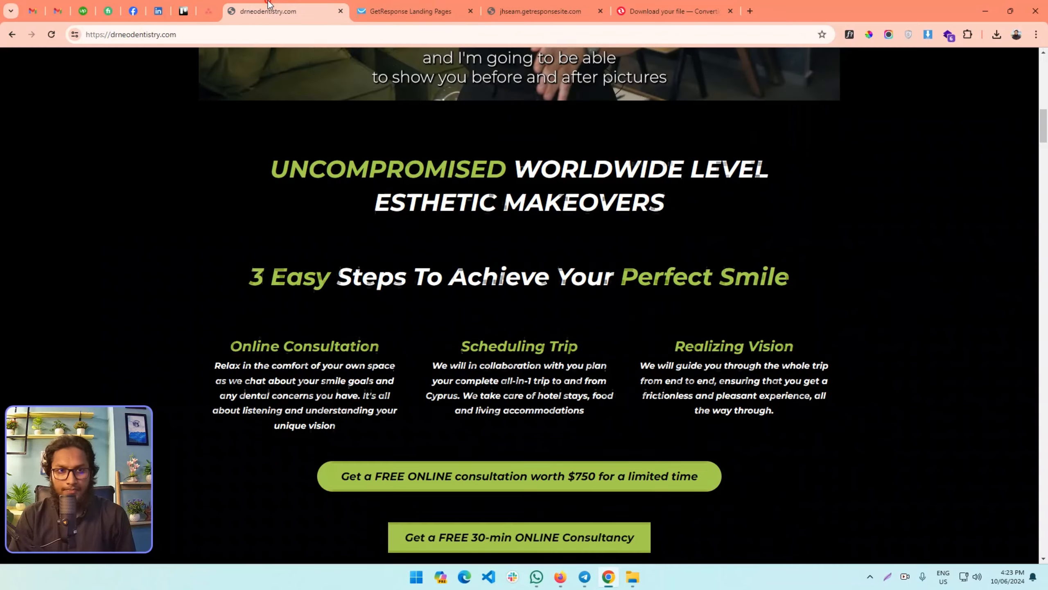
{"action": "left_click", "coordinate": [869, 35]}
{"action": "left_click", "coordinate": [484, 171]}
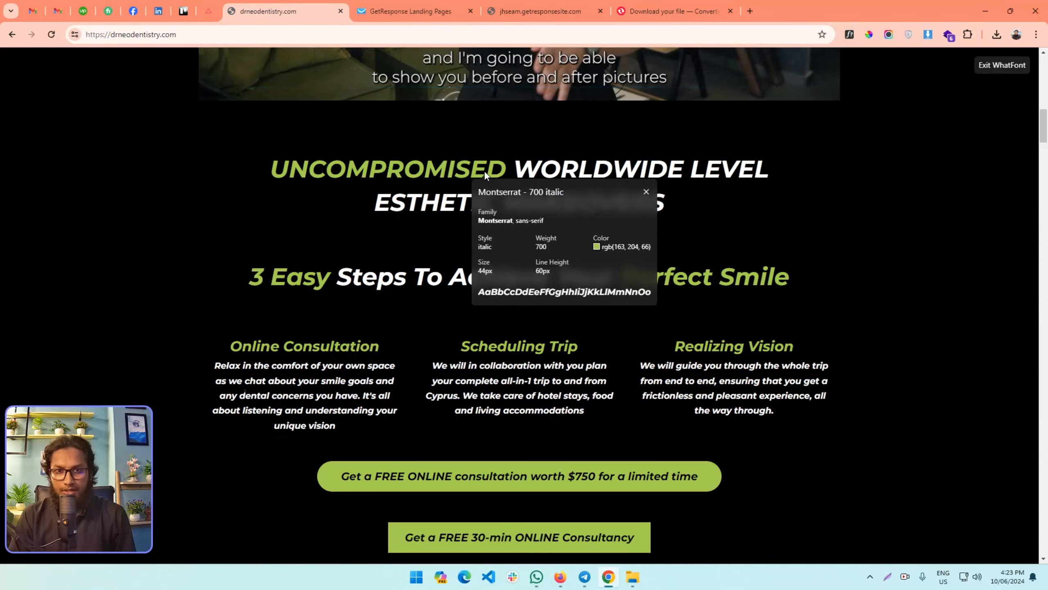
{"action": "mouse_move", "coordinate": [606, 258]}
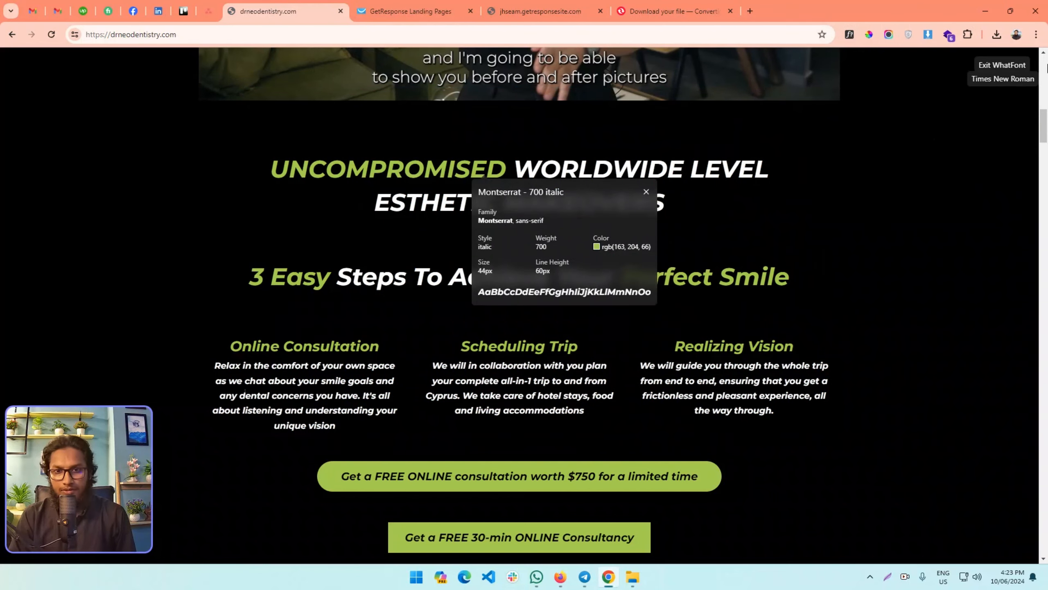
{"action": "left_click", "coordinate": [1003, 66]}
- Back in GetResponse, set the "UNCOMPROMISED WORLDWIDE LEVEL ESTHETIC MAKEOVERS" heading to font size 44 and italic
{"action": "left_click", "coordinate": [429, 9]}
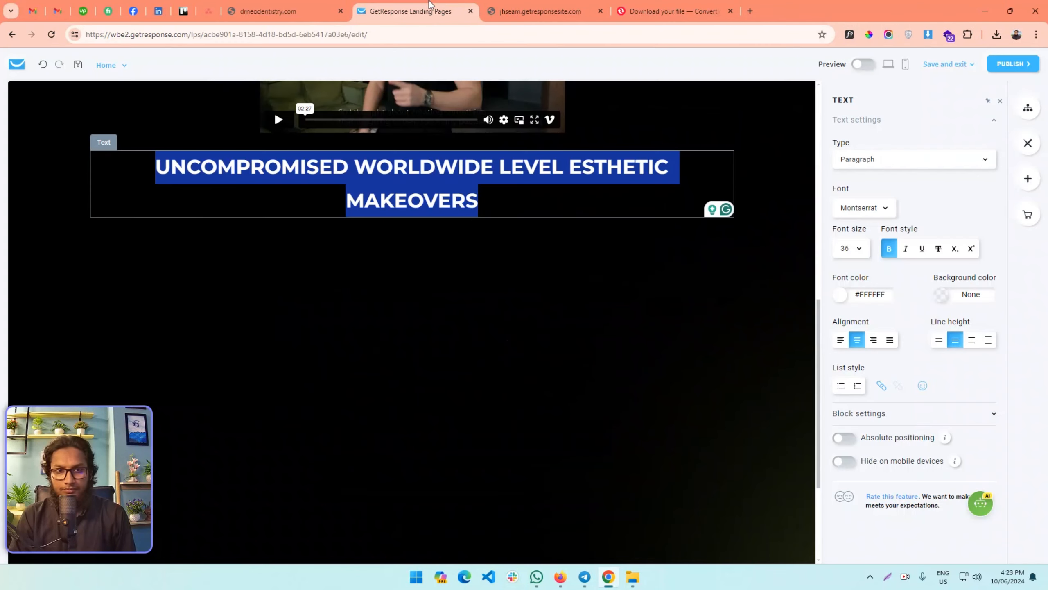
{"action": "left_click", "coordinate": [859, 249]}
{"action": "scroll", "coordinate": [861, 438], "scroll_direction": "down", "scroll_amount": 3}
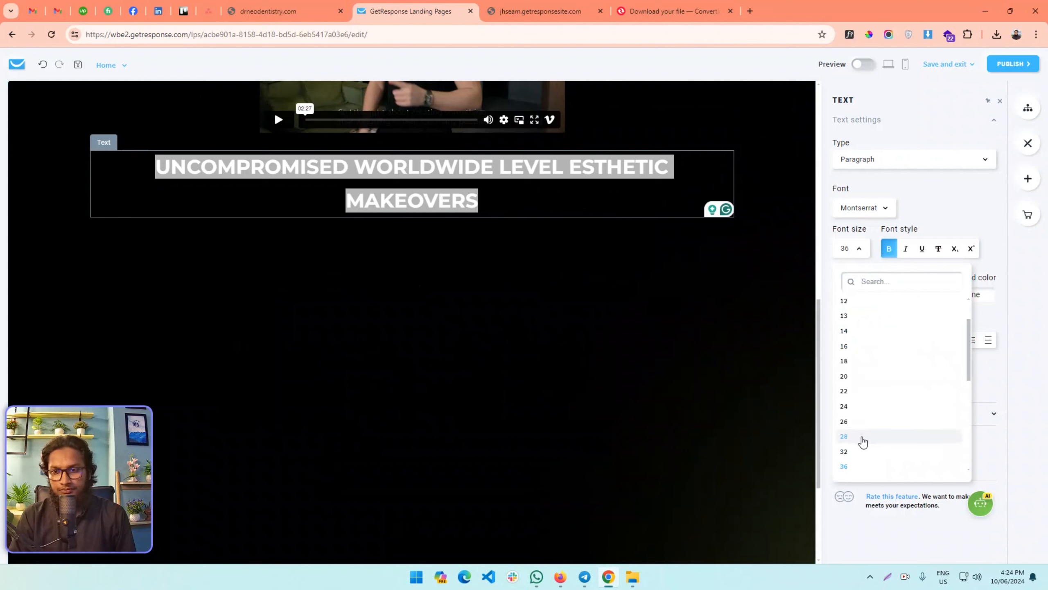
{"action": "left_click", "coordinate": [856, 433]}
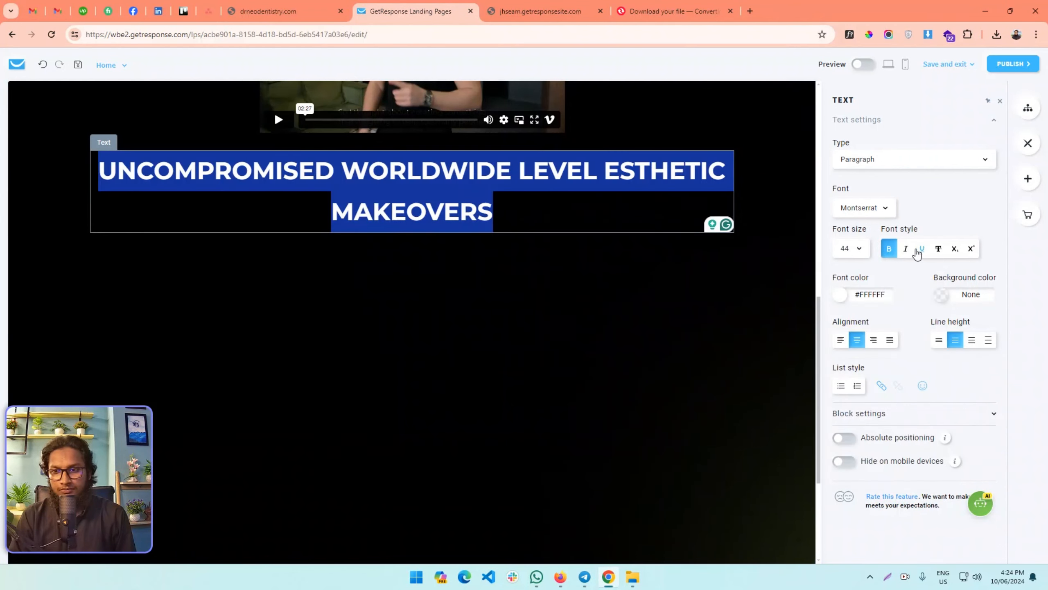
{"action": "left_click", "coordinate": [906, 248]}
- Set the font color of only the word "UNCOMPROMISED" in the heading to green #A3CC42FF
{"action": "left_click", "coordinate": [298, 170]}
{"action": "left_click_drag", "start_coordinate": [232, 170], "coordinate": [100, 169]}
{"action": "left_click", "coordinate": [340, 169]}
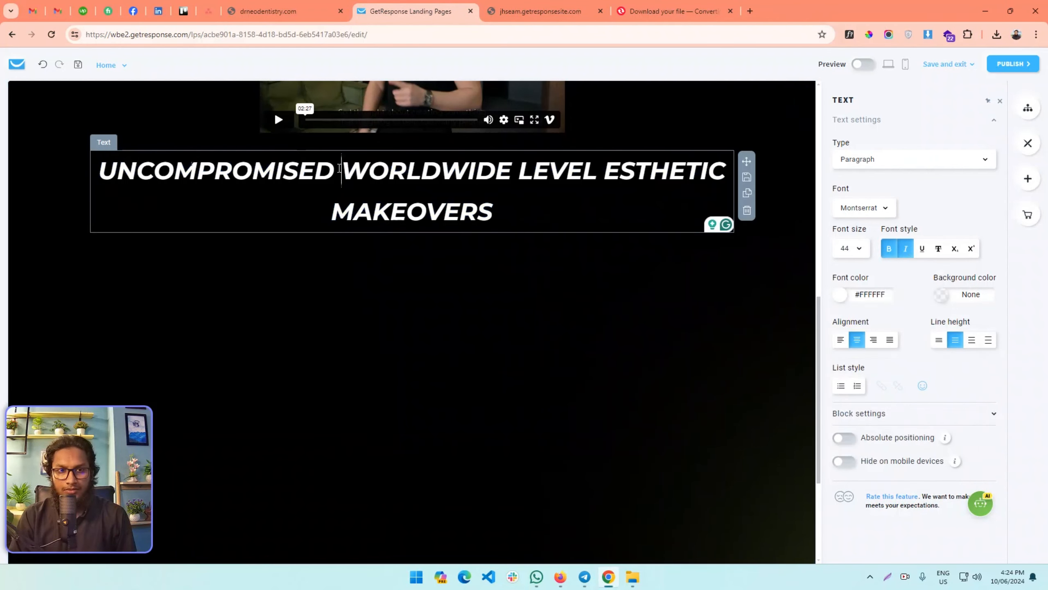
{"action": "left_click_drag", "start_coordinate": [332, 170], "coordinate": [99, 170]}
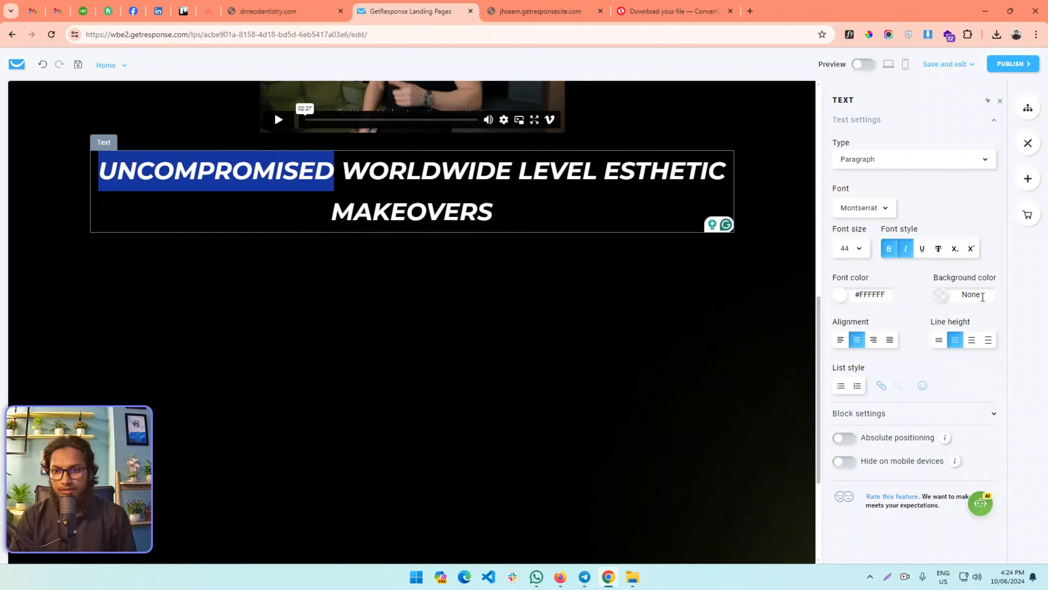
{"action": "double_click", "coordinate": [864, 295]}
{"action": "key", "text": "ctrl+v"}
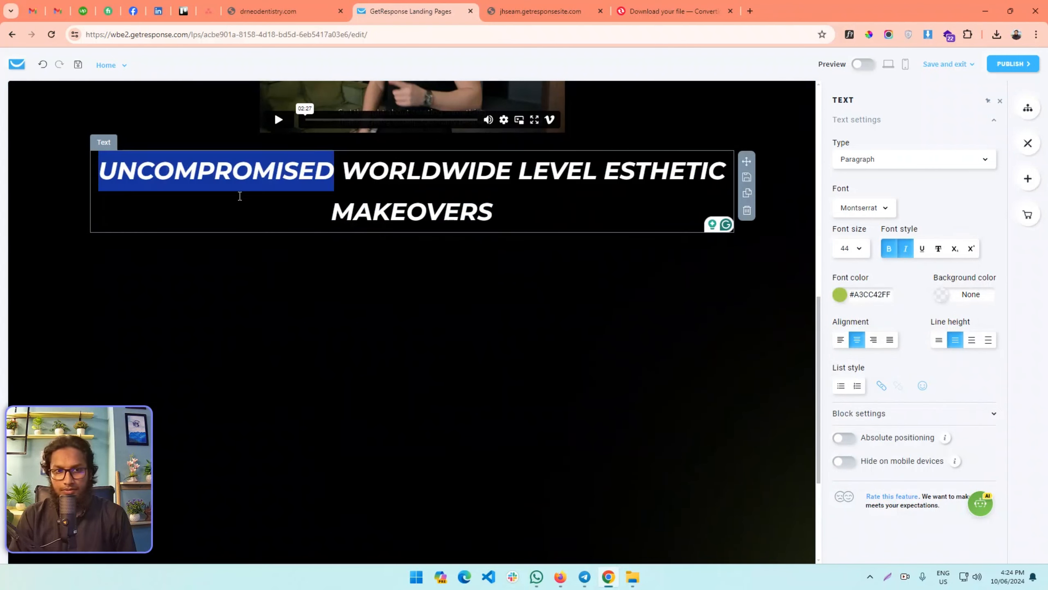
{"action": "left_click", "coordinate": [239, 201]}
- Check the heading's line layout on drneodentistry.com and break the GetResponse heading before "ESTHETIC"
{"action": "left_click", "coordinate": [319, 5]}
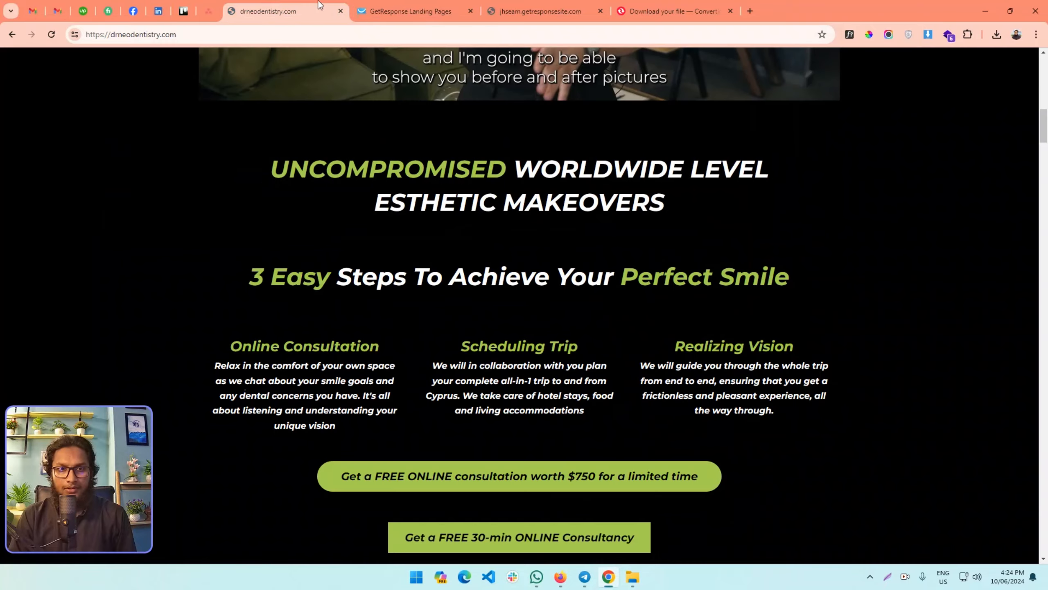
{"action": "left_click", "coordinate": [408, 9]}
{"action": "left_click", "coordinate": [613, 173]}
{"action": "key", "text": "Return"}
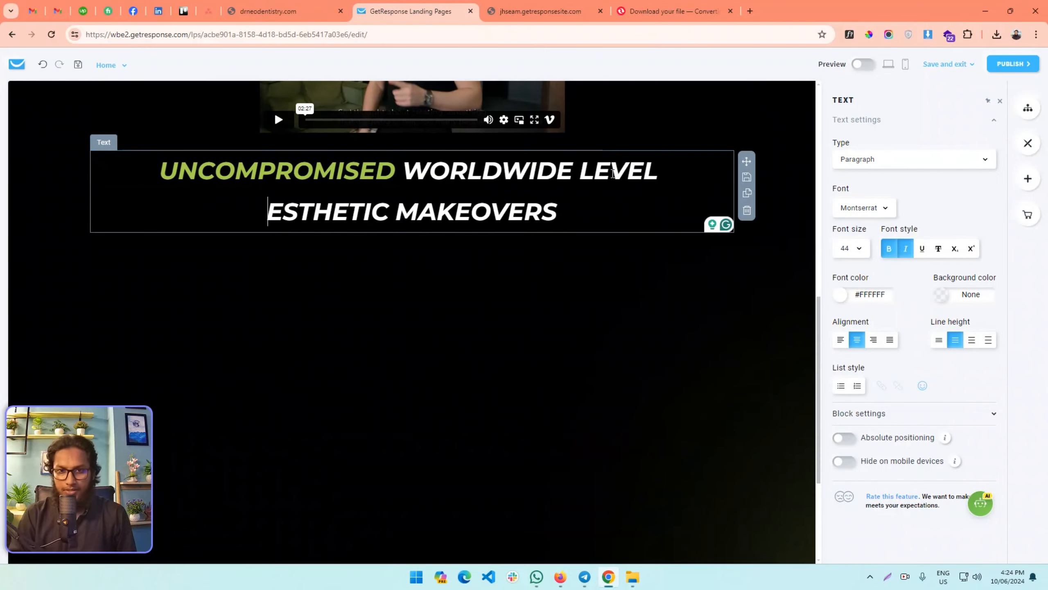
- Compare the spacing between the video and the heading in GetResponse with the drneodentistry.com reference page
{"action": "scroll", "coordinate": [430, 329], "scroll_direction": "up", "scroll_amount": 2}
{"action": "left_click", "coordinate": [213, 7]}
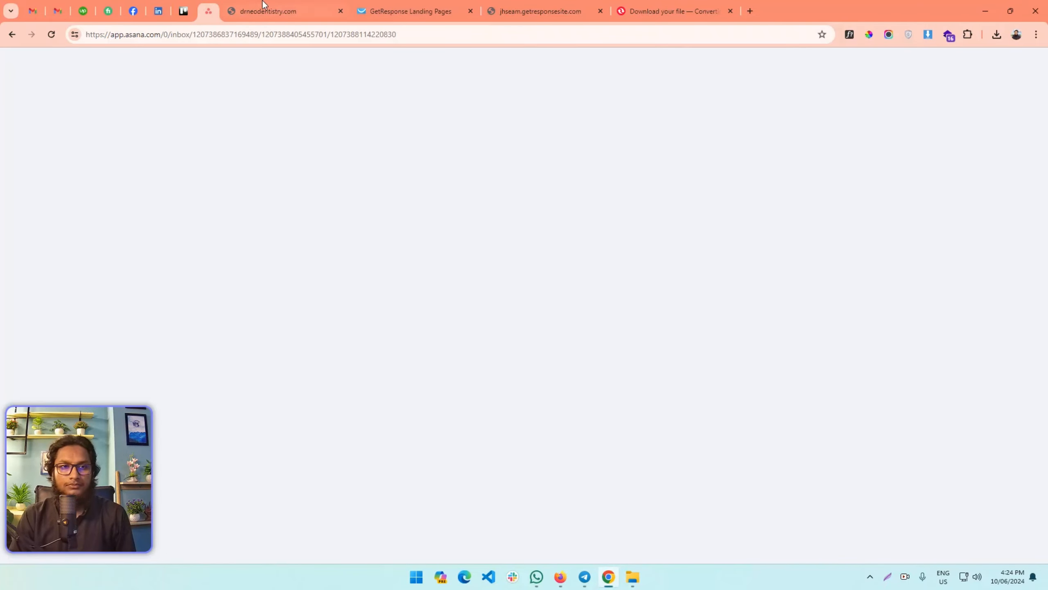
{"action": "left_click", "coordinate": [265, 6]}
{"action": "scroll", "coordinate": [414, 235], "scroll_direction": "down", "scroll_amount": 1}
{"action": "left_click", "coordinate": [403, 11]}
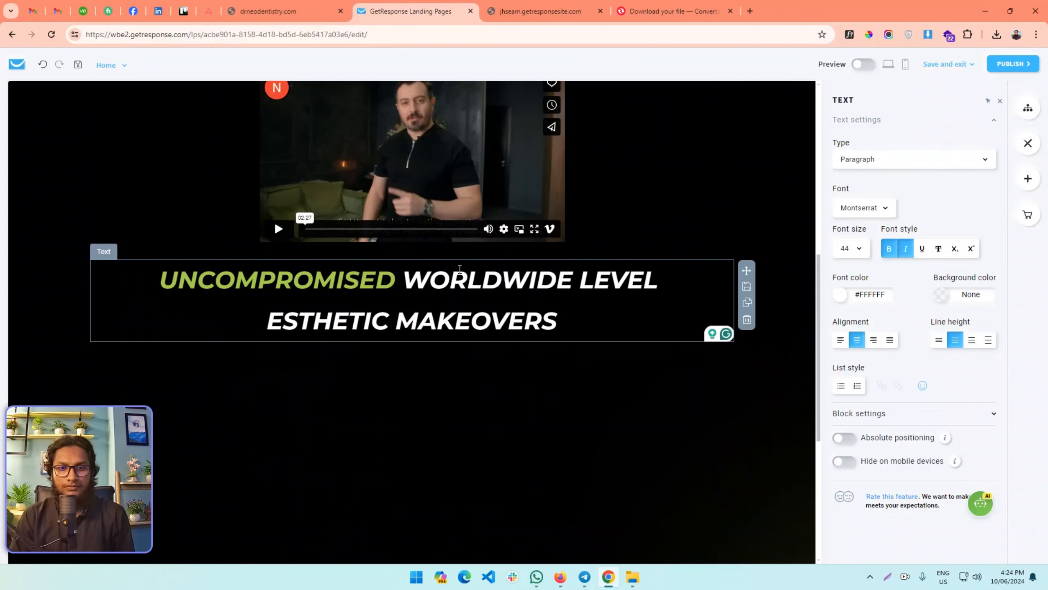
{"action": "left_click", "coordinate": [313, 3]}
{"action": "scroll", "coordinate": [514, 178], "scroll_direction": "up", "scroll_amount": 1}
{"action": "scroll", "coordinate": [481, 142], "scroll_direction": "down", "scroll_amount": 1}
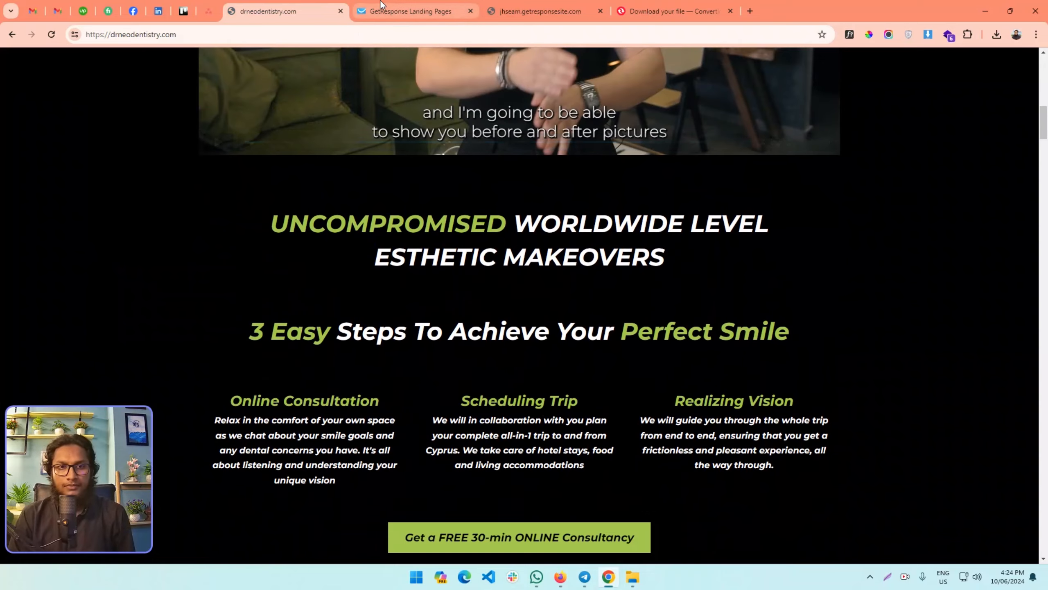
- Back in GetResponse, set the top padding of the "UNCOMPROMISED WORLDWIDE LEVEL ESTHETIC MAKEOVERS" text block to 30
{"action": "key", "text": "ctrl+Tab"}
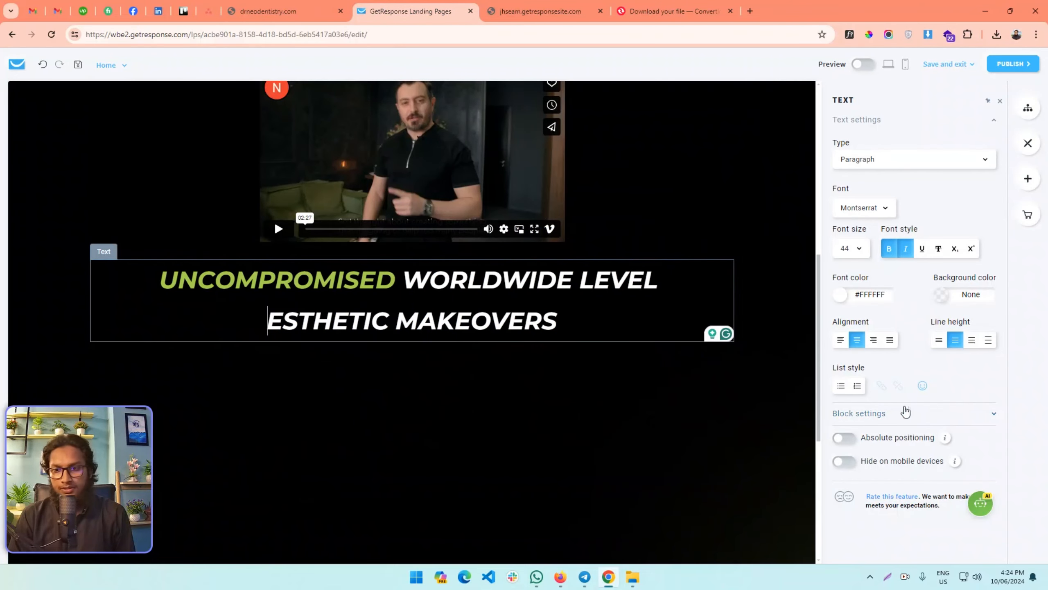
{"action": "left_click", "coordinate": [902, 413]}
{"action": "scroll", "coordinate": [906, 392], "scroll_direction": "down", "scroll_amount": 5}
{"action": "left_click", "coordinate": [912, 315]}
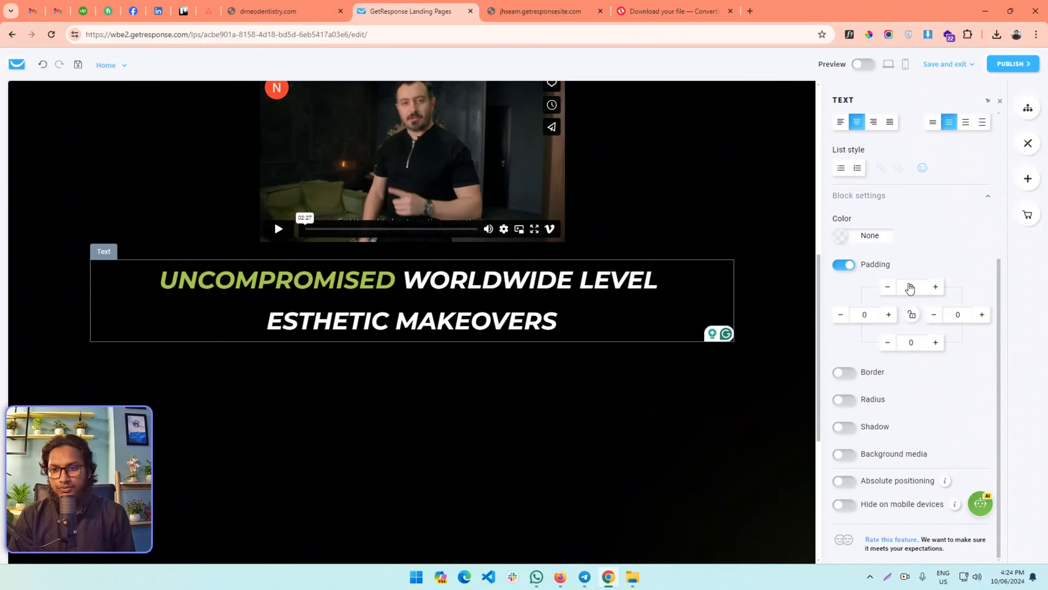
{"action": "type", "text": "30"}
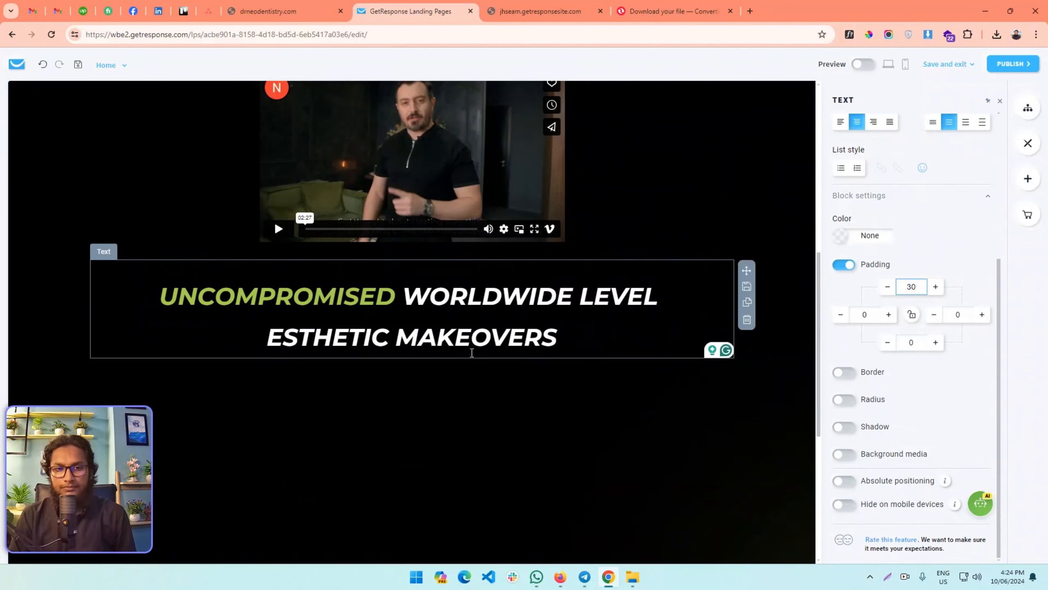
- On drneodentistry.com, copy the heading "3 Easy Steps To Achieve Your Perfect Smile"
{"action": "left_click", "coordinate": [280, 11]}
{"action": "triple_click", "coordinate": [384, 221]}
{"action": "key", "text": "ctrl+c"}
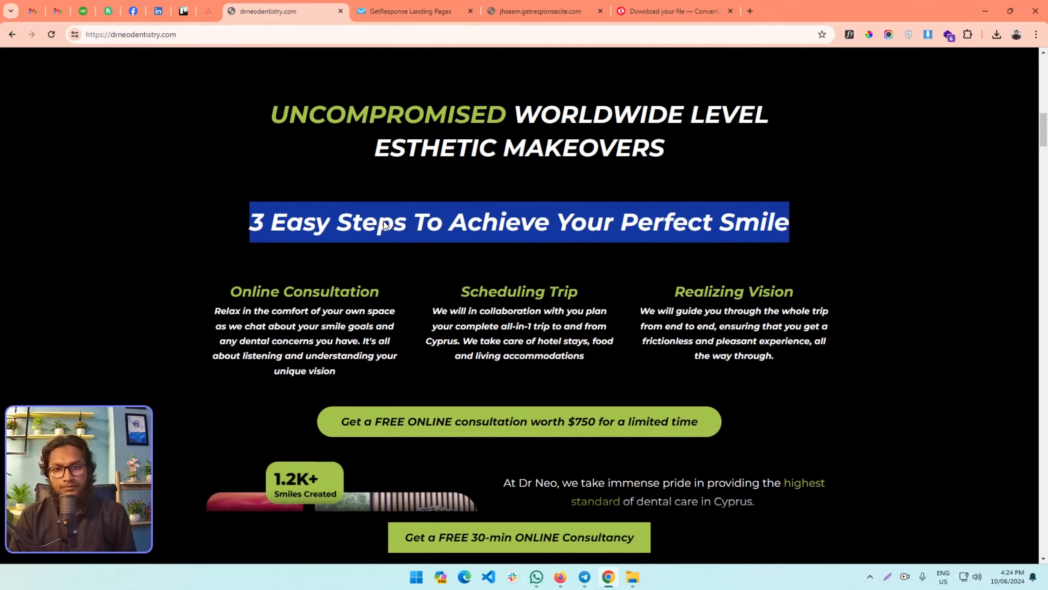
- Back in GetResponse, duplicate the heading block and replace the copy's text with "3 Easy Steps To Achieve Your Perfect Smile"
{"action": "key", "text": "ctrl+Tab"}
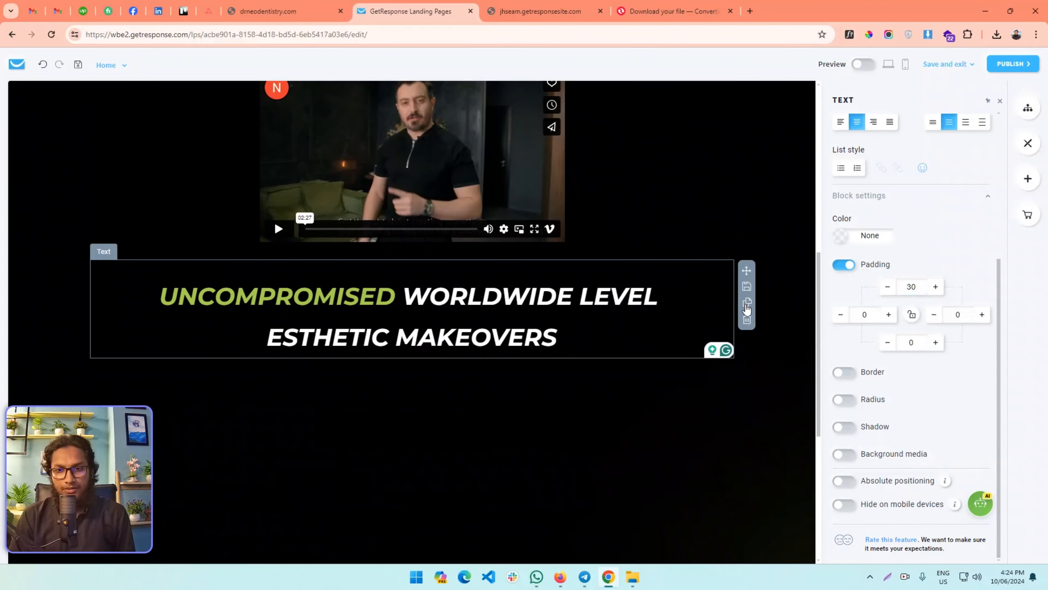
{"action": "left_click", "coordinate": [747, 305]}
{"action": "triple_click", "coordinate": [498, 312]}
{"action": "key", "text": "ctrl+a"}
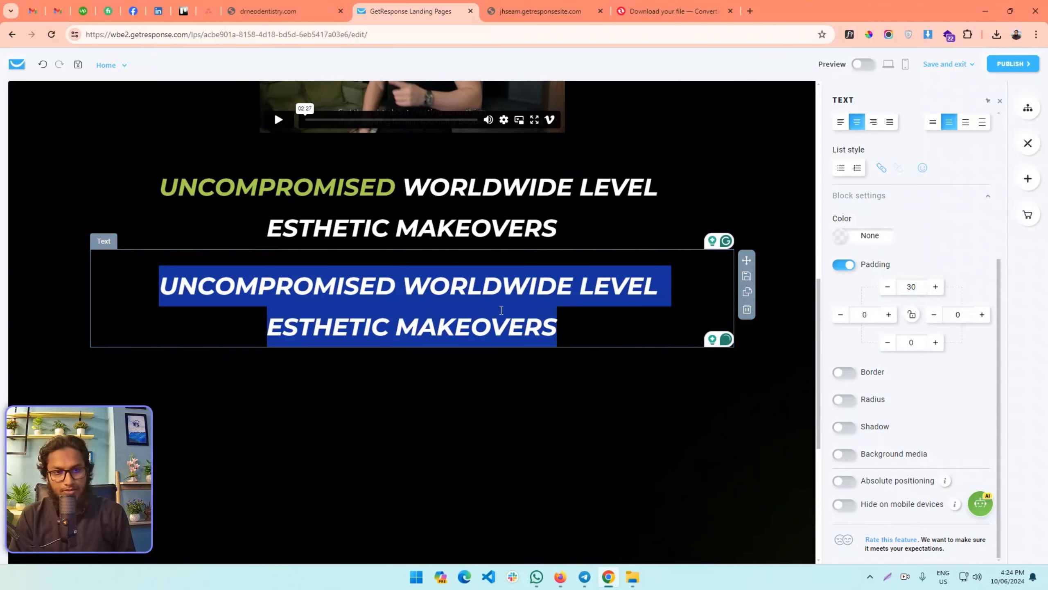
{"action": "key", "text": "shift+Left"}
{"action": "key", "text": "ctrl+v"}
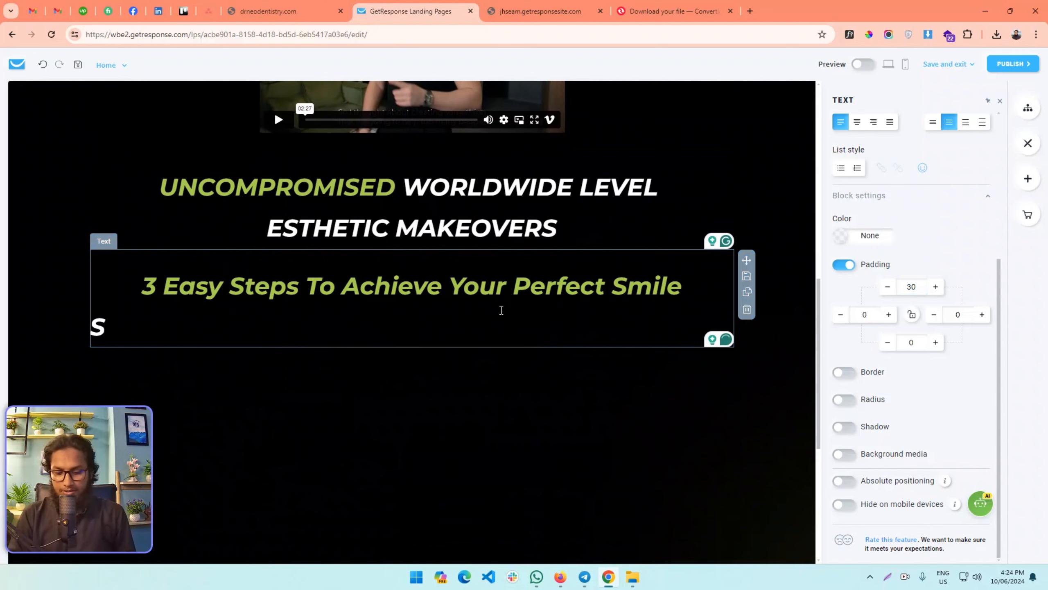
{"action": "key", "text": "Delete"}
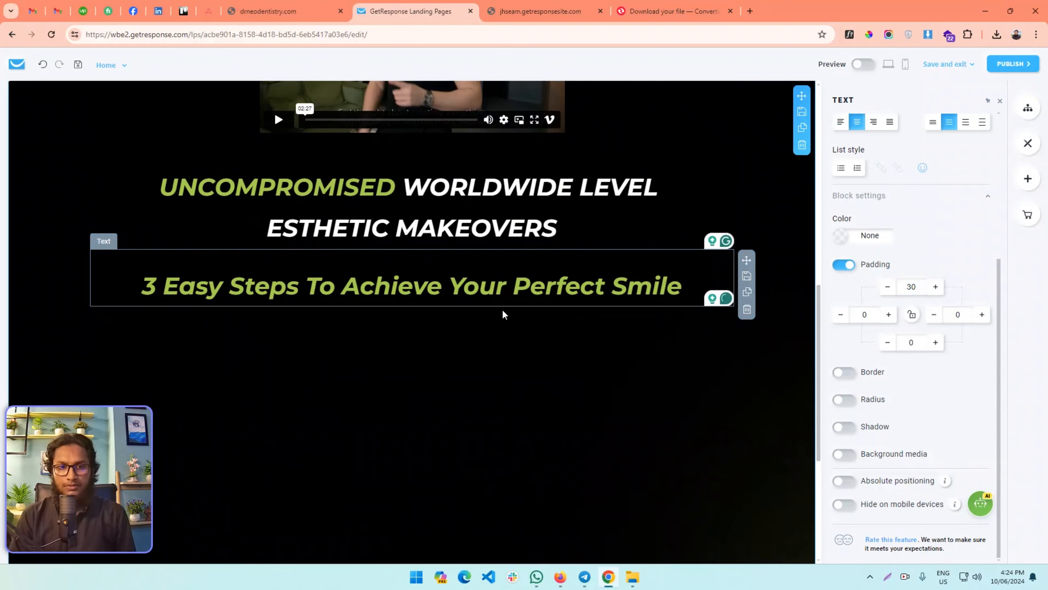
- On drneodentistry.com, check which words of the "3 Easy Steps To Achieve Your Perfect Smile" heading are green
{"action": "left_click", "coordinate": [268, 11]}
{"action": "left_click", "coordinate": [376, 263]}
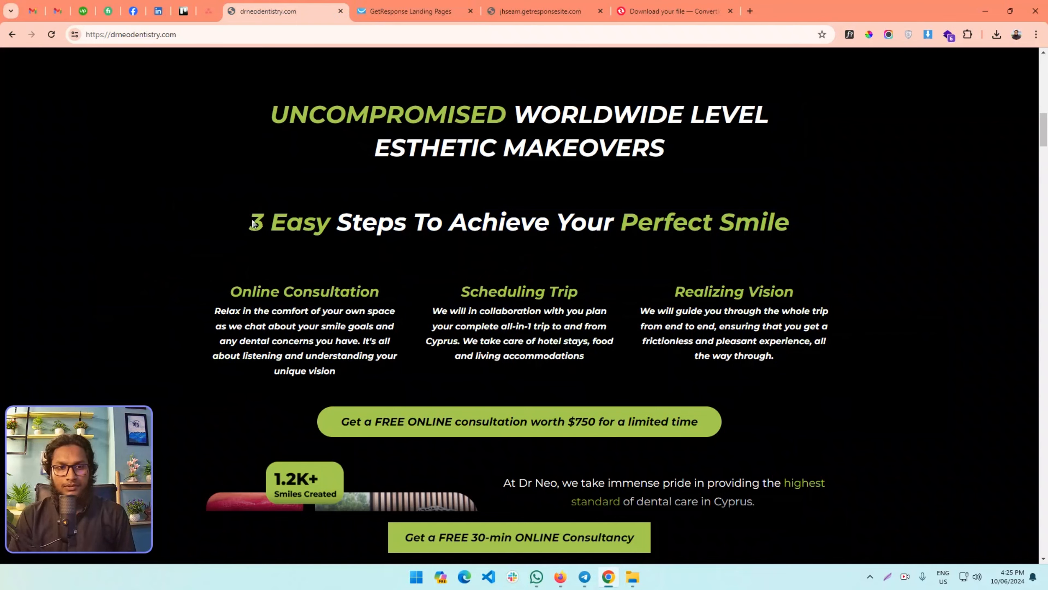
{"action": "left_click_drag", "start_coordinate": [253, 223], "coordinate": [328, 222]}
{"action": "left_click_drag", "start_coordinate": [640, 222], "coordinate": [638, 268]}
{"action": "left_click", "coordinate": [638, 268]}
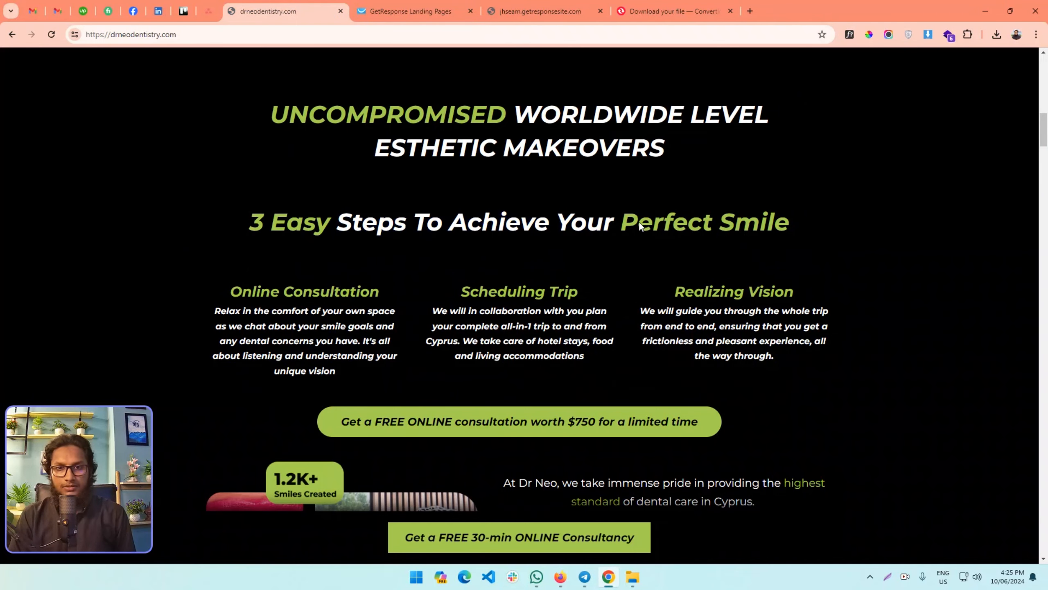
- In GetResponse, select "Steps To Achieve Your", try white #FFFFFF as the text block's color, and reset it to transparent #00000000
{"action": "left_click", "coordinate": [402, 8]}
{"action": "left_click_drag", "start_coordinate": [227, 295], "coordinate": [507, 291]}
{"action": "left_click", "coordinate": [844, 241]}
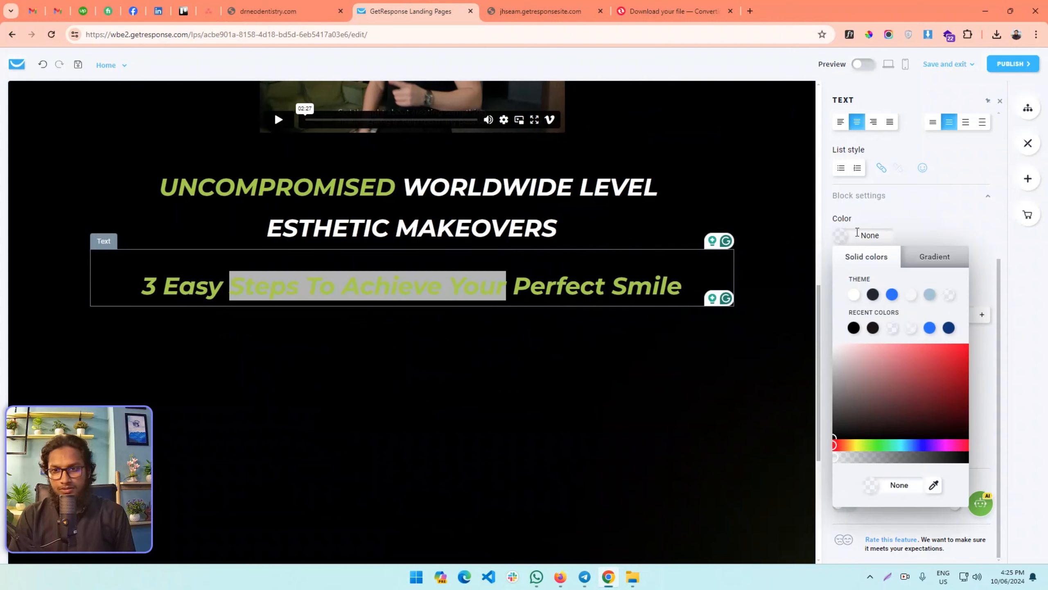
{"action": "left_click", "coordinate": [853, 294]}
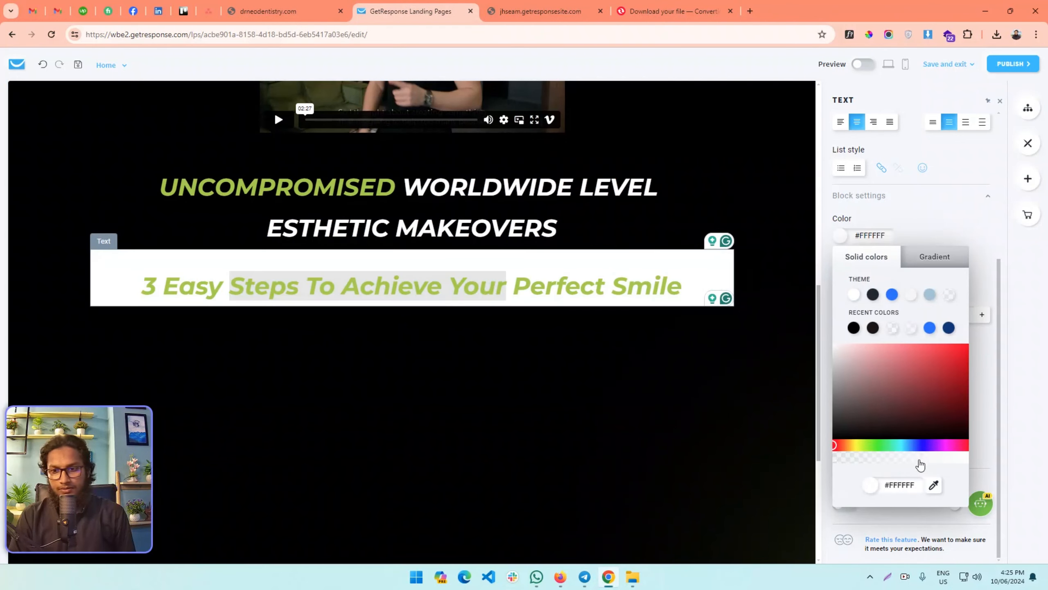
{"action": "left_click", "coordinate": [892, 328]}
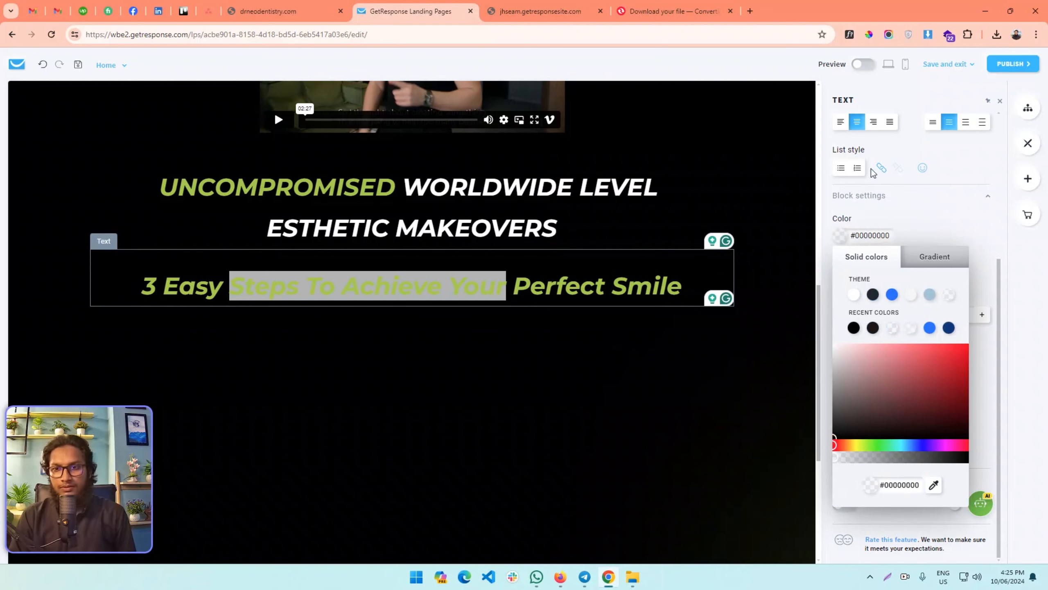
{"action": "left_click", "coordinate": [936, 234]}
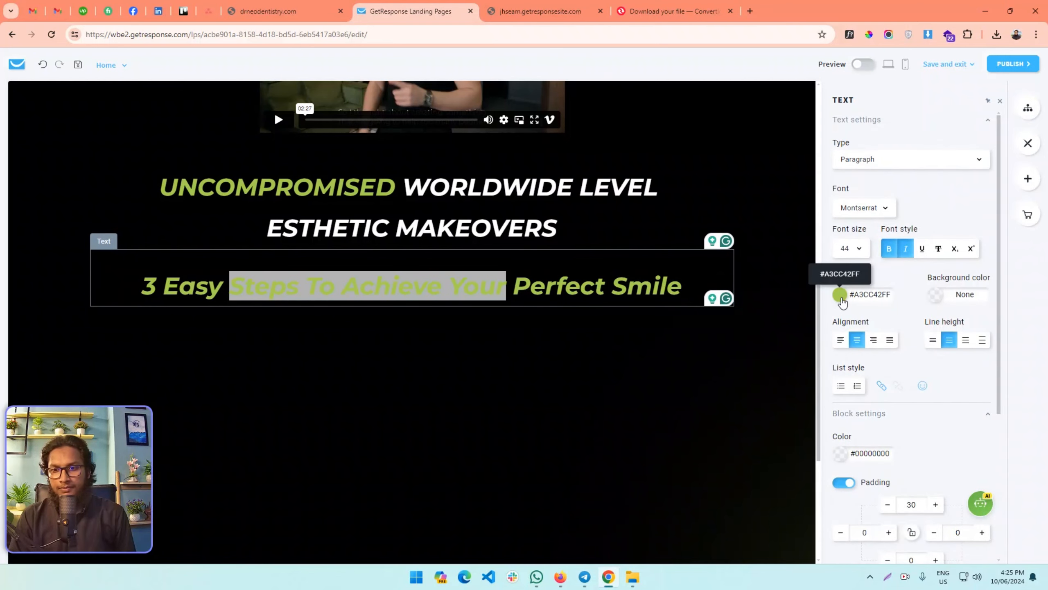
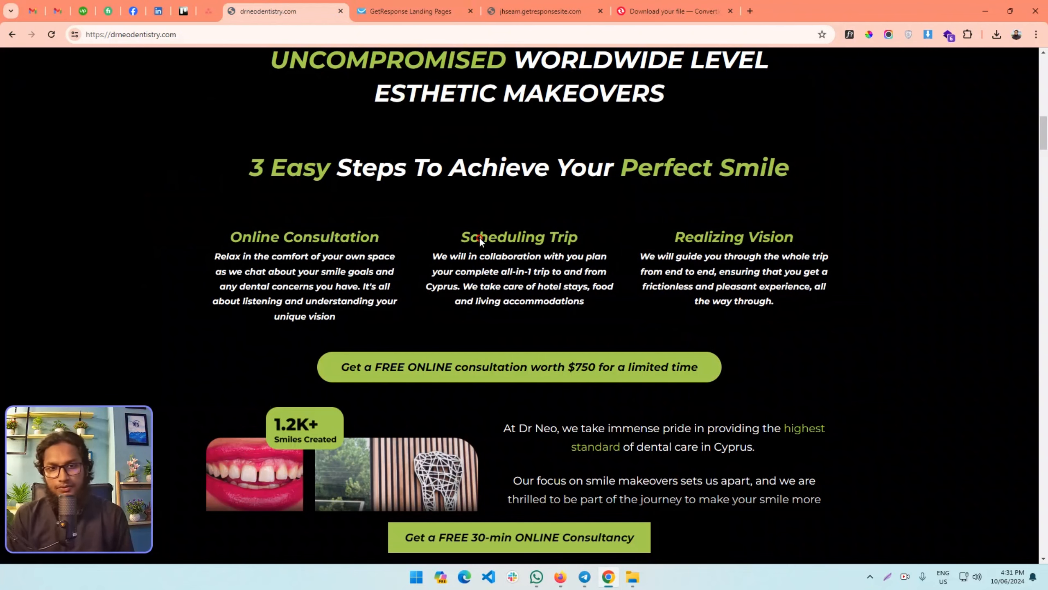
- On drneodentistry.com, check what follows the three-column section under the "3 Easy Steps" heading
{"action": "triple_click", "coordinate": [479, 237]}
{"action": "key", "text": "ctrl+Tab"}
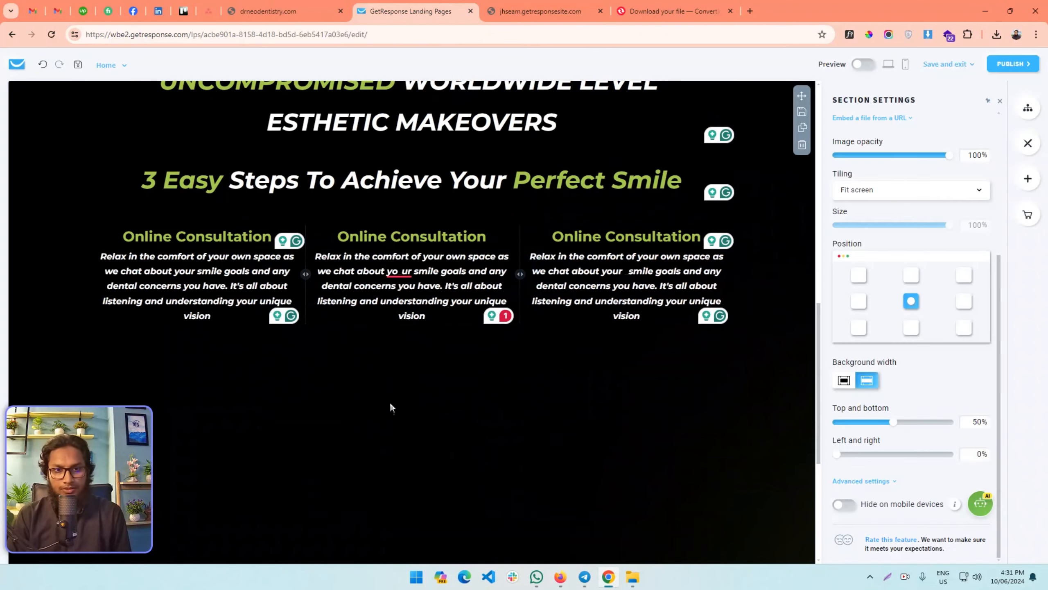
{"action": "key", "text": "ctrl+shift+Tab"}
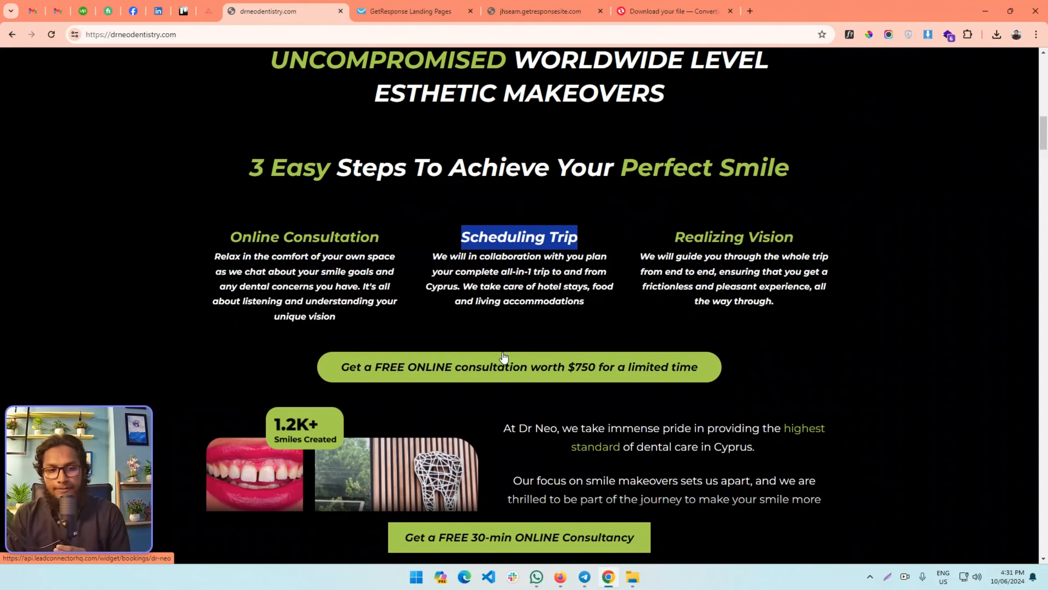
{"action": "scroll", "coordinate": [355, 363], "scroll_direction": "down", "scroll_amount": 3}
{"action": "key", "text": "ctrl+Tab"}
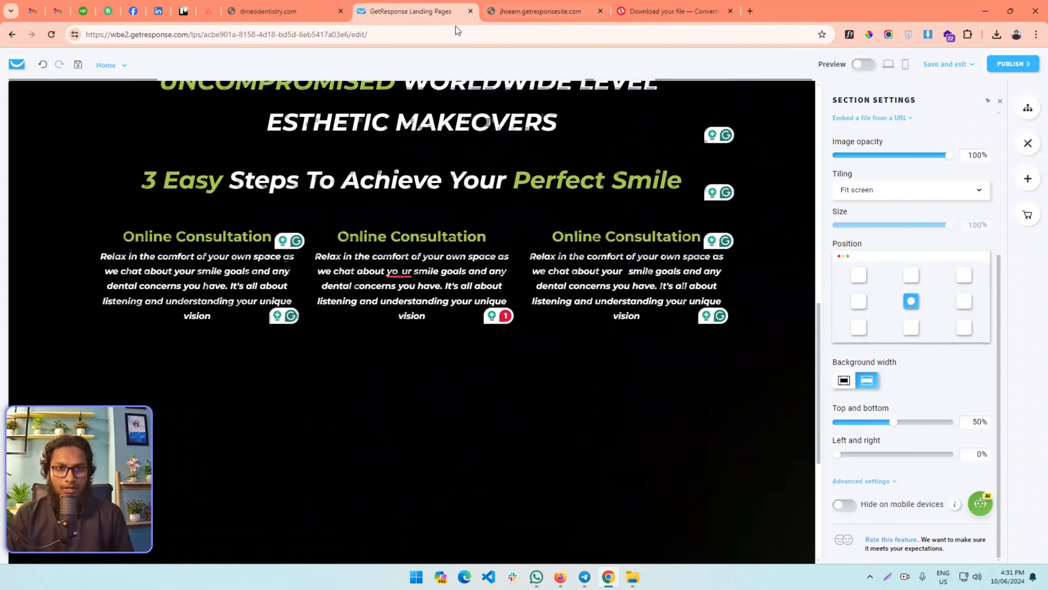
- In GetResponse, duplicate the green consultation button above the video and move the copy below the three text columns
{"action": "scroll", "coordinate": [522, 268], "scroll_direction": "up", "scroll_amount": 10}
{"action": "left_click", "coordinate": [668, 301]}
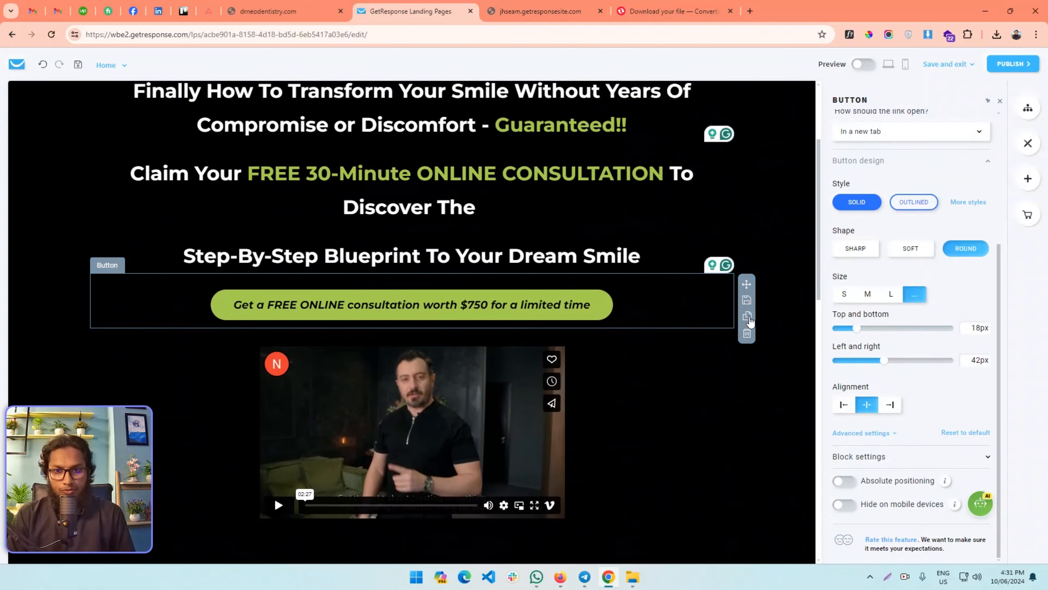
{"action": "left_click", "coordinate": [747, 317]}
{"action": "scroll", "coordinate": [661, 291], "scroll_direction": "down", "scroll_amount": 3}
{"action": "mouse_move", "coordinate": [662, 191]}
{"action": "left_mouse_down"}
{"action": "mouse_move", "coordinate": [648, 445]}
{"action": "mouse_move", "coordinate": [665, 198]}
{"action": "left_mouse_up"}
{"action": "left_click_drag", "start_coordinate": [746, 176], "coordinate": [681, 292]}
- Copy the button label from drneodentistry.com and set the new button's text to "Get a FREE ONLINE consultation worth $750 for a limited time"
{"action": "left_click", "coordinate": [297, 11]}
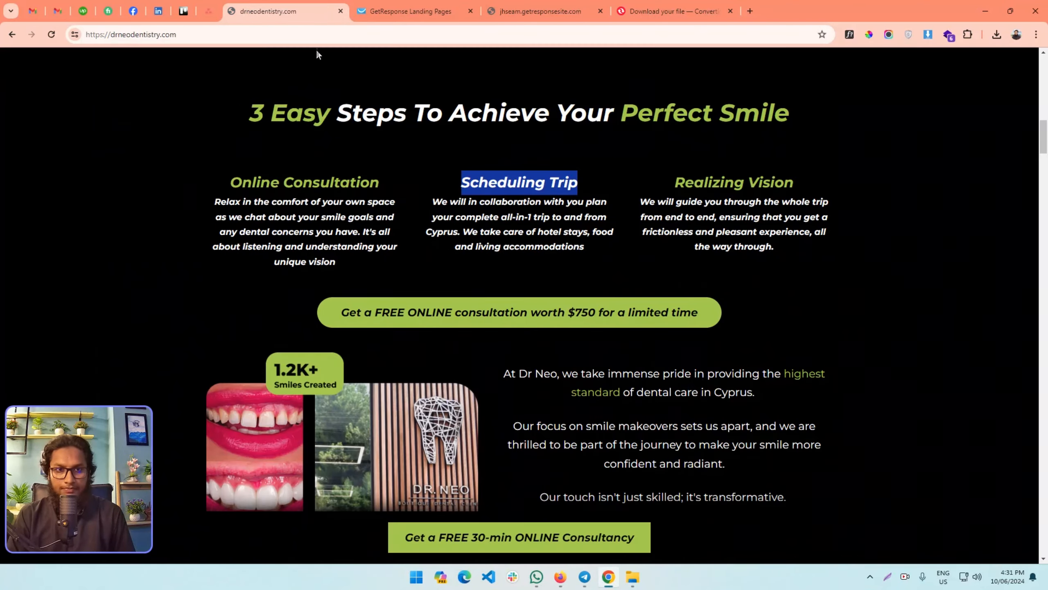
{"action": "left_click", "coordinate": [416, 318]}
{"action": "left_click", "coordinate": [470, 11]}
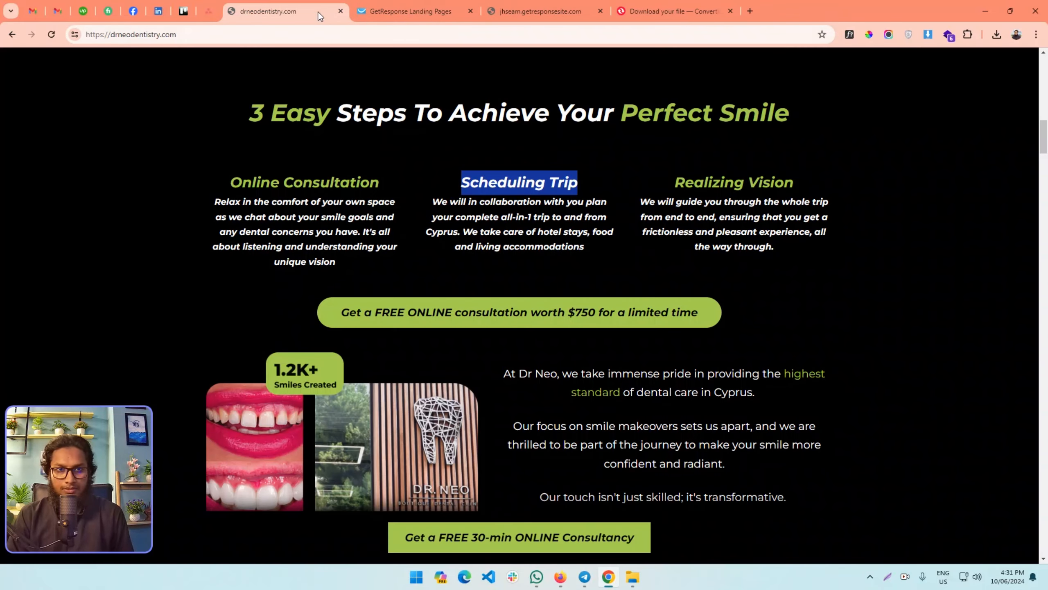
{"action": "left_click", "coordinate": [290, 302]}
{"action": "key", "text": "ctrl+Tab"}
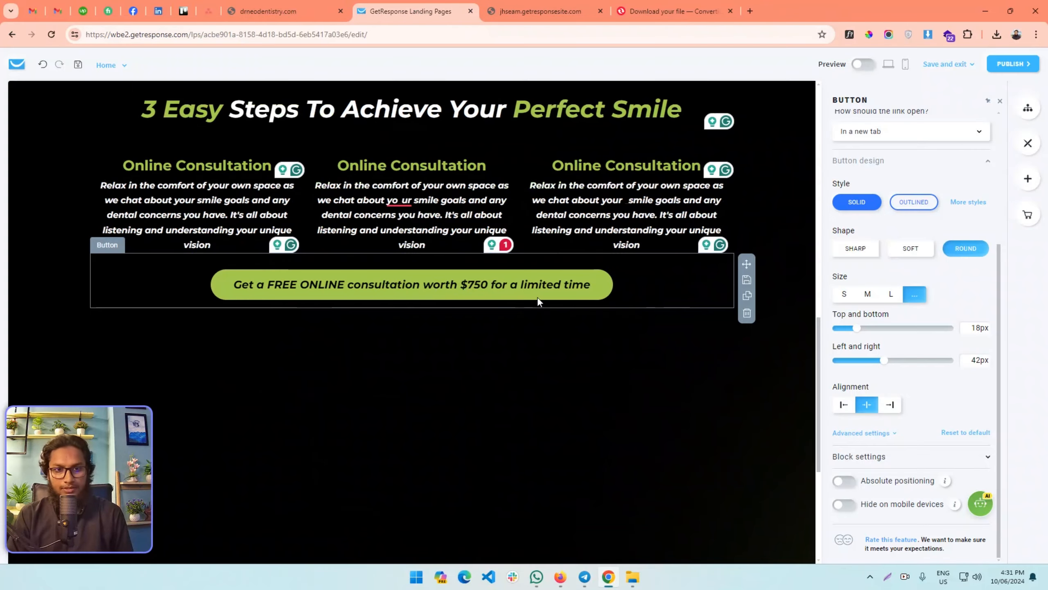
{"action": "scroll", "coordinate": [851, 188], "scroll_direction": "up", "scroll_amount": 5}
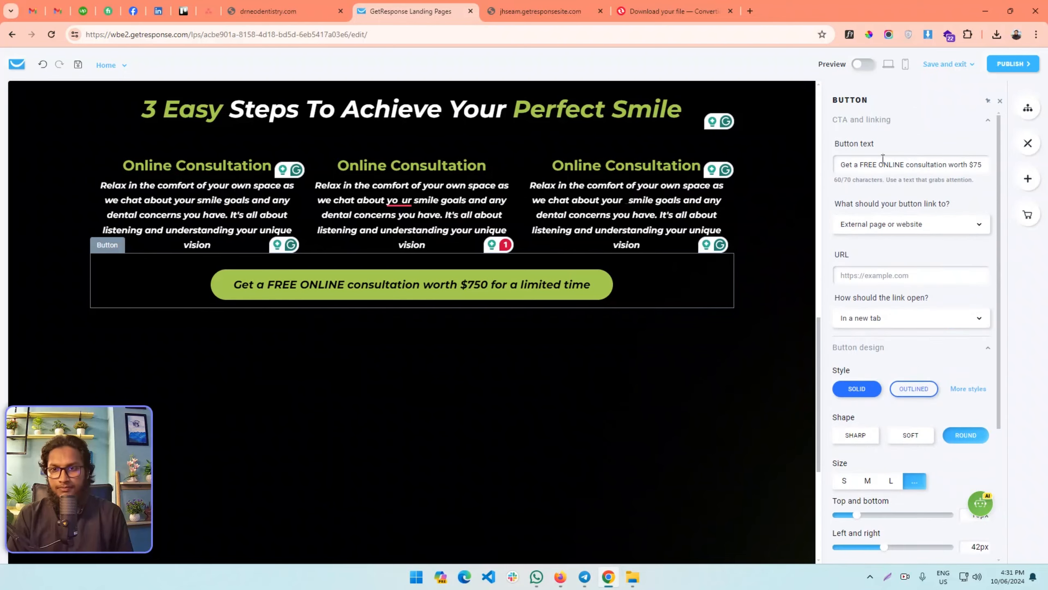
{"action": "key", "text": "ctrl+a"}
{"action": "type", "text": "Get a FREE ONLINE consultation worth $750 for a limited time"}
{"action": "left_click", "coordinate": [544, 412]}
- On drneodentistry.com, copy all the paragraphs beside the clinic image collage, from "At Dr Neo" to "precise smile just for you."
{"action": "left_click", "coordinate": [288, 7]}
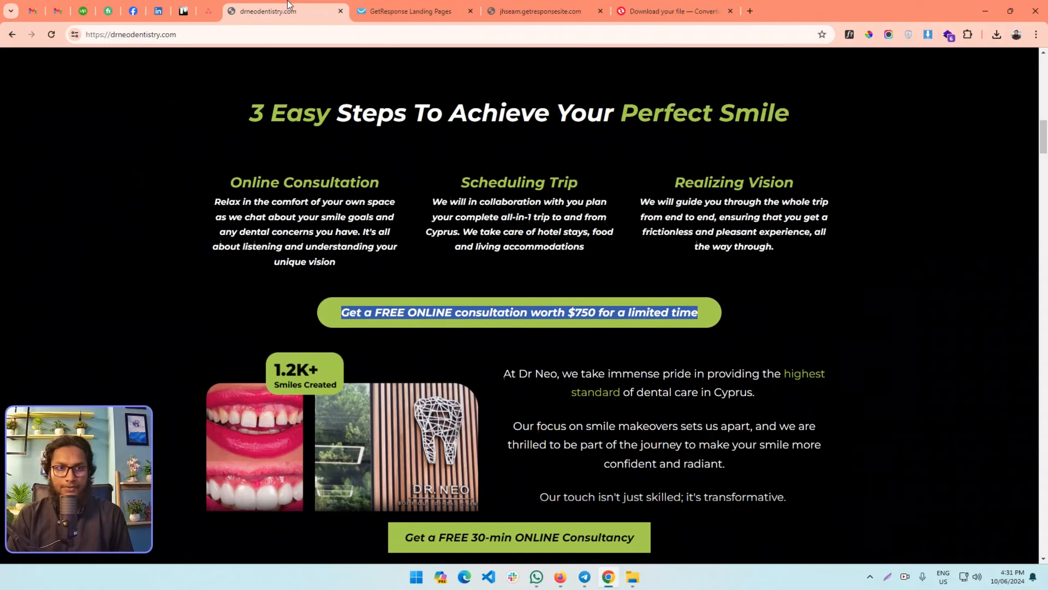
{"action": "scroll", "coordinate": [502, 373], "scroll_direction": "down", "scroll_amount": 3}
{"action": "scroll", "coordinate": [503, 374], "scroll_direction": "down", "scroll_amount": 6}
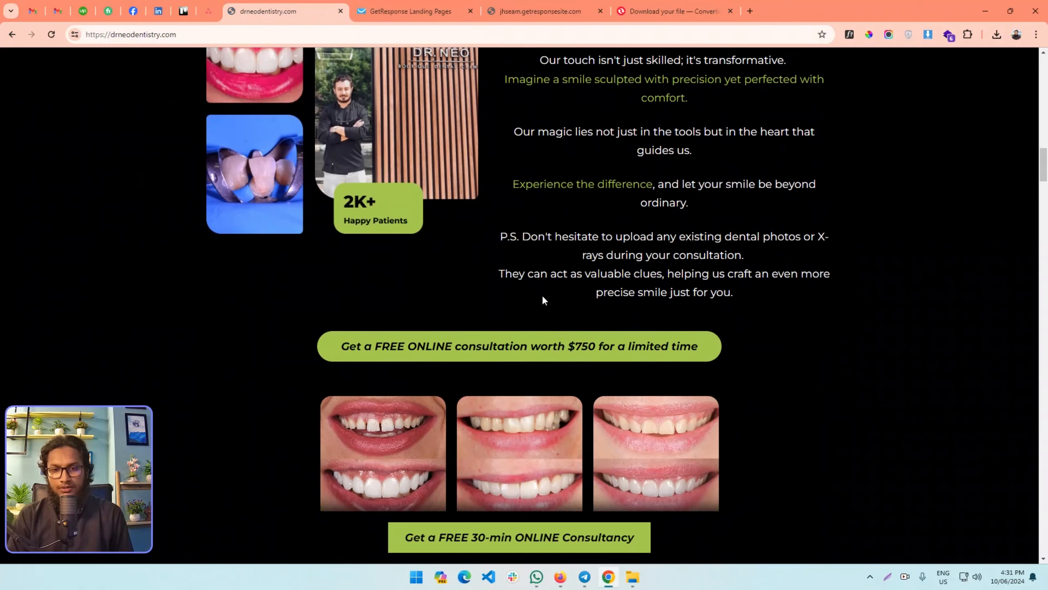
{"action": "scroll", "coordinate": [542, 295], "scroll_direction": "up", "scroll_amount": 3}
{"action": "scroll", "coordinate": [542, 295], "scroll_direction": "up", "scroll_amount": 2}
{"action": "left_click_drag", "start_coordinate": [504, 210], "coordinate": [742, 454]}
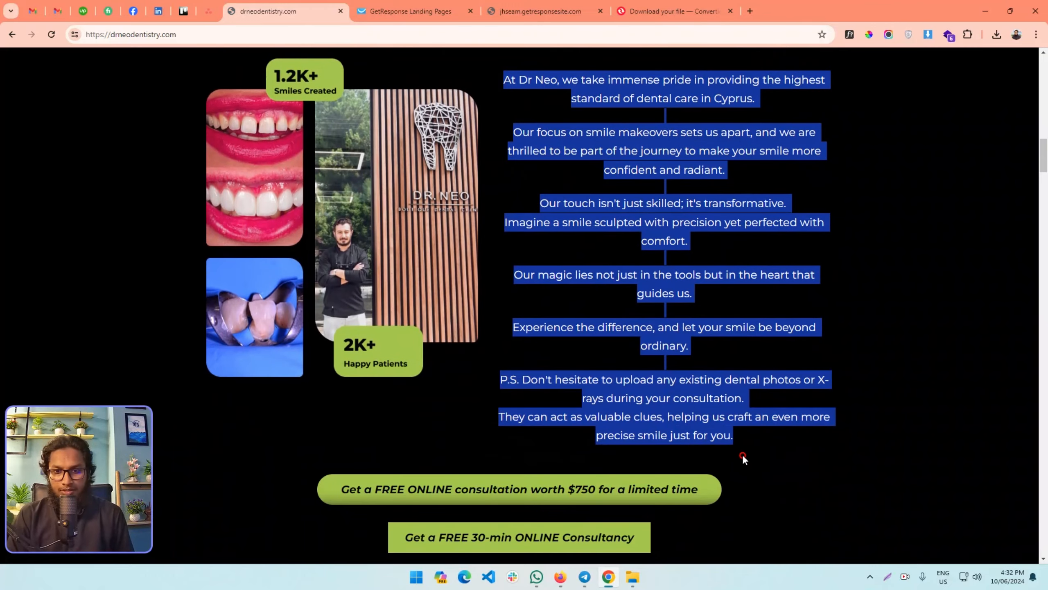
{"action": "right_click", "coordinate": [707, 395]}
{"action": "left_click", "coordinate": [738, 236]}
- In GetResponse, add an image below the new button, using the stored clinic collage with "1.2K+ Smiles Created" and "2K+ Happy Patients"
{"action": "left_click", "coordinate": [409, 11]}
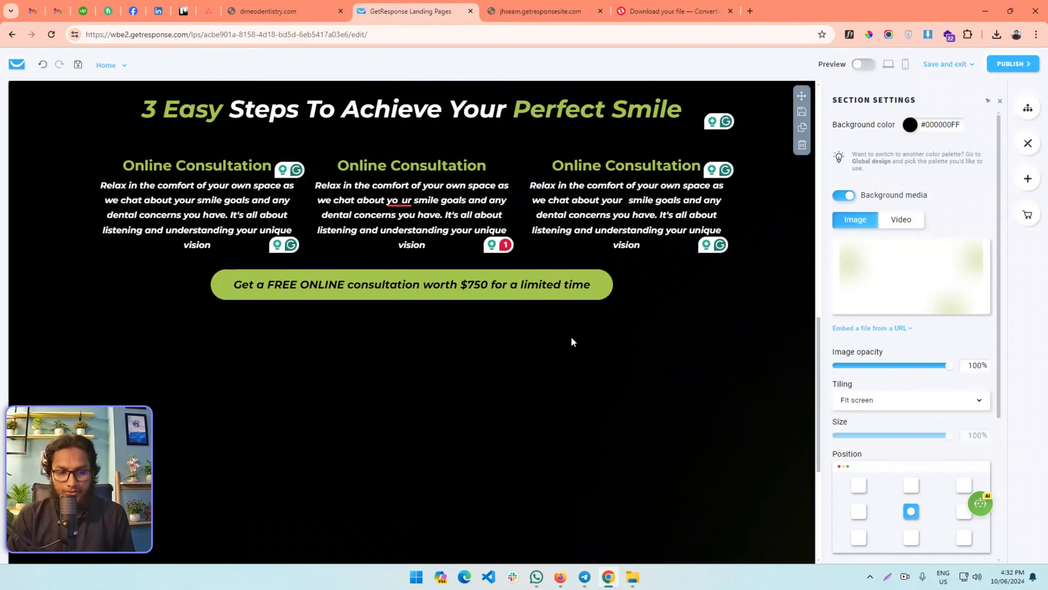
{"action": "scroll", "coordinate": [572, 339], "scroll_direction": "down", "scroll_amount": 4}
{"action": "left_click", "coordinate": [1028, 178]}
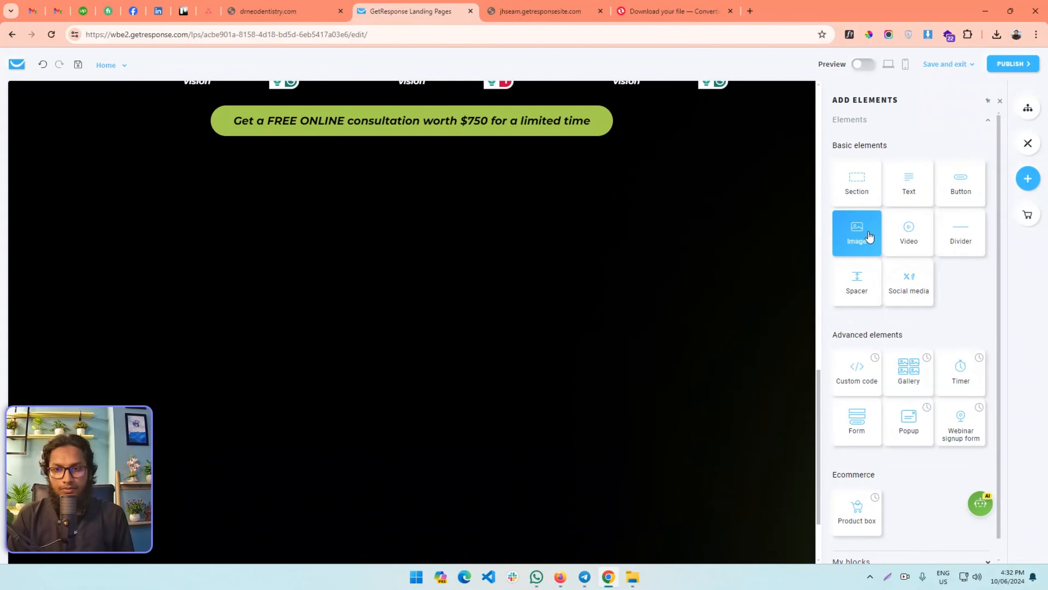
{"action": "left_click_drag", "start_coordinate": [869, 236], "coordinate": [391, 229]}
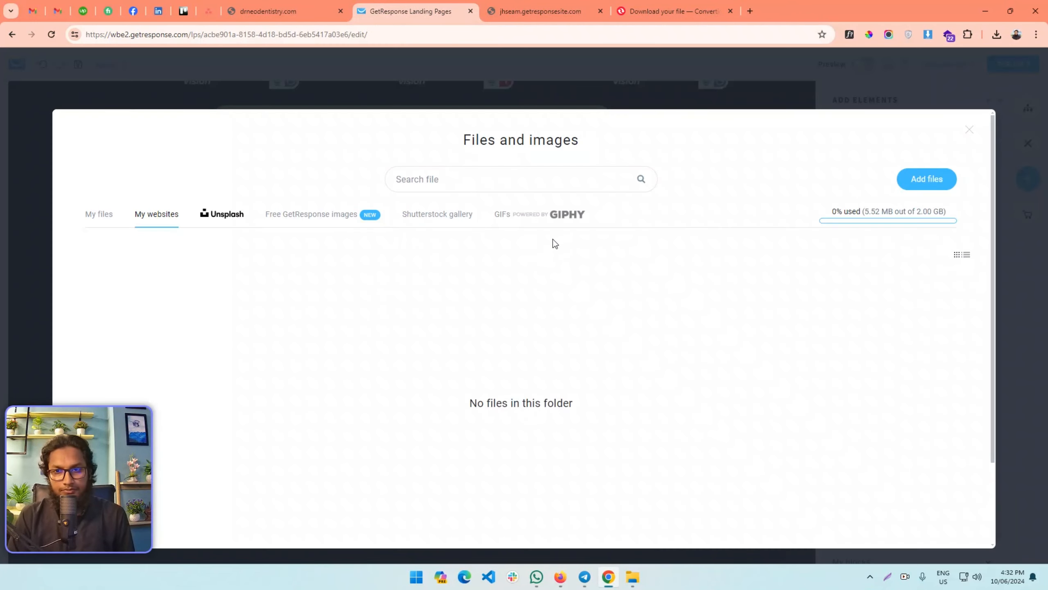
{"action": "scroll", "coordinate": [688, 386], "scroll_direction": "down", "scroll_amount": 14}
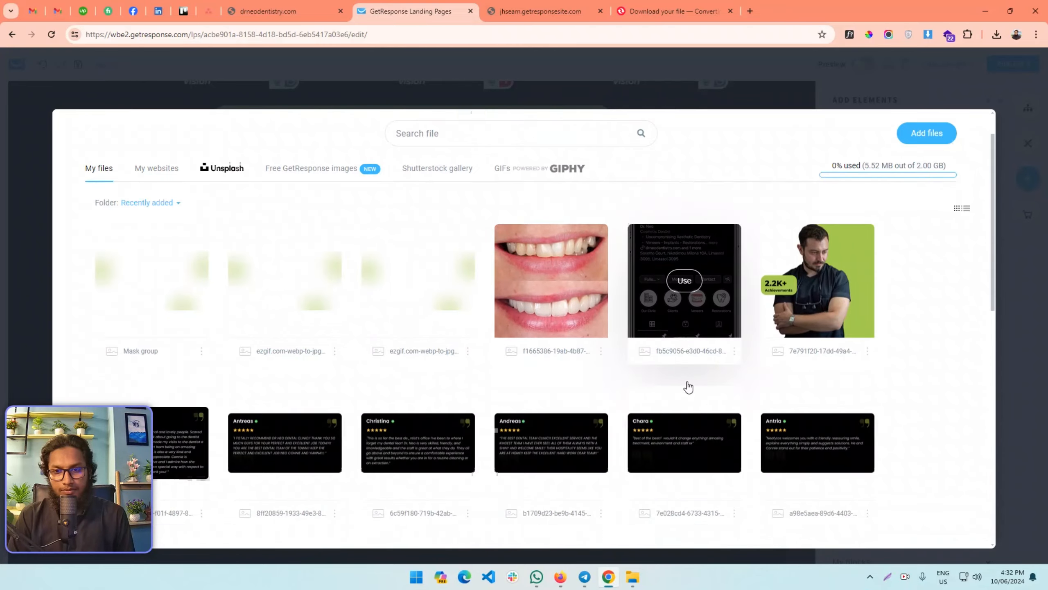
{"action": "left_click", "coordinate": [151, 374]}
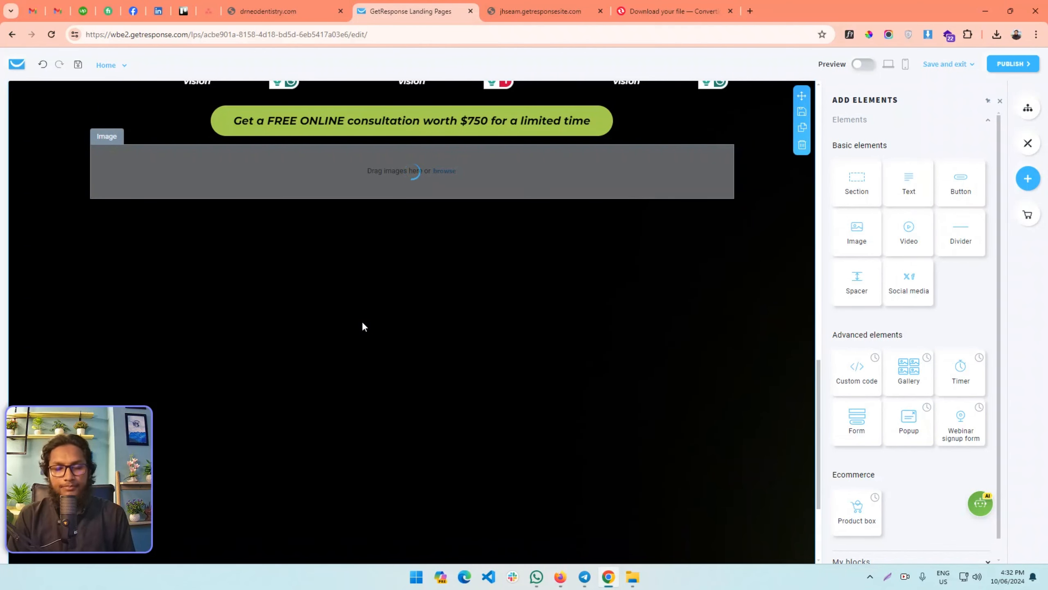
- On drneodentistry.com, examine how the collage and the paragraphs beside it are laid out and colored
{"action": "left_click", "coordinate": [297, 5]}
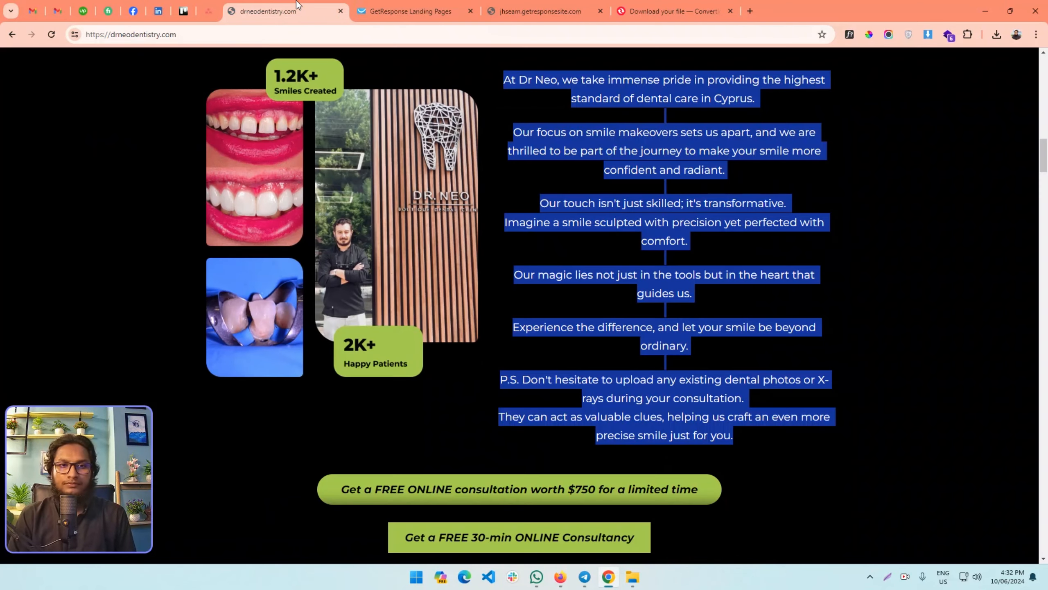
{"action": "scroll", "coordinate": [621, 205], "scroll_direction": "up", "scroll_amount": 1}
{"action": "left_click", "coordinate": [616, 196]}
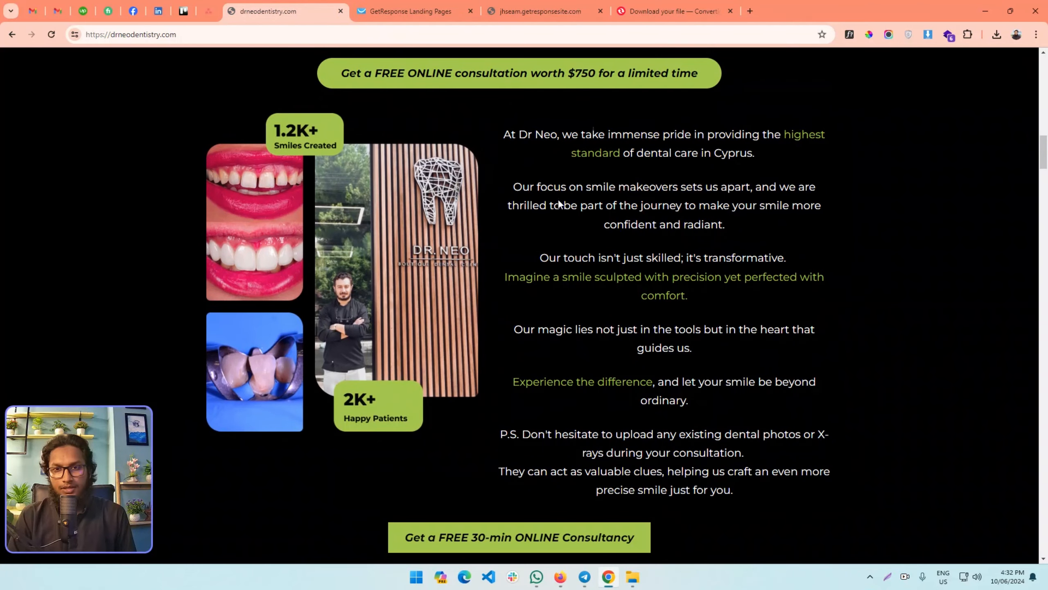
{"action": "scroll", "coordinate": [606, 202], "scroll_direction": "down", "scroll_amount": 1}
{"action": "scroll", "coordinate": [604, 202], "scroll_direction": "down", "scroll_amount": 1}
{"action": "scroll", "coordinate": [604, 204], "scroll_direction": "up", "scroll_amount": 1}
- In GetResponse, add a paragraph text block to the right of the collage and replace its text with the copied paragraphs
{"action": "left_click", "coordinate": [410, 11]}
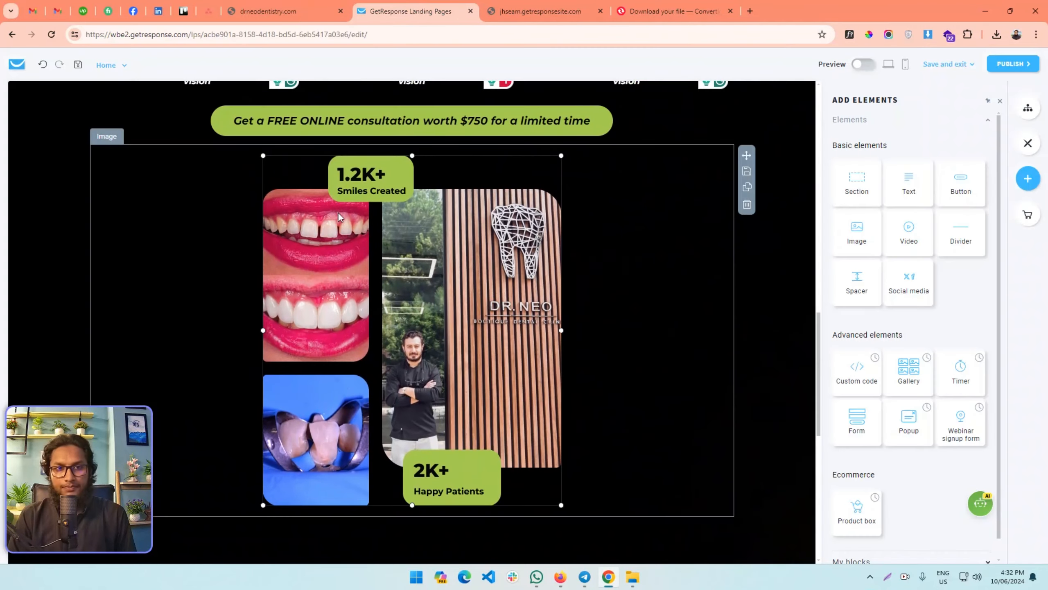
{"action": "left_click_drag", "start_coordinate": [908, 183], "coordinate": [723, 347]}
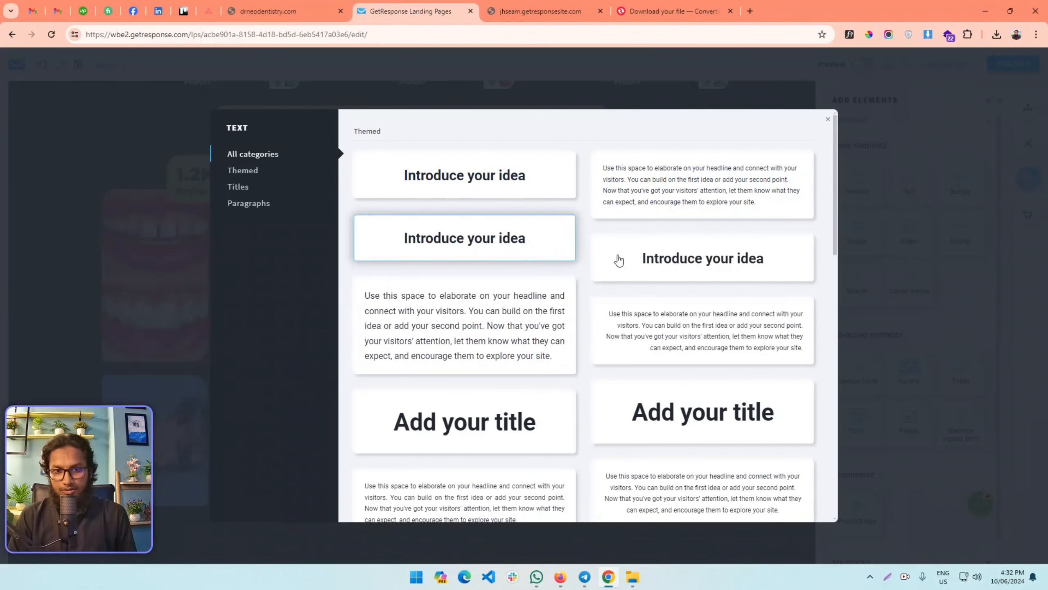
{"action": "left_click", "coordinate": [693, 171]}
{"action": "left_click", "coordinate": [560, 163]}
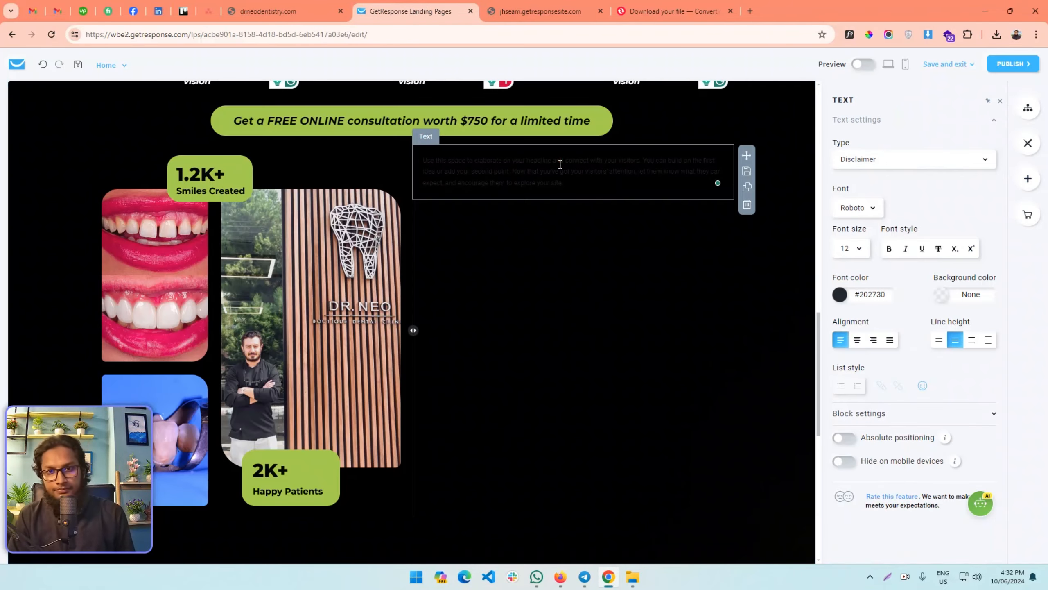
{"action": "key", "text": "ctrl+a"}
{"action": "key", "text": "ctrl+v"}
{"action": "key", "text": "ctrl+a"}
- Remove extra blank lines between the "At Dr Neo" and "Our focus on smile makeovers" paragraphs
{"action": "left_click", "coordinate": [534, 265]}
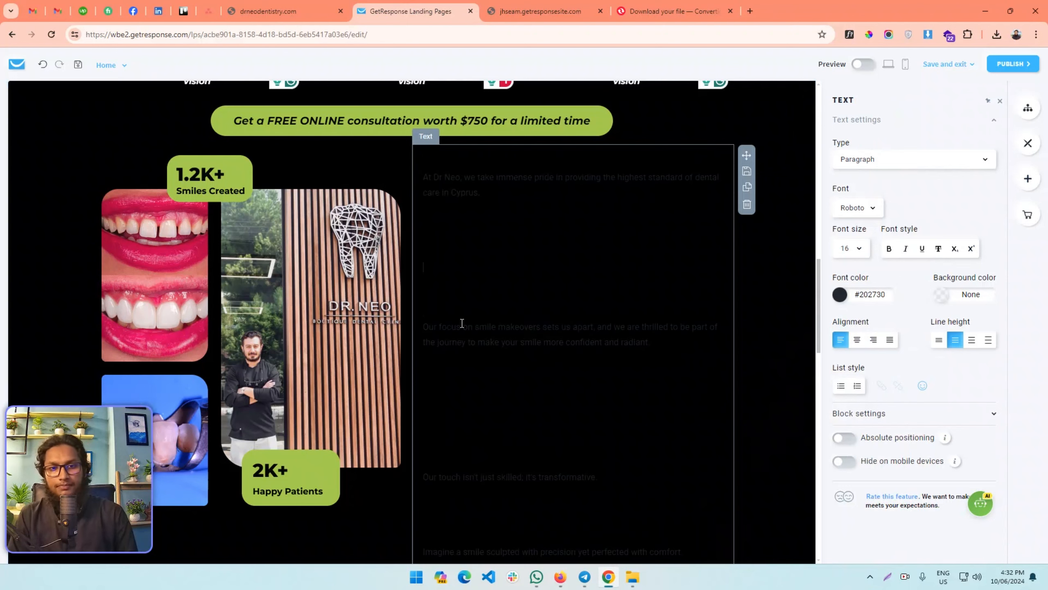
{"action": "key", "text": "BackSpace"}
{"action": "key", "text": "BackSpace"}
{"action": "key", "text": "BackSpace"}
{"action": "key", "text": "BackSpace"}
{"action": "key", "text": "BackSpace"}
- Set the font color of the entire text block beside the collage to white #FFFFFF
{"action": "key", "text": "ctrl+a"}
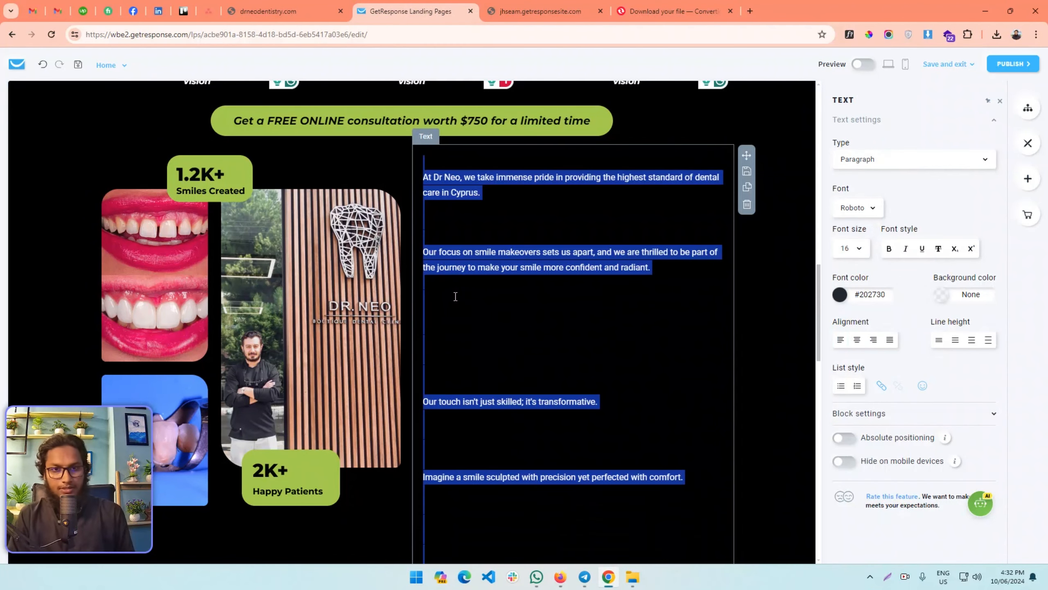
{"action": "left_click", "coordinate": [865, 289]}
{"action": "left_click", "coordinate": [715, 335]}
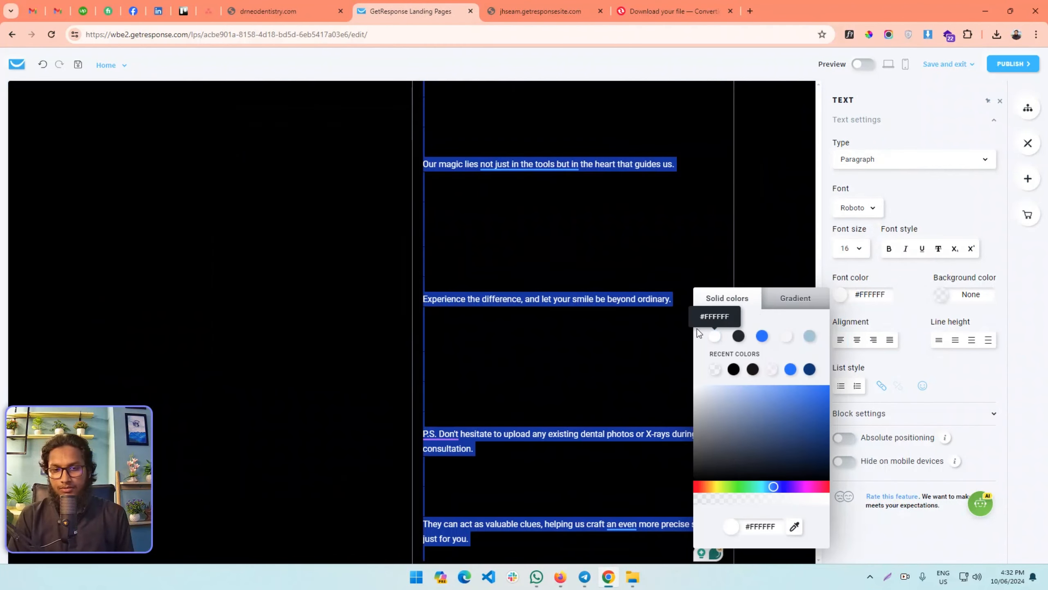
{"action": "left_click", "coordinate": [539, 249]}
- Remove the surplus blank lines above the "Our touch isn't just skilled" and "Our focus on smile makeovers" paragraphs
{"action": "scroll", "coordinate": [550, 269], "scroll_direction": "up", "scroll_amount": 10}
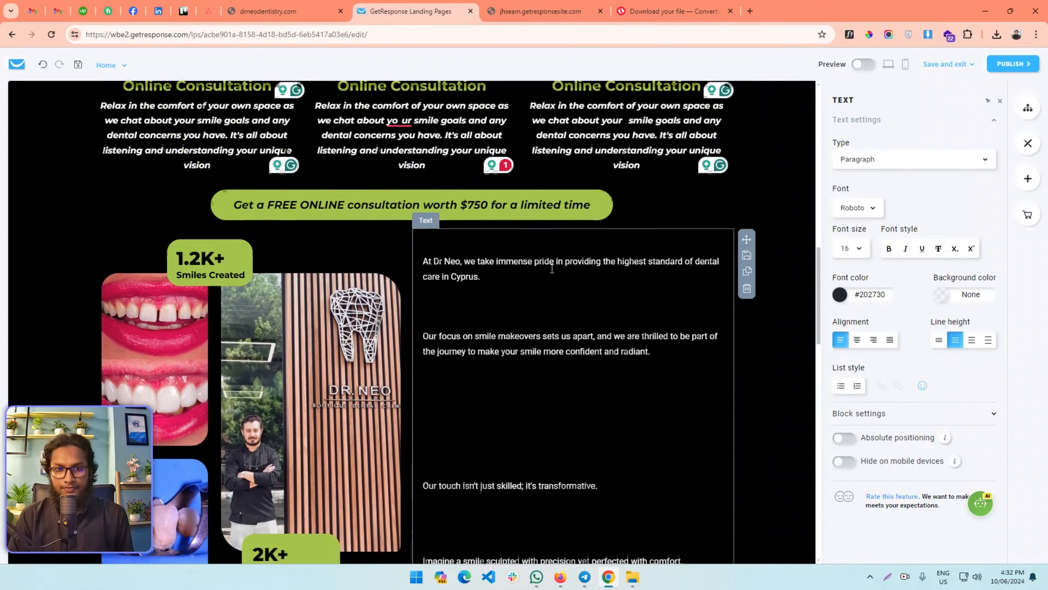
{"action": "left_click", "coordinate": [459, 432]}
{"action": "key", "text": "BackSpace"}
{"action": "key", "text": "BackSpace"}
{"action": "key", "text": "BackSpace"}
{"action": "key", "text": "BackSpace"}
{"action": "key", "text": "BackSpace"}
{"action": "key", "text": "BackSpace"}
{"action": "key", "text": "BackSpace"}
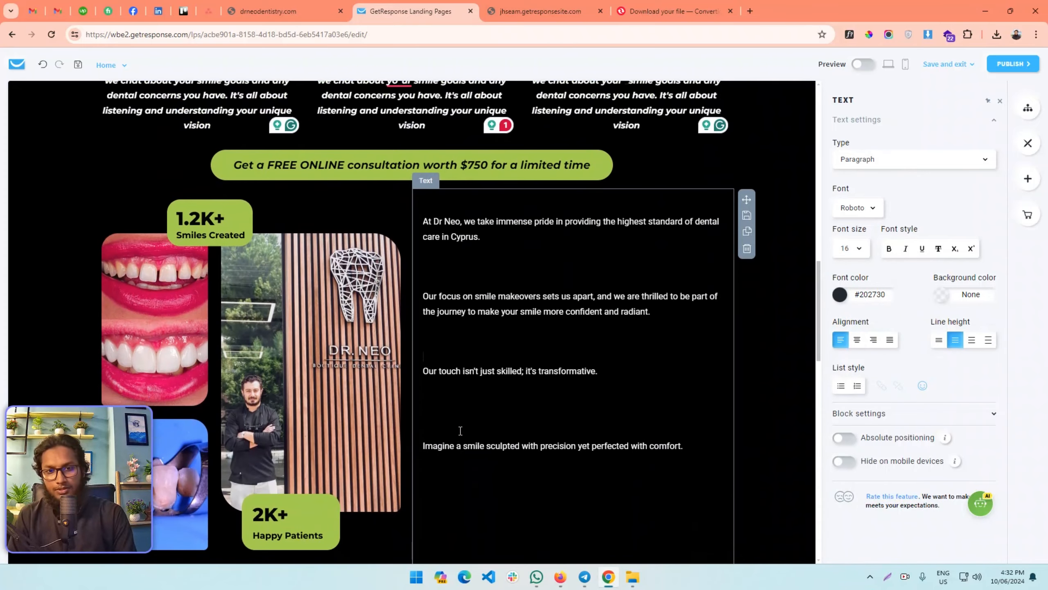
{"action": "left_click", "coordinate": [436, 285]}
{"action": "key", "text": "BackSpace"}
{"action": "key", "text": "BackSpace"}
{"action": "key", "text": "BackSpace"}
- Remove the surplus blank lines above the "Imagine a smile sculpted" and "Our magic lies" paragraphs
{"action": "left_click", "coordinate": [427, 351]}
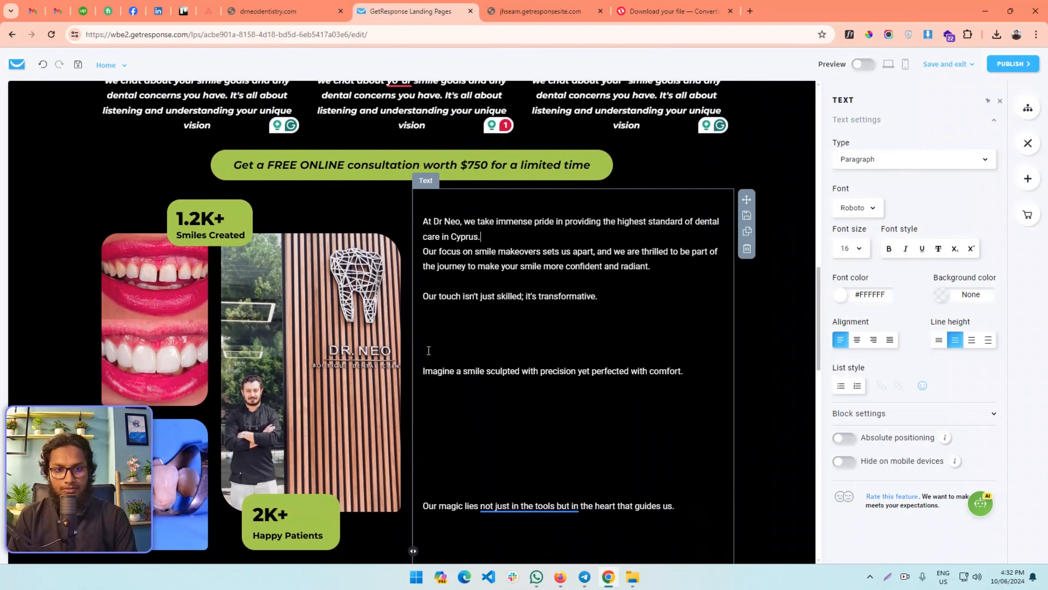
{"action": "key", "text": "BackSpace"}
{"action": "key", "text": "BackSpace"}
{"action": "key", "text": "BackSpace"}
{"action": "key", "text": "BackSpace"}
{"action": "left_click", "coordinate": [425, 434]}
{"action": "key", "text": "BackSpace"}
{"action": "key", "text": "BackSpace"}
{"action": "key", "text": "BackSpace"}
{"action": "key", "text": "BackSpace"}
{"action": "key", "text": "BackSpace"}
{"action": "key", "text": "BackSpace"}
{"action": "key", "text": "BackSpace"}
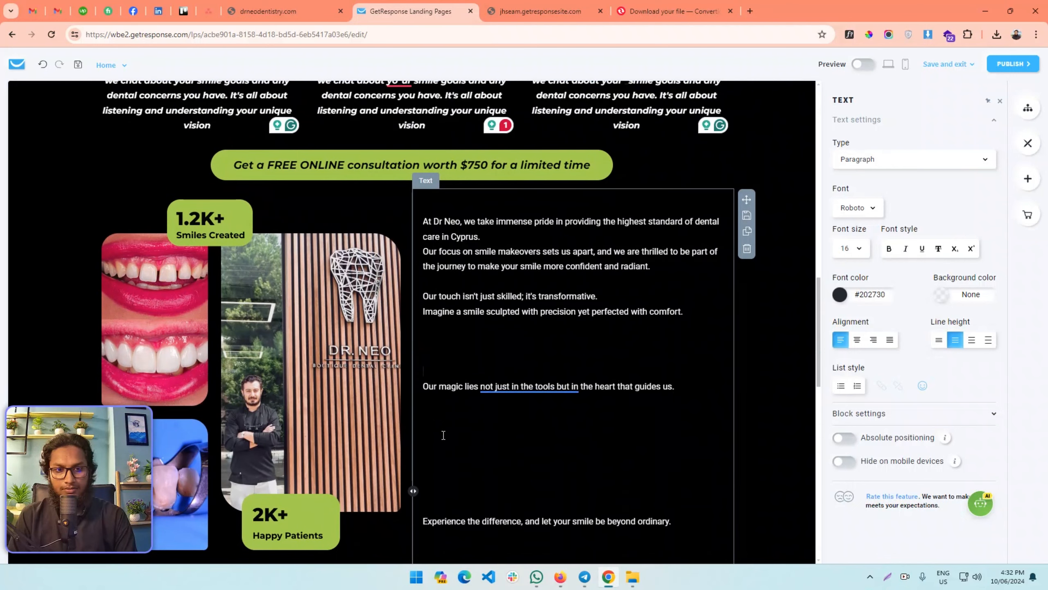
- Remove the surplus blank lines above the "Experience the difference" and "P.S. Don't hesitate" paragraphs
{"action": "left_click", "coordinate": [443, 467]}
{"action": "key", "text": "BackSpace"}
{"action": "key", "text": "BackSpace"}
{"action": "key", "text": "BackSpace"}
{"action": "key", "text": "BackSpace"}
{"action": "key", "text": "BackSpace"}
{"action": "key", "text": "BackSpace"}
{"action": "key", "text": "BackSpace"}
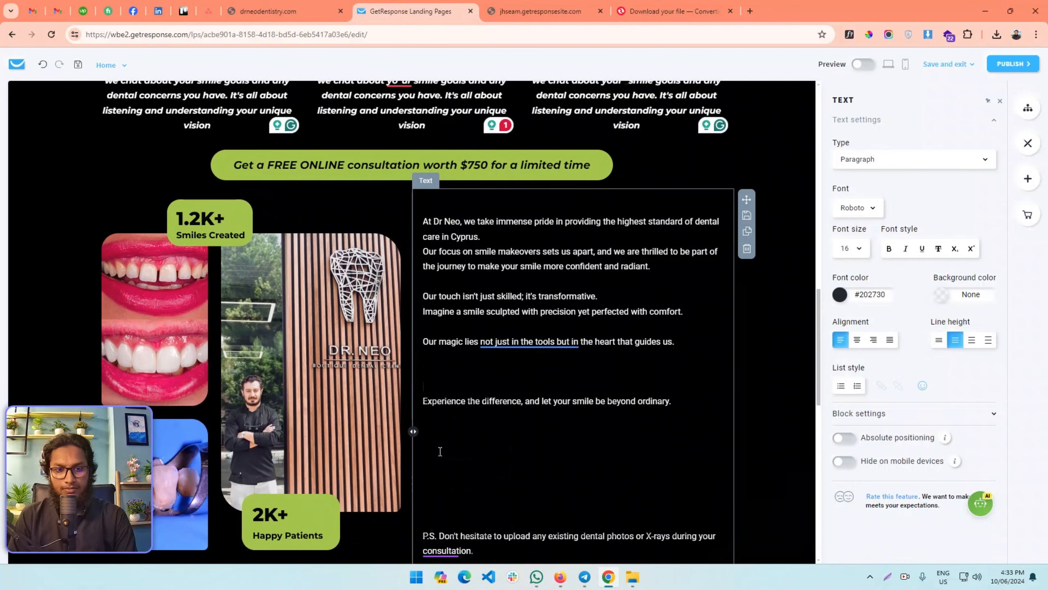
{"action": "left_click", "coordinate": [449, 486]}
{"action": "key", "text": "BackSpace"}
{"action": "key", "text": "BackSpace"}
{"action": "key", "text": "BackSpace"}
{"action": "key", "text": "BackSpace"}
{"action": "key", "text": "BackSpace"}
{"action": "key", "text": "BackSpace"}
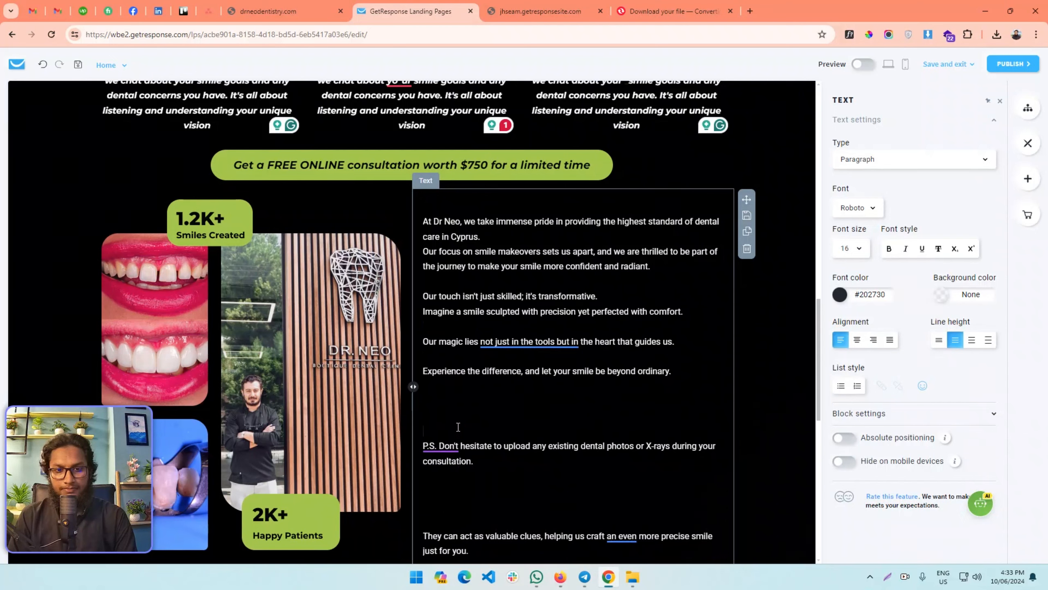
- Delete the empty line at the start of the text block, above "At Dr Neo"
{"action": "key", "text": "ctrl+a"}
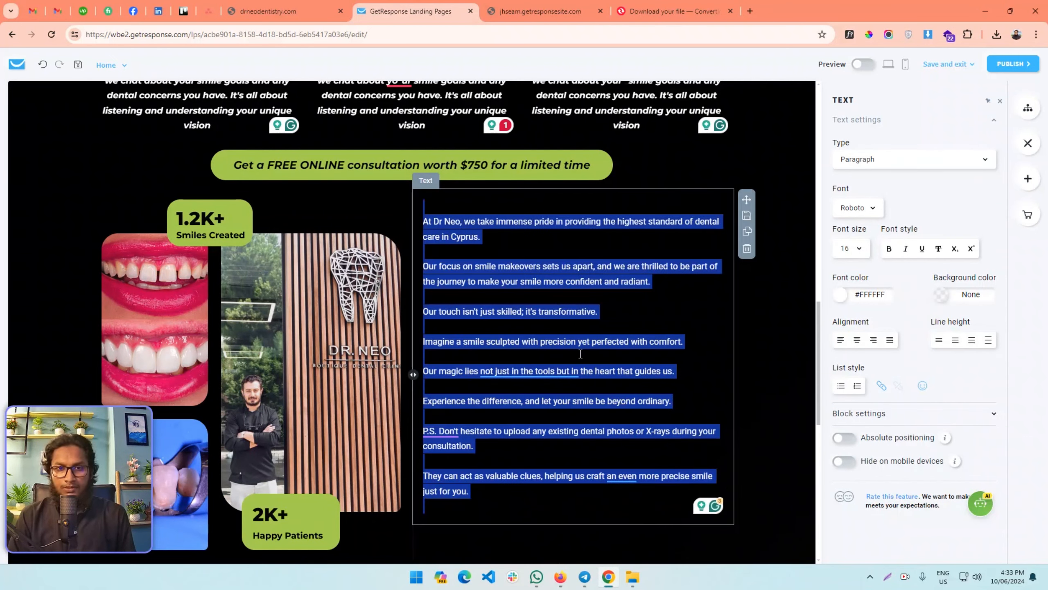
{"action": "left_click", "coordinate": [423, 224]}
{"action": "key", "text": "BackSpace"}
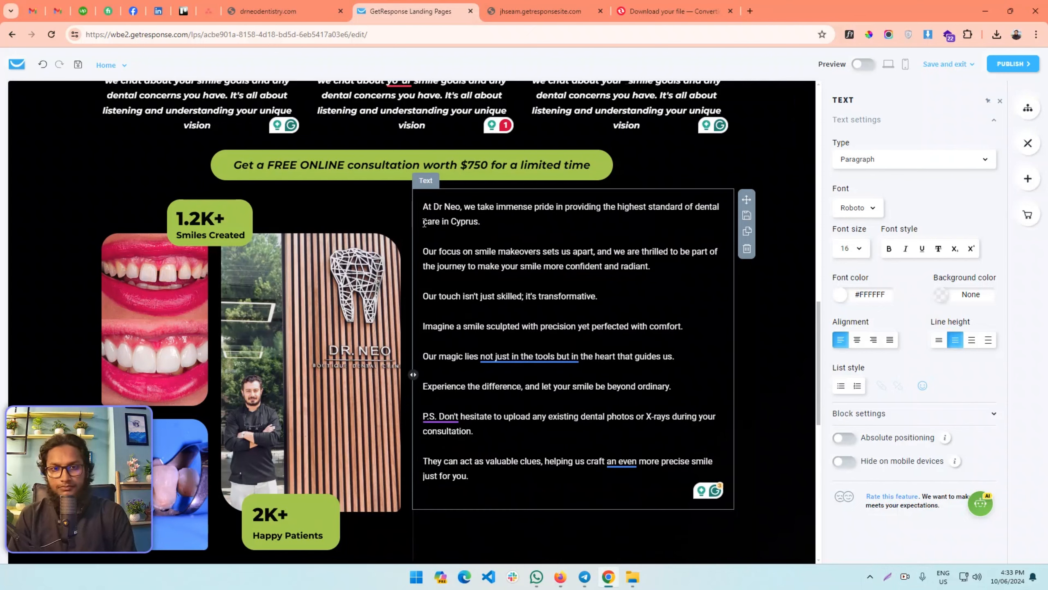
- Center all the text in the block beside the collage and set its font size to 20
{"action": "key", "text": "ctrl+a"}
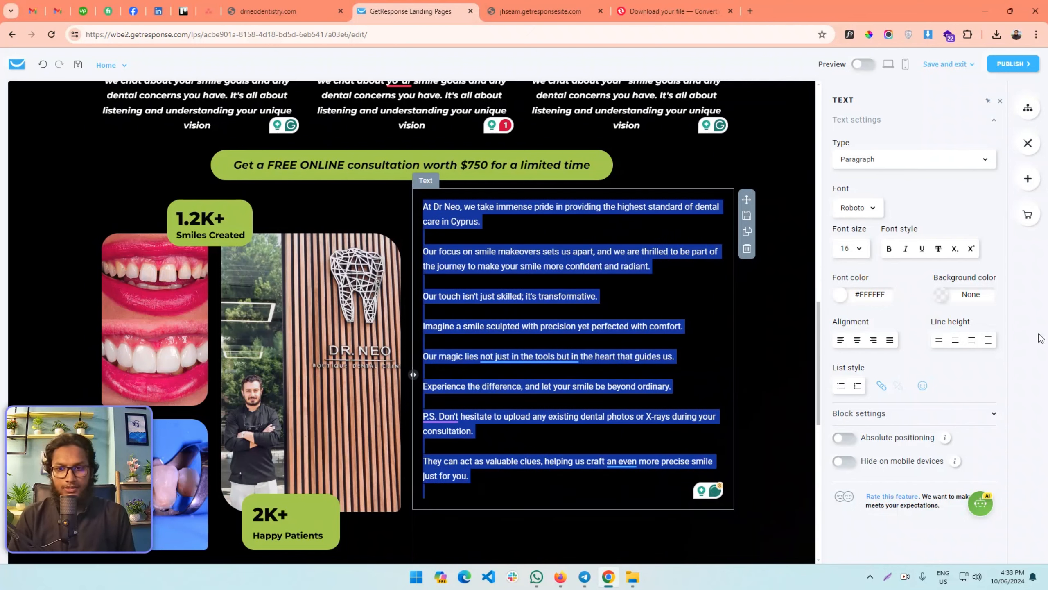
{"action": "left_click", "coordinate": [857, 340]}
{"action": "left_click", "coordinate": [859, 249]}
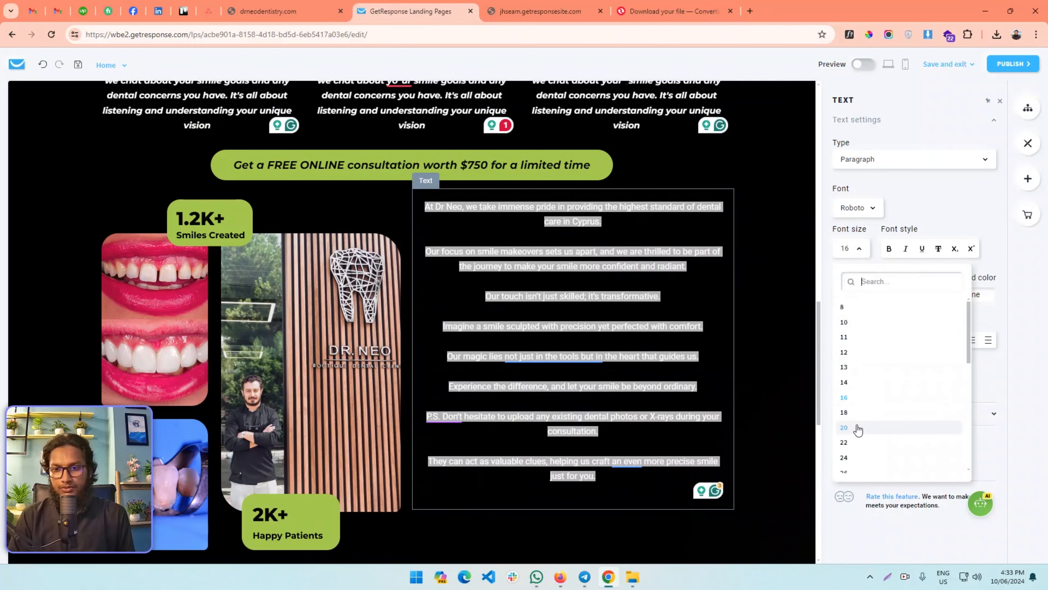
{"action": "left_click", "coordinate": [858, 443]}
- On drneodentistry.com, inspect the font of the "At Dr Neo" paragraph, and return to the GetResponse text block
{"action": "key", "text": "ctrl+shift+Tab"}
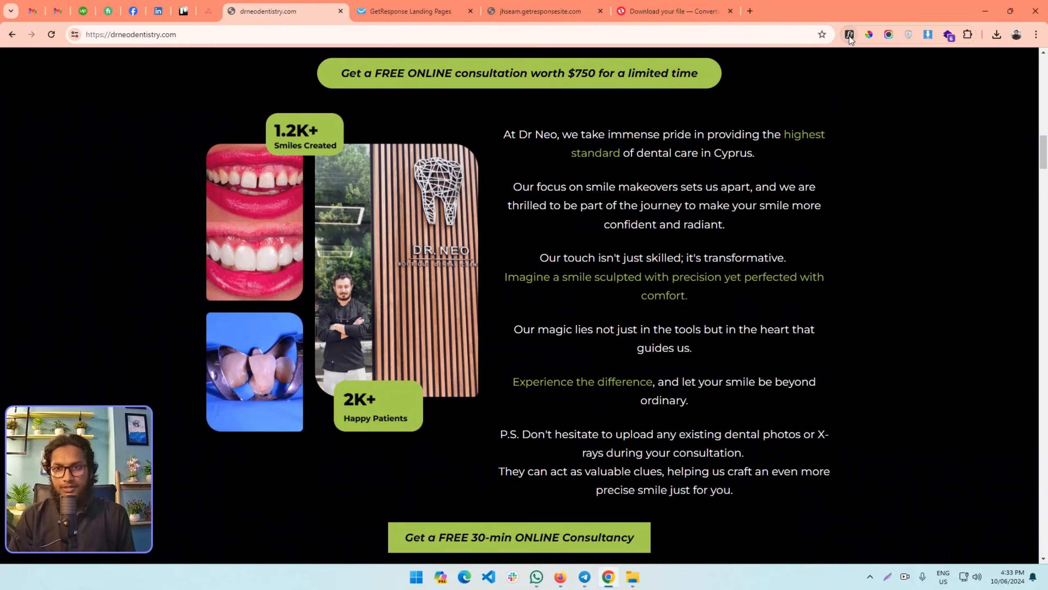
{"action": "left_click", "coordinate": [679, 142]}
{"action": "left_click", "coordinate": [1003, 65]}
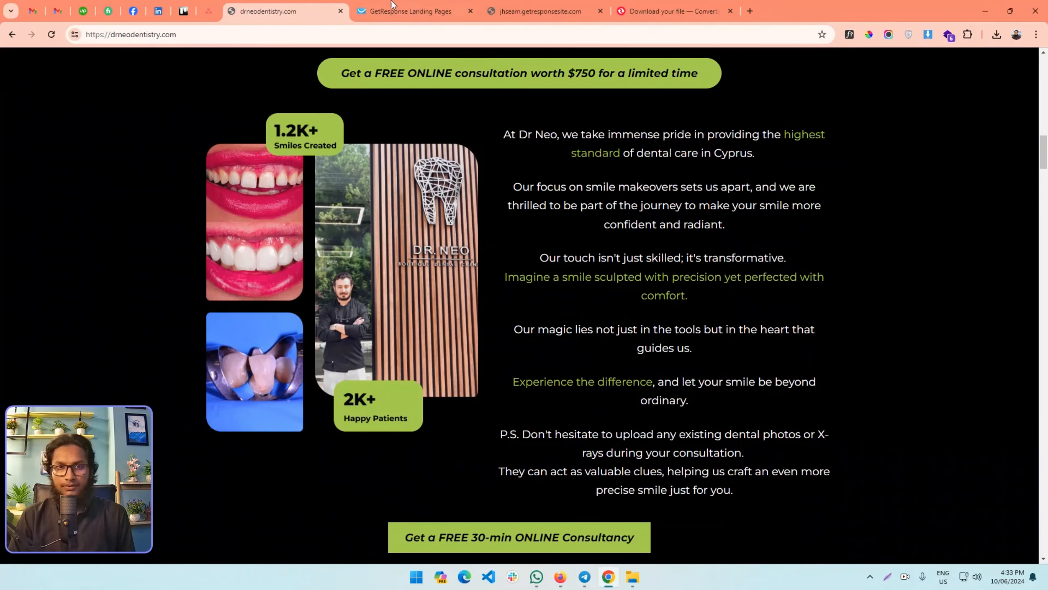
{"action": "left_click", "coordinate": [410, 11]}
{"action": "scroll", "coordinate": [617, 296], "scroll_direction": "up", "scroll_amount": 1}
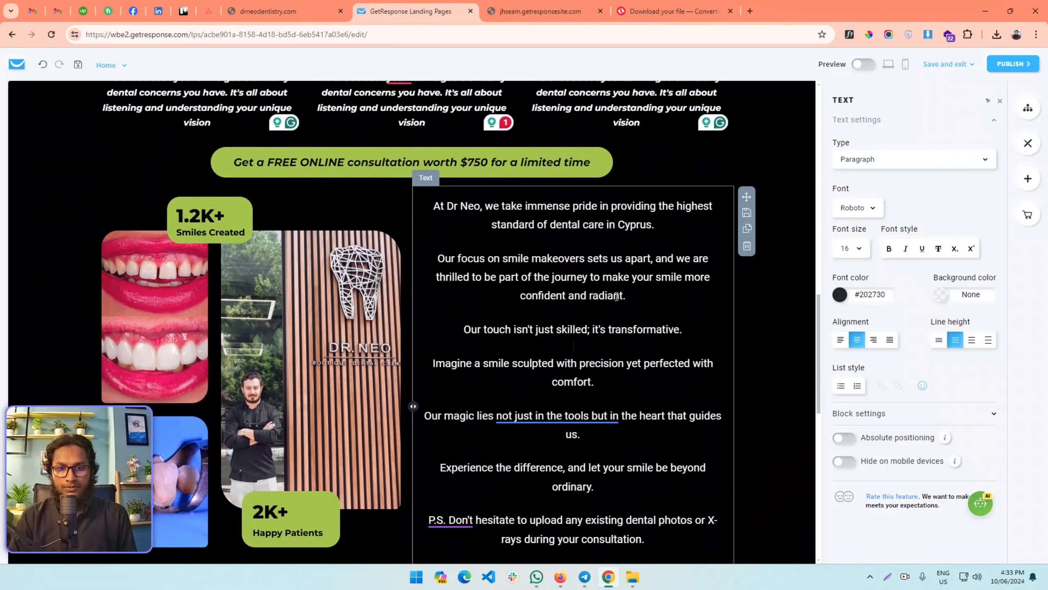
- Change the font of all the text in the block beside the clinic photos to Montserrat, matching the reference site
{"action": "scroll", "coordinate": [578, 322], "scroll_direction": "down", "scroll_amount": 5}
{"action": "scroll", "coordinate": [580, 322], "scroll_direction": "up", "scroll_amount": 5}
{"action": "left_click", "coordinate": [276, 5]}
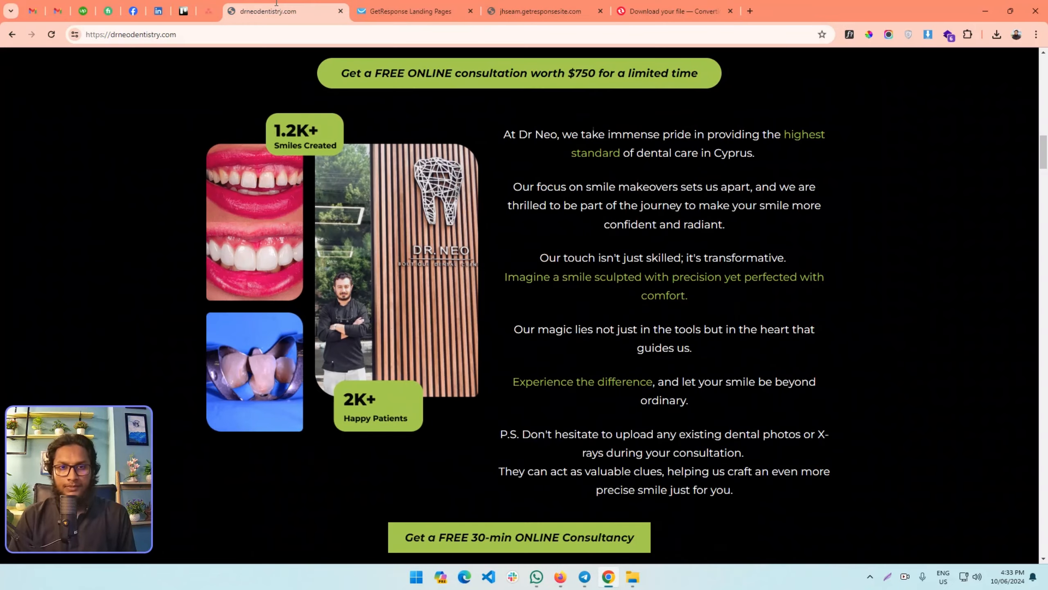
{"action": "left_click", "coordinate": [398, 5]}
{"action": "key", "text": "ctrl+a"}
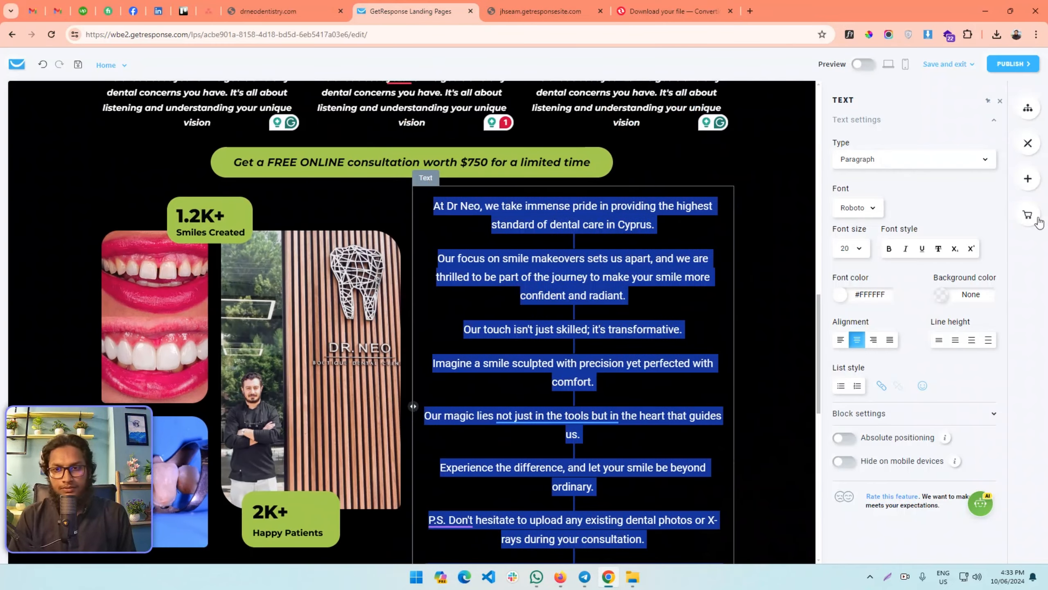
{"action": "left_click", "coordinate": [862, 207]}
{"action": "type", "text": "monts"}
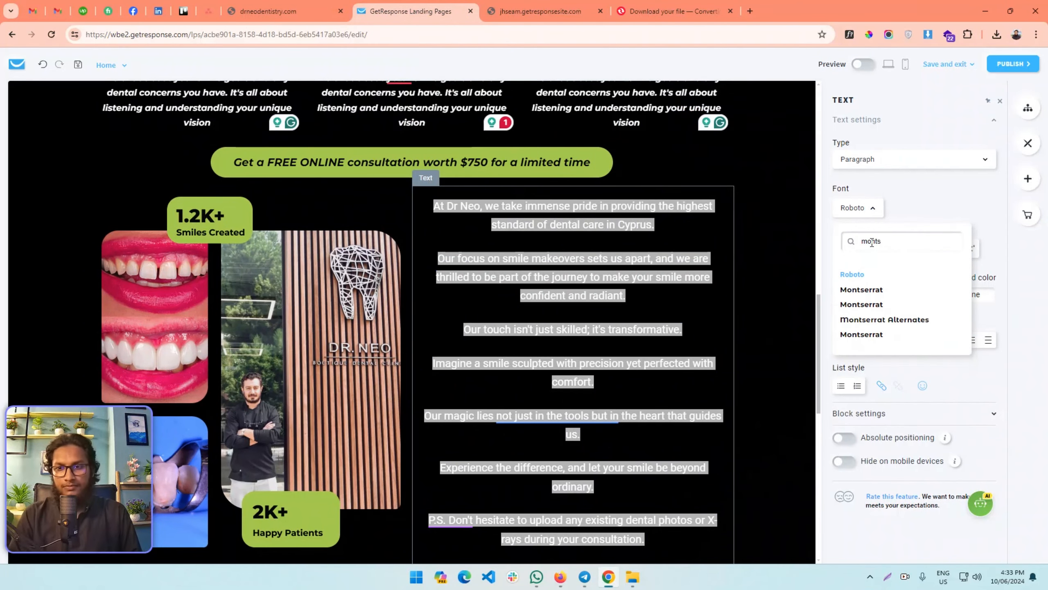
{"action": "left_click", "coordinate": [904, 289]}
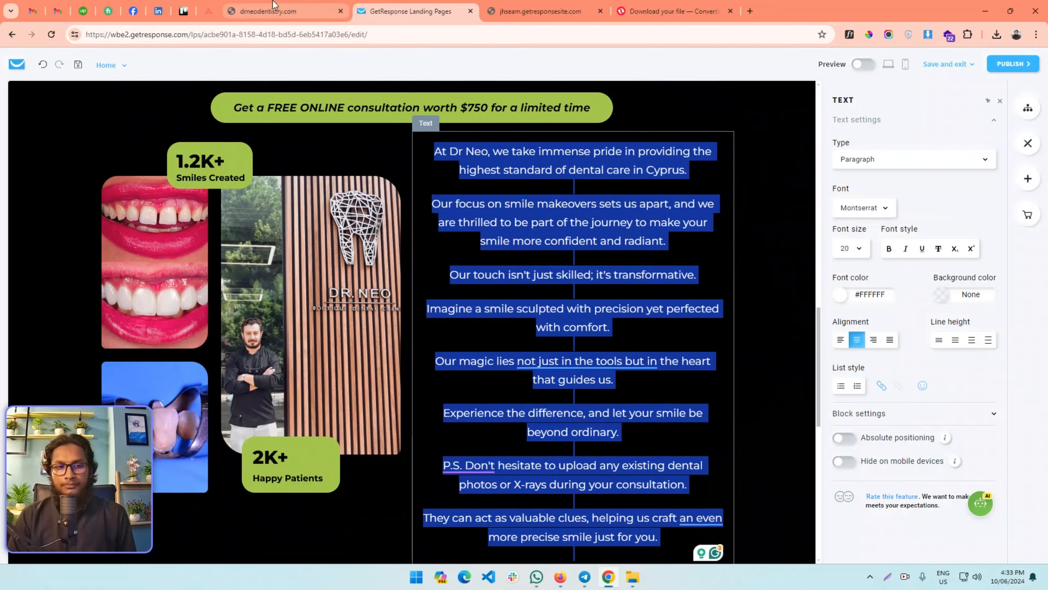
- Insert a small spacer between the consultation button and the photo-and-text section, following the reference site's spacing
{"action": "left_click", "coordinate": [280, 11]}
{"action": "left_click", "coordinate": [406, 12]}
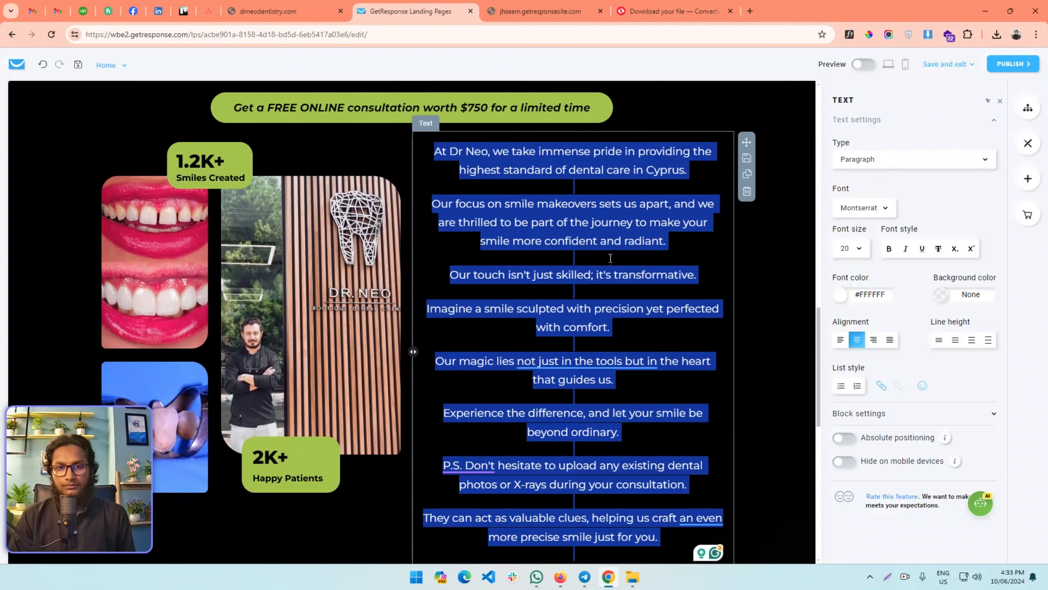
{"action": "left_click", "coordinate": [265, 5]}
{"action": "scroll", "coordinate": [447, 178], "scroll_direction": "up", "scroll_amount": 2}
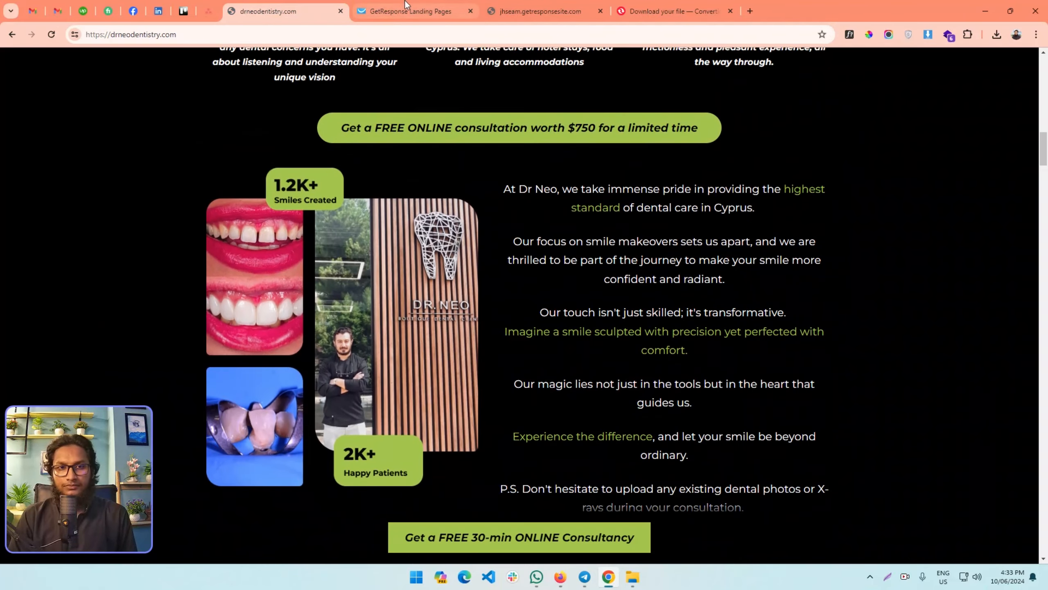
{"action": "key", "text": "ctrl+Tab"}
{"action": "left_click", "coordinate": [462, 171]}
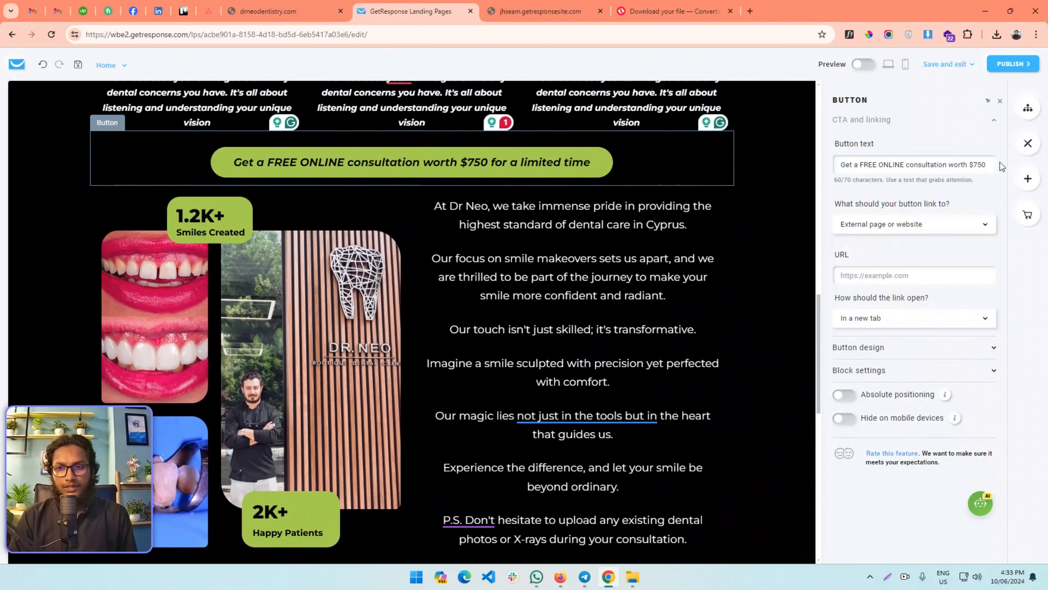
{"action": "left_click", "coordinate": [1028, 179]}
{"action": "left_click_drag", "start_coordinate": [856, 280], "coordinate": [413, 198]}
{"action": "left_click_drag", "start_coordinate": [412, 240], "coordinate": [409, 202]}
{"action": "left_click", "coordinate": [536, 224]}
- Copy the green font color code from the "Perfect Smile" words in the "3 Easy Steps" heading
{"action": "left_click", "coordinate": [285, 11]}
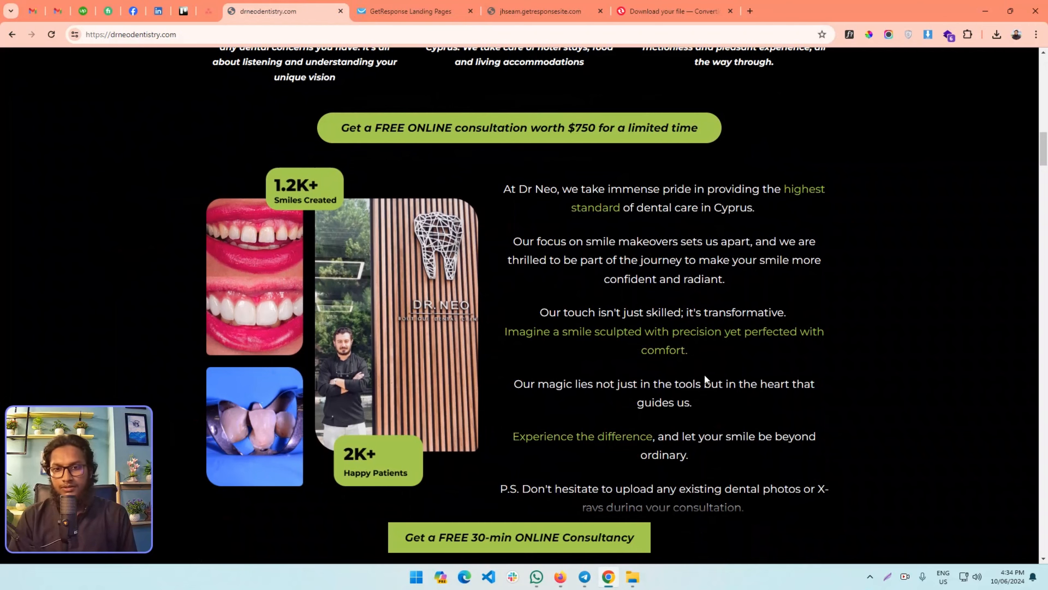
{"action": "scroll", "coordinate": [704, 376], "scroll_direction": "down", "scroll_amount": 2}
{"action": "scroll", "coordinate": [632, 340], "scroll_direction": "up", "scroll_amount": 1}
{"action": "left_click", "coordinate": [410, 11]}
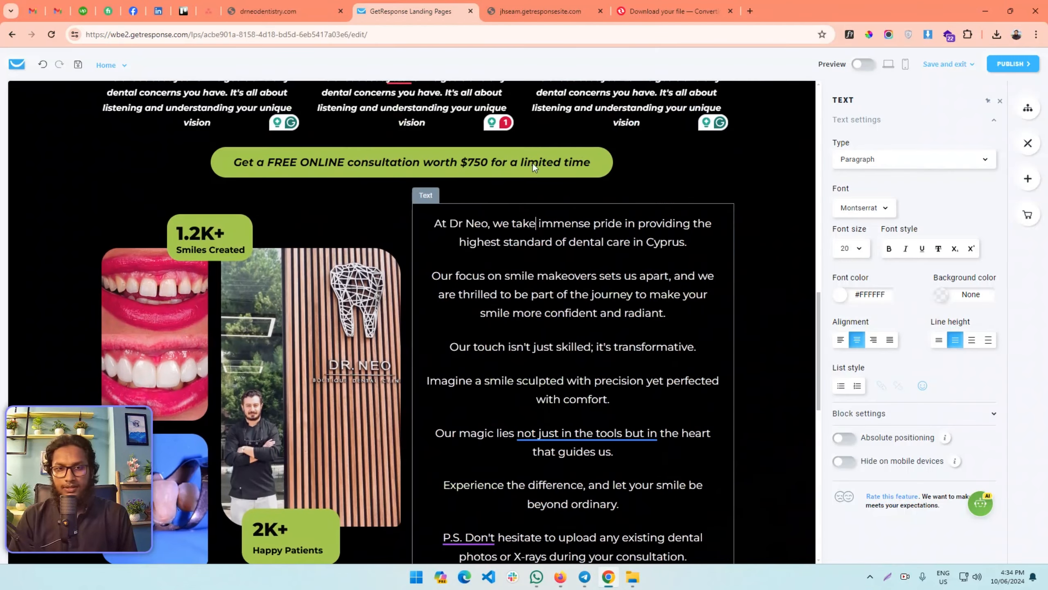
{"action": "left_click", "coordinate": [580, 164]}
{"action": "scroll", "coordinate": [480, 320], "scroll_direction": "up", "scroll_amount": 6}
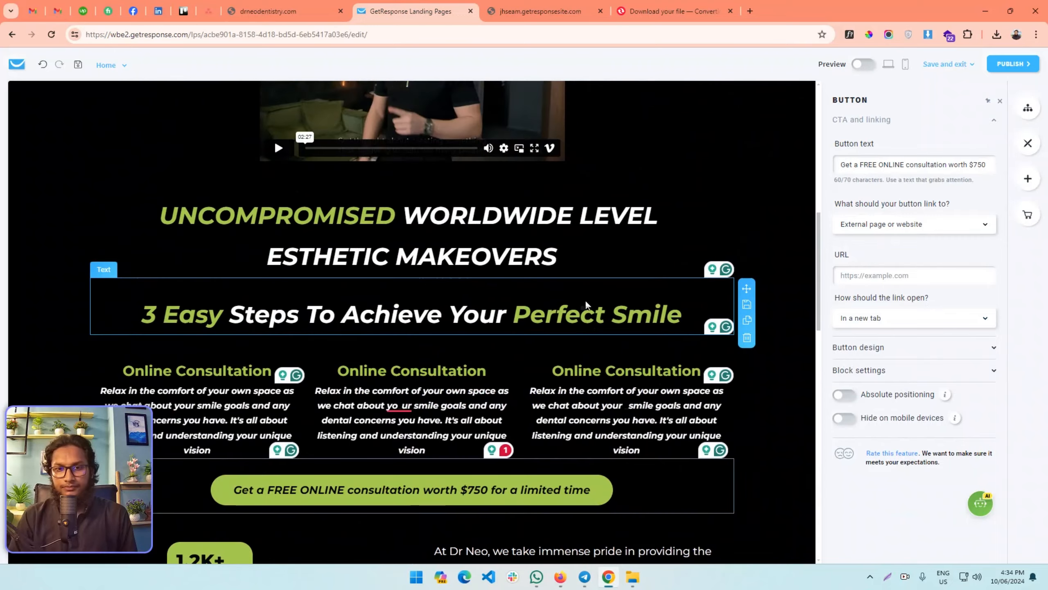
{"action": "left_click", "coordinate": [588, 313]}
{"action": "scroll", "coordinate": [660, 289], "scroll_direction": "down", "scroll_amount": 6}
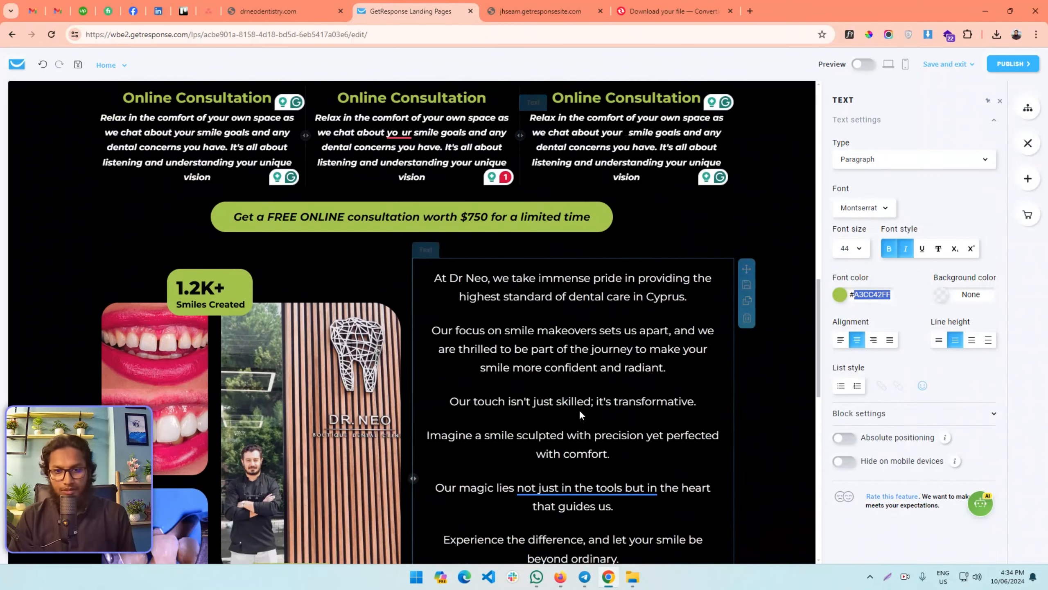
- Color the words "highest standard" in the first paragraph with the green A3CC42FF, as on the reference site
{"action": "left_click", "coordinate": [664, 281]}
{"action": "left_click", "coordinate": [289, 12]}
{"action": "left_click", "coordinate": [374, 13]}
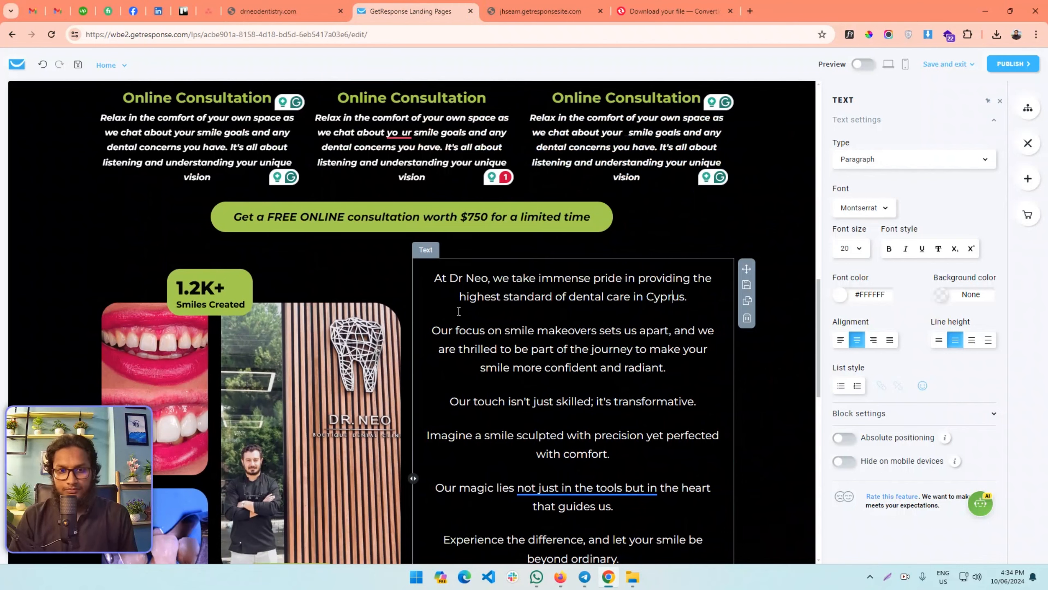
{"action": "left_click", "coordinate": [296, 8]}
{"action": "key", "text": "ctrl+Tab"}
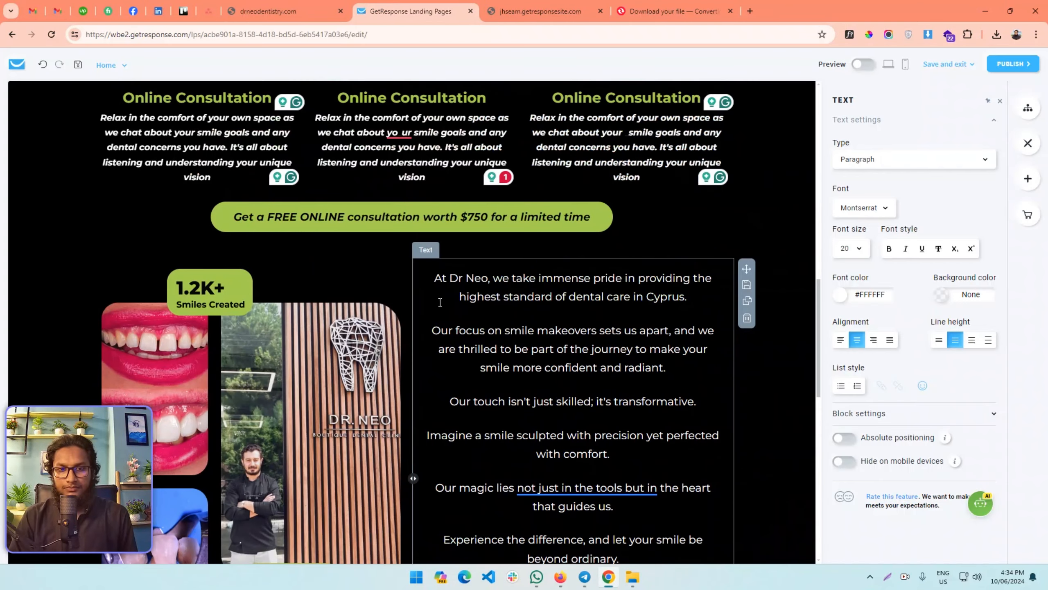
{"action": "left_click_drag", "start_coordinate": [460, 294], "coordinate": [539, 294]}
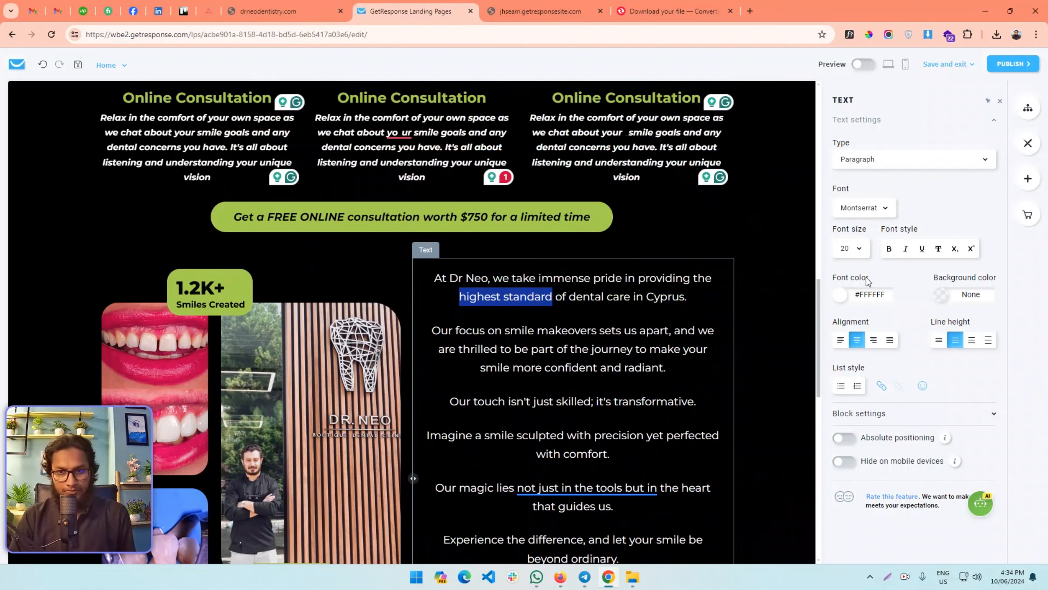
{"action": "left_click", "coordinate": [878, 293]}
{"action": "key", "text": "Return"}
- Color the "Imagine a smile sculpted with precision yet perfected with comfort." sentence green A3CC42FF and remove the blank line above it
{"action": "scroll", "coordinate": [574, 372], "scroll_direction": "down", "scroll_amount": 4}
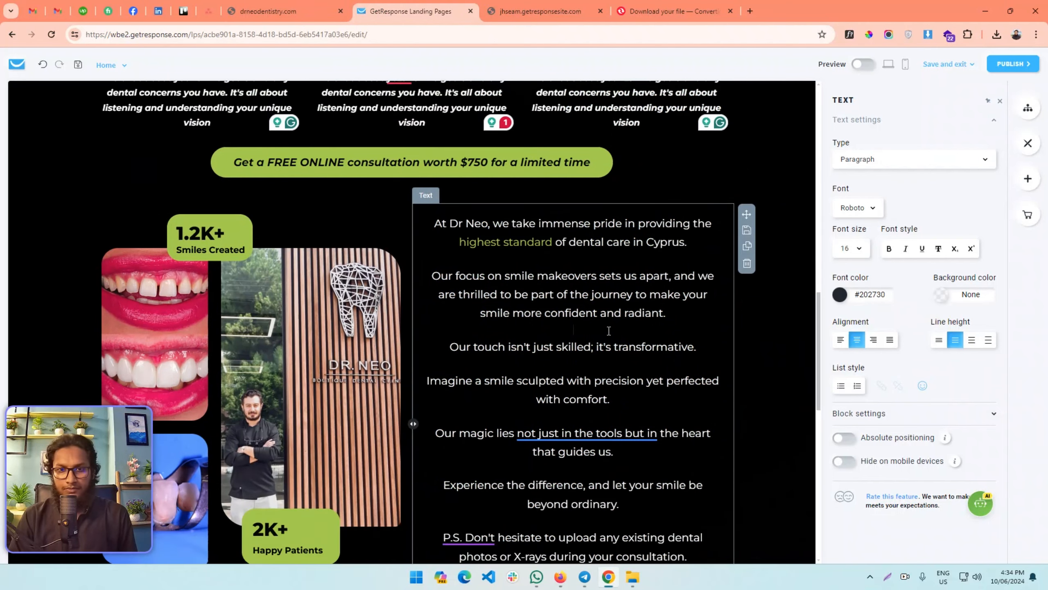
{"action": "left_click", "coordinate": [330, 17]}
{"action": "left_click", "coordinate": [413, 11]}
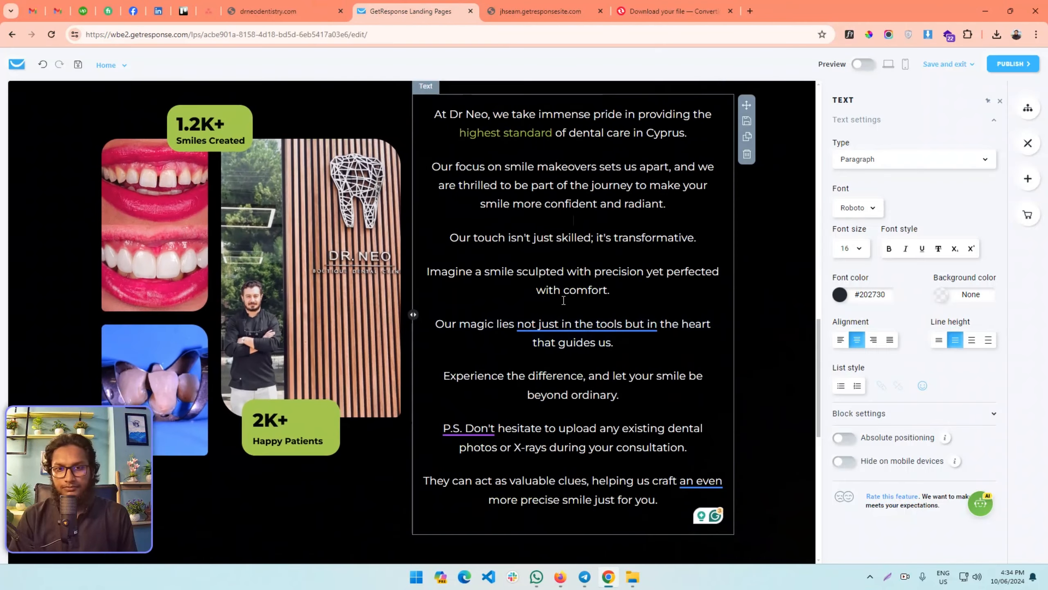
{"action": "left_click", "coordinate": [314, 3]}
{"action": "left_click", "coordinate": [423, 3]}
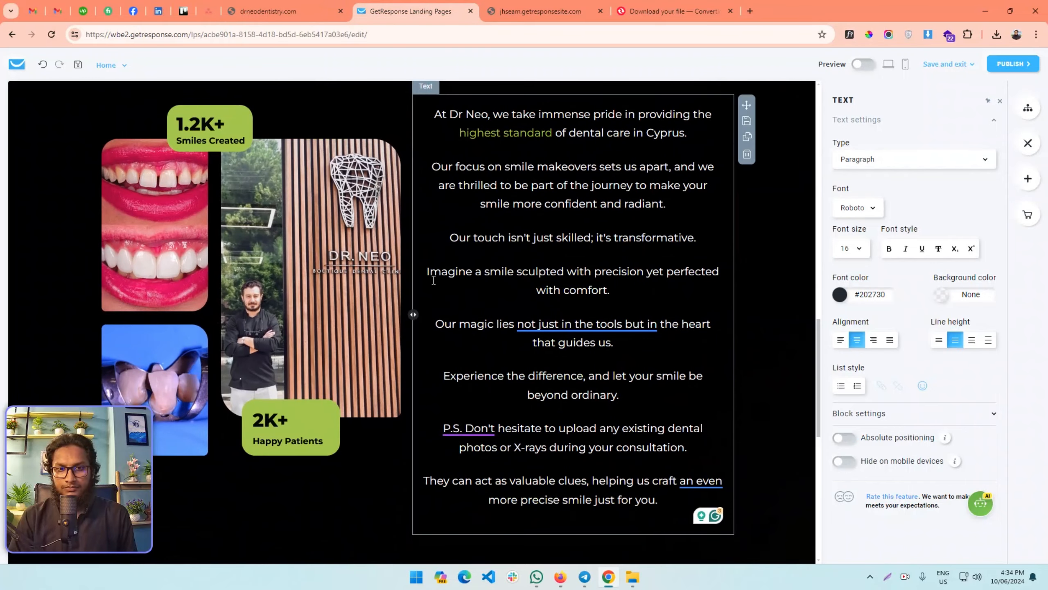
{"action": "left_click_drag", "start_coordinate": [433, 280], "coordinate": [632, 298]}
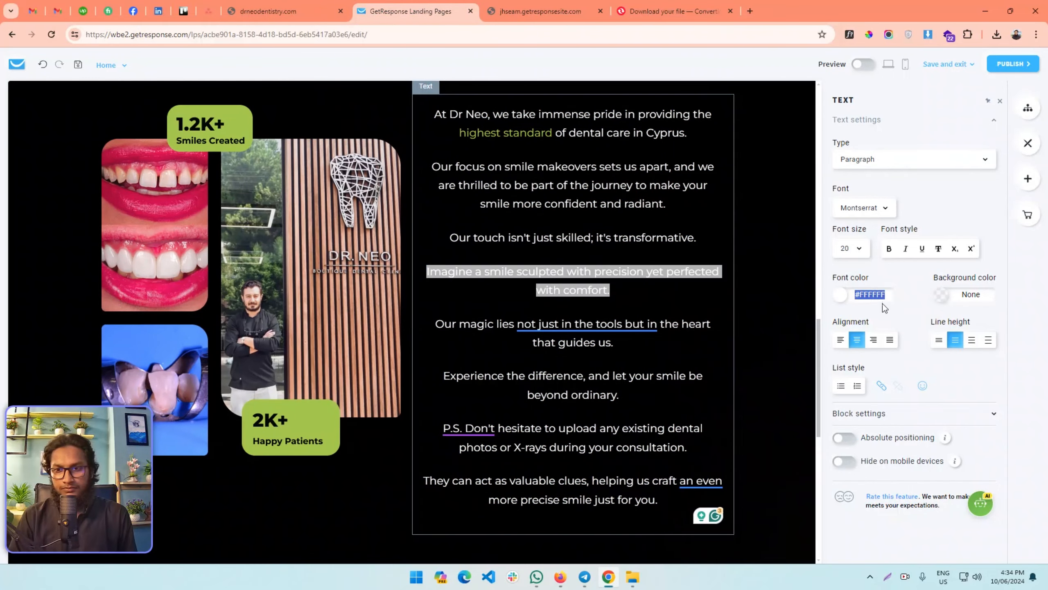
{"action": "key", "text": "Return"}
{"action": "left_click", "coordinate": [556, 252]}
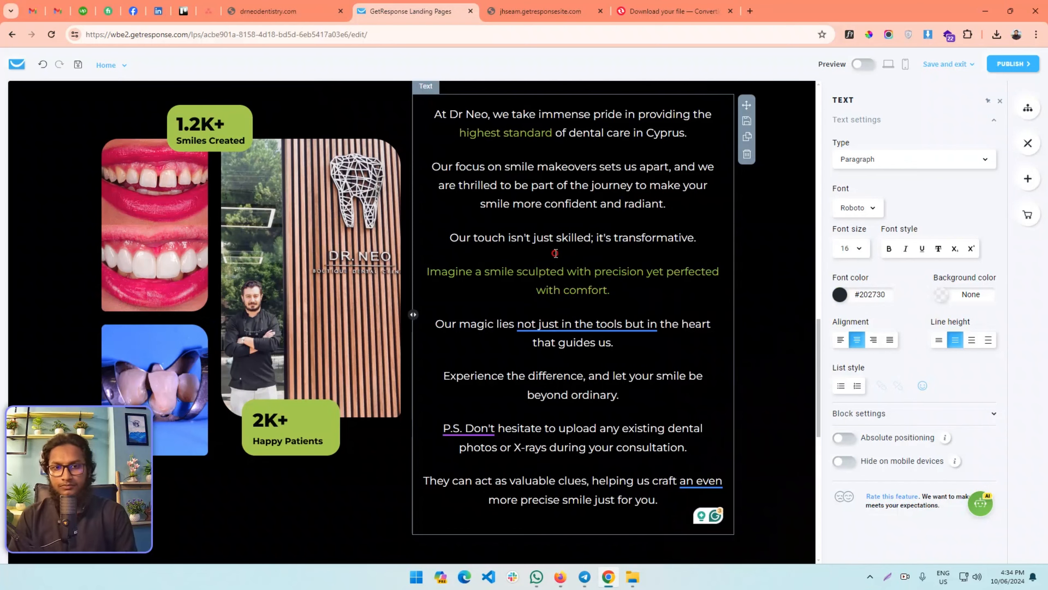
{"action": "key", "text": "BackSpace"}
- Color the phrase "Experience the difference," green with A3CC42FF to match the reference site
{"action": "key", "text": "ctrl+shift+Tab"}
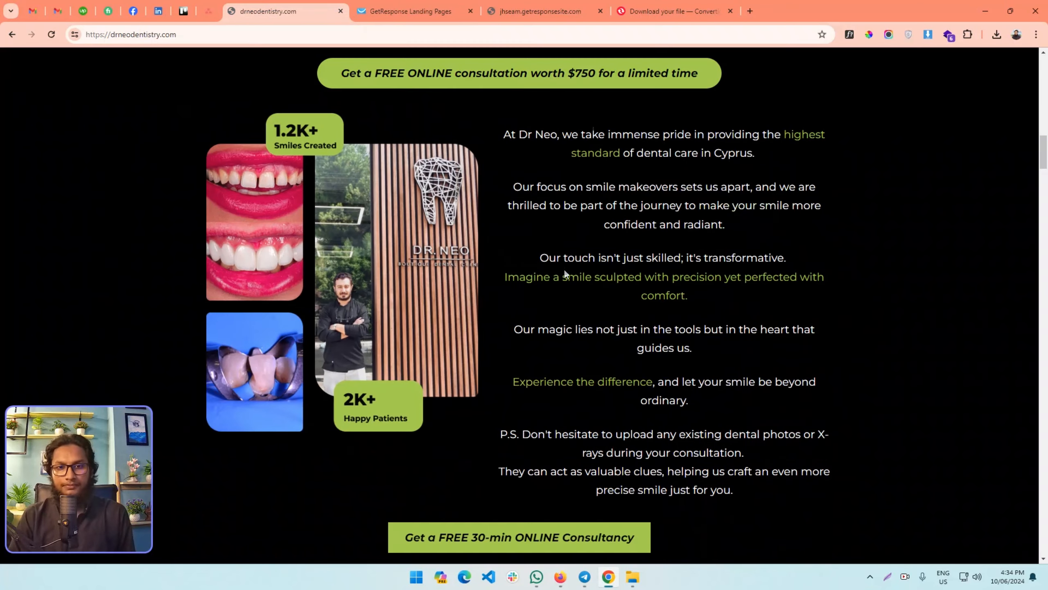
{"action": "scroll", "coordinate": [562, 271], "scroll_direction": "down", "scroll_amount": 3}
{"action": "key", "text": "ctrl+Tab"}
{"action": "left_click_drag", "start_coordinate": [444, 361], "coordinate": [586, 360]}
{"action": "left_click", "coordinate": [869, 293]}
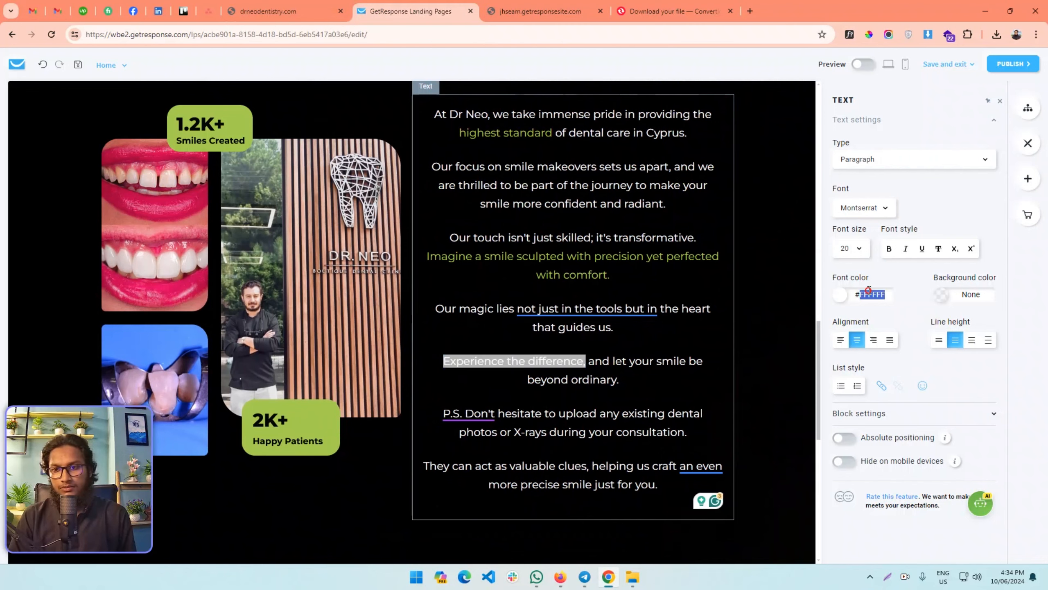
{"action": "type", "text": "A3CC42FF"}
{"action": "left_click", "coordinate": [555, 380]}
- Review the finished text block and save the page without exiting the editor
{"action": "scroll", "coordinate": [557, 389], "scroll_direction": "down", "scroll_amount": 3}
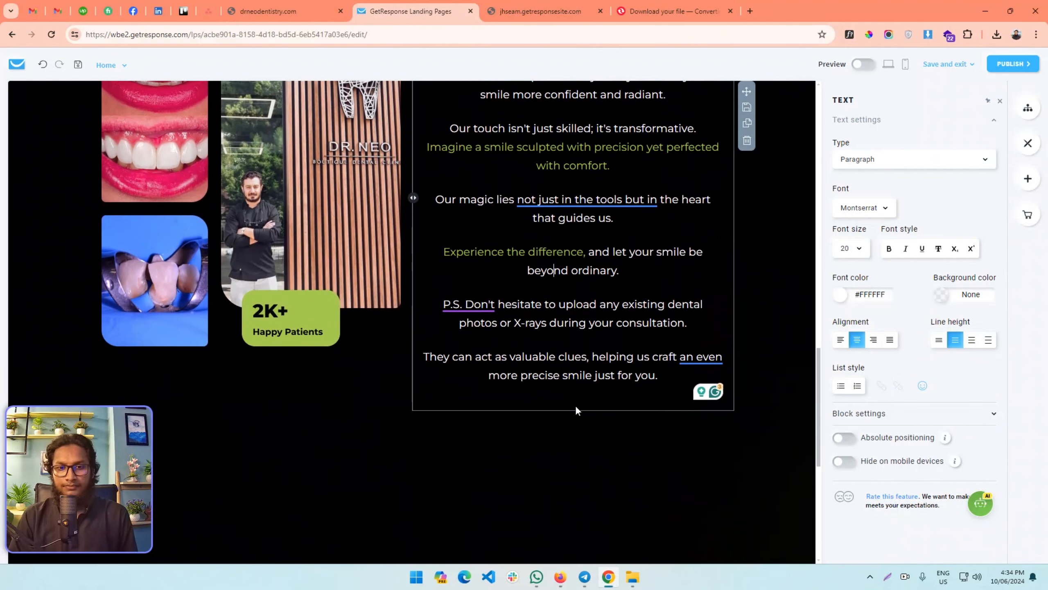
{"action": "scroll", "coordinate": [428, 418], "scroll_direction": "up", "scroll_amount": 4}
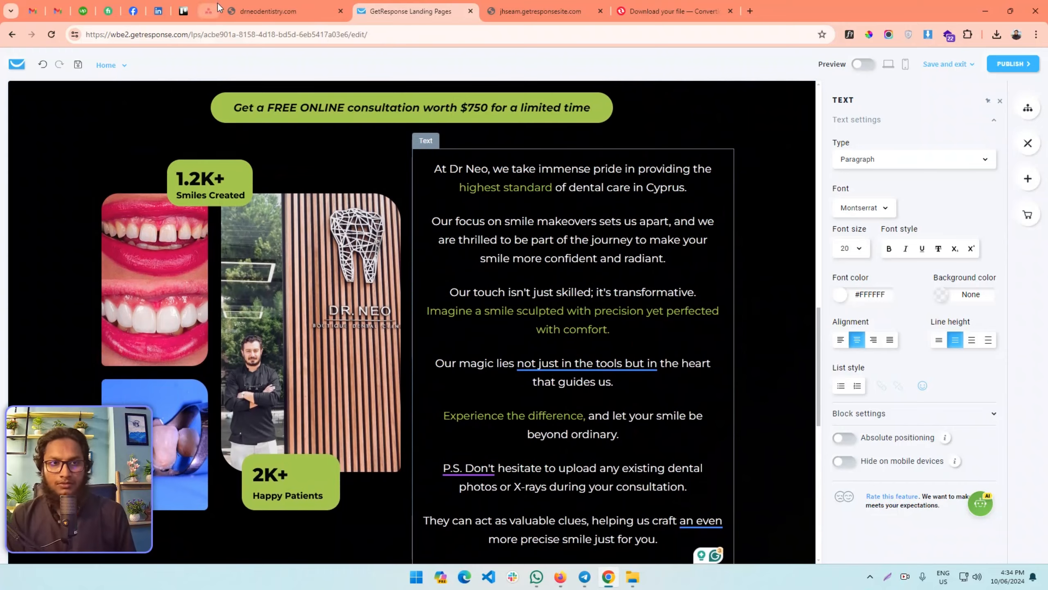
{"action": "scroll", "coordinate": [347, 353], "scroll_direction": "down", "scroll_amount": 5}
{"action": "left_click", "coordinate": [949, 64]}
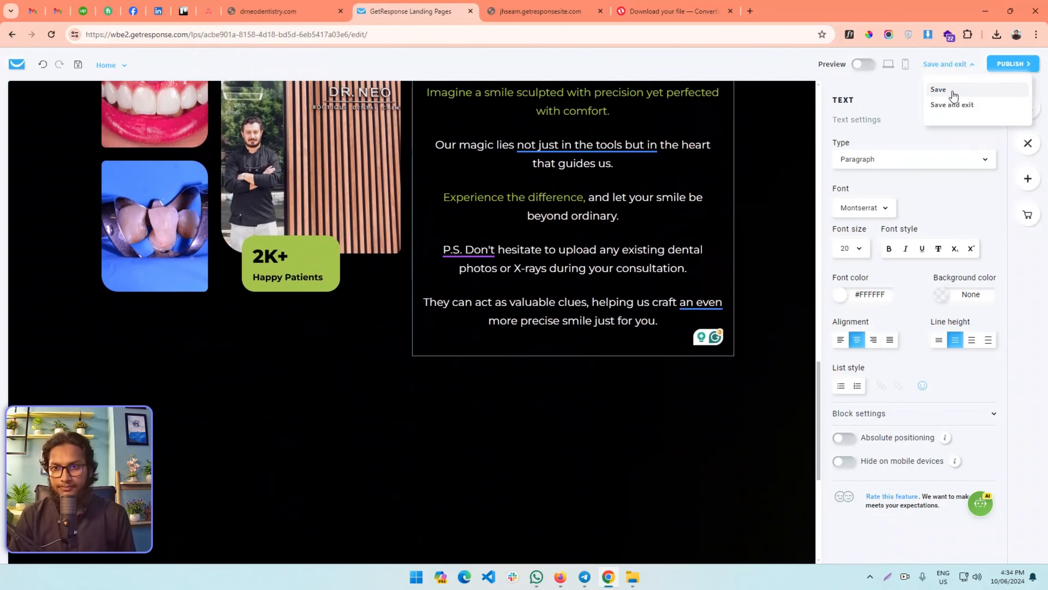
{"action": "left_click", "coordinate": [952, 91]}
- Duplicate the "Get a FREE ONLINE consultation" button, which the reference site repeats below its text
{"action": "left_click", "coordinate": [313, 11]}
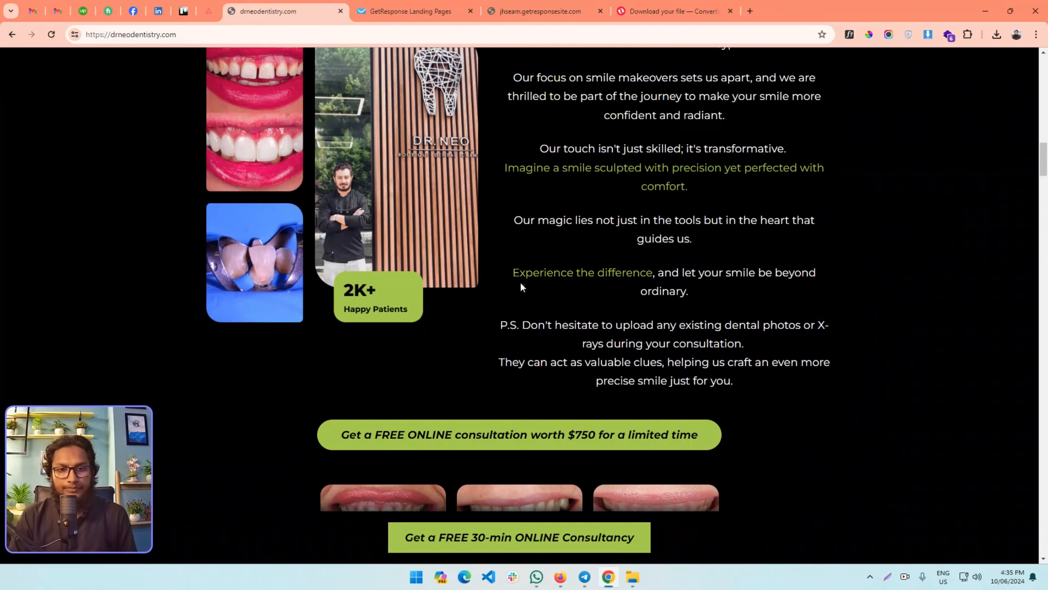
{"action": "scroll", "coordinate": [522, 272], "scroll_direction": "down", "scroll_amount": 8}
{"action": "scroll", "coordinate": [523, 267], "scroll_direction": "up", "scroll_amount": 2}
{"action": "left_click", "coordinate": [410, 11]}
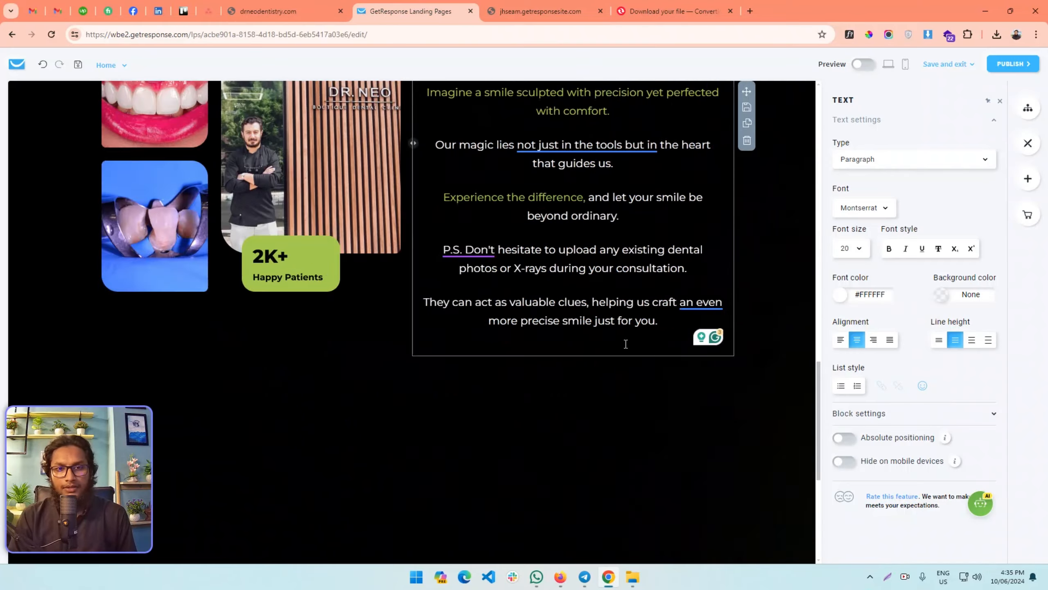
{"action": "scroll", "coordinate": [625, 344], "scroll_direction": "up", "scroll_amount": 8}
{"action": "left_click", "coordinate": [285, 11]}
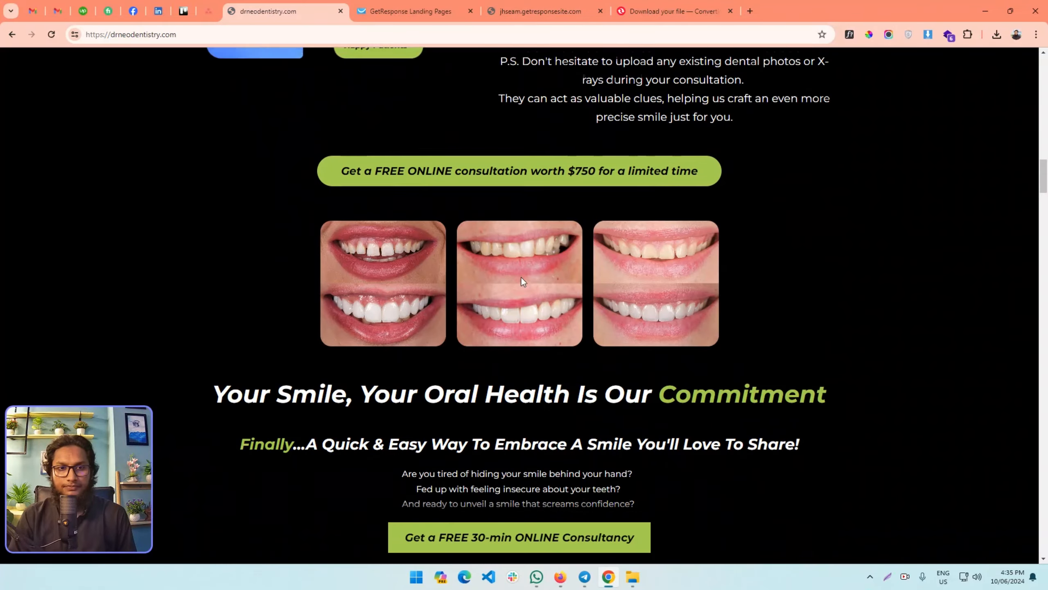
{"action": "scroll", "coordinate": [520, 276], "scroll_direction": "up", "scroll_amount": 10}
{"action": "left_click", "coordinate": [410, 11]}
{"action": "left_click", "coordinate": [680, 275]}
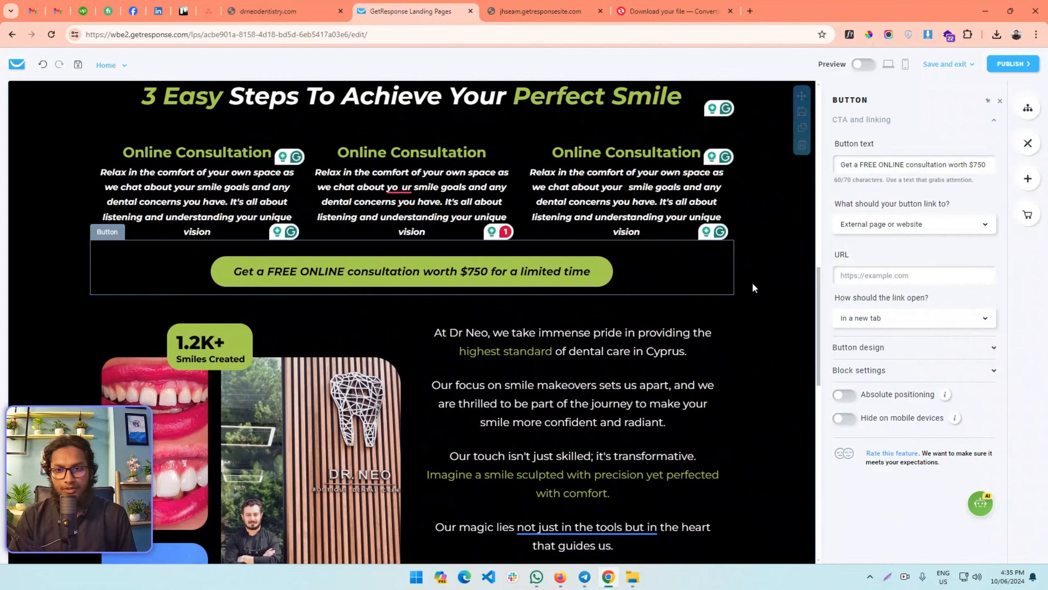
{"action": "left_click", "coordinate": [744, 281]}
- Move one of the two consultation buttons below the photo and text columns
{"action": "scroll", "coordinate": [598, 248], "scroll_direction": "down", "scroll_amount": 4}
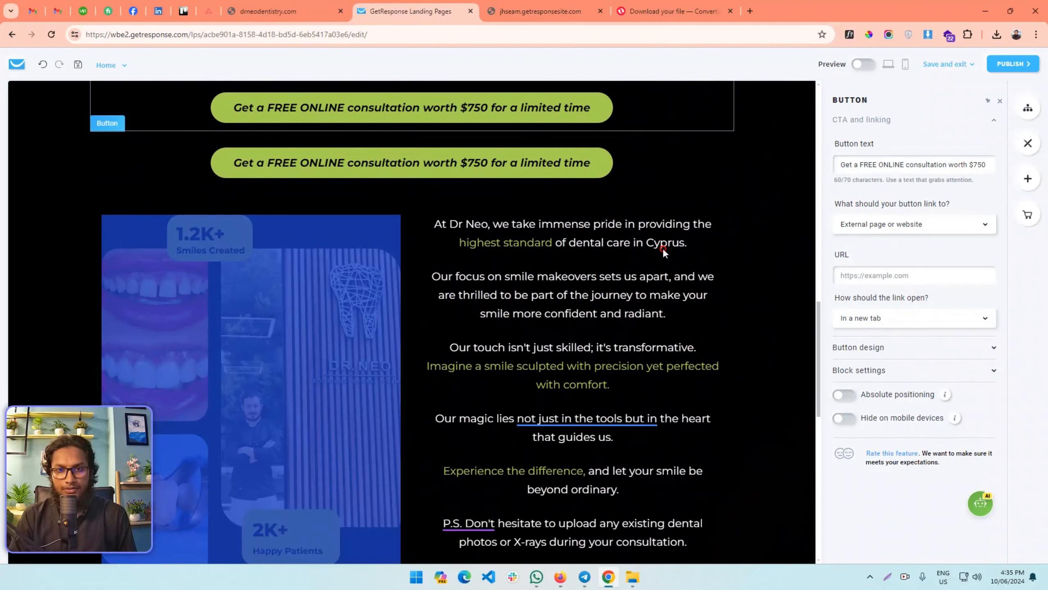
{"action": "left_click", "coordinate": [616, 248]}
{"action": "left_click_drag", "start_coordinate": [746, 142], "coordinate": [660, 428]}
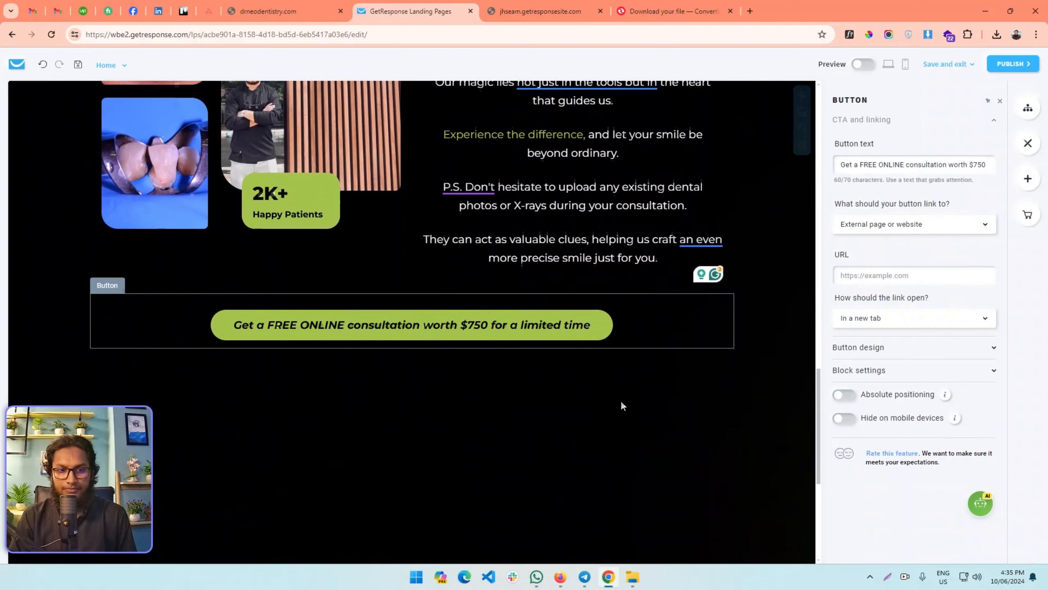
- Check what the reference site shows below its consultation button, and add an image element below the lower consultation button
{"action": "left_click", "coordinate": [268, 11]}
{"action": "scroll", "coordinate": [512, 288], "scroll_direction": "down", "scroll_amount": 10}
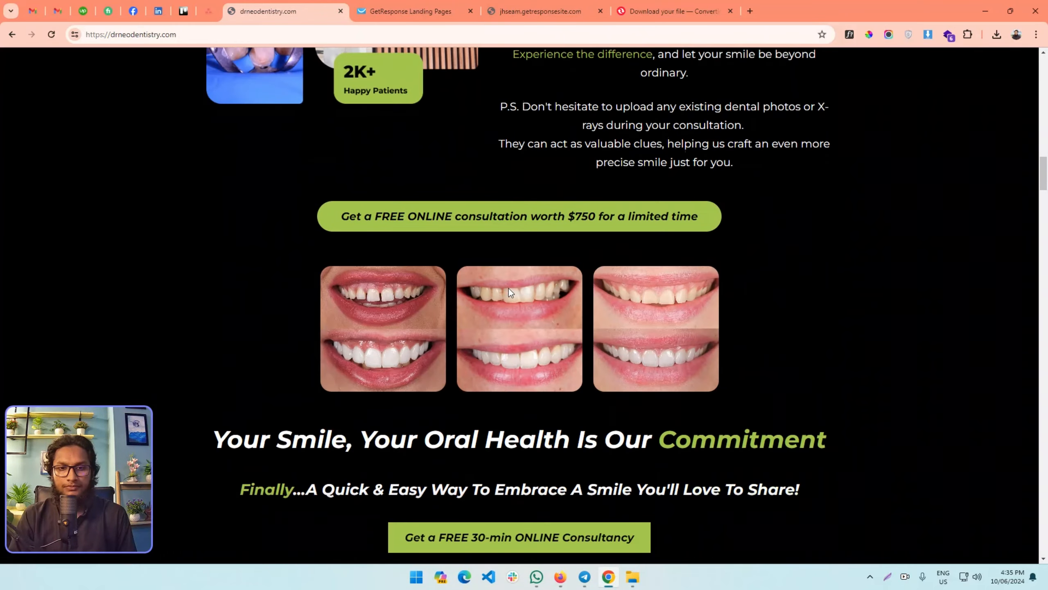
{"action": "scroll", "coordinate": [509, 289], "scroll_direction": "up", "scroll_amount": 3}
{"action": "scroll", "coordinate": [509, 288], "scroll_direction": "down", "scroll_amount": 6}
{"action": "left_click", "coordinate": [410, 12]}
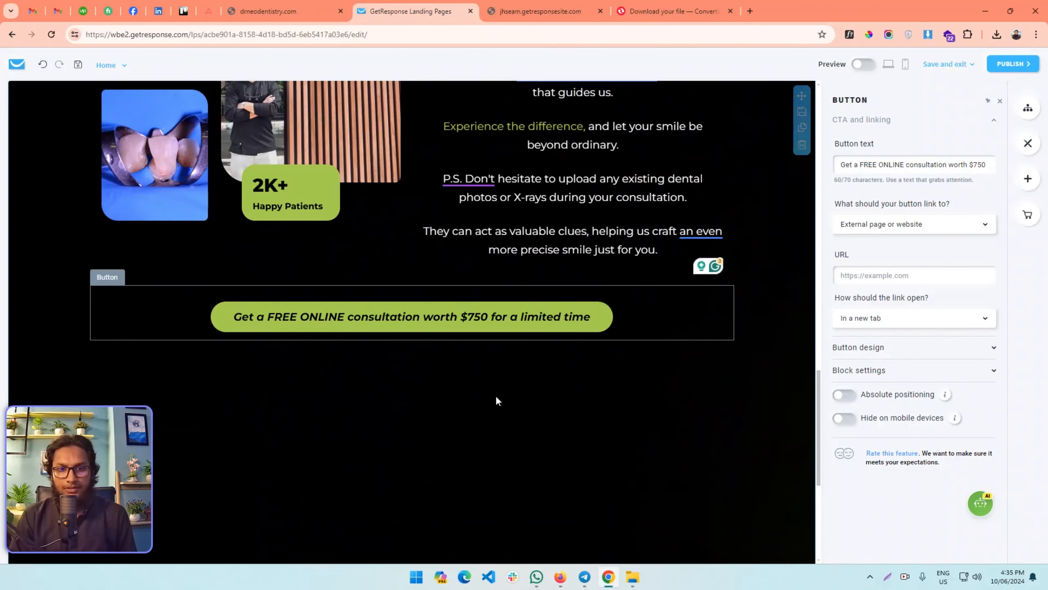
{"action": "scroll", "coordinate": [447, 298], "scroll_direction": "down", "scroll_amount": 3}
{"action": "left_click", "coordinate": [540, 288]}
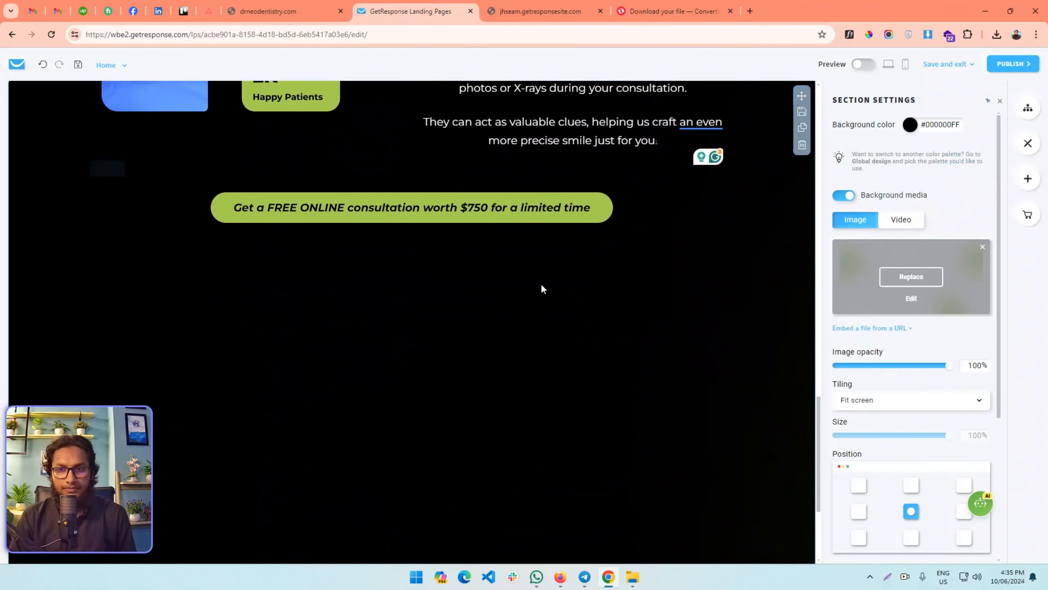
{"action": "left_click", "coordinate": [1028, 178]}
{"action": "left_click_drag", "start_coordinate": [858, 234], "coordinate": [370, 323]}
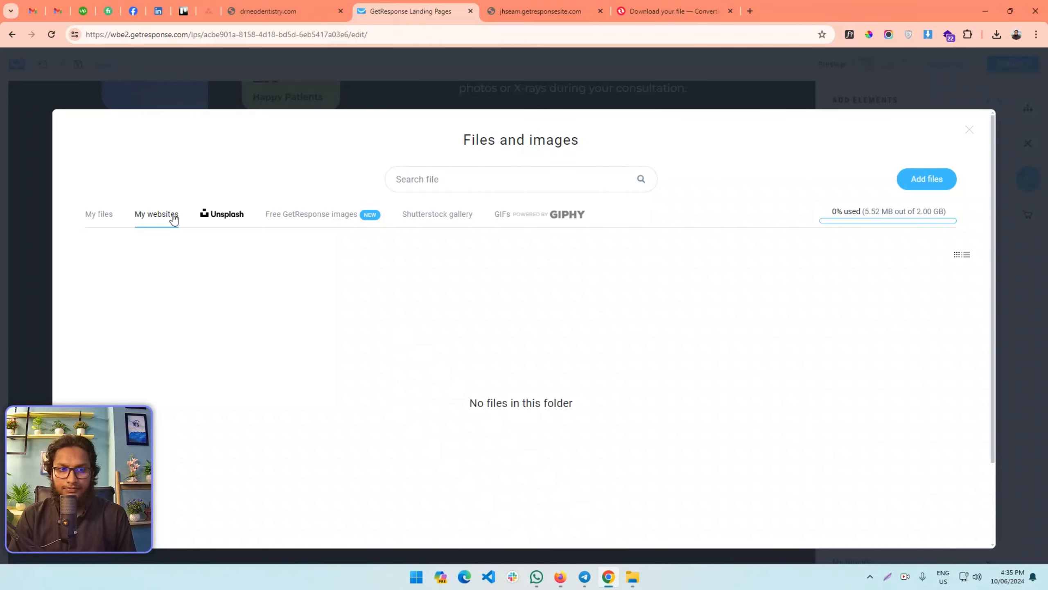
- Fill the image element with the before-and-after photo of the gapped front teeth, the reference row's first photo, from My files
{"action": "left_click", "coordinate": [109, 214]}
{"action": "scroll", "coordinate": [634, 446], "scroll_direction": "down", "scroll_amount": 8}
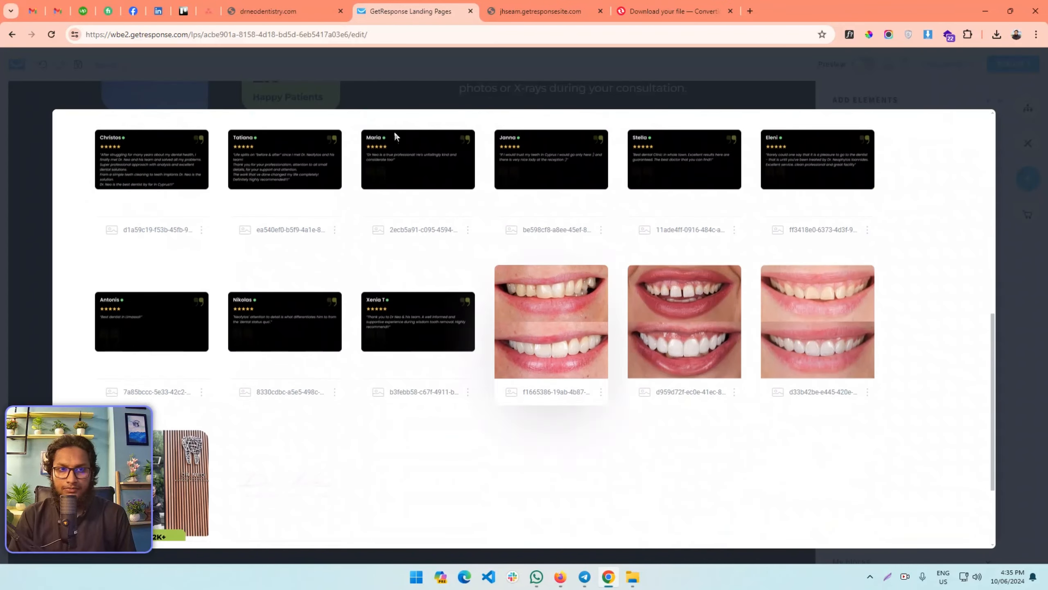
{"action": "left_click", "coordinate": [308, 6]}
{"action": "left_click", "coordinate": [408, 11]}
{"action": "left_click", "coordinate": [683, 317]}
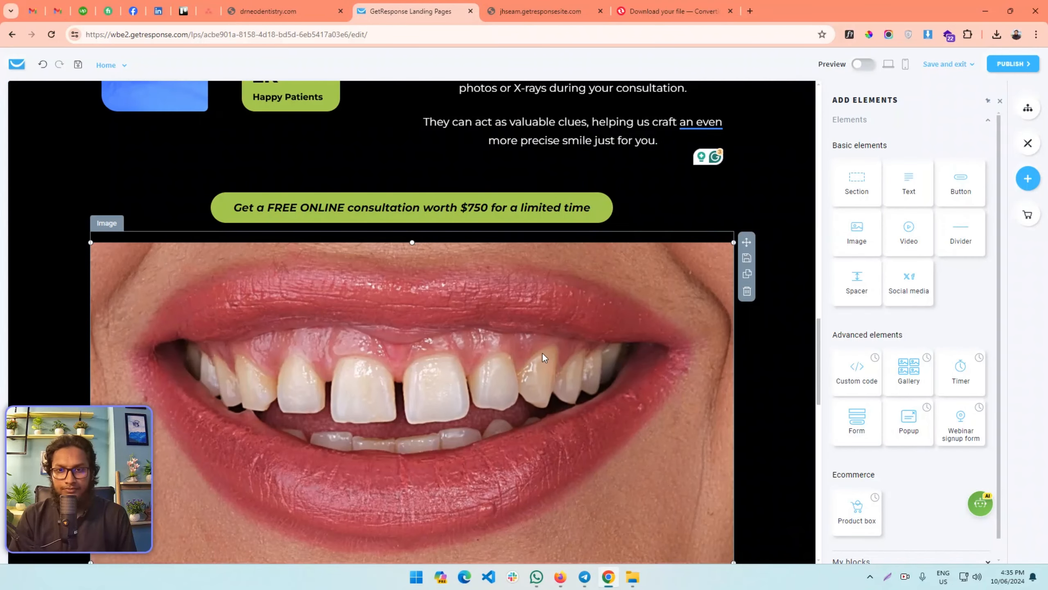
- Enable corner rounding in the smile image's block settings and set all radius values to 20, following the rounded reference photos
{"action": "left_click", "coordinate": [559, 344]}
{"action": "left_click", "coordinate": [307, 6]}
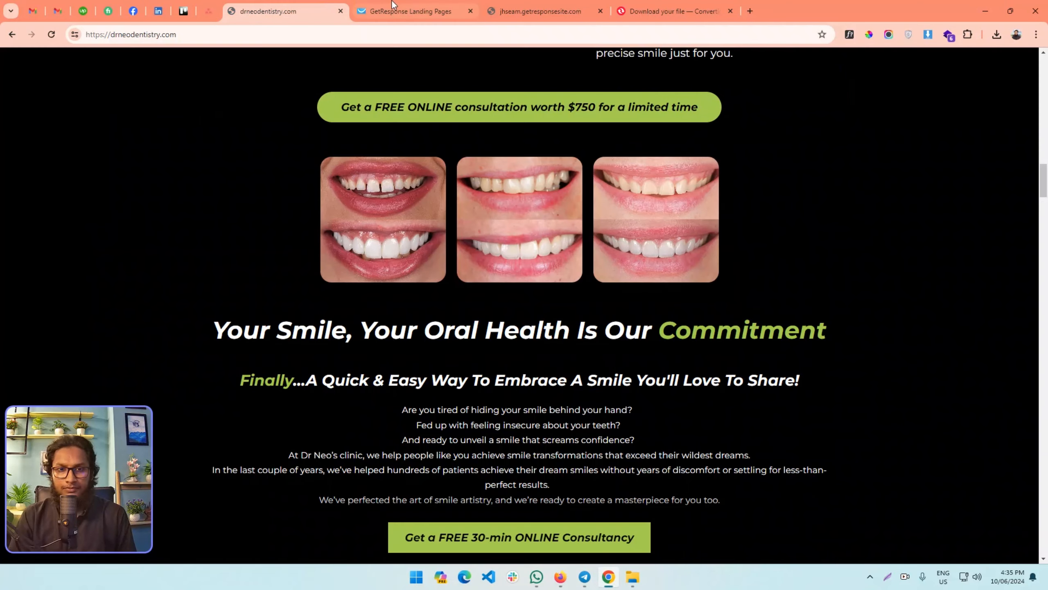
{"action": "left_click", "coordinate": [394, 5]}
{"action": "scroll", "coordinate": [887, 370], "scroll_direction": "down", "scroll_amount": 1}
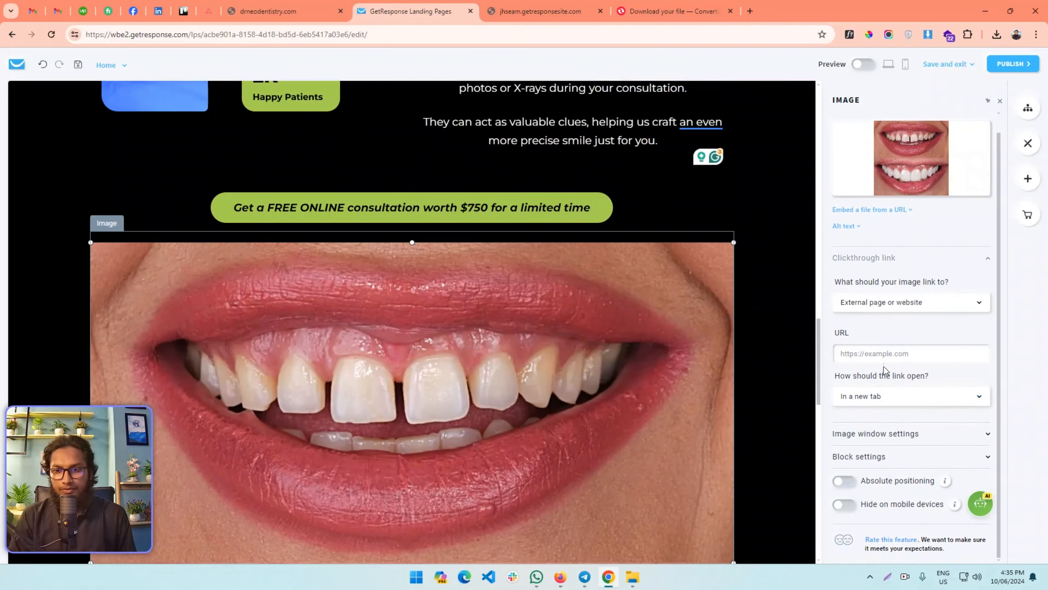
{"action": "left_click", "coordinate": [880, 455]}
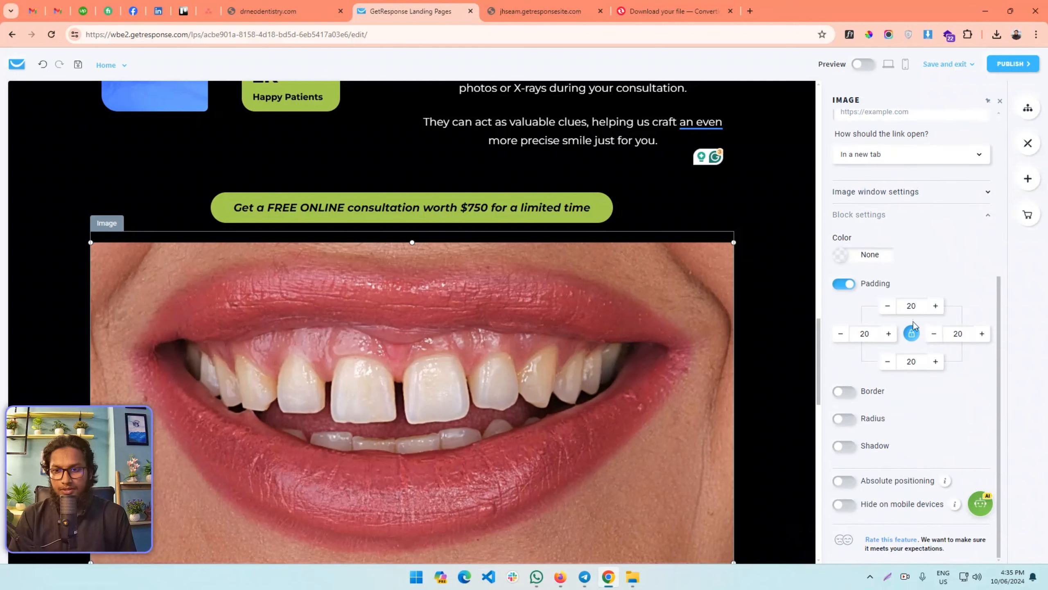
{"action": "left_click", "coordinate": [864, 192]}
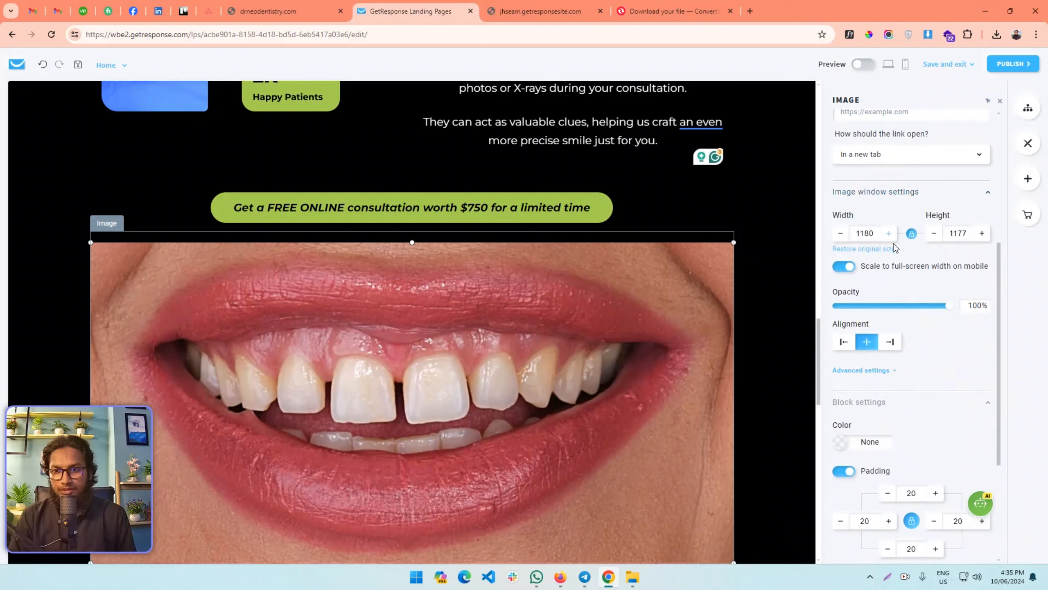
{"action": "scroll", "coordinate": [887, 355], "scroll_direction": "down", "scroll_amount": 5}
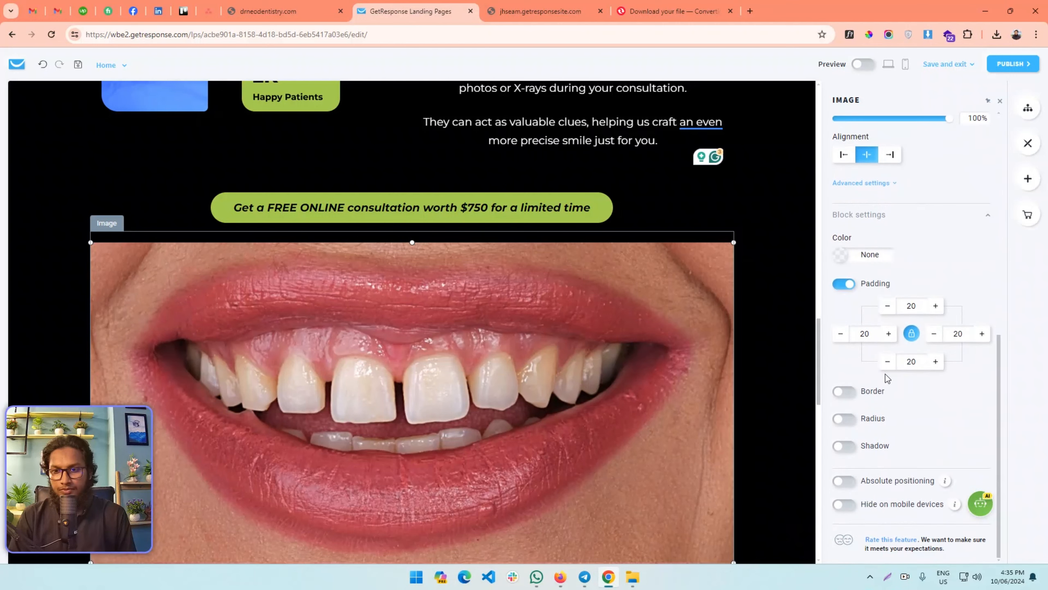
{"action": "left_click", "coordinate": [842, 420]}
{"action": "left_click", "coordinate": [268, 11]}
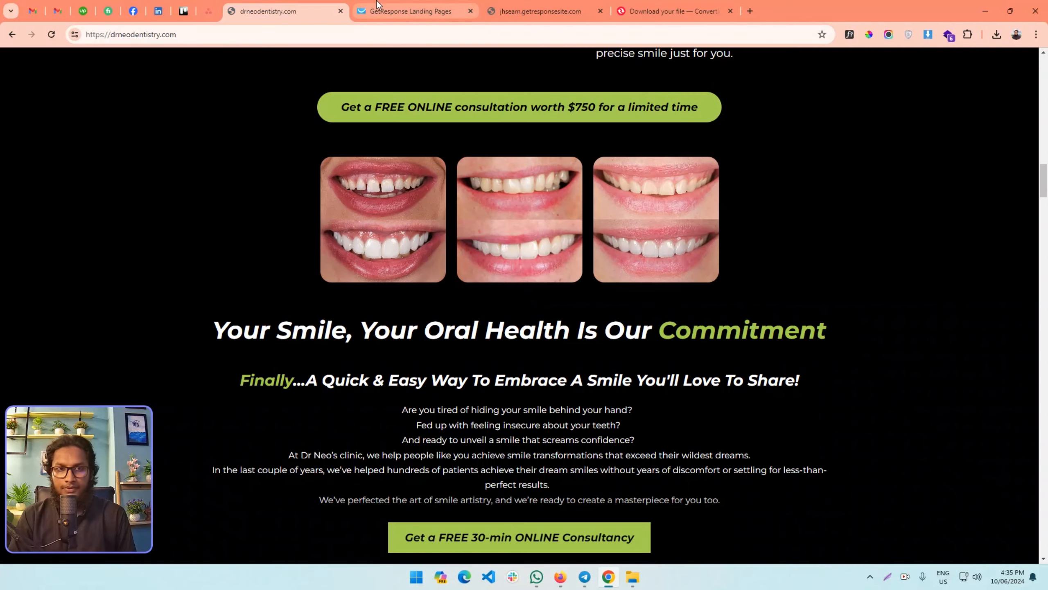
{"action": "left_click", "coordinate": [410, 11]}
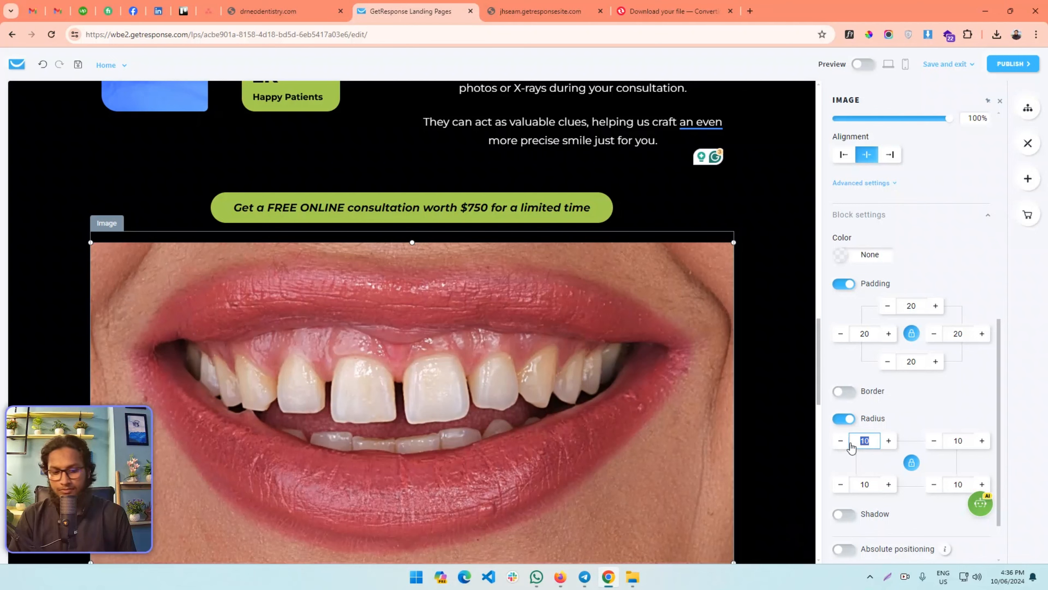
{"action": "left_click", "coordinate": [773, 383]}
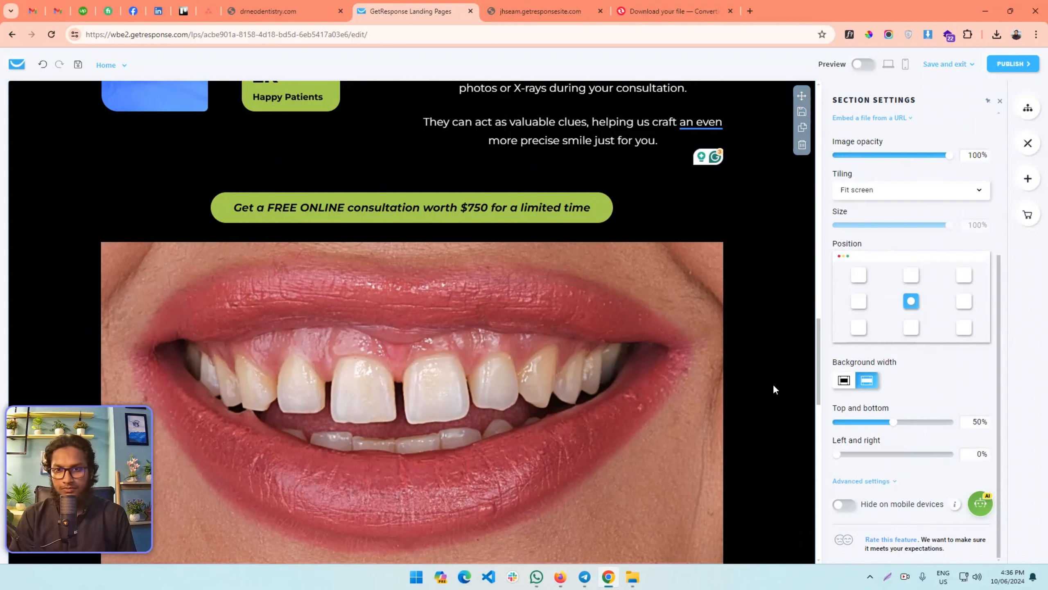
- Recheck the smile image's window size, block padding and corner radius settings
{"action": "left_click", "coordinate": [517, 369]}
{"action": "left_click", "coordinate": [888, 432]}
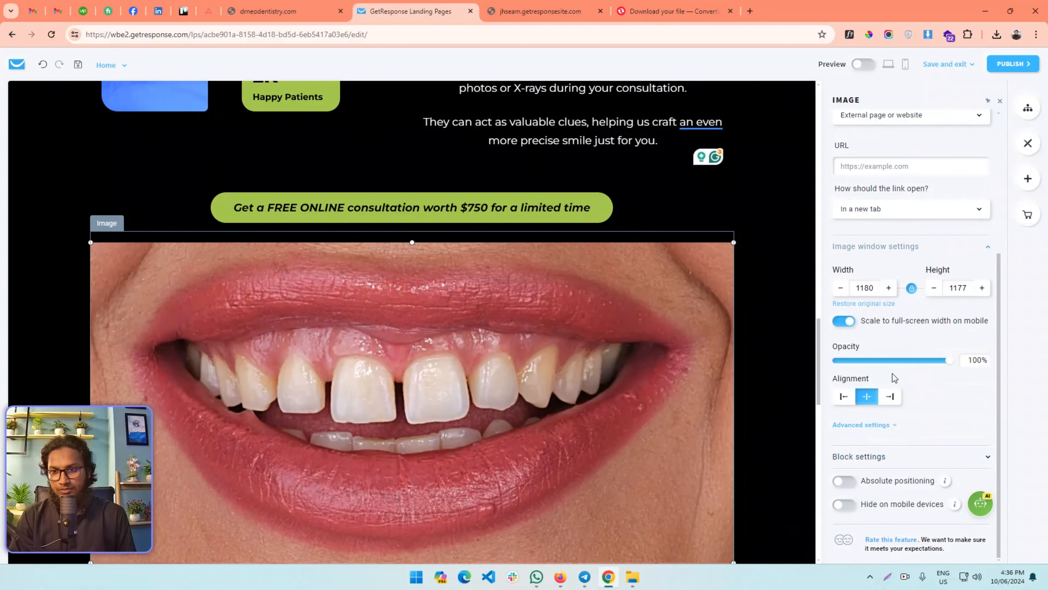
{"action": "left_click", "coordinate": [867, 456]}
{"action": "scroll", "coordinate": [883, 426], "scroll_direction": "down", "scroll_amount": 5}
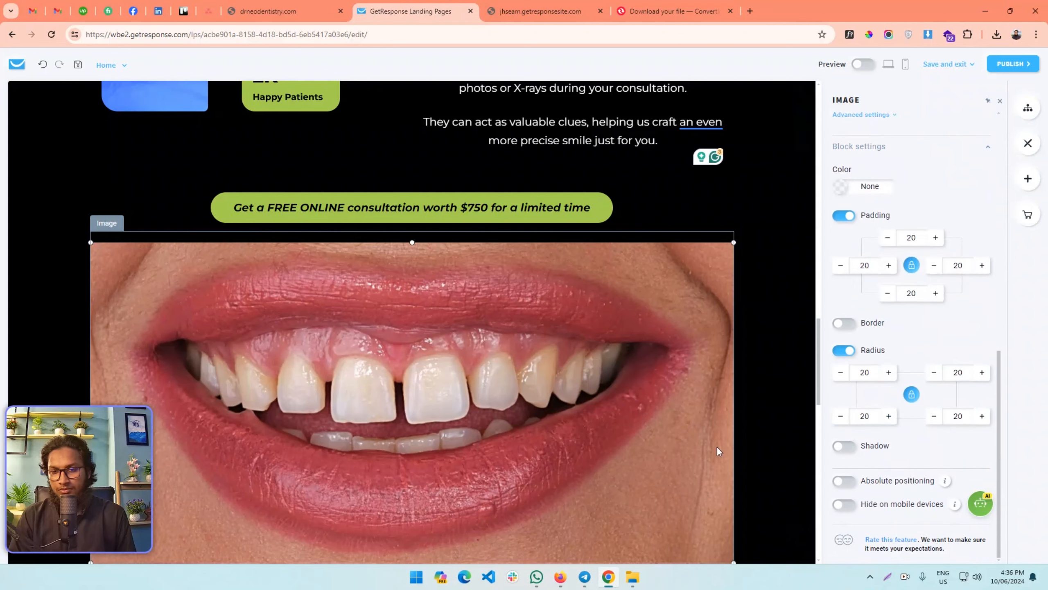
{"action": "scroll", "coordinate": [643, 393], "scroll_direction": "down", "scroll_amount": 5}
{"action": "scroll", "coordinate": [884, 409], "scroll_direction": "up", "scroll_amount": 5}
- Duplicate the smile image and place the copy beside the original in a second column
{"action": "scroll", "coordinate": [468, 382], "scroll_direction": "up", "scroll_amount": 4}
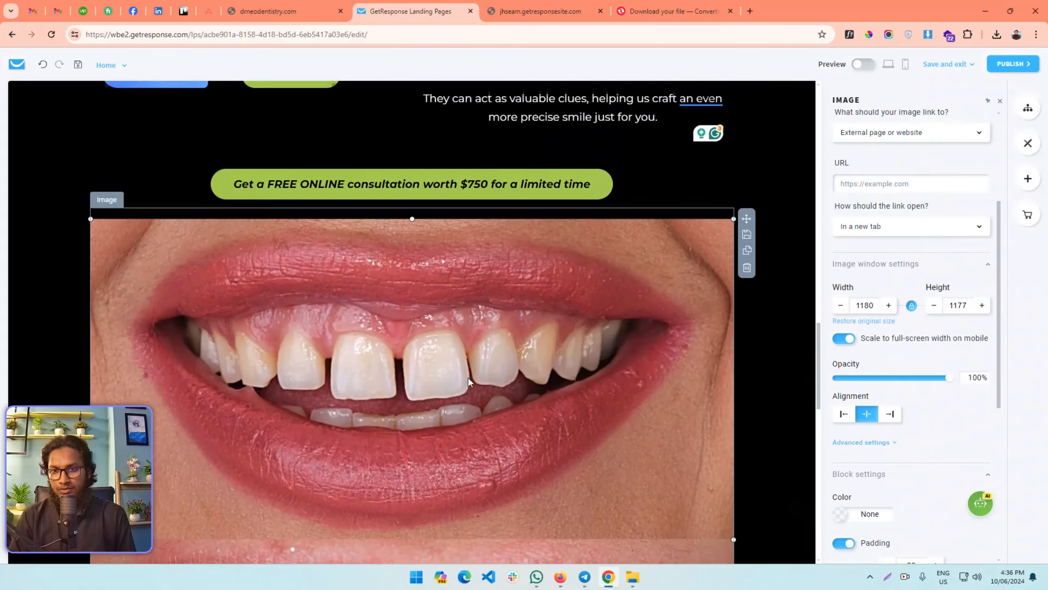
{"action": "scroll", "coordinate": [468, 380], "scroll_direction": "up", "scroll_amount": 2}
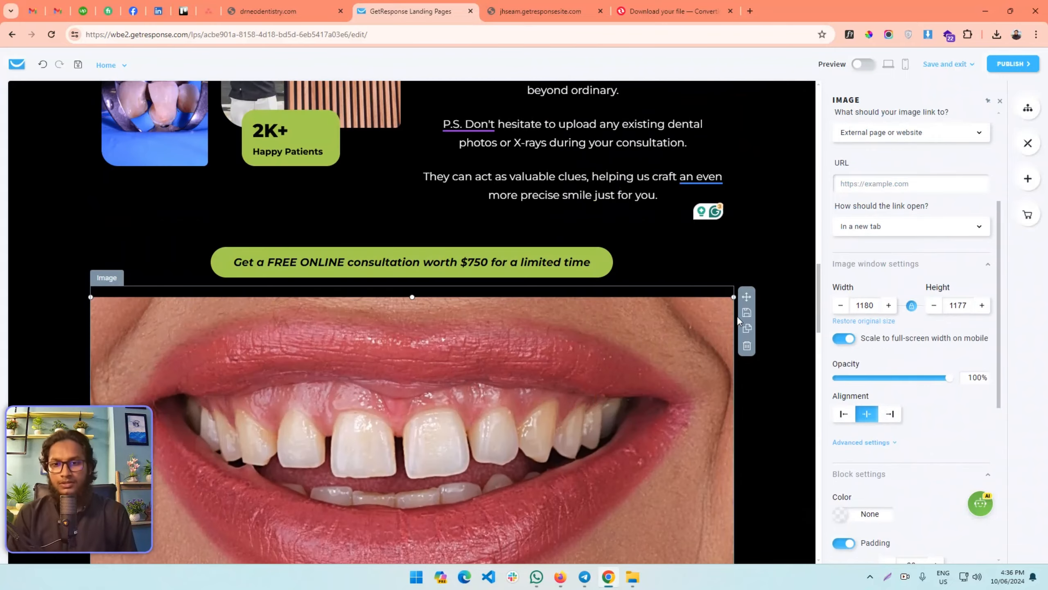
{"action": "scroll", "coordinate": [688, 358], "scroll_direction": "down", "scroll_amount": 10}
{"action": "scroll", "coordinate": [688, 357], "scroll_direction": "down", "scroll_amount": 4}
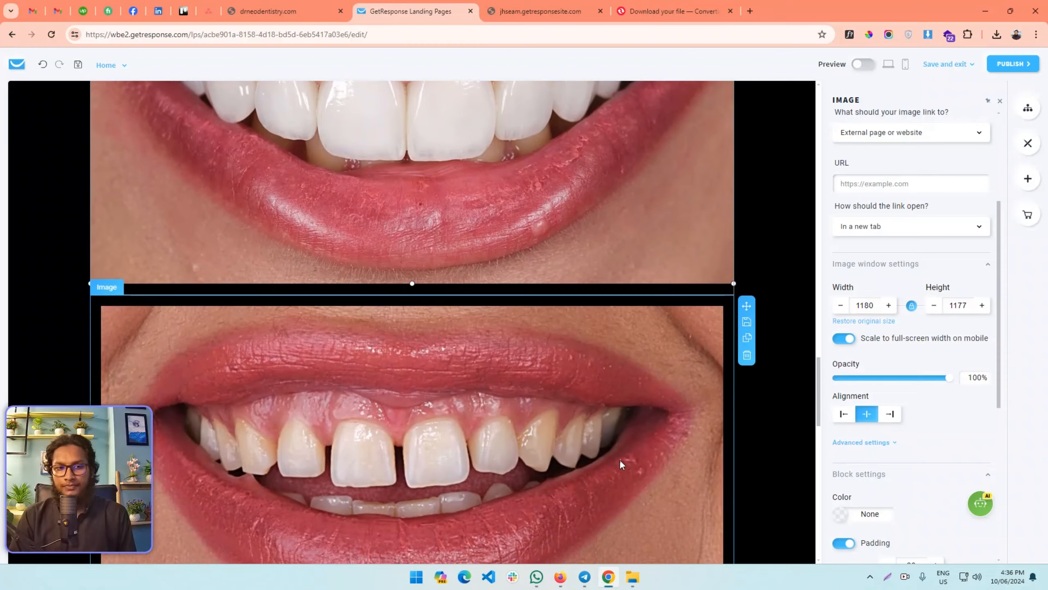
{"action": "left_click_drag", "start_coordinate": [619, 459], "coordinate": [748, 130]}
{"action": "scroll", "coordinate": [625, 338], "scroll_direction": "up", "scroll_amount": 7}
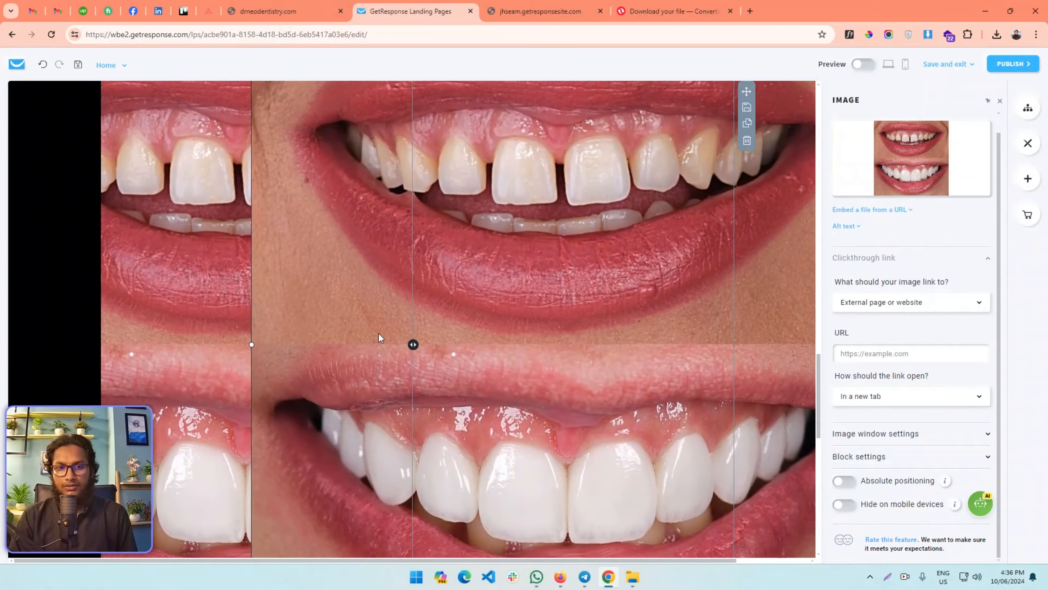
- Open the image window settings of the smile image in the first column
{"action": "left_click", "coordinate": [213, 169]}
{"action": "scroll", "coordinate": [929, 234], "scroll_direction": "up", "scroll_amount": 1}
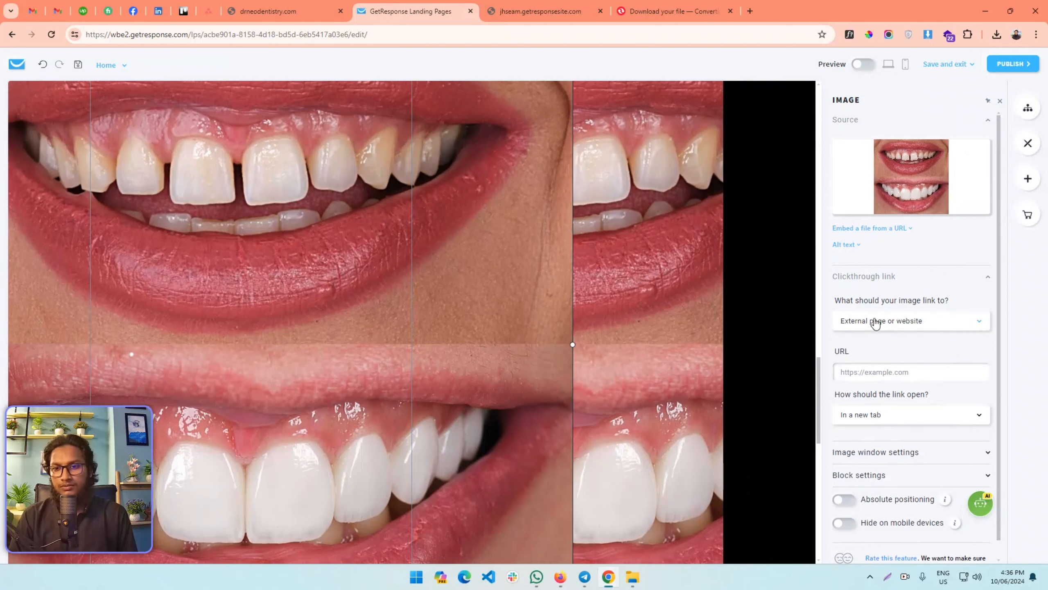
{"action": "scroll", "coordinate": [888, 339], "scroll_direction": "down", "scroll_amount": 1}
{"action": "left_click", "coordinate": [873, 433]}
{"action": "scroll", "coordinate": [882, 346], "scroll_direction": "down", "scroll_amount": 5}
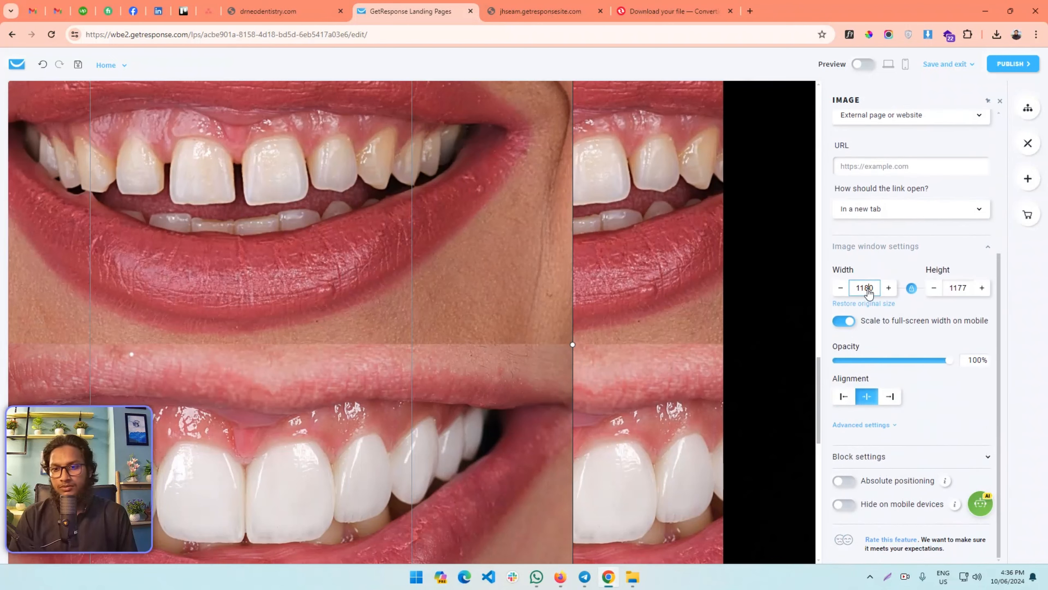
- Try to reduce the first-column image's width, and restore its original size
{"action": "double_click", "coordinate": [869, 289]}
{"action": "key", "text": "BackSpace"}
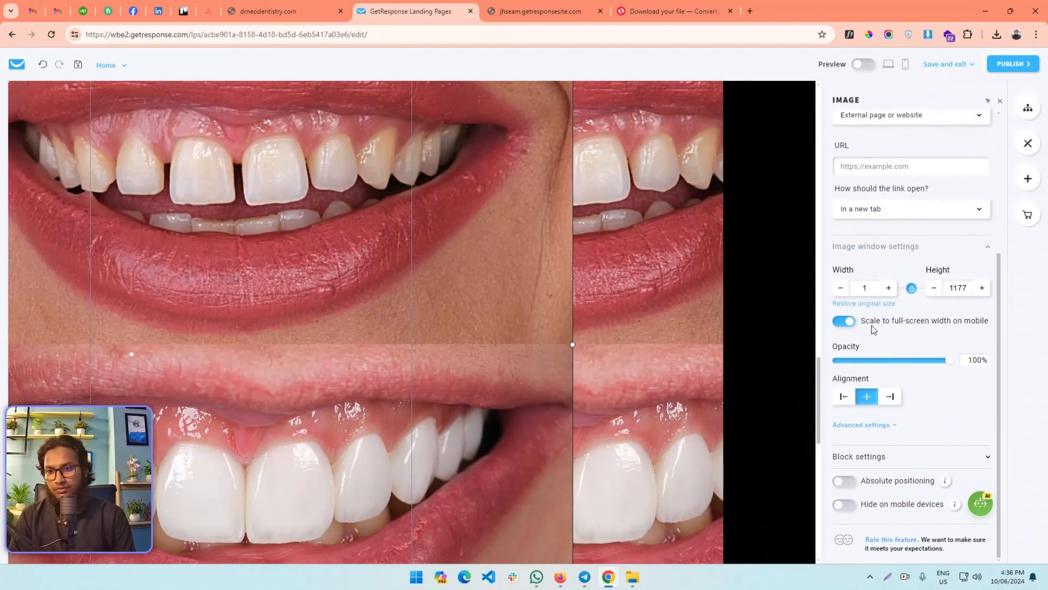
{"action": "left_click", "coordinate": [867, 292]}
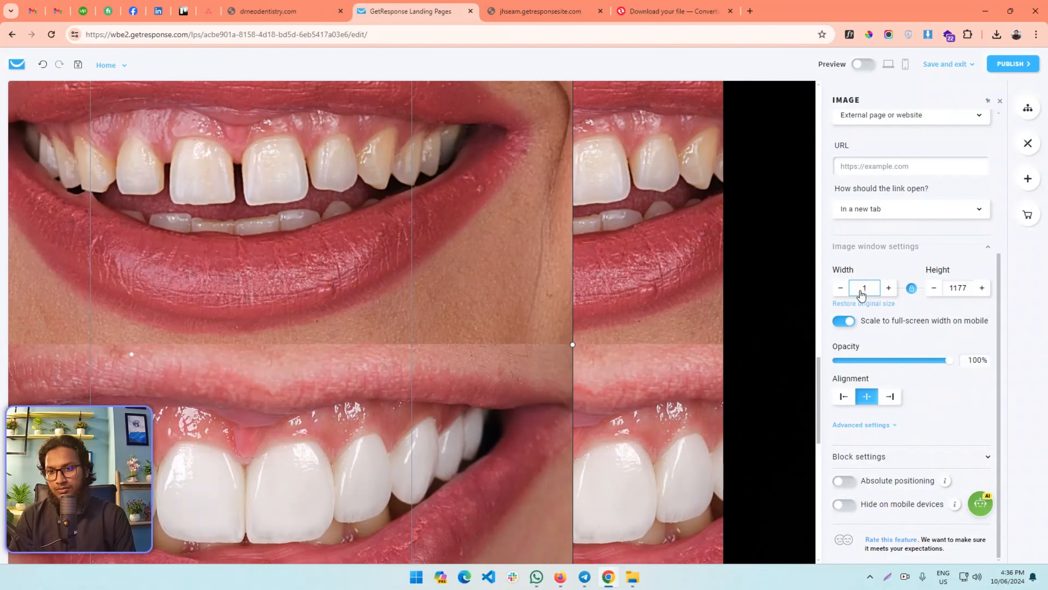
{"action": "left_click", "coordinate": [842, 291]}
{"action": "left_click", "coordinate": [890, 291]}
{"action": "left_click_drag", "start_coordinate": [878, 290], "coordinate": [842, 291]}
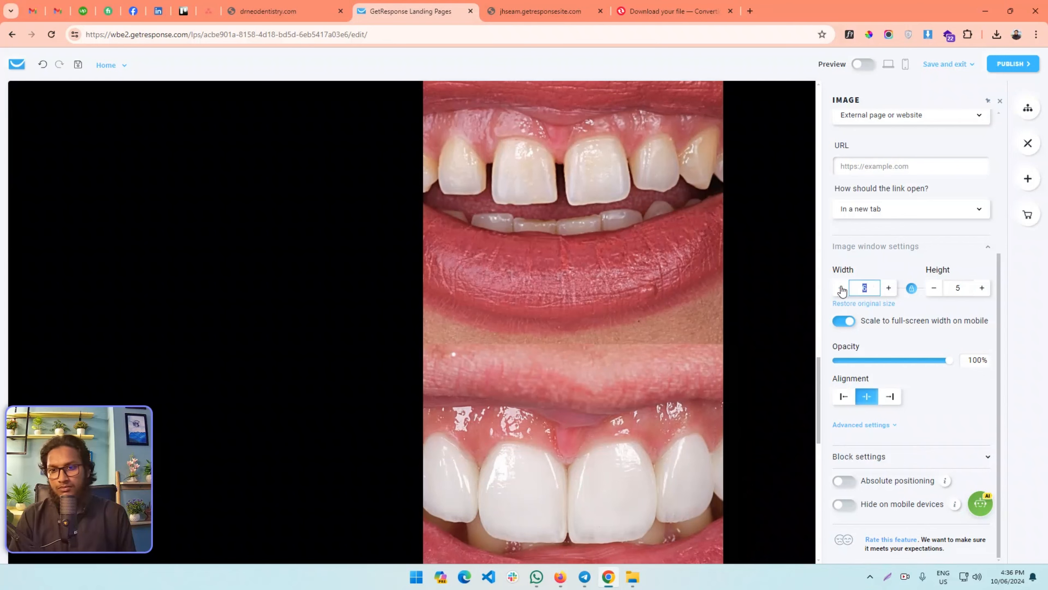
{"action": "key", "text": "BackSpace"}
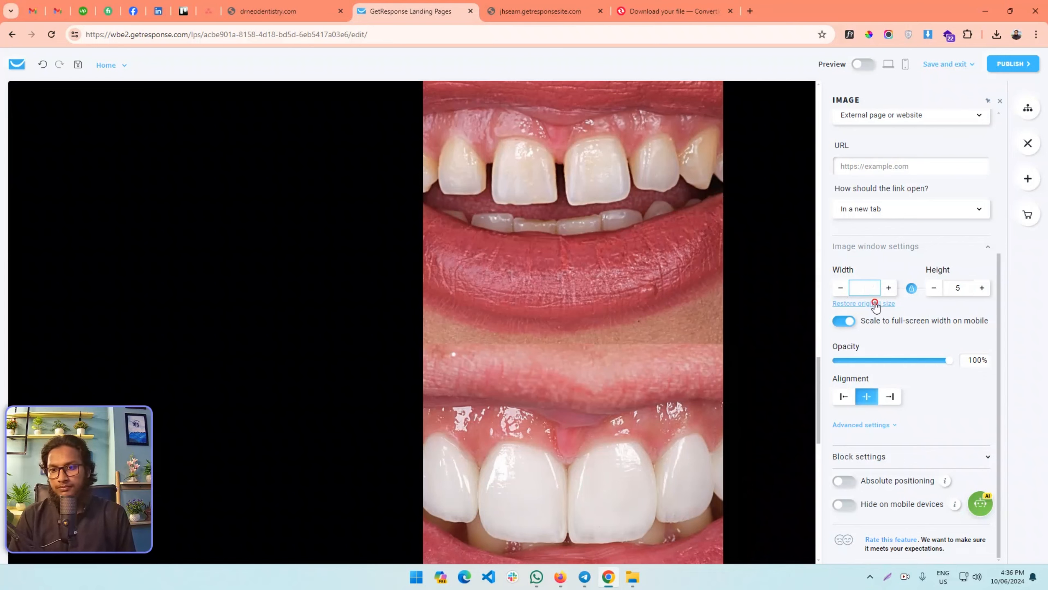
{"action": "left_click", "coordinate": [876, 305]}
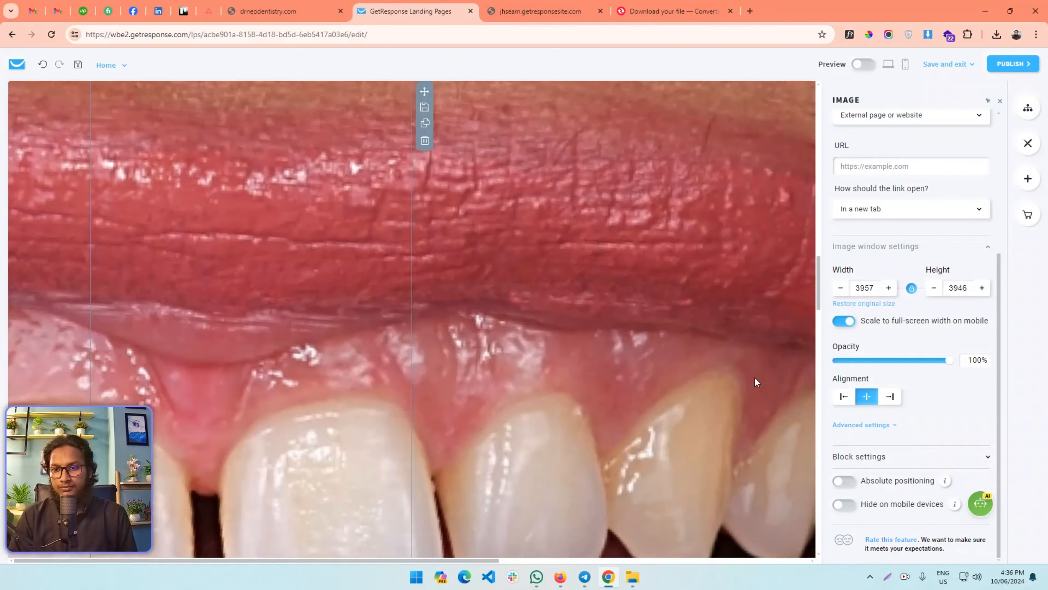
- Set the first-column smile image's width to 250 with its proportions locked
{"action": "left_click", "coordinate": [864, 424]}
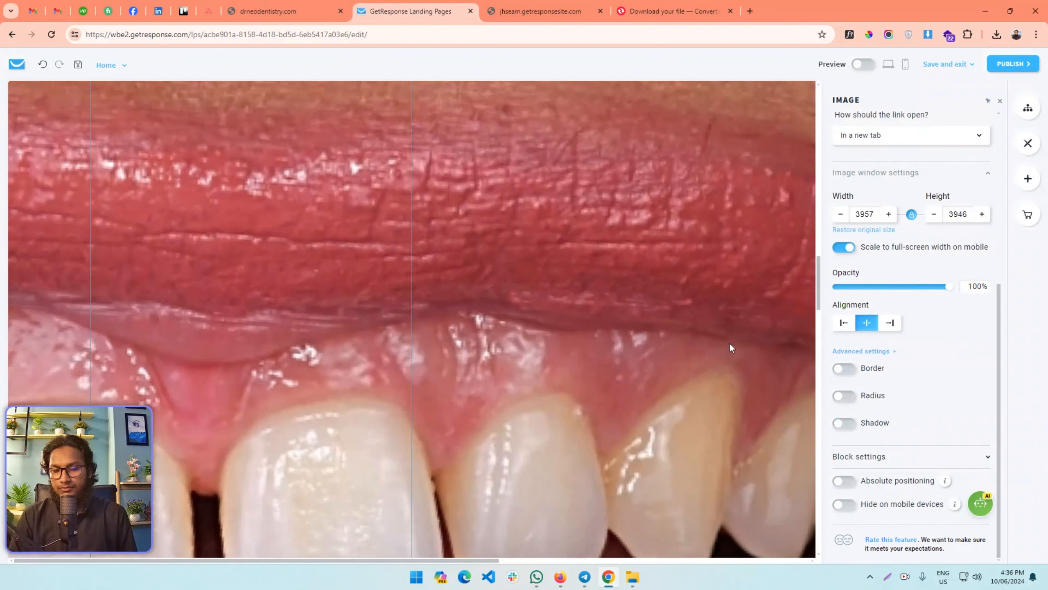
{"action": "left_click", "coordinate": [868, 218]}
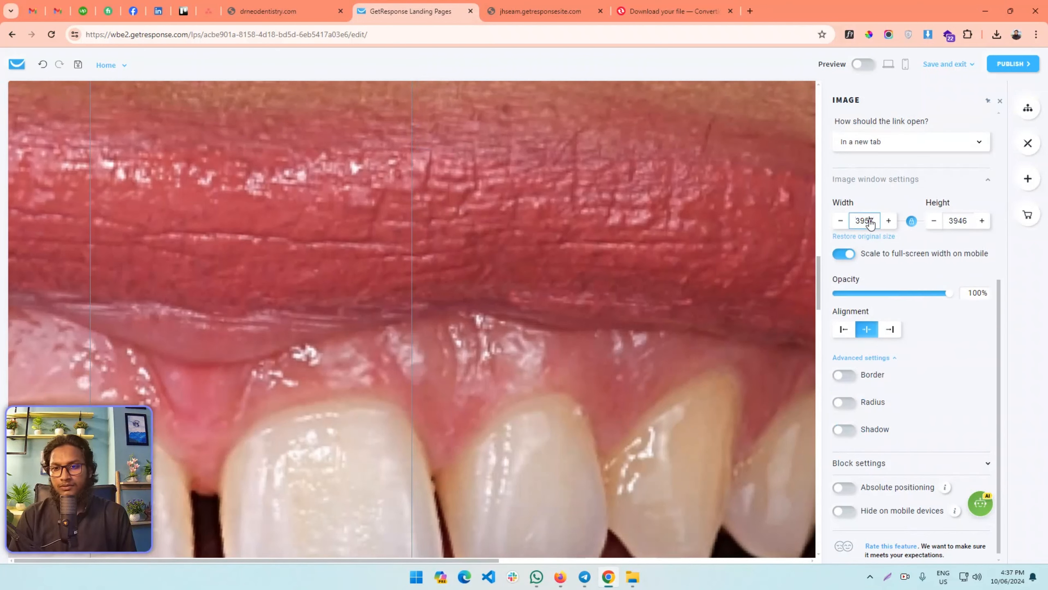
{"action": "type", "text": "250"}
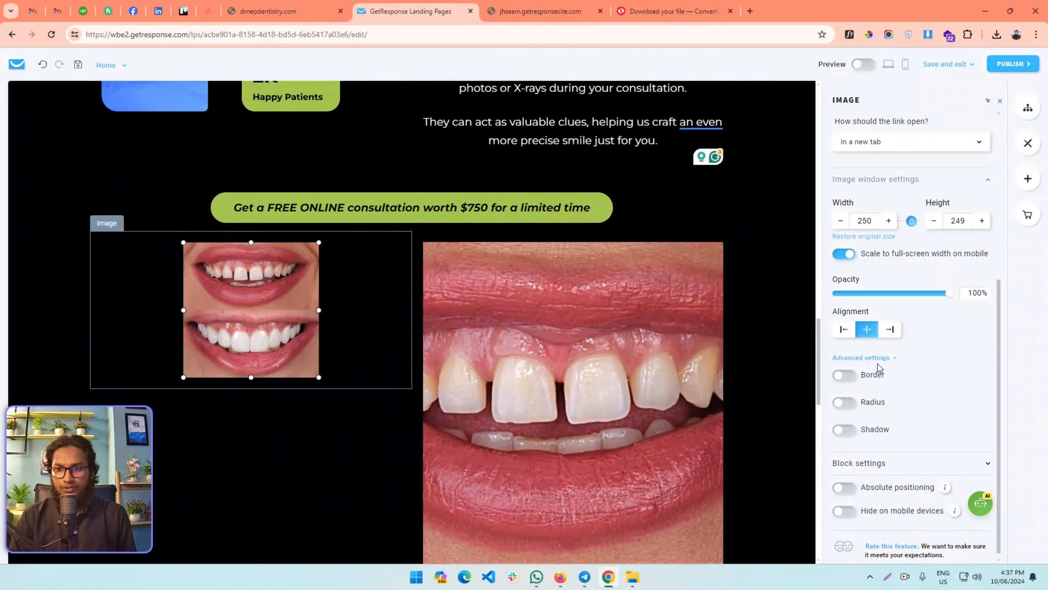
- Set the second-column smile image's width to 250 in its image window settings
{"action": "left_click", "coordinate": [624, 346]}
{"action": "scroll", "coordinate": [904, 322], "scroll_direction": "down", "scroll_amount": 1}
{"action": "scroll", "coordinate": [888, 331], "scroll_direction": "up", "scroll_amount": 1}
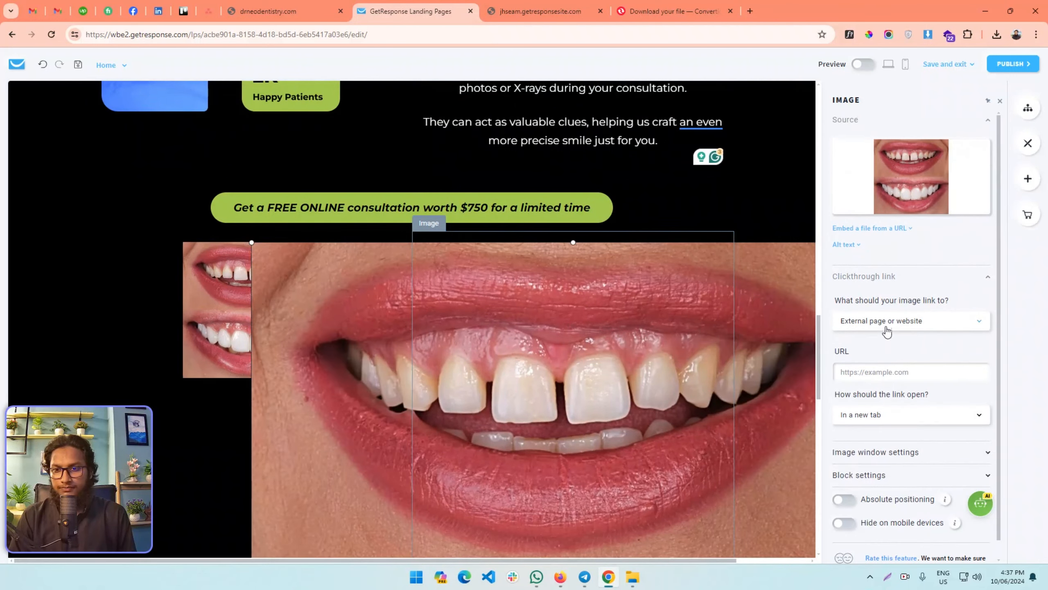
{"action": "scroll", "coordinate": [895, 310], "scroll_direction": "down", "scroll_amount": 1}
{"action": "left_click", "coordinate": [875, 435]}
{"action": "scroll", "coordinate": [875, 372], "scroll_direction": "down", "scroll_amount": 4}
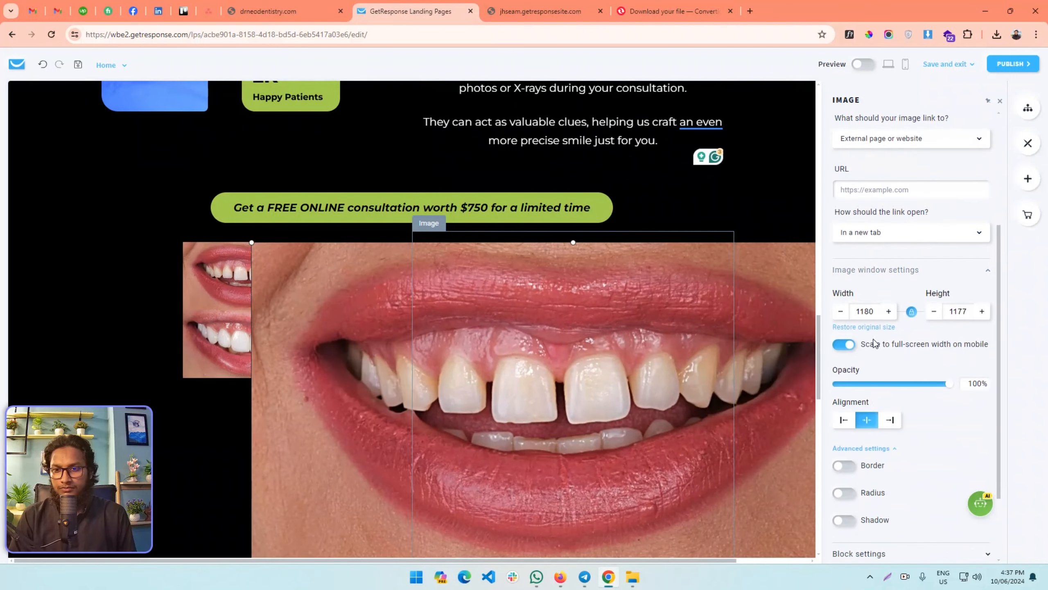
{"action": "left_click", "coordinate": [861, 309]}
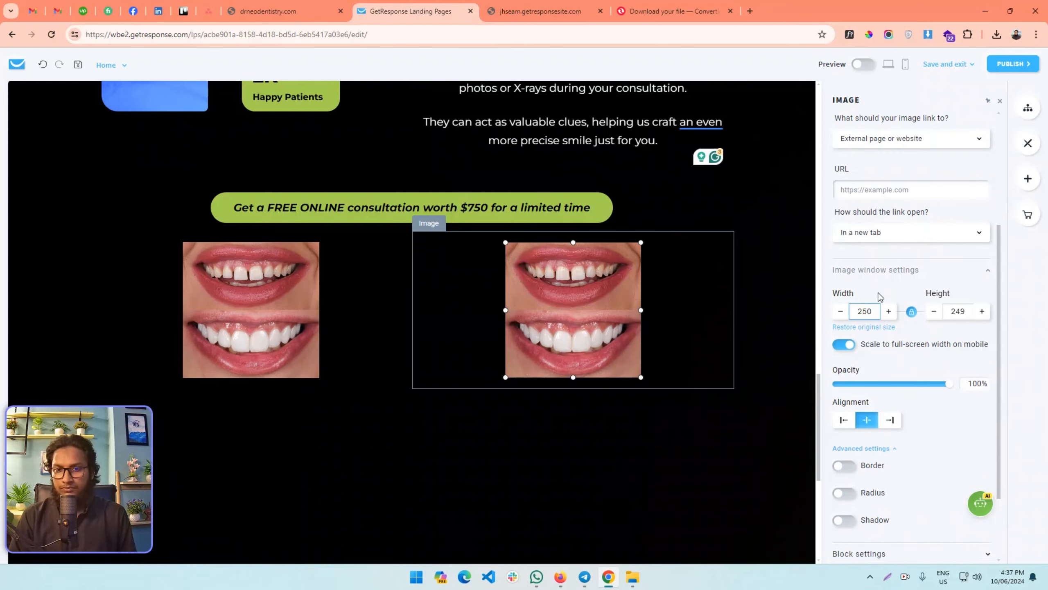
- Duplicate the resized second-column image and place the copy beside it as a third column
{"action": "left_click", "coordinate": [747, 274]}
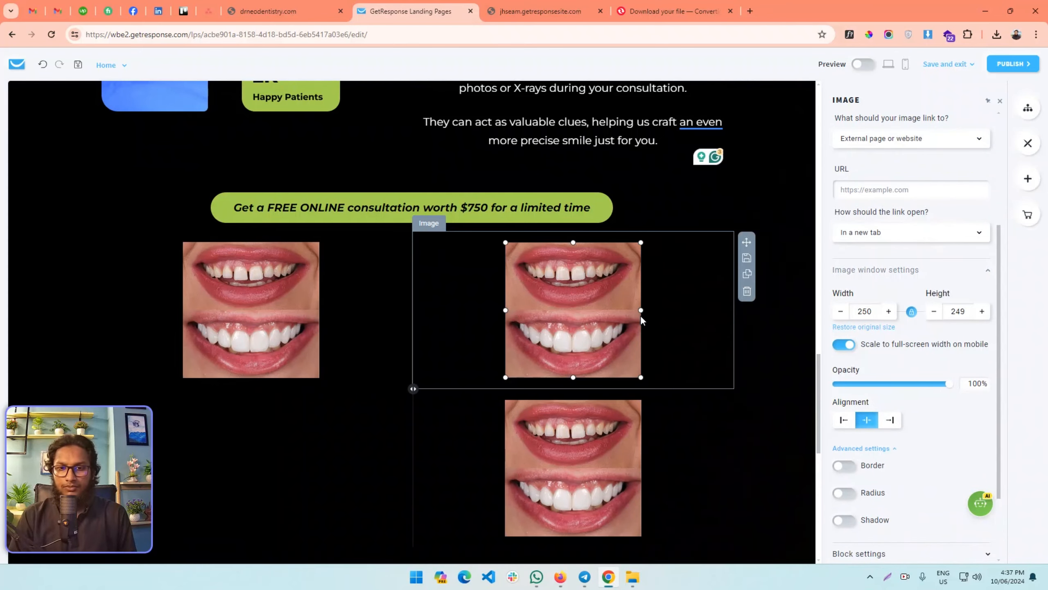
{"action": "left_click_drag", "start_coordinate": [598, 432], "coordinate": [695, 296]}
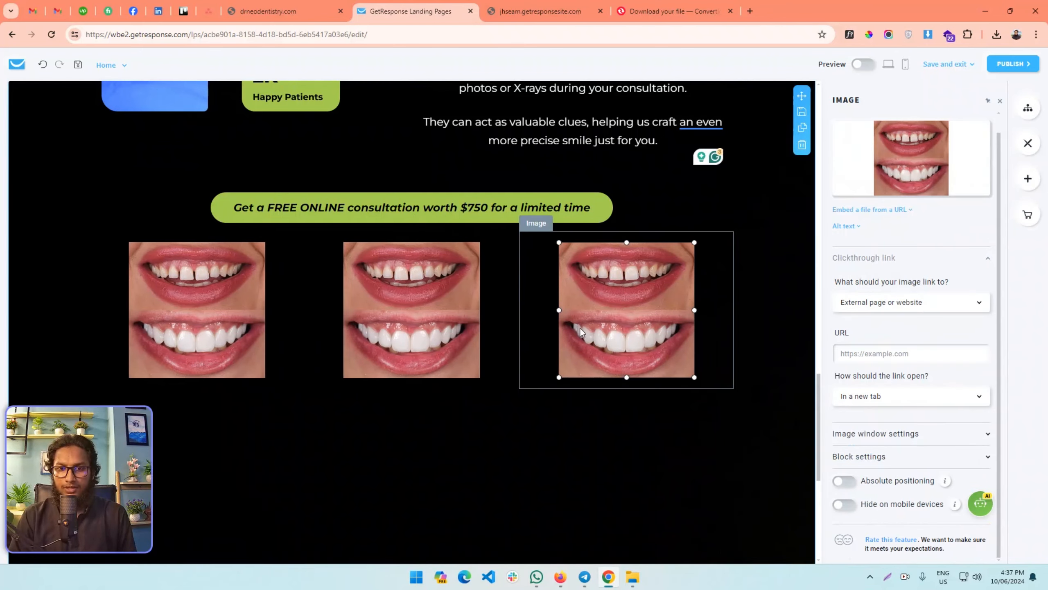
- Narrow the middle image column from both sides so the outer smile images sit closer, leaving a small even margin around the middle image
{"action": "left_click", "coordinate": [471, 408]}
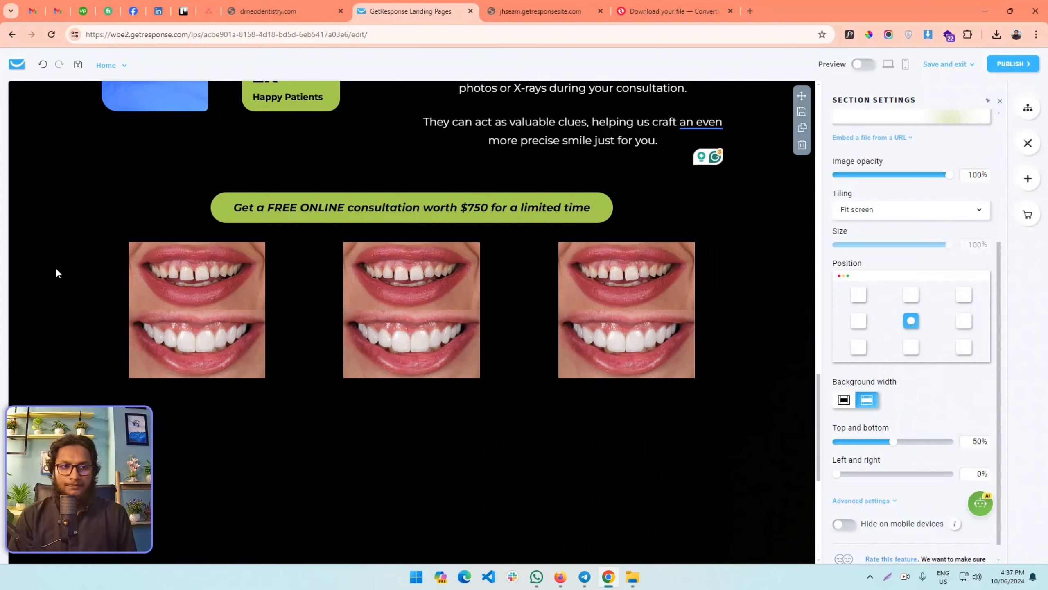
{"action": "left_click", "coordinate": [113, 270]}
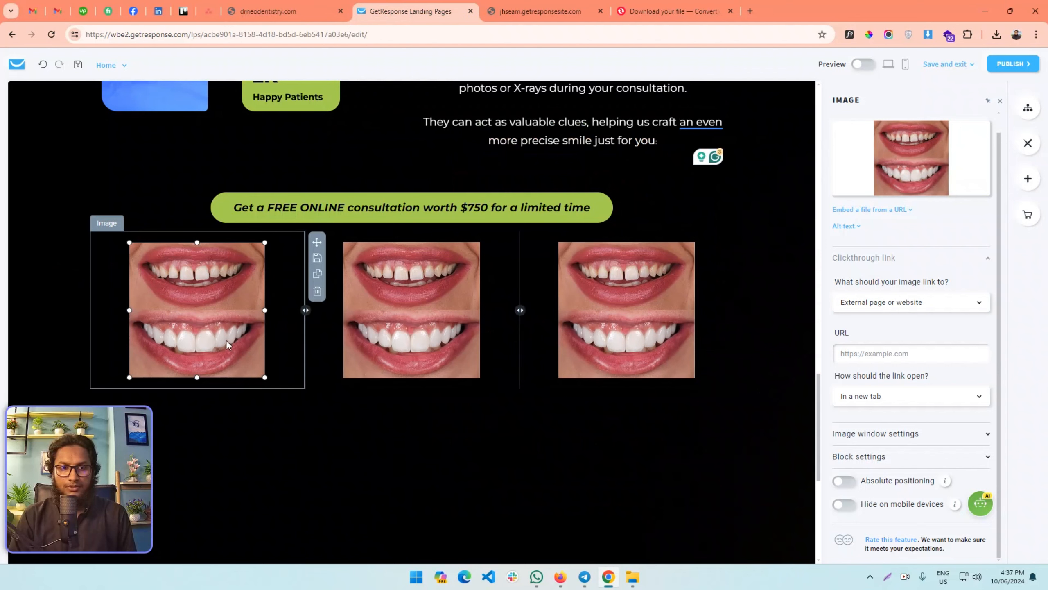
{"action": "left_click", "coordinate": [353, 324]}
{"action": "left_click_drag", "start_coordinate": [305, 310], "coordinate": [357, 310]}
{"action": "left_click_drag", "start_coordinate": [522, 309], "coordinate": [489, 307]}
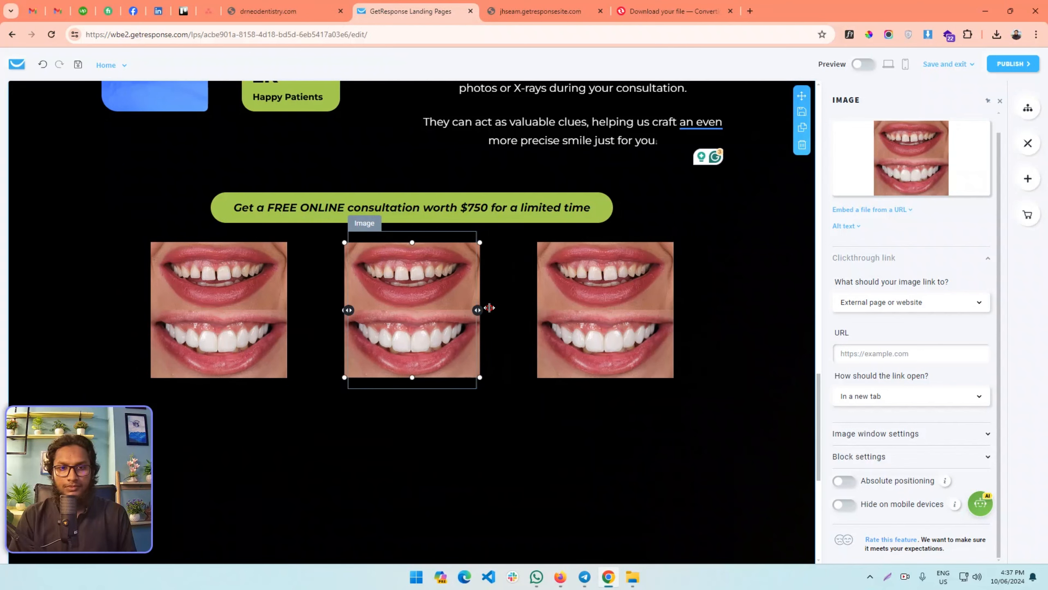
{"action": "left_click", "coordinate": [334, 428]}
{"action": "left_click", "coordinate": [396, 311]}
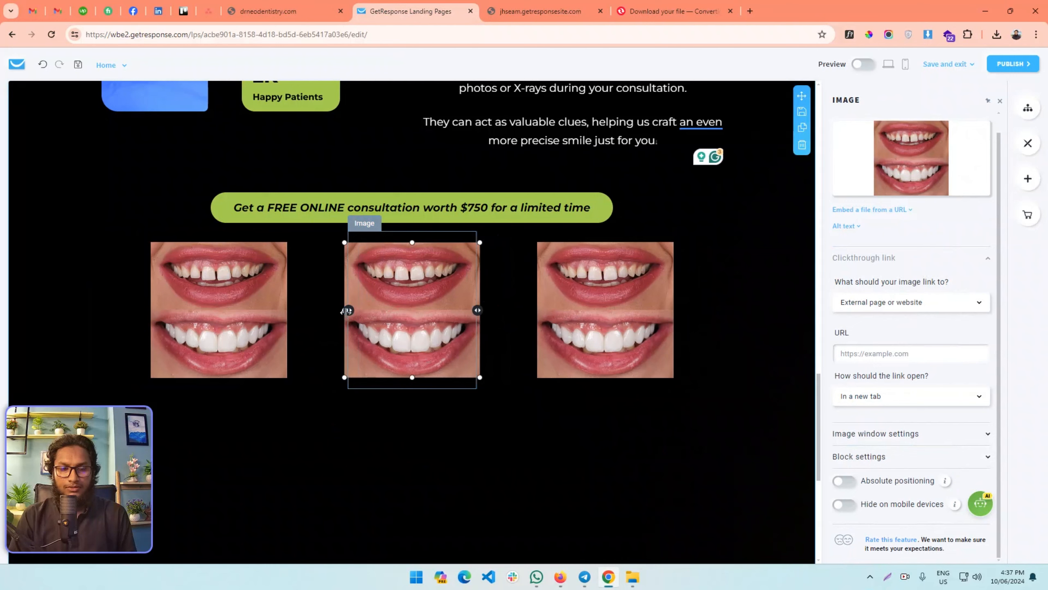
{"action": "left_click_drag", "start_coordinate": [347, 310], "coordinate": [327, 308]}
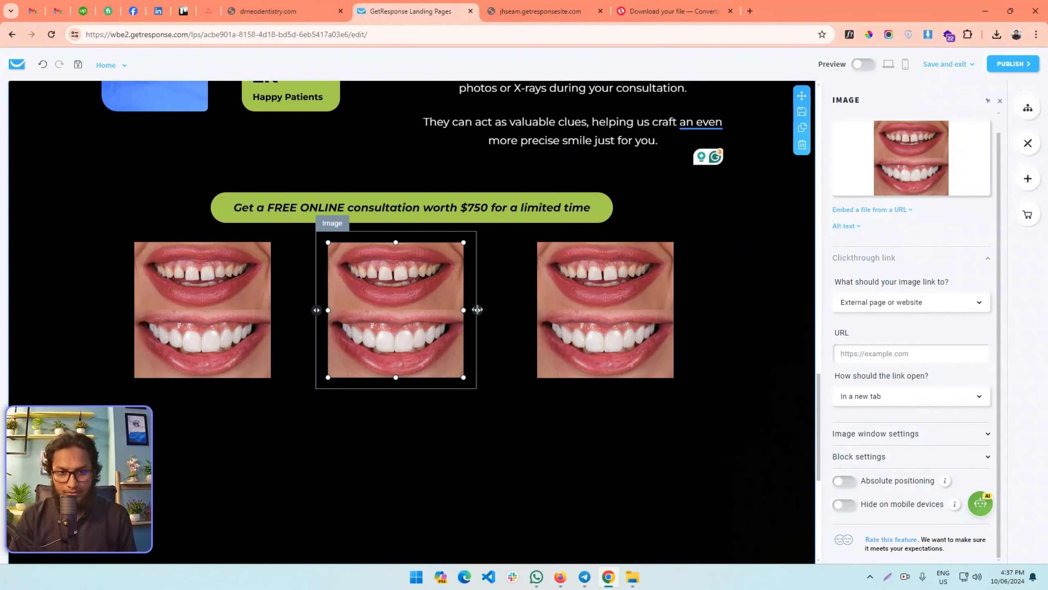
{"action": "left_click_drag", "start_coordinate": [477, 309], "coordinate": [495, 309]}
{"action": "left_click", "coordinate": [450, 430]}
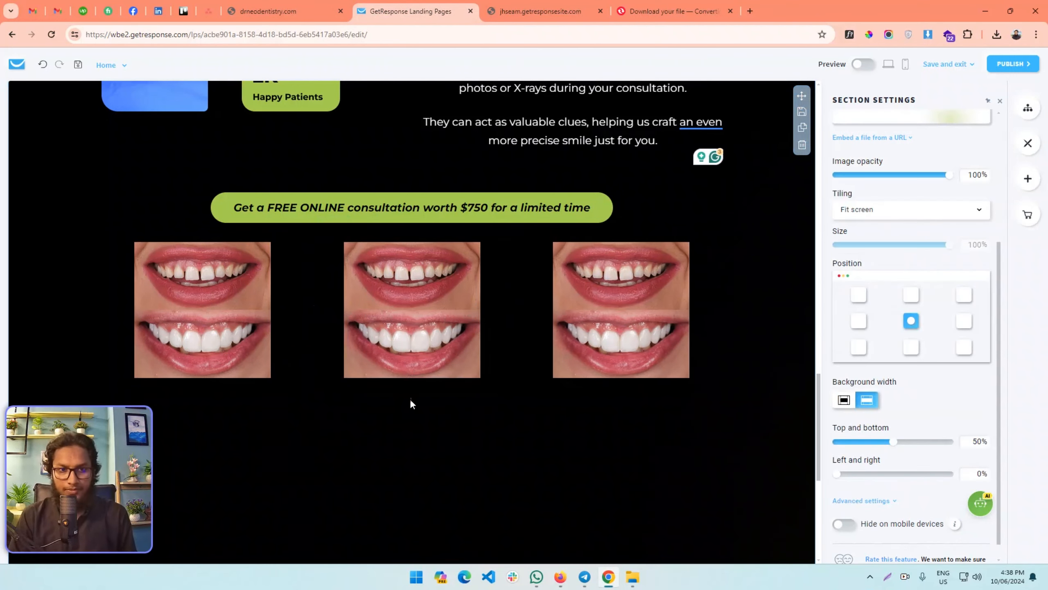
- Align the first-column smile image to the right within its block
{"action": "left_click", "coordinate": [236, 290]}
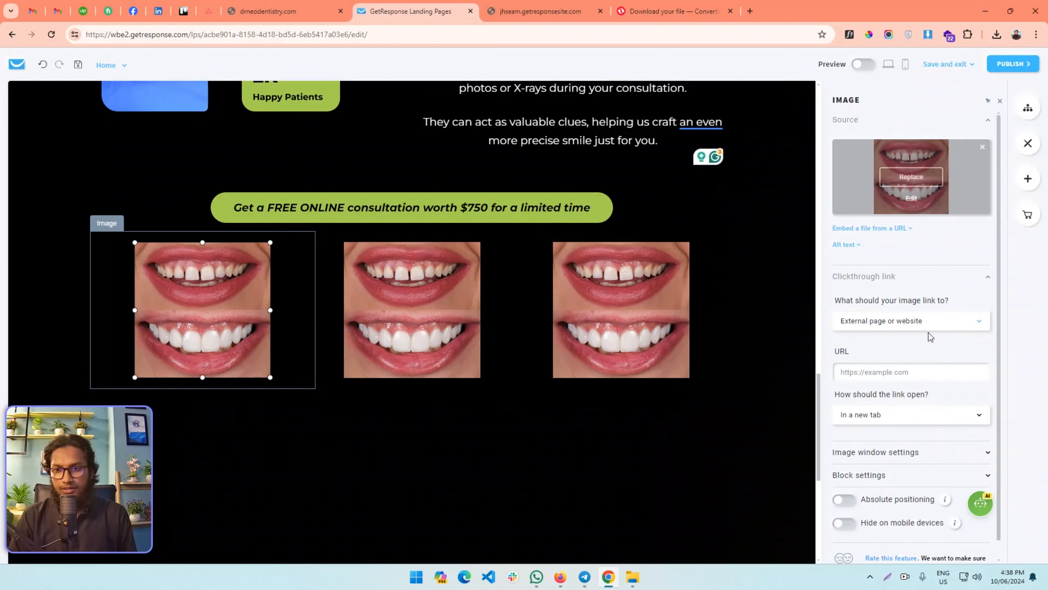
{"action": "scroll", "coordinate": [878, 266], "scroll_direction": "down", "scroll_amount": 1}
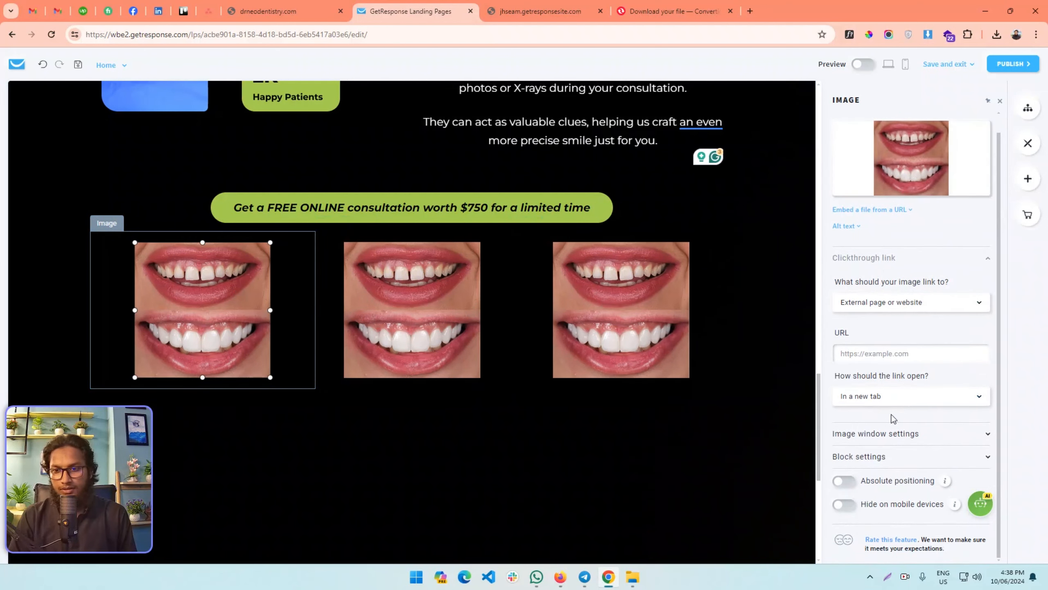
{"action": "scroll", "coordinate": [897, 397], "scroll_direction": "up", "scroll_amount": 1}
{"action": "scroll", "coordinate": [907, 372], "scroll_direction": "down", "scroll_amount": 1}
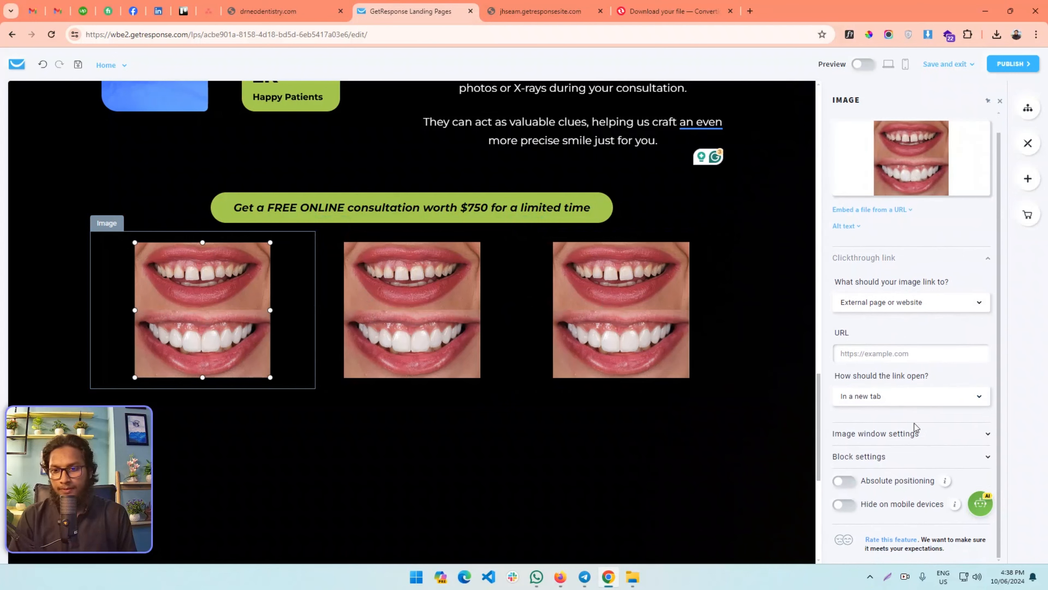
{"action": "left_click", "coordinate": [901, 434]}
{"action": "scroll", "coordinate": [901, 433], "scroll_direction": "down", "scroll_amount": 5}
{"action": "left_click", "coordinate": [889, 325]}
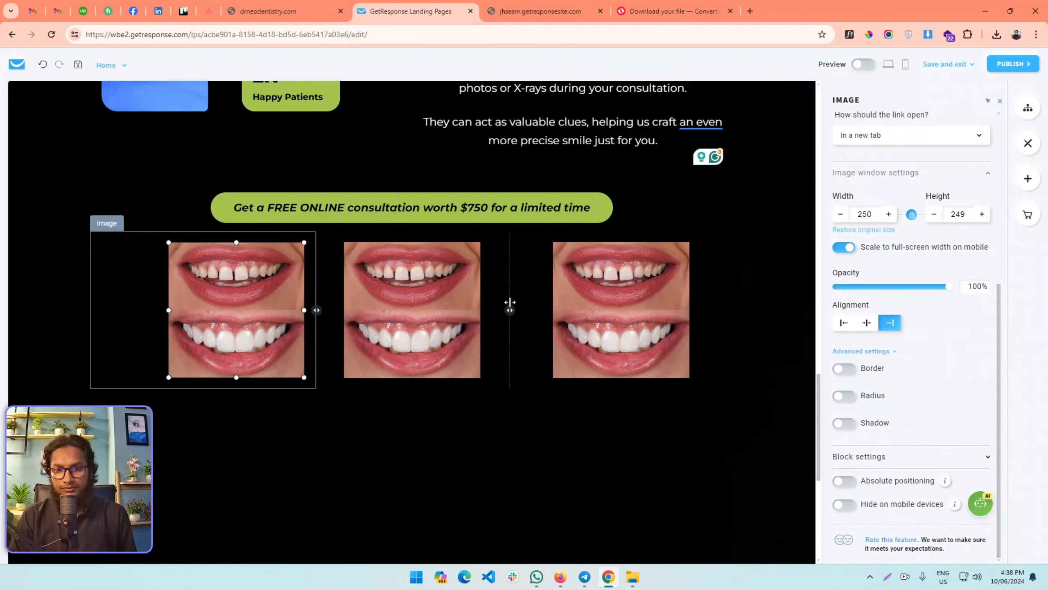
- Align the third-column smile image to the left within its block
{"action": "left_click", "coordinate": [615, 287]}
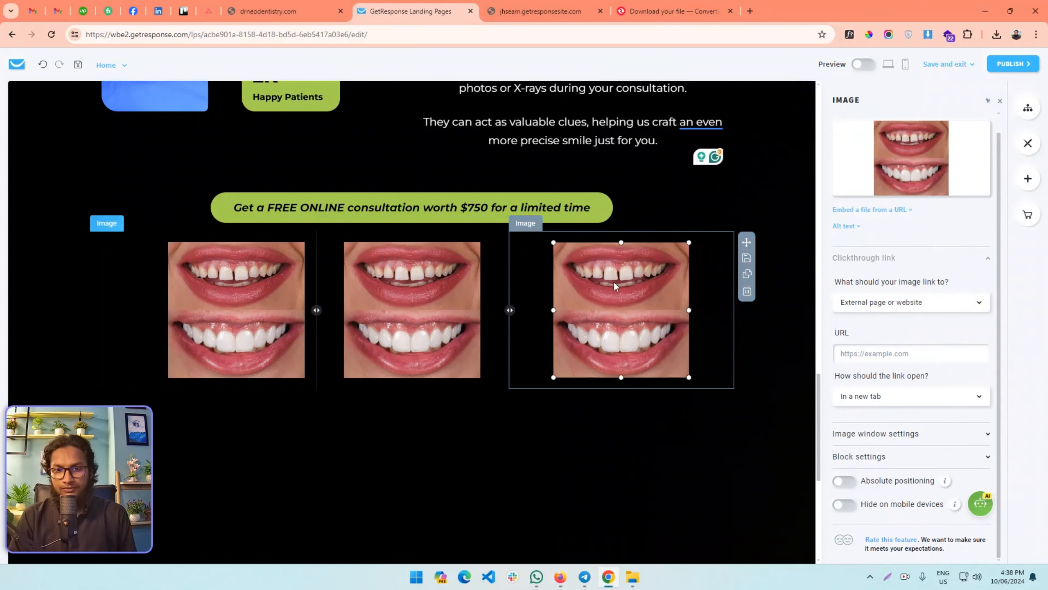
{"action": "left_click", "coordinate": [919, 435]}
{"action": "left_click", "coordinate": [845, 323]}
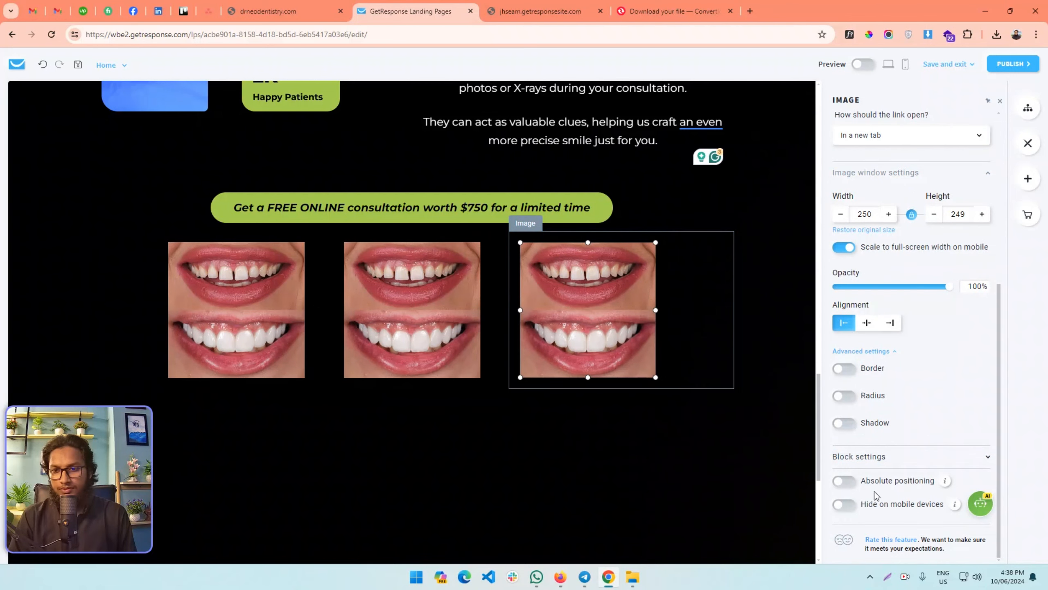
- Set the third-column image's block padding to 0 on all sides
{"action": "left_click", "coordinate": [890, 457]}
{"action": "left_click", "coordinate": [866, 373]}
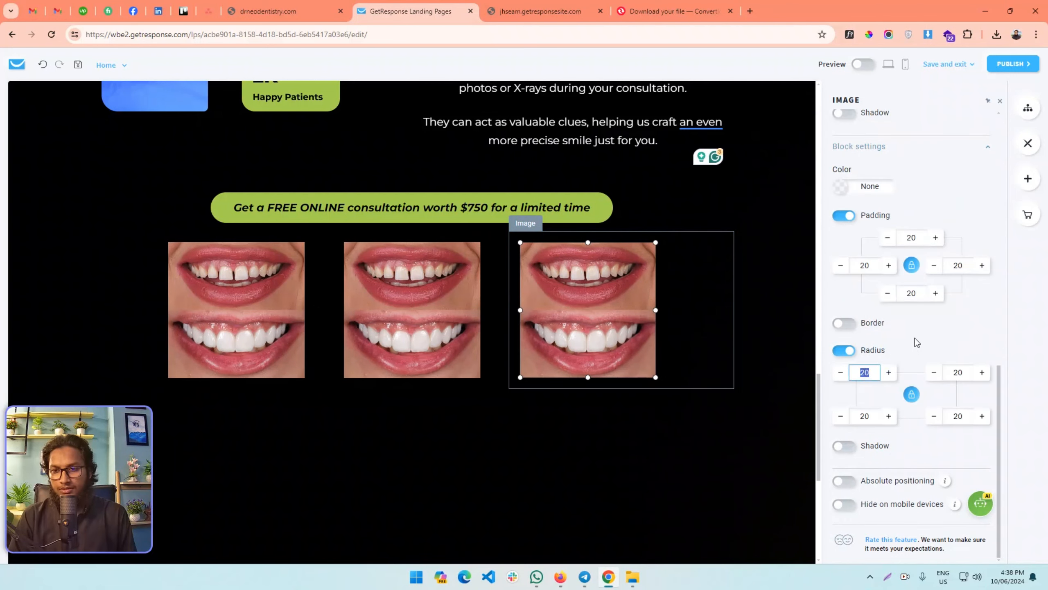
{"action": "scroll", "coordinate": [924, 333], "scroll_direction": "up", "scroll_amount": 2}
{"action": "left_click", "coordinate": [911, 293]}
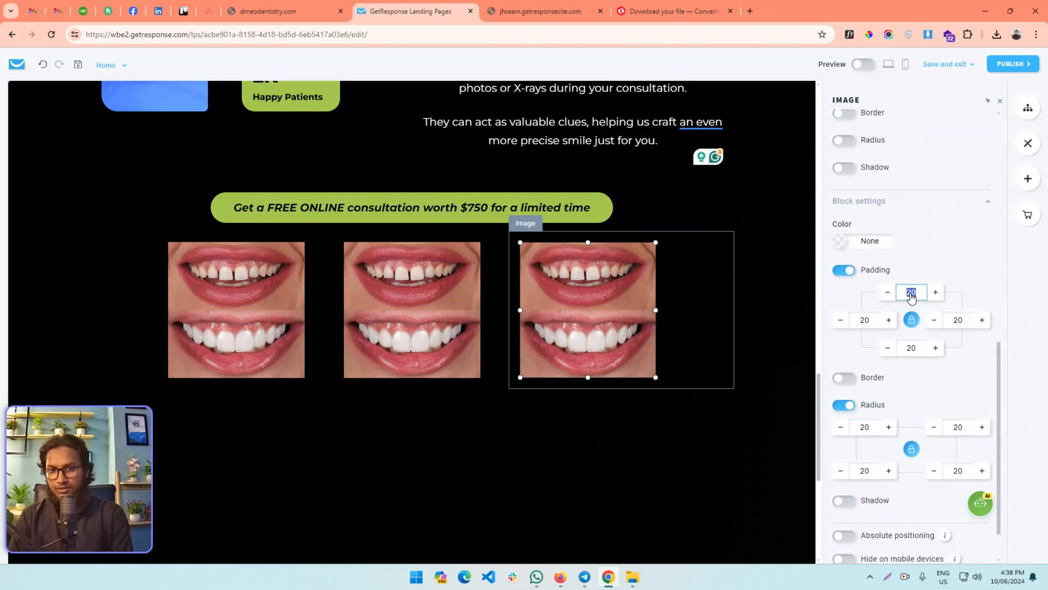
{"action": "type", "text": "0"}
- Set the middle-column image's block padding to 0 on all sides
{"action": "left_click", "coordinate": [470, 281]}
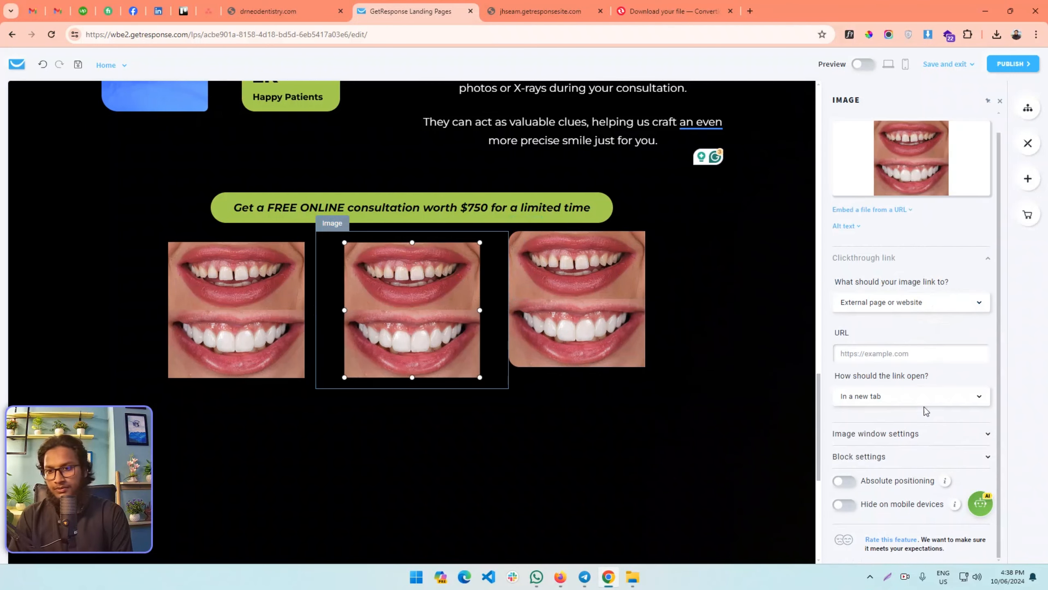
{"action": "left_click", "coordinate": [904, 435]}
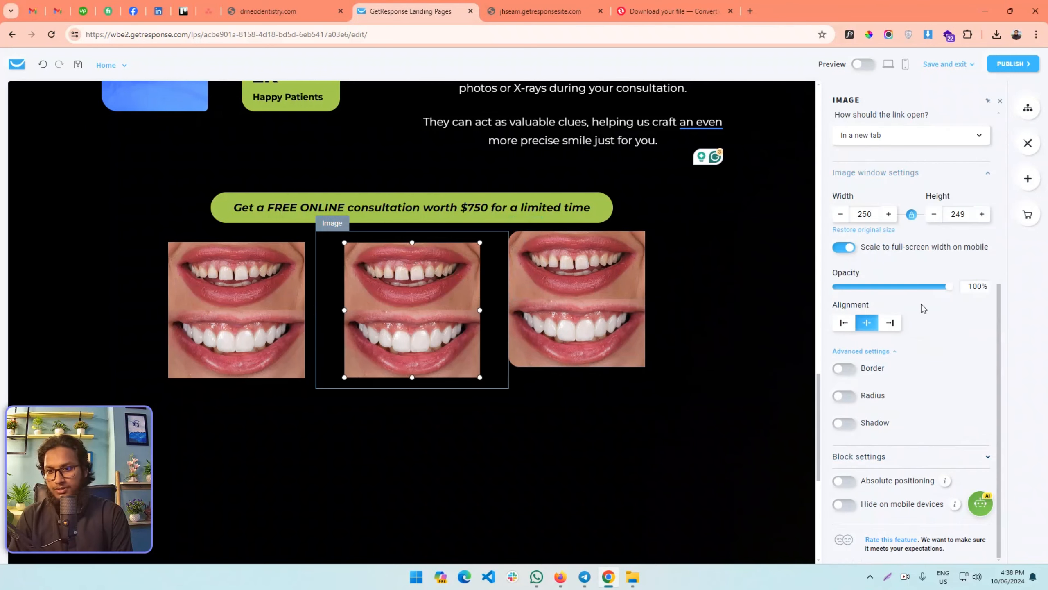
{"action": "scroll", "coordinate": [912, 351], "scroll_direction": "up", "scroll_amount": 5}
{"action": "scroll", "coordinate": [912, 349], "scroll_direction": "down", "scroll_amount": 5}
{"action": "left_click", "coordinate": [887, 456]}
{"action": "double_click", "coordinate": [912, 332]}
{"action": "type", "text": "0"}
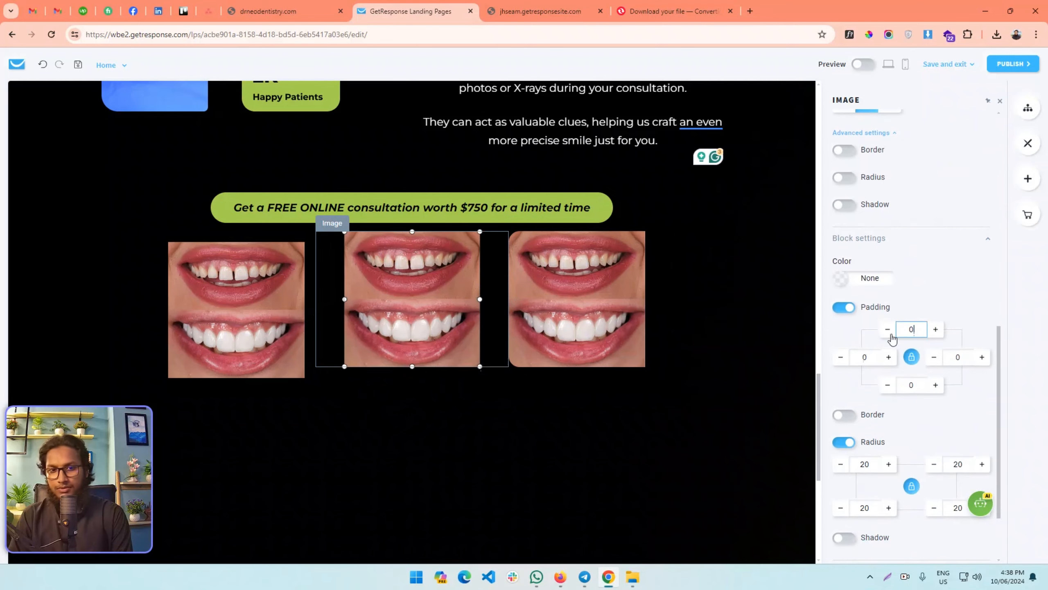
- Set the first-column image's block radius to 20 and its block padding to 0 on all sides
{"action": "left_click", "coordinate": [176, 294]}
{"action": "left_click", "coordinate": [916, 450]}
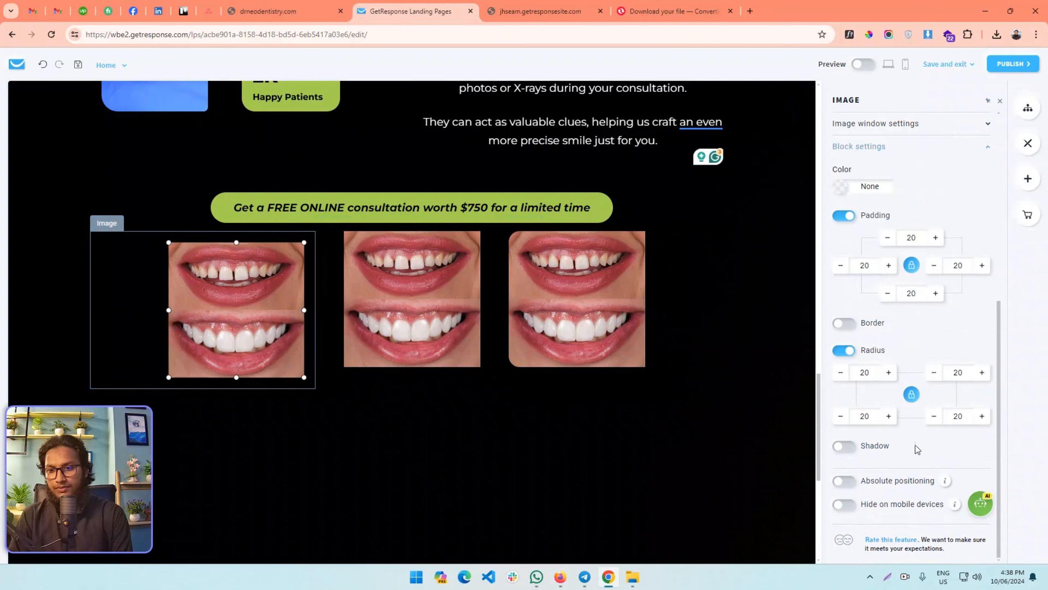
{"action": "double_click", "coordinate": [865, 375]}
{"action": "type", "text": "0"}
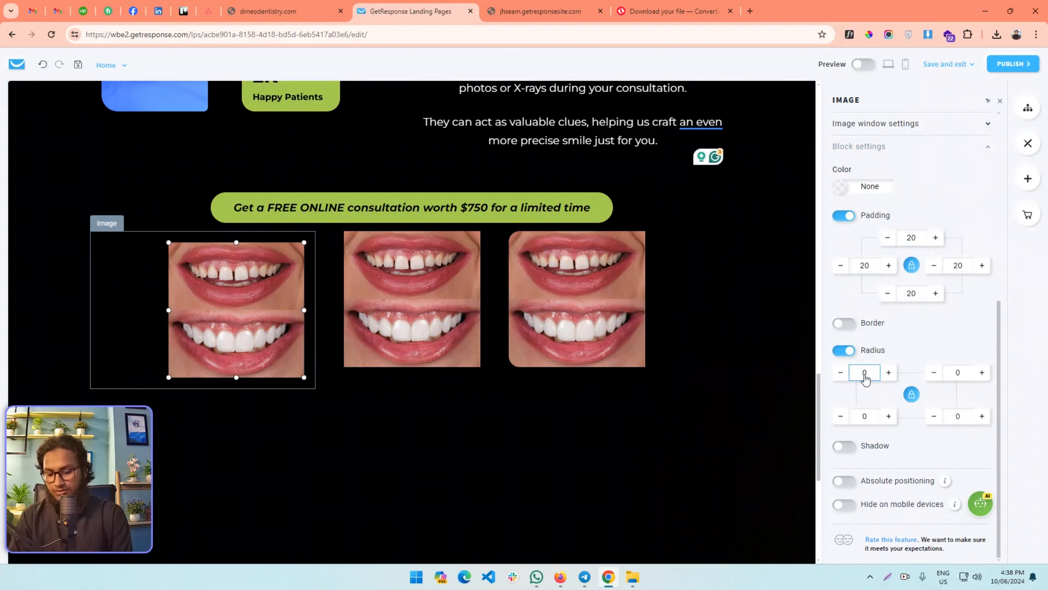
{"action": "type", "text": "2"}
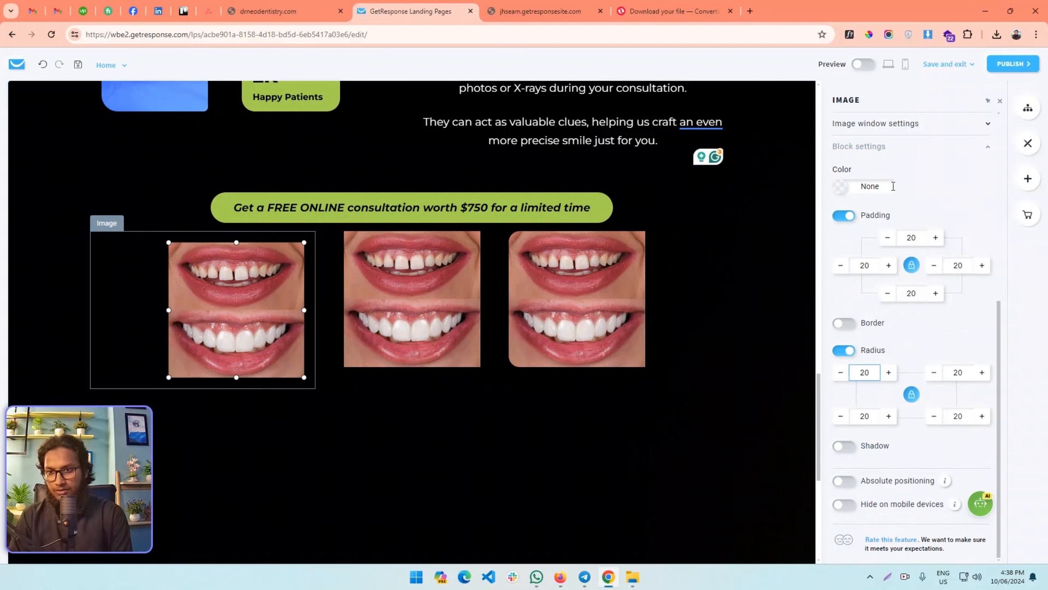
{"action": "scroll", "coordinate": [889, 479], "scroll_direction": "up", "scroll_amount": 6}
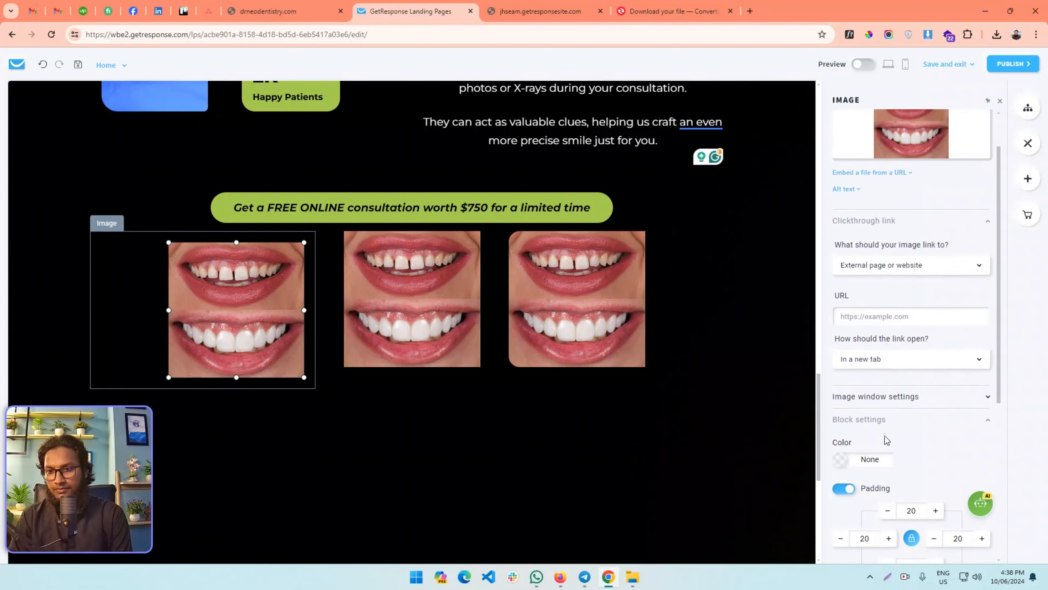
{"action": "type", "text": "0"}
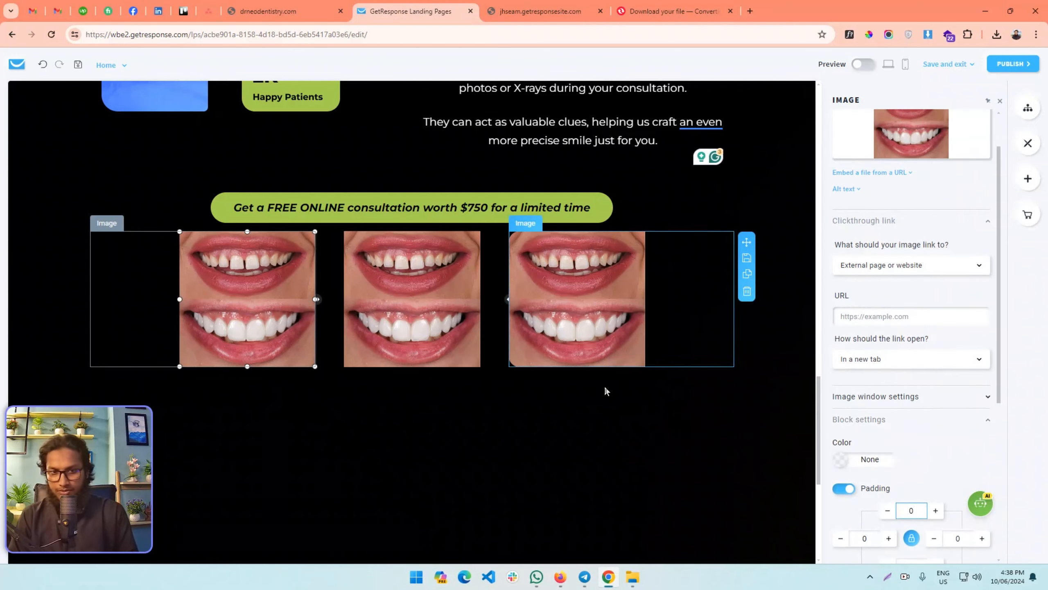
{"action": "left_click", "coordinate": [640, 409]}
{"action": "left_click", "coordinate": [608, 332]}
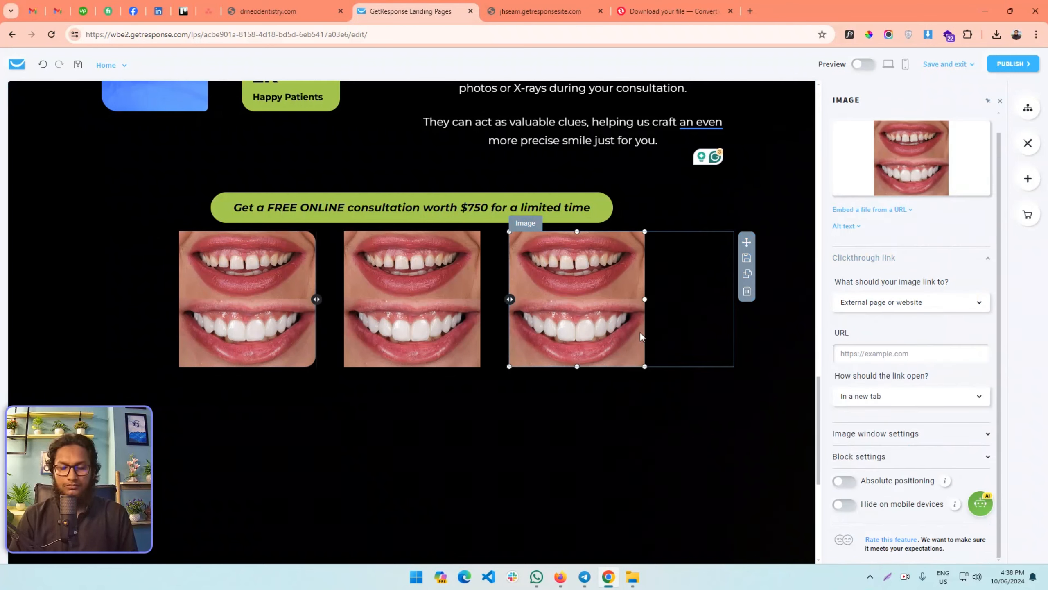
{"action": "left_click", "coordinate": [395, 290]}
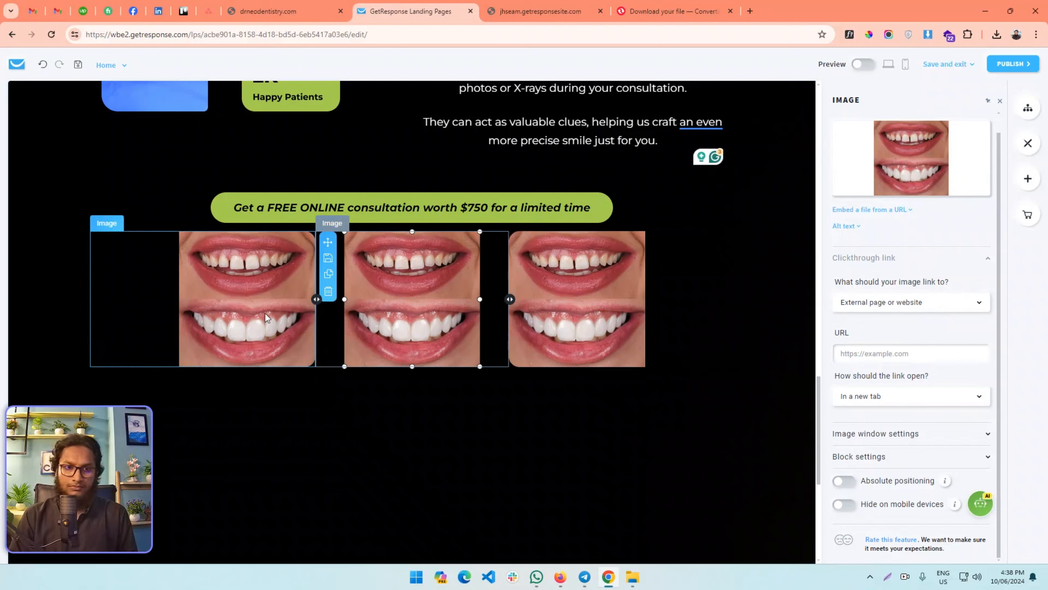
{"action": "left_click", "coordinate": [63, 288]}
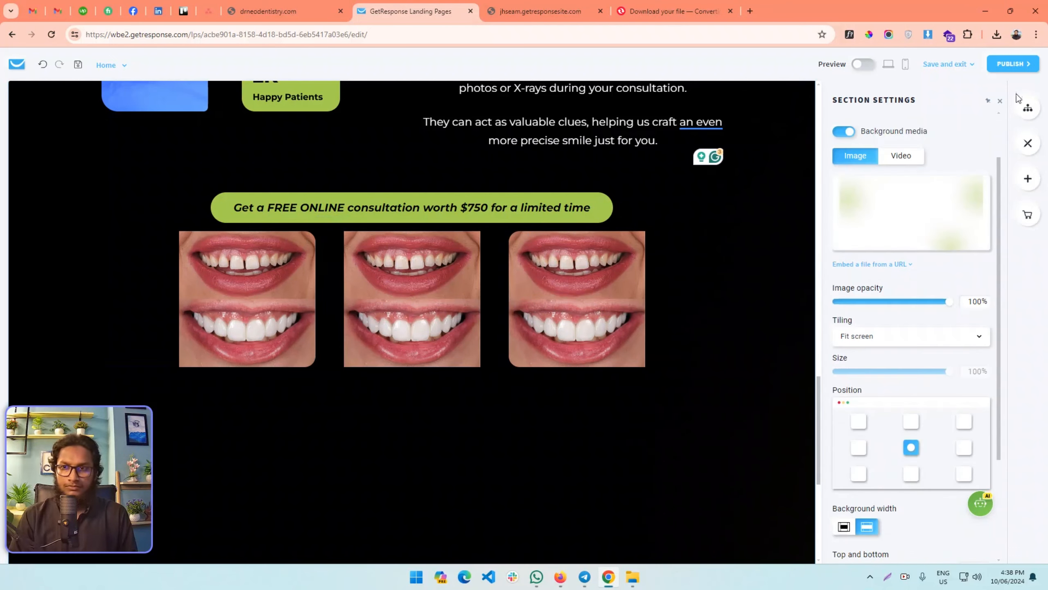
- Insert a spacer between the consultation button and the row of smile images, and reduce its height to a small gap
{"action": "left_click", "coordinate": [1027, 179]}
{"action": "left_click_drag", "start_coordinate": [857, 261], "coordinate": [398, 240]}
{"action": "left_click_drag", "start_coordinate": [412, 283], "coordinate": [411, 255]}
{"action": "left_click", "coordinate": [534, 456]}
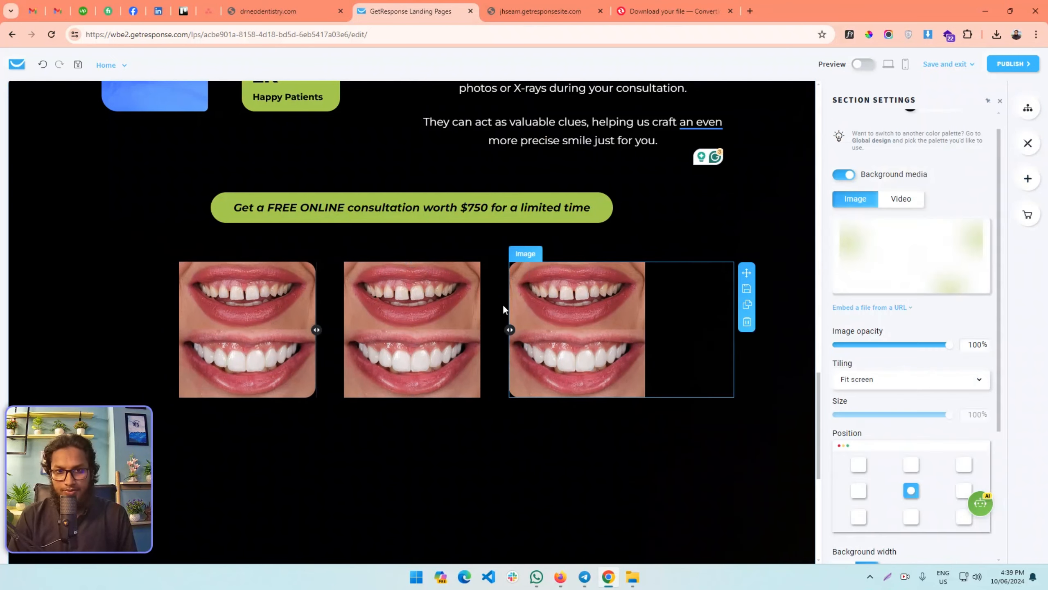
- Save the landing page and reload the live jhseam.getresponsesite.com page to check the row of smile images below the consultation button
{"action": "left_click", "coordinate": [961, 64]}
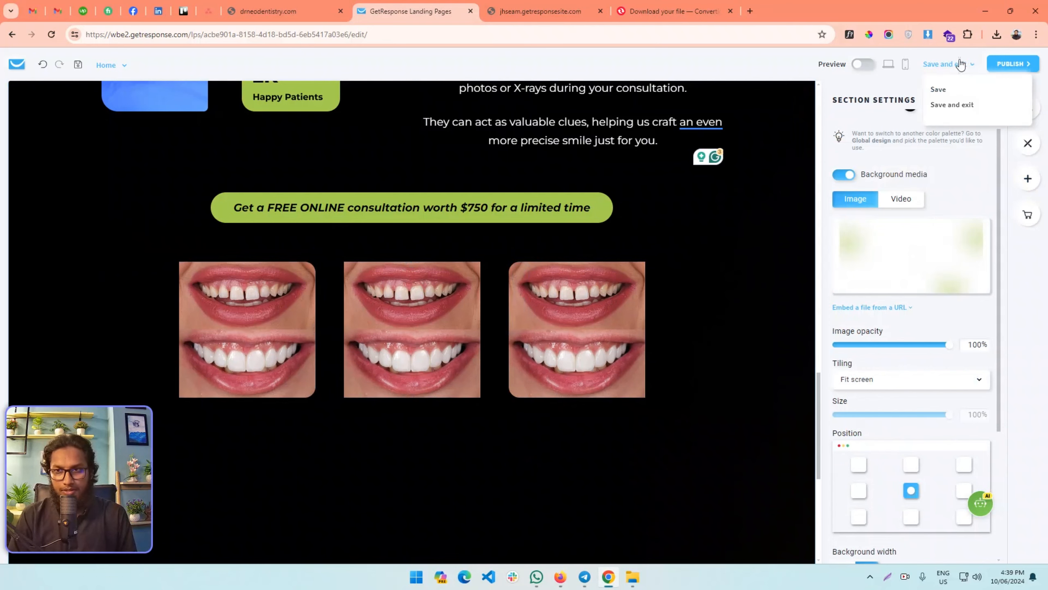
{"action": "left_click", "coordinate": [951, 91]}
{"action": "left_click", "coordinate": [589, 5]}
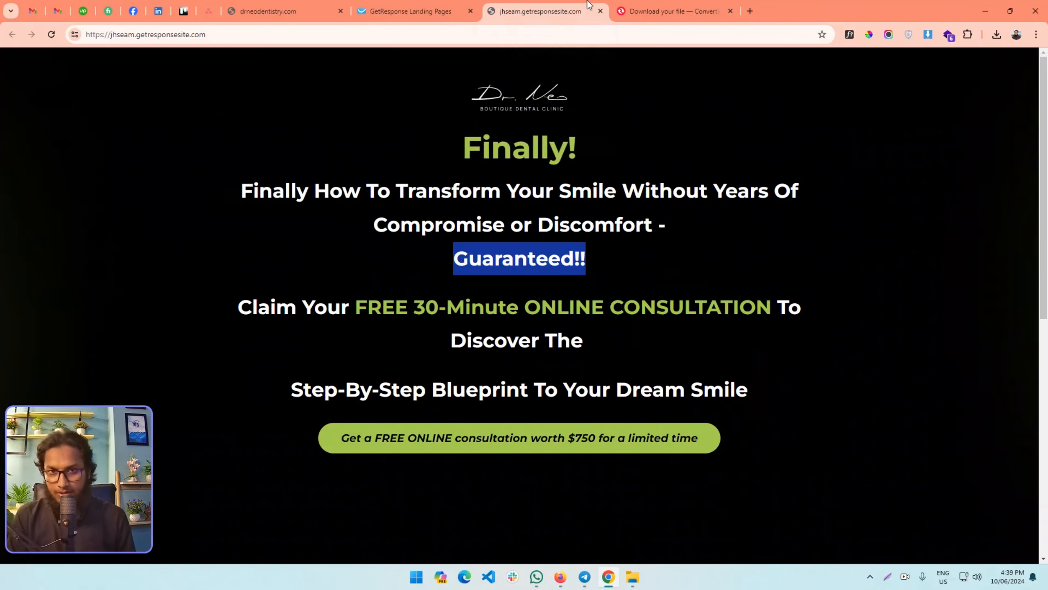
{"action": "left_click", "coordinate": [50, 32]}
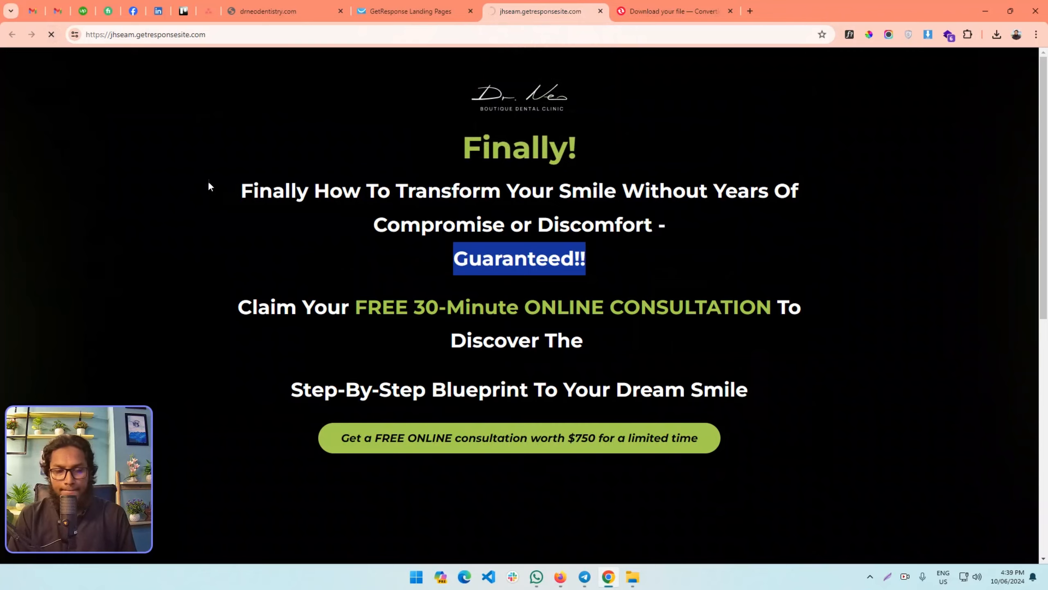
{"action": "scroll", "coordinate": [518, 259], "scroll_direction": "down", "scroll_amount": 5}
{"action": "scroll", "coordinate": [518, 260], "scroll_direction": "down", "scroll_amount": 6}
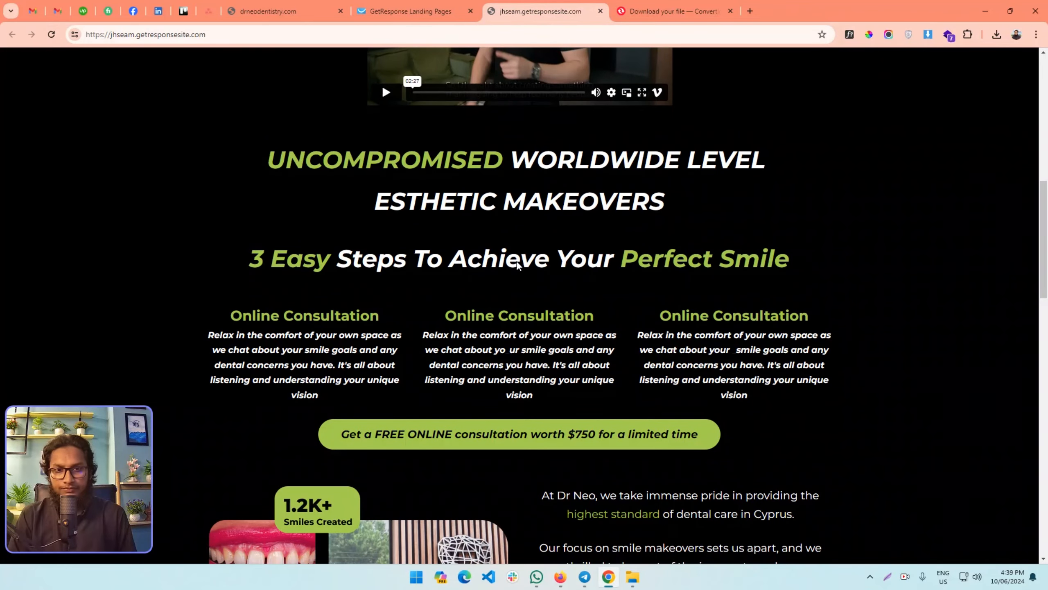
{"action": "scroll", "coordinate": [518, 260], "scroll_direction": "down", "scroll_amount": 12}
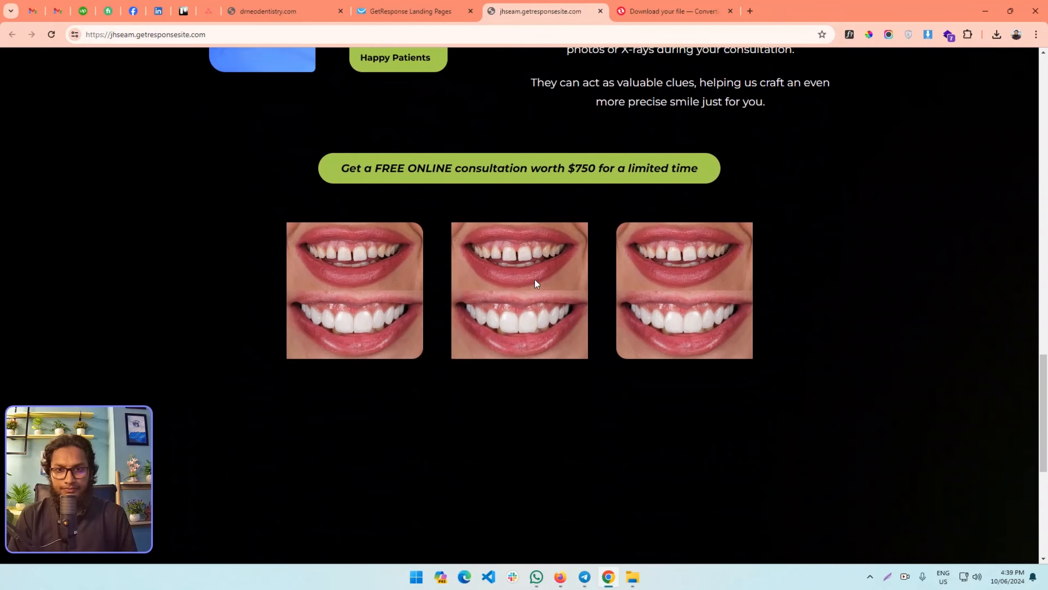
- Return to the GetResponse editor and set the middle smile image's corner radius to 20 in its image window settings
{"action": "left_click", "coordinate": [411, 11]}
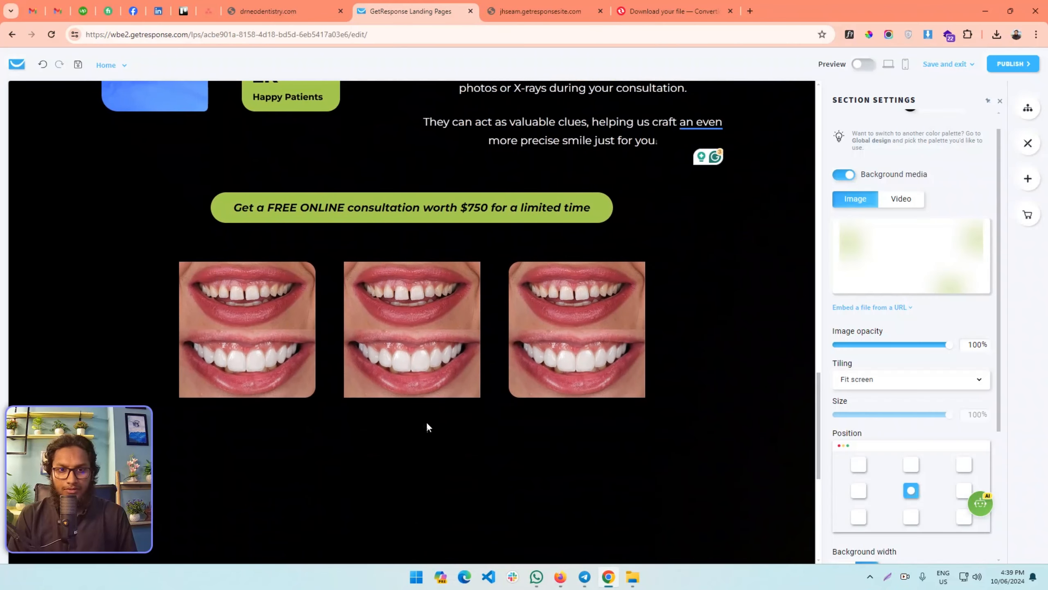
{"action": "left_click", "coordinate": [406, 329]}
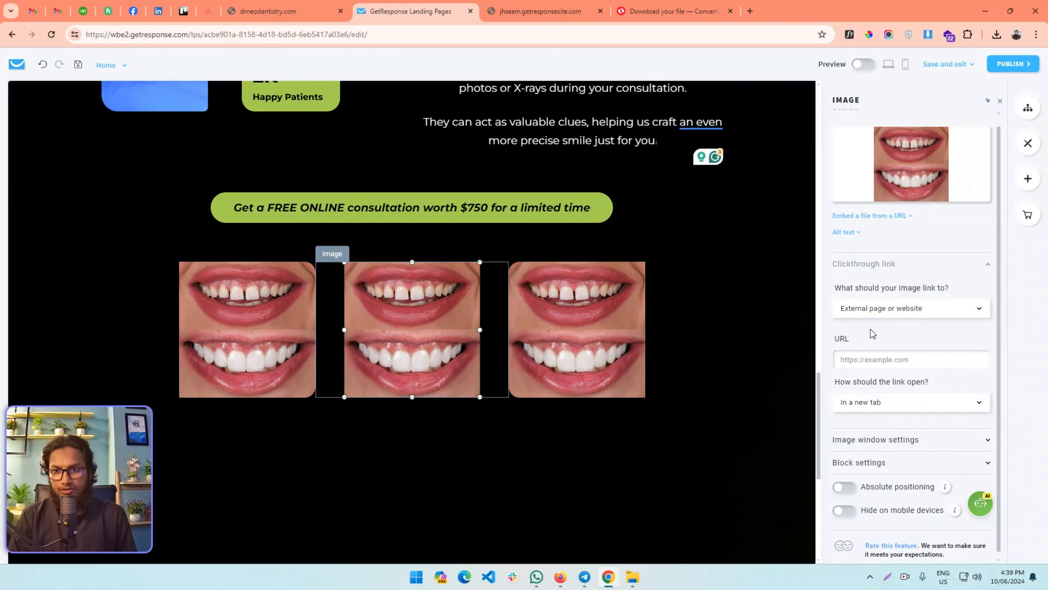
{"action": "left_click", "coordinate": [877, 434]}
{"action": "scroll", "coordinate": [887, 429], "scroll_direction": "down", "scroll_amount": 4}
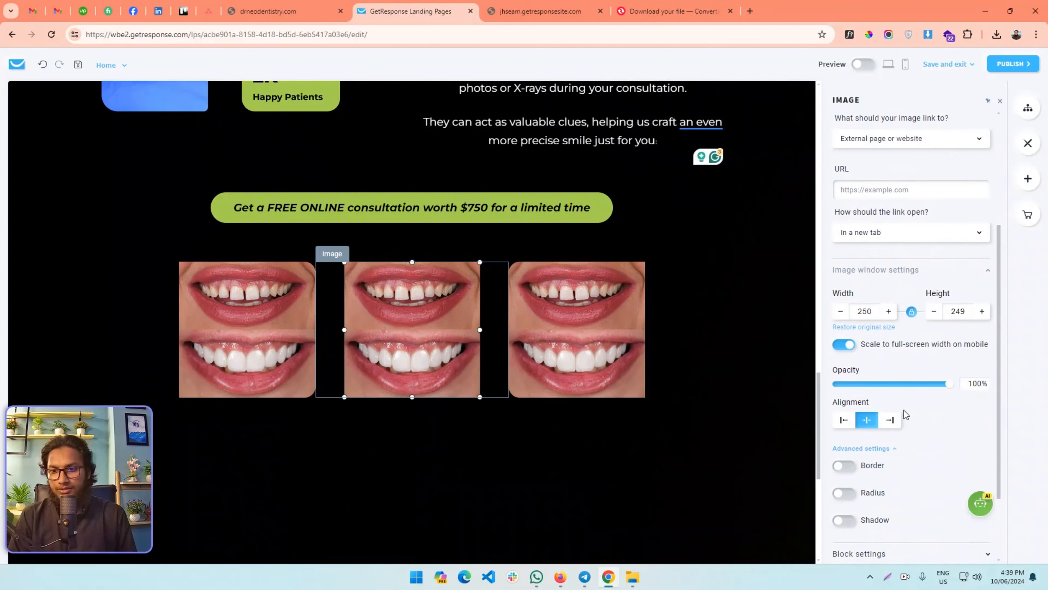
{"action": "scroll", "coordinate": [908, 260], "scroll_direction": "down", "scroll_amount": 2}
{"action": "left_click", "coordinate": [844, 248]}
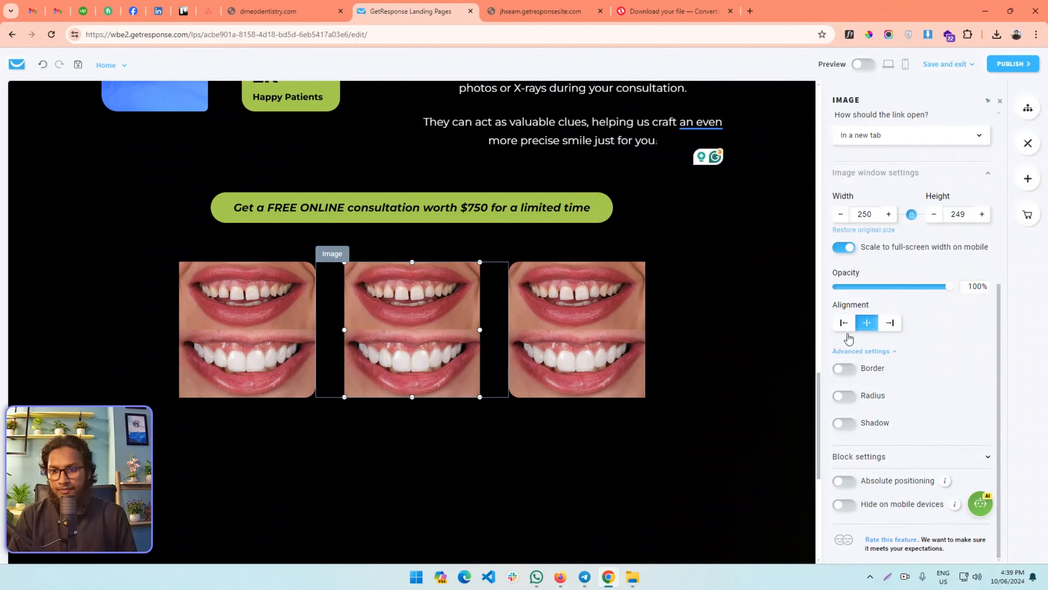
{"action": "left_click", "coordinate": [844, 395]}
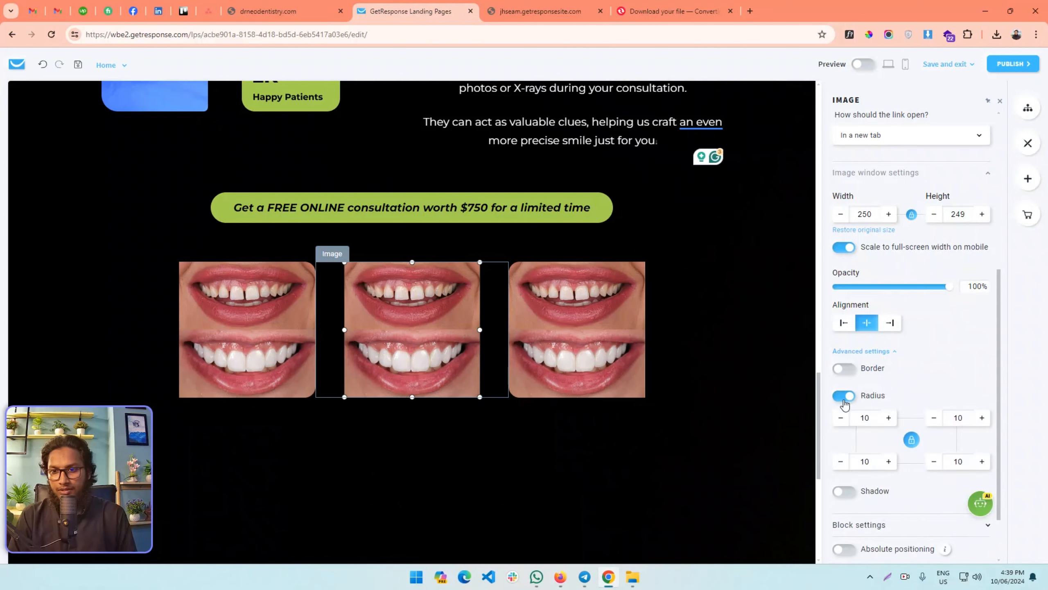
{"action": "scroll", "coordinate": [854, 406], "scroll_direction": "down", "scroll_amount": 2}
{"action": "double_click", "coordinate": [864, 350]}
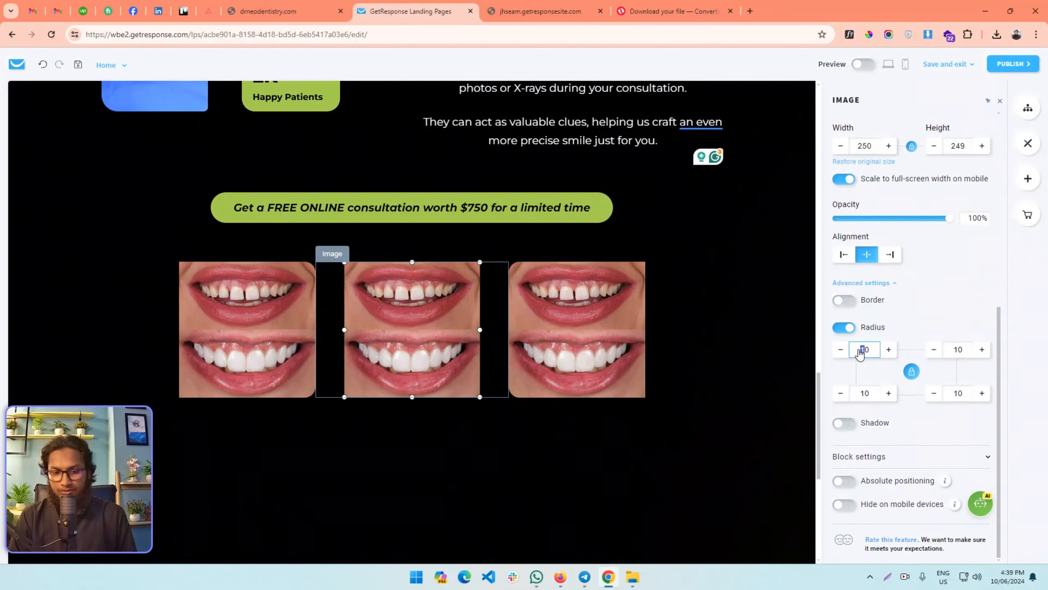
{"action": "type", "text": "20"}
- Enable the corner radius in the third smile image's window settings and set it to 20 on all corners
{"action": "left_click", "coordinate": [592, 304]}
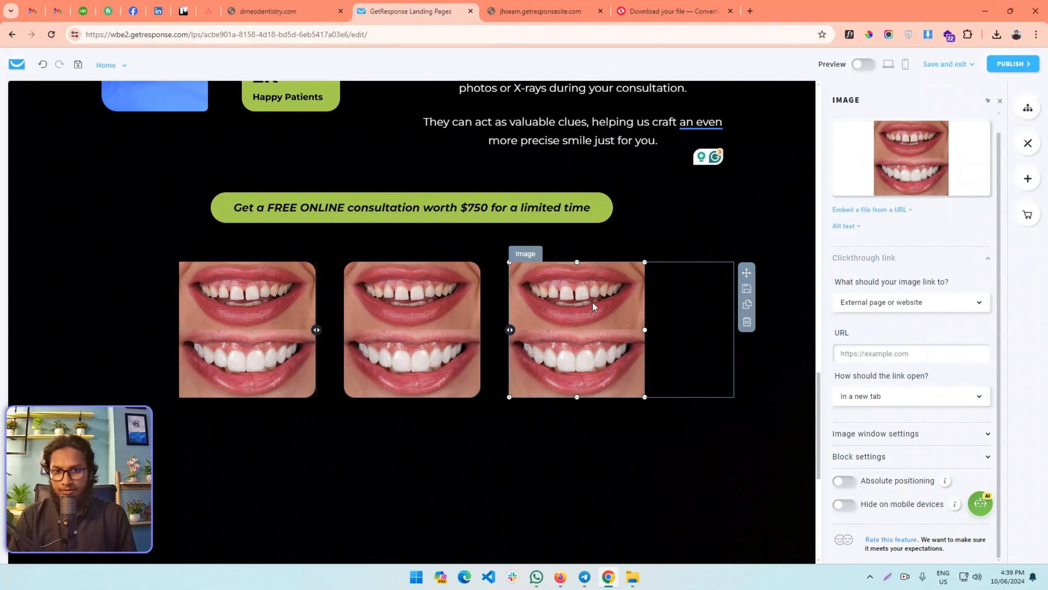
{"action": "left_click", "coordinate": [879, 435]}
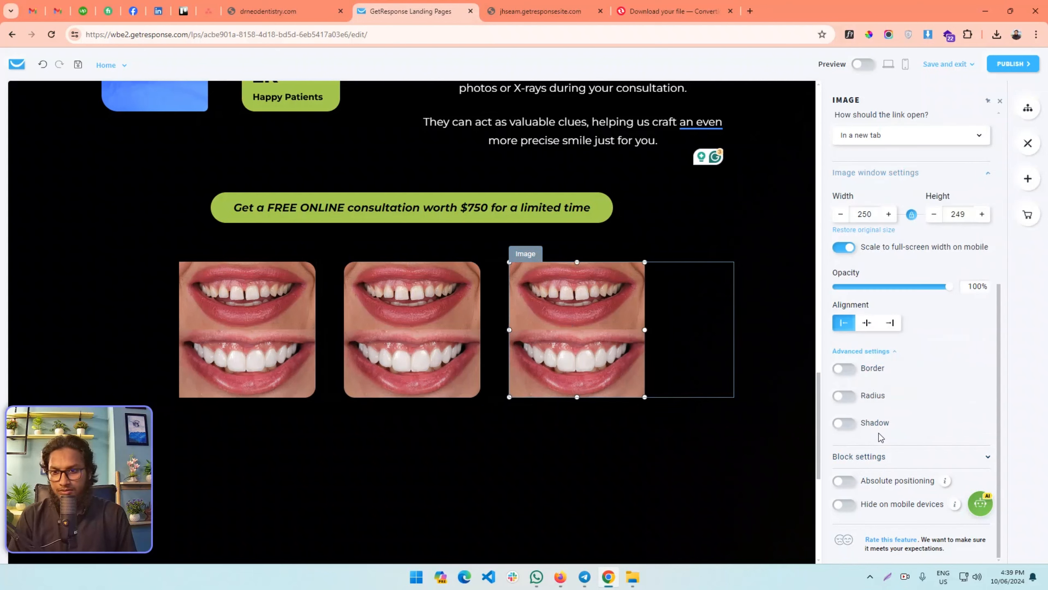
{"action": "left_click", "coordinate": [844, 396]}
{"action": "scroll", "coordinate": [873, 356], "scroll_direction": "down", "scroll_amount": 2}
{"action": "left_click", "coordinate": [862, 350]}
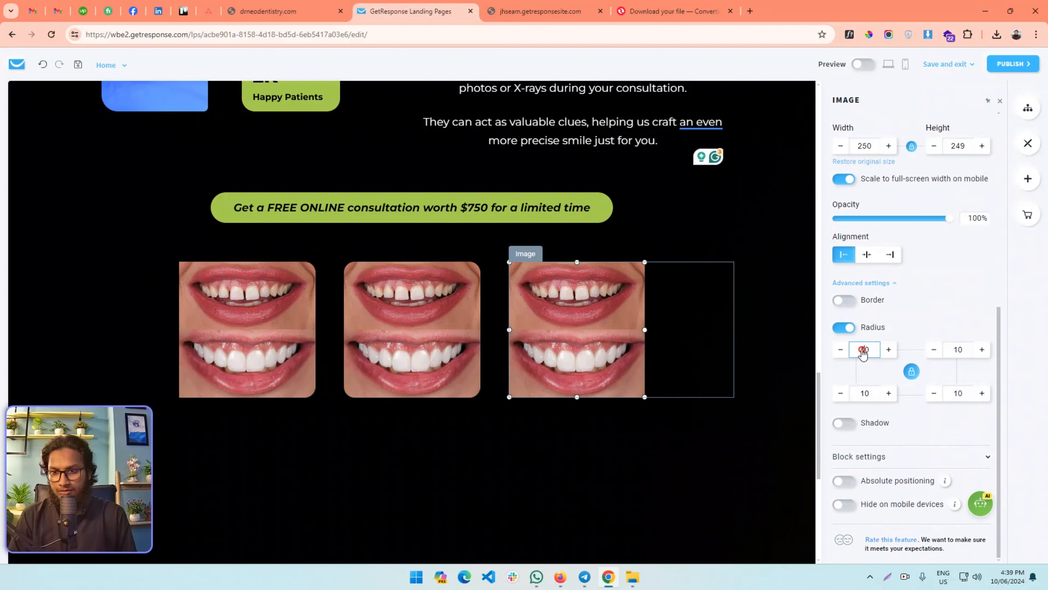
- Enable the corner radius in the first smile image's window settings and set it to 20 on all corners
{"action": "left_click", "coordinate": [250, 299]}
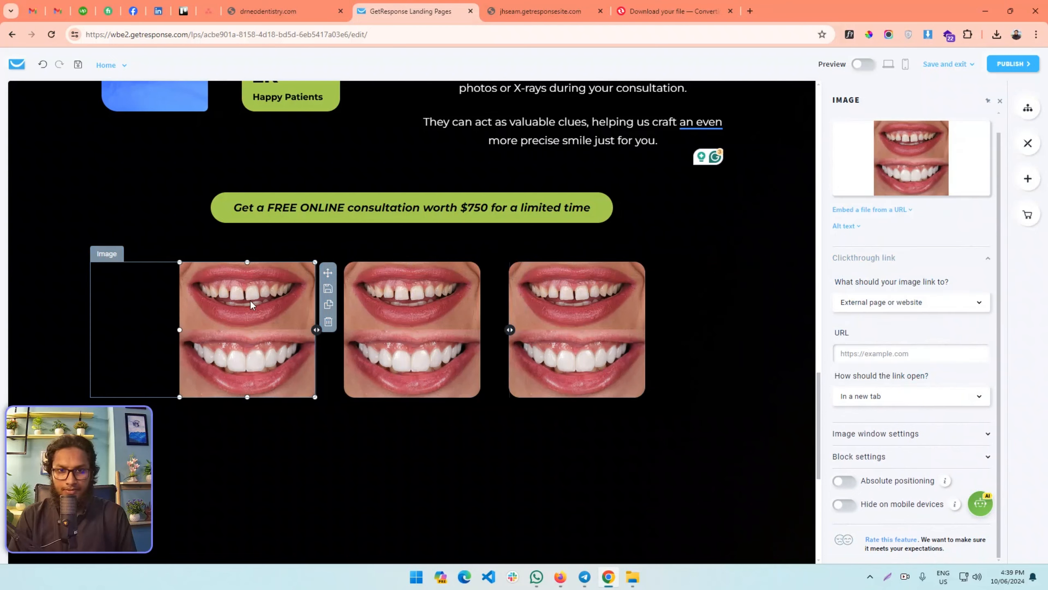
{"action": "left_click", "coordinate": [902, 439]}
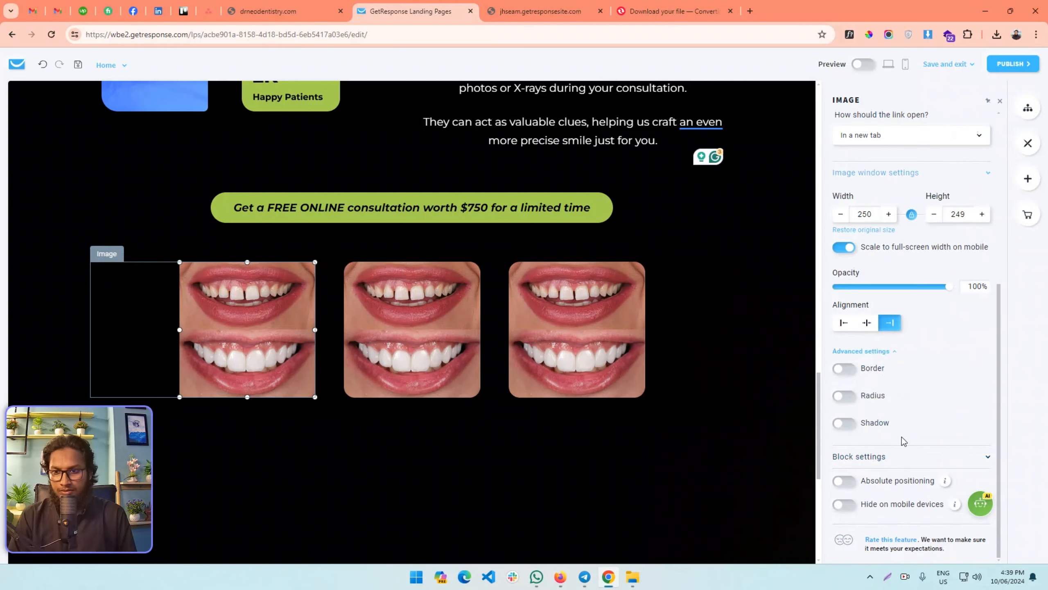
{"action": "left_click", "coordinate": [844, 395]}
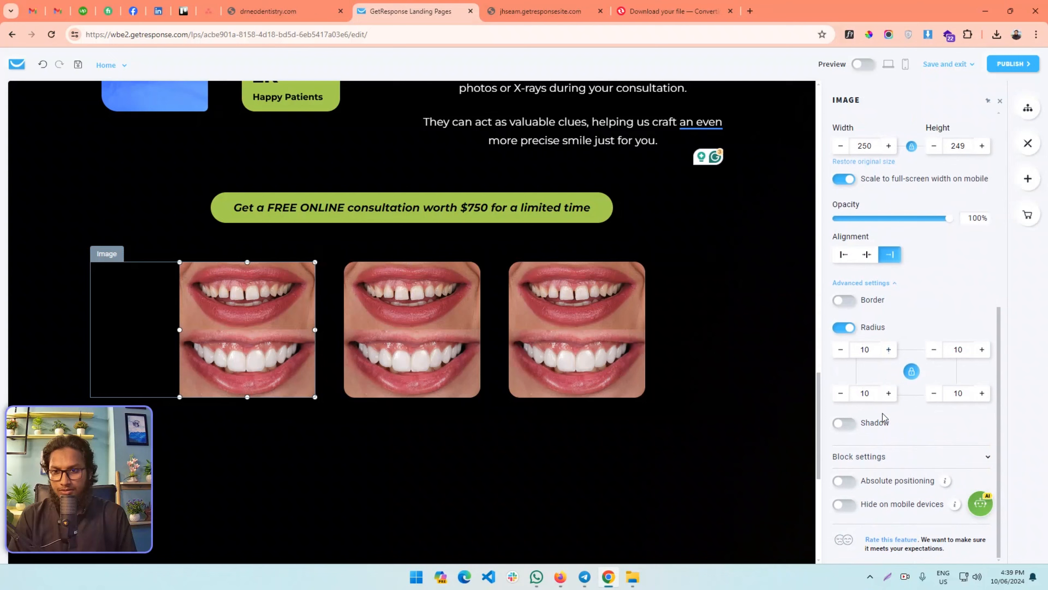
{"action": "double_click", "coordinate": [866, 351]}
{"action": "type", "text": "20"}
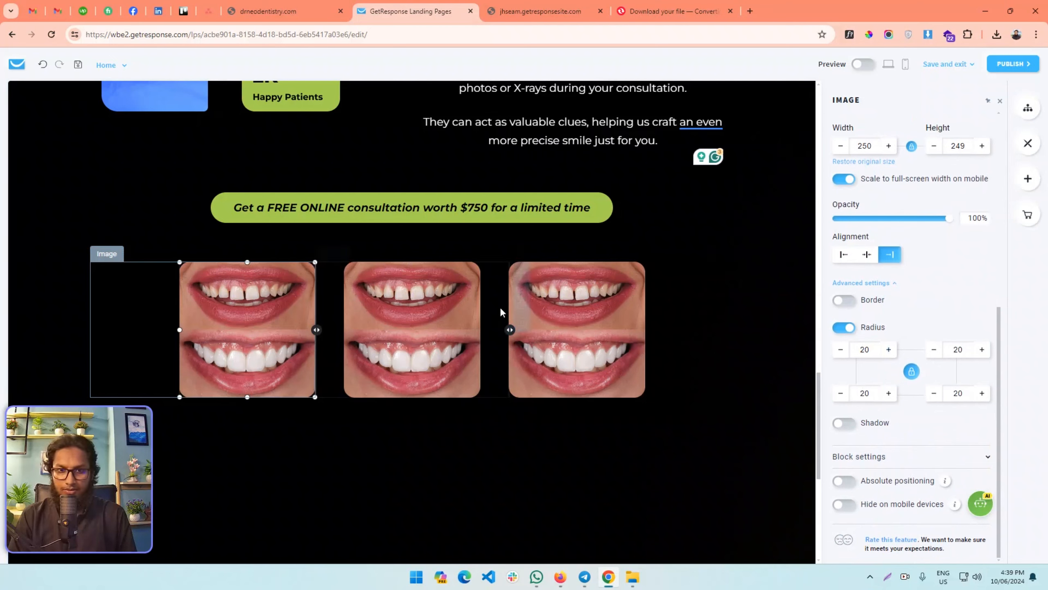
- Narrow the middle column from both sides so the three smile images sit directly against each other beneath the consultation button
{"action": "left_click_drag", "start_coordinate": [511, 329], "coordinate": [493, 332]}
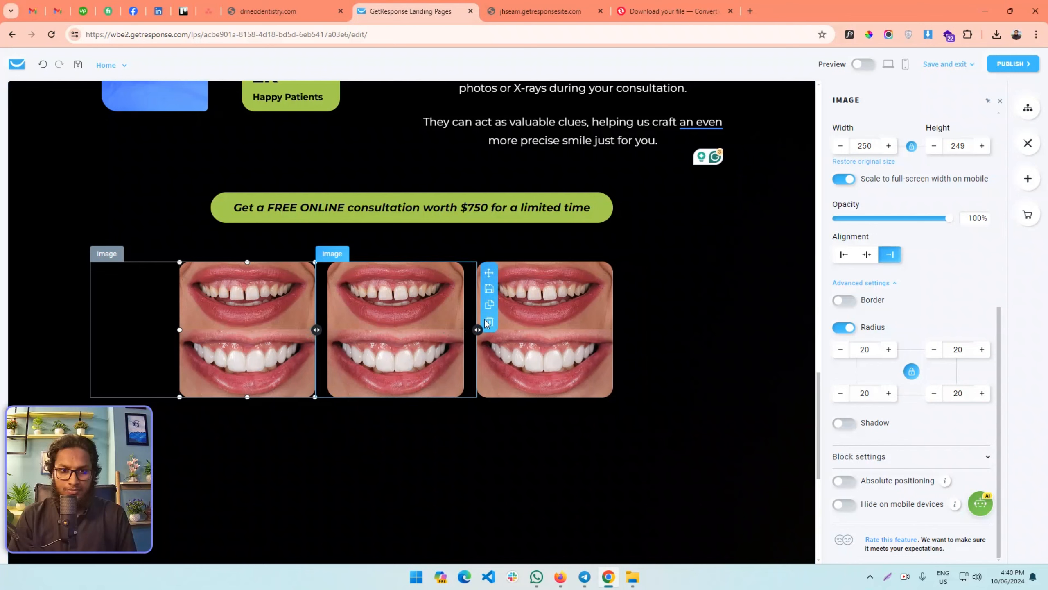
{"action": "left_click_drag", "start_coordinate": [490, 327], "coordinate": [499, 327]}
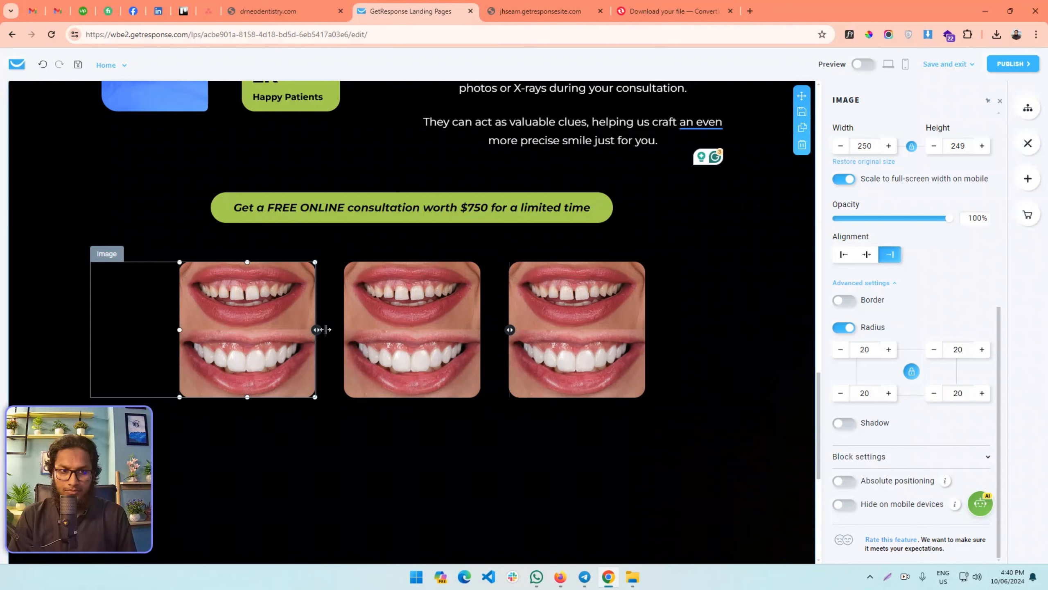
{"action": "left_click_drag", "start_coordinate": [333, 331], "coordinate": [335, 331]}
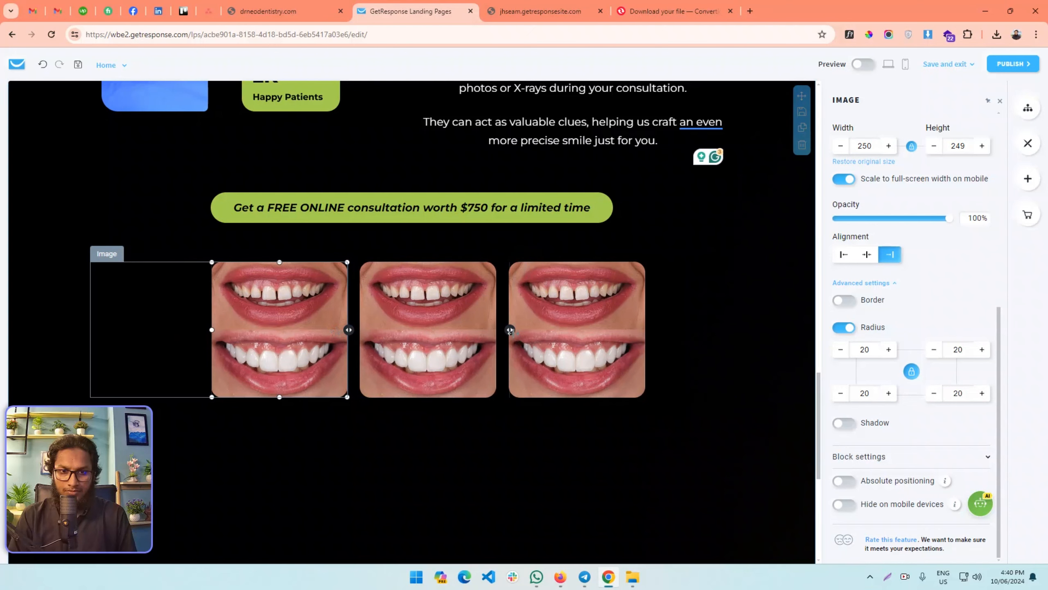
{"action": "left_click_drag", "start_coordinate": [510, 331], "coordinate": [493, 331]}
{"action": "left_click", "coordinate": [433, 440]}
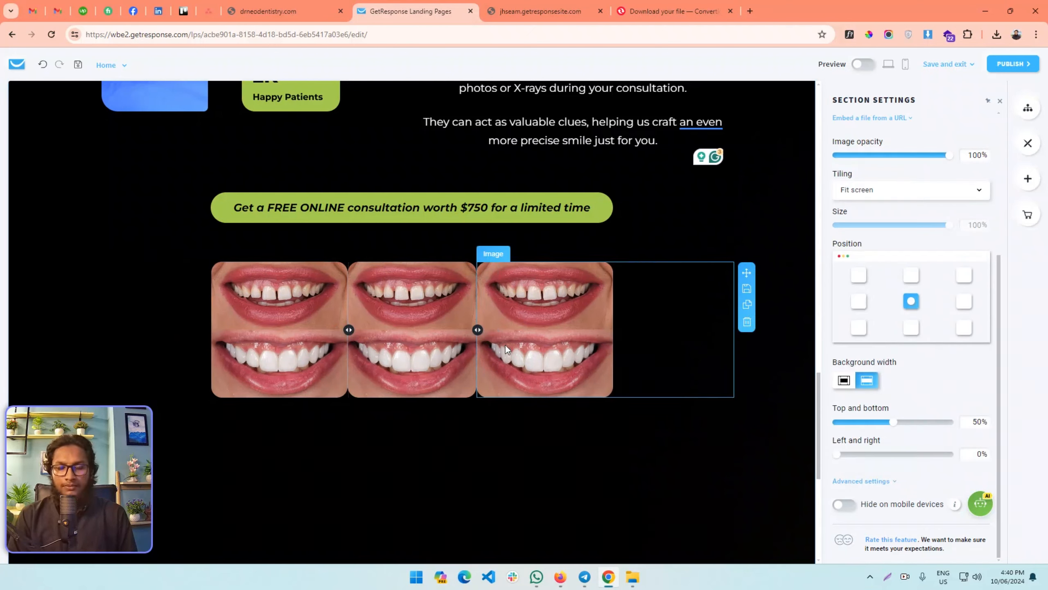
{"action": "left_click", "coordinate": [444, 307]}
{"action": "left_click", "coordinate": [439, 446]}
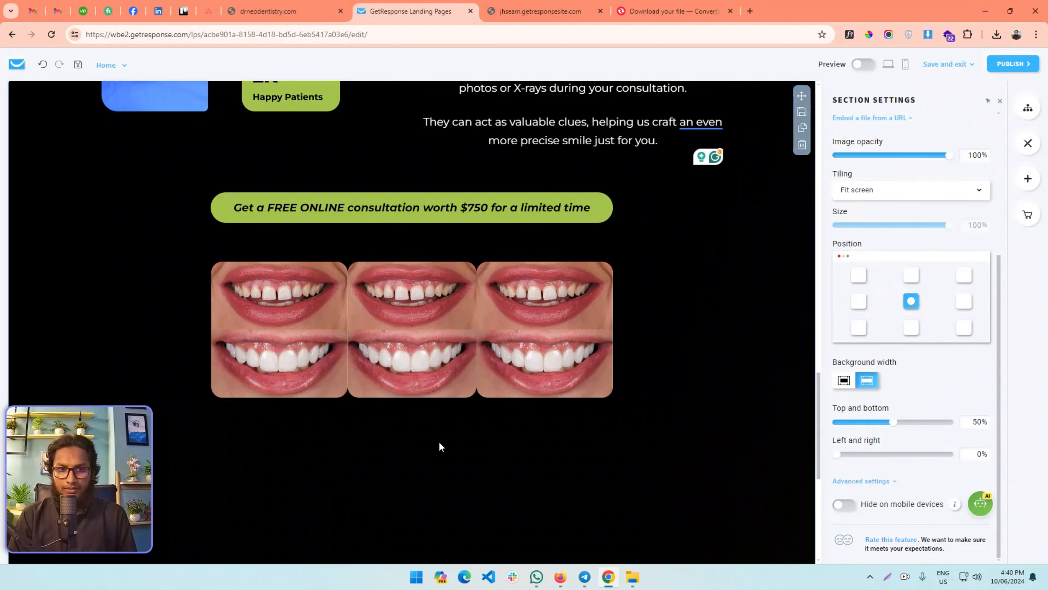
- Try a block padding of 10 on all sides of the middle smile image, and reset it to 0
{"action": "left_click", "coordinate": [438, 343]}
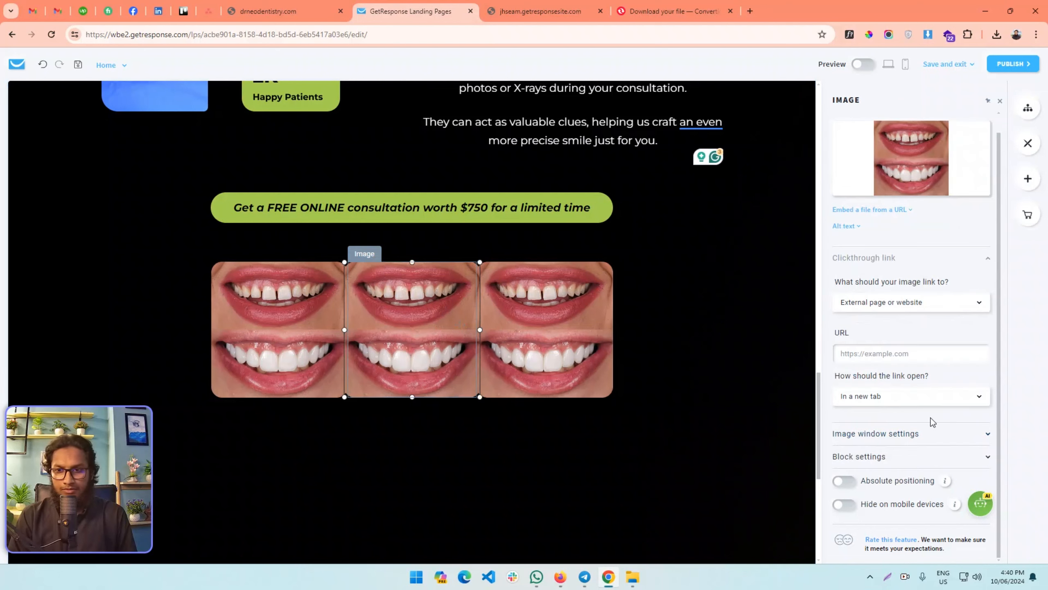
{"action": "left_click", "coordinate": [881, 457]}
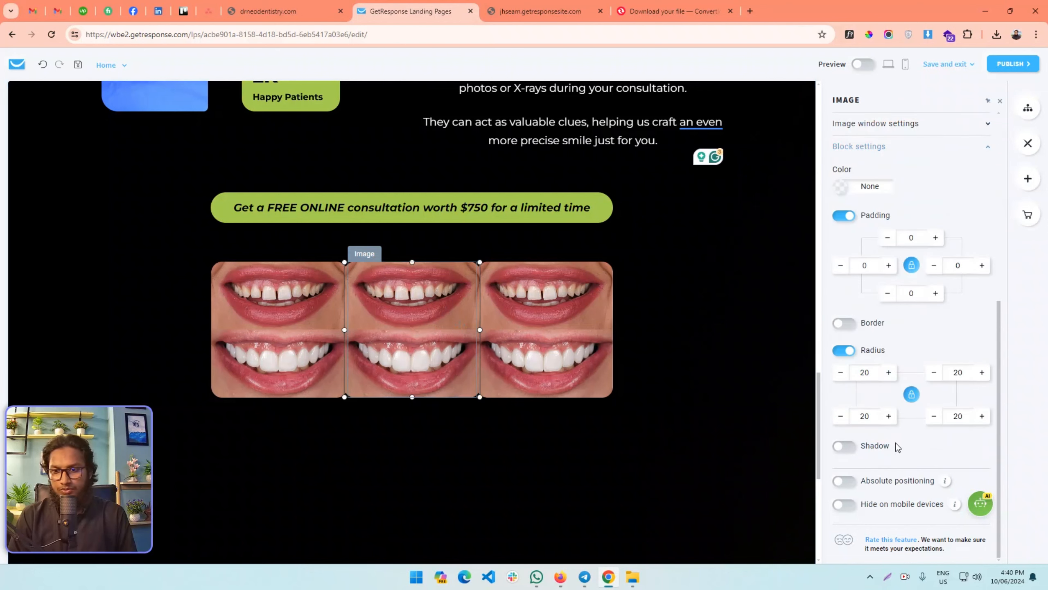
{"action": "left_click", "coordinate": [911, 238]}
{"action": "type", "text": "1"}
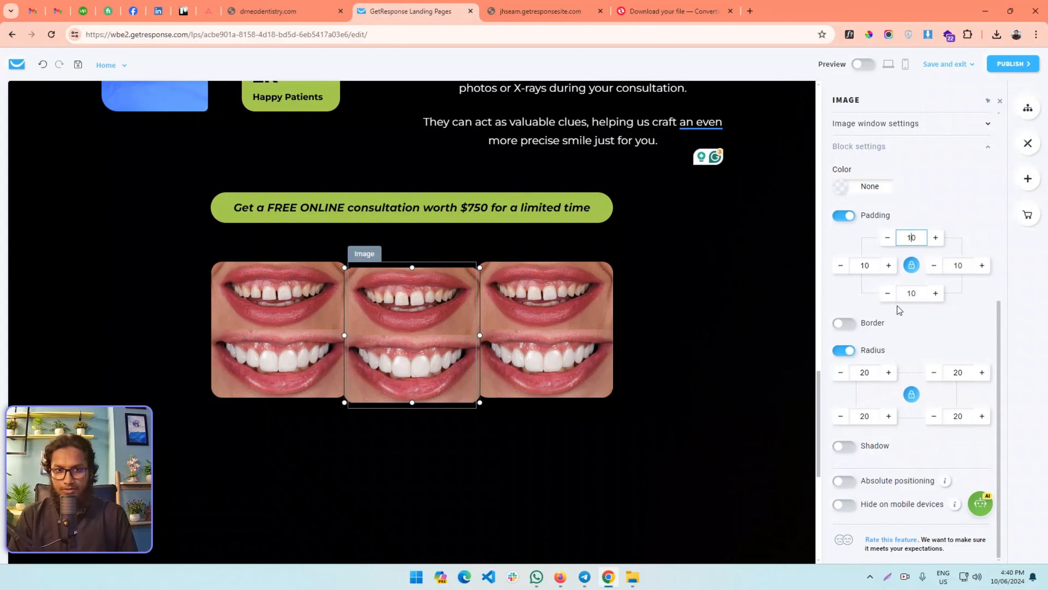
{"action": "left_click", "coordinate": [864, 265]}
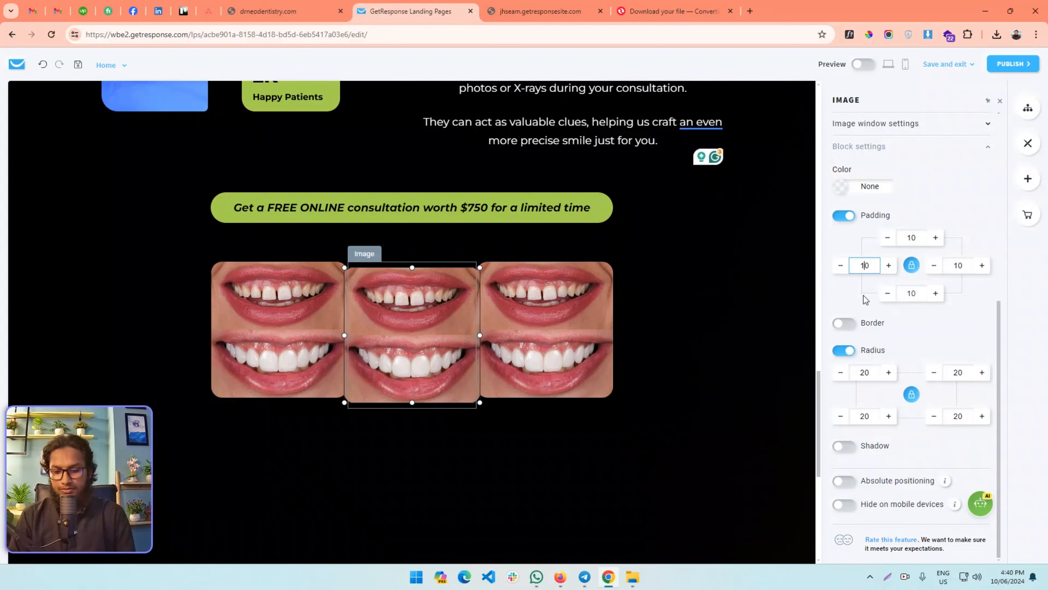
{"action": "key", "text": "BackSpace"}
- Unlink the middle image's padding sides, try 10 on the left and right only, and reset both to 0
{"action": "left_click", "coordinate": [911, 265]}
{"action": "left_click", "coordinate": [858, 265]}
{"action": "type", "text": "1"}
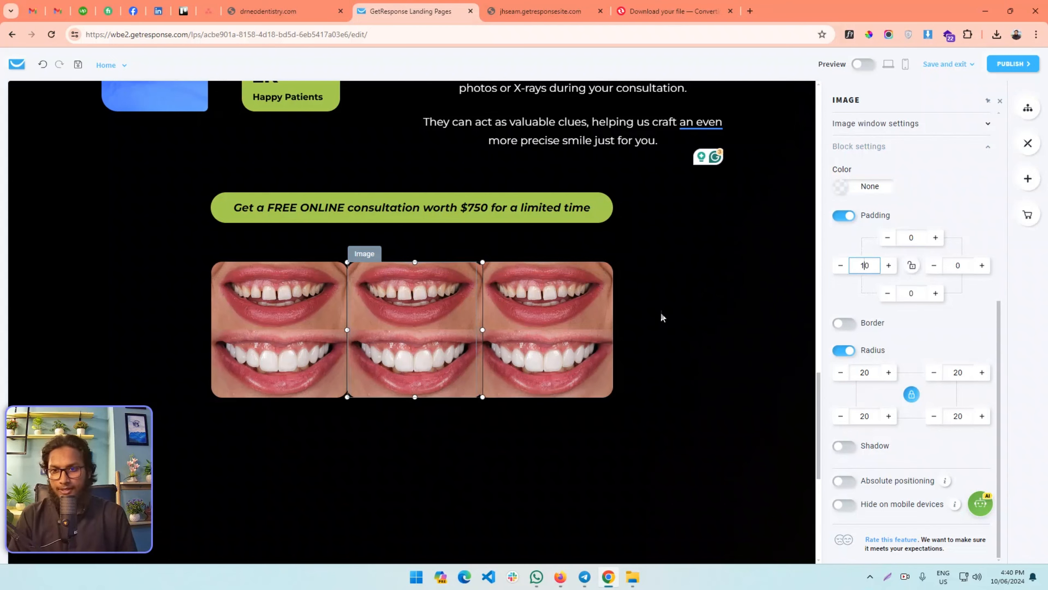
{"action": "left_click", "coordinate": [955, 265]}
{"action": "type", "text": "1"}
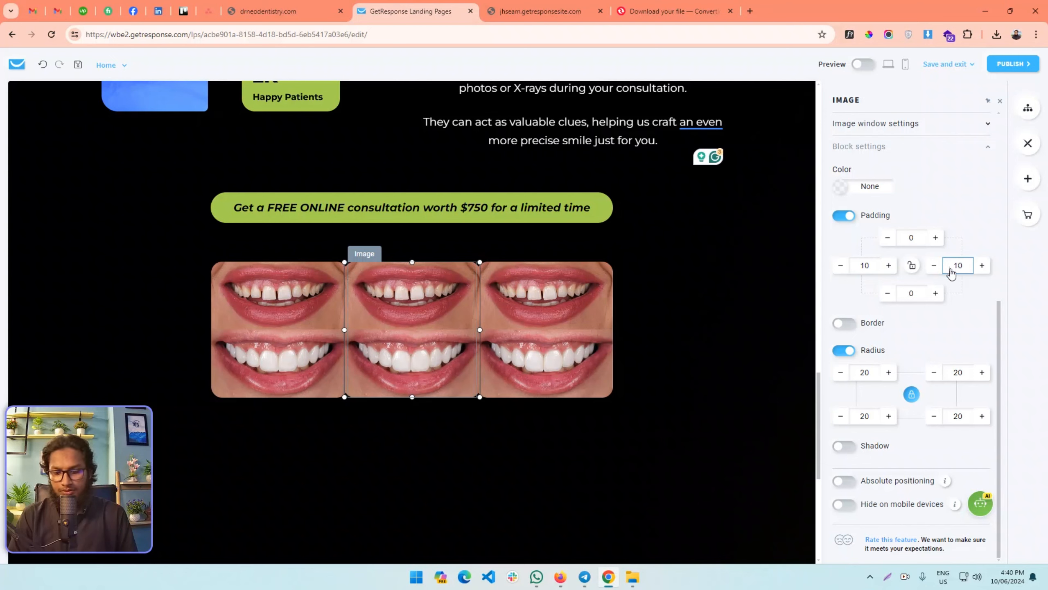
{"action": "key", "text": "BackSpace"}
{"action": "left_click", "coordinate": [864, 268]}
{"action": "key", "text": "BackSpace"}
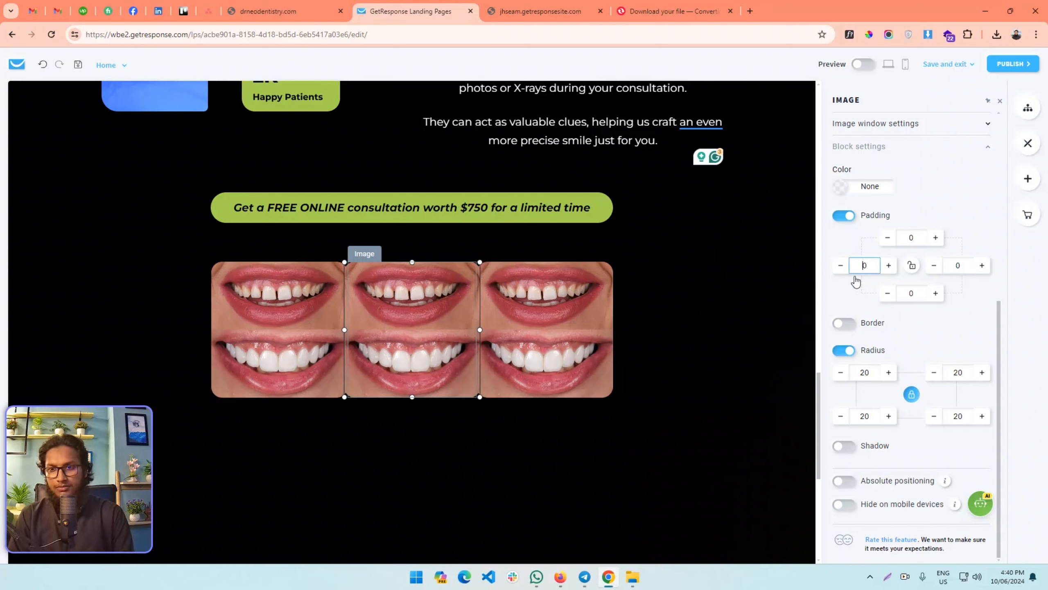
- Unlink the third smile image's block padding sides and try a left padding of 10 and of 15
{"action": "left_click", "coordinate": [543, 333]}
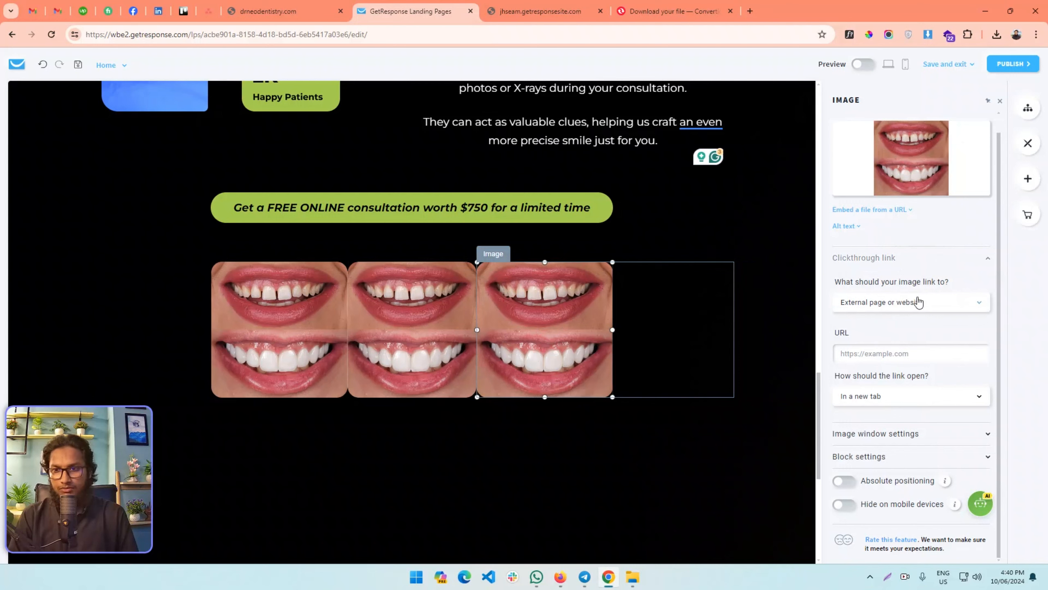
{"action": "left_click", "coordinate": [877, 433]}
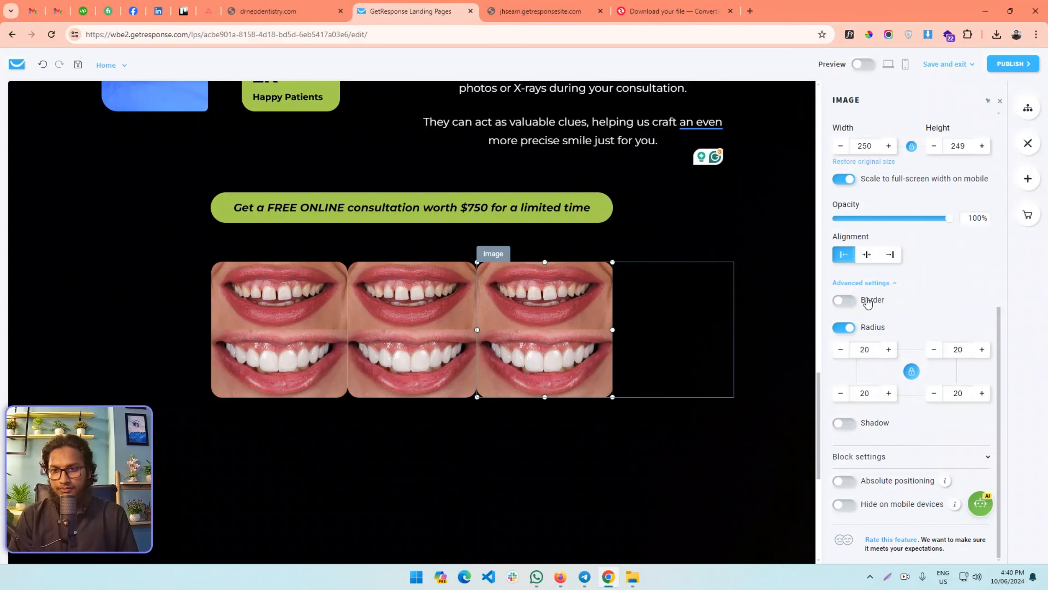
{"action": "left_click", "coordinate": [880, 455]}
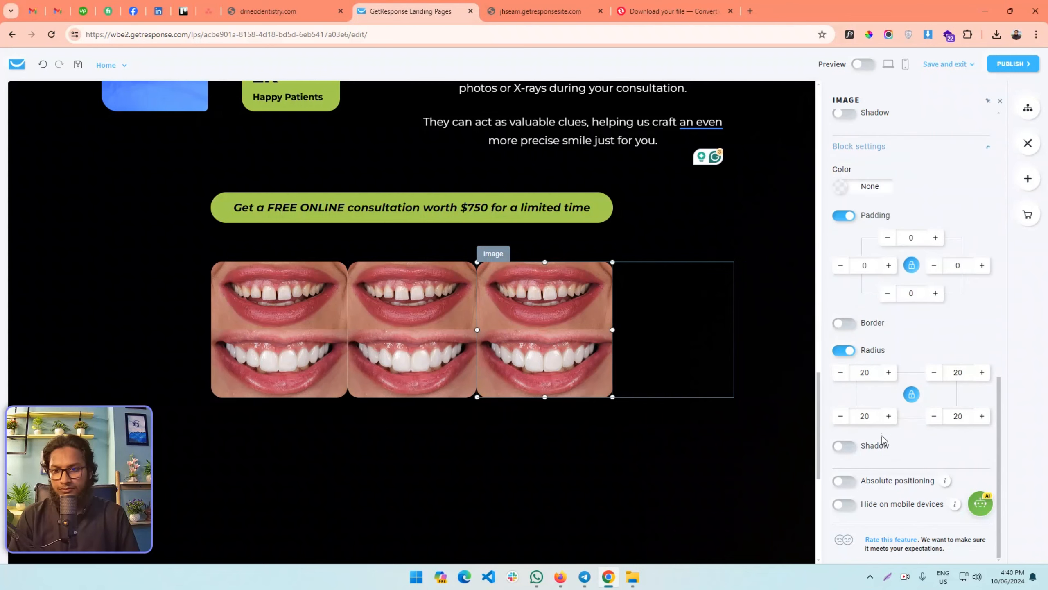
{"action": "scroll", "coordinate": [870, 374], "scroll_direction": "up", "scroll_amount": 3}
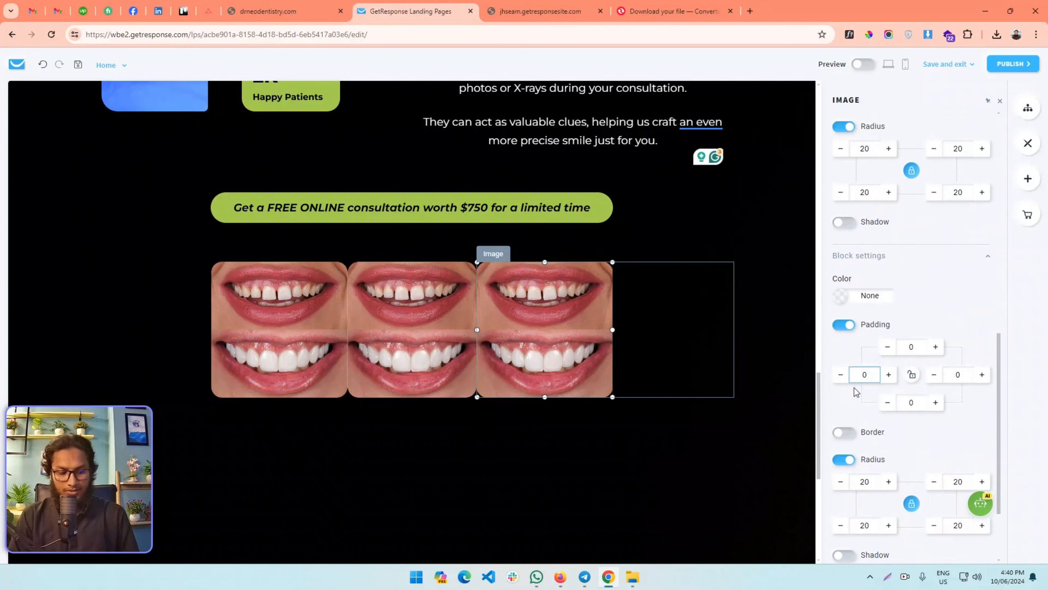
{"action": "type", "text": "10"}
{"action": "left_click_drag", "start_coordinate": [871, 376], "coordinate": [831, 377]}
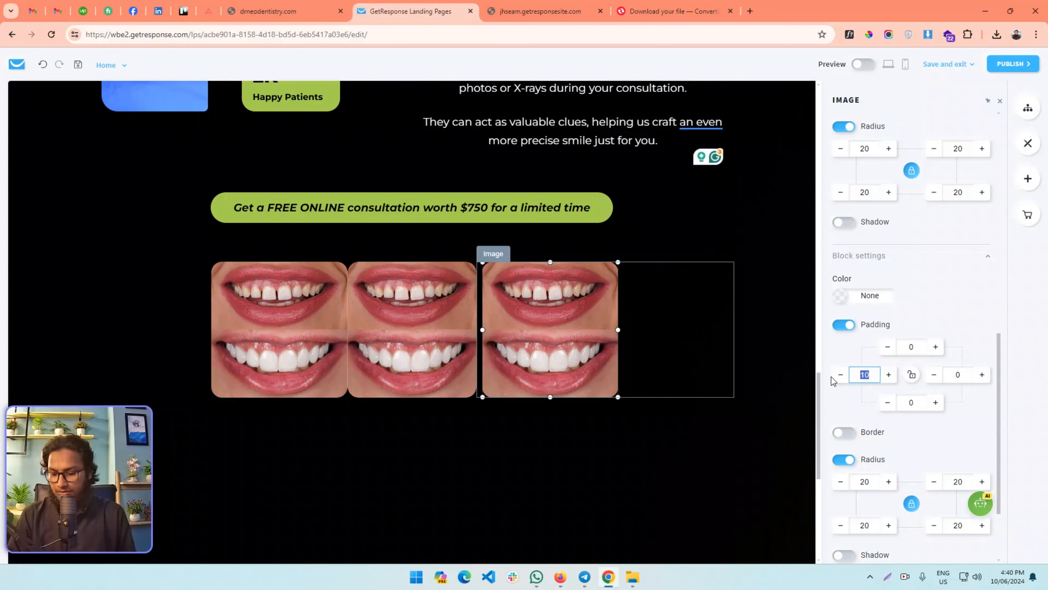
{"action": "type", "text": "15"}
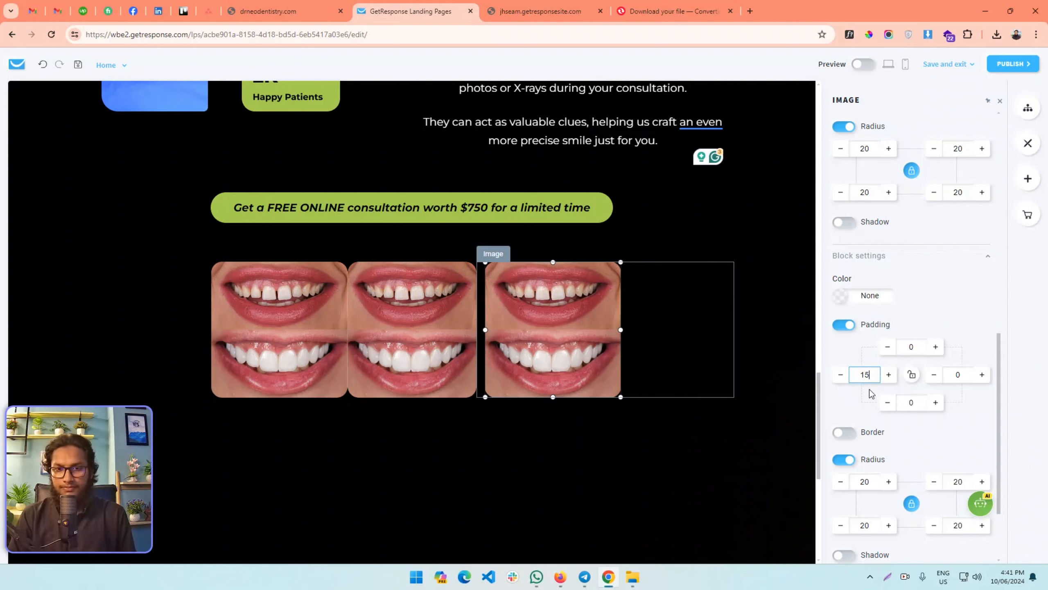
- Relink the third image's padding sides, try a padding of 10, and reset all sides to 0
{"action": "key", "text": "ctrl+a"}
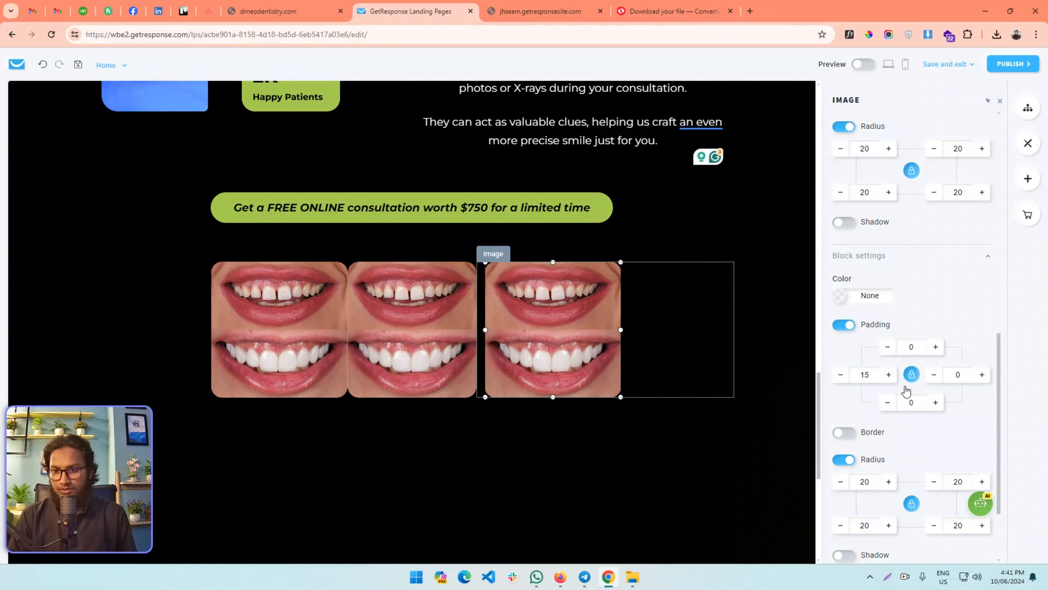
{"action": "type", "text": "10"}
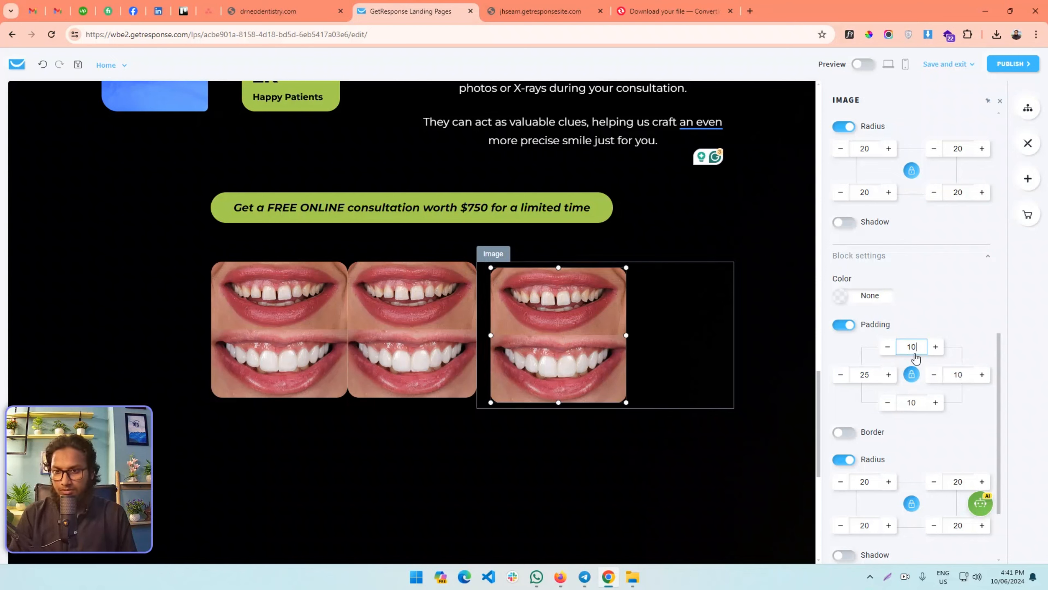
{"action": "double_click", "coordinate": [864, 375]}
{"action": "type", "text": "10"}
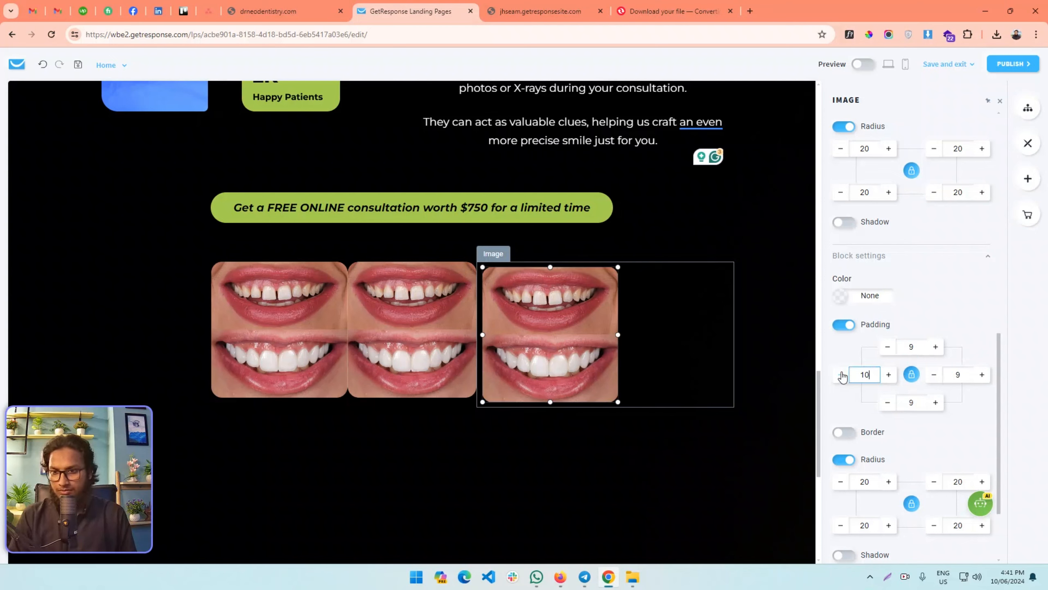
{"action": "key", "text": "BackSpace"}
{"action": "key", "text": "BackSpace"}
{"action": "type", "text": "0"}
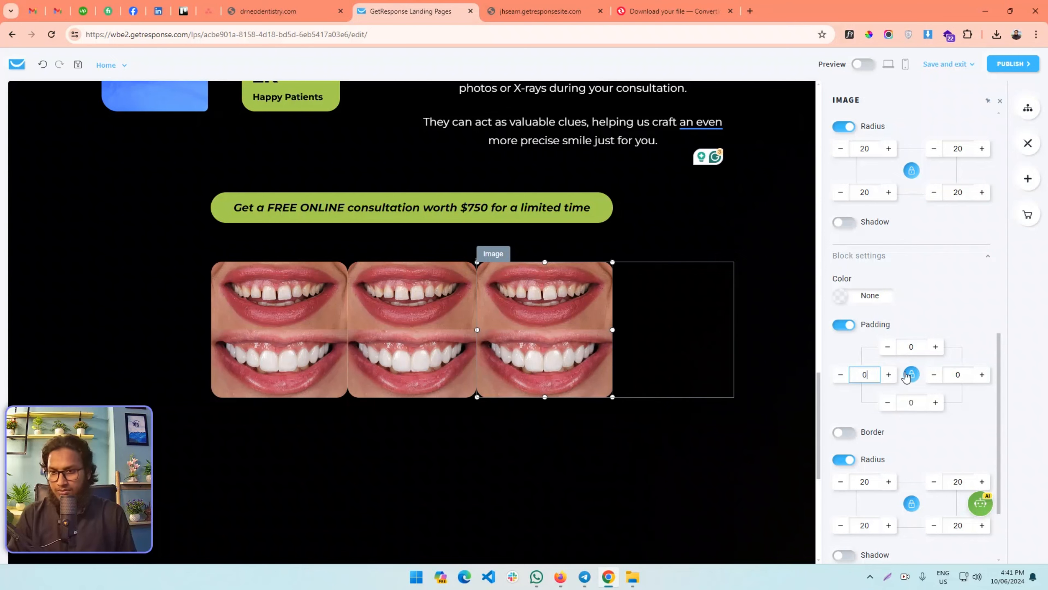
- Set the third and middle smile images' block padding to 10 on all sides, relinking the middle image's padding sides
{"action": "left_click", "coordinate": [904, 348]}
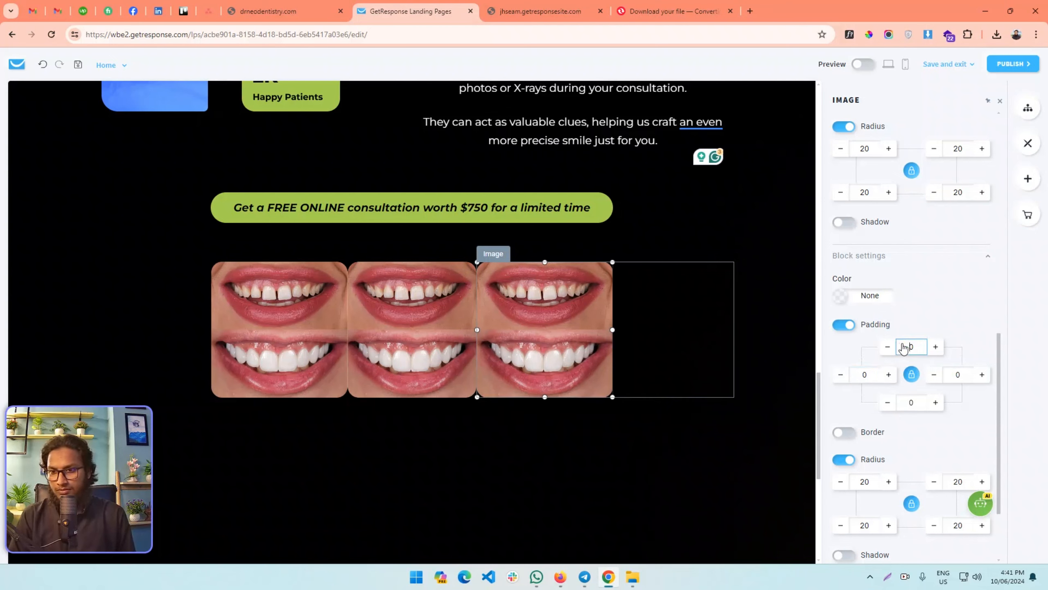
{"action": "type", "text": "1"}
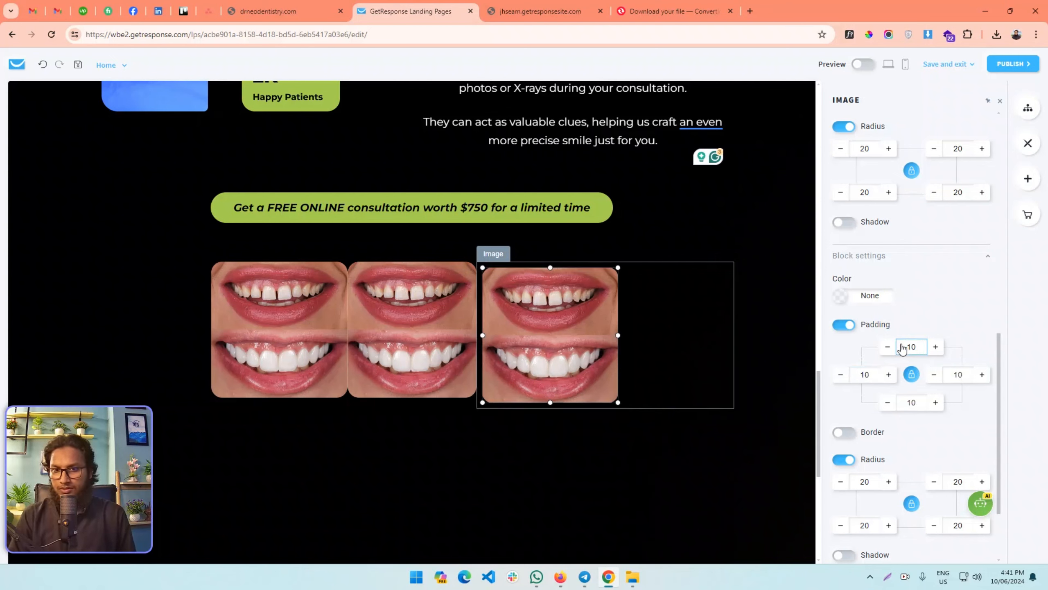
{"action": "left_click", "coordinate": [417, 316]}
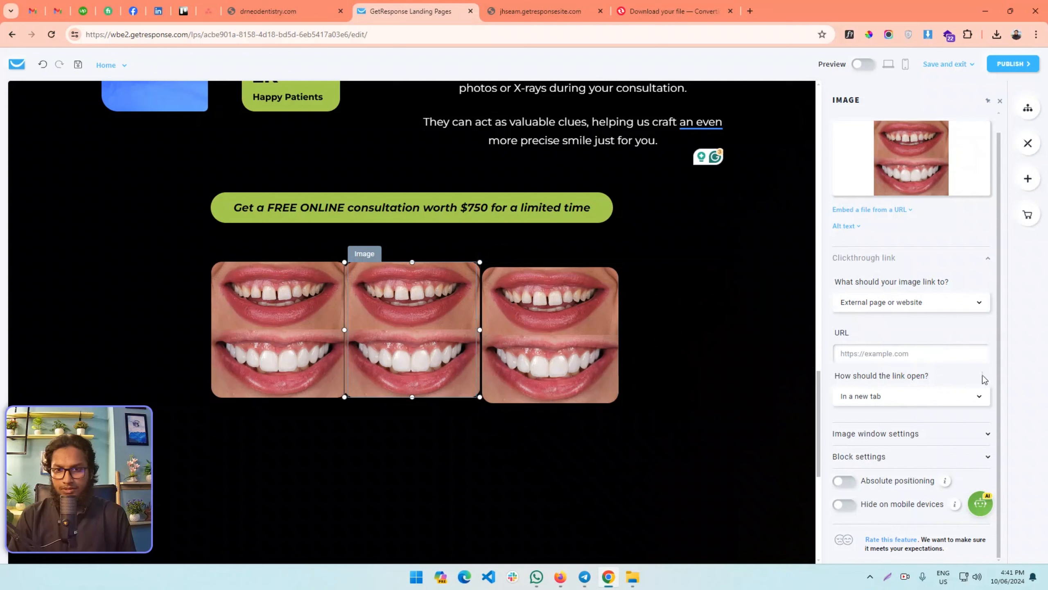
{"action": "left_click", "coordinate": [891, 454]}
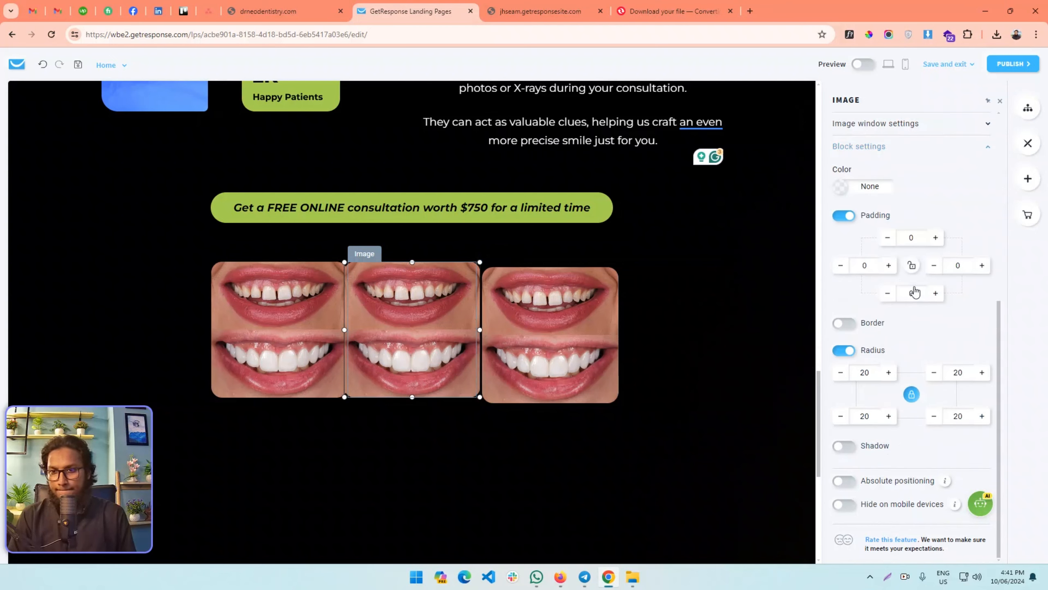
{"action": "left_click", "coordinate": [912, 267]}
{"action": "left_click", "coordinate": [908, 239]}
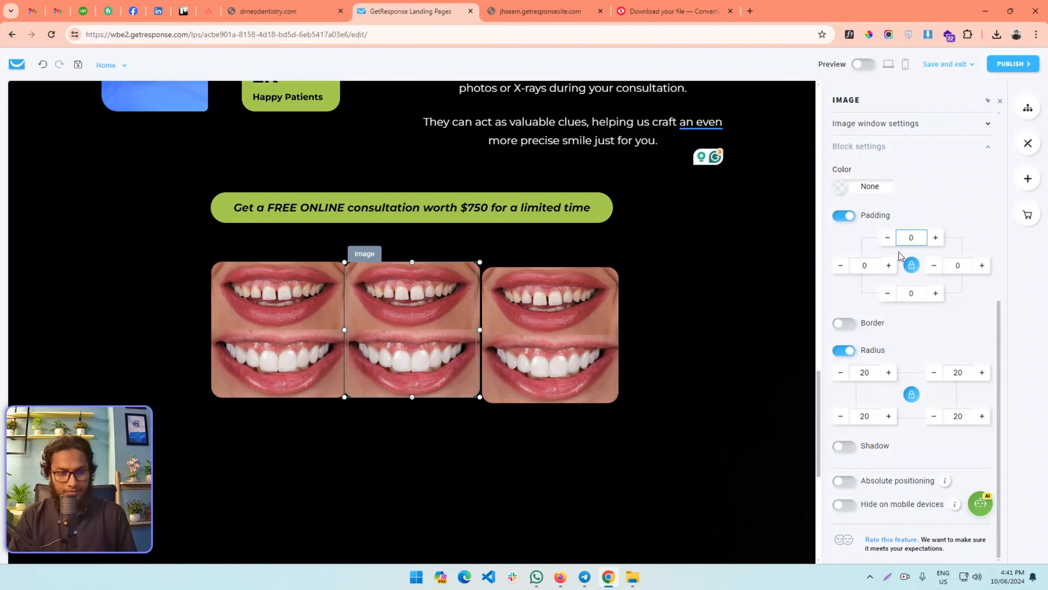
{"action": "type", "text": "10"}
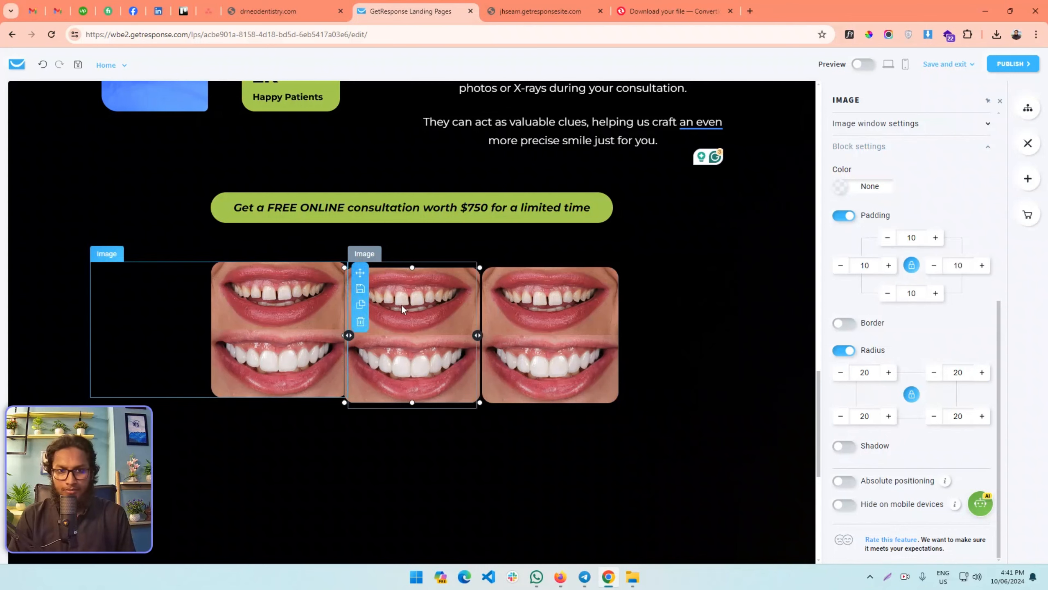
- Set the first smile image's block padding to 10 on all sides and narrow its column
{"action": "left_click", "coordinate": [289, 311]}
{"action": "left_click", "coordinate": [878, 457]}
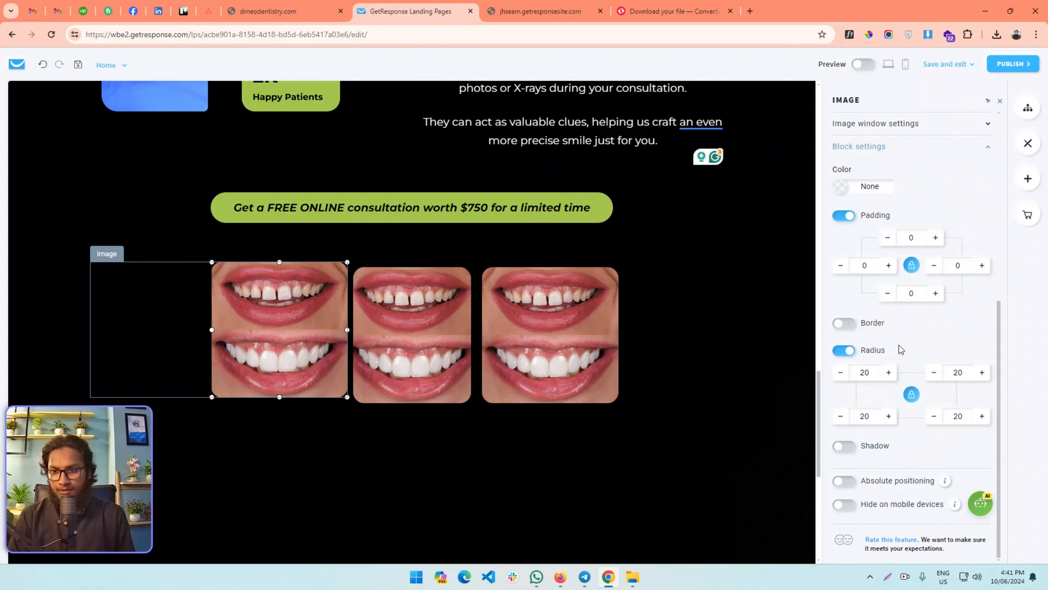
{"action": "type", "text": "1"}
{"action": "left_click", "coordinate": [707, 364]}
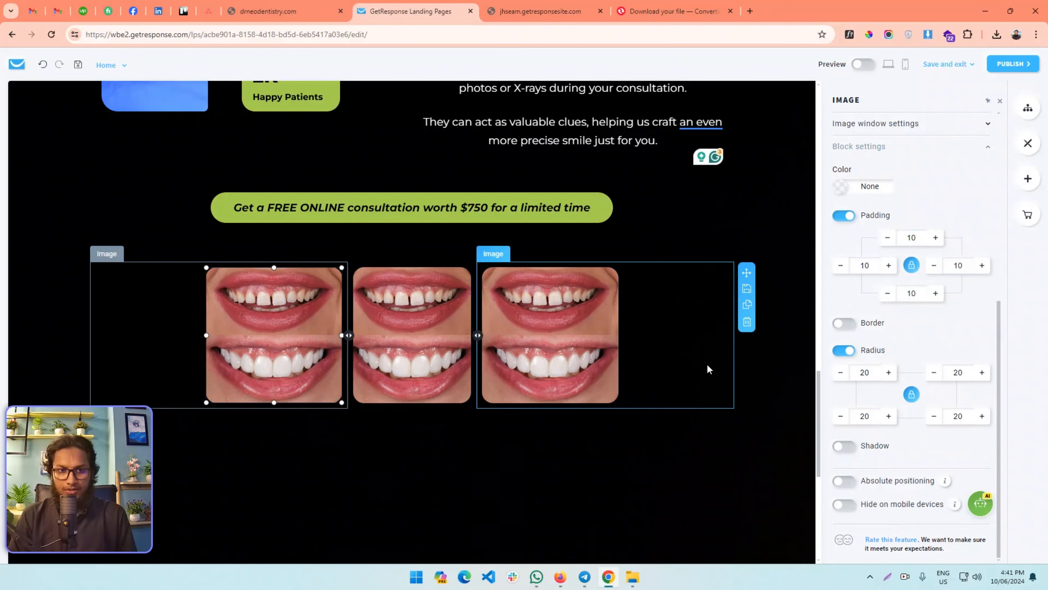
{"action": "left_click", "coordinate": [651, 461]}
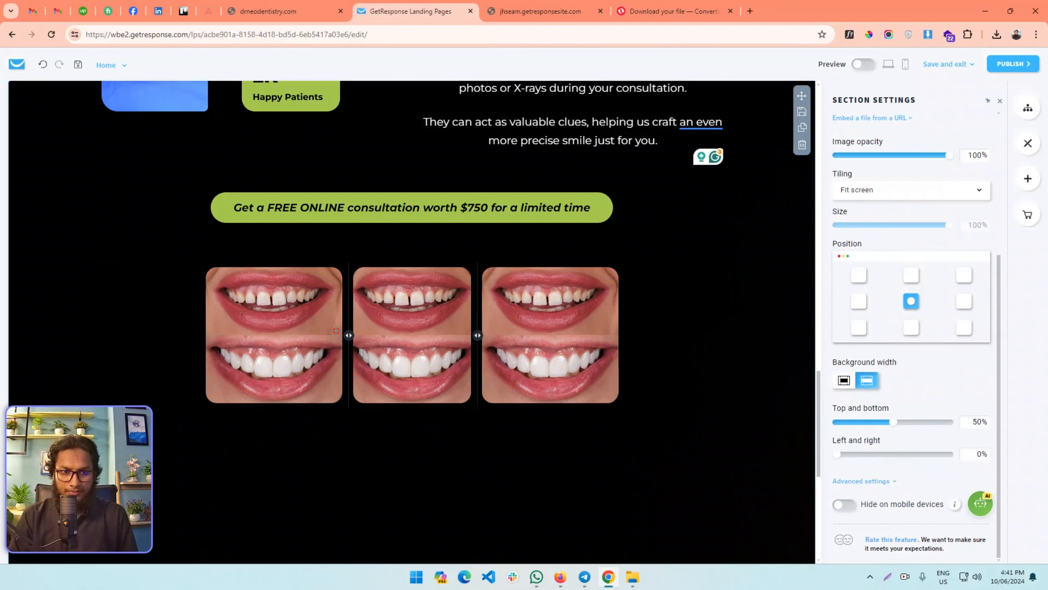
{"action": "left_click_drag", "start_coordinate": [336, 331], "coordinate": [328, 328]}
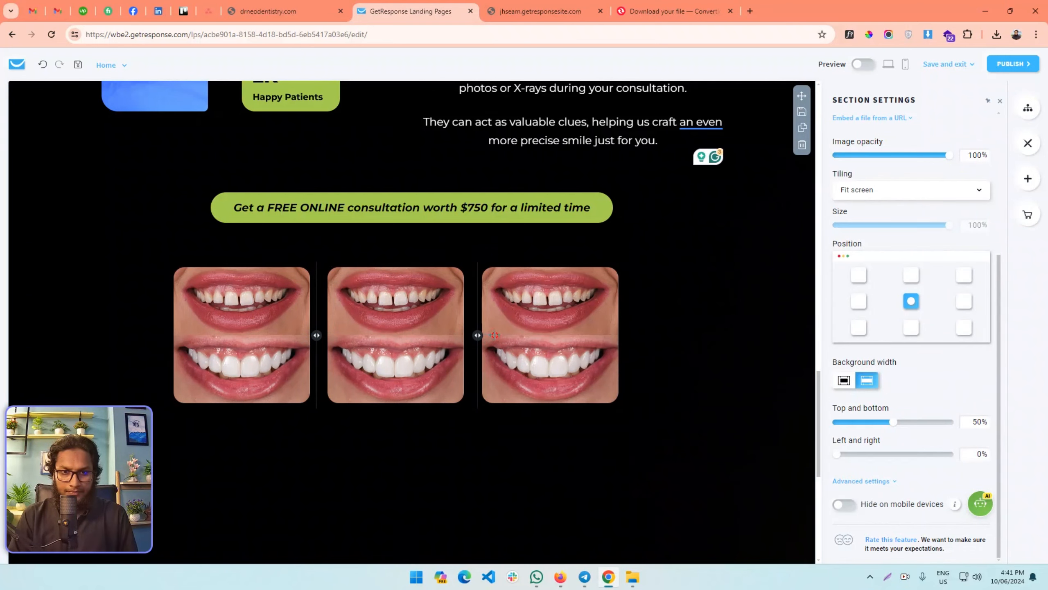
- Undo the last change and delete the surplus "sultation" from the first Online Consultation heading
{"action": "scroll", "coordinate": [492, 375], "scroll_direction": "up", "scroll_amount": 10}
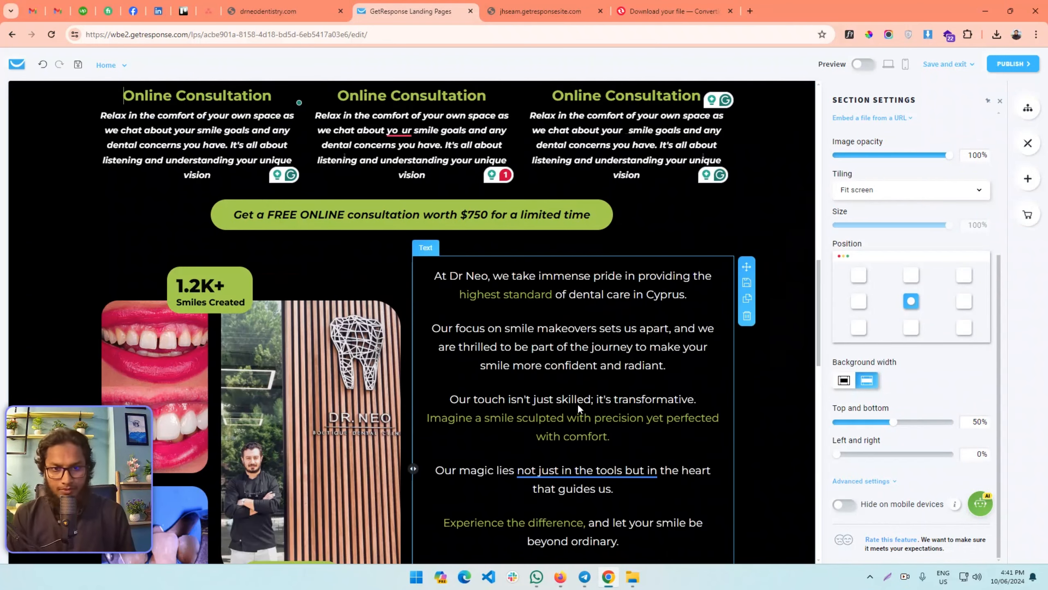
{"action": "key", "text": "ctrl+z"}
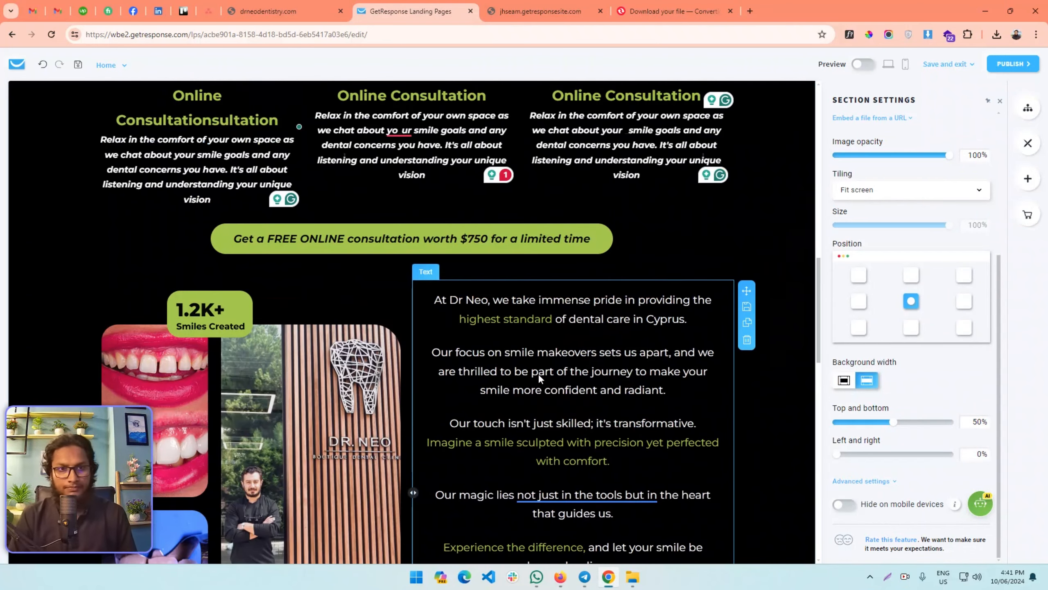
{"action": "scroll", "coordinate": [537, 374], "scroll_direction": "up", "scroll_amount": 3}
{"action": "left_click", "coordinate": [162, 233]}
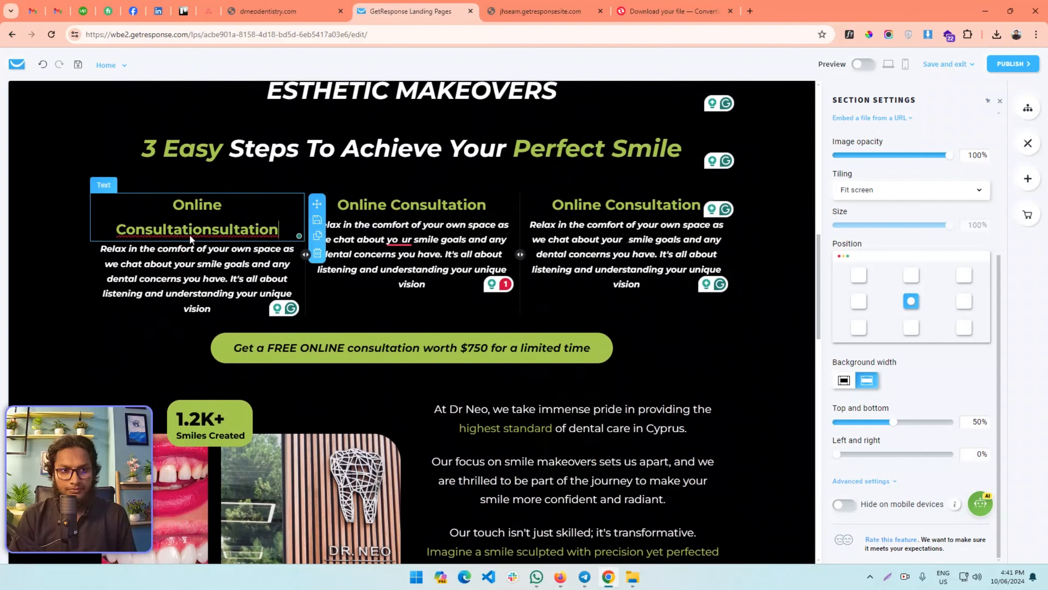
{"action": "left_click", "coordinate": [213, 230]}
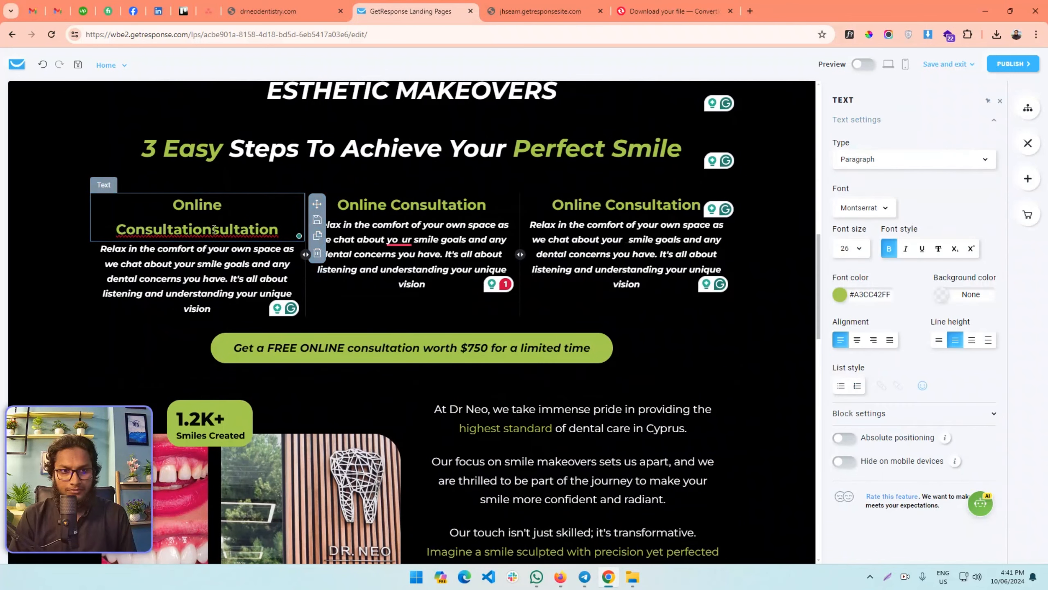
{"action": "left_click_drag", "start_coordinate": [212, 230], "coordinate": [277, 230]}
{"action": "key", "text": "BackSpace"}
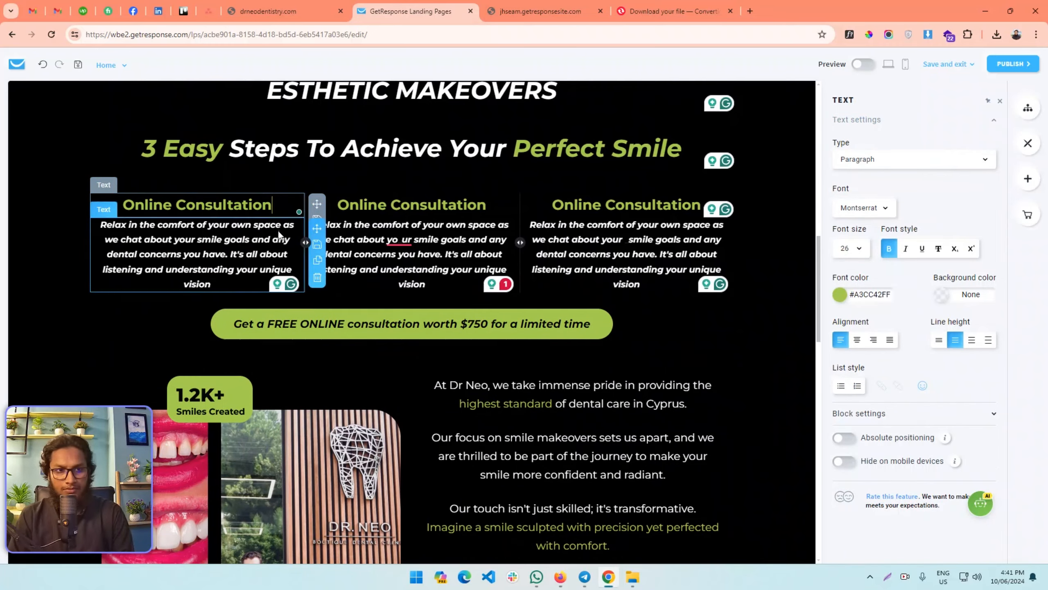
- Adjust the column widths of the smile image row, comparing its spacing with the reference page on drneodentistry.com
{"action": "scroll", "coordinate": [369, 332], "scroll_direction": "down", "scroll_amount": 15}
{"action": "scroll", "coordinate": [532, 348], "scroll_direction": "up", "scroll_amount": 4}
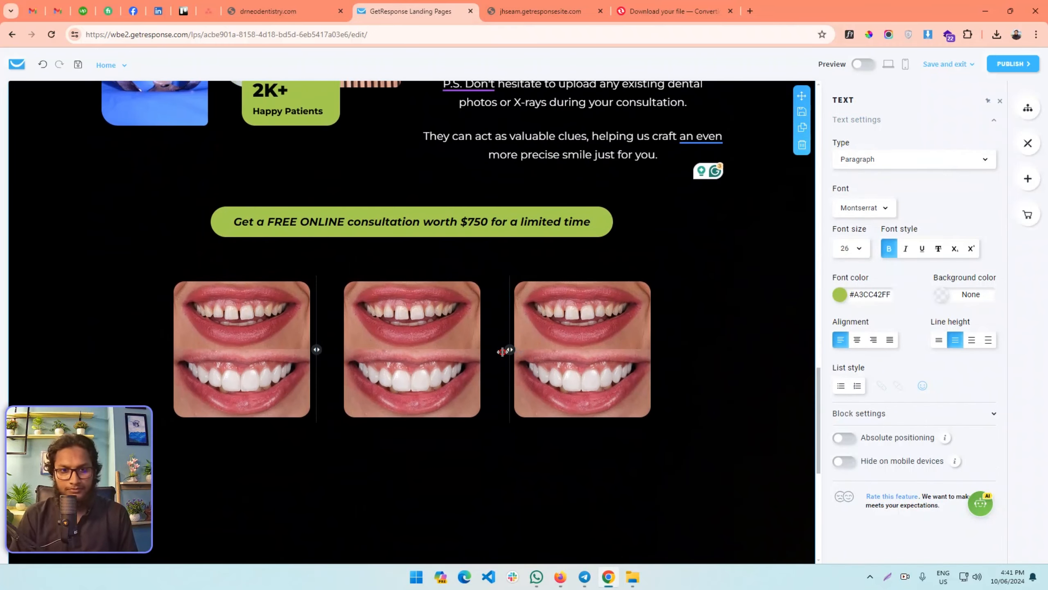
{"action": "left_click_drag", "start_coordinate": [502, 351], "coordinate": [490, 351]}
{"action": "left_click", "coordinate": [314, 5]}
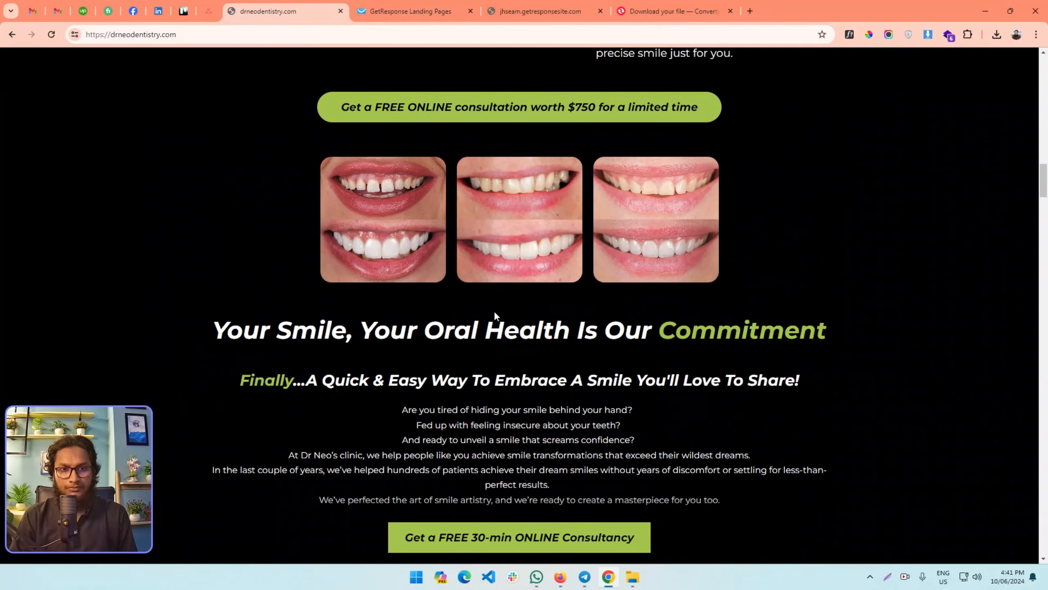
{"action": "scroll", "coordinate": [493, 314], "scroll_direction": "up", "scroll_amount": 1}
{"action": "left_click", "coordinate": [411, 11]}
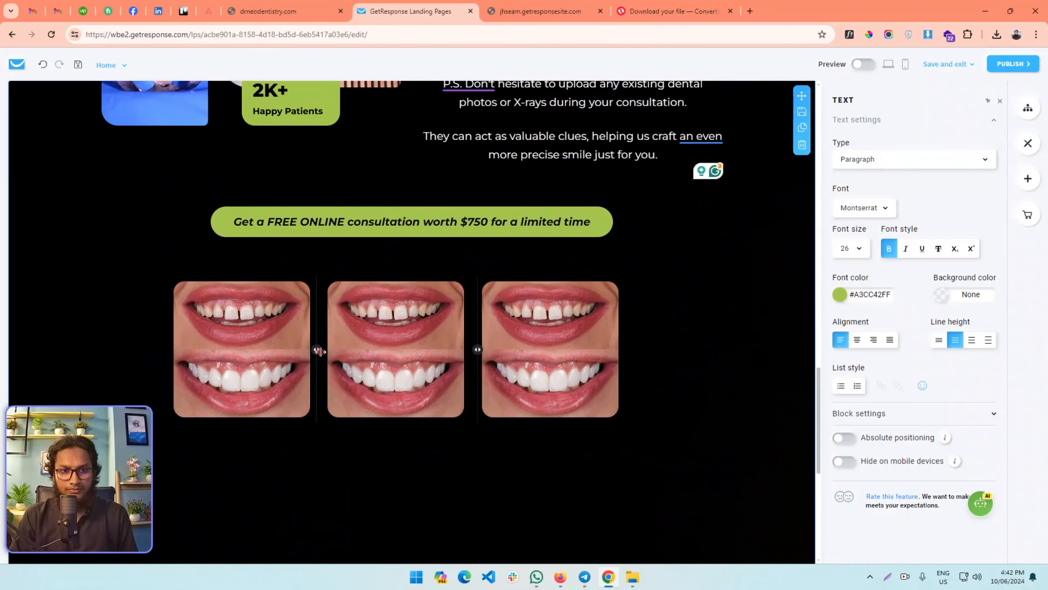
{"action": "left_click_drag", "start_coordinate": [318, 351], "coordinate": [348, 351]}
{"action": "left_click", "coordinate": [310, 464]}
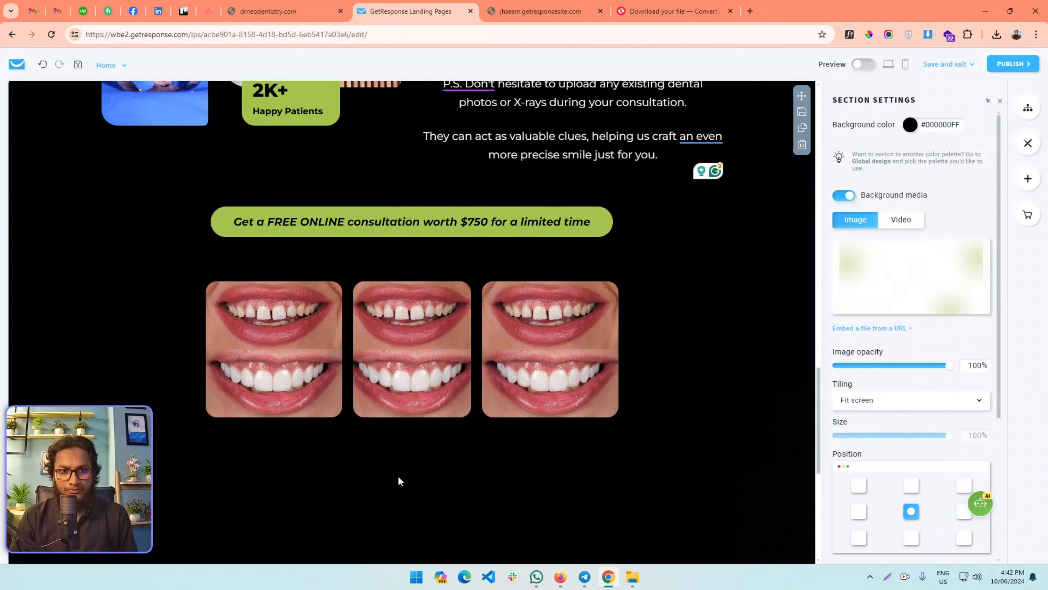
- Add a gallery in the rounded-corner grid style beneath the middle smile image
{"action": "left_click", "coordinate": [420, 341]}
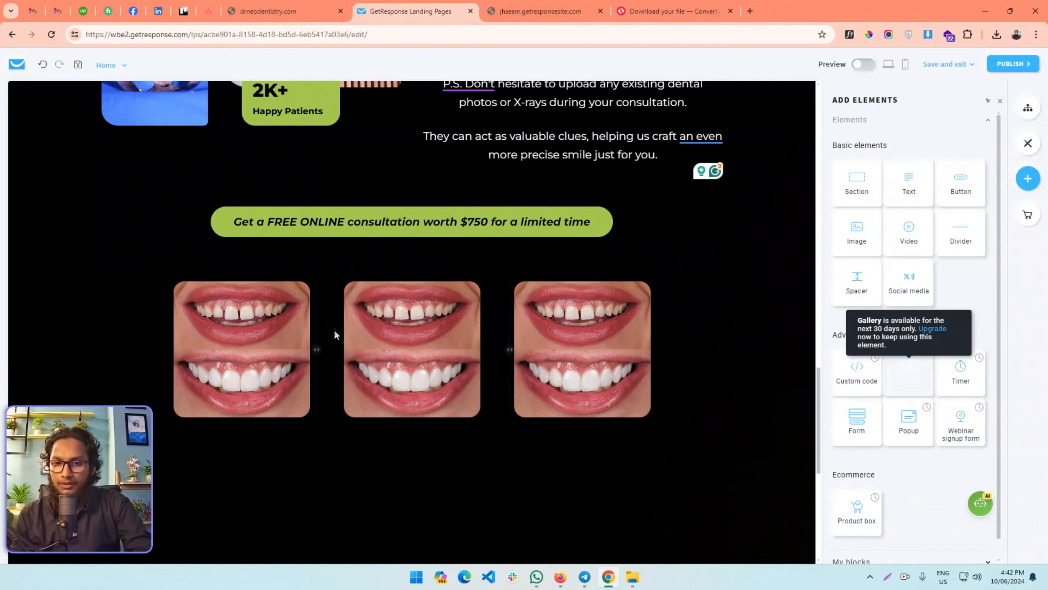
{"action": "scroll", "coordinate": [334, 335], "scroll_direction": "down", "scroll_amount": 3}
{"action": "left_click_drag", "start_coordinate": [870, 350], "coordinate": [420, 334]}
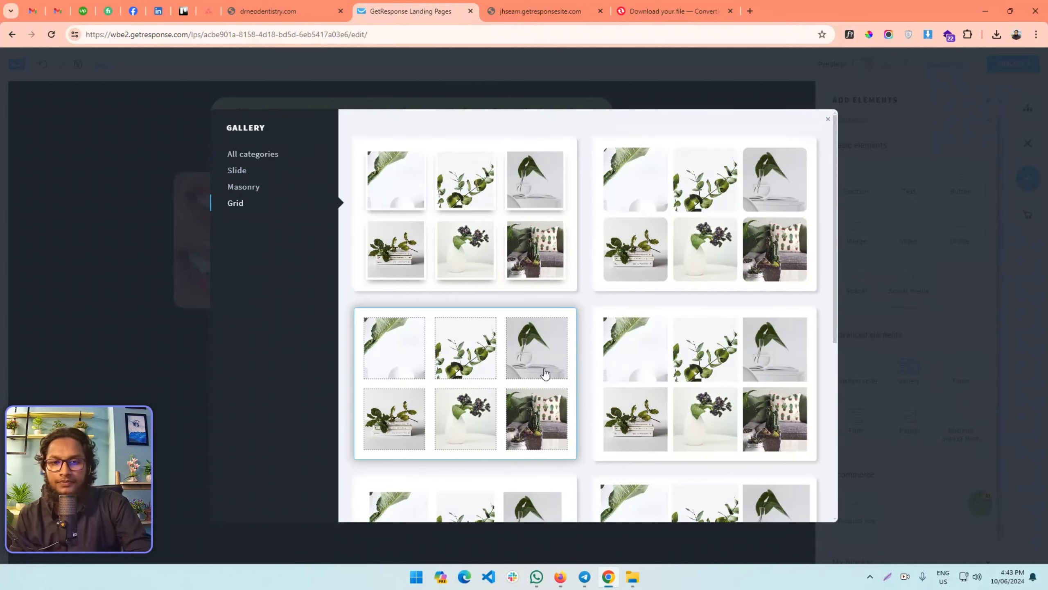
{"action": "left_click", "coordinate": [627, 207]}
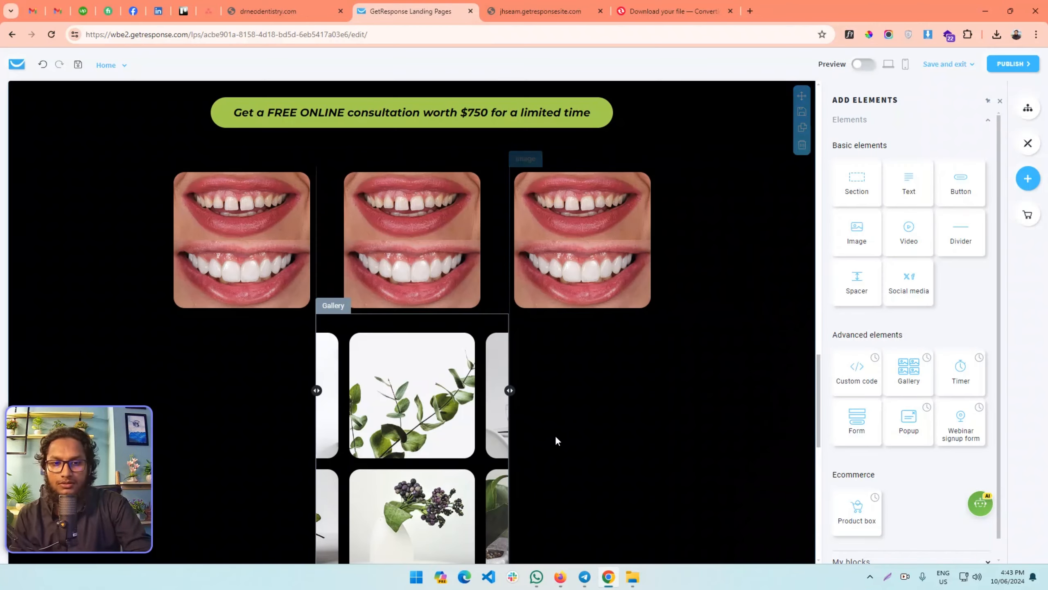
- Move the gallery into its own full-width row between the consultation button and the smile images
{"action": "left_click_drag", "start_coordinate": [345, 371], "coordinate": [321, 273]}
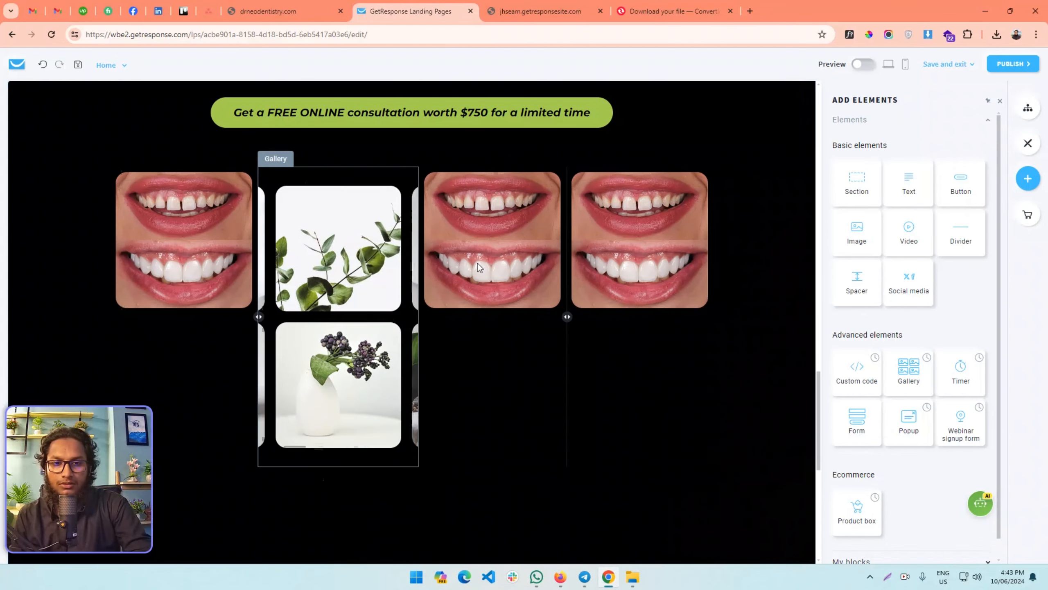
{"action": "left_click_drag", "start_coordinate": [424, 181], "coordinate": [452, 394]}
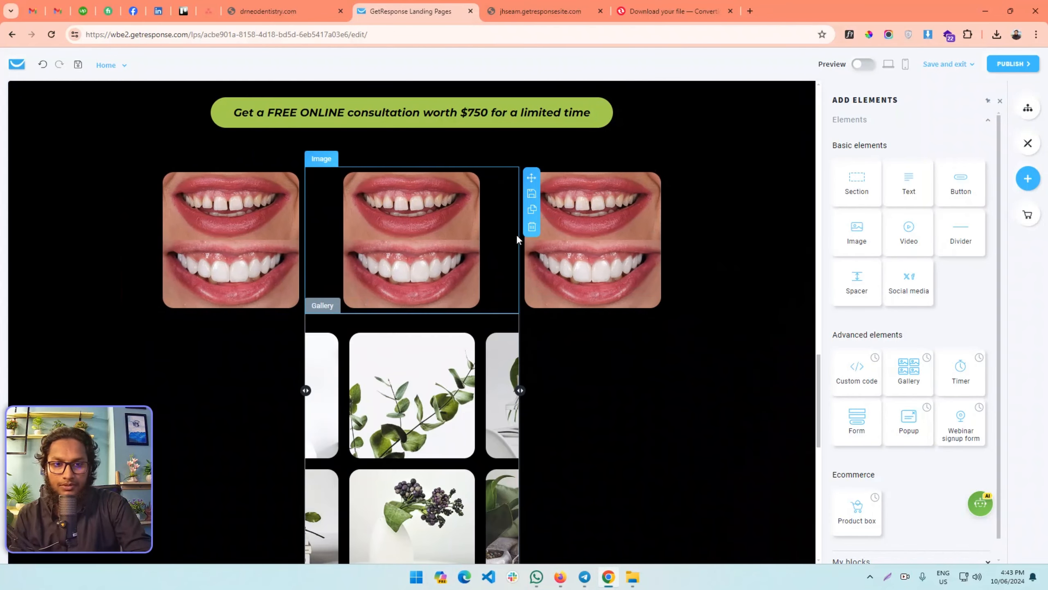
{"action": "left_click_drag", "start_coordinate": [531, 329], "coordinate": [419, 239]}
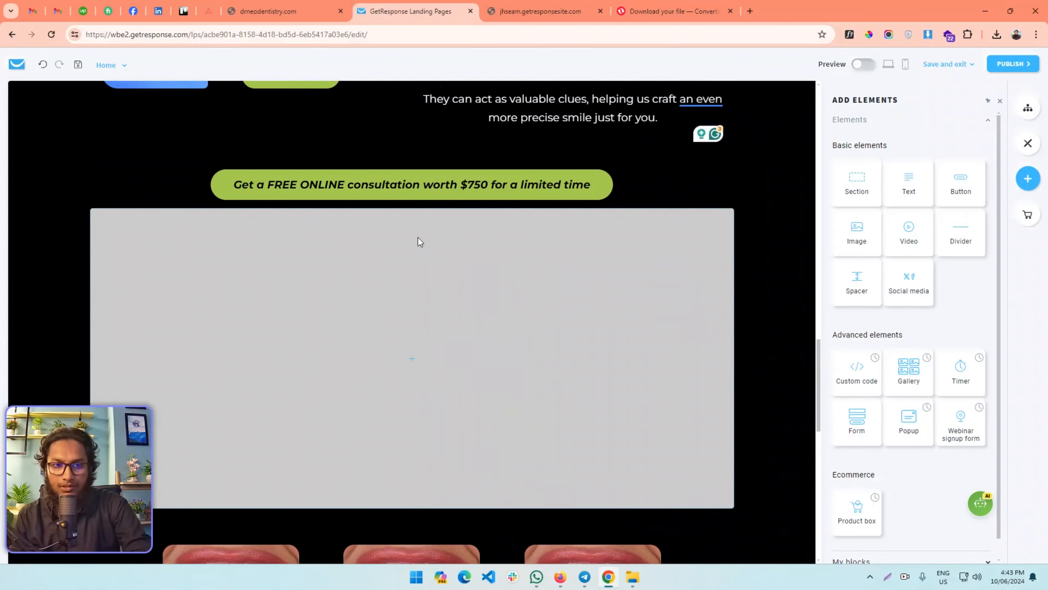
- Delete the three smile images below the gallery and move the spacer between the consultation button and the gallery
{"action": "scroll", "coordinate": [429, 289], "scroll_direction": "down", "scroll_amount": 4}
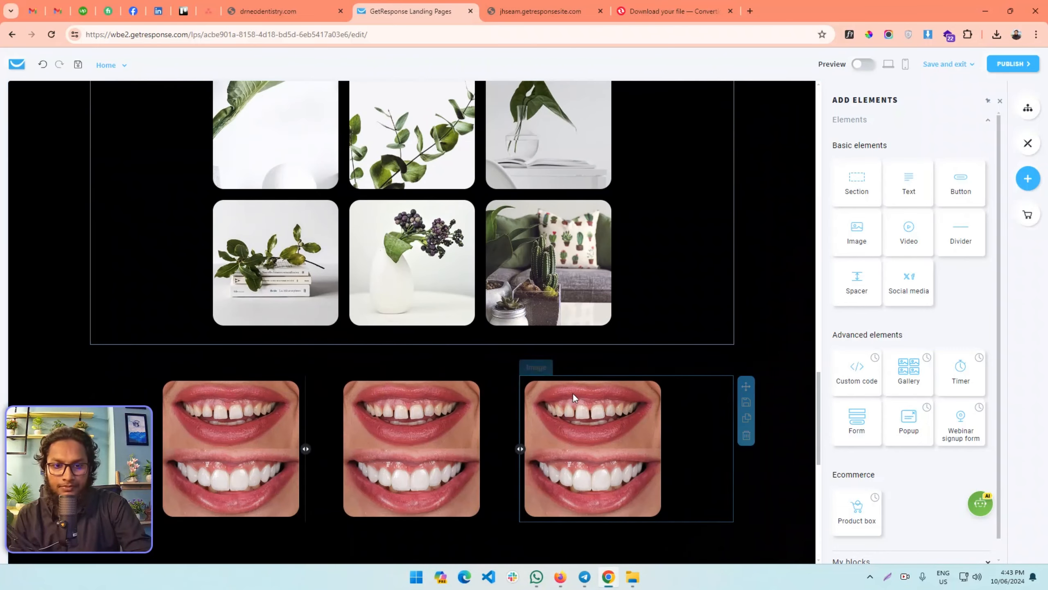
{"action": "left_click", "coordinate": [746, 436]}
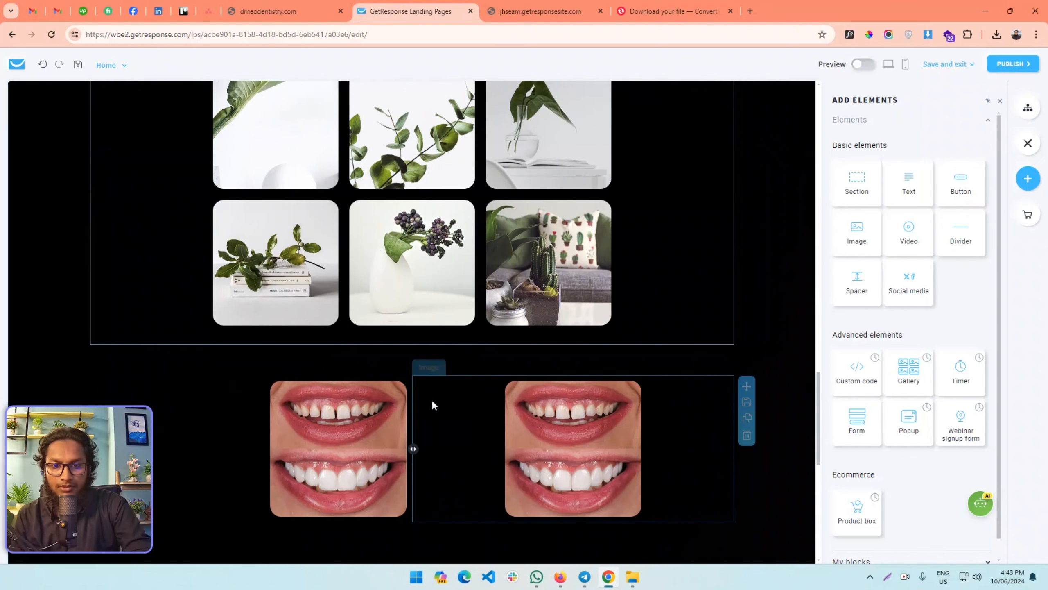
{"action": "left_click", "coordinate": [745, 437]}
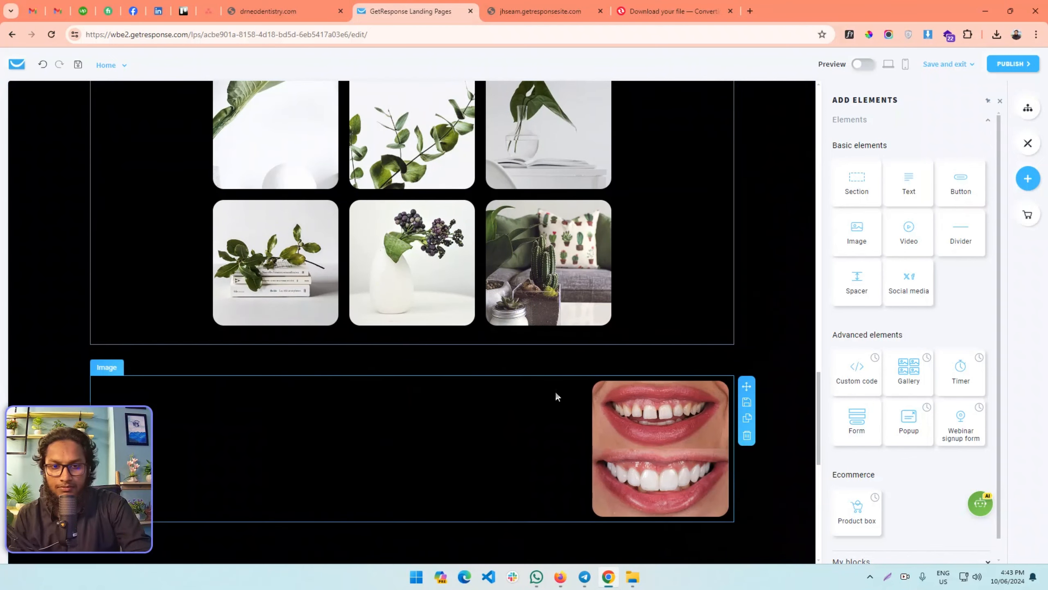
{"action": "scroll", "coordinate": [529, 253], "scroll_direction": "up", "scroll_amount": 2}
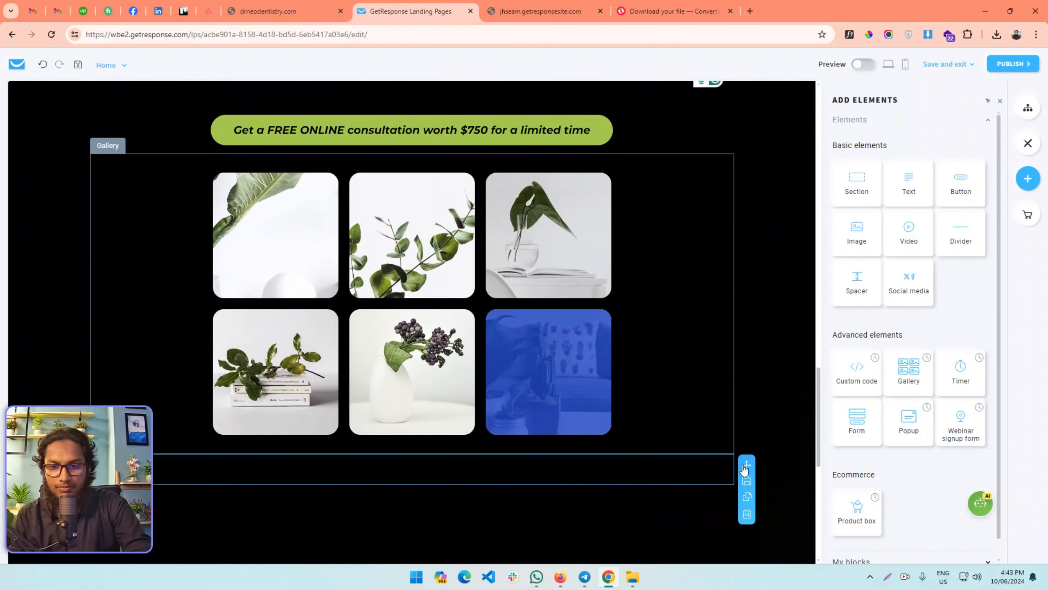
{"action": "left_click_drag", "start_coordinate": [746, 466], "coordinate": [627, 159]}
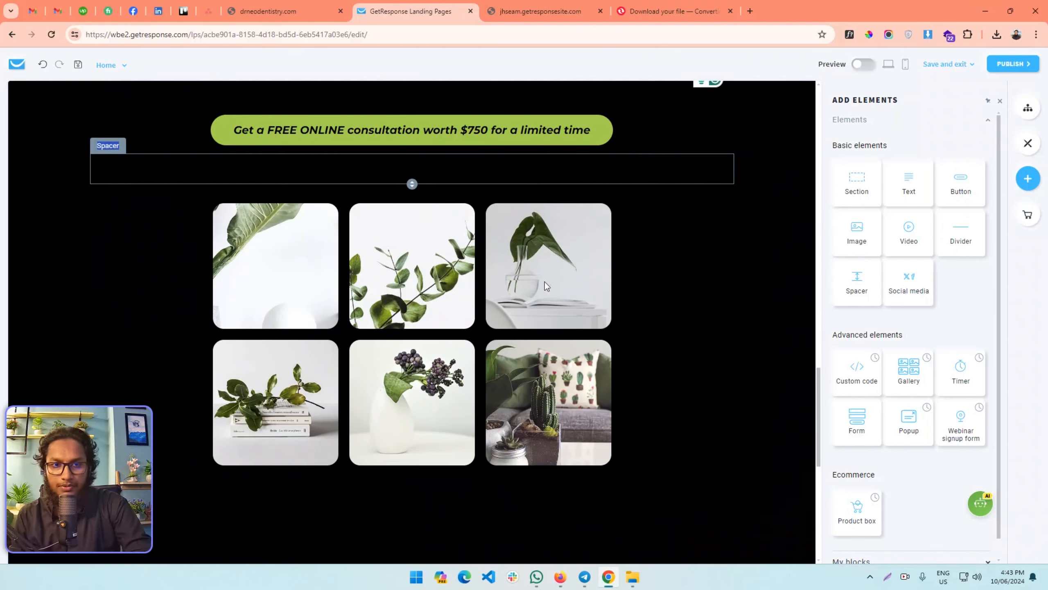
- Remove the first three placeholder images from the gallery, leaving a single row of three
{"action": "left_click", "coordinate": [338, 247]}
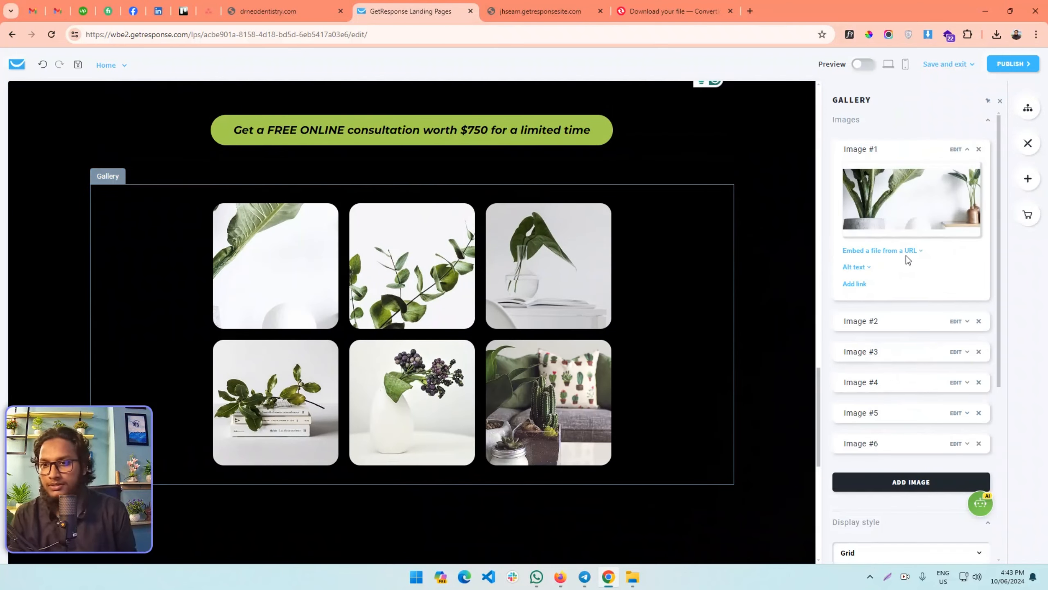
{"action": "left_click", "coordinate": [979, 149]}
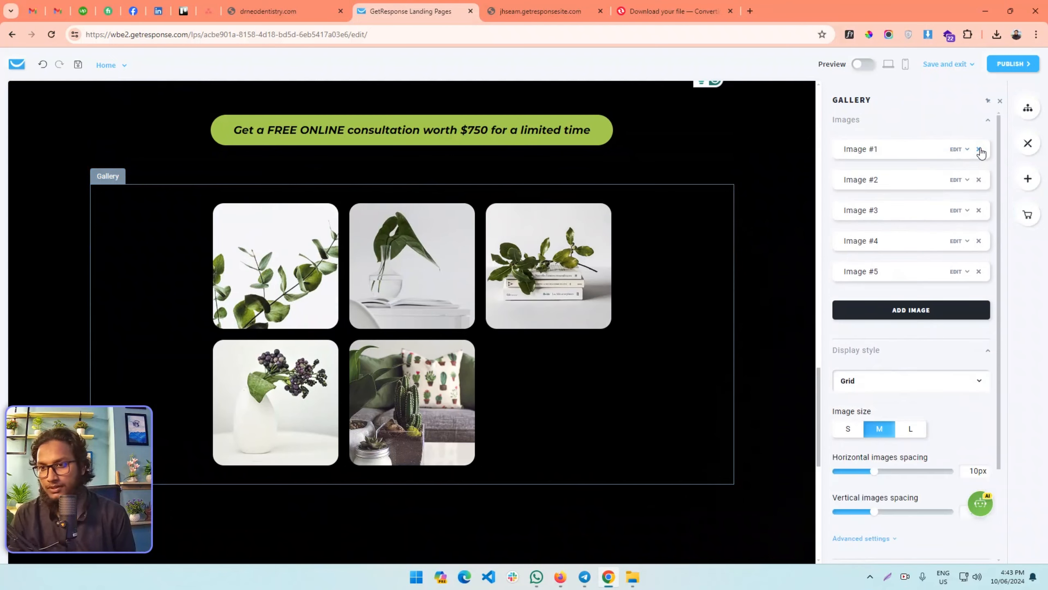
{"action": "left_click", "coordinate": [979, 149]}
{"action": "left_click", "coordinate": [979, 149]}
- Replace the gallery's first image with the uploaded gap-toothed before-and-after smile (d959d72f)
{"action": "left_click", "coordinate": [885, 217]}
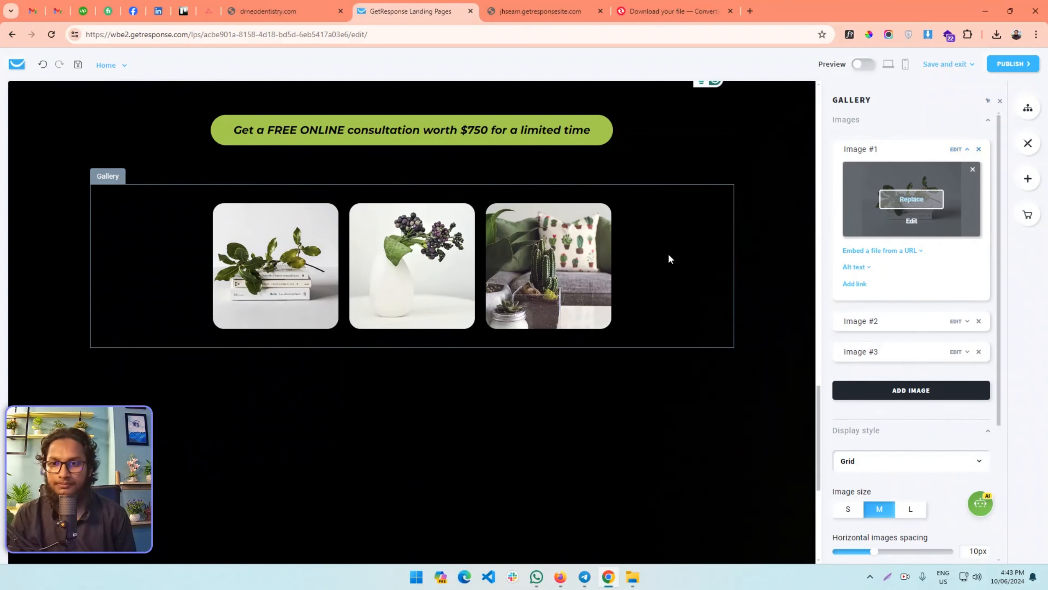
{"action": "scroll", "coordinate": [386, 433], "scroll_direction": "down", "scroll_amount": 3}
{"action": "left_click", "coordinate": [100, 124]}
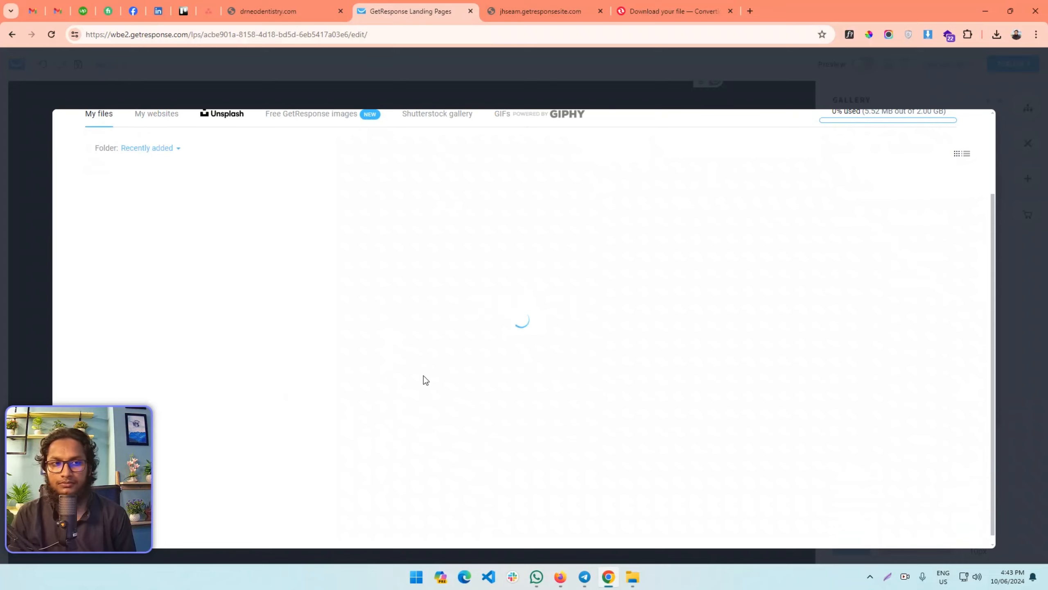
{"action": "scroll", "coordinate": [734, 421], "scroll_direction": "down", "scroll_amount": 5}
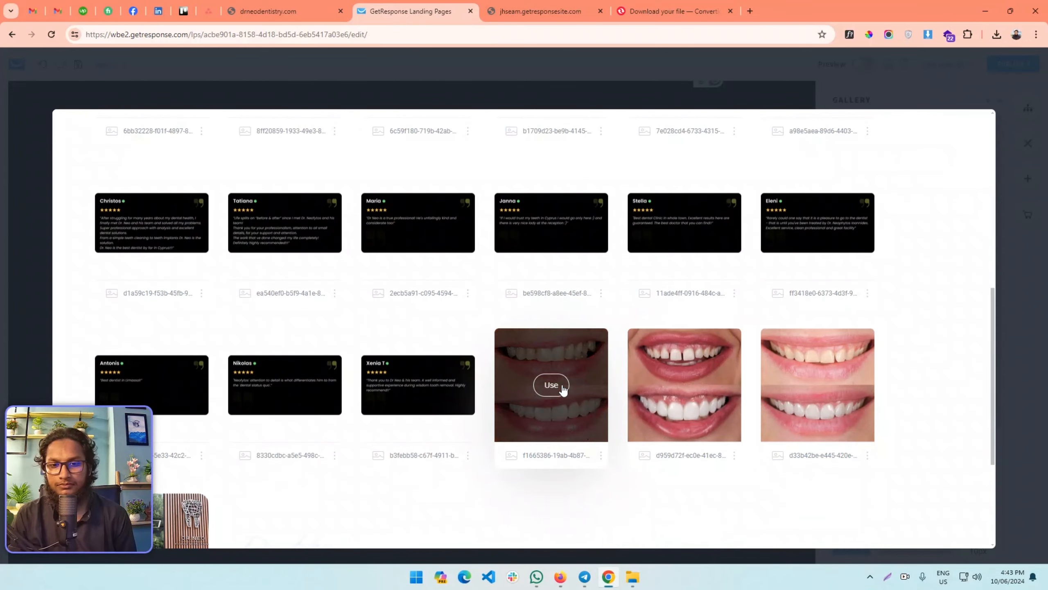
{"action": "left_click", "coordinate": [684, 384]}
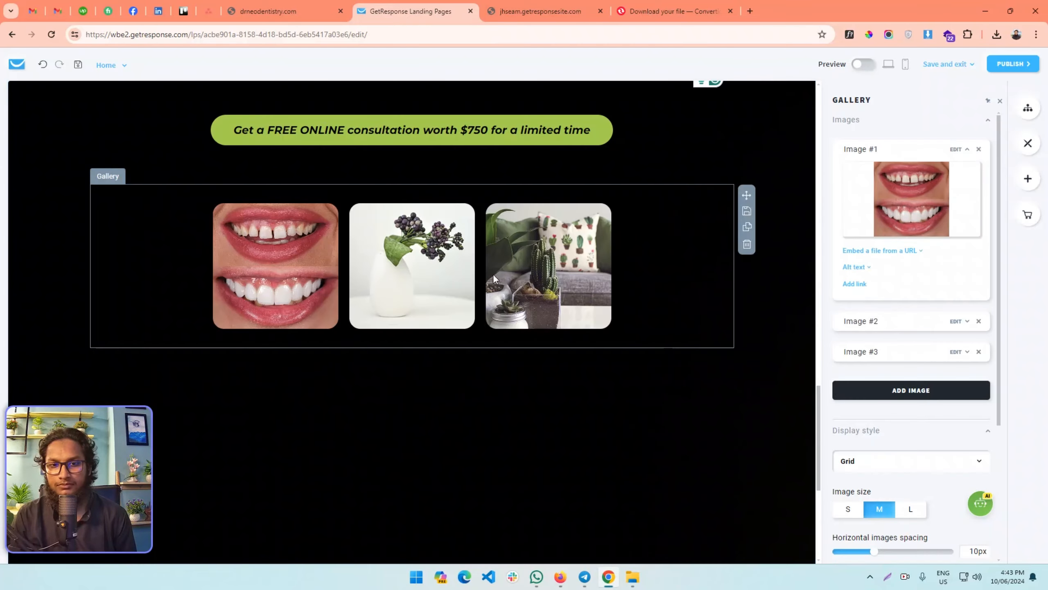
- Replace the gallery's second image with the uploaded before-and-after smile f1665386
{"action": "left_click", "coordinate": [883, 322]}
{"action": "left_click", "coordinate": [895, 372]}
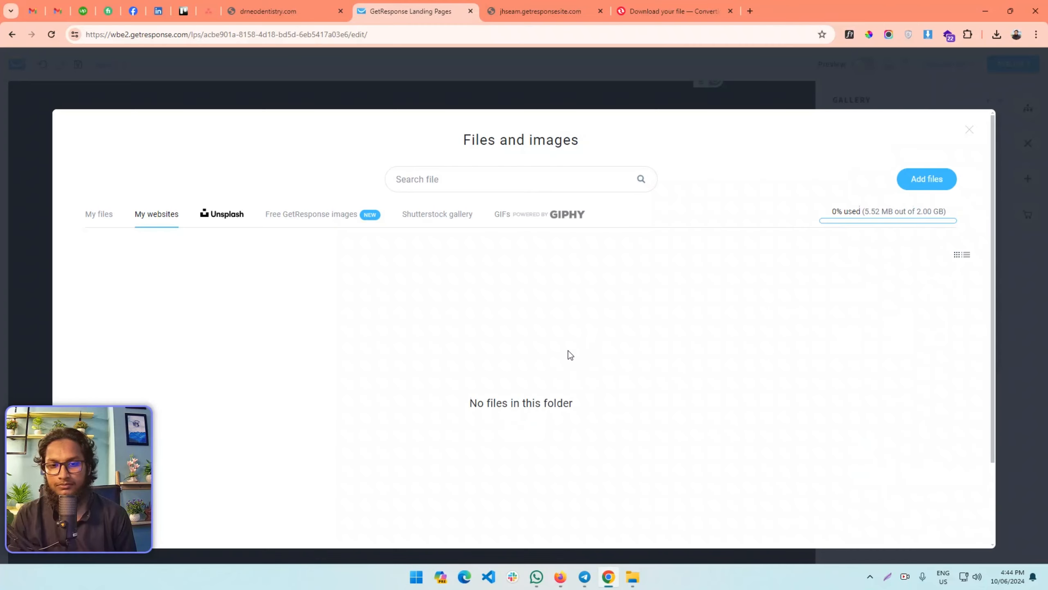
{"action": "left_click", "coordinate": [97, 218]}
{"action": "scroll", "coordinate": [578, 417], "scroll_direction": "down", "scroll_amount": 10}
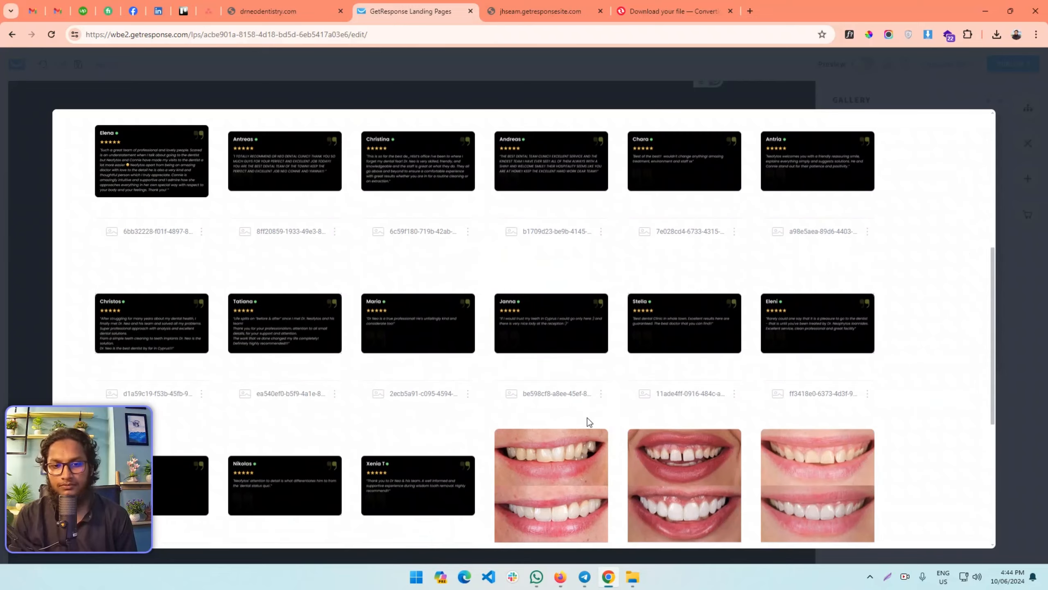
{"action": "left_click", "coordinate": [551, 322]}
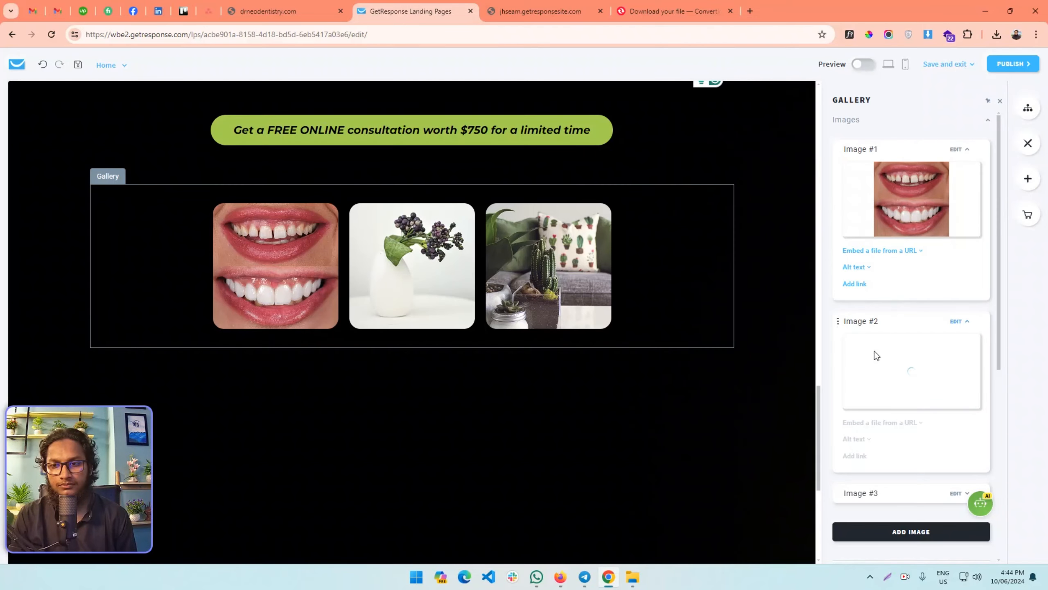
- Replace the gallery's third image with the uploaded before-and-after smile d33b42be
{"action": "scroll", "coordinate": [895, 365], "scroll_direction": "down", "scroll_amount": 2}
{"action": "left_click", "coordinate": [882, 329]}
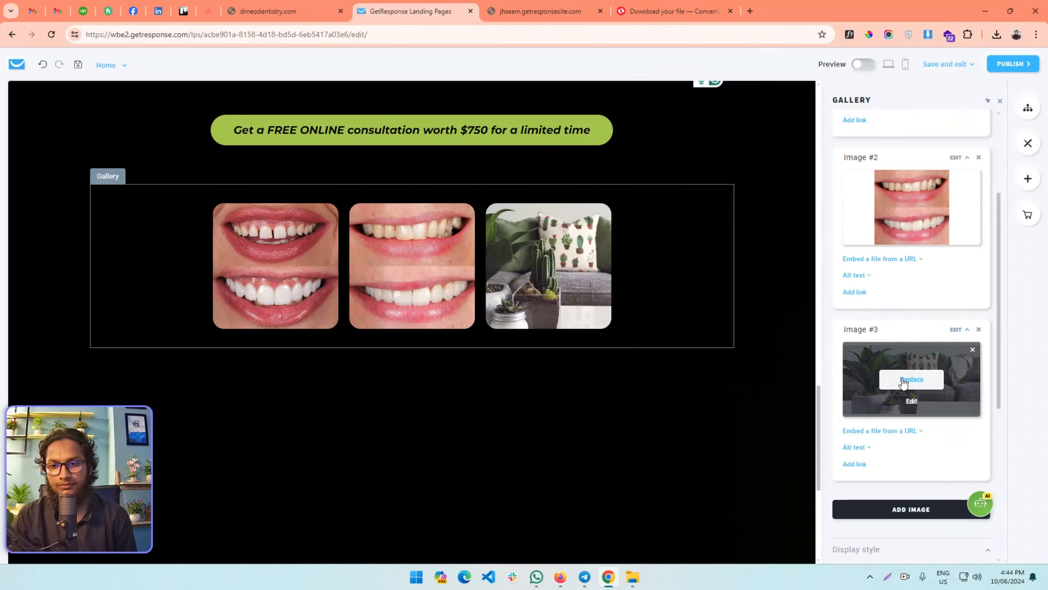
{"action": "left_click", "coordinate": [905, 380]}
{"action": "left_click", "coordinate": [112, 218]}
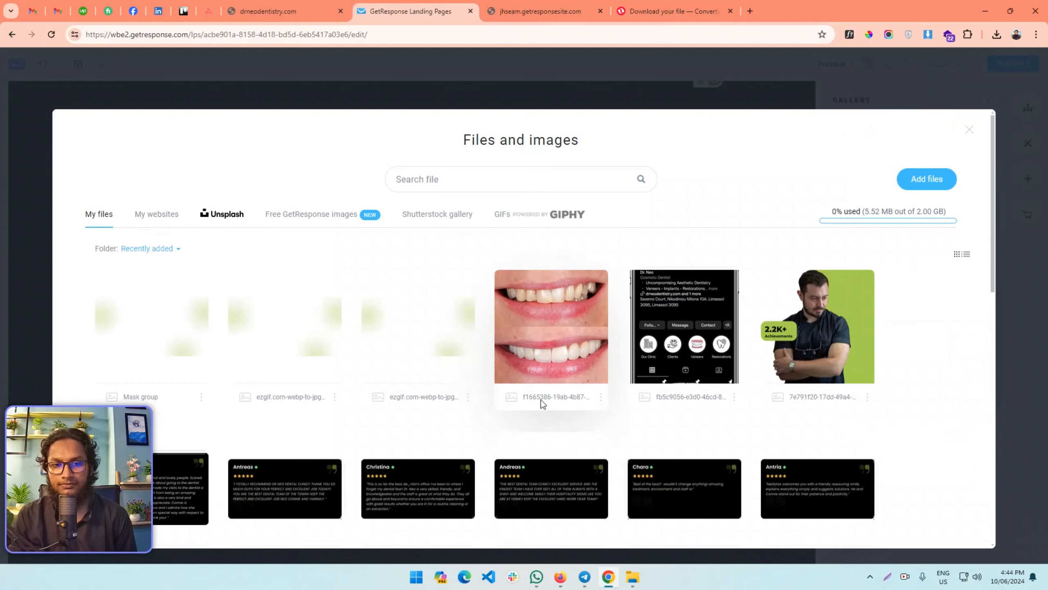
{"action": "scroll", "coordinate": [642, 430], "scroll_direction": "down", "scroll_amount": 5}
{"action": "mouse_move", "coordinate": [815, 198]}
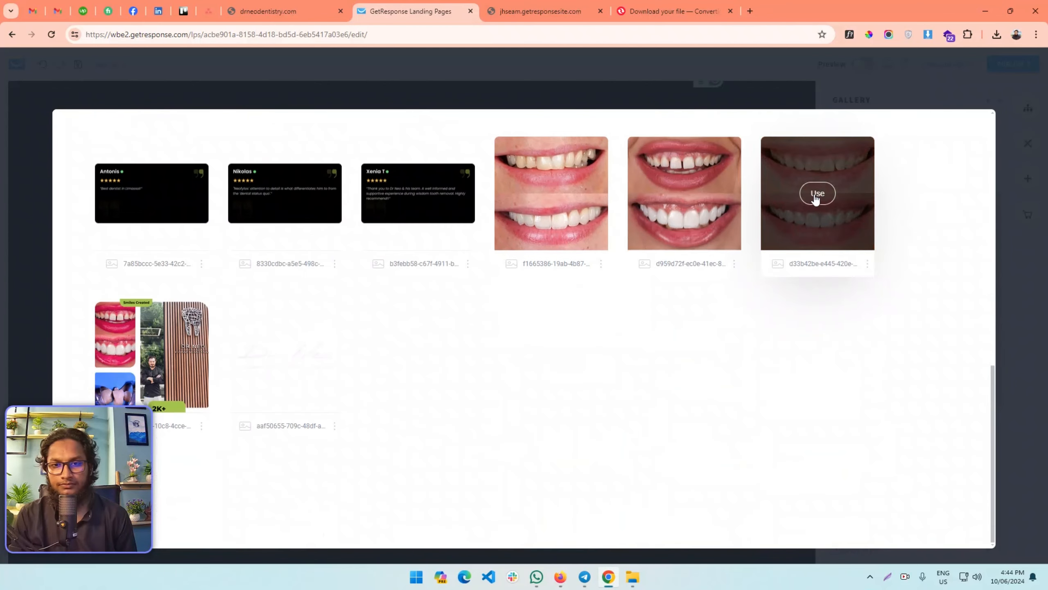
{"action": "left_click", "coordinate": [816, 198]}
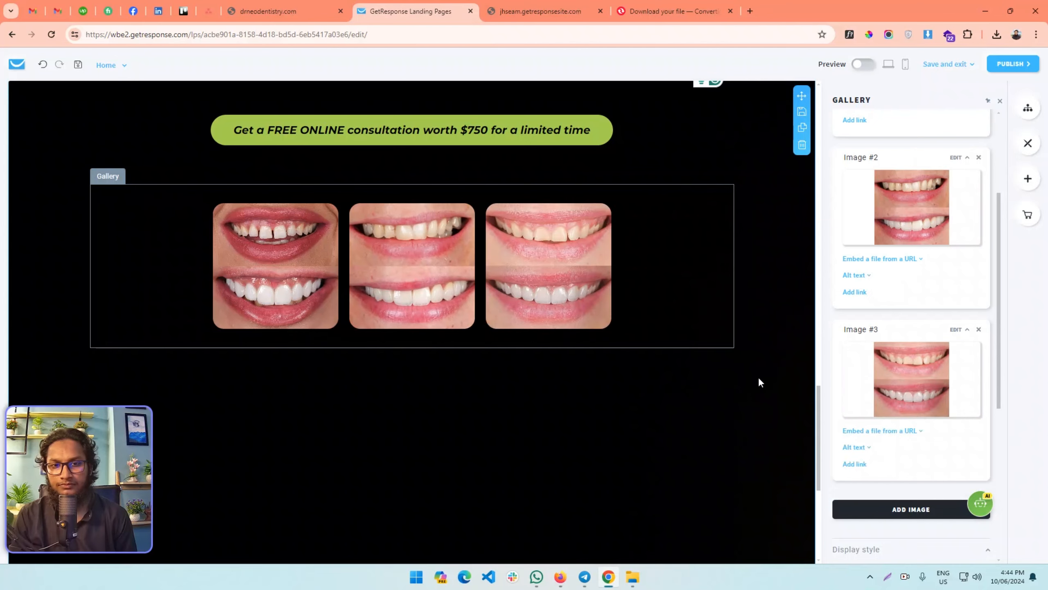
- Set the gallery block's padding to 0 on all sides
{"action": "scroll", "coordinate": [722, 408], "scroll_direction": "up", "scroll_amount": 3}
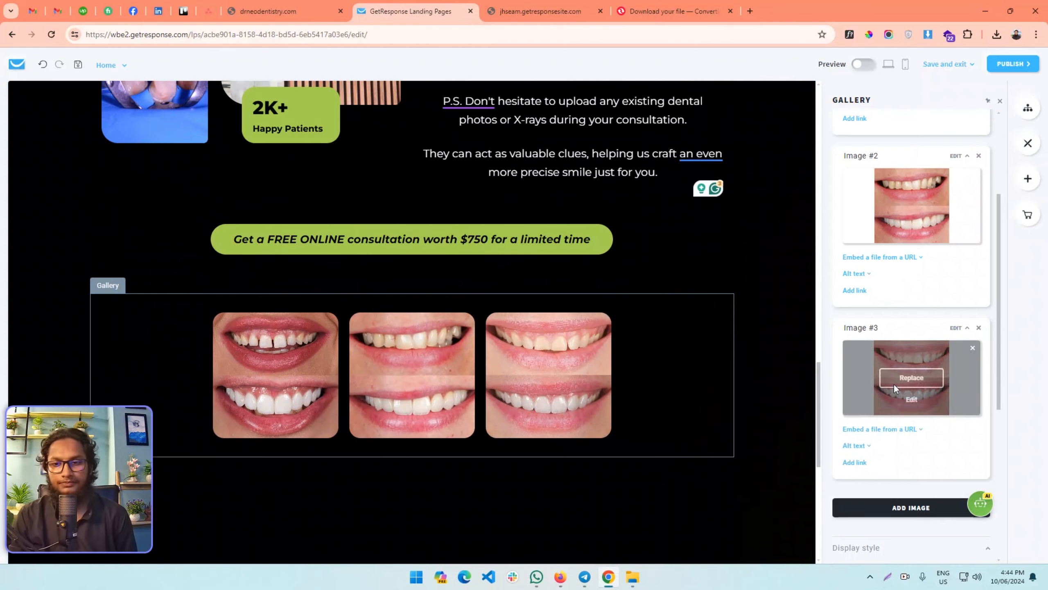
{"action": "scroll", "coordinate": [893, 383], "scroll_direction": "down", "scroll_amount": 5}
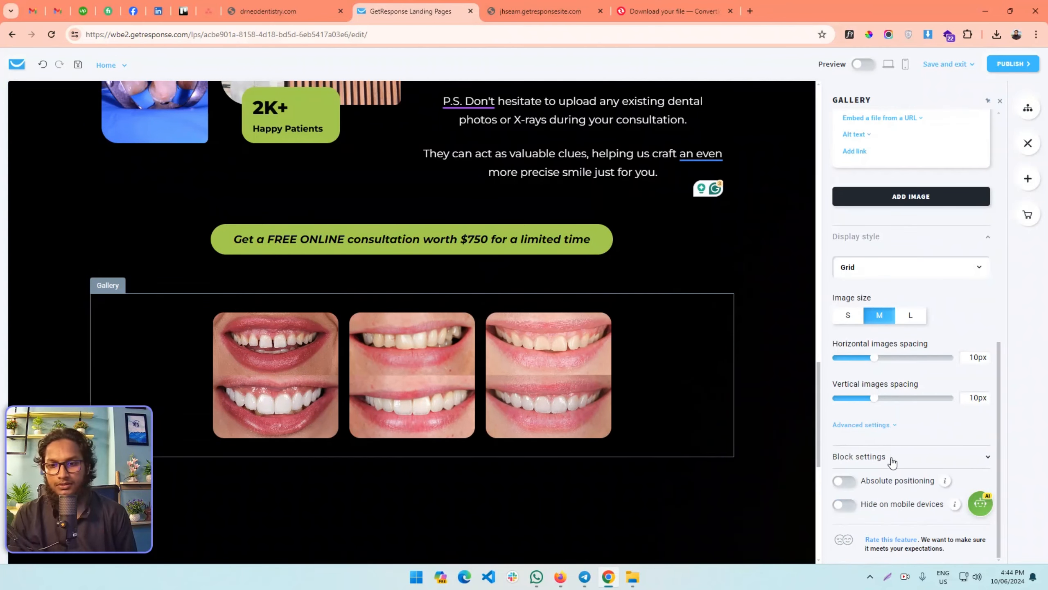
{"action": "left_click", "coordinate": [891, 457]}
{"action": "scroll", "coordinate": [900, 443], "scroll_direction": "down", "scroll_amount": 4}
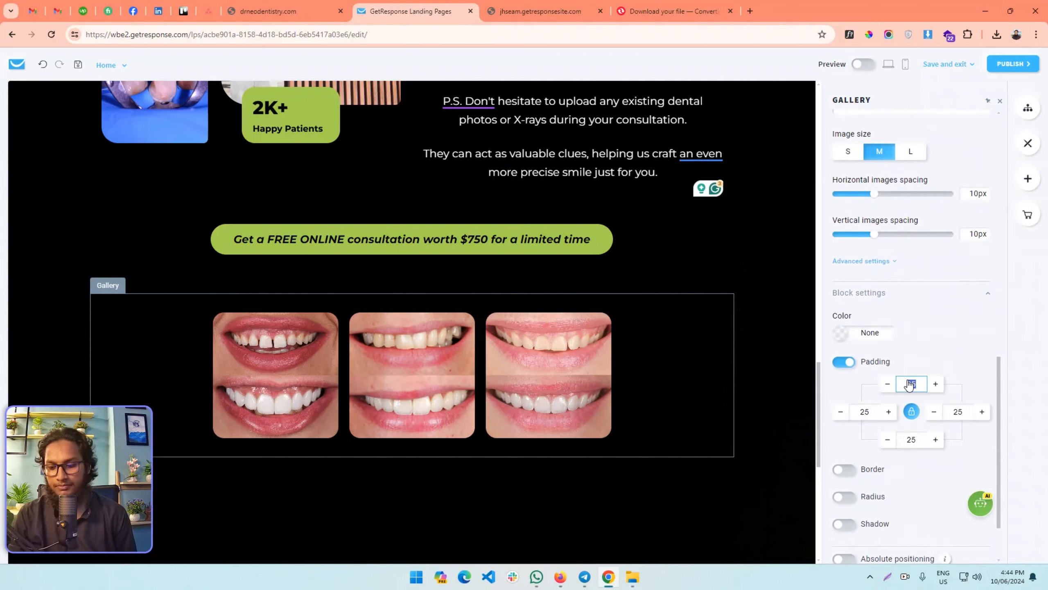
{"action": "type", "text": "0"}
{"action": "left_click", "coordinate": [359, 460]}
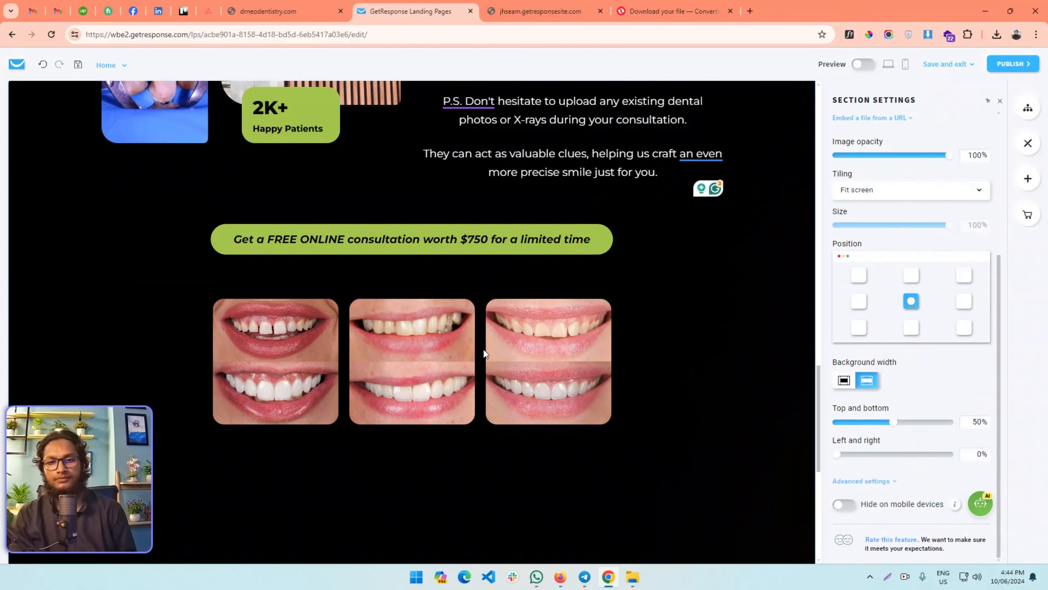
- Copy the heading "Your Smile, Your Oral Health Is Our Commitment" from the drneodentistry.com page and return to the GetResponse editor
{"action": "scroll", "coordinate": [484, 353], "scroll_direction": "down", "scroll_amount": 5}
{"action": "key", "text": "ctrl+shift+Tab"}
{"action": "scroll", "coordinate": [408, 196], "scroll_direction": "down", "scroll_amount": 5}
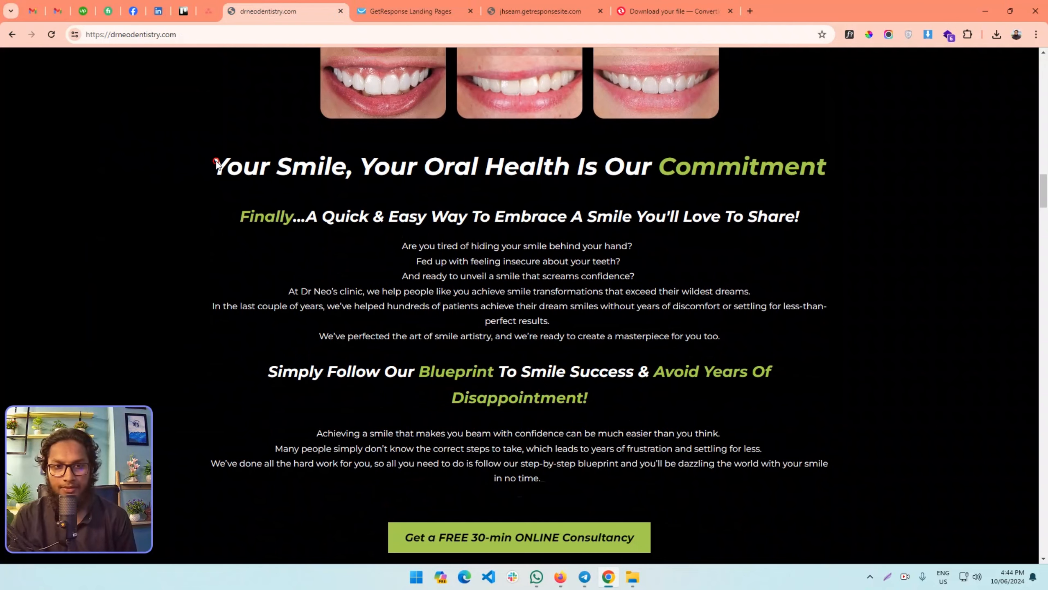
{"action": "mouse_move", "coordinate": [216, 164]}
{"action": "left_mouse_down"}
{"action": "mouse_move", "coordinate": [820, 167]}
{"action": "mouse_move", "coordinate": [830, 158]}
{"action": "left_mouse_up"}
{"action": "key", "text": "ctrl+c"}
{"action": "key", "text": "ctrl+Tab"}
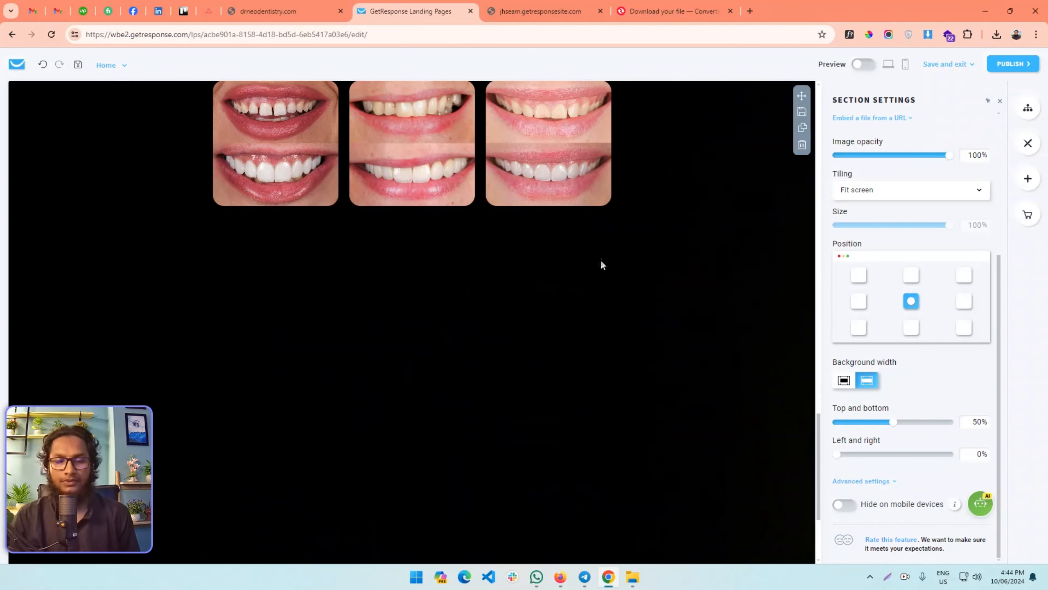
- Duplicate the "3 Easy Steps To Achieve Your Perfect Smile" heading and move the copy directly beneath the smile gallery
{"action": "scroll", "coordinate": [600, 264], "scroll_direction": "up", "scroll_amount": 10}
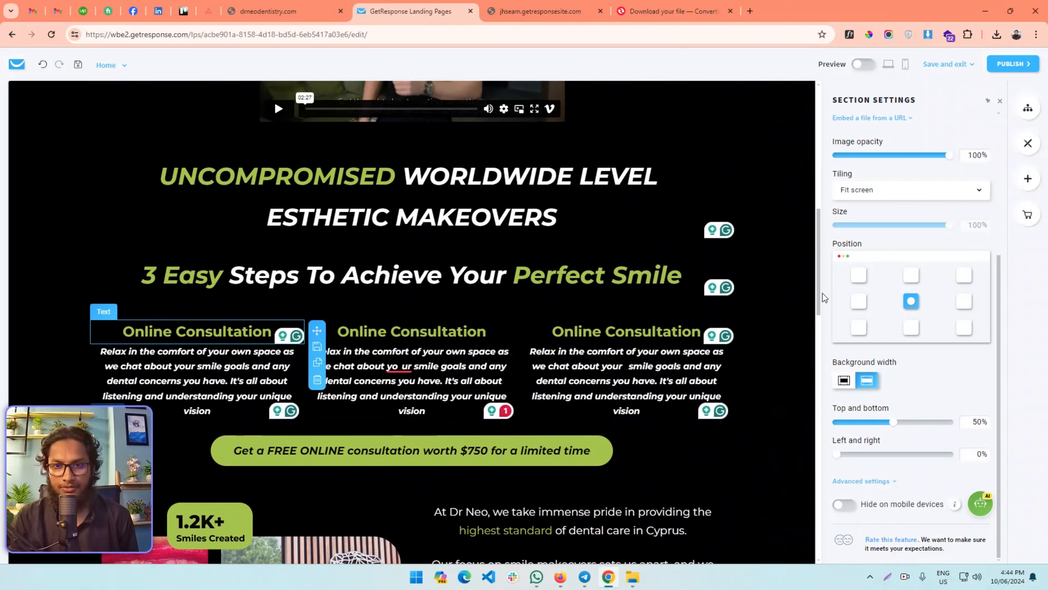
{"action": "left_click", "coordinate": [750, 280]}
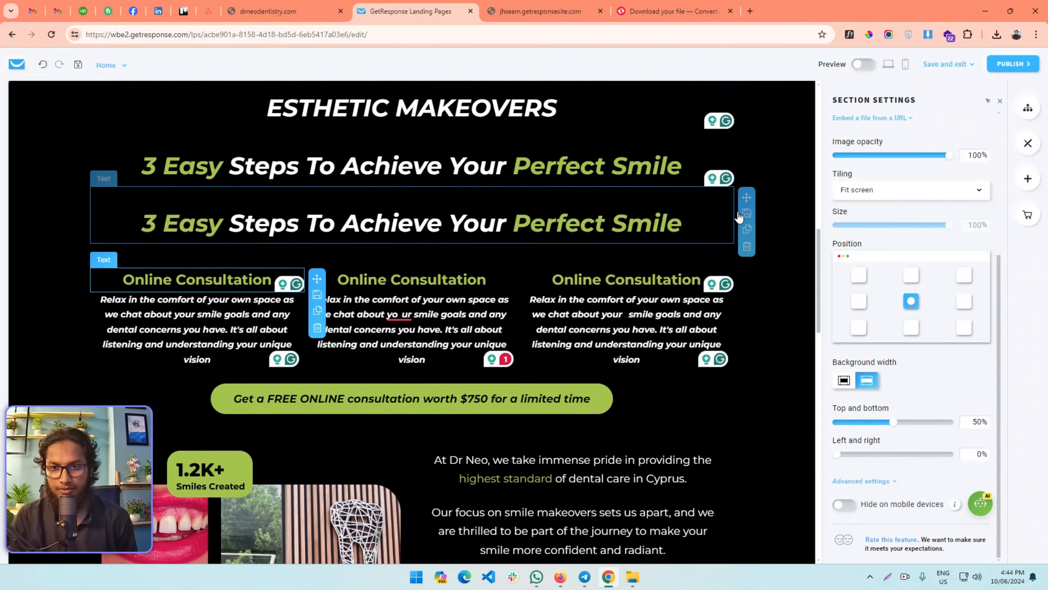
{"action": "left_click_drag", "start_coordinate": [747, 206], "coordinate": [714, 450]}
- Replace the text of the heading below the gallery with "Your Smile, Your Oral Health Is Our Commitment", keeping the green heading style
{"action": "triple_click", "coordinate": [377, 381]}
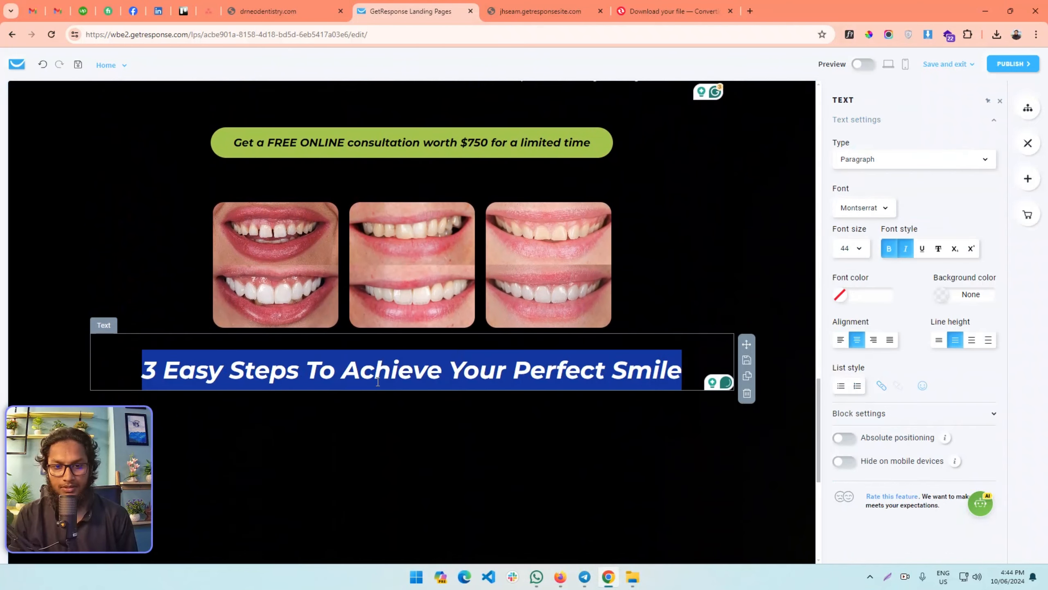
{"action": "key", "text": "shift+Left"}
{"action": "key", "text": "shift+Left"}
{"action": "key", "text": "shift+Left"}
{"action": "key", "text": "shift+Left"}
{"action": "key", "text": "shift+Left"}
{"action": "key", "text": "shift+Left"}
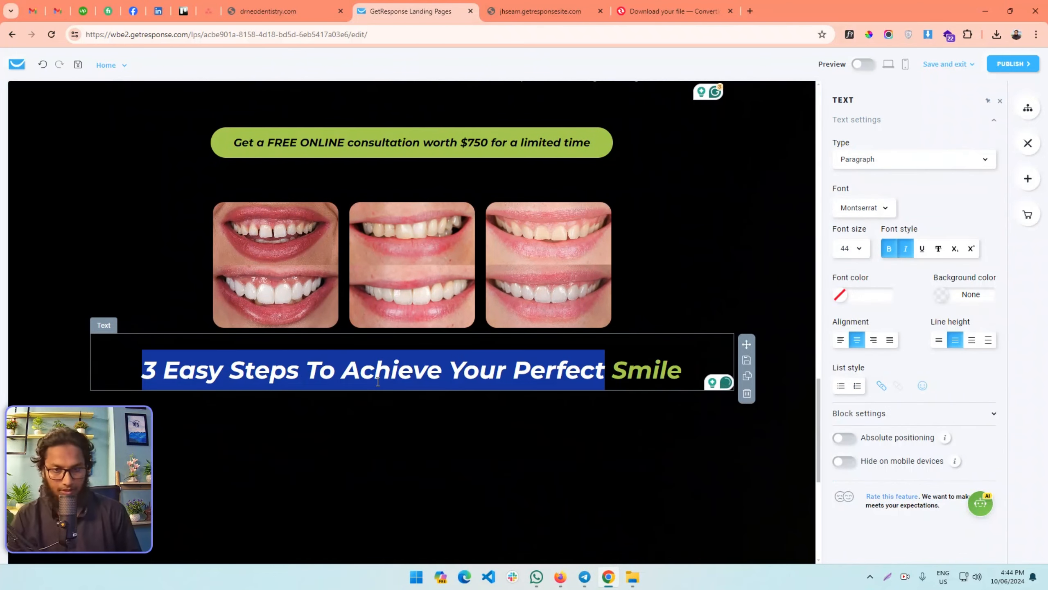
{"action": "key", "text": "ctrl+v"}
{"action": "key", "text": "Delete"}
{"action": "key", "text": "Delete"}
{"action": "key", "text": "Delete"}
{"action": "key", "text": "Delete"}
{"action": "key", "text": "Delete"}
{"action": "key", "text": "Delete"}
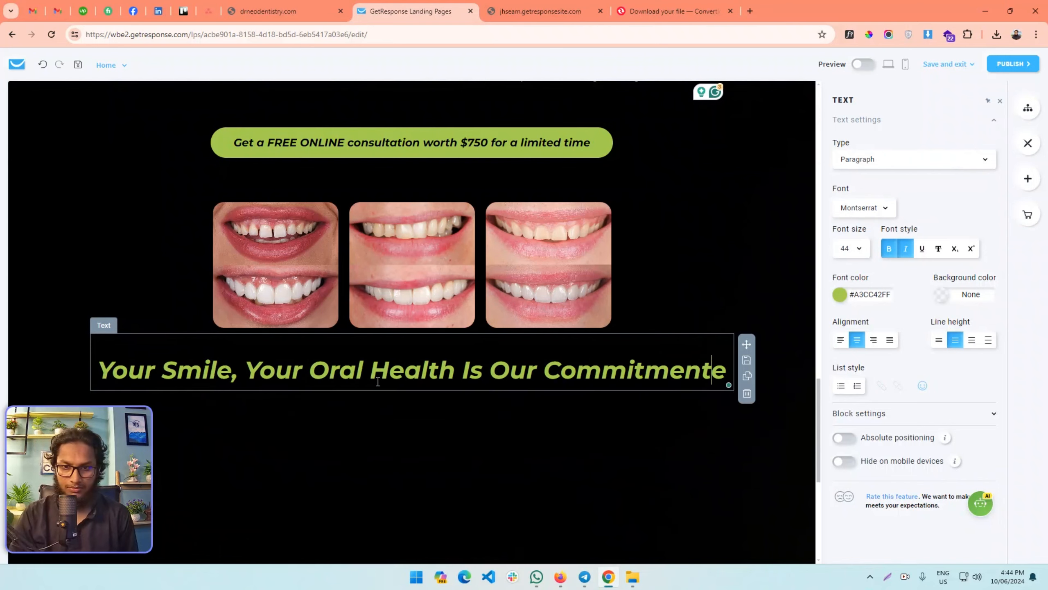
- Following the reference page, color "Your Smile, Your Oral Health Is Our" white so only "Commitment" stays green
{"action": "left_click", "coordinate": [280, 11]}
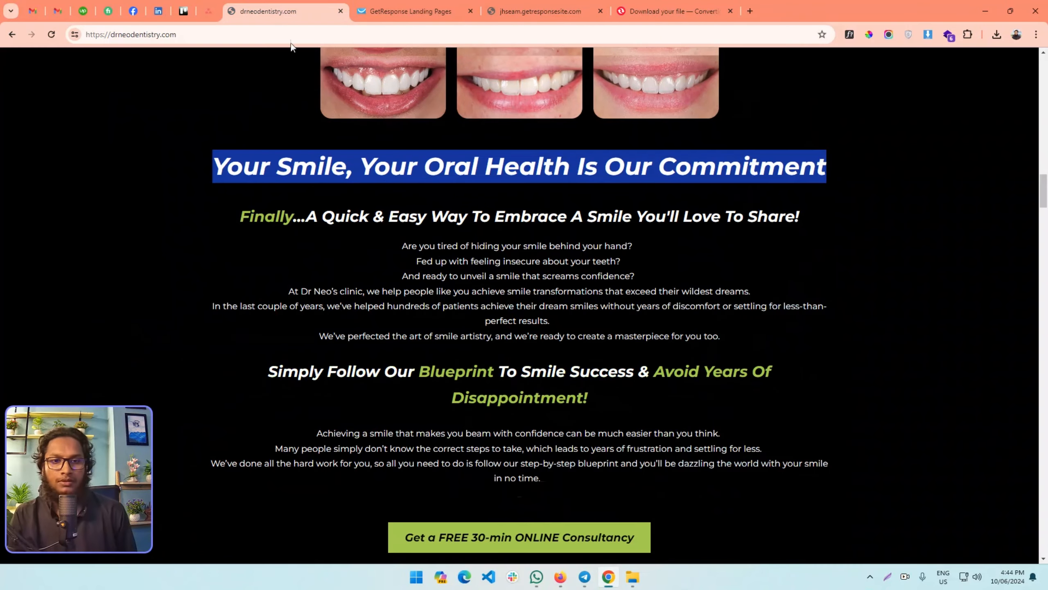
{"action": "left_click", "coordinate": [584, 208]}
{"action": "key", "text": "ctrl+Tab"}
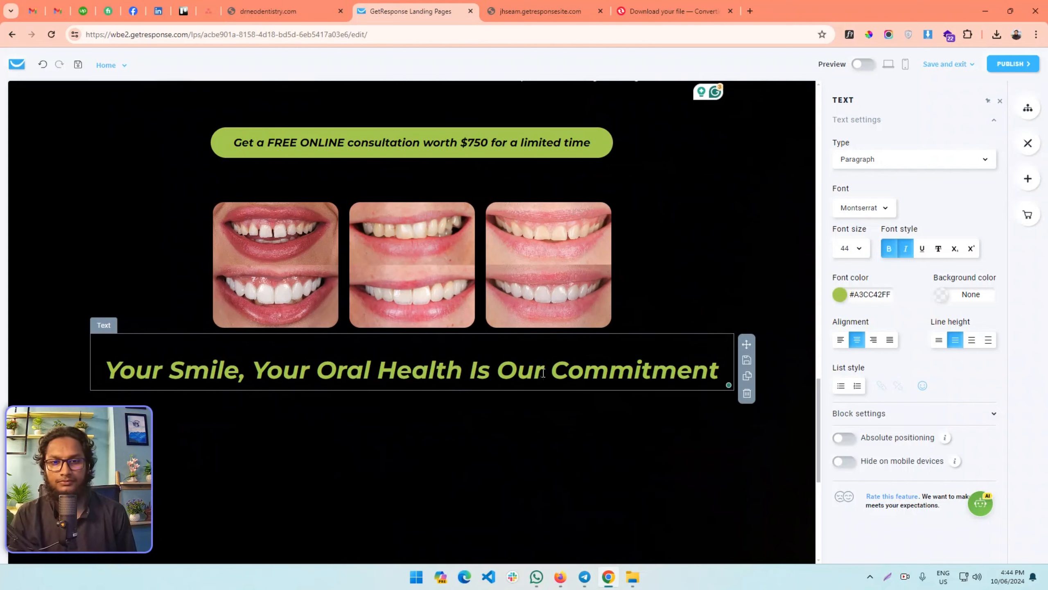
{"action": "left_click_drag", "start_coordinate": [544, 371], "coordinate": [66, 367]}
{"action": "left_click", "coordinate": [836, 295]}
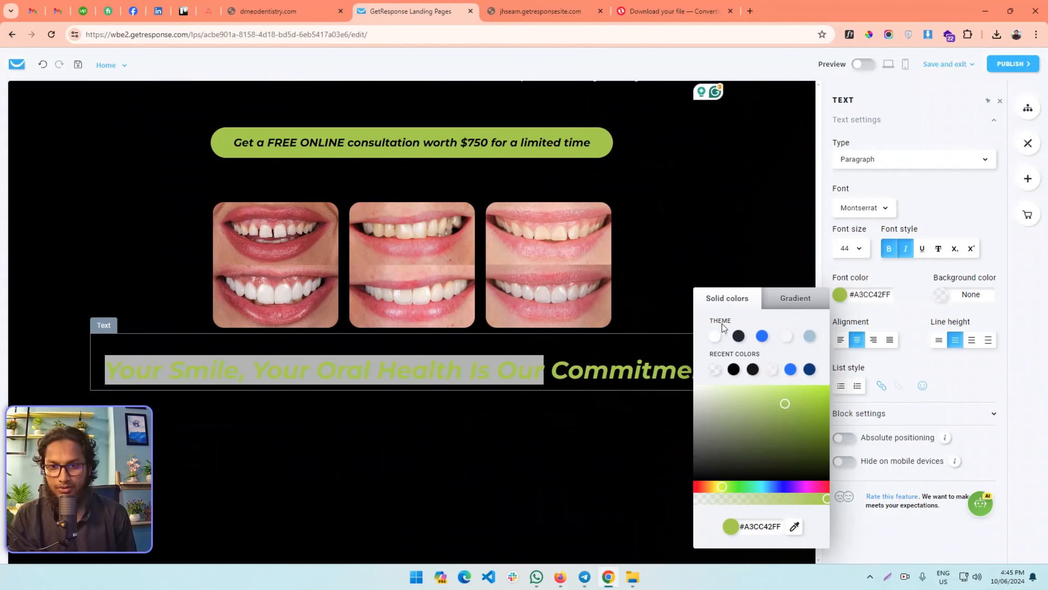
{"action": "left_click", "coordinate": [713, 342]}
{"action": "left_click", "coordinate": [439, 465]}
- Duplicate the "Commitment" heading and replace the copy's text with the reference page's "Finally...A Quick & Easy Way To Embrace A Smile You'll Love To Share!"
{"action": "key", "text": "ctrl+shift+Tab"}
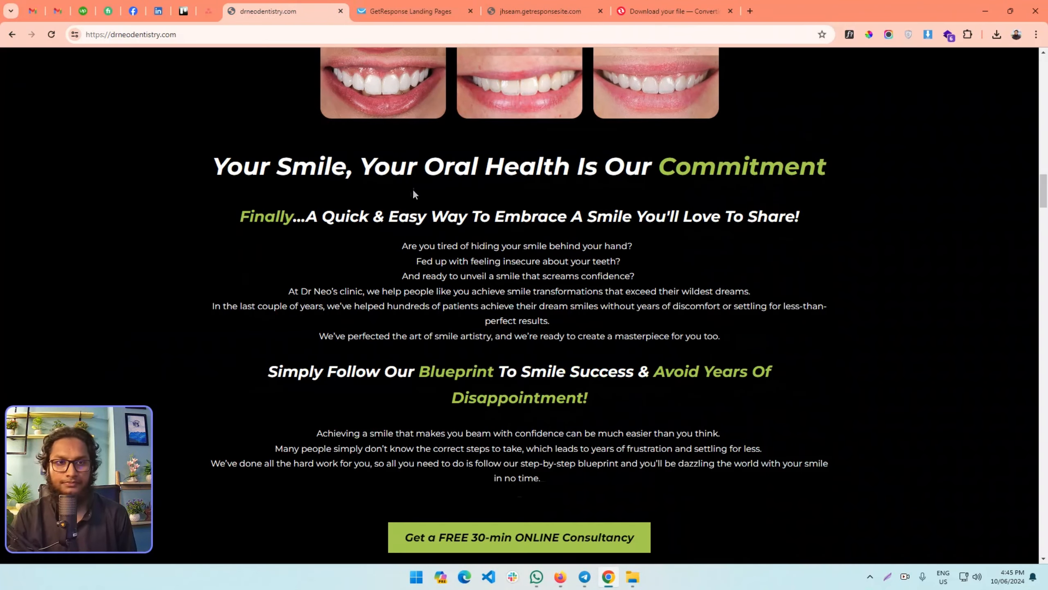
{"action": "triple_click", "coordinate": [264, 161]}
{"action": "key", "text": "ctrl+Tab"}
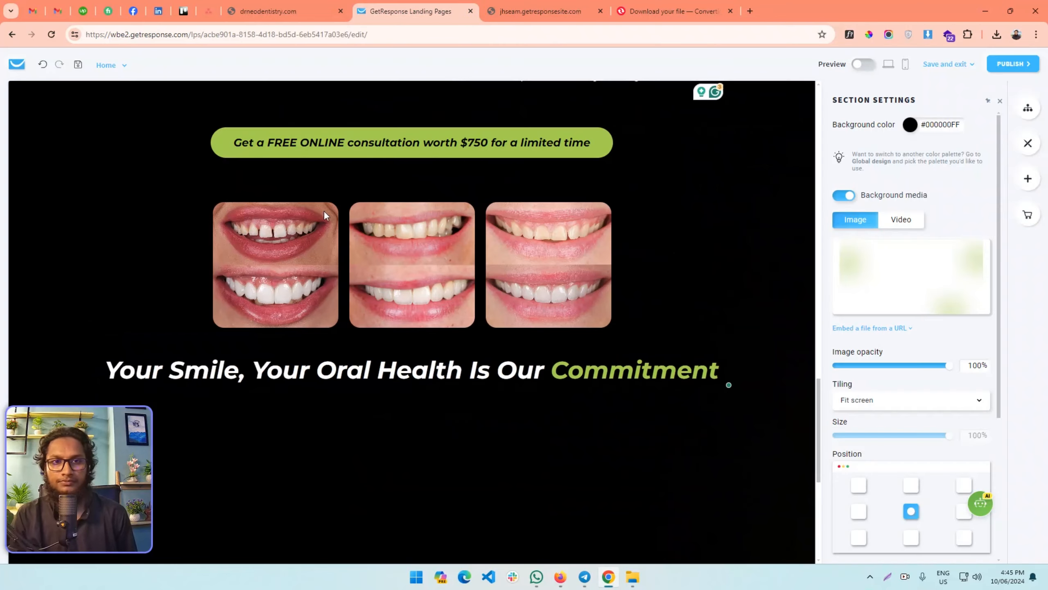
{"action": "left_click", "coordinate": [722, 374]}
{"action": "left_click", "coordinate": [747, 375]}
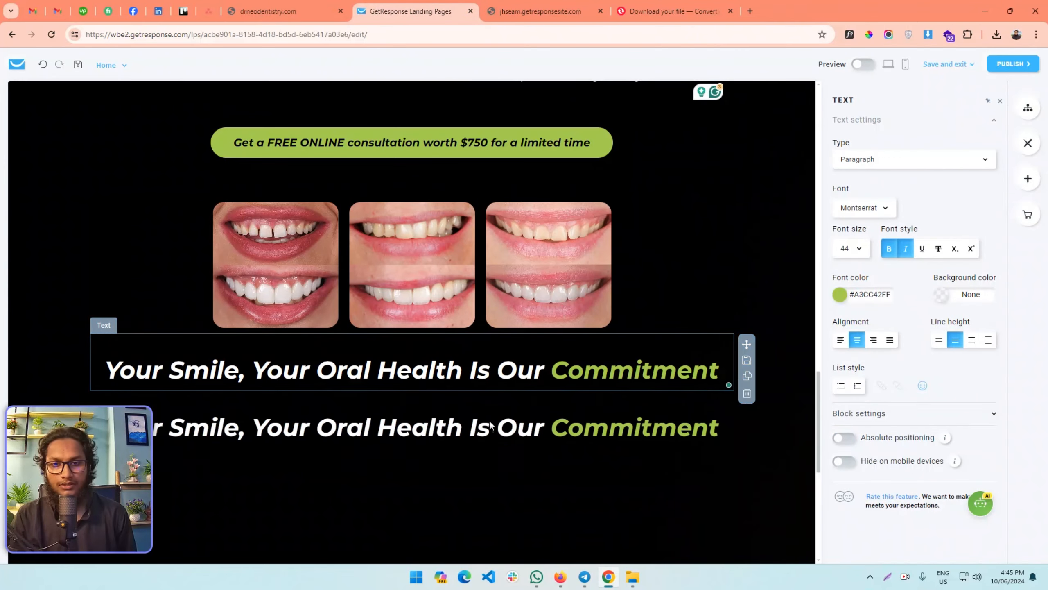
{"action": "triple_click", "coordinate": [436, 424]}
{"action": "key", "text": "ctrl+v"}
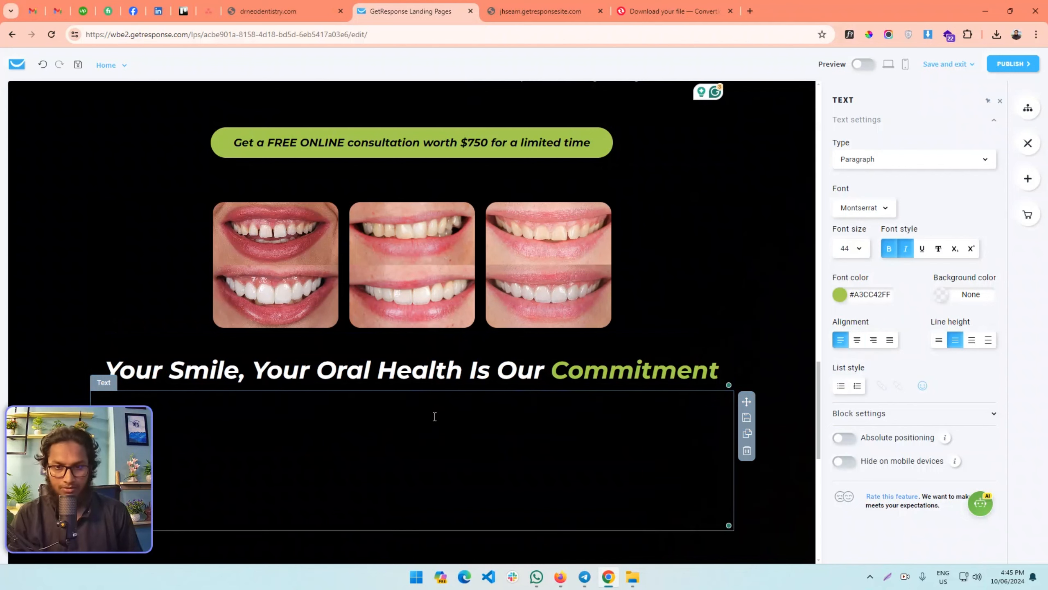
- Centre the pasted "Finally..." subheading and set its font color to white
{"action": "triple_click", "coordinate": [434, 416]}
{"action": "left_click", "coordinate": [839, 294]}
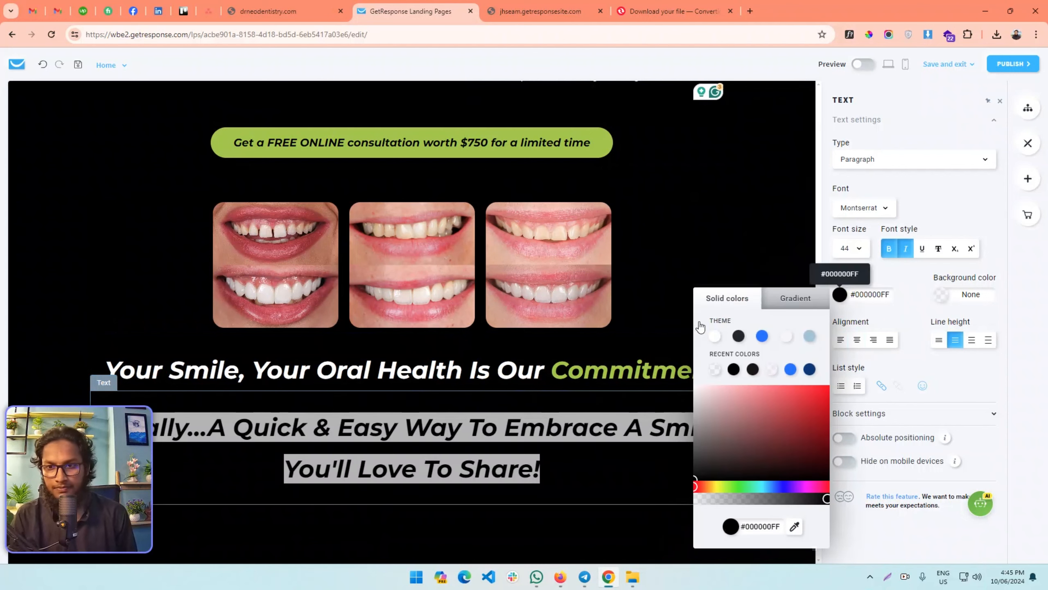
{"action": "left_click", "coordinate": [350, 485]}
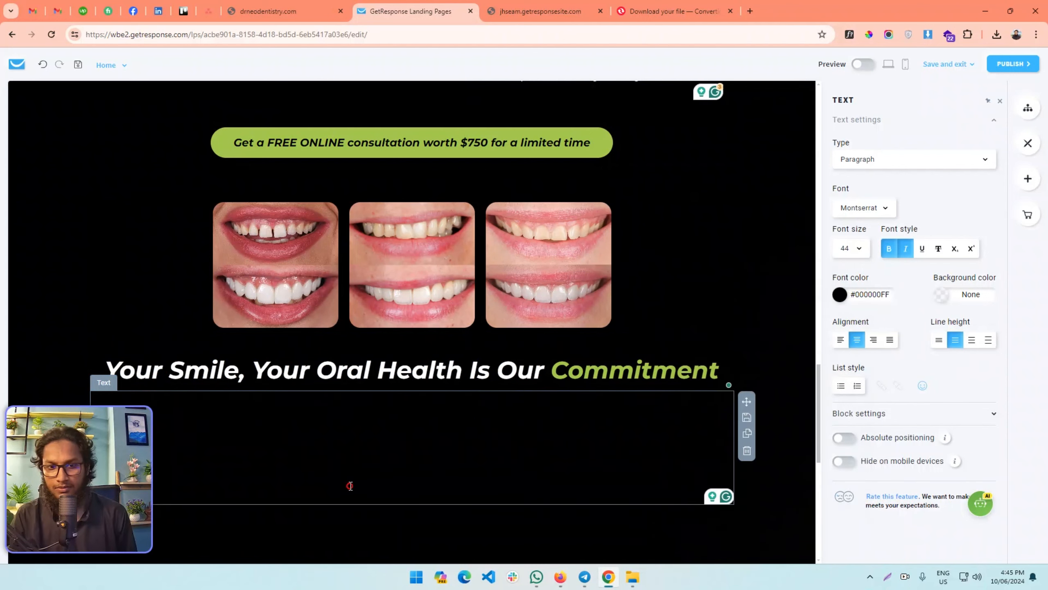
{"action": "triple_click", "coordinate": [428, 448]}
{"action": "left_click", "coordinate": [839, 294]}
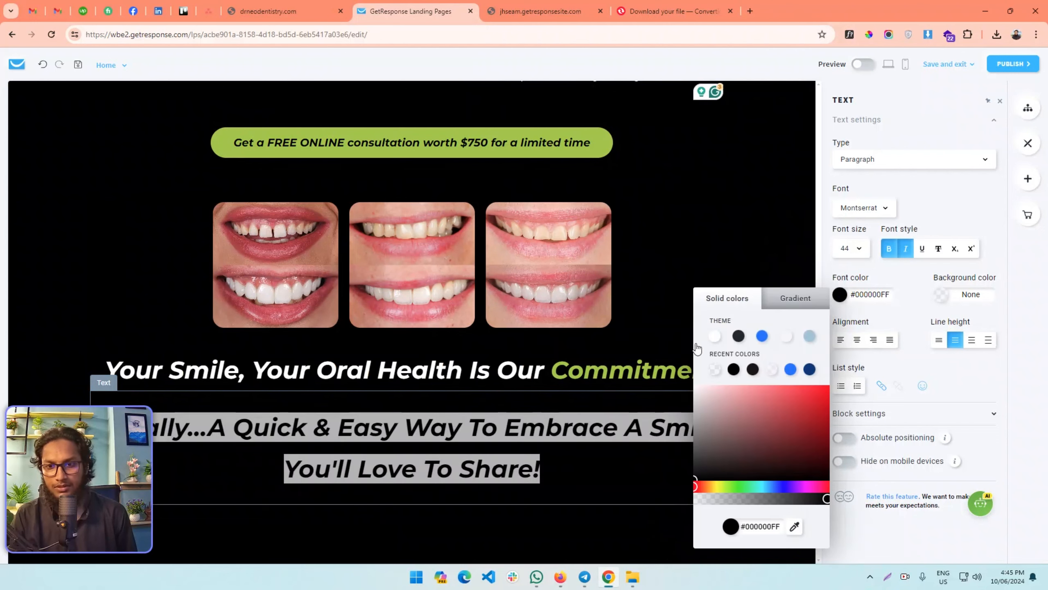
{"action": "left_click", "coordinate": [542, 415]}
{"action": "left_click", "coordinate": [850, 248]}
{"action": "left_click", "coordinate": [470, 411]}
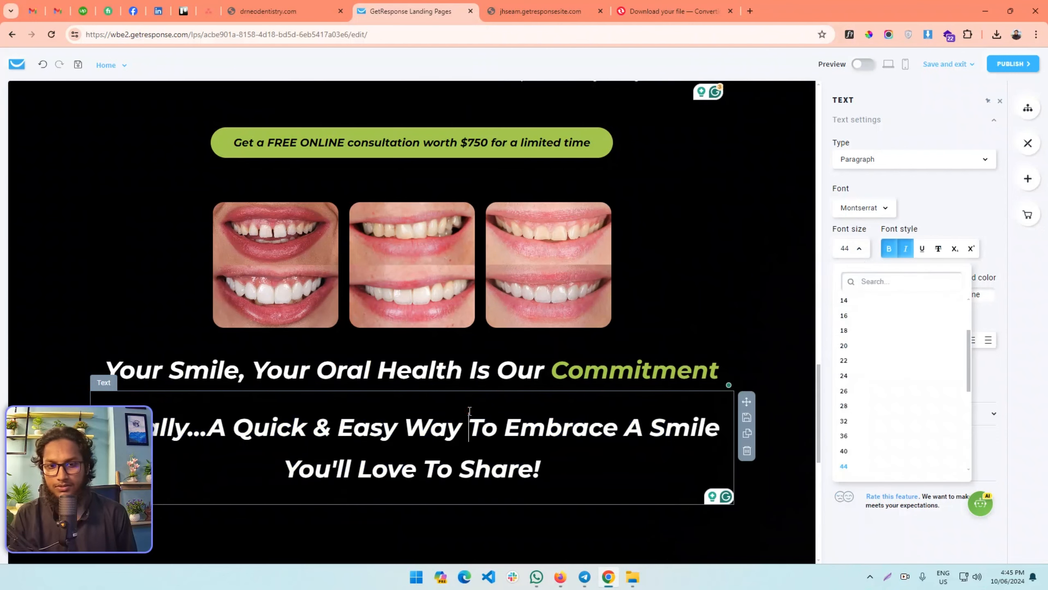
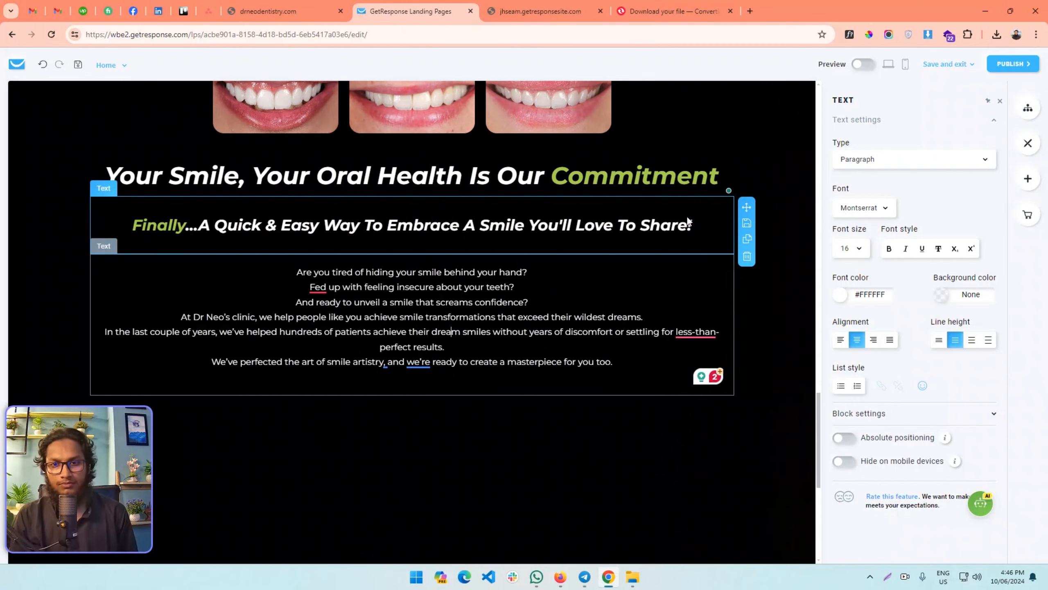
- Duplicate the "Finally...A Quick & Easy Way" subheading and place the copy below the "Are you tired of hiding your smile" paragraph
{"action": "left_click", "coordinate": [746, 239]}
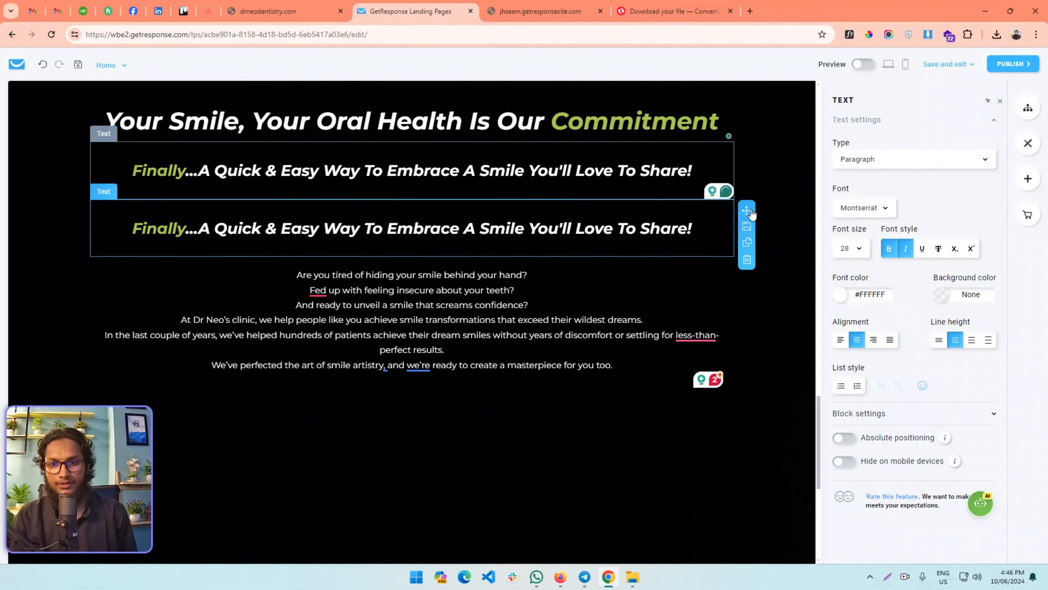
{"action": "left_click_drag", "start_coordinate": [751, 212], "coordinate": [677, 347]}
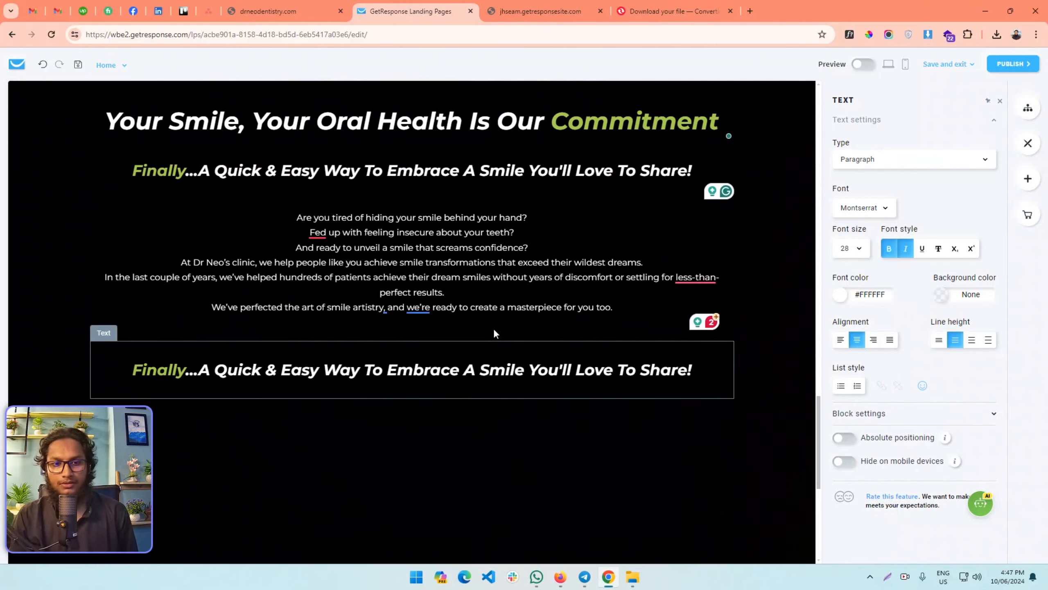
- Replace the copied subheading's text with "Simply Follow Our Blueprint To Smile Success & Avoid Years Of Disappointment!" without extra blank lines
{"action": "scroll", "coordinate": [495, 332], "scroll_direction": "down", "scroll_amount": 3}
{"action": "left_click", "coordinate": [386, 256]}
{"action": "triple_click", "coordinate": [387, 255]}
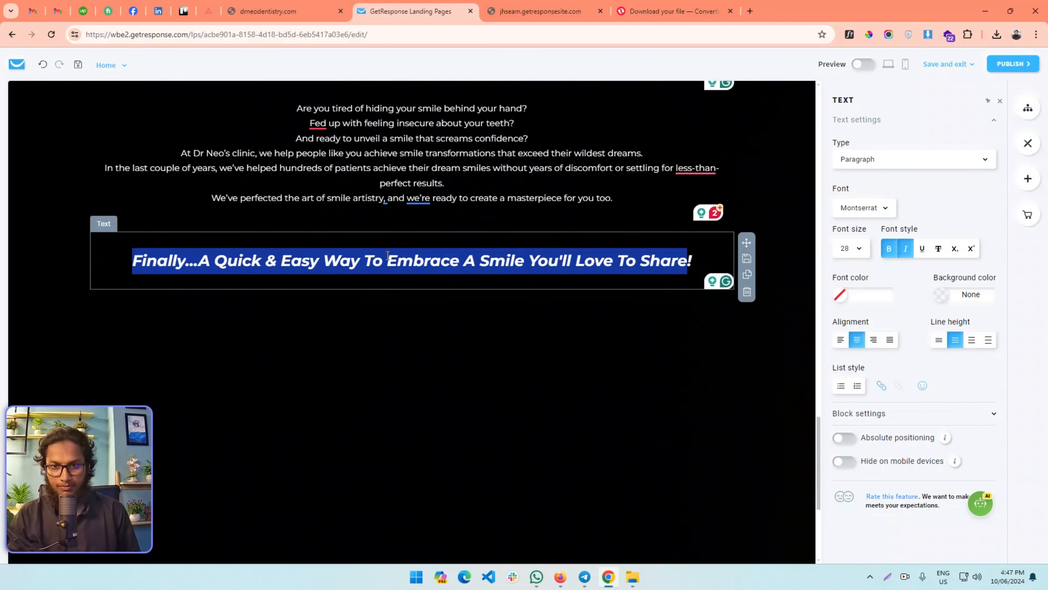
{"action": "type", "text": "Simply Follow Our Blueprint To Smile Success & Avoid Years Of Disappointment!"}
{"action": "key", "text": "Delete"}
{"action": "key", "text": "Delete"}
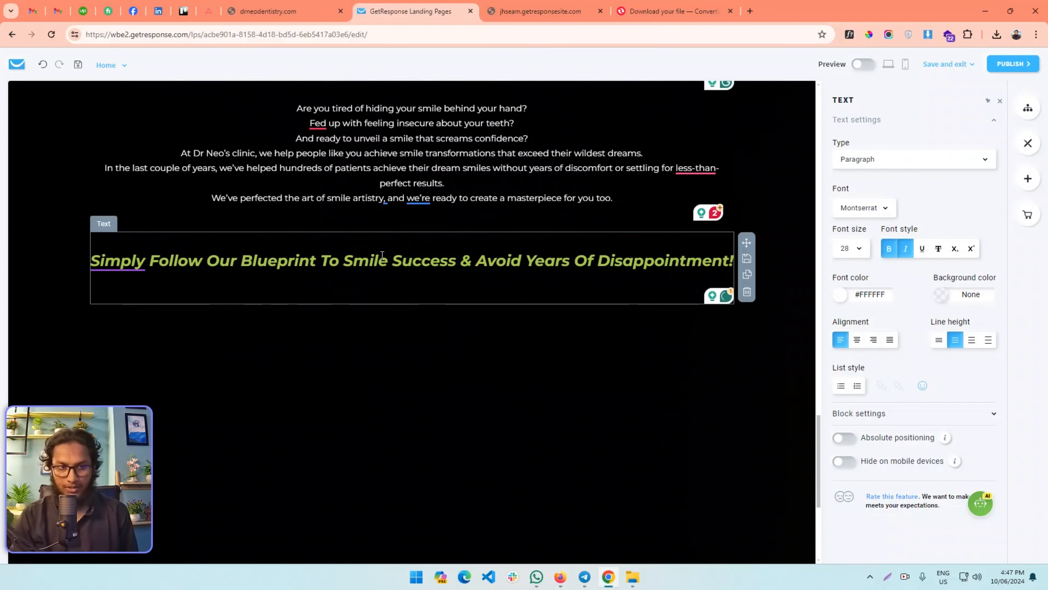
{"action": "key", "text": "BackSpace"}
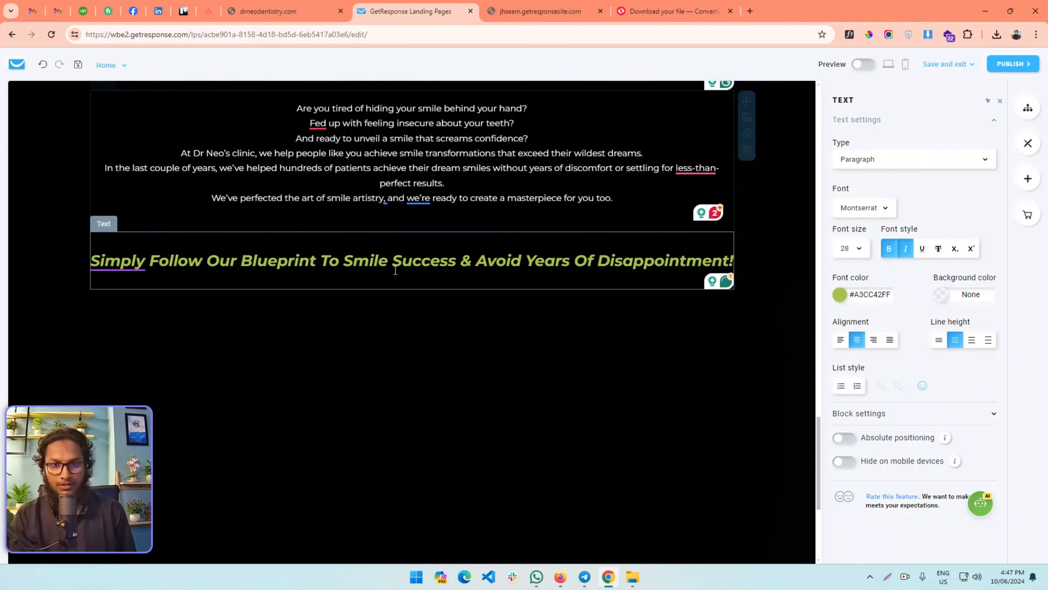
- Check the subheading's colors on the drneodentistry.com reference page and color "Simply Follow Our" white to match
{"action": "triple_click", "coordinate": [359, 265]}
{"action": "key", "text": "ctrl+shift+Tab"}
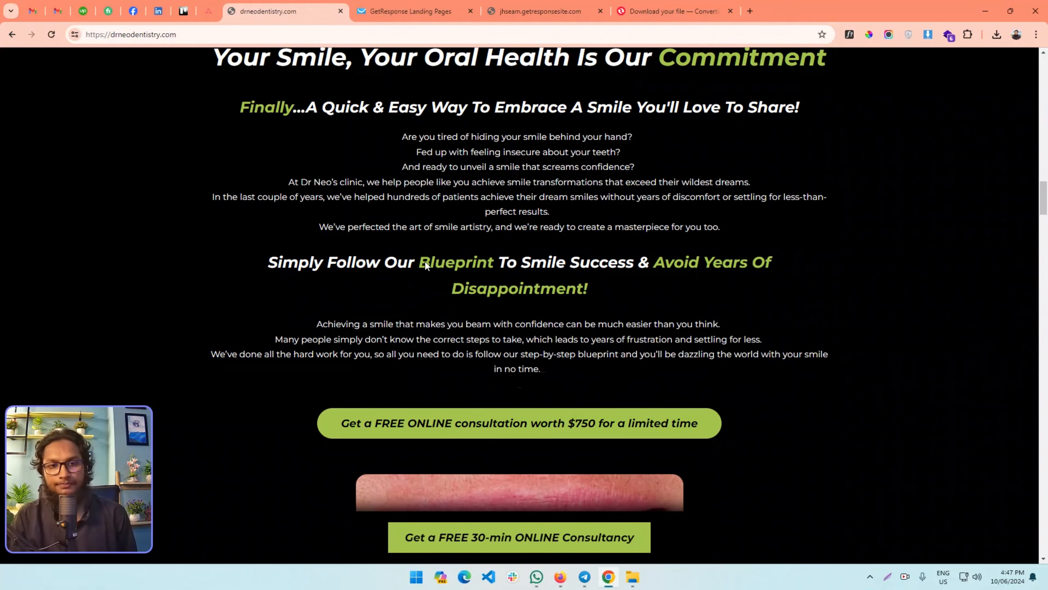
{"action": "left_click", "coordinate": [404, 7]}
{"action": "left_click", "coordinate": [267, 237]}
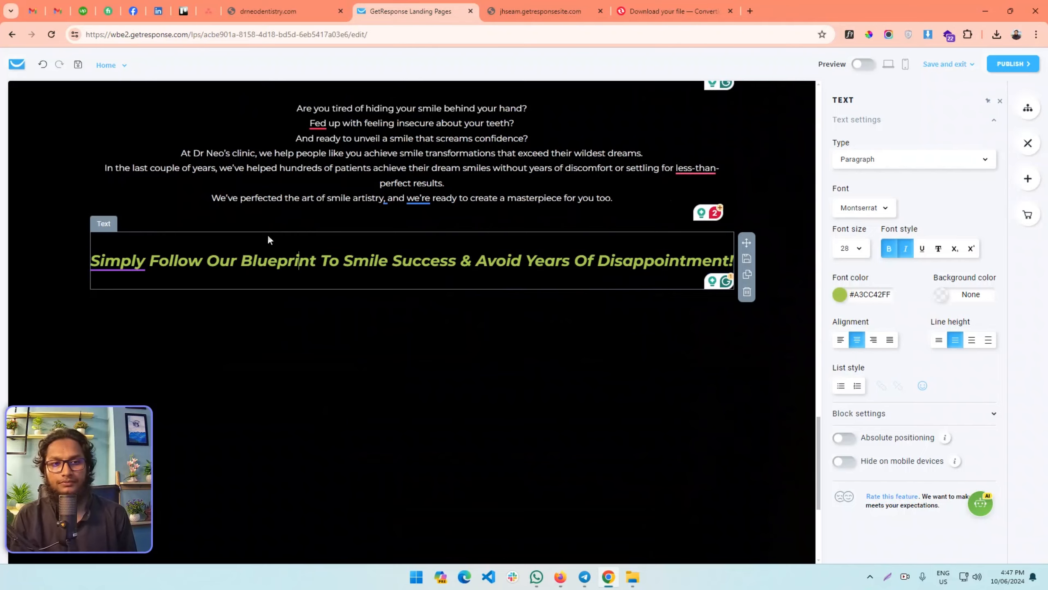
{"action": "left_click", "coordinate": [278, 6]}
{"action": "left_click", "coordinate": [643, 284]}
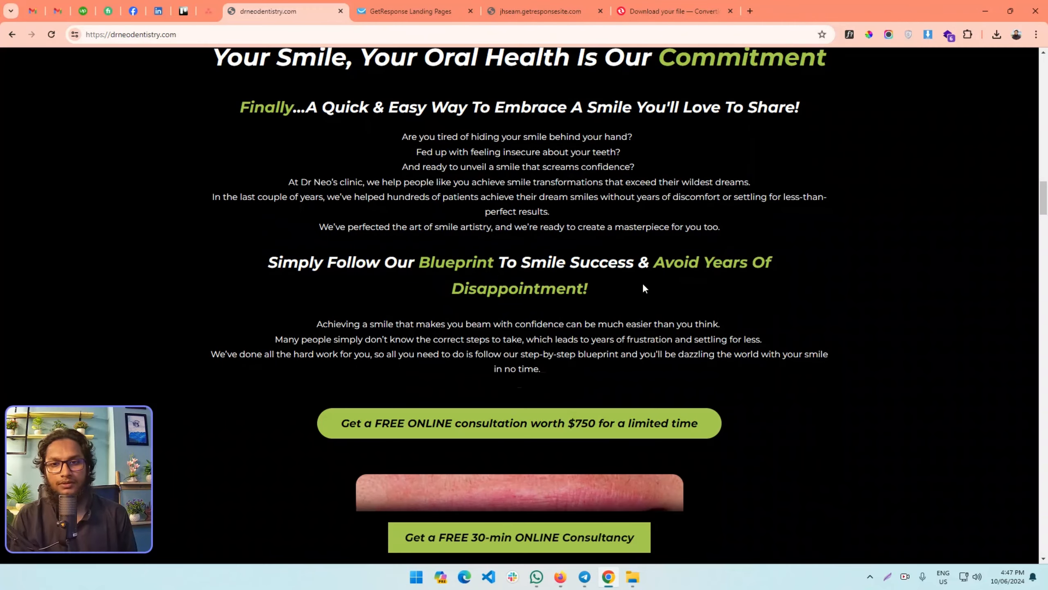
{"action": "double_click", "coordinate": [422, 264]}
{"action": "key", "text": "ctrl+Tab"}
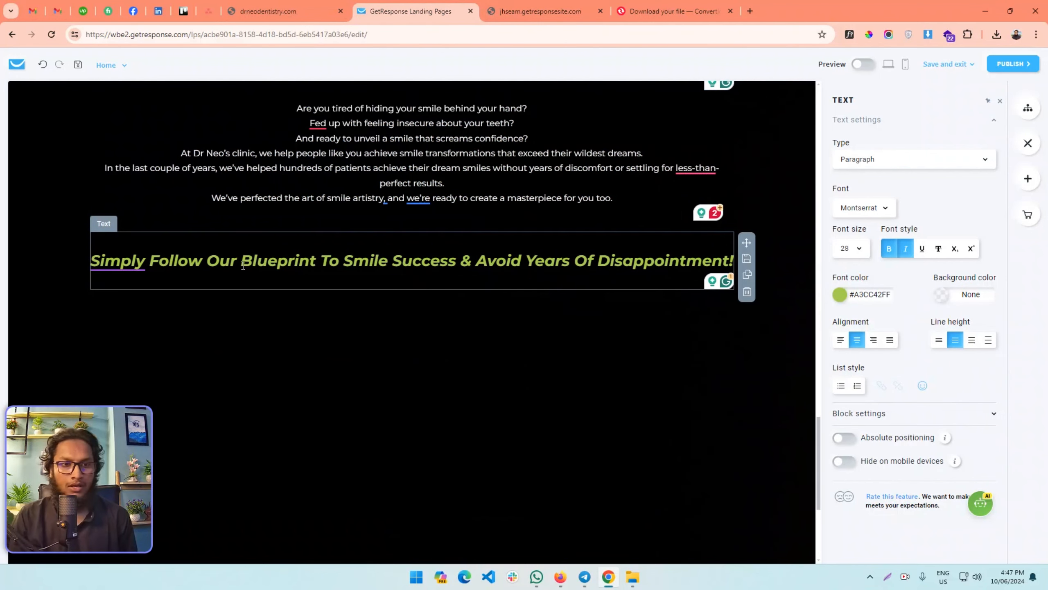
{"action": "left_click_drag", "start_coordinate": [243, 266], "coordinate": [91, 261]}
{"action": "left_click", "coordinate": [839, 295]}
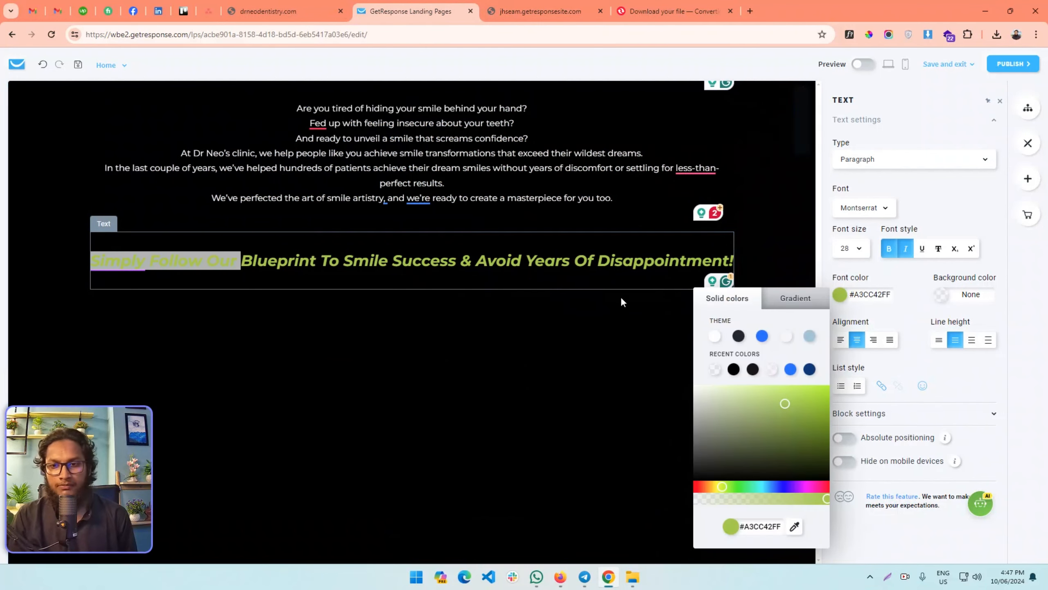
{"action": "left_click", "coordinate": [716, 336]}
- Color "To Smile Success &" white in the same subheading, leaving "Blueprint" and "Avoid Years Of Disappointment!" green
{"action": "left_click_drag", "start_coordinate": [321, 260], "coordinate": [519, 259]}
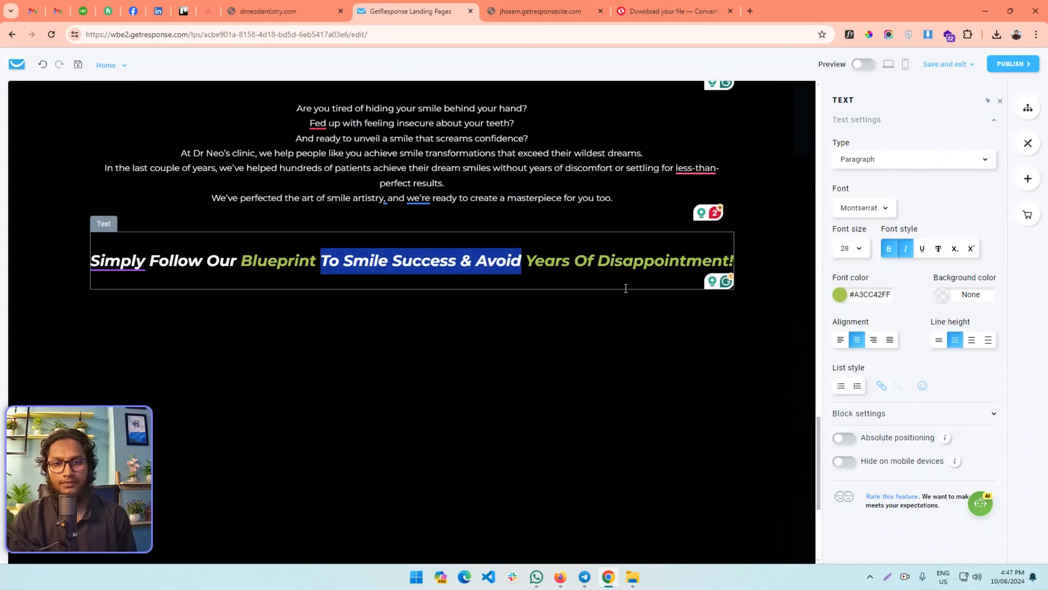
{"action": "left_click_drag", "start_coordinate": [466, 264], "coordinate": [471, 262]}
{"action": "left_click", "coordinate": [840, 294]}
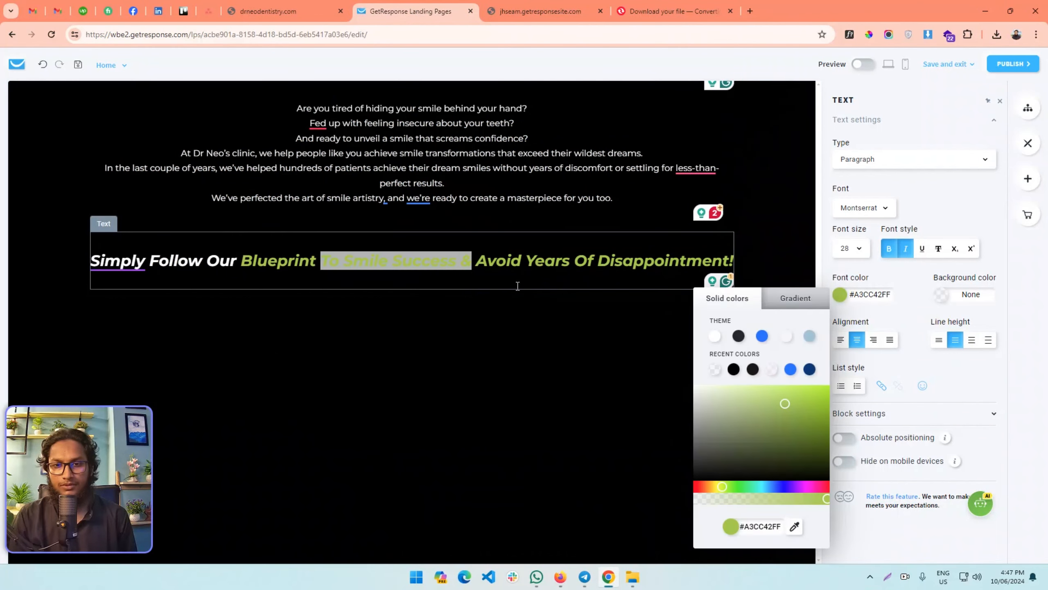
{"action": "left_click", "coordinate": [716, 336]}
{"action": "left_click", "coordinate": [531, 272]}
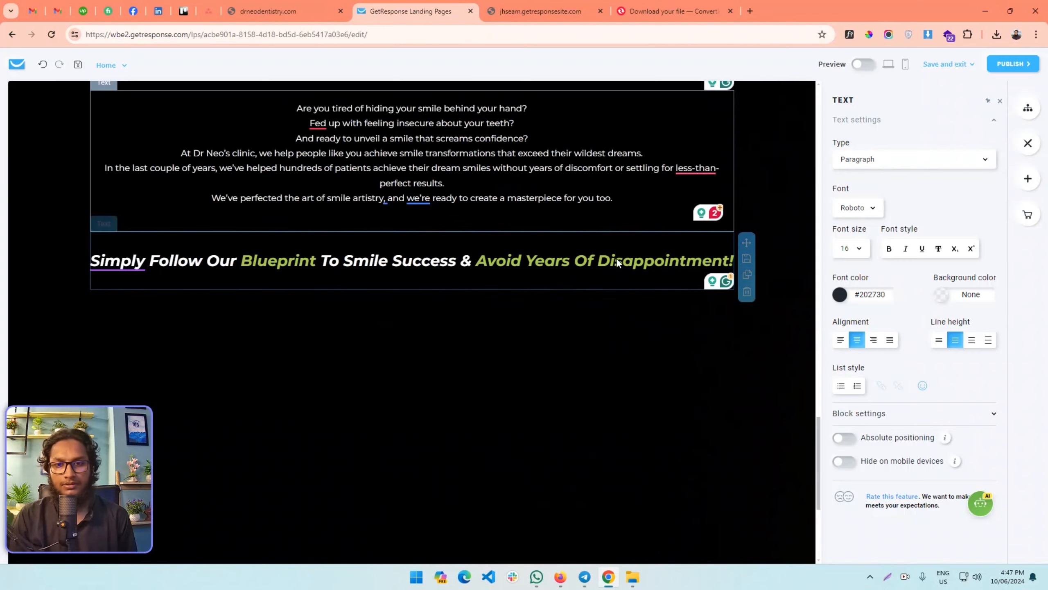
- Break the subheading onto a second line before "Disappointment!"
{"action": "left_click", "coordinate": [617, 262]}
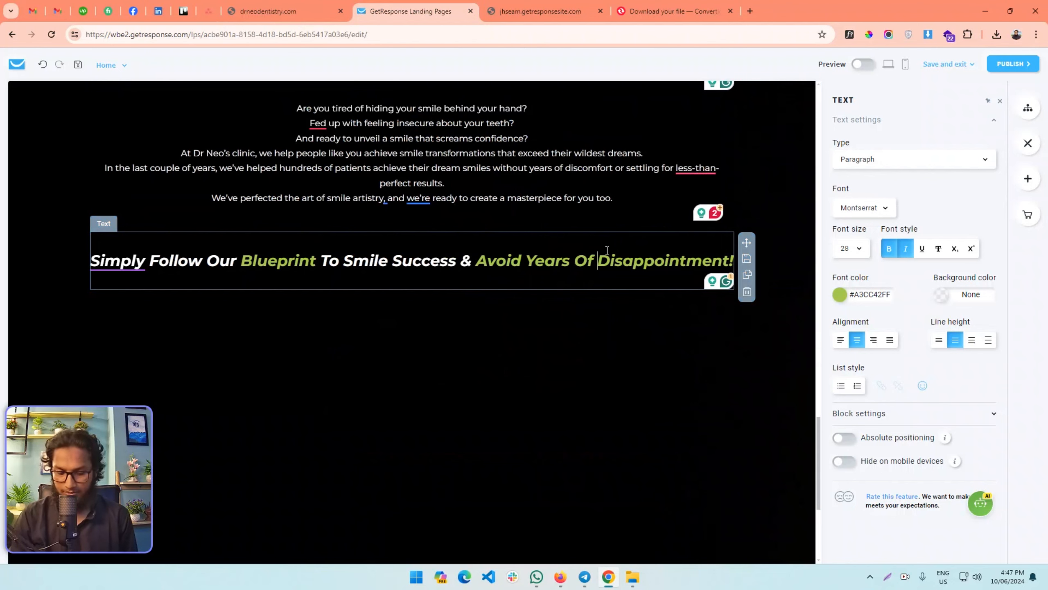
{"action": "left_click", "coordinate": [408, 435]}
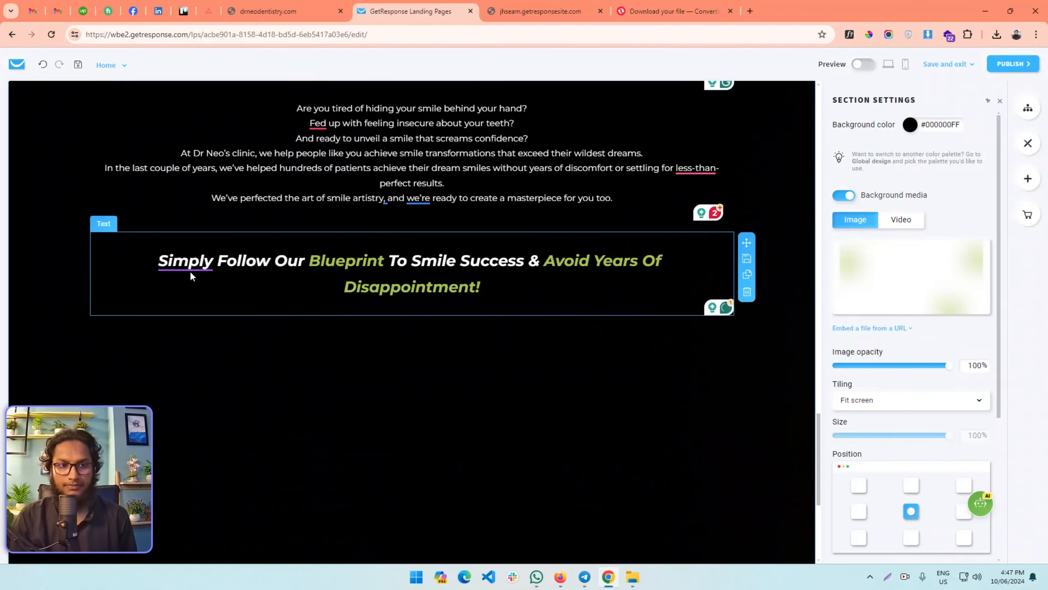
{"action": "scroll", "coordinate": [361, 232], "scroll_direction": "down", "scroll_amount": 4}
{"action": "scroll", "coordinate": [369, 258], "scroll_direction": "up", "scroll_amount": 5}
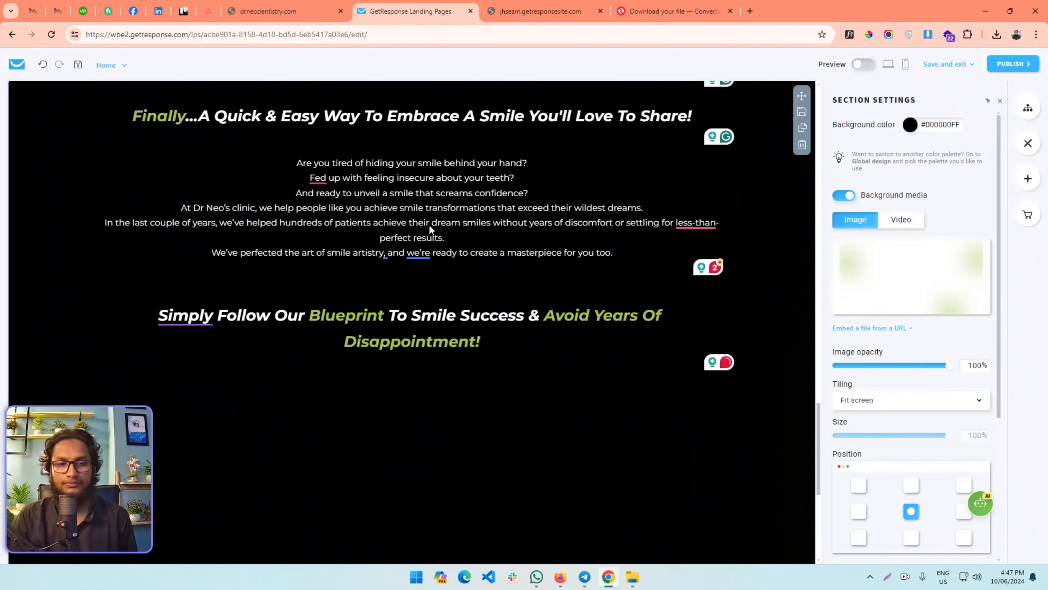
- Copy the "Achieving a smile that makes you beam with confidence" paragraph from the reference page and return to the editor
{"action": "left_click", "coordinate": [283, 9]}
{"action": "scroll", "coordinate": [416, 321], "scroll_direction": "down", "scroll_amount": 4}
{"action": "triple_click", "coordinate": [464, 175]}
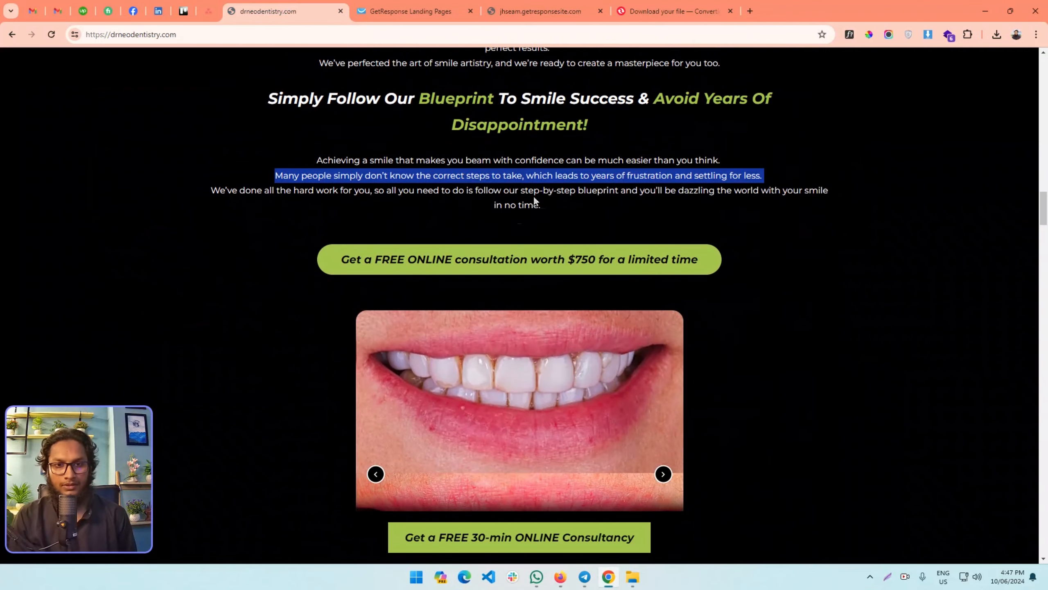
{"action": "left_click_drag", "start_coordinate": [533, 197], "coordinate": [308, 162]}
{"action": "key", "text": "ctrl+c"}
{"action": "key", "text": "ctrl+Tab"}
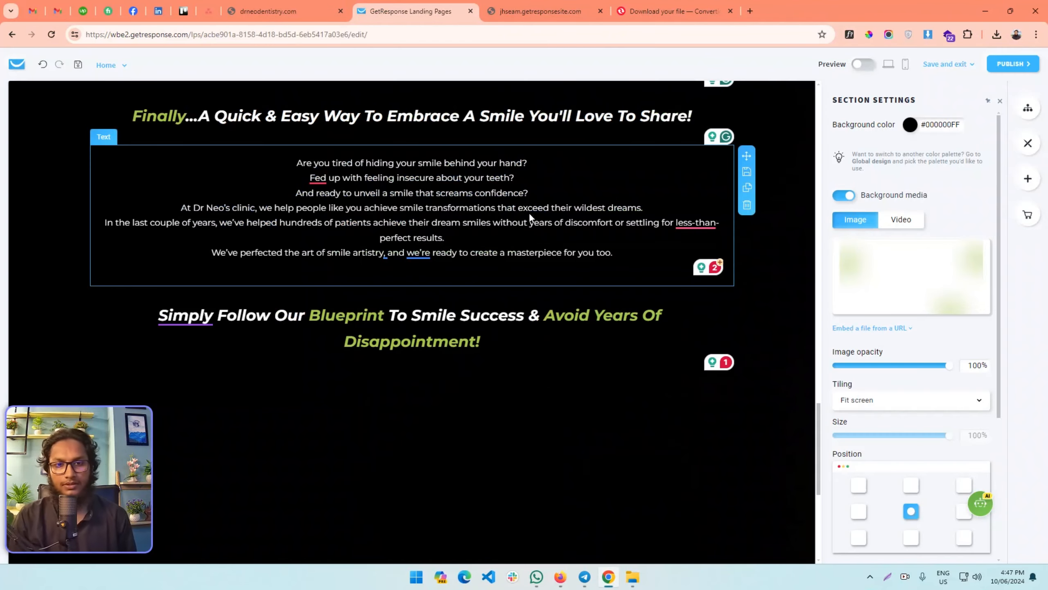
- Duplicate the "Are you tired of hiding your smile" paragraph and place the copy below the "Simply Follow Our Blueprint" subheading
{"action": "left_click", "coordinate": [718, 182]}
{"action": "type", "text": "Are you tired of hiding your smile behind your hand? Fed up with feeling insecure about your teeth? And ready to unveil a smile that screams confidence? At Dr Neo’s clinic, we help people like you achieve smile transformations that exceed their wildest dreams. In the last couple of years, we’ve helped hundreds of patients achieve their dream smiles without years of discomfort or settling for less-than-perfect results. We’ve perfected the art of smile artistry, and we’re ready to create a masterpiece for you too."}
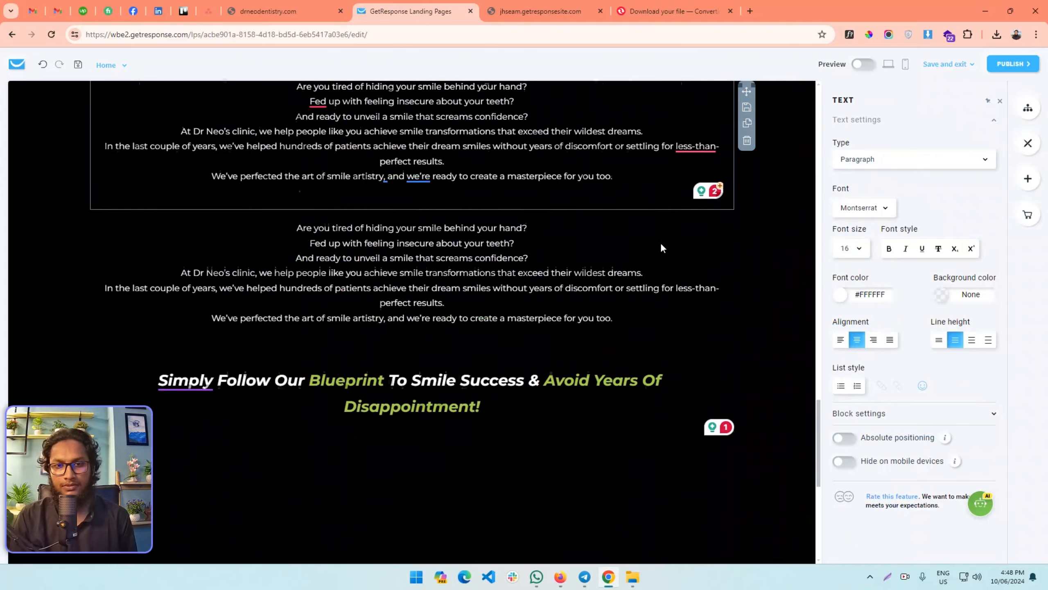
{"action": "scroll", "coordinate": [663, 248], "scroll_direction": "down", "scroll_amount": 2}
{"action": "mouse_move", "coordinate": [721, 157]}
{"action": "left_click_drag", "start_coordinate": [744, 139], "coordinate": [704, 214]}
- Replace the duplicated paragraph's text with the copied "Achieving a smile..." text and set its font color to white
{"action": "left_click", "coordinate": [396, 269]}
{"action": "key", "text": "ctrl+a"}
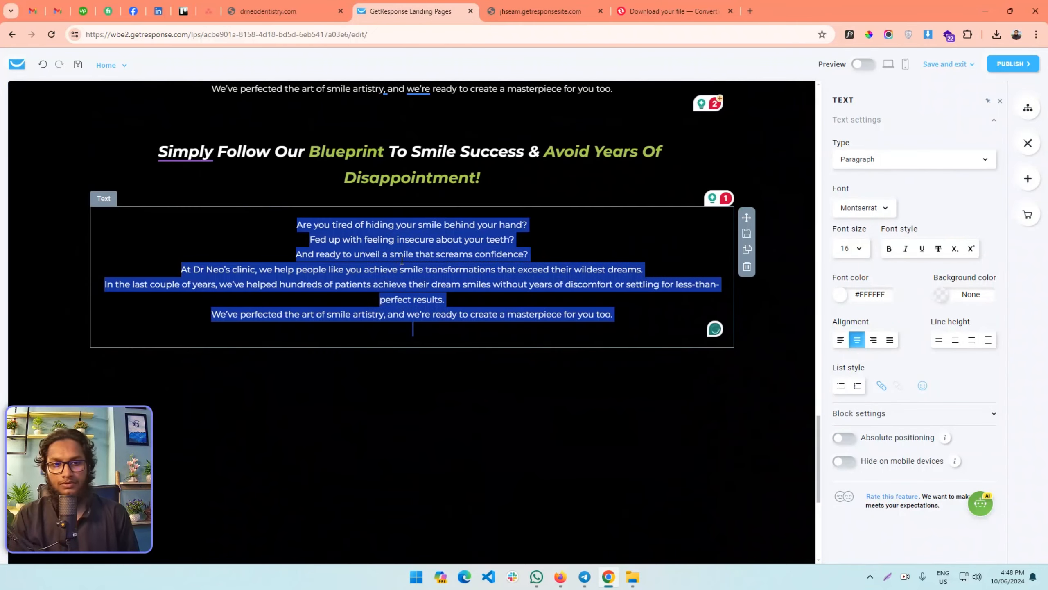
{"action": "key", "text": "ctrl+v"}
{"action": "left_click", "coordinate": [835, 300]}
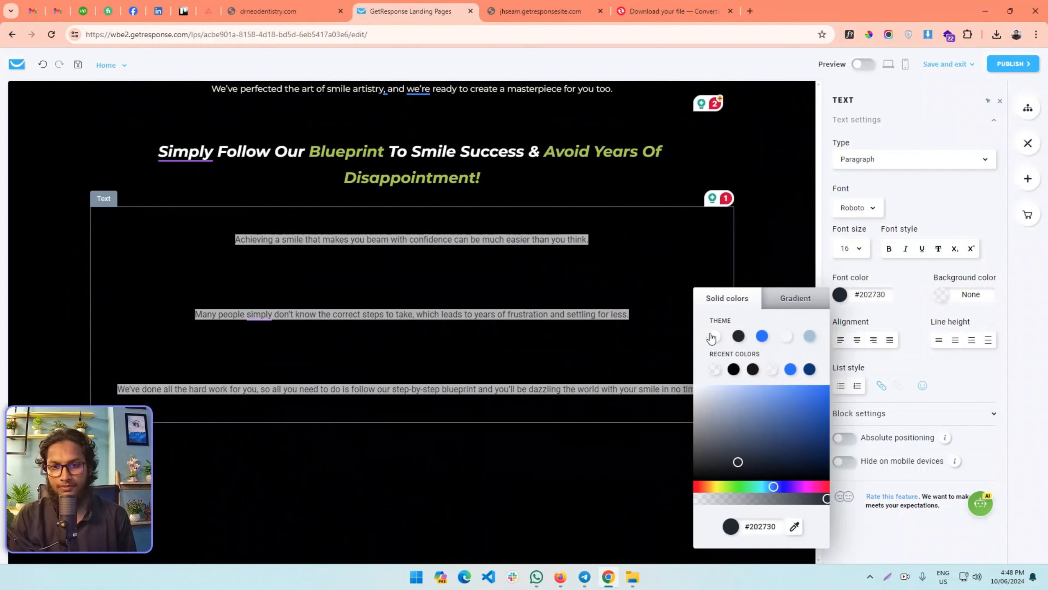
{"action": "left_click", "coordinate": [711, 336]}
- Delete the surplus blank lines between the three pasted sentences, leaving a single empty line between them
{"action": "left_click", "coordinate": [484, 286]}
{"action": "key", "text": "BackSpace"}
{"action": "key", "text": "BackSpace"}
{"action": "key", "text": "BackSpace"}
{"action": "key", "text": "BackSpace"}
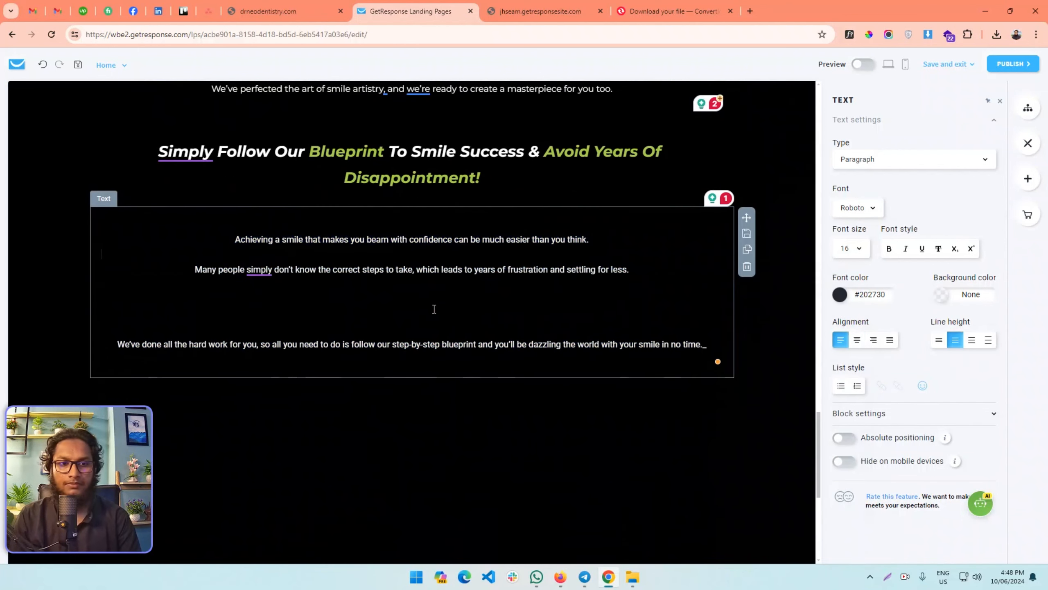
{"action": "key", "text": "ctrl+z"}
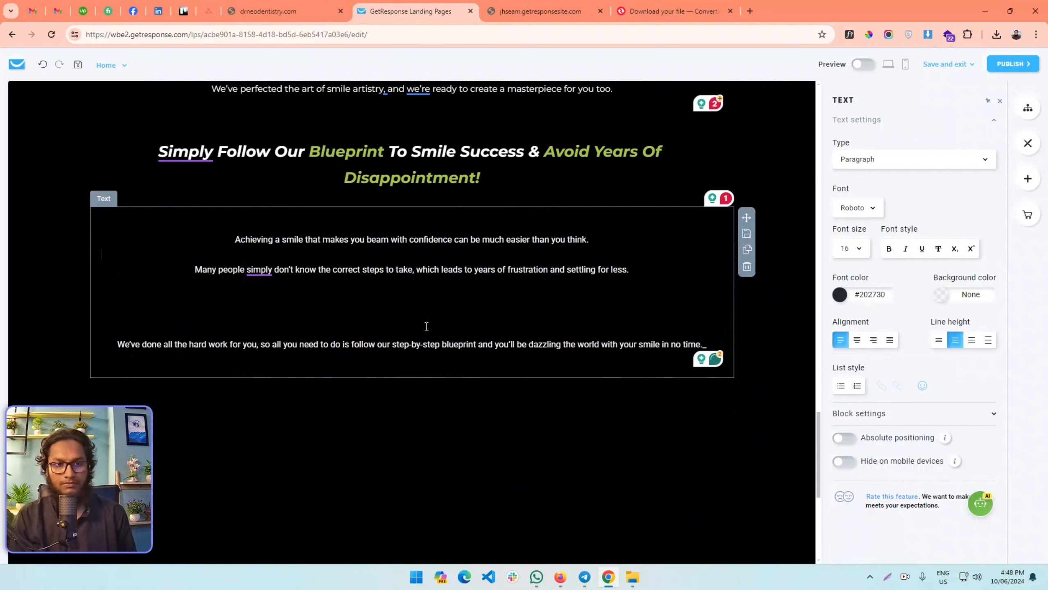
{"action": "key", "text": "BackSpace"}
{"action": "key", "text": "BackSpace"}
{"action": "key", "text": "BackSpace"}
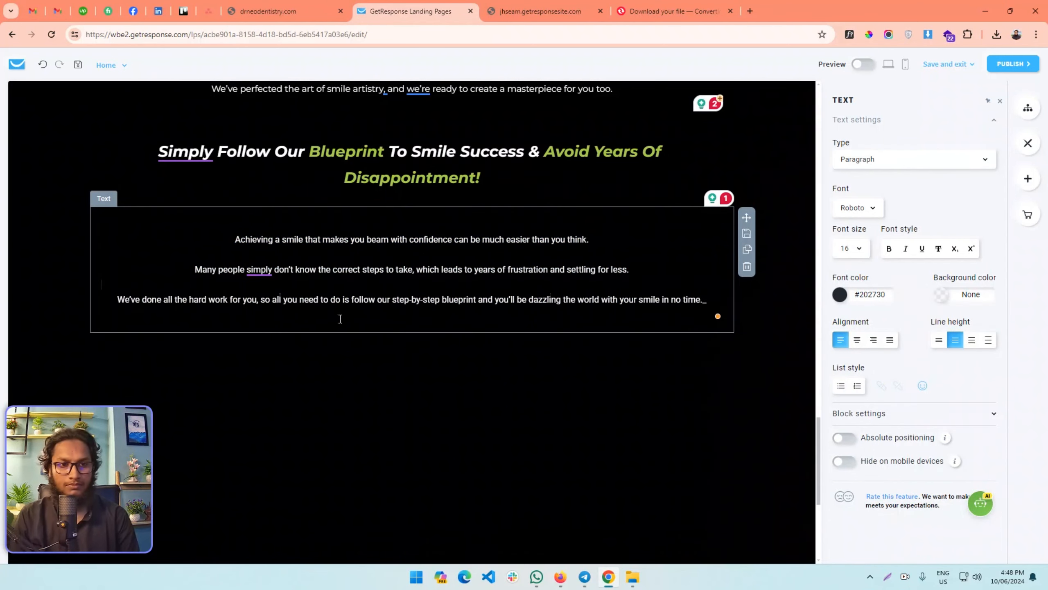
- Compare the spacing with the reference page and remove the remaining empty lines so the three sentences sit directly under each other
{"action": "left_click", "coordinate": [284, 12]}
{"action": "left_click", "coordinate": [410, 11]}
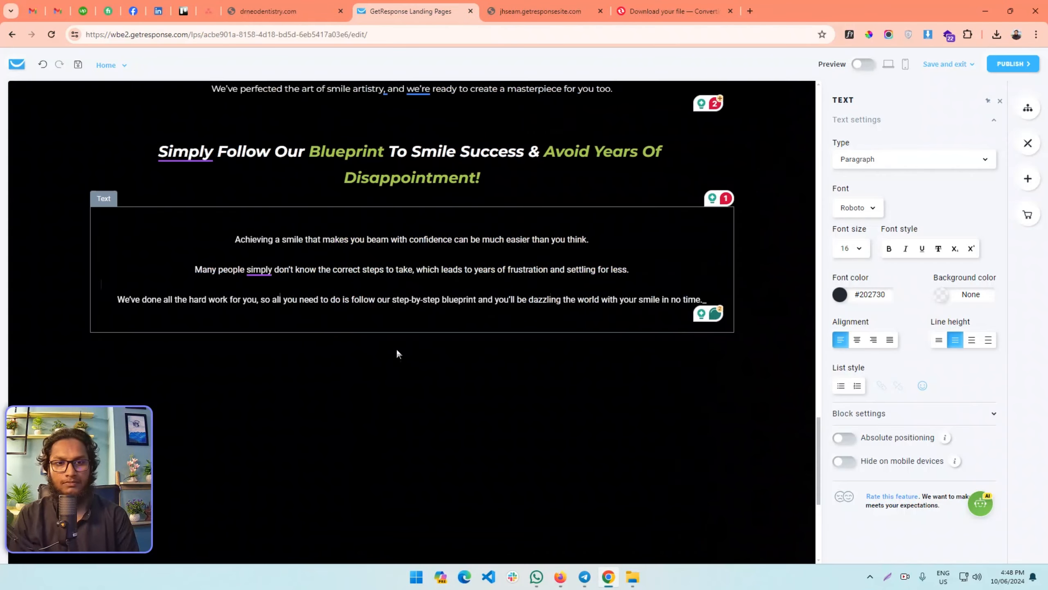
{"action": "left_click", "coordinate": [286, 285]}
{"action": "key", "text": "BackSpace"}
{"action": "left_click", "coordinate": [274, 252]}
{"action": "key", "text": "BackSpace"}
- Following the reference page, break the last sentence before "in no time." and delete the empty line at the start of the paragraph
{"action": "left_click", "coordinate": [289, 12]}
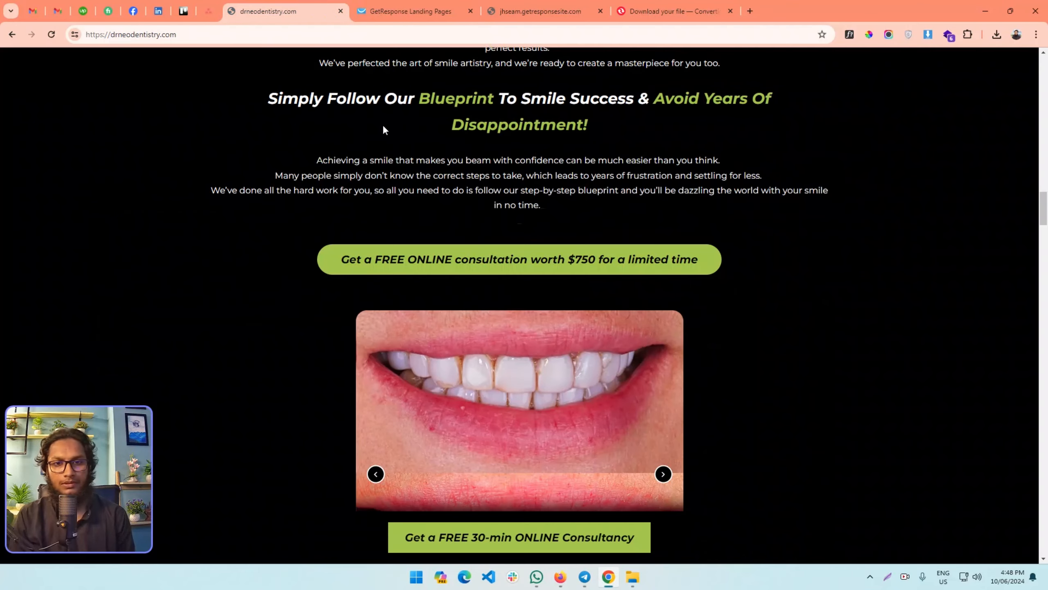
{"action": "left_click", "coordinate": [409, 11]}
{"action": "left_click", "coordinate": [289, 11]}
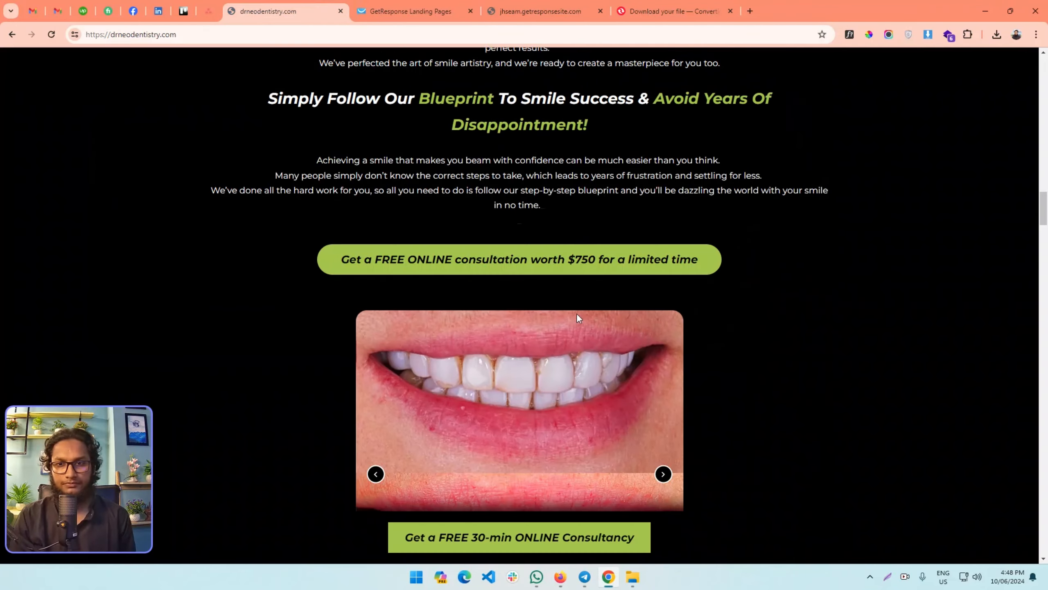
{"action": "key", "text": "ctrl+Tab"}
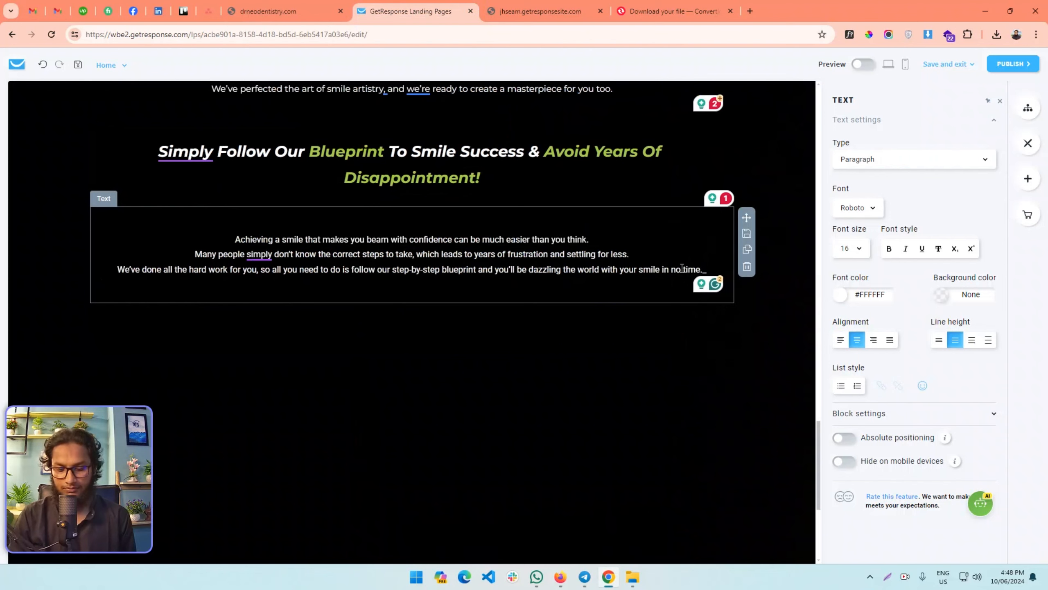
{"action": "left_click", "coordinate": [495, 450]}
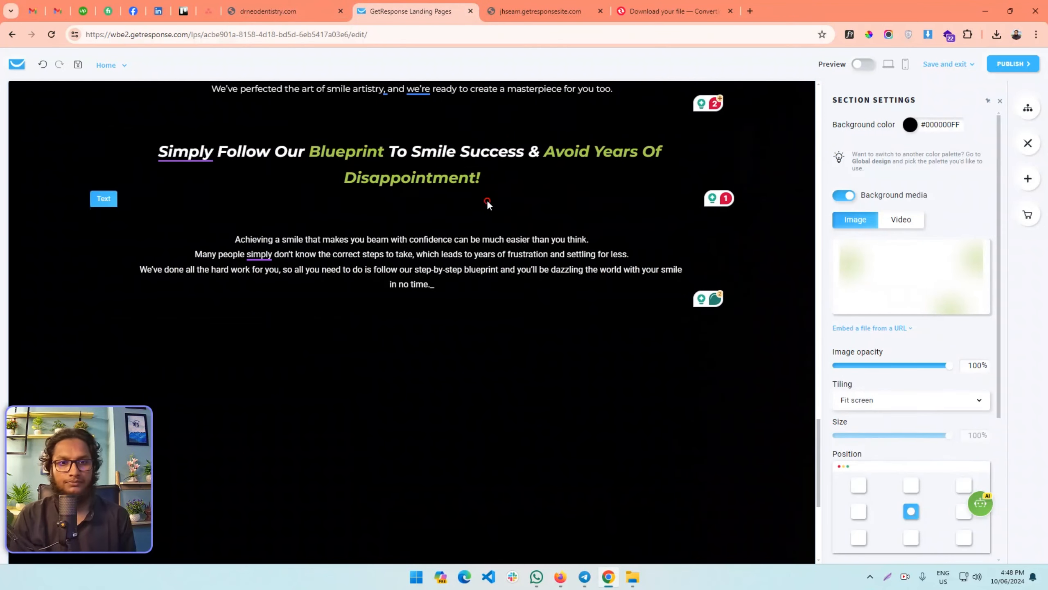
{"action": "left_click", "coordinate": [471, 217]}
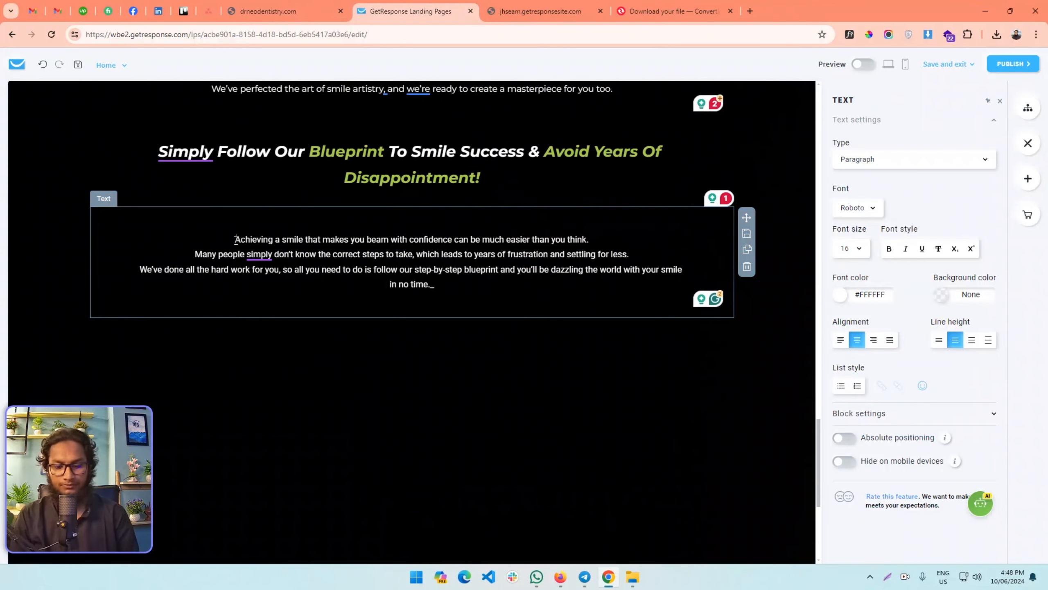
{"action": "key", "text": "BackSpace"}
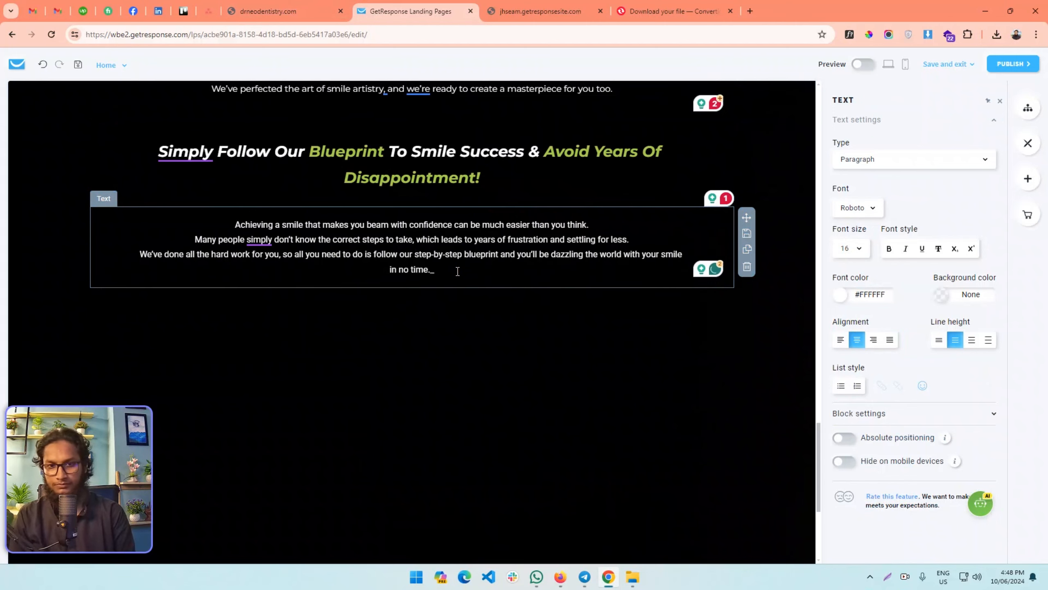
- Compare the paragraph with the reference page and set the font of the whole "Achieving a smile..." paragraph to Montserrat
{"action": "key", "text": "ctrl+shift+Tab"}
{"action": "key", "text": "ctrl+Tab"}
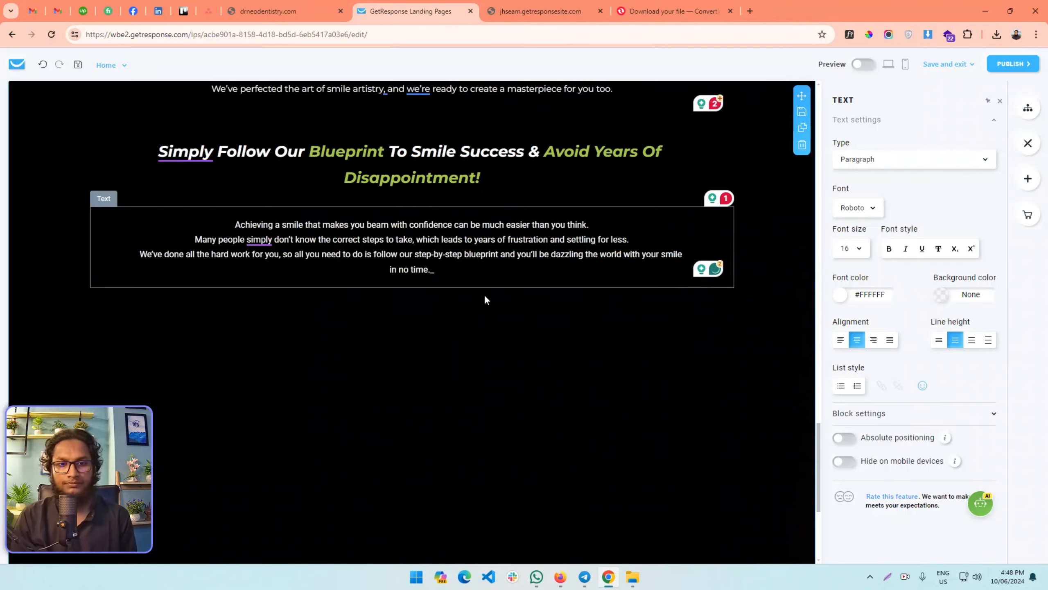
{"action": "key", "text": "ctrl+shift+Tab"}
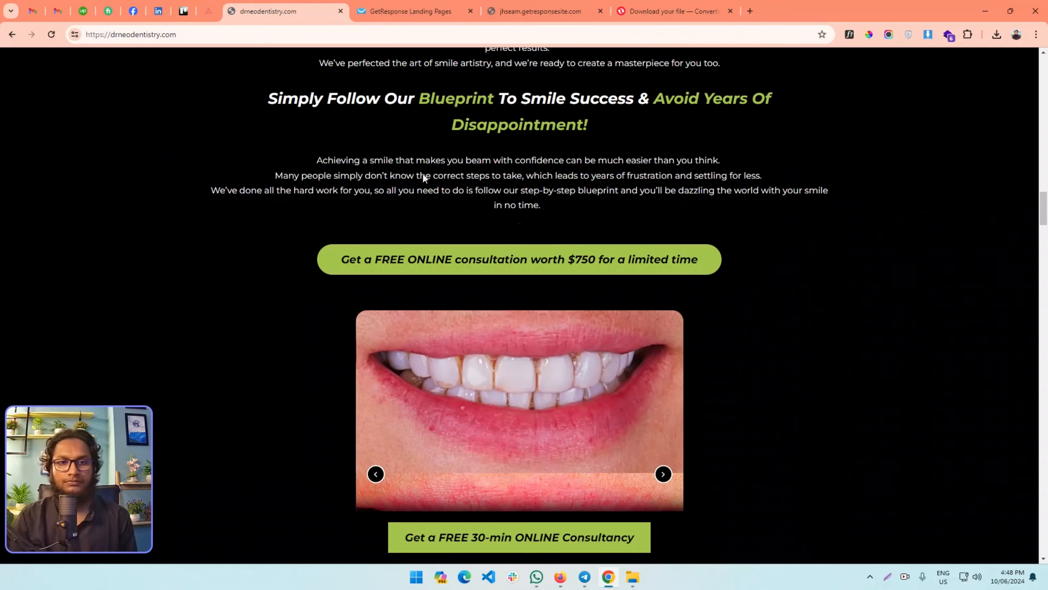
{"action": "key", "text": "ctrl+Tab"}
{"action": "key", "text": "ctrl+a"}
{"action": "left_click", "coordinate": [854, 208]}
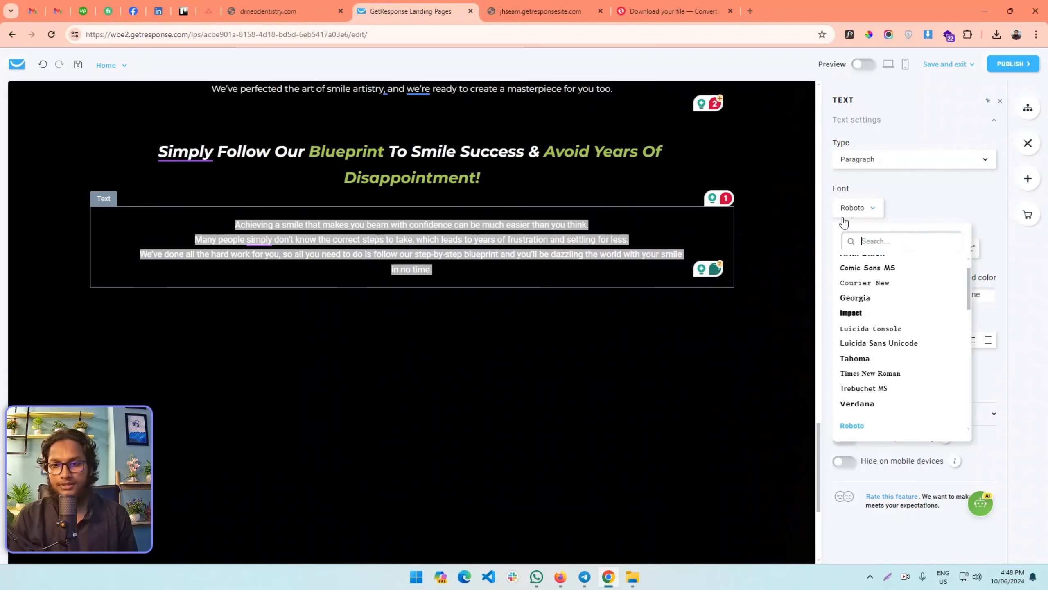
{"action": "type", "text": "mont"}
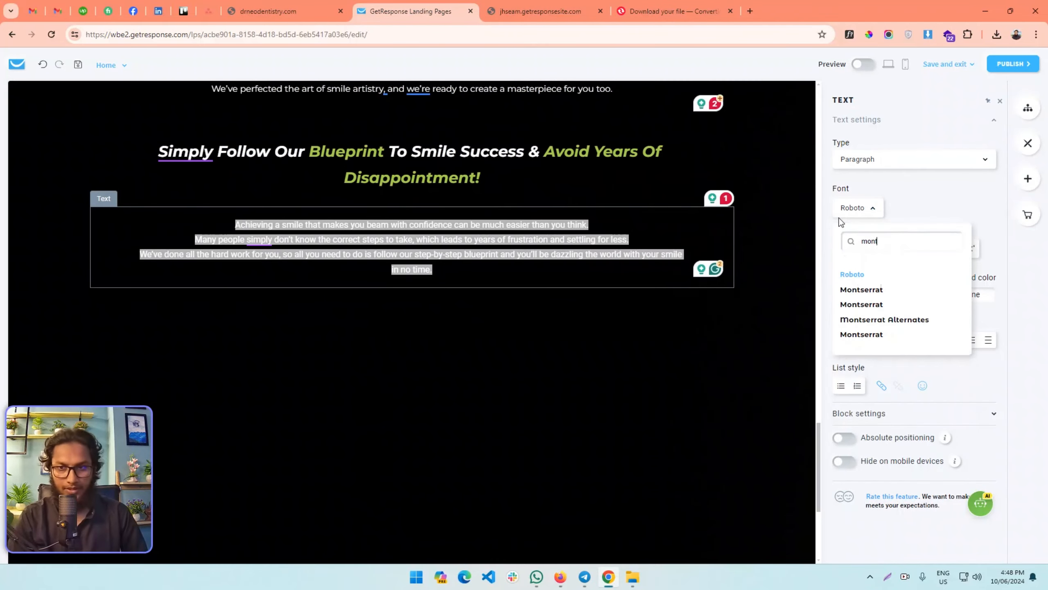
{"action": "left_click", "coordinate": [918, 290]}
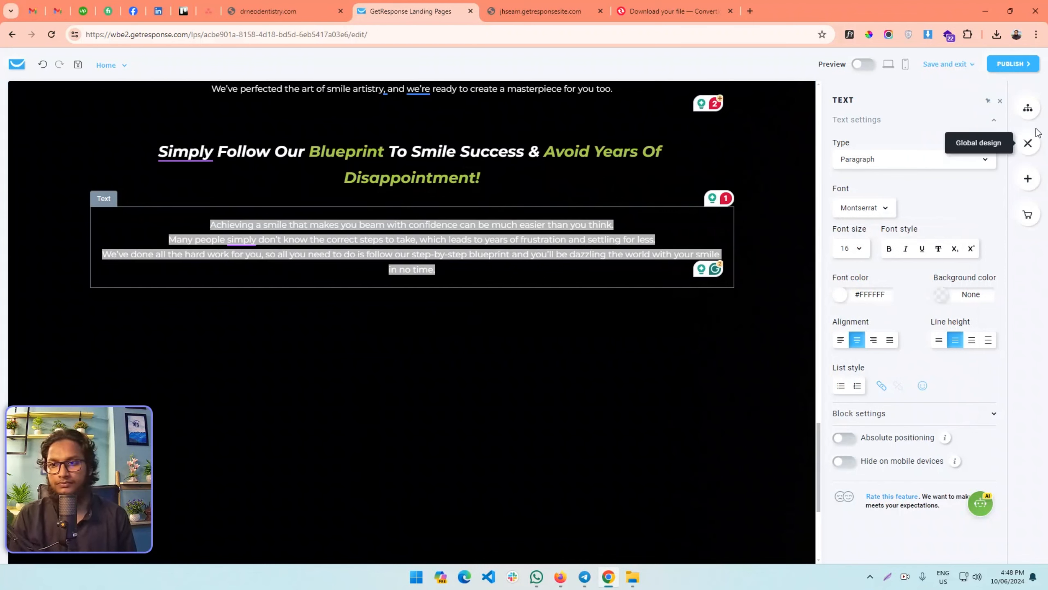
{"action": "left_click", "coordinate": [1028, 107]}
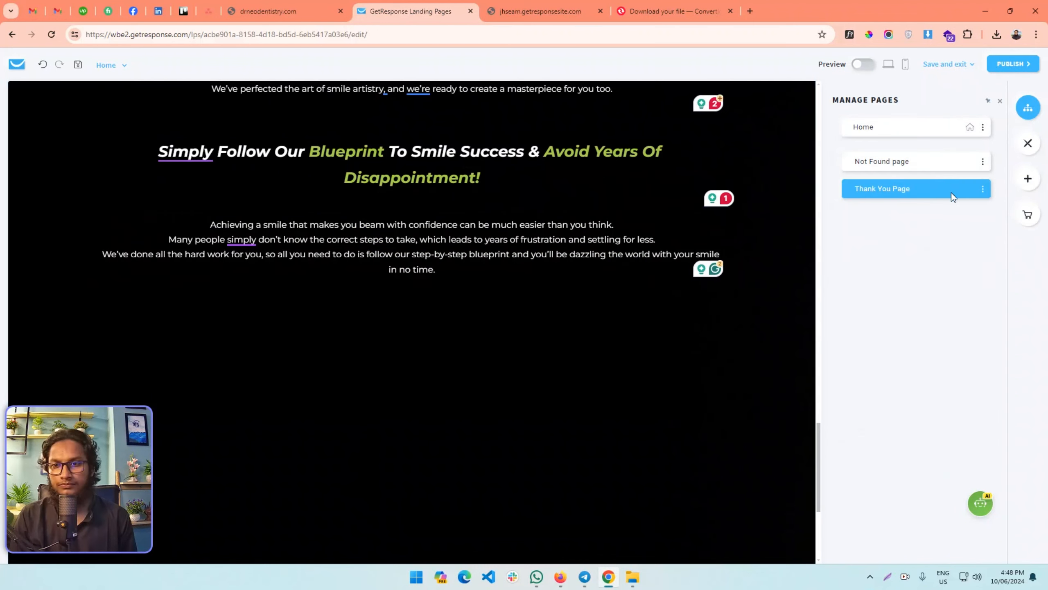
{"action": "left_click", "coordinate": [933, 137]}
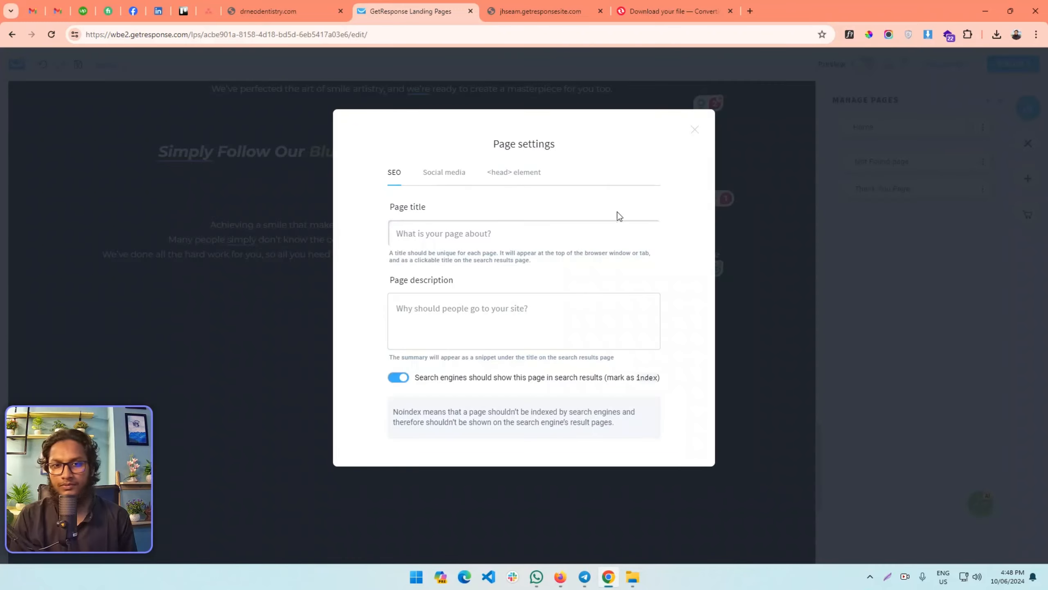
{"action": "left_click", "coordinate": [706, 132]}
- Save the landing page while staying in the editor
{"action": "left_click", "coordinate": [609, 239]}
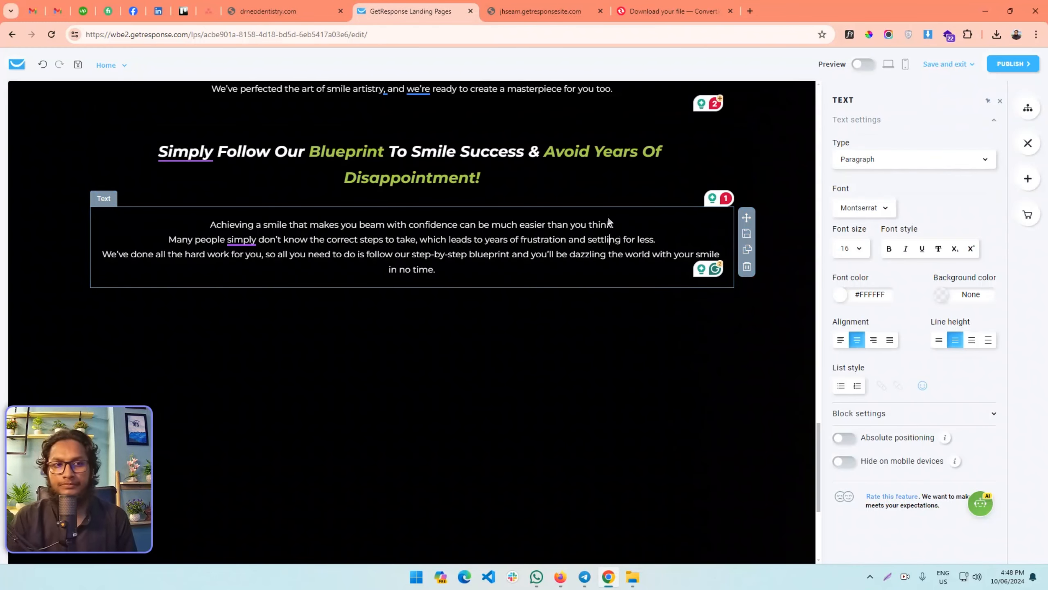
{"action": "left_click", "coordinate": [108, 65]}
{"action": "left_click", "coordinate": [948, 64]}
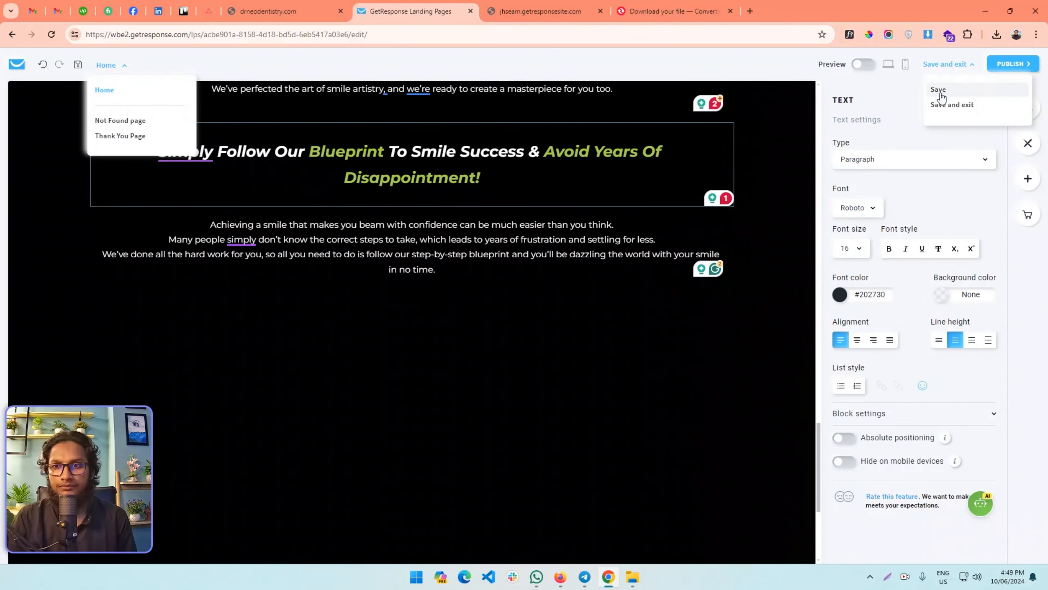
{"action": "left_click", "coordinate": [940, 90]}
- Look through the reference page's sections below the blueprint paragraph, from the consultation button and smile sliders to the consultation outline
{"action": "left_click", "coordinate": [280, 11]}
{"action": "scroll", "coordinate": [462, 399], "scroll_direction": "down", "scroll_amount": 6}
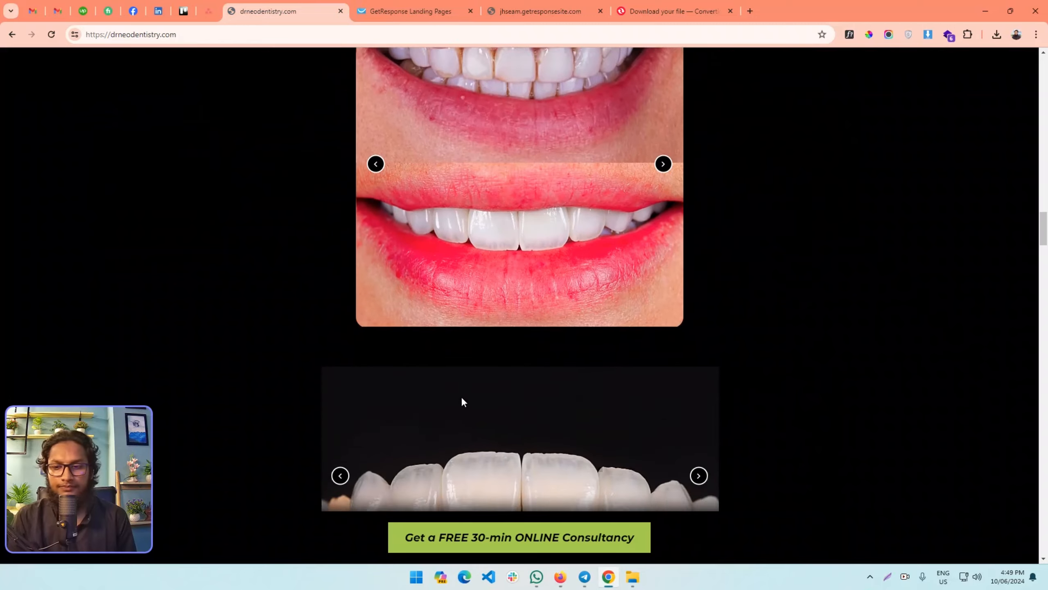
{"action": "scroll", "coordinate": [461, 397], "scroll_direction": "down", "scroll_amount": 15}
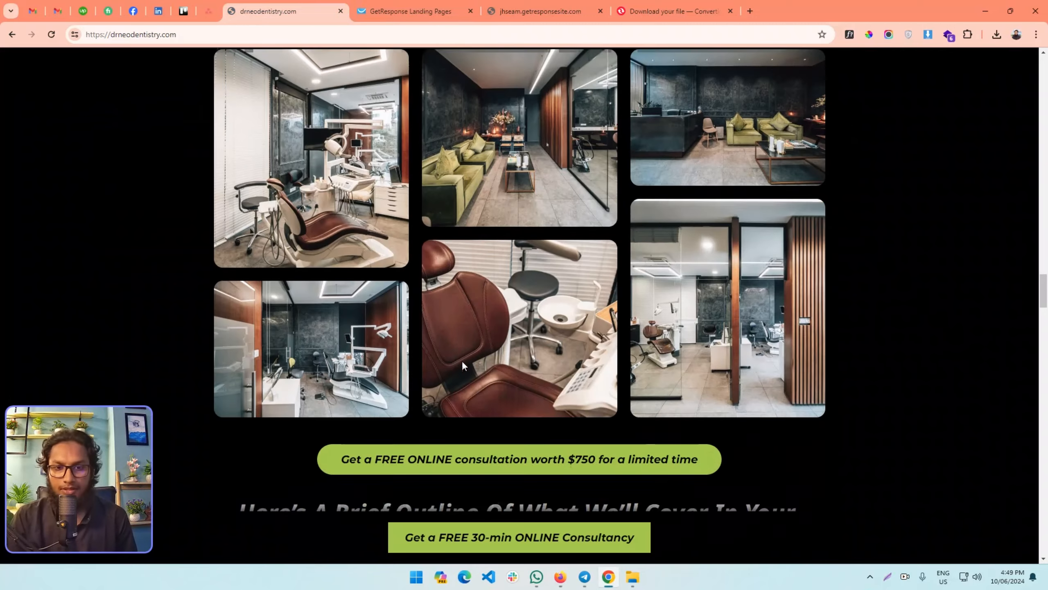
{"action": "scroll", "coordinate": [466, 360], "scroll_direction": "down", "scroll_amount": 20}
{"action": "scroll", "coordinate": [475, 360], "scroll_direction": "up", "scroll_amount": 15}
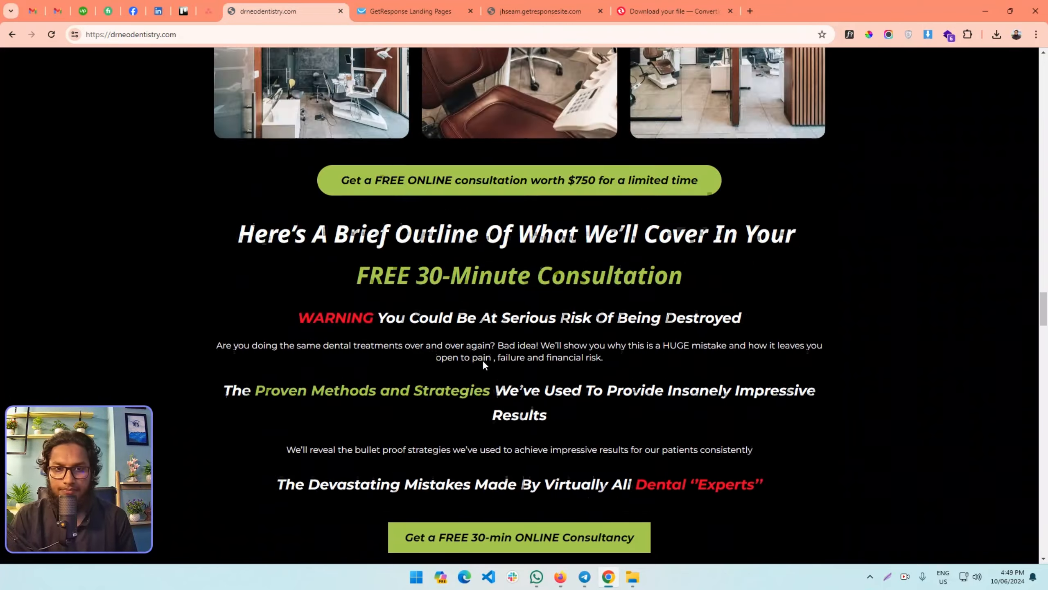
{"action": "scroll", "coordinate": [485, 355], "scroll_direction": "up", "scroll_amount": 12}
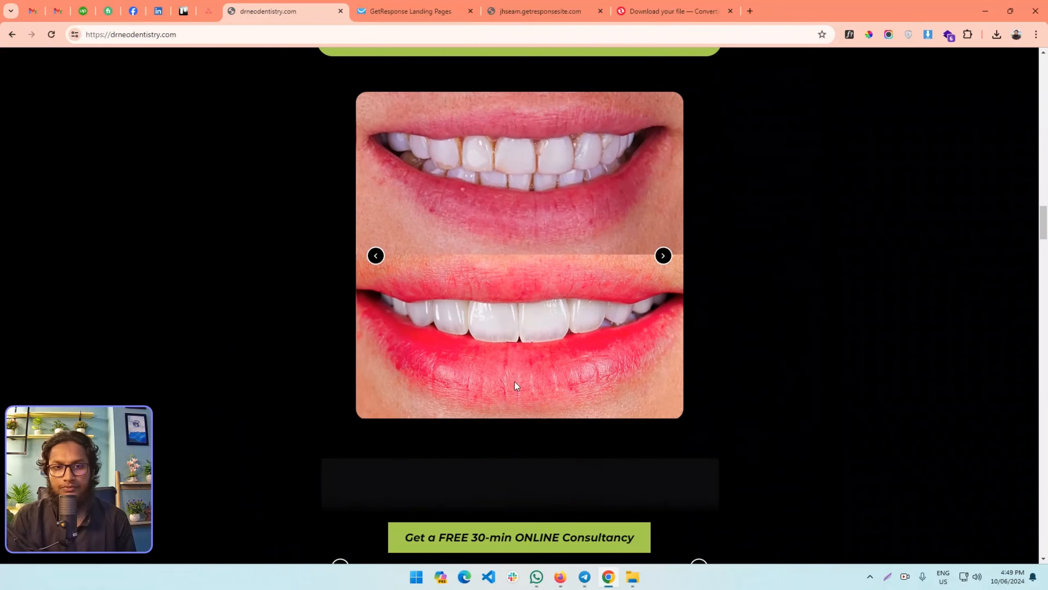
{"action": "scroll", "coordinate": [443, 271], "scroll_direction": "up", "scroll_amount": 4}
{"action": "scroll", "coordinate": [430, 234], "scroll_direction": "down", "scroll_amount": 1}
- Duplicate the green "Get a FREE ONLINE consultation worth $750 for a limited time" button and place the copy below the "Achieving a smile..." paragraph
{"action": "key", "text": "ctrl+Tab"}
{"action": "scroll", "coordinate": [534, 244], "scroll_direction": "up", "scroll_amount": 5}
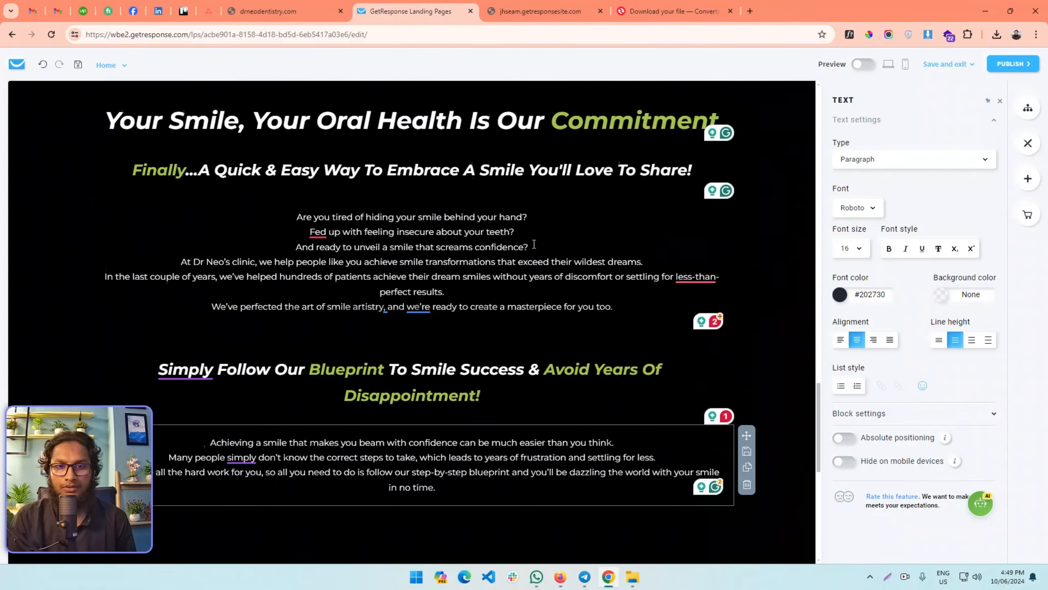
{"action": "scroll", "coordinate": [534, 243], "scroll_direction": "up", "scroll_amount": 8}
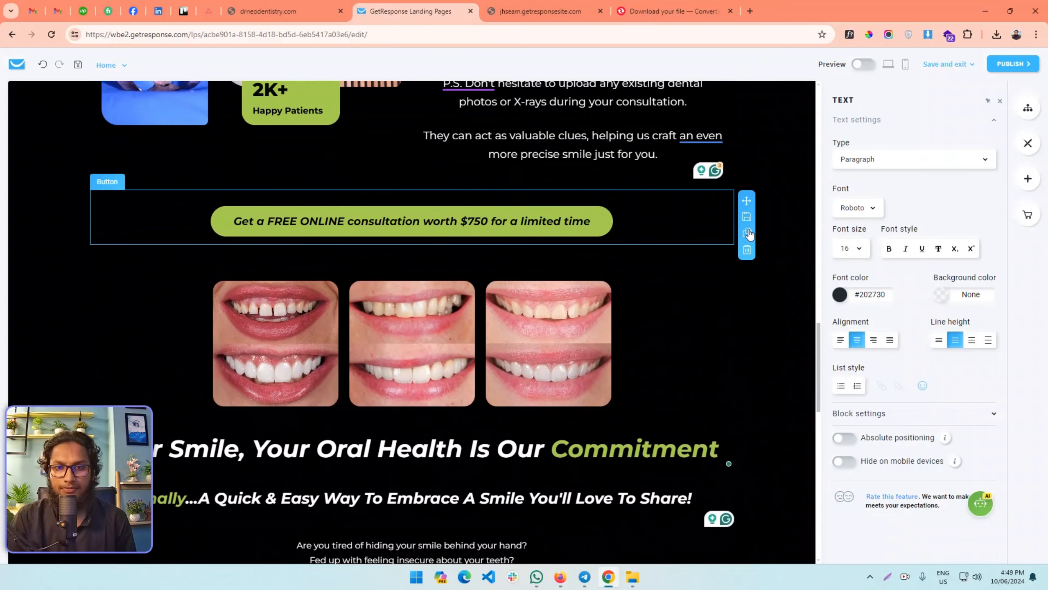
{"action": "scroll", "coordinate": [633, 231], "scroll_direction": "down", "scroll_amount": 3}
{"action": "left_click_drag", "start_coordinate": [748, 96], "coordinate": [667, 491]}
{"action": "scroll", "coordinate": [624, 402], "scroll_direction": "down", "scroll_amount": 7}
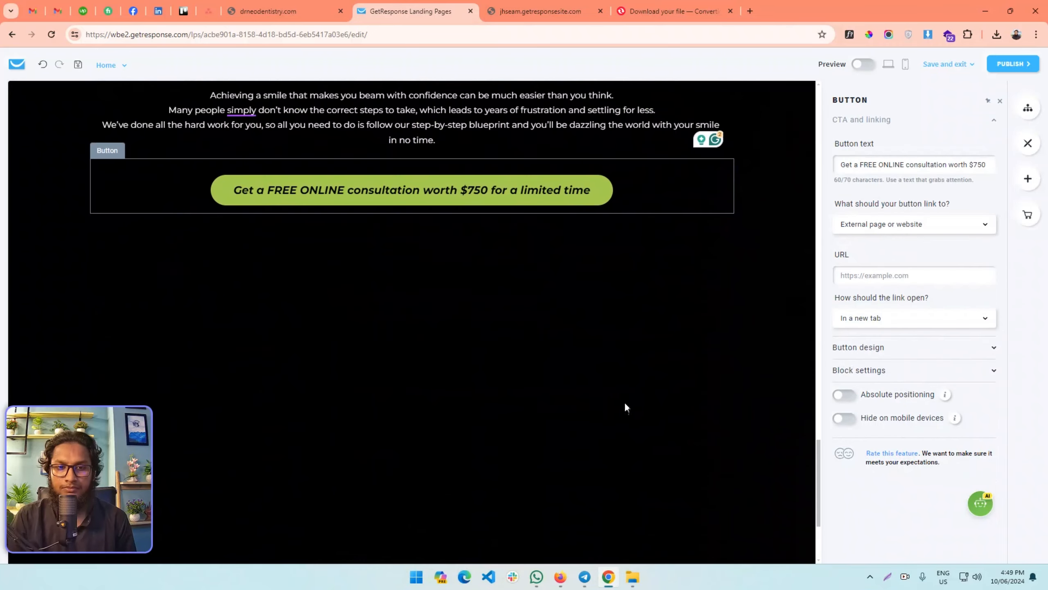
- Add a Gallery element below the copied consultation button, using the Slide layout whose round arrows match the reference slider
{"action": "left_click", "coordinate": [442, 310]}
{"action": "left_click", "coordinate": [1028, 178]}
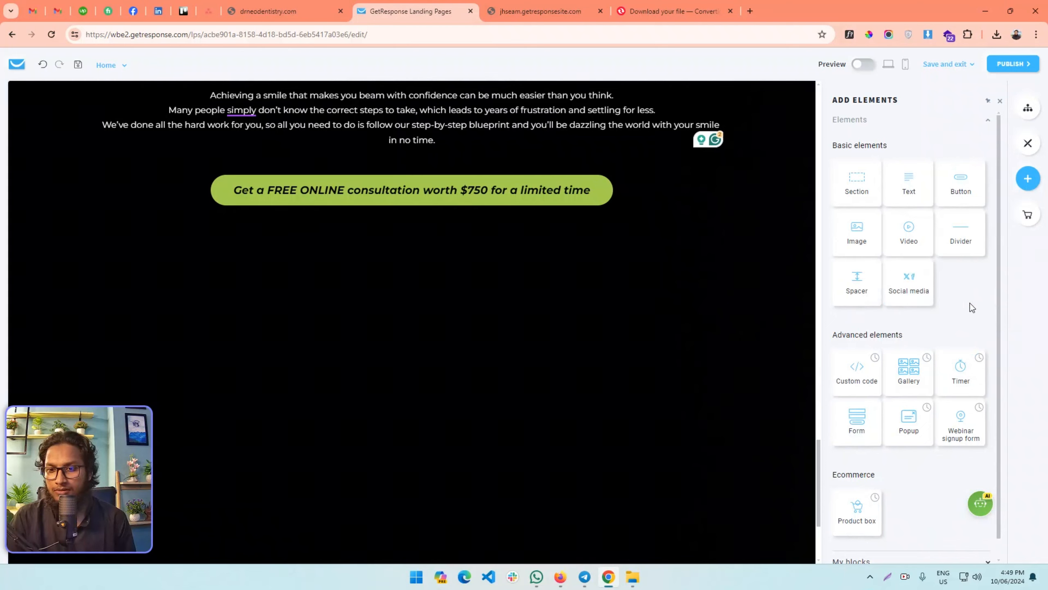
{"action": "left_click_drag", "start_coordinate": [909, 372], "coordinate": [400, 255]}
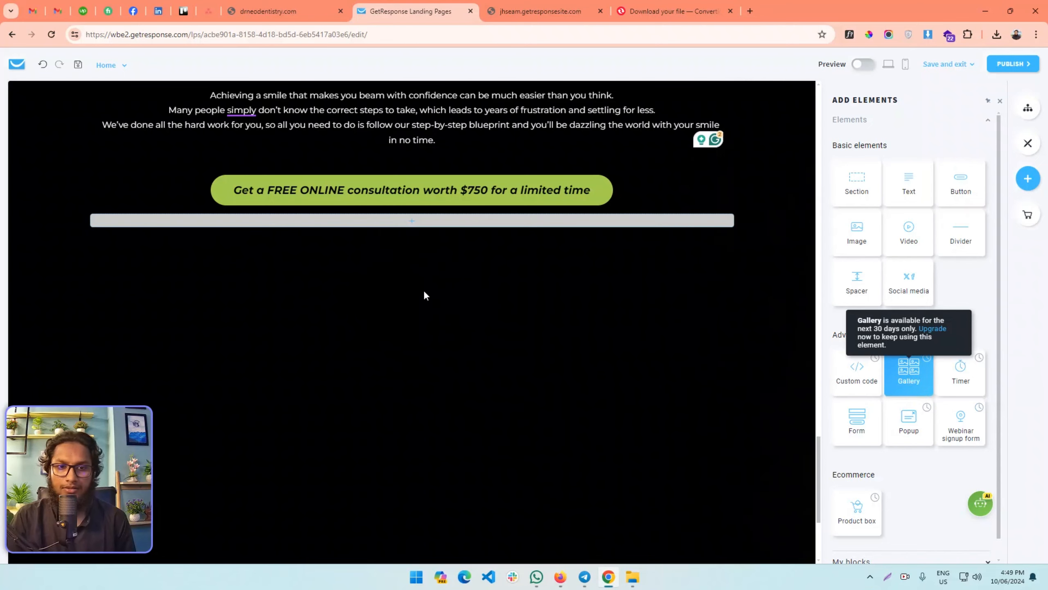
{"action": "left_click_drag", "start_coordinate": [425, 292], "coordinate": [393, 307]}
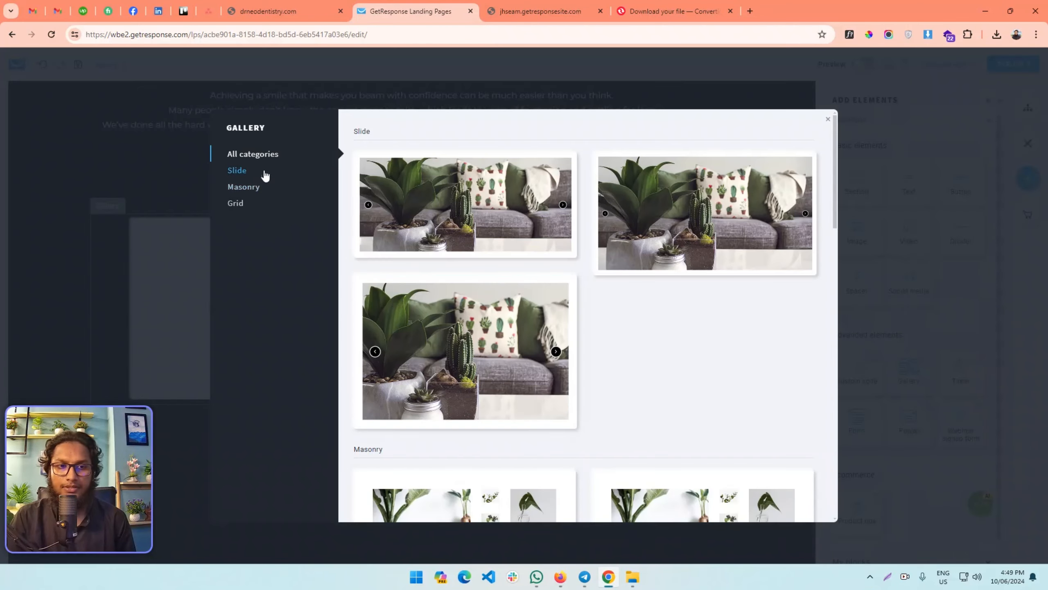
{"action": "left_click", "coordinate": [265, 176]}
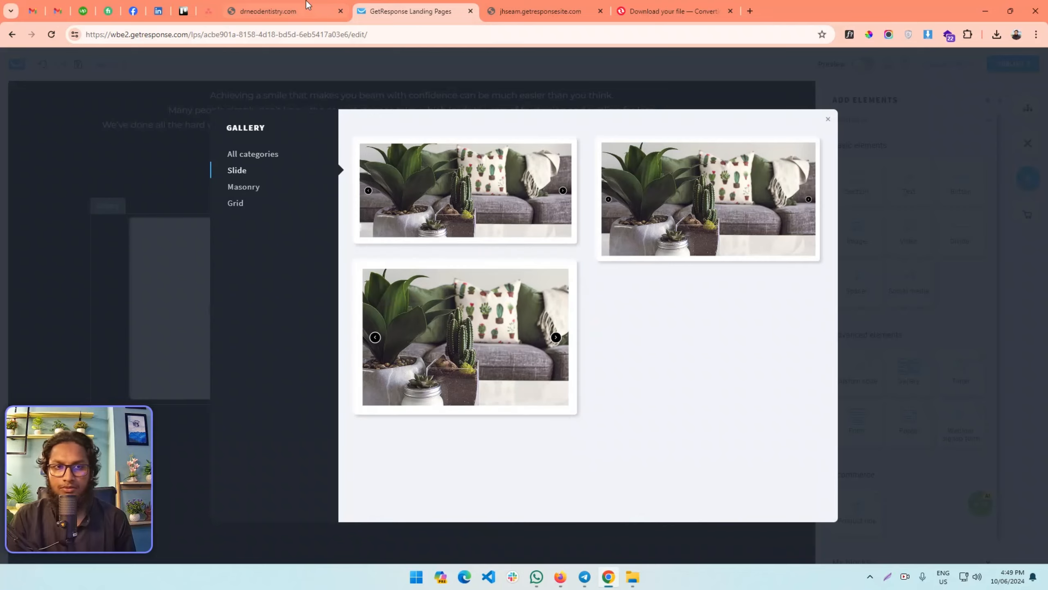
{"action": "left_click", "coordinate": [289, 9]}
{"action": "left_click", "coordinate": [411, 11]}
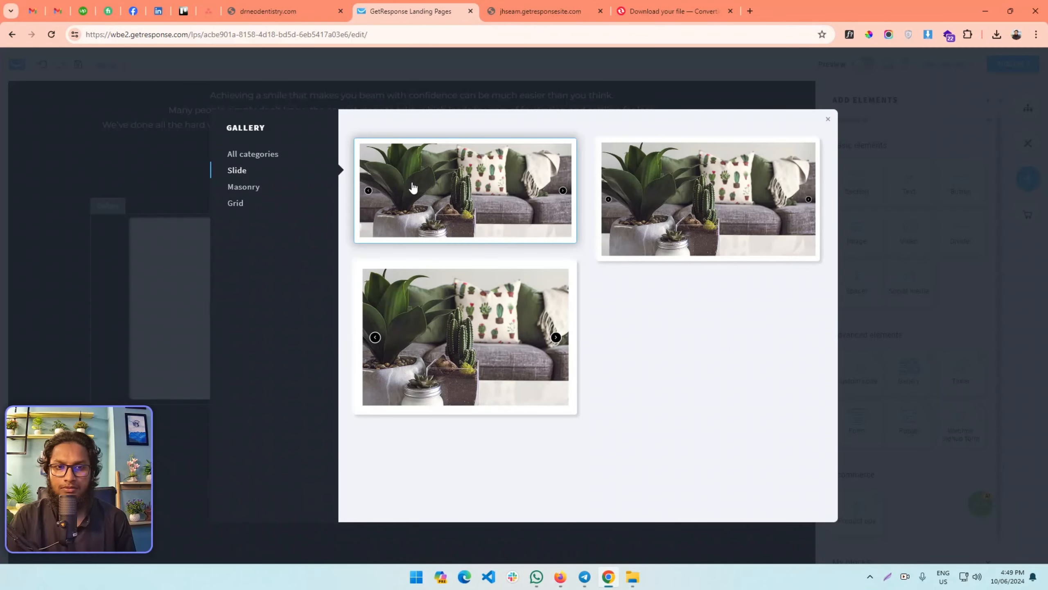
{"action": "left_click", "coordinate": [435, 335]}
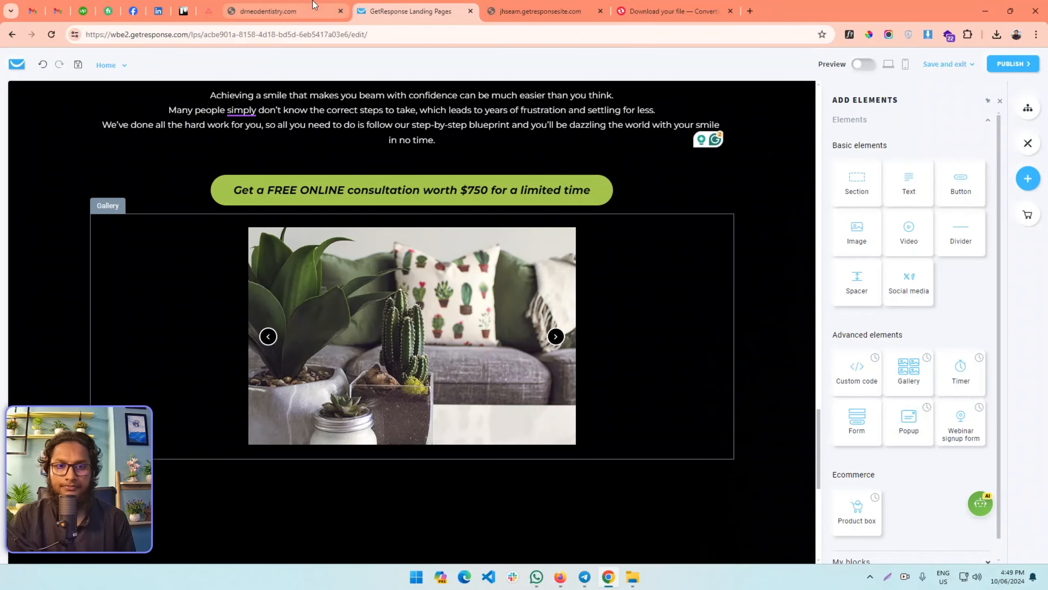
- Check the reference slider and replace the gallery's first image with the yellowed-teeth before-and-after photo f1665386 from My files
{"action": "left_click", "coordinate": [285, 10]}
{"action": "left_click", "coordinate": [379, 9]}
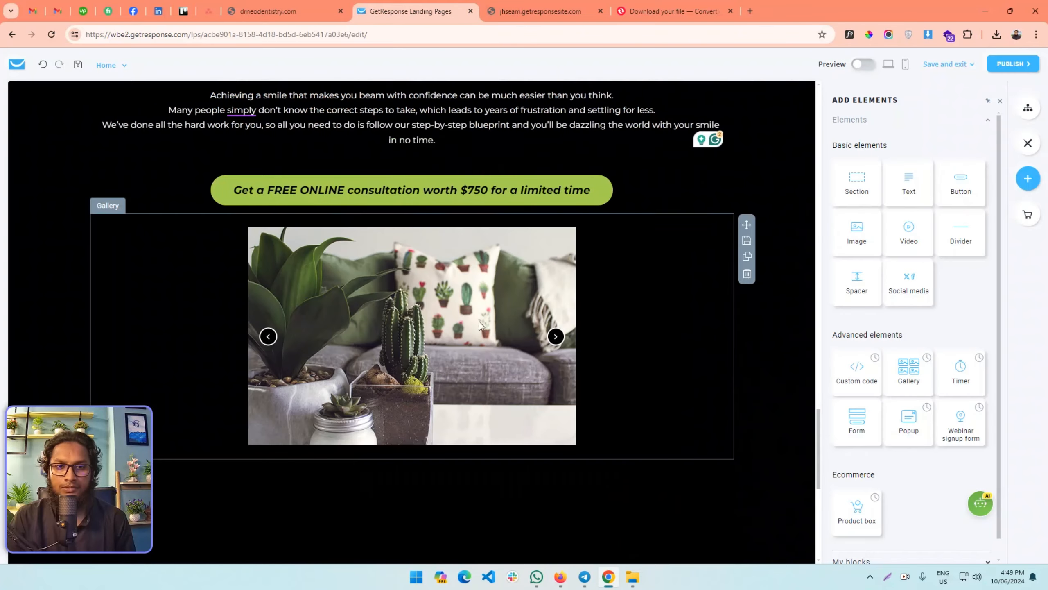
{"action": "left_click", "coordinate": [582, 339]}
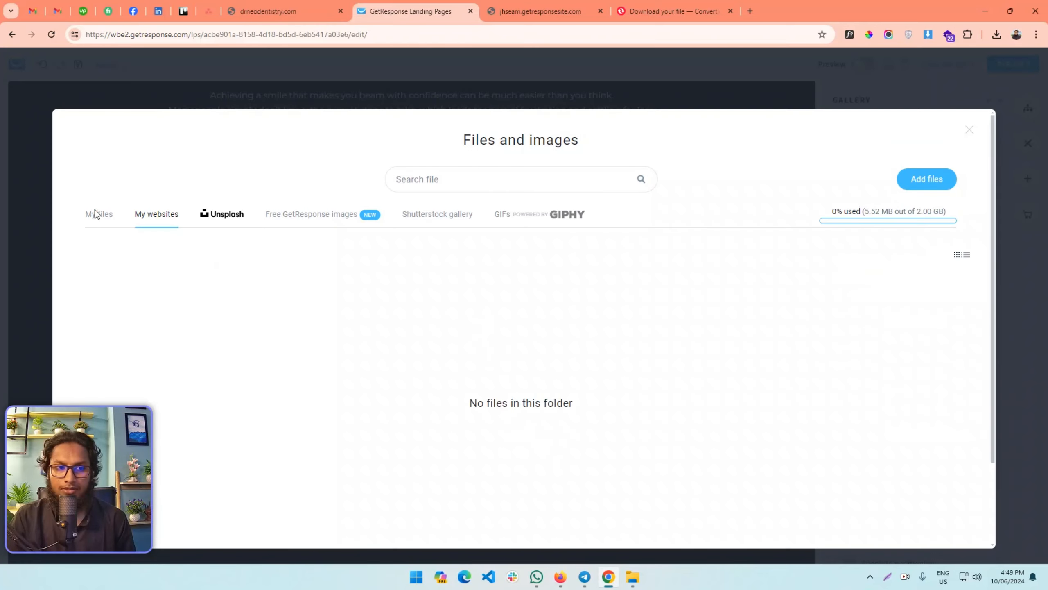
{"action": "left_click", "coordinate": [95, 213]}
{"action": "scroll", "coordinate": [602, 331], "scroll_direction": "down", "scroll_amount": 6}
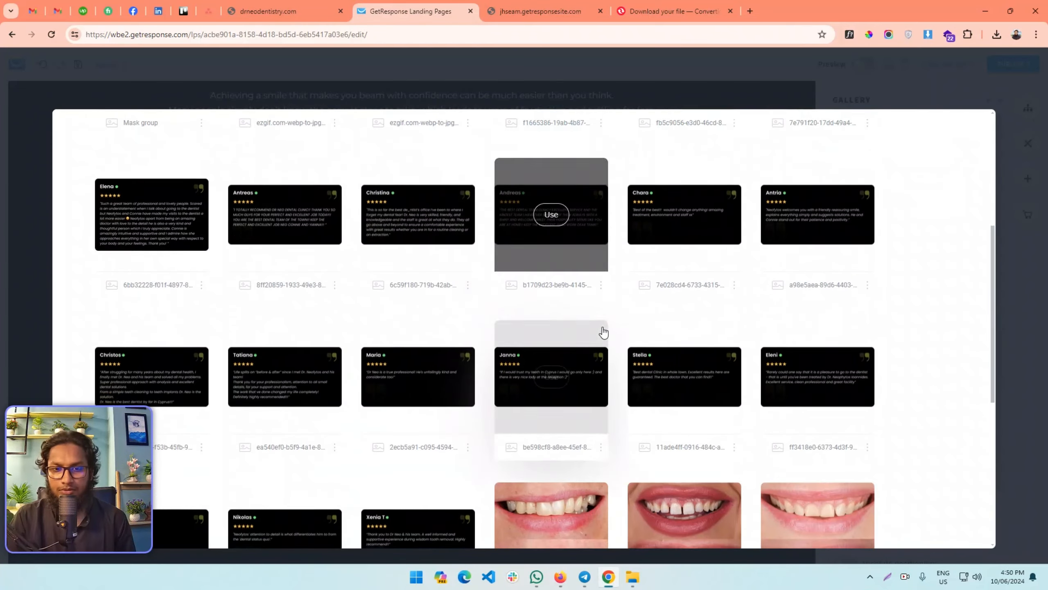
{"action": "scroll", "coordinate": [603, 332], "scroll_direction": "down", "scroll_amount": 4}
{"action": "left_click", "coordinate": [553, 268]}
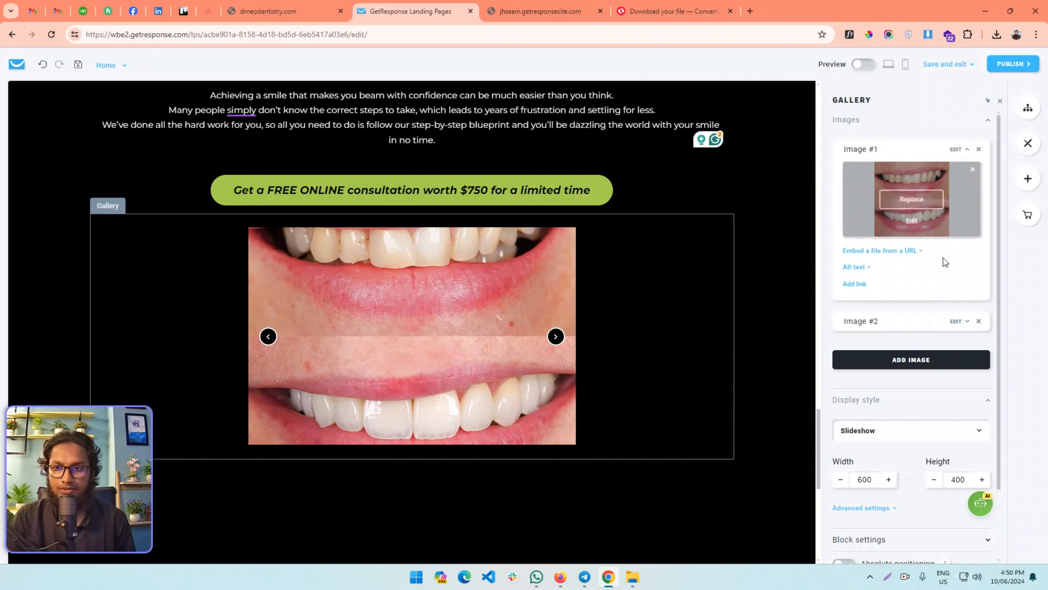
- Replace the gallery's second image with the gapped-teeth before-and-after photo d959d72f from My files
{"action": "left_click", "coordinate": [906, 324]}
{"action": "left_click", "coordinate": [911, 374]}
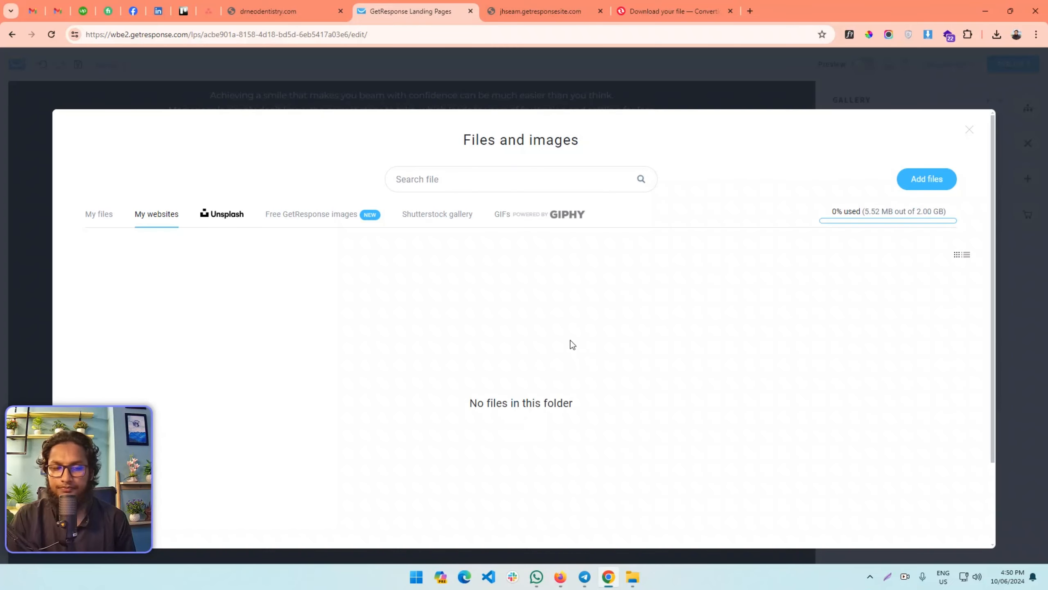
{"action": "left_click", "coordinate": [97, 214]}
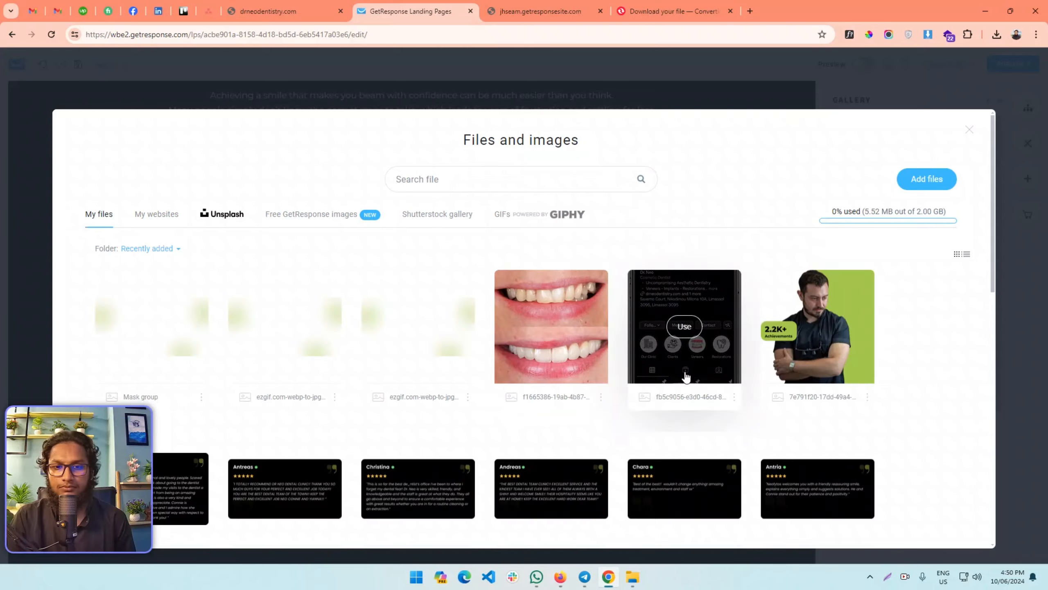
{"action": "scroll", "coordinate": [684, 374], "scroll_direction": "down", "scroll_amount": 5}
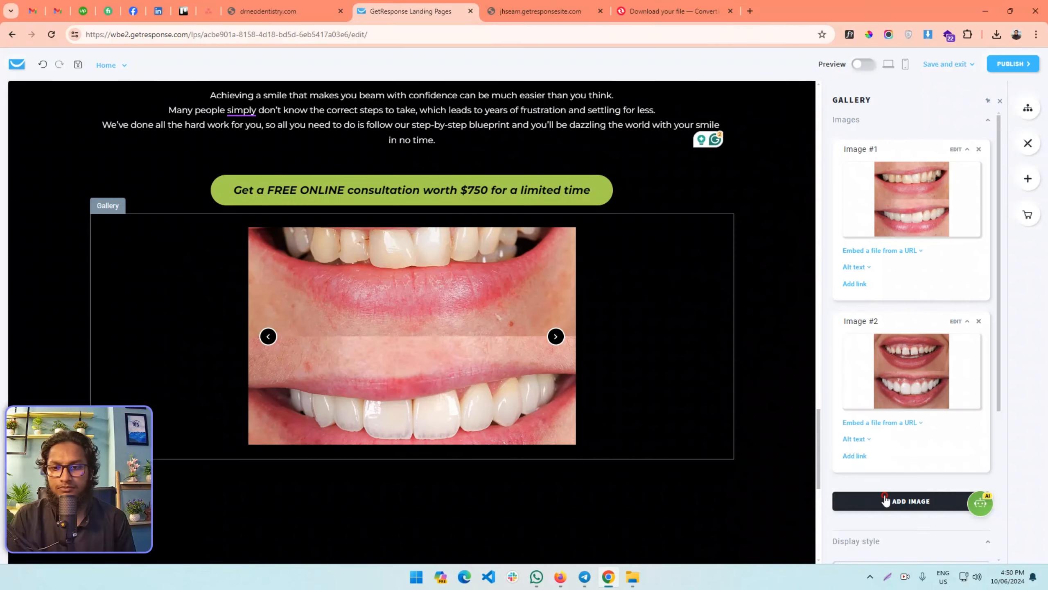
- Add a third gallery image using the before-and-after smile photo d33b42be from My files
{"action": "left_click", "coordinate": [886, 501]}
{"action": "left_click", "coordinate": [909, 285]}
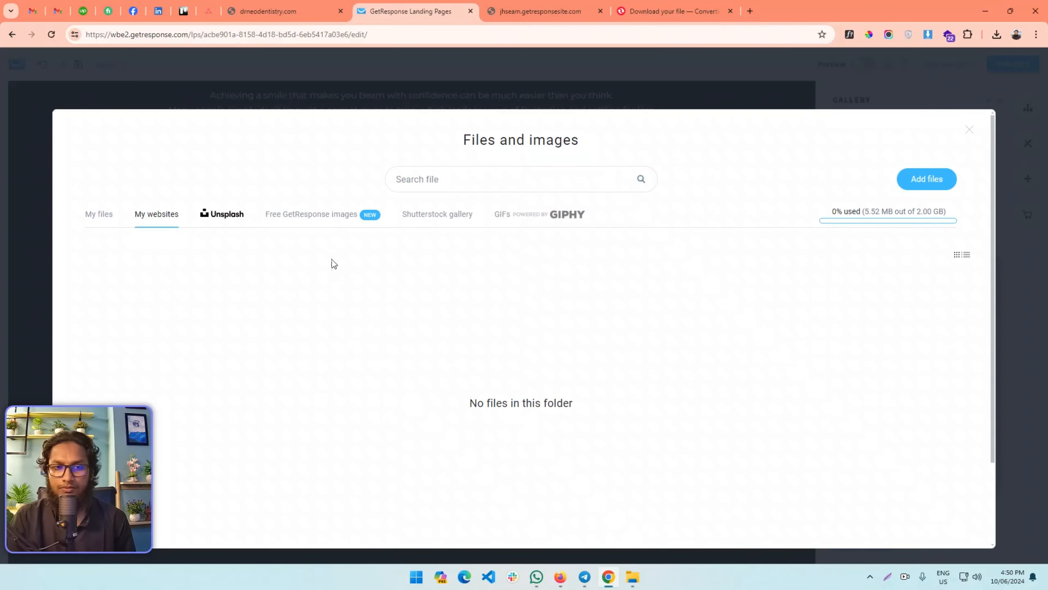
{"action": "left_click", "coordinate": [99, 214]}
{"action": "scroll", "coordinate": [617, 419], "scroll_direction": "down", "scroll_amount": 8}
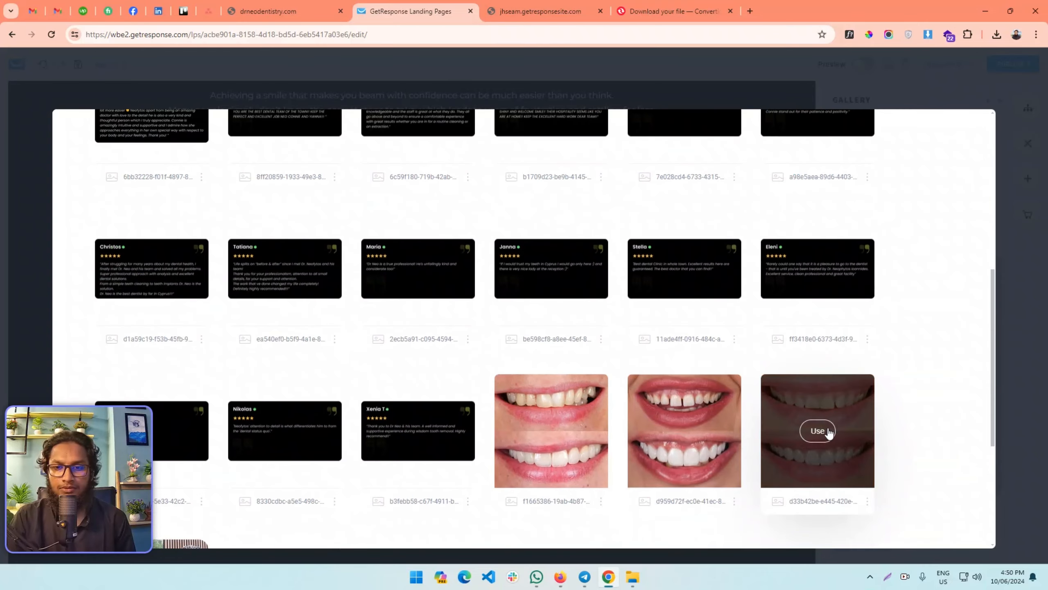
{"action": "left_click", "coordinate": [829, 432]}
- Compare the gallery with the reference slider and set its slideshow height to 600
{"action": "scroll", "coordinate": [383, 339], "scroll_direction": "down", "scroll_amount": 1}
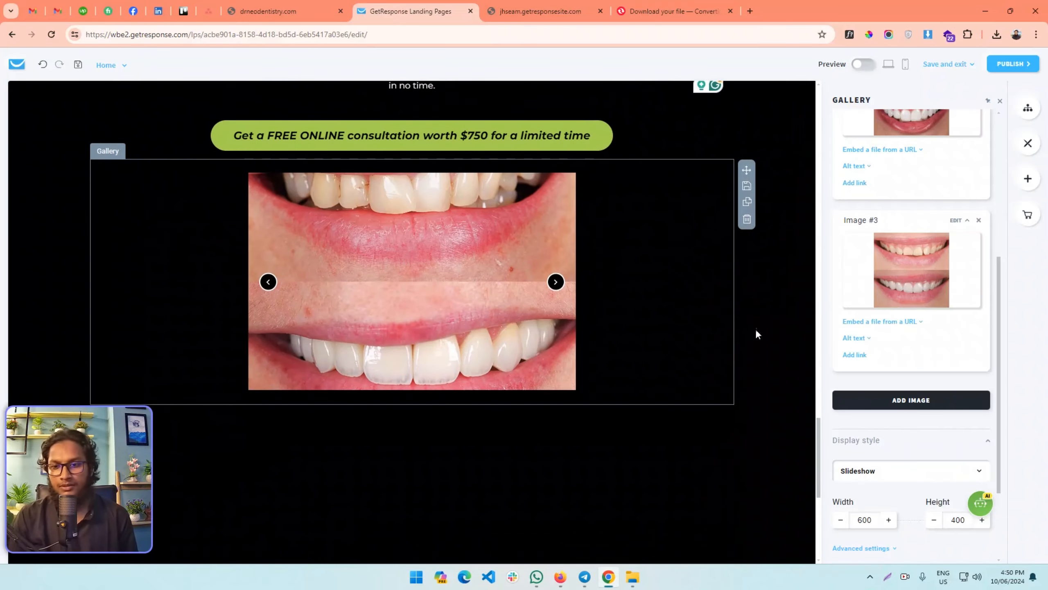
{"action": "scroll", "coordinate": [863, 454], "scroll_direction": "down", "scroll_amount": 3}
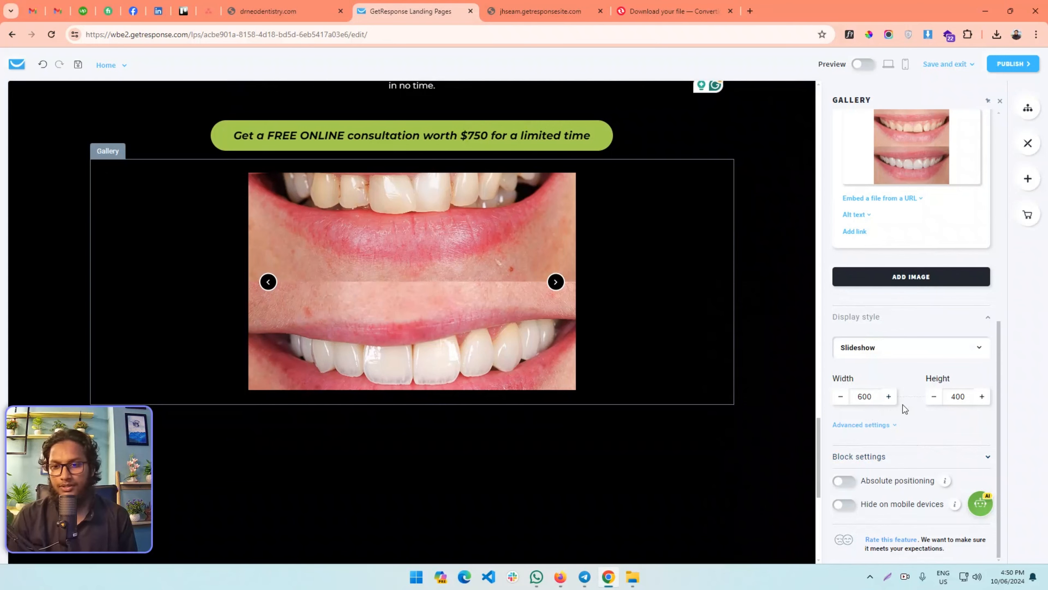
{"action": "left_click", "coordinate": [265, 6]}
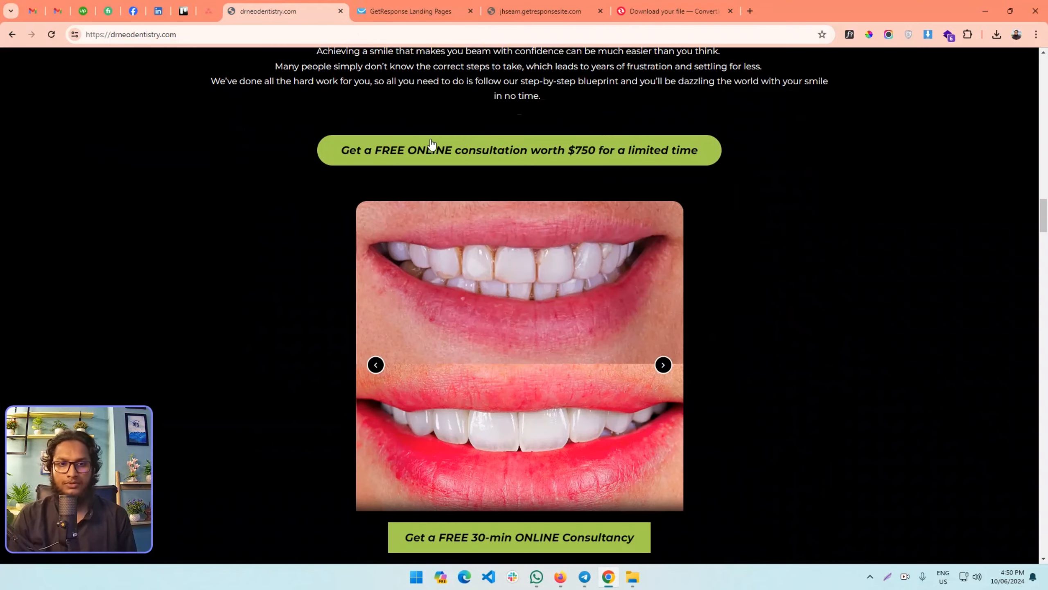
{"action": "left_click", "coordinate": [418, 8]}
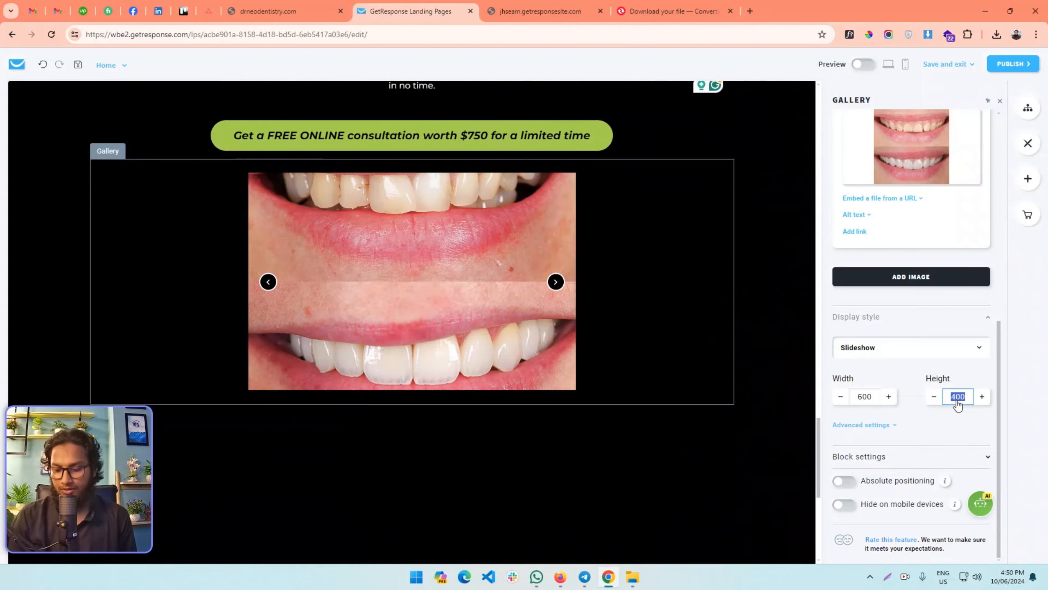
{"action": "key", "text": "Up"}
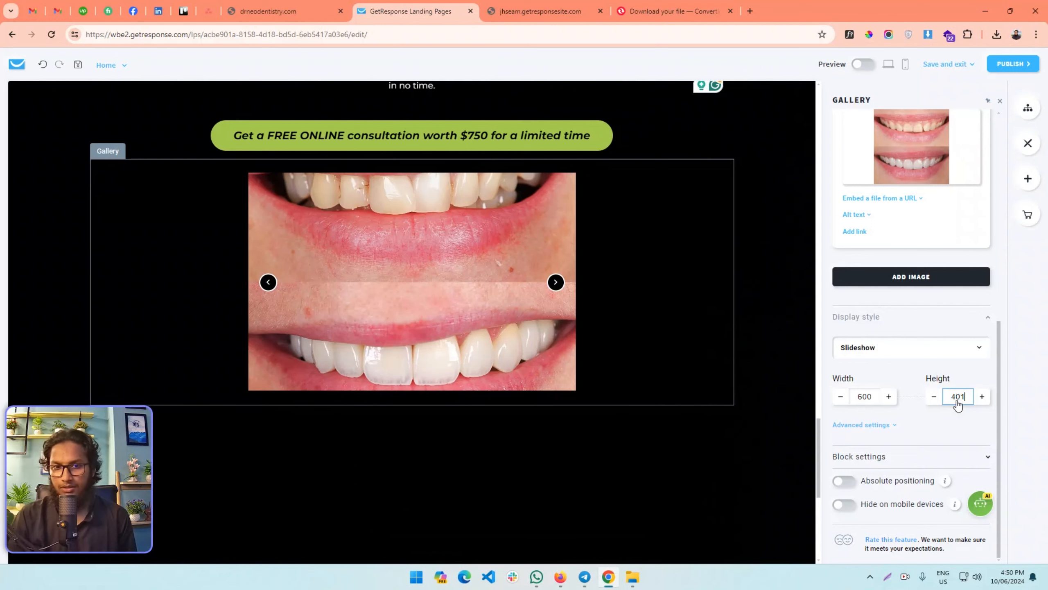
{"action": "key", "text": "Up"}
{"action": "key", "text": "Up"}
{"action": "key", "text": "Up"}
{"action": "key", "text": "Up"}
{"action": "key", "text": "Up"}
{"action": "key", "text": "Up"}
{"action": "key", "text": "Up"}
{"action": "key", "text": "Up"}
{"action": "key", "text": "Up"}
{"action": "key", "text": "Up"}
{"action": "key", "text": "Up"}
{"action": "key", "text": "Up"}
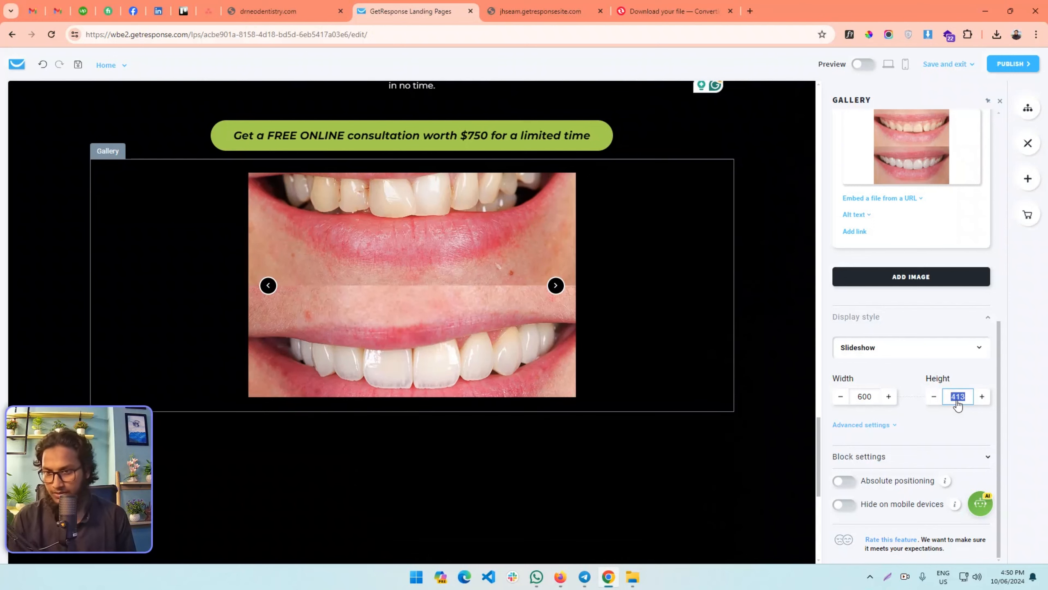
{"action": "type", "text": "600"}
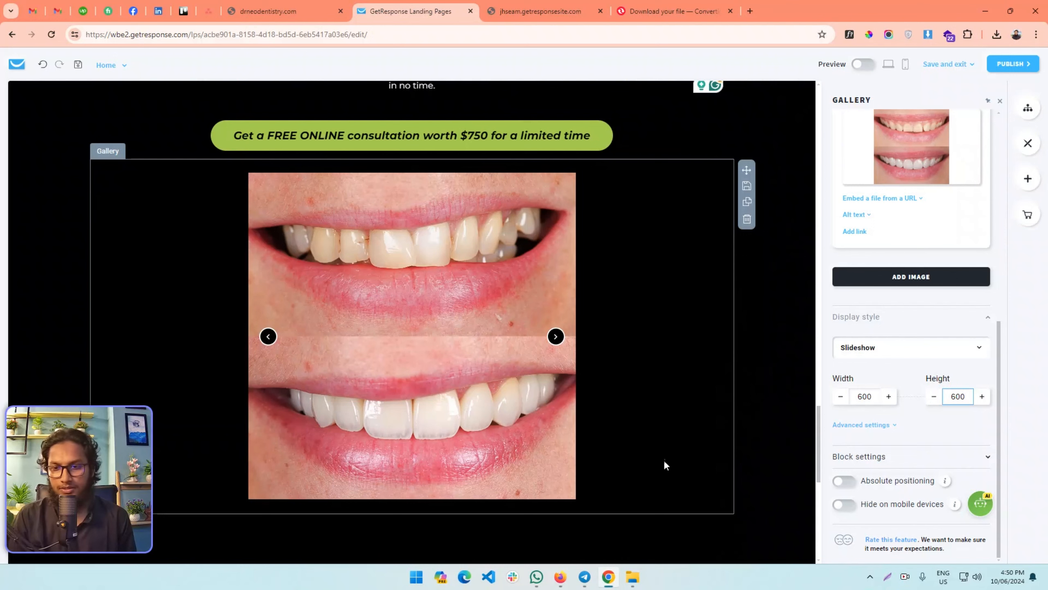
- Round the gallery's corners by enabling a linked radius of 20 on all four corners
{"action": "scroll", "coordinate": [580, 377], "scroll_direction": "down", "scroll_amount": 3}
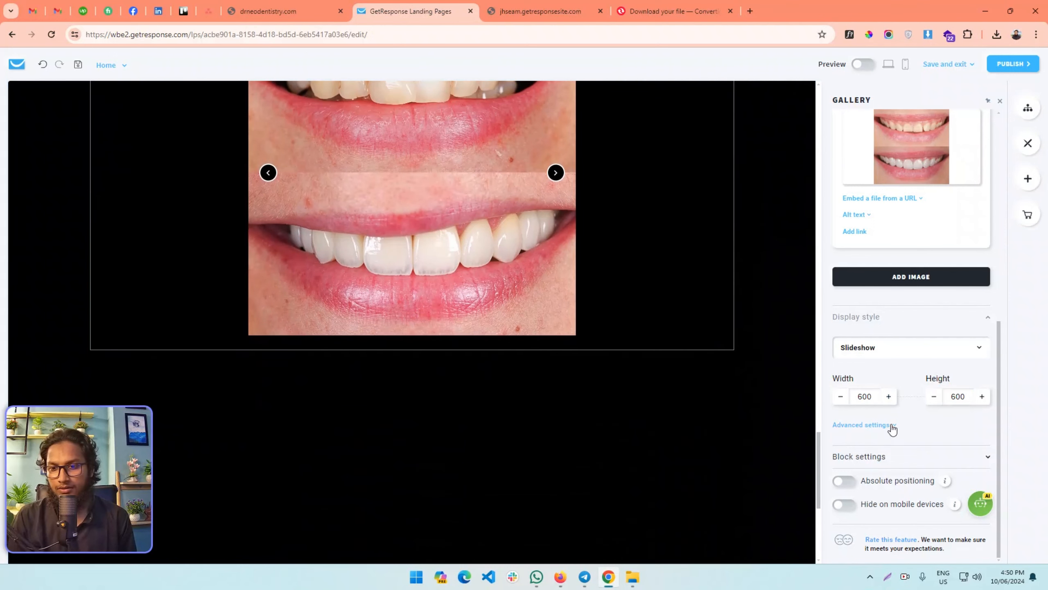
{"action": "left_click", "coordinate": [891, 426]}
{"action": "left_click", "coordinate": [844, 395]}
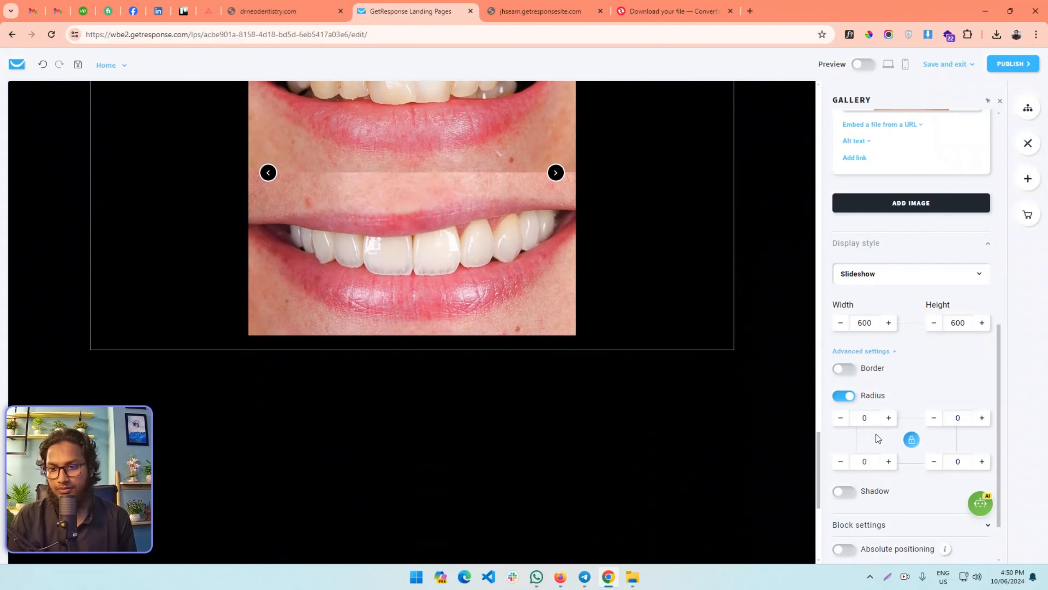
{"action": "left_click", "coordinate": [673, 440]}
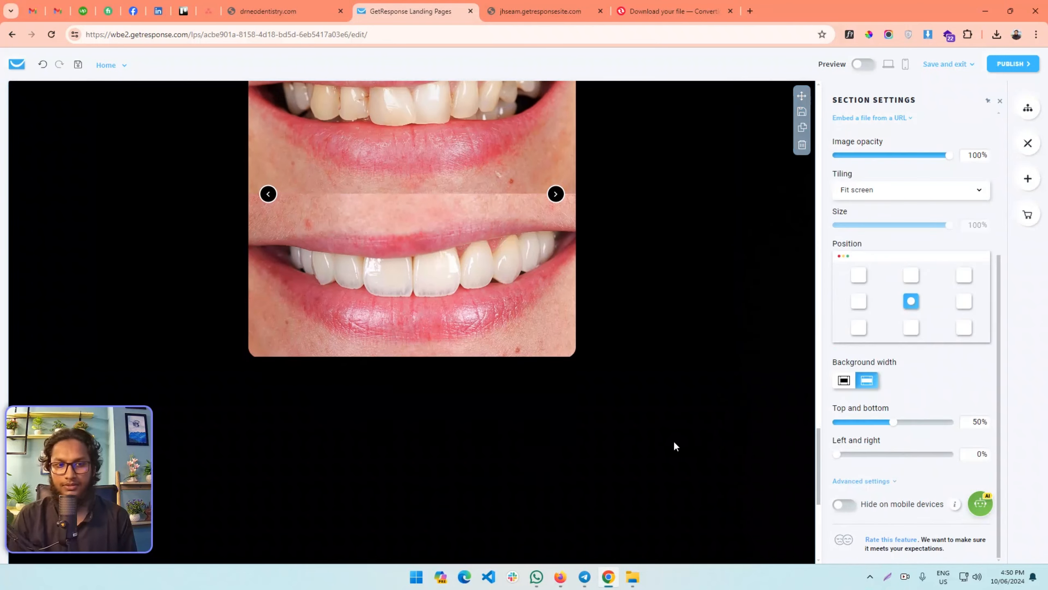
{"action": "left_click", "coordinate": [526, 338]}
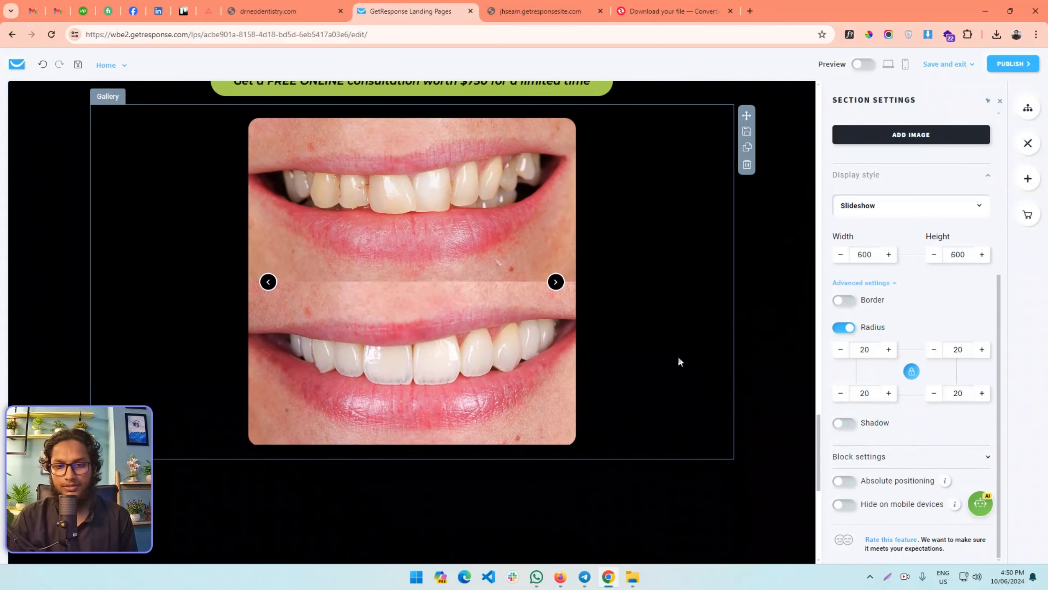
- Check the next slider on the reference page and duplicate the smile gallery directly below the original
{"action": "scroll", "coordinate": [670, 370], "scroll_direction": "up", "scroll_amount": 3}
{"action": "left_click", "coordinate": [281, 11]}
{"action": "scroll", "coordinate": [434, 225], "scroll_direction": "down", "scroll_amount": 5}
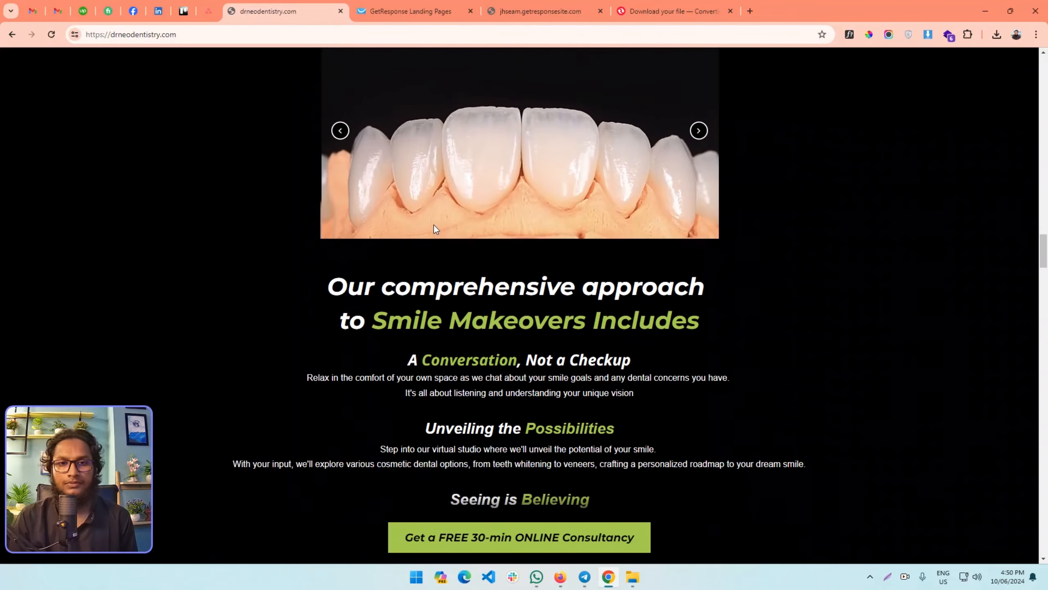
{"action": "scroll", "coordinate": [431, 223], "scroll_direction": "up", "scroll_amount": 1}
{"action": "key", "text": "ctrl+Tab"}
{"action": "scroll", "coordinate": [667, 264], "scroll_direction": "down", "scroll_amount": 3}
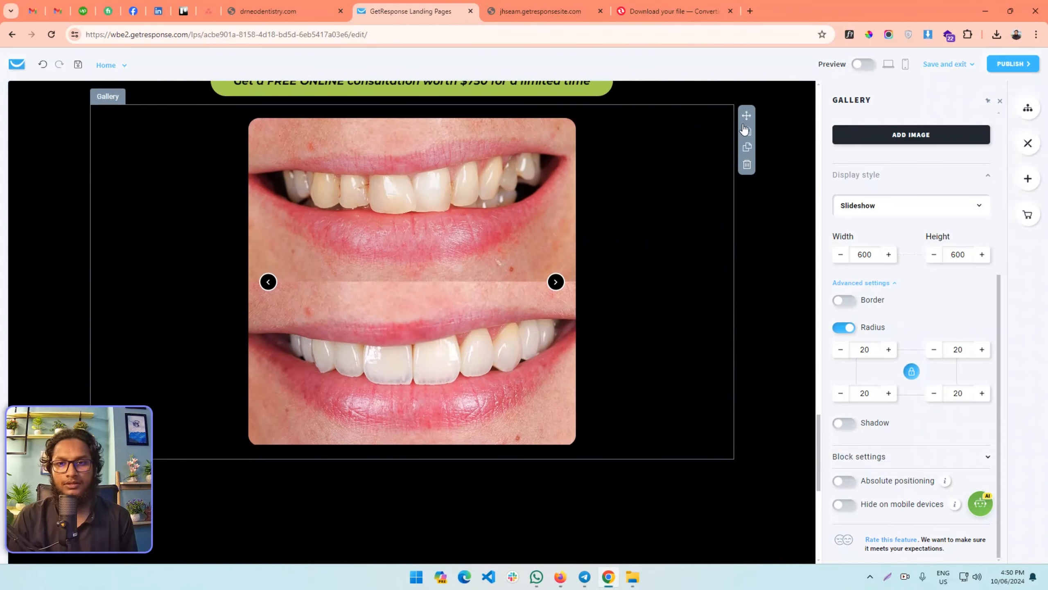
{"action": "scroll", "coordinate": [545, 287], "scroll_direction": "up", "scroll_amount": 3}
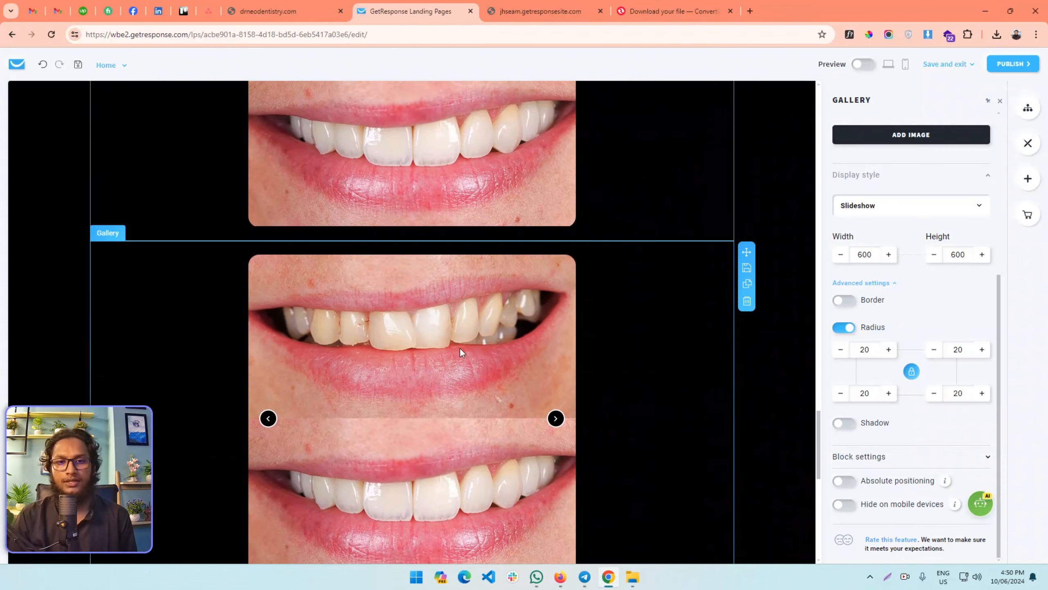
- Enlarge the reference page's second slider and save its front-teeth image to Downloads as 34a03ae5-6b15-4901-906e-00108f97bb4b.jpg
{"action": "left_click", "coordinate": [280, 11]}
{"action": "left_click", "coordinate": [362, 219]}
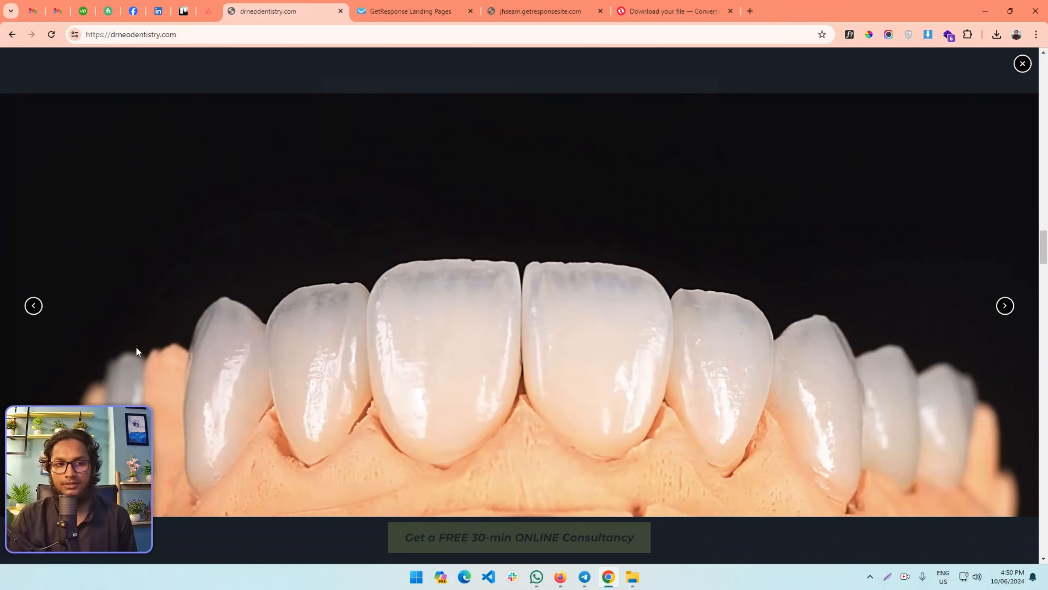
{"action": "right_click", "coordinate": [502, 258]}
{"action": "left_click", "coordinate": [565, 297]}
{"action": "key", "text": "Return"}
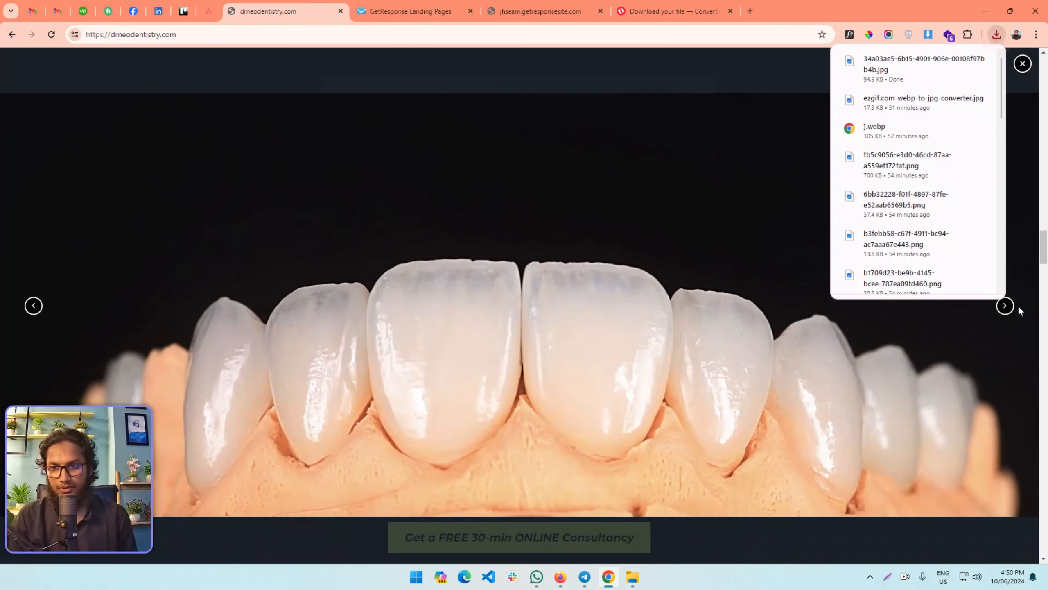
- Advance the enlarged reference slider to the next teeth image and save it as b6a1fab8-b964-4c0a-b6f7-d11cf3611246.jpg
{"action": "left_click", "coordinate": [1005, 306]}
{"action": "right_click", "coordinate": [657, 290]}
{"action": "left_click", "coordinate": [721, 316]}
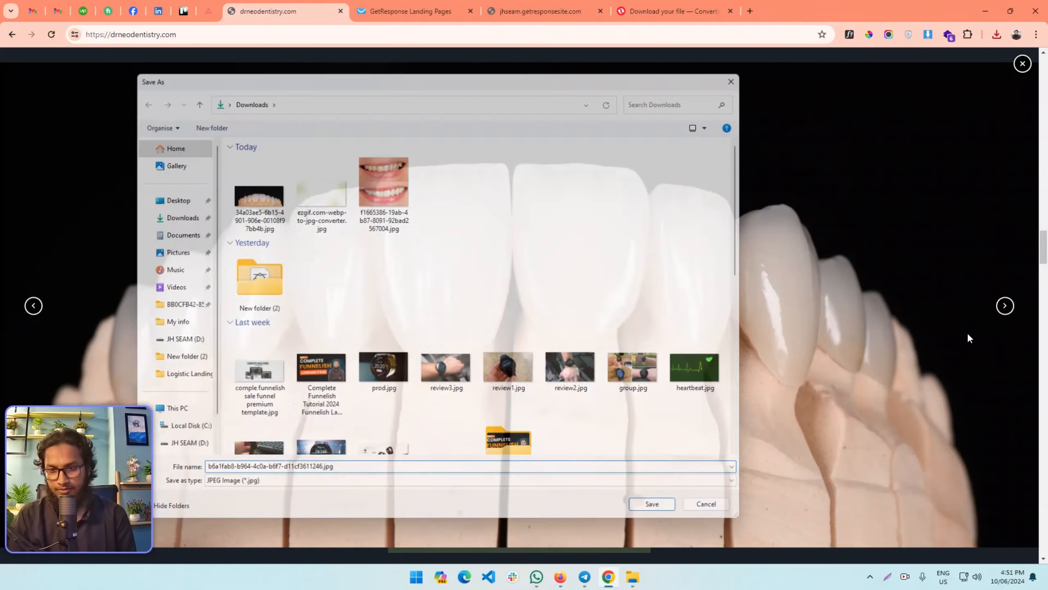
- Save the enlarged dental model photo and the next one in the reference site's slideshow to Downloads, and close the enlarged view
{"action": "key", "text": "Return"}
{"action": "left_click", "coordinate": [1004, 305]}
{"action": "right_click", "coordinate": [657, 315]}
{"action": "left_click", "coordinate": [719, 343]}
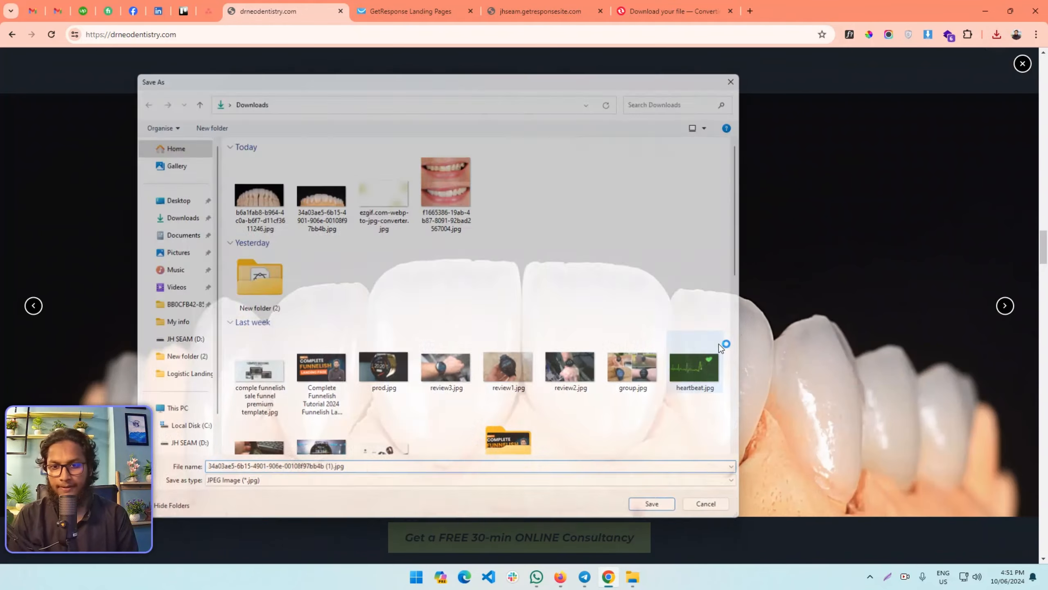
{"action": "key", "text": "Return"}
{"action": "left_click", "coordinate": [1005, 305]}
{"action": "left_click", "coordinate": [1023, 64]}
- In the GetResponse editor, replace the gallery's images with the three downloaded dental model photos, uploading them to the My websites folder
{"action": "left_click", "coordinate": [437, 8]}
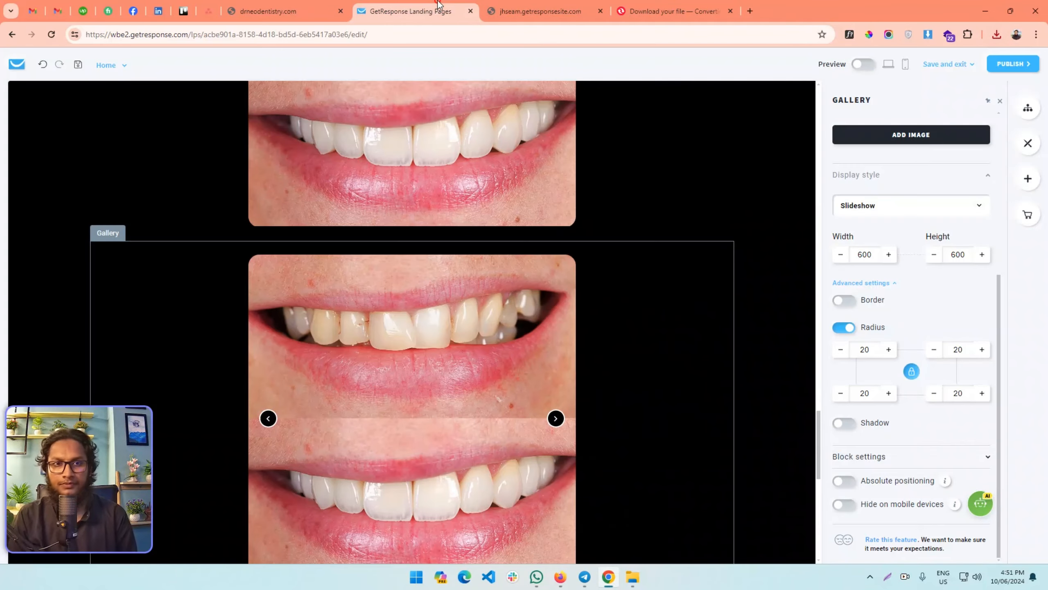
{"action": "scroll", "coordinate": [954, 256], "scroll_direction": "up", "scroll_amount": 1}
{"action": "scroll", "coordinate": [917, 285], "scroll_direction": "up", "scroll_amount": 5}
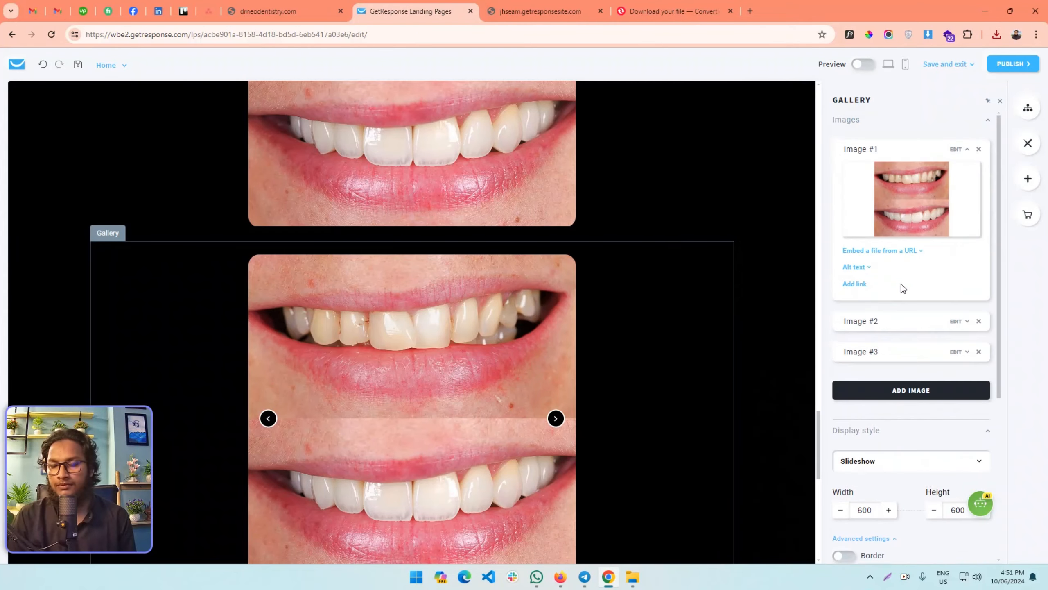
{"action": "mouse_move", "coordinate": [916, 190]}
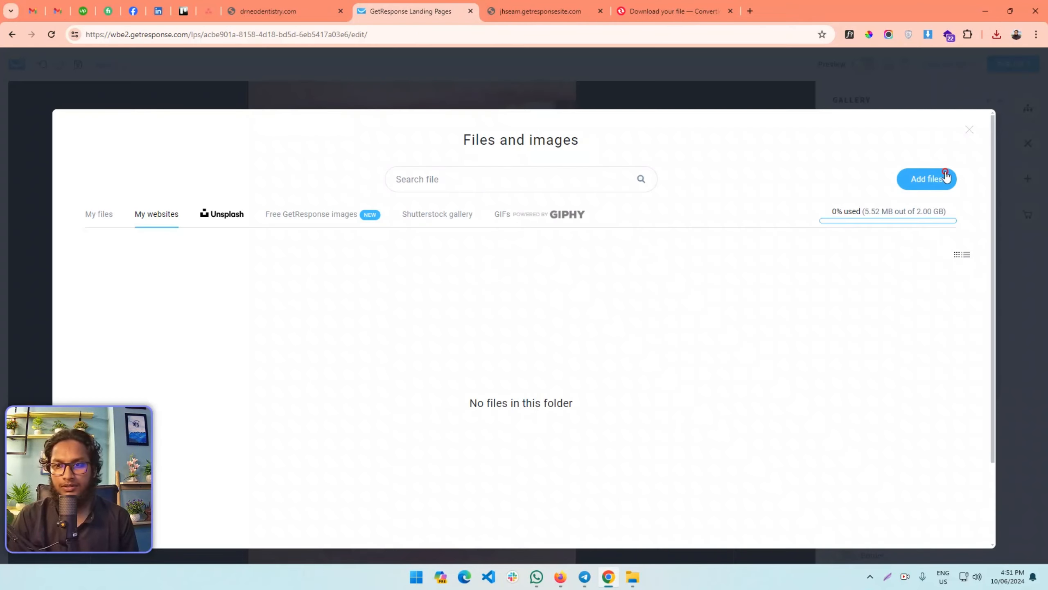
{"action": "left_click", "coordinate": [945, 178]}
{"action": "left_click", "coordinate": [270, 194]}
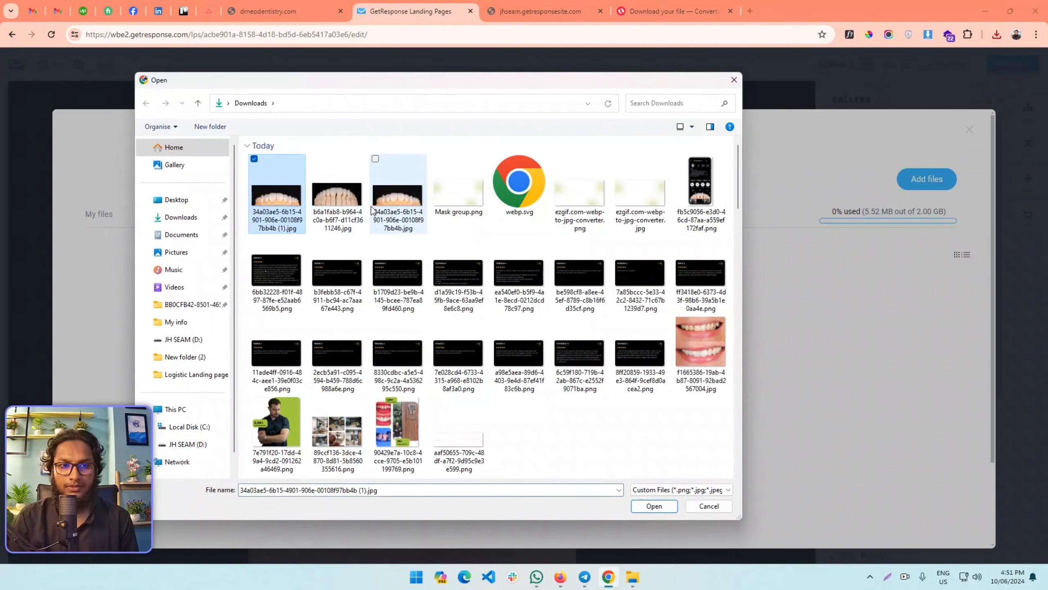
{"action": "left_click", "coordinate": [394, 200], "text": "shift"}
{"action": "left_click", "coordinate": [653, 505]}
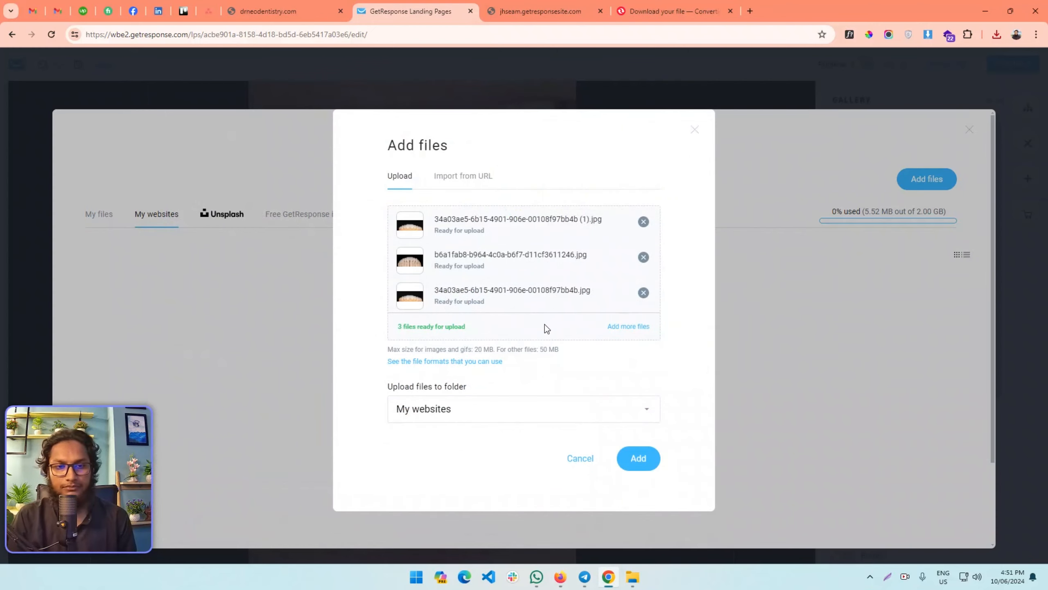
{"action": "left_click", "coordinate": [654, 454]}
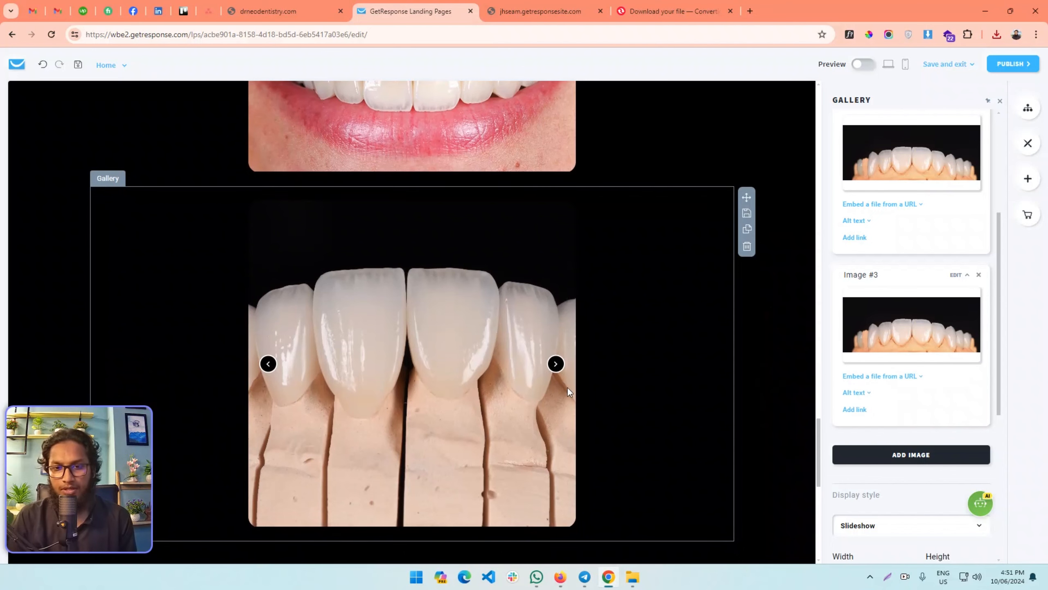
- Set the dental model slideshow gallery's width to 700 and height to 300, and save the page
{"action": "scroll", "coordinate": [891, 277], "scroll_direction": "up", "scroll_amount": 5}
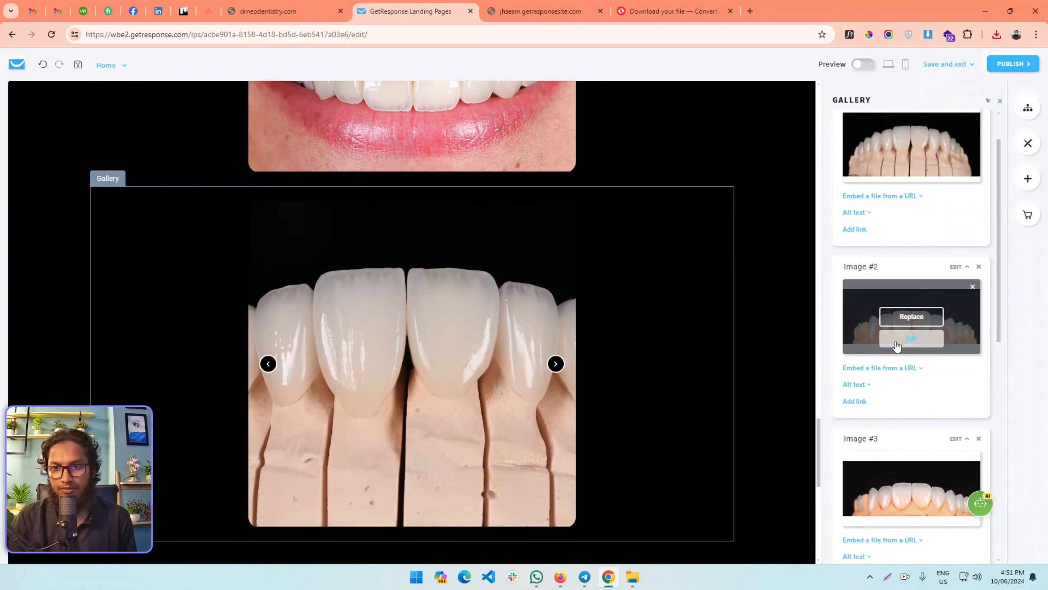
{"action": "scroll", "coordinate": [903, 327], "scroll_direction": "down", "scroll_amount": 6}
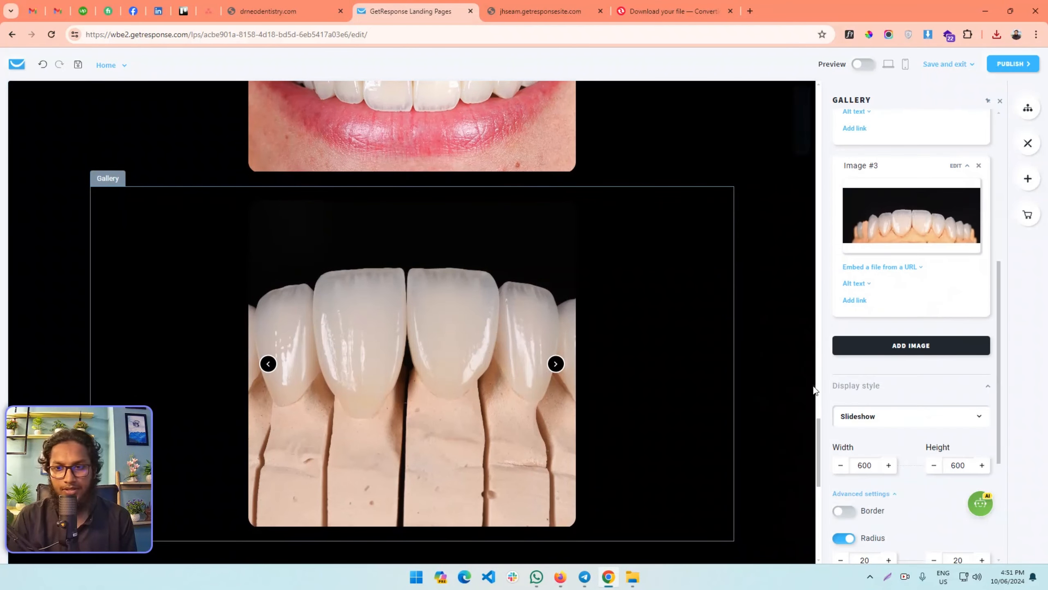
{"action": "scroll", "coordinate": [924, 390], "scroll_direction": "down", "scroll_amount": 5}
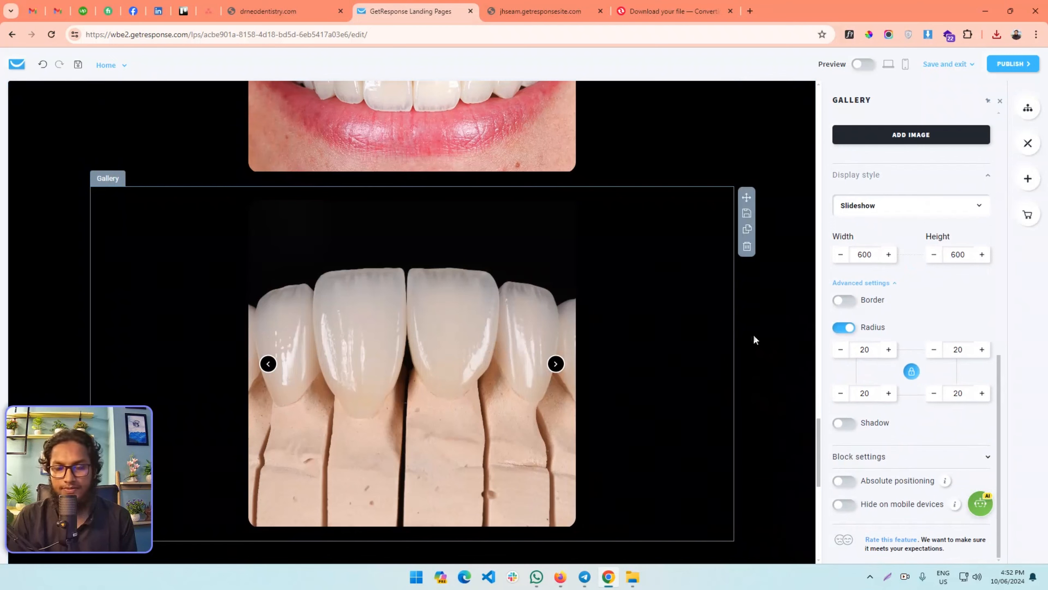
{"action": "double_click", "coordinate": [863, 254]}
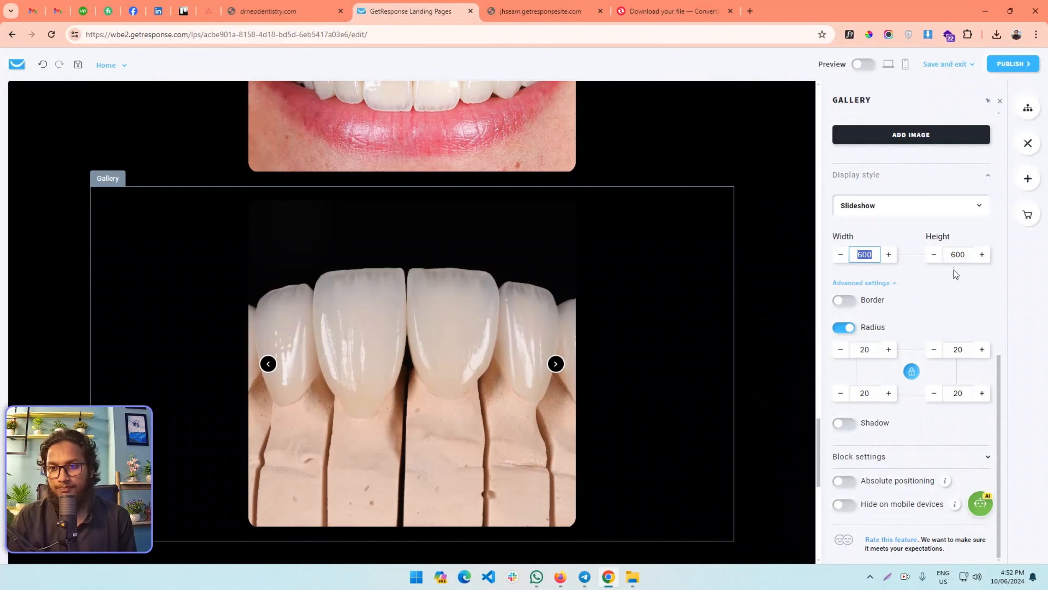
{"action": "scroll", "coordinate": [566, 266], "scroll_direction": "up", "scroll_amount": 1}
{"action": "left_click", "coordinate": [332, 9]}
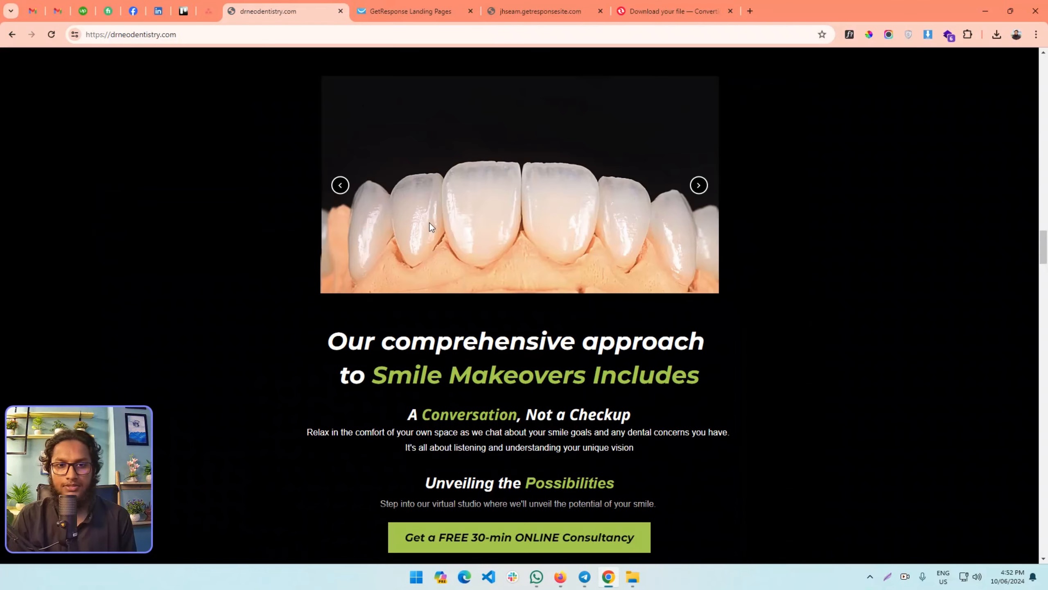
{"action": "scroll", "coordinate": [449, 278], "scroll_direction": "up", "scroll_amount": 4}
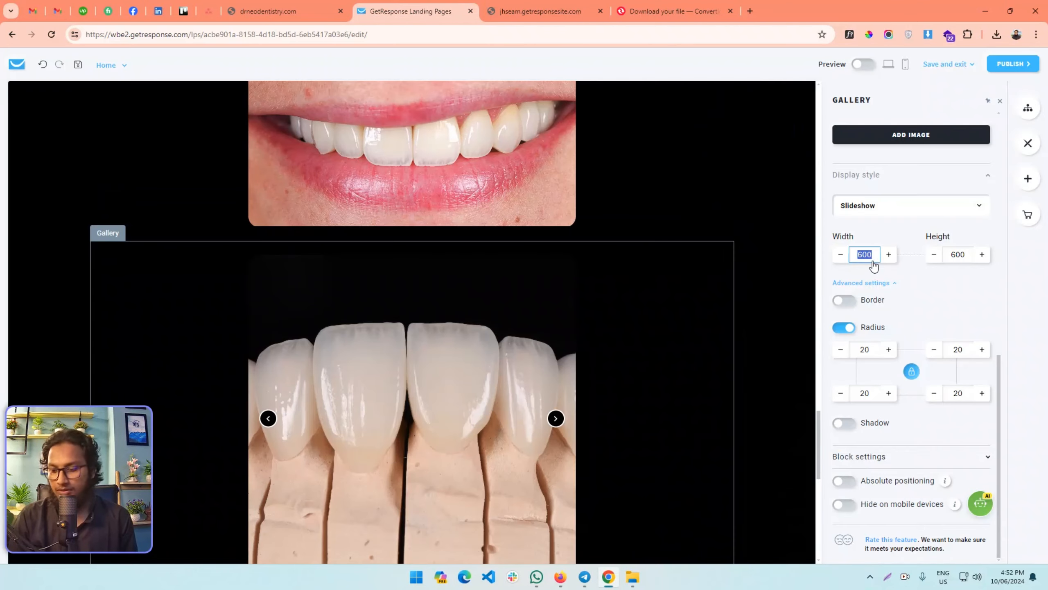
{"action": "type", "text": "700"}
{"action": "double_click", "coordinate": [954, 254]}
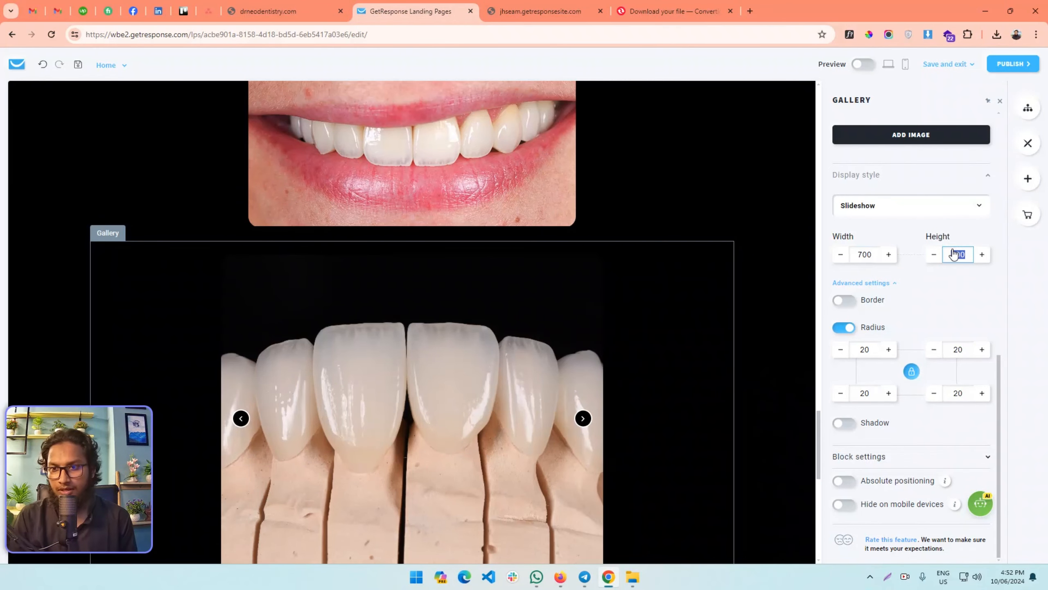
{"action": "type", "text": "300"}
{"action": "scroll", "coordinate": [669, 290], "scroll_direction": "down", "scroll_amount": 1}
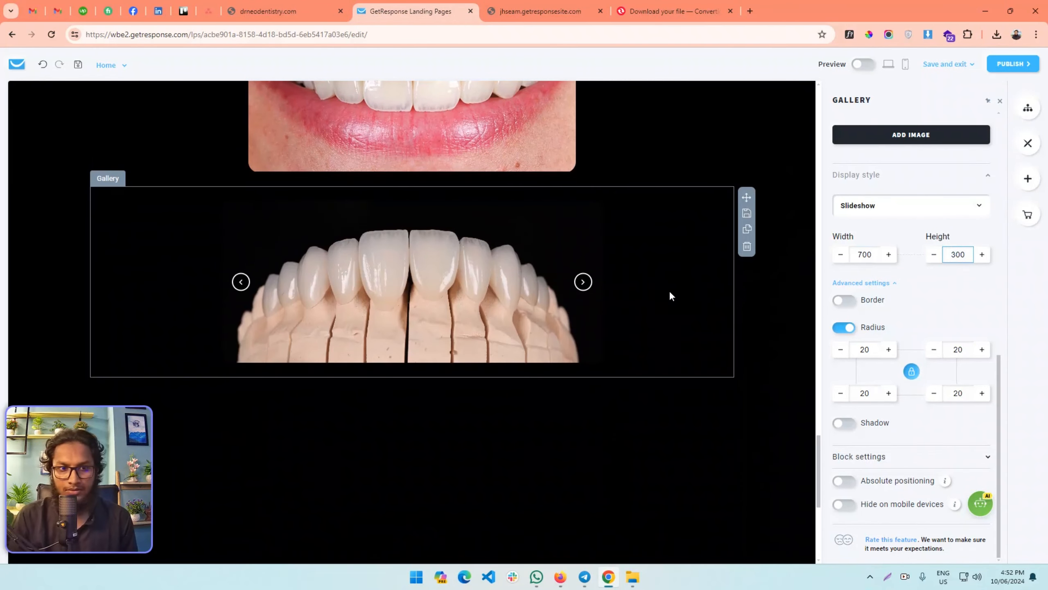
{"action": "scroll", "coordinate": [517, 428], "scroll_direction": "up", "scroll_amount": 1}
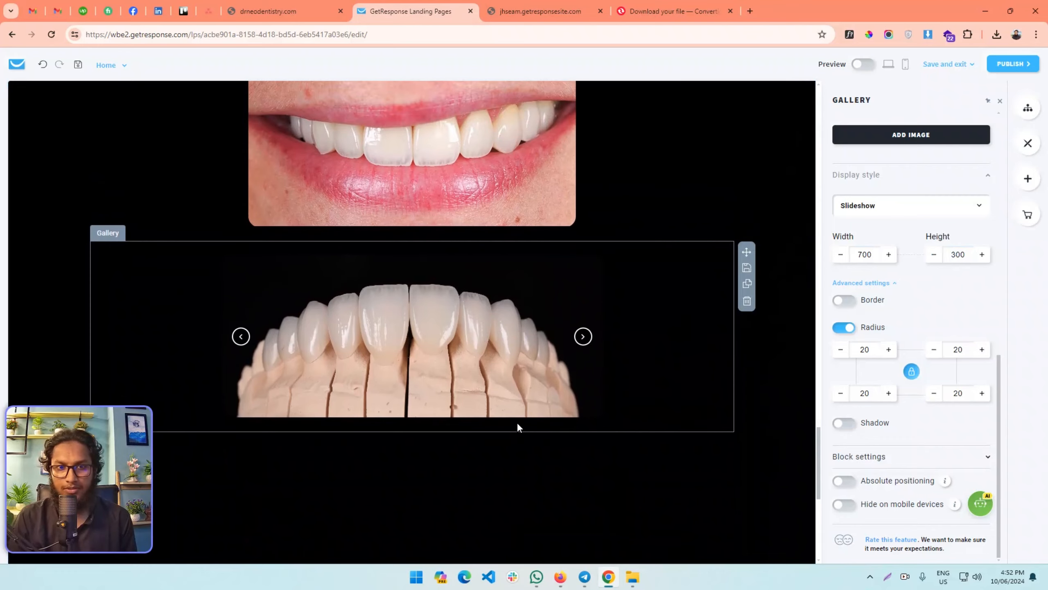
{"action": "left_click", "coordinate": [972, 64]}
{"action": "left_click", "coordinate": [958, 86]}
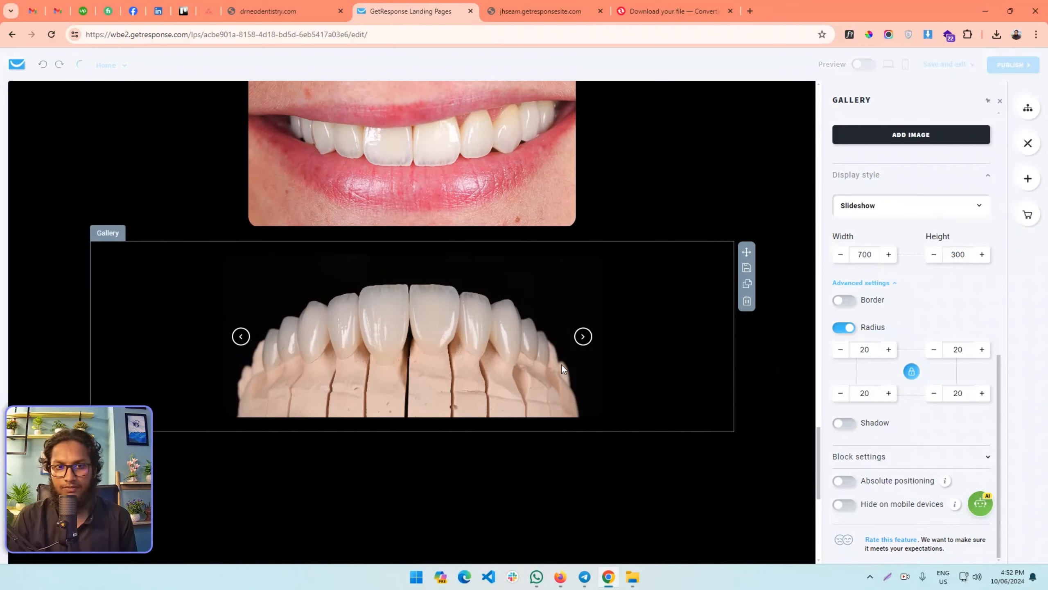
- Copy the heading "Our comprehensive approach to Smile Makeovers Includes" from the reference site drneodentistry.com
{"action": "scroll", "coordinate": [562, 364], "scroll_direction": "down", "scroll_amount": 3}
{"action": "key", "text": "ctrl+shift+Tab"}
{"action": "scroll", "coordinate": [477, 270], "scroll_direction": "down", "scroll_amount": 12}
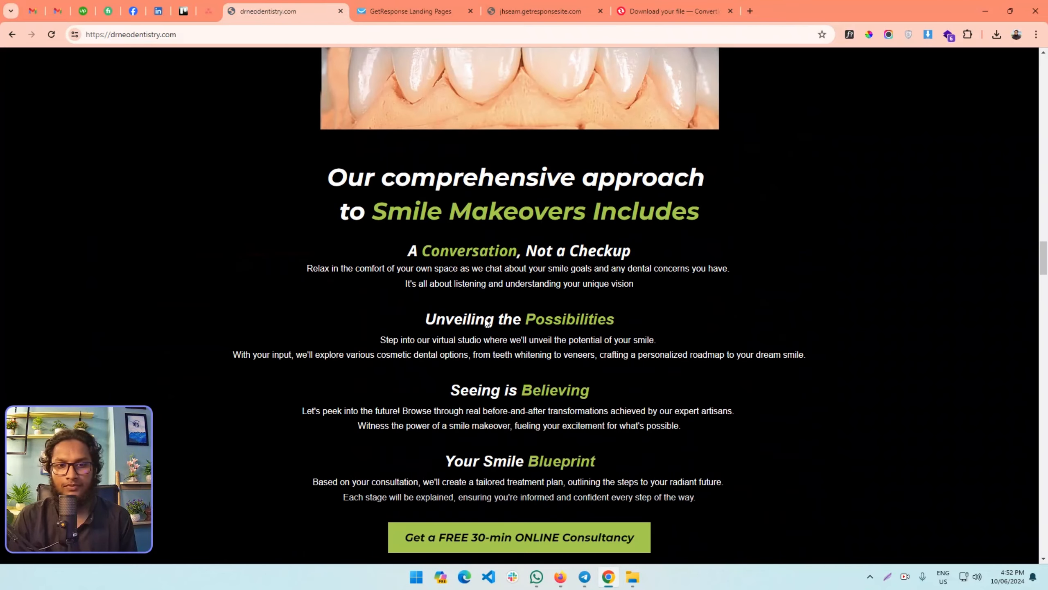
{"action": "scroll", "coordinate": [475, 288], "scroll_direction": "up", "scroll_amount": 6}
{"action": "left_click_drag", "start_coordinate": [330, 176], "coordinate": [700, 219]}
{"action": "right_click", "coordinate": [592, 199]}
{"action": "left_click", "coordinate": [648, 211]}
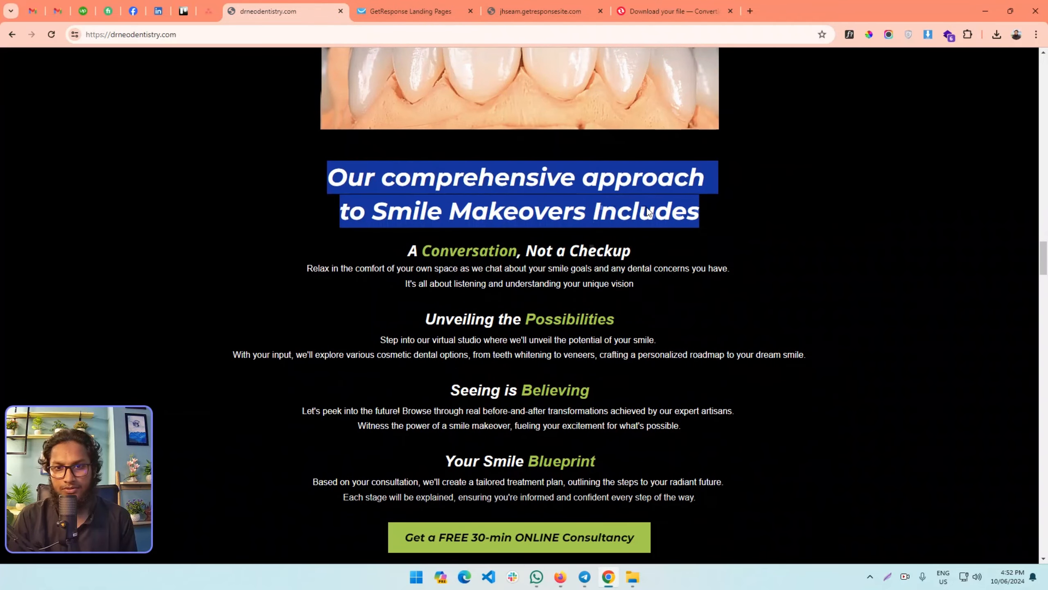
- In the GetResponse editor, duplicate the heading "Your Smile, Your Oral Health Is Our Commitment" and move the copy below the dental model gallery
{"action": "left_click", "coordinate": [424, 5]}
{"action": "scroll", "coordinate": [674, 292], "scroll_direction": "up", "scroll_amount": 15}
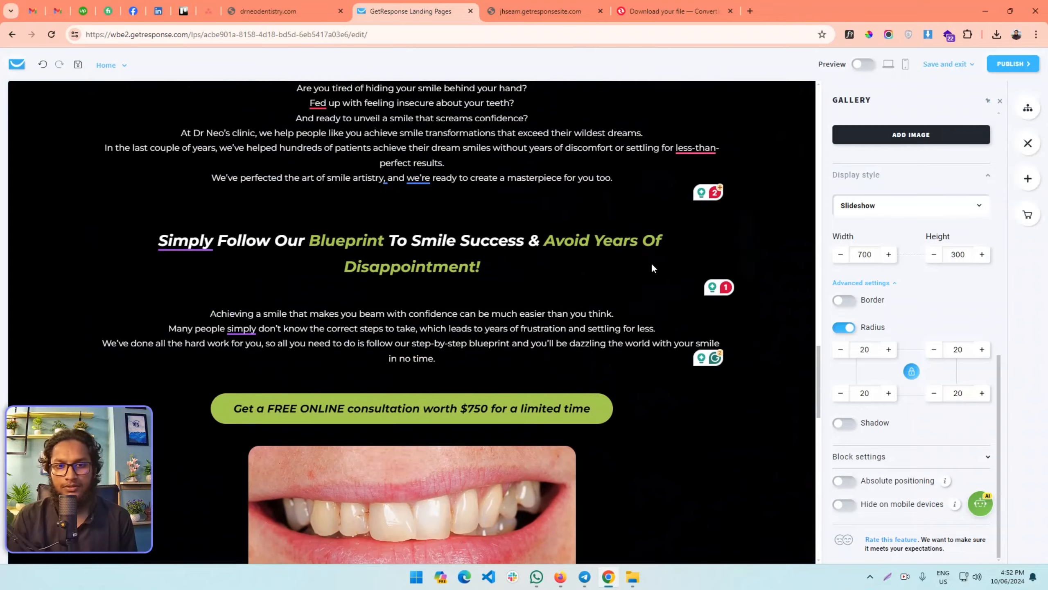
{"action": "left_click", "coordinate": [747, 271]}
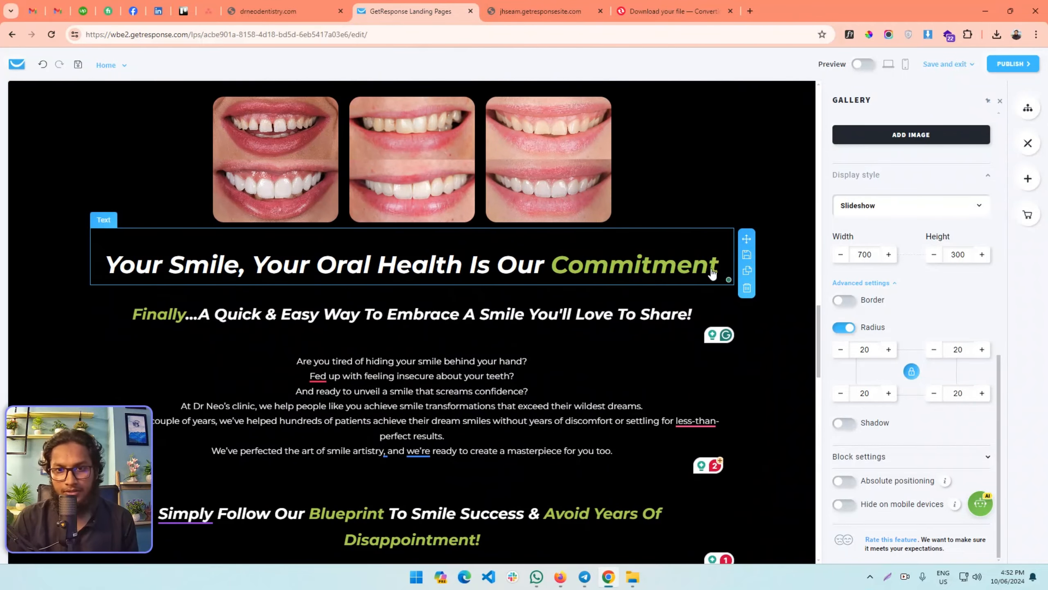
{"action": "scroll", "coordinate": [640, 279], "scroll_direction": "down", "scroll_amount": 2}
{"action": "left_click_drag", "start_coordinate": [744, 195], "coordinate": [731, 213]}
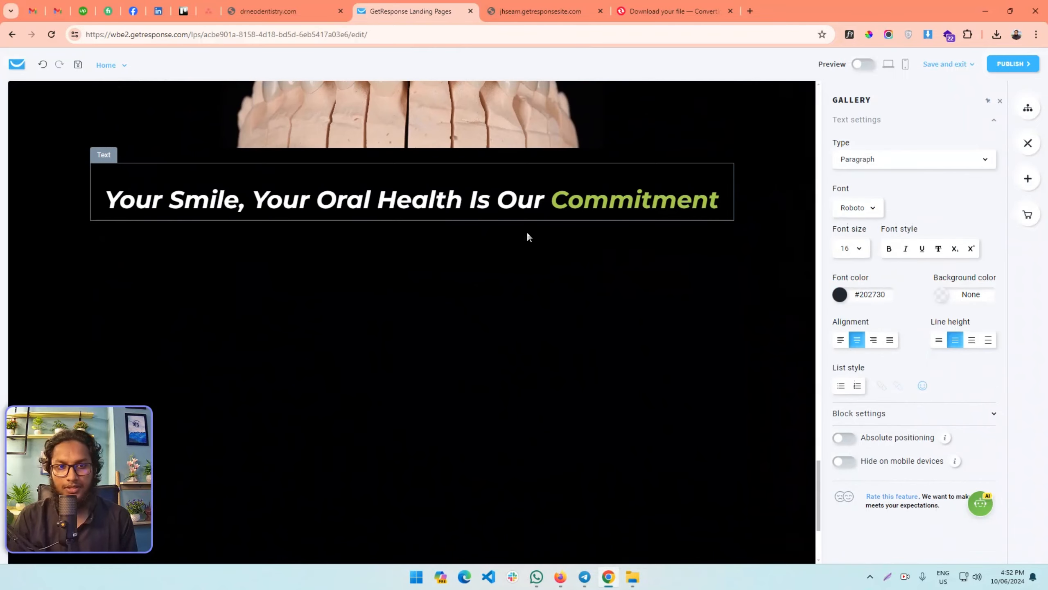
- Replace the duplicated heading's text with the copied "Our comprehensive approach to Smile Makeovers Includes"
{"action": "key", "text": "ctrl+a"}
{"action": "key", "text": "BackSpace"}
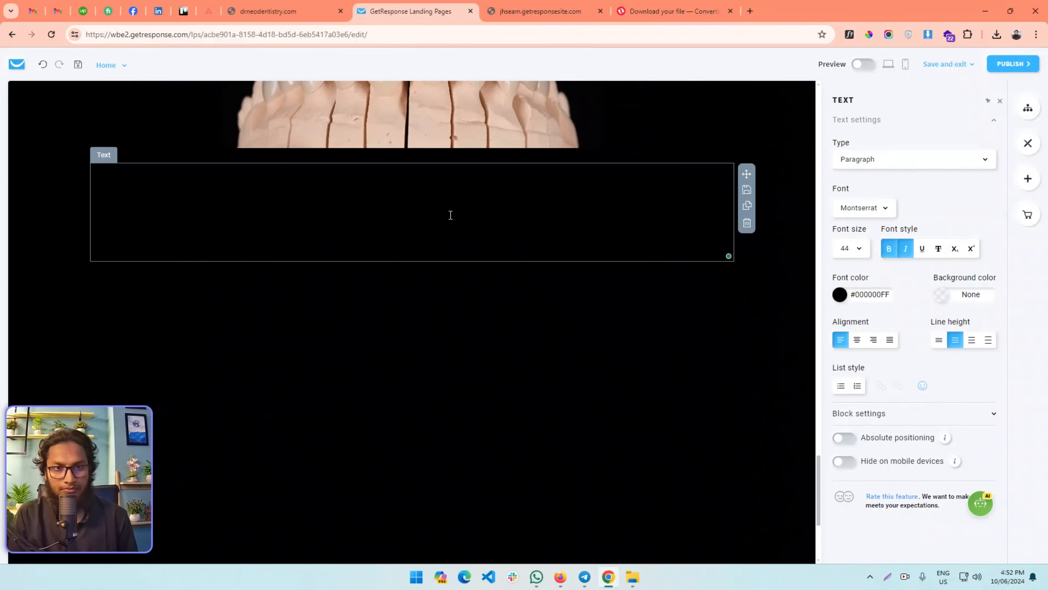
{"action": "key", "text": "ctrl+v"}
- Color the new "Our comprehensive approach" heading white (#FFFFFF) and center both of its lines
{"action": "left_click", "coordinate": [839, 294]}
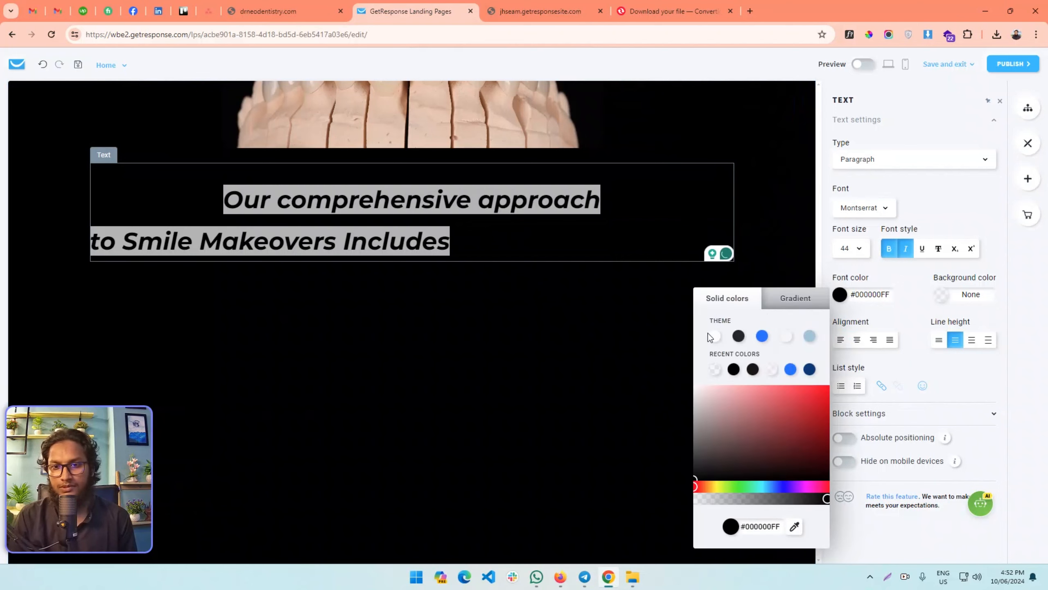
{"action": "left_click", "coordinate": [715, 336]}
{"action": "left_click", "coordinate": [487, 237]}
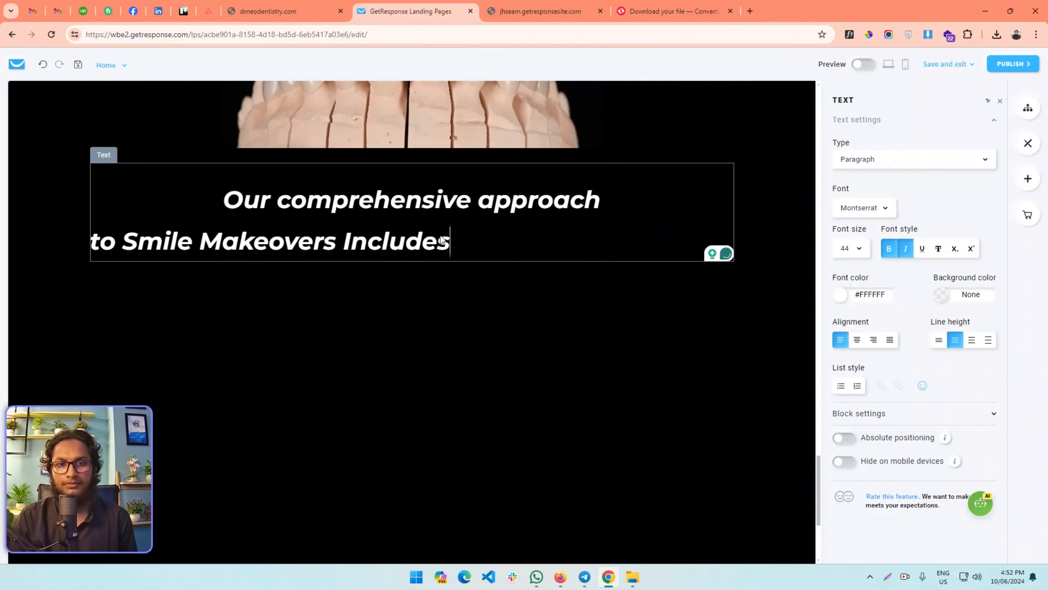
{"action": "left_click", "coordinate": [436, 285]}
{"action": "left_click", "coordinate": [426, 236]}
{"action": "key", "text": "ctrl+a"}
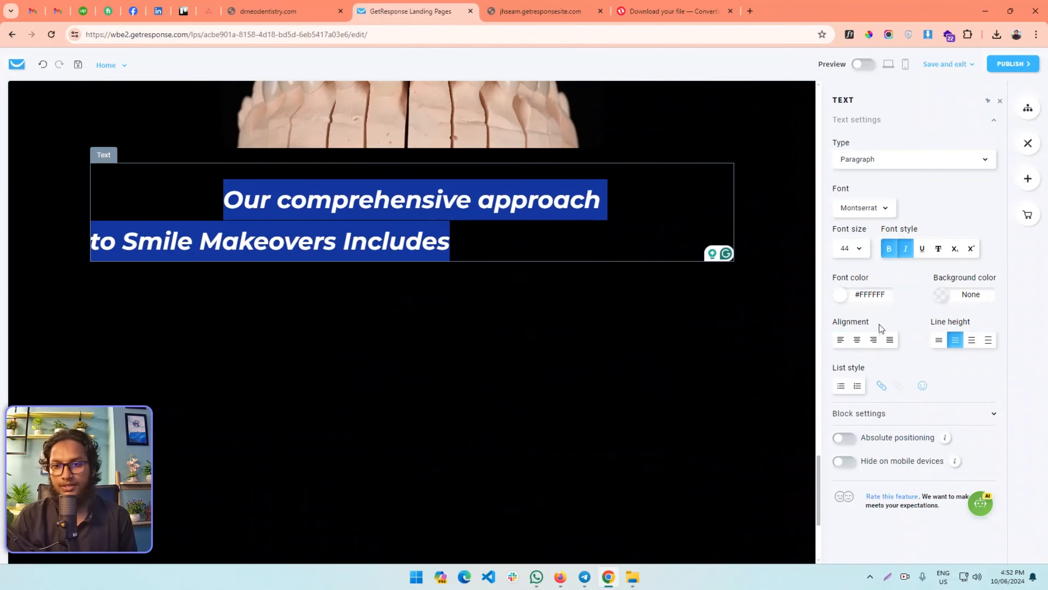
{"action": "left_click", "coordinate": [852, 339]}
- Color the words "Smile Makeovers Includes" with the reference heading's green, #a3cc42, reading the color with WhatFont on drneodentistry.com
{"action": "left_click", "coordinate": [308, 6]}
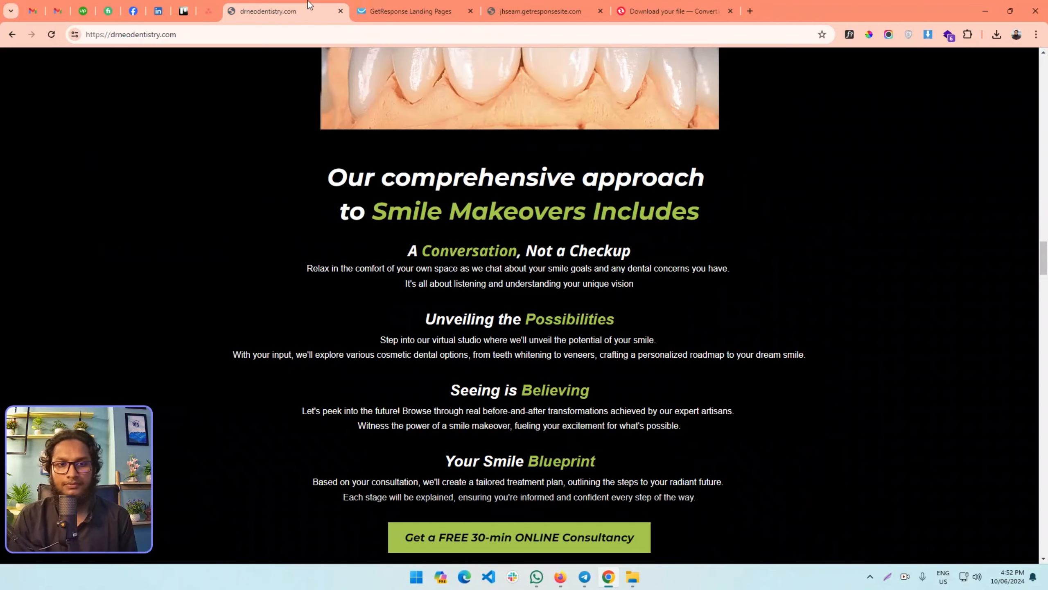
{"action": "left_click", "coordinate": [411, 11]}
{"action": "left_click_drag", "start_coordinate": [265, 242], "coordinate": [593, 243]}
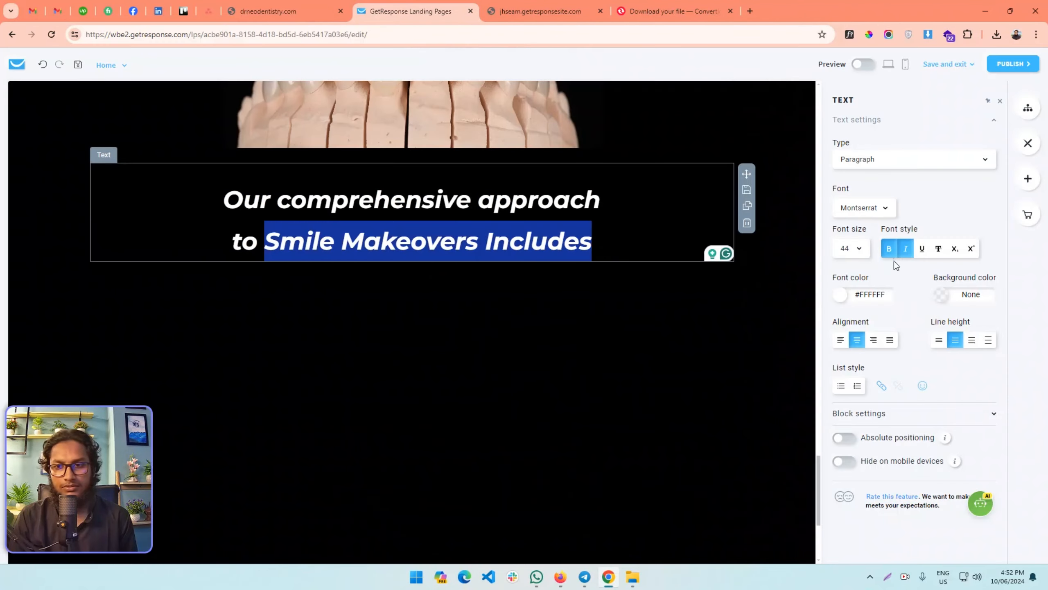
{"action": "left_click", "coordinate": [870, 294]}
{"action": "left_click", "coordinate": [285, 11]}
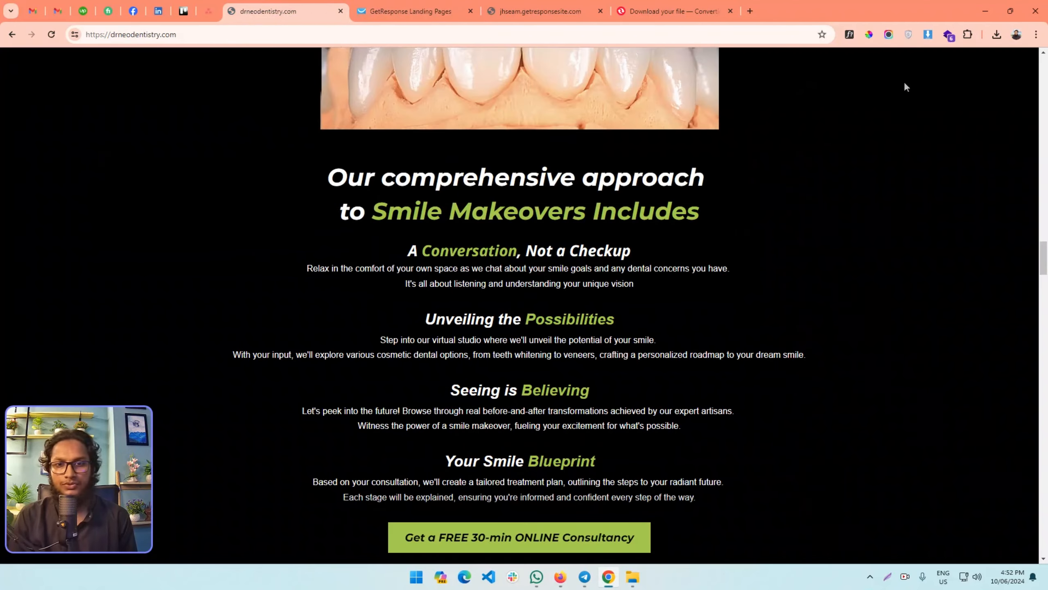
{"action": "left_click", "coordinate": [849, 34]}
{"action": "left_click", "coordinate": [567, 213]}
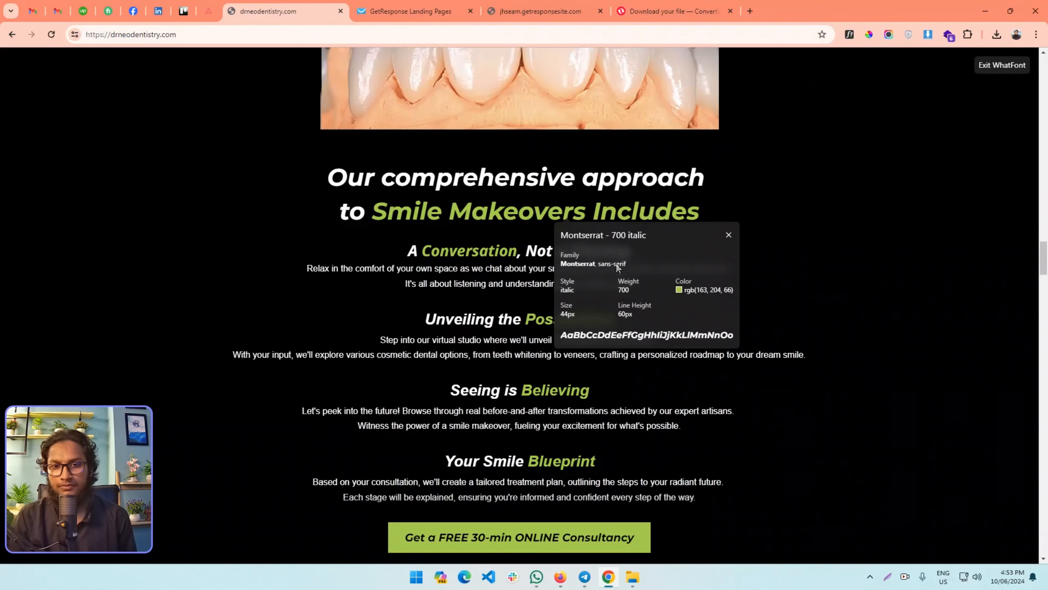
{"action": "double_click", "coordinate": [701, 290]}
{"action": "double_click", "coordinate": [697, 307]}
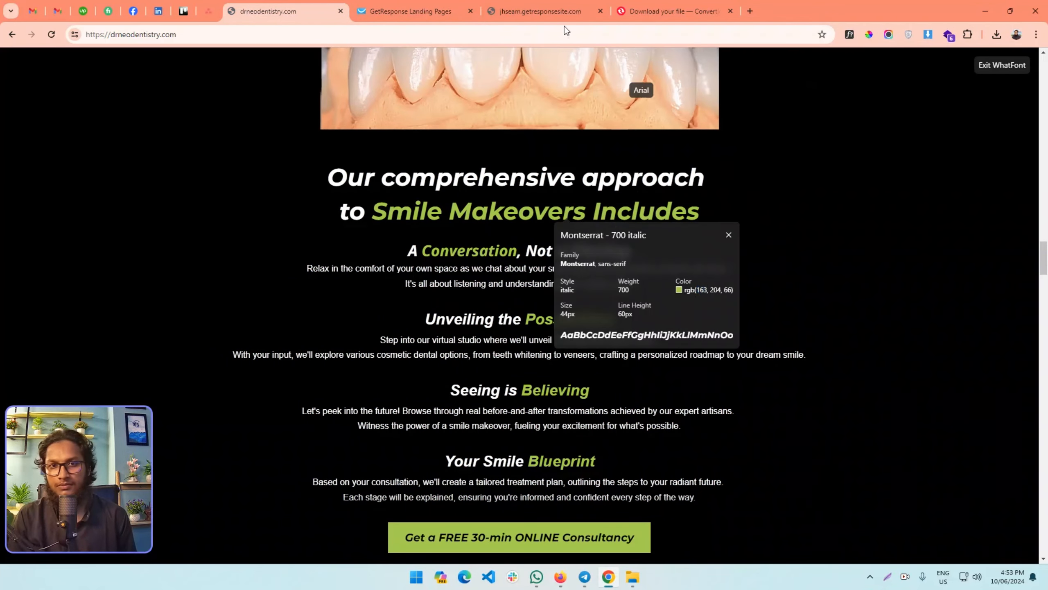
{"action": "key", "text": "ctrl+Tab"}
{"action": "type", "text": "#a3cc42"}
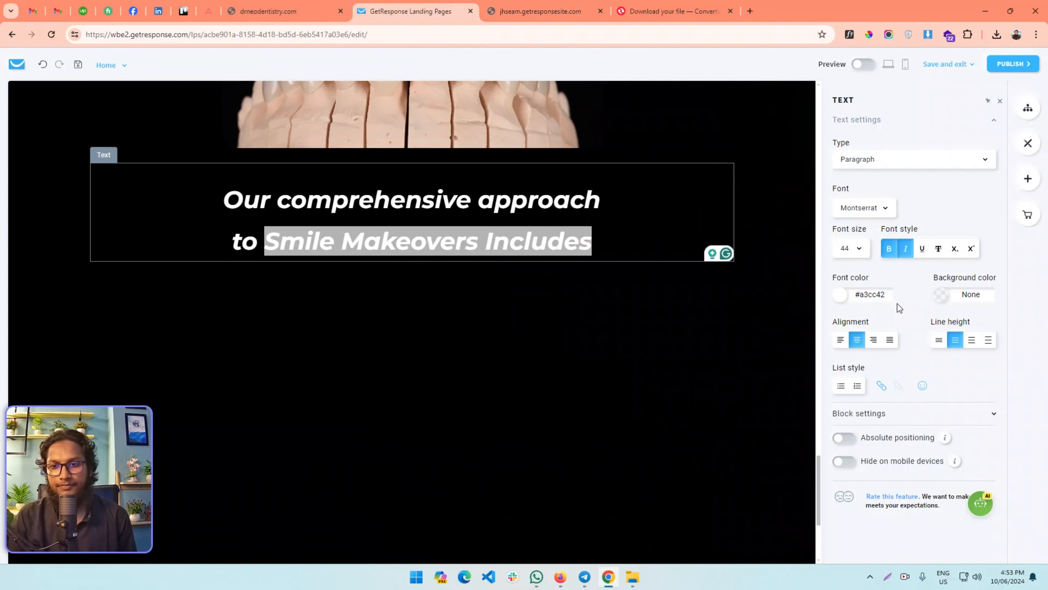
{"action": "left_click", "coordinate": [532, 303]}
{"action": "key", "text": "ctrl+shift+Tab"}
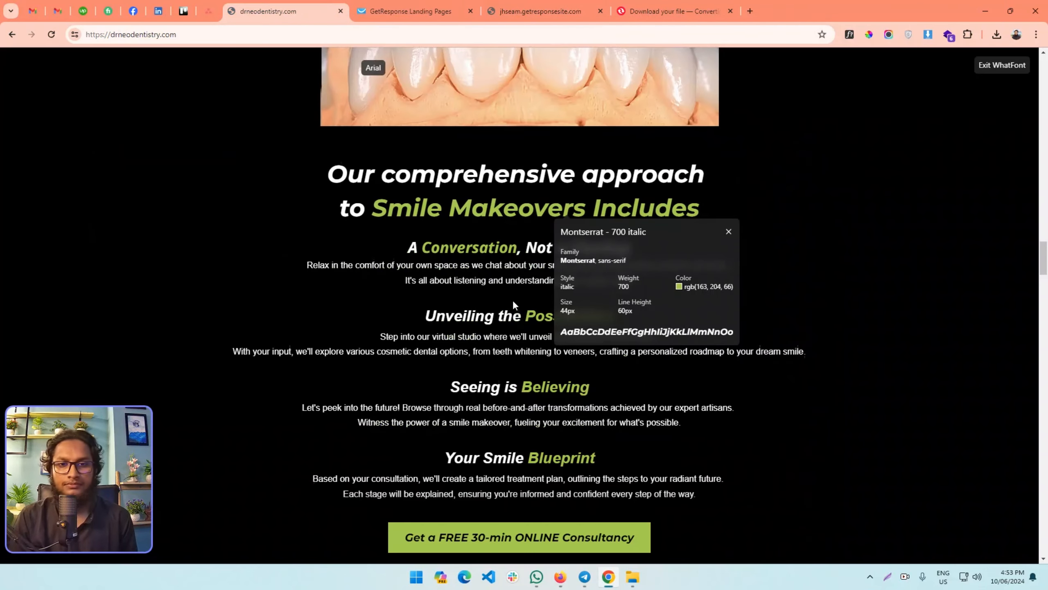
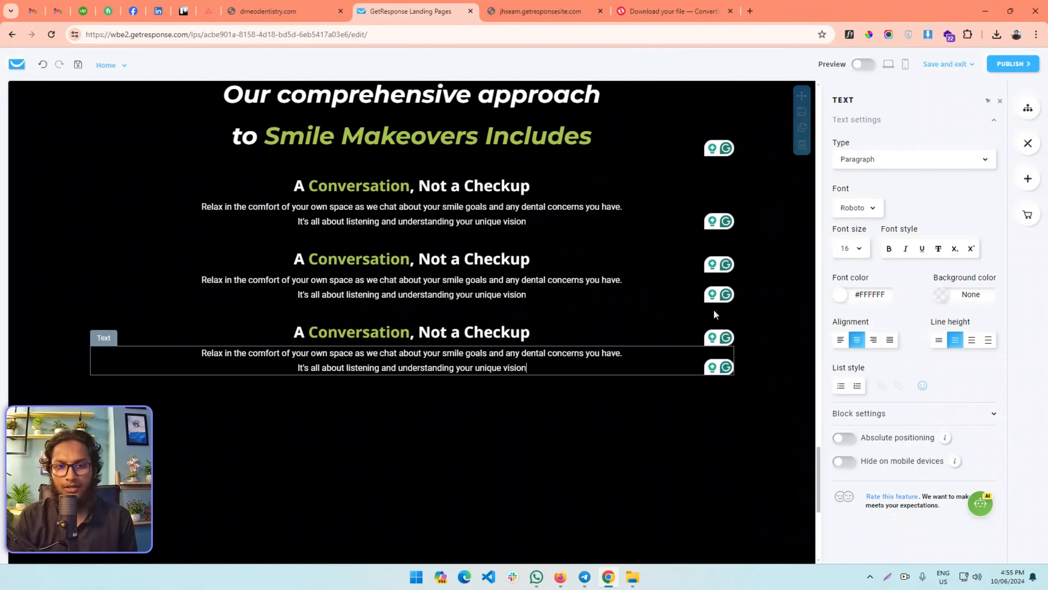
- Add an image block below the last "A Conversation, Not a Checkup" paragraph and upload the clinic photo collage PNG from Downloads
{"action": "left_click", "coordinate": [1032, 177]}
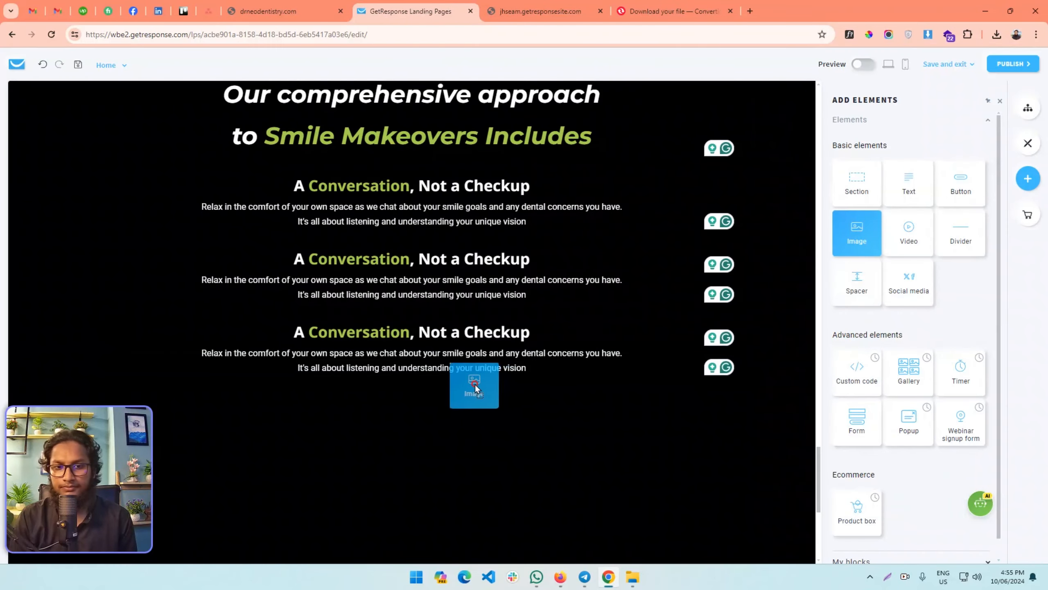
{"action": "left_click_drag", "start_coordinate": [476, 388], "coordinate": [465, 379]}
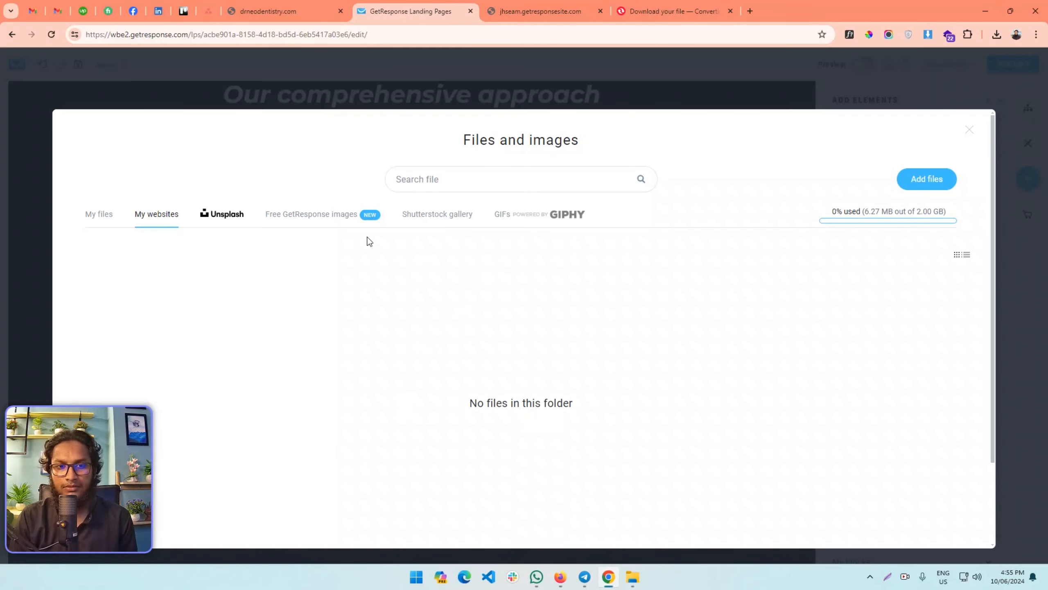
{"action": "left_click", "coordinate": [933, 188]}
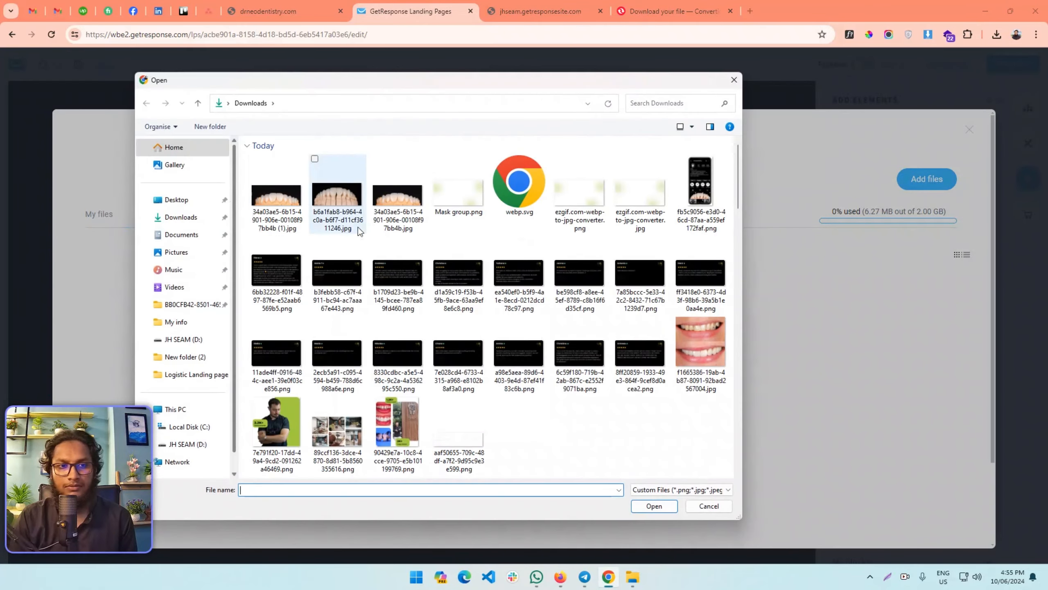
{"action": "double_click", "coordinate": [336, 430]}
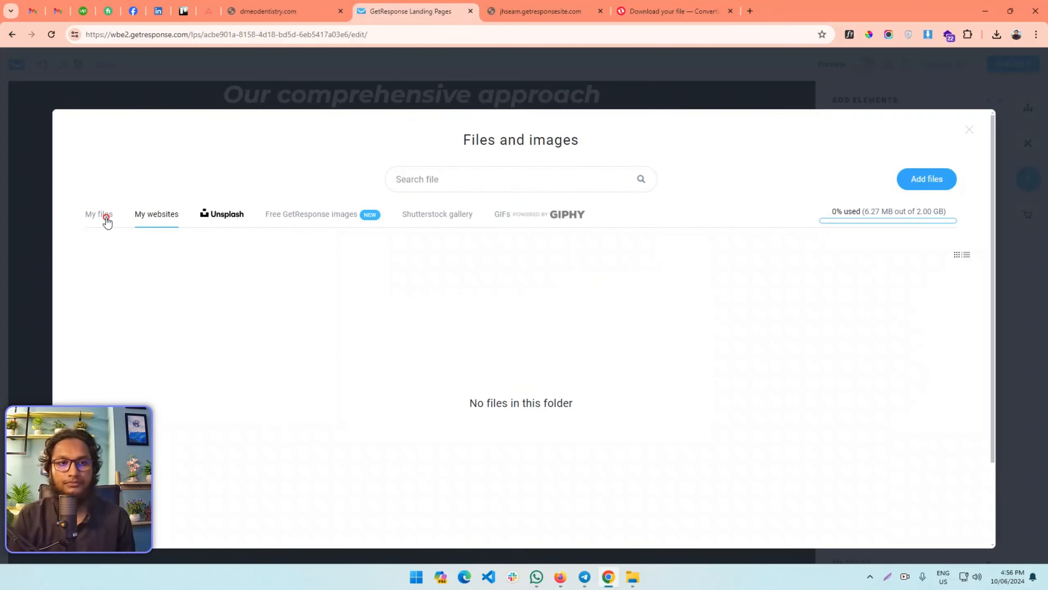
- Place the uploaded clinic photo collage from My files into the new image block
{"action": "left_click", "coordinate": [106, 216]}
{"action": "scroll", "coordinate": [461, 383], "scroll_direction": "down", "scroll_amount": 1}
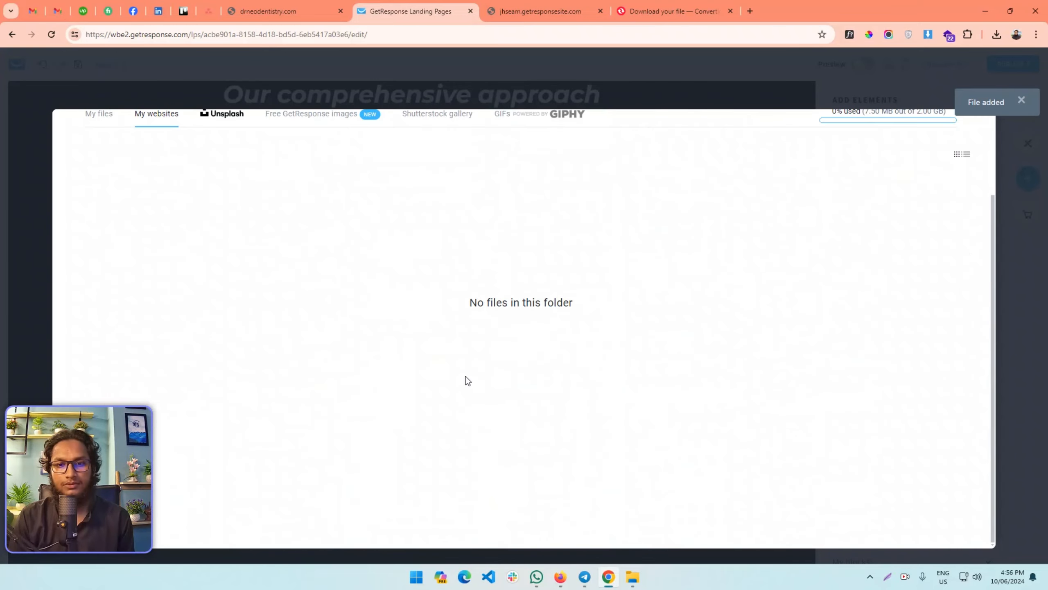
{"action": "scroll", "coordinate": [567, 396], "scroll_direction": "down", "scroll_amount": 7}
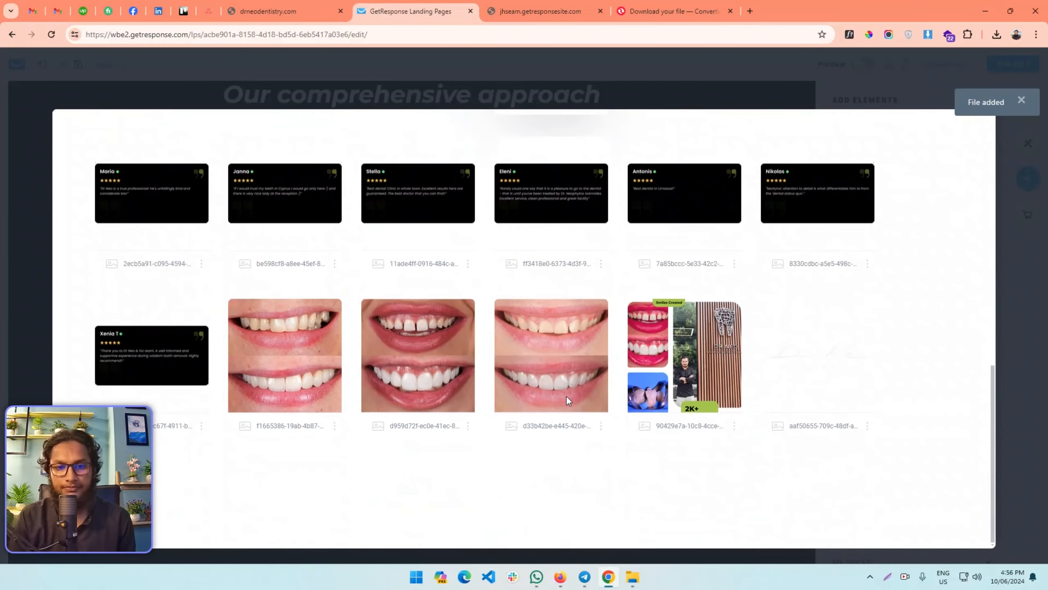
{"action": "scroll", "coordinate": [567, 397], "scroll_direction": "up", "scroll_amount": 4}
{"action": "left_click", "coordinate": [566, 399]}
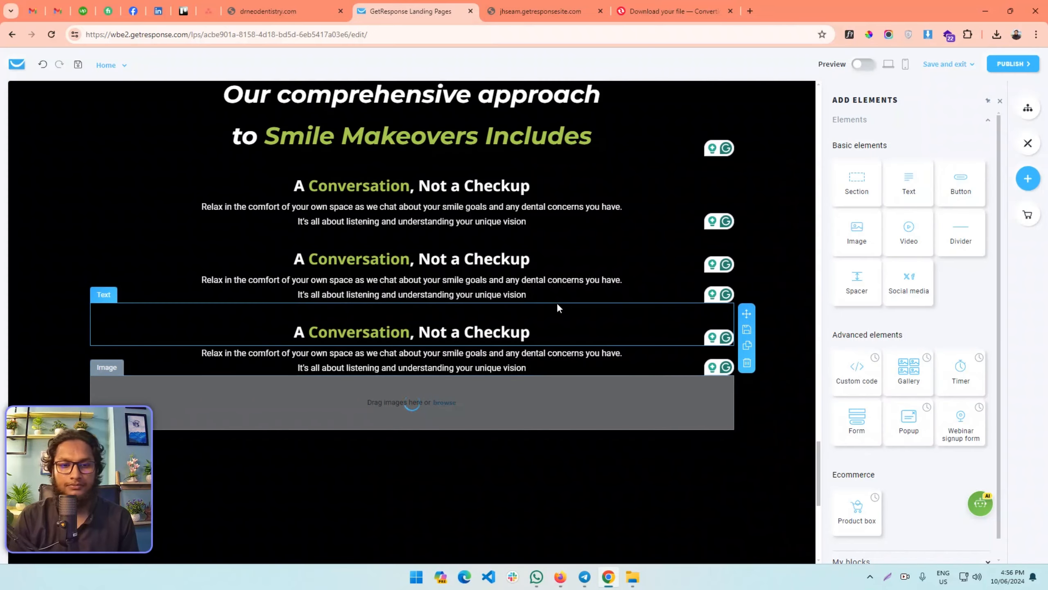
{"action": "scroll", "coordinate": [543, 295], "scroll_direction": "down", "scroll_amount": 5}
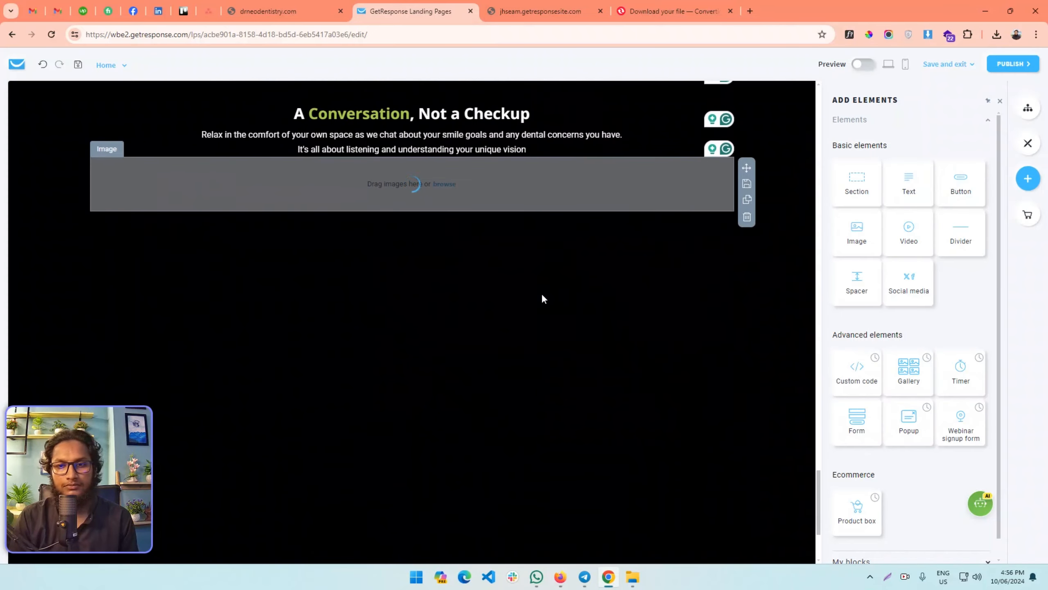
- Switch to drneodentistry.com and review the sections that follow the clinic photos, down to the Instagram part
{"action": "left_click", "coordinate": [308, 4]}
{"action": "scroll", "coordinate": [529, 336], "scroll_direction": "down", "scroll_amount": 20}
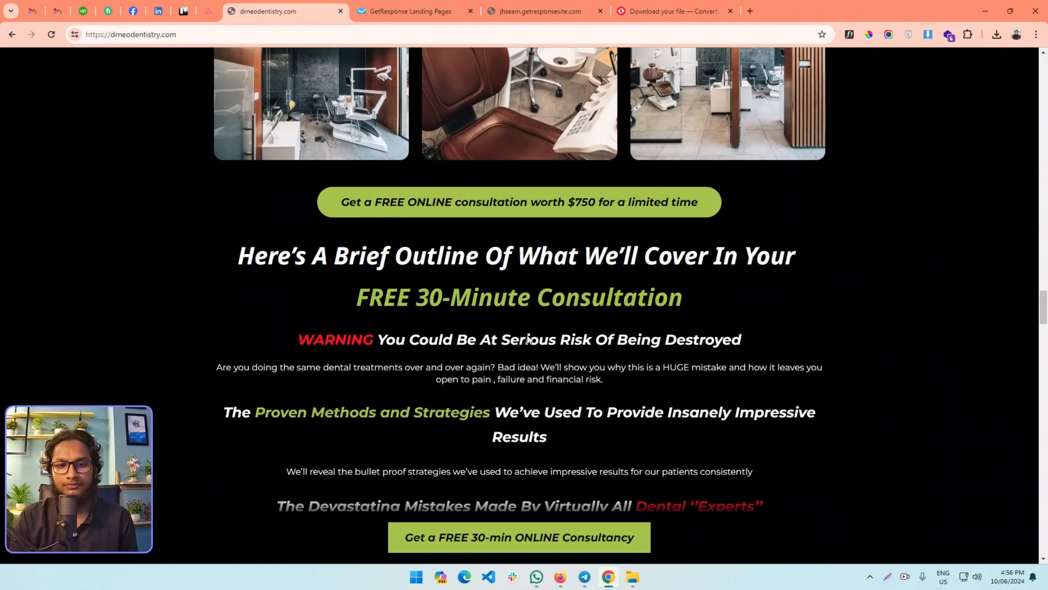
{"action": "scroll", "coordinate": [506, 295], "scroll_direction": "down", "scroll_amount": 20}
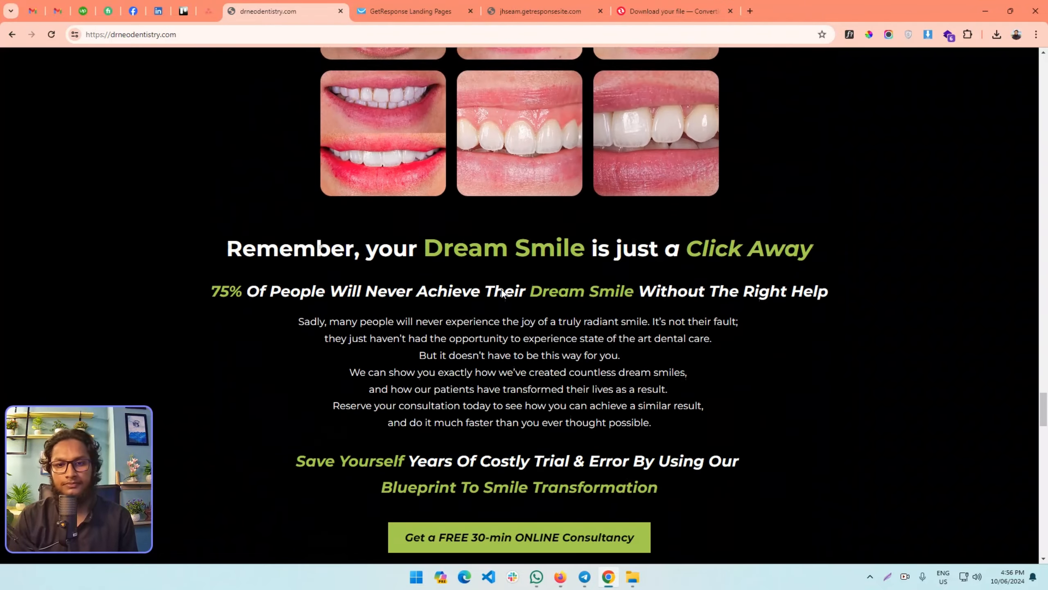
{"action": "scroll", "coordinate": [499, 312], "scroll_direction": "down", "scroll_amount": 14}
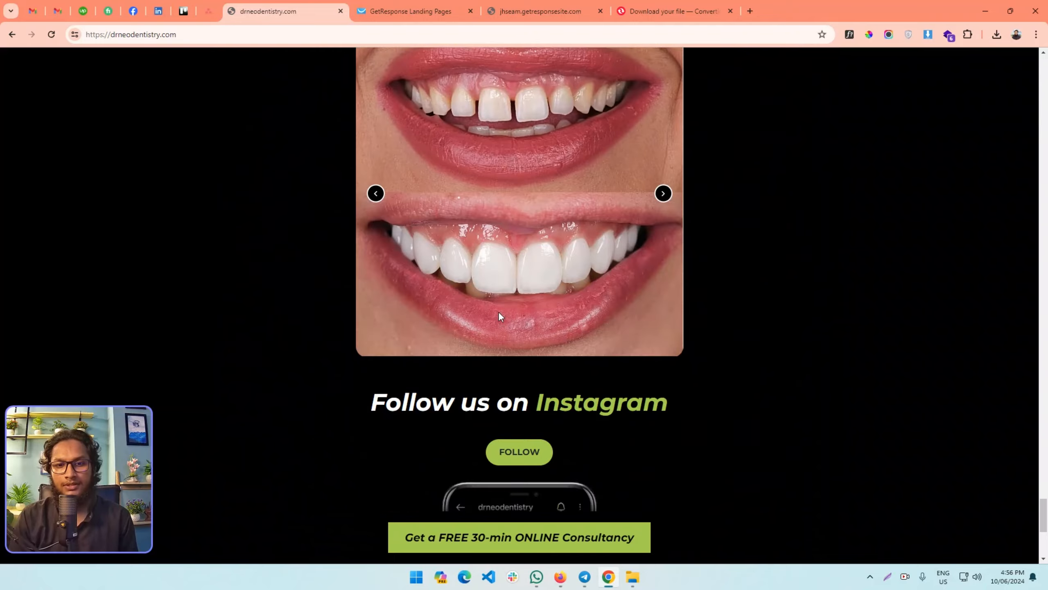
{"action": "scroll", "coordinate": [499, 312], "scroll_direction": "up", "scroll_amount": 7}
{"action": "left_click_drag", "start_coordinate": [1045, 510], "coordinate": [1027, 306]}
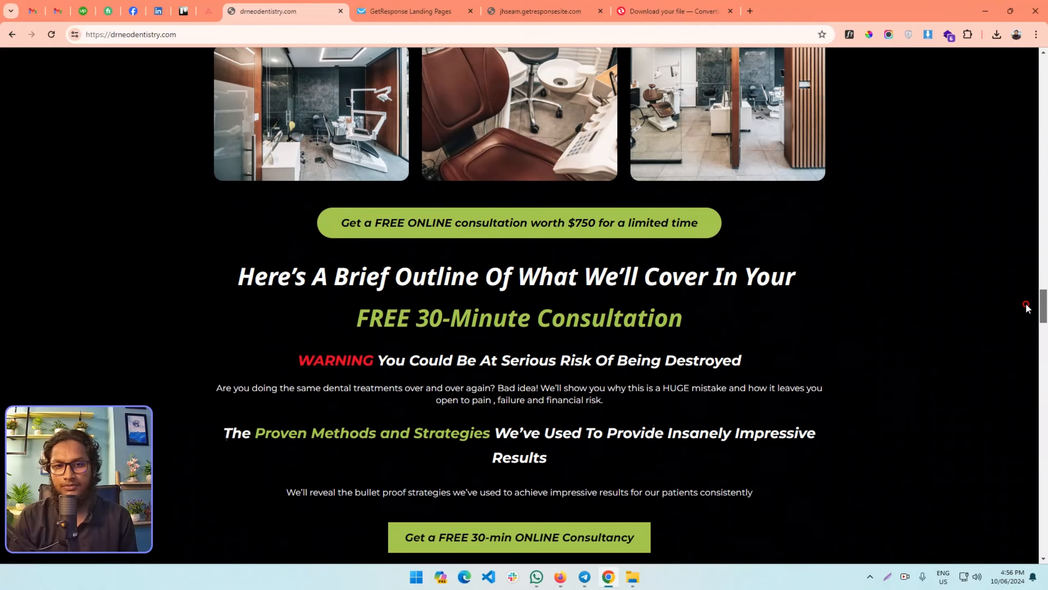
- Return to the GetResponse editor and check the new image block and the page built so far
{"action": "left_click", "coordinate": [403, 2]}
{"action": "left_click", "coordinate": [495, 314]}
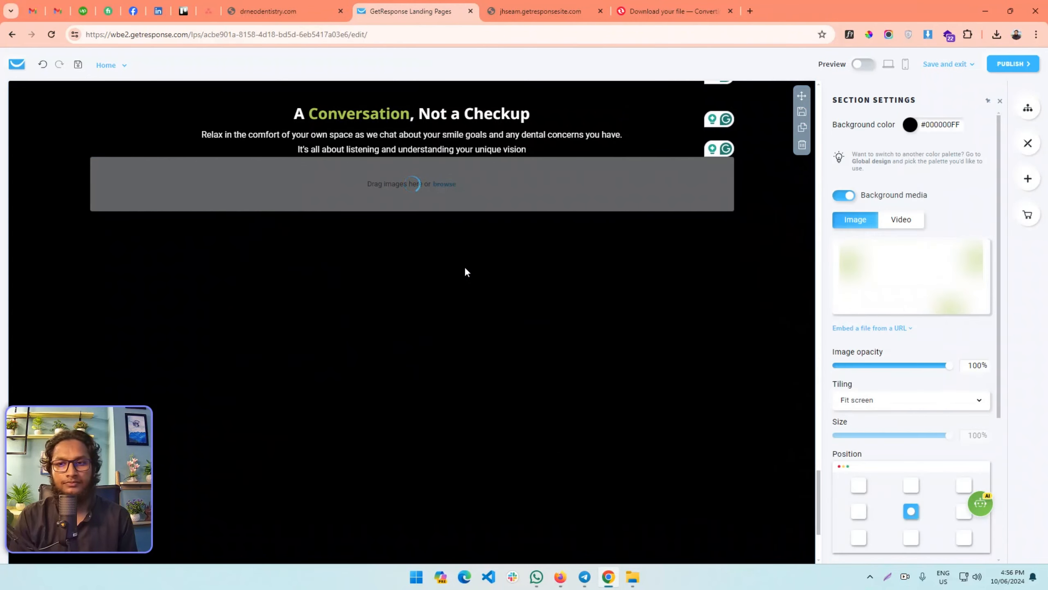
{"action": "left_click", "coordinate": [504, 183]}
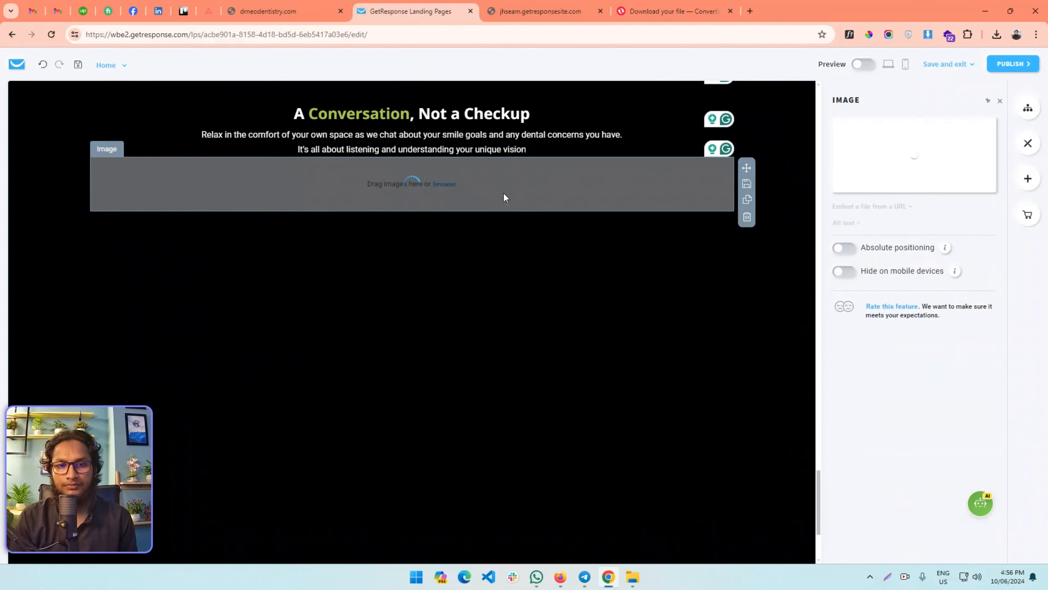
{"action": "scroll", "coordinate": [426, 355], "scroll_direction": "down", "scroll_amount": 3}
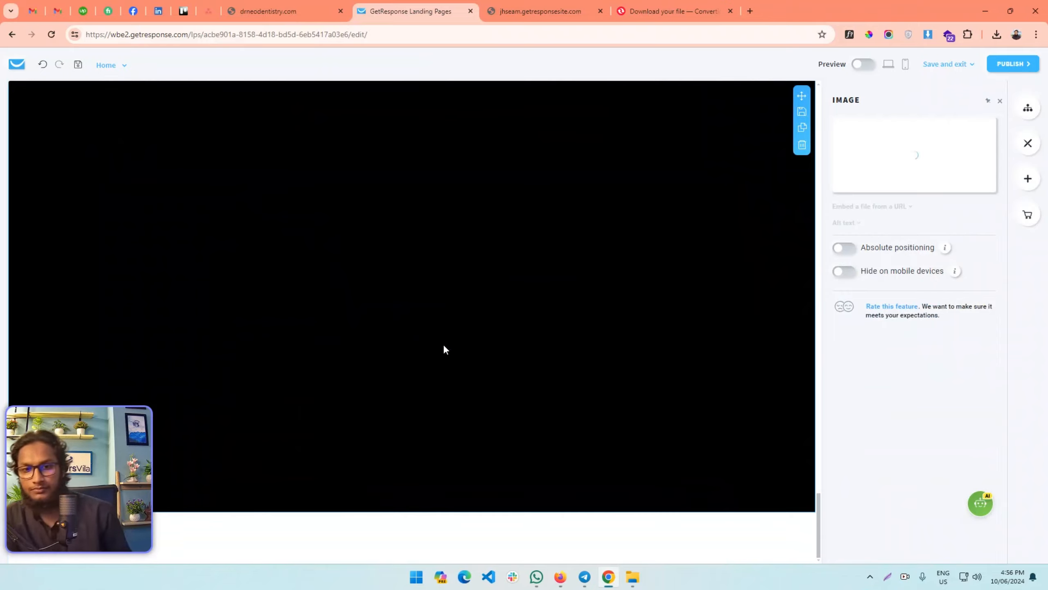
{"action": "scroll", "coordinate": [443, 346], "scroll_direction": "up", "scroll_amount": 20}
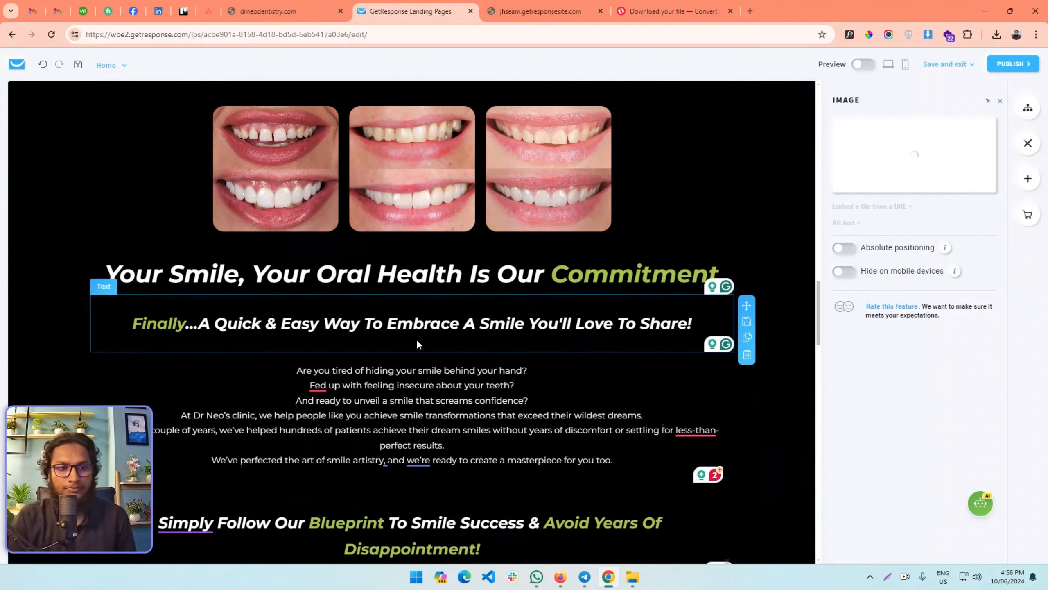
{"action": "scroll", "coordinate": [404, 338], "scroll_direction": "up", "scroll_amount": 18}
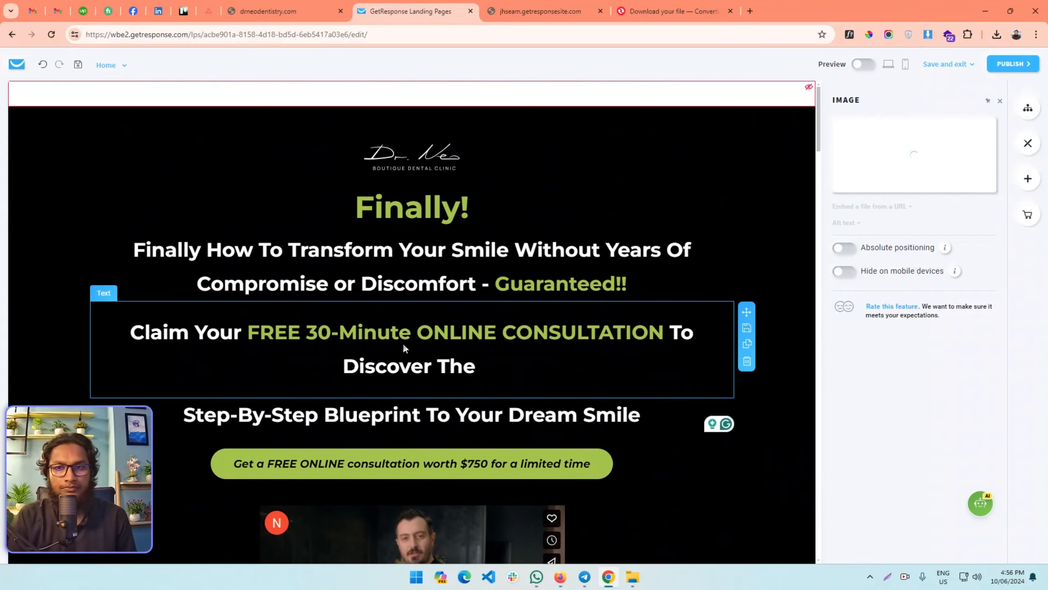
{"action": "scroll", "coordinate": [403, 342], "scroll_direction": "down", "scroll_amount": 17}
{"action": "scroll", "coordinate": [371, 355], "scroll_direction": "down", "scroll_amount": 20}
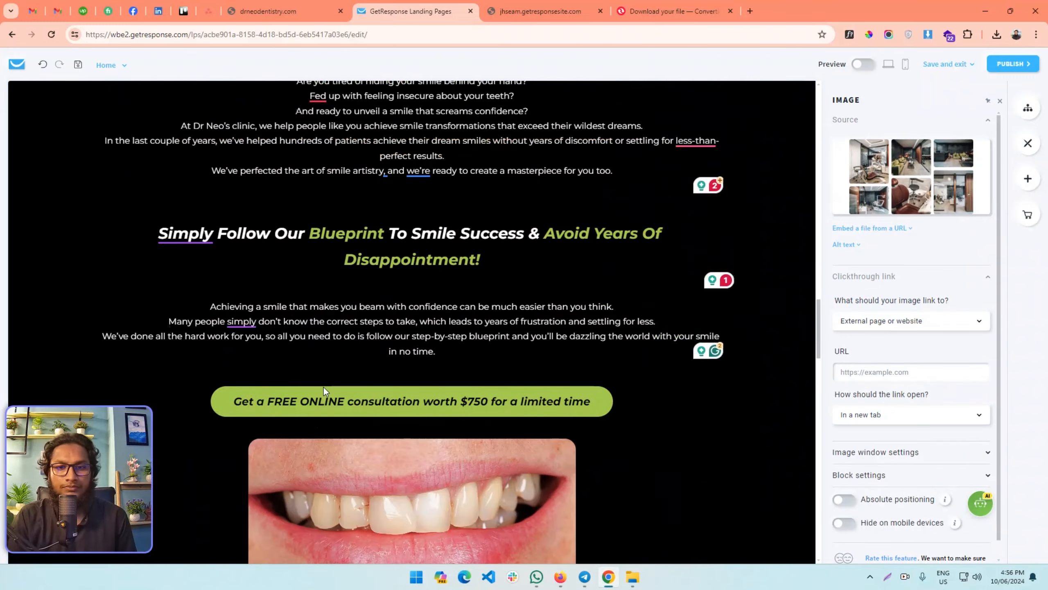
{"action": "scroll", "coordinate": [323, 397], "scroll_direction": "down", "scroll_amount": 15}
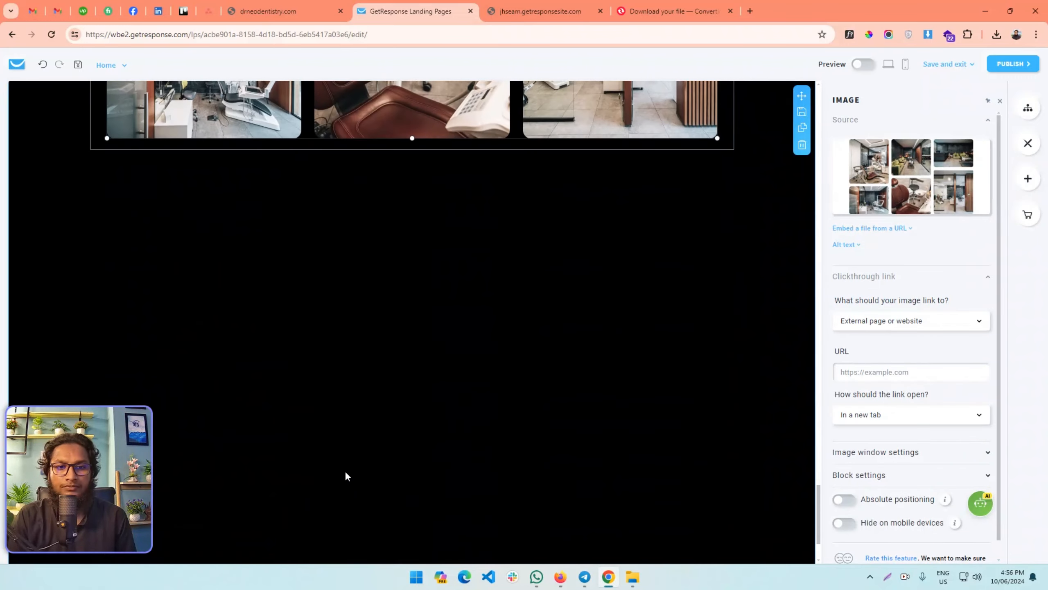
- Shorten the black section so only a small empty strip remains below the clinic photo collage
{"action": "left_click", "coordinate": [369, 492]}
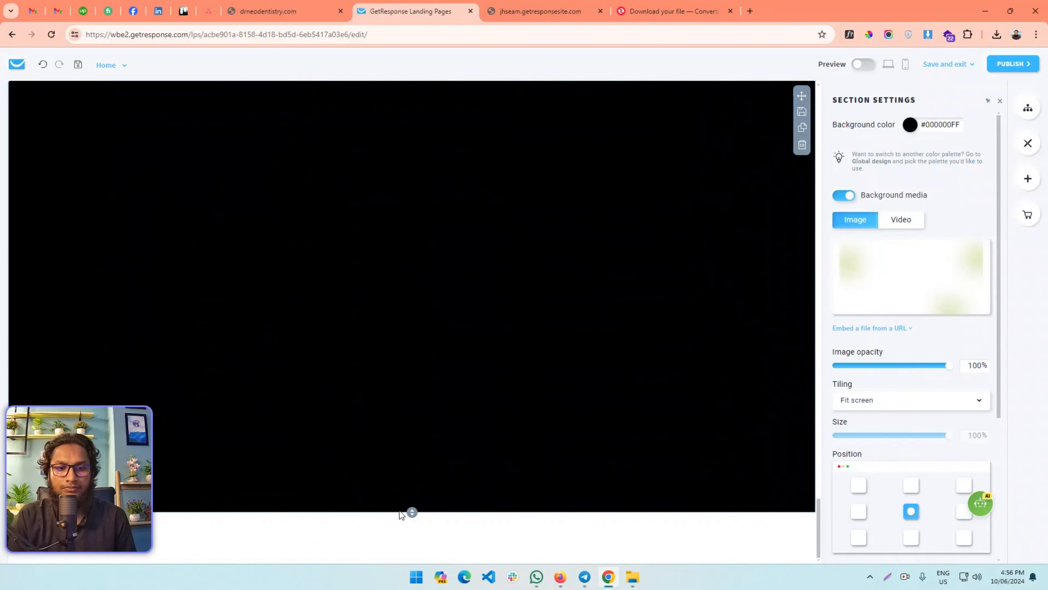
{"action": "left_click_drag", "start_coordinate": [441, 276], "coordinate": [456, 217]}
{"action": "scroll", "coordinate": [442, 343], "scroll_direction": "up", "scroll_amount": 3}
{"action": "scroll", "coordinate": [442, 342], "scroll_direction": "down", "scroll_amount": 4}
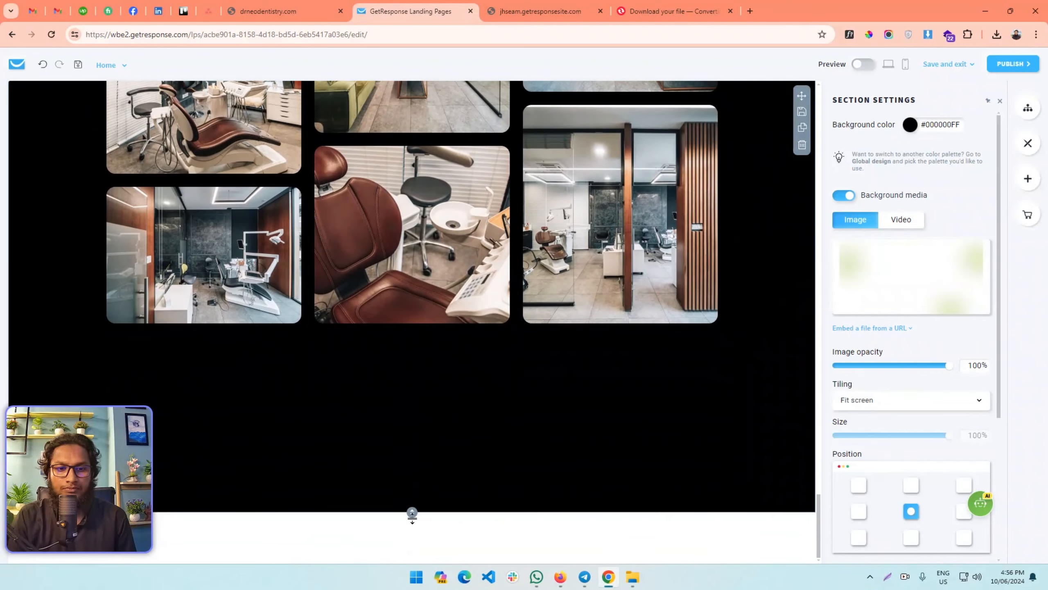
{"action": "left_click_drag", "start_coordinate": [411, 510], "coordinate": [434, 391]}
{"action": "scroll", "coordinate": [434, 409], "scroll_direction": "up", "scroll_amount": 10}
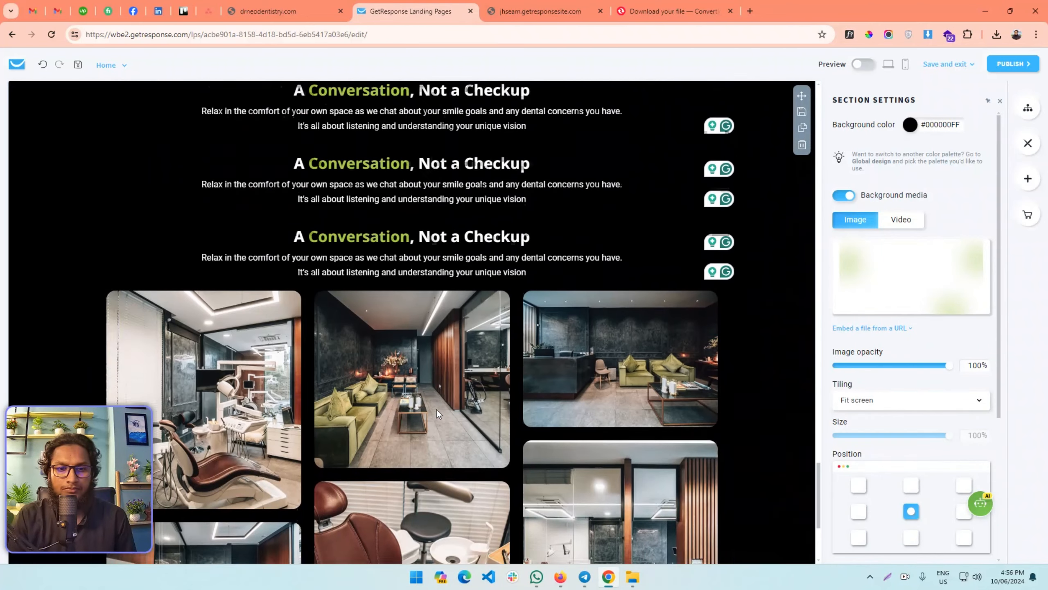
{"action": "scroll", "coordinate": [428, 421], "scroll_direction": "down", "scroll_amount": 7}
{"action": "scroll", "coordinate": [425, 420], "scroll_direction": "down", "scroll_amount": 3}
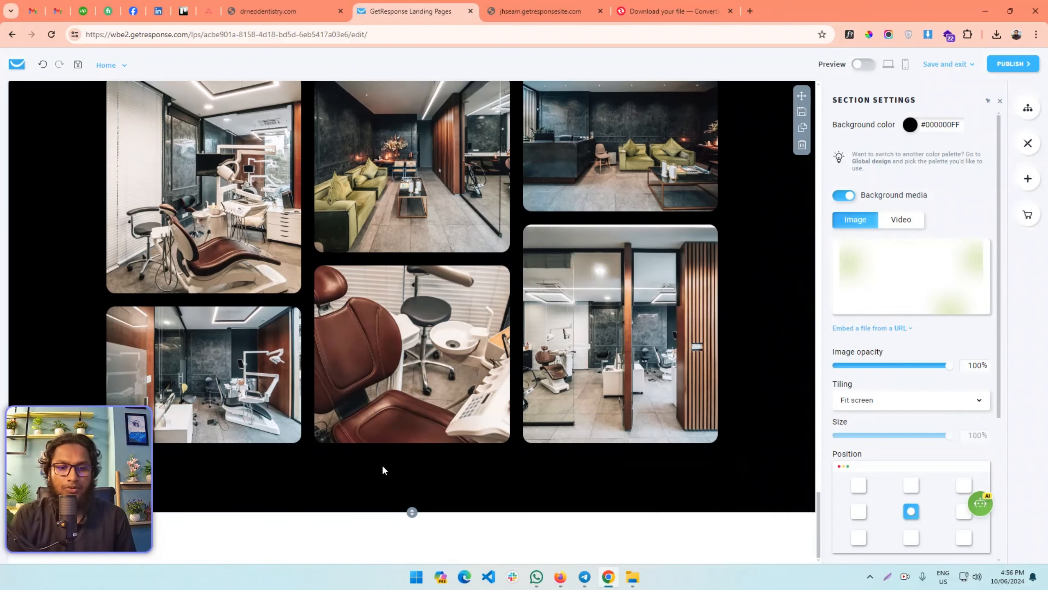
- Review the recreated page from the clinic photo collage up to the video and the "3 Easy Steps" heading
{"action": "scroll", "coordinate": [381, 464], "scroll_direction": "up", "scroll_amount": 6}
{"action": "scroll", "coordinate": [437, 219], "scroll_direction": "up", "scroll_amount": 6}
{"action": "scroll", "coordinate": [363, 341], "scroll_direction": "down", "scroll_amount": 10}
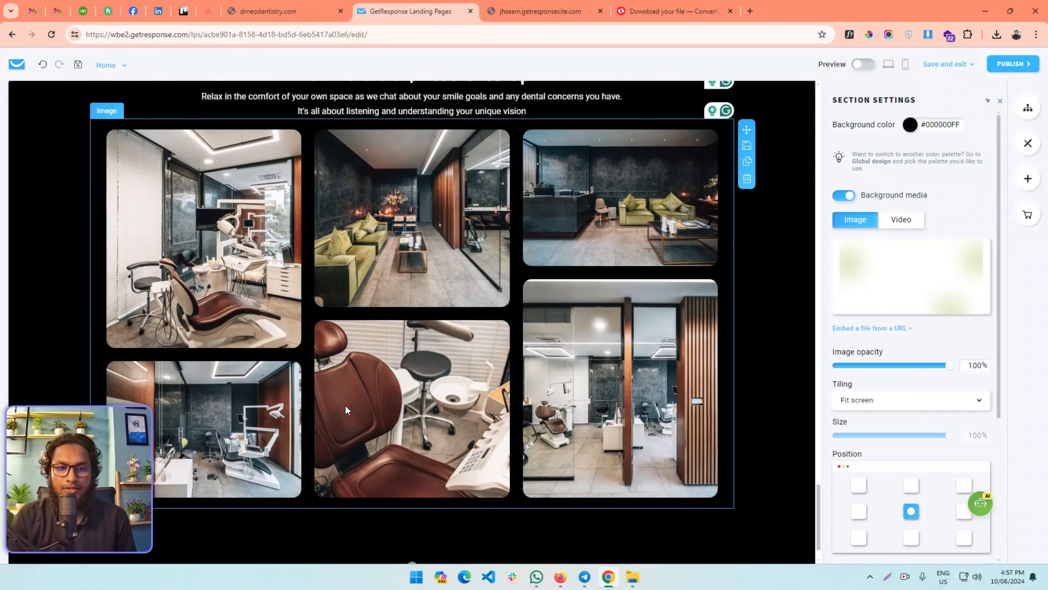
{"action": "scroll", "coordinate": [344, 404], "scroll_direction": "up", "scroll_amount": 14}
{"action": "scroll", "coordinate": [339, 420], "scroll_direction": "down", "scroll_amount": 6}
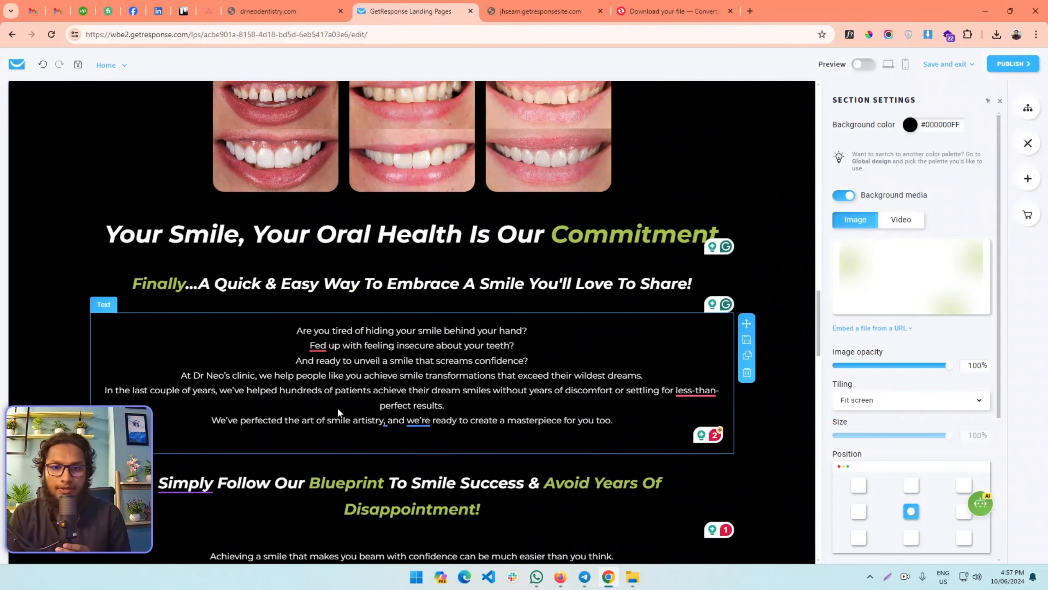
{"action": "scroll", "coordinate": [308, 386], "scroll_direction": "up", "scroll_amount": 8}
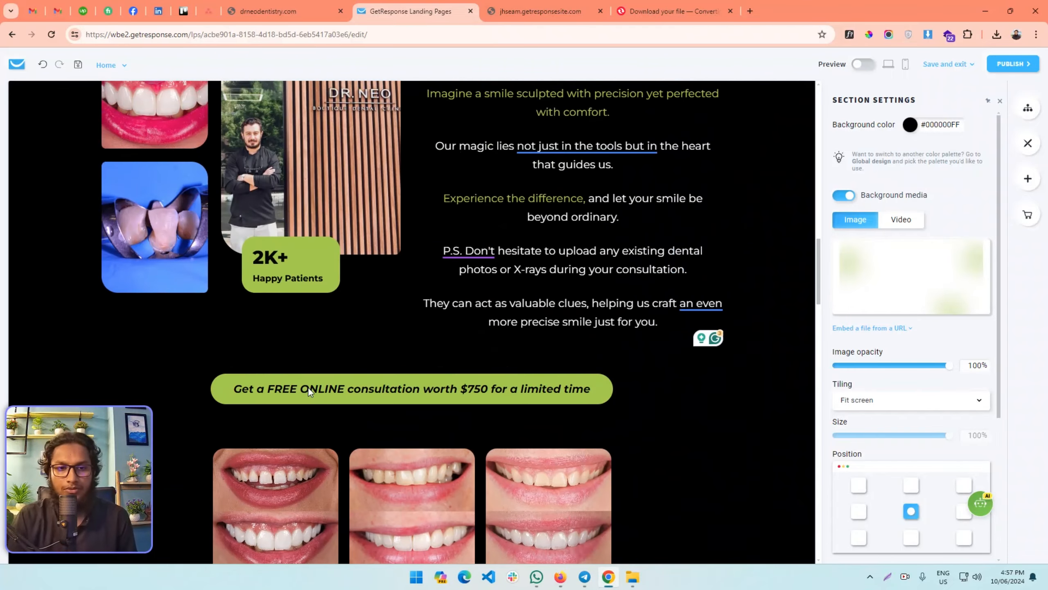
{"action": "scroll", "coordinate": [307, 390], "scroll_direction": "down", "scroll_amount": 10}
{"action": "scroll", "coordinate": [307, 390], "scroll_direction": "down", "scroll_amount": 10}
{"action": "scroll", "coordinate": [419, 479], "scroll_direction": "up", "scroll_amount": 20}
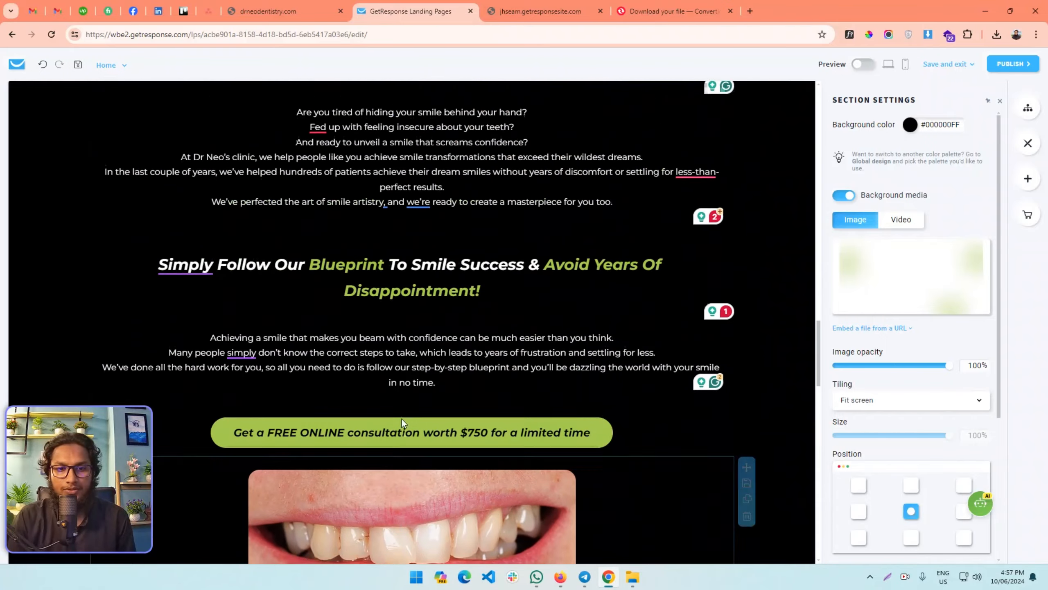
{"action": "scroll", "coordinate": [385, 279], "scroll_direction": "up", "scroll_amount": 6}
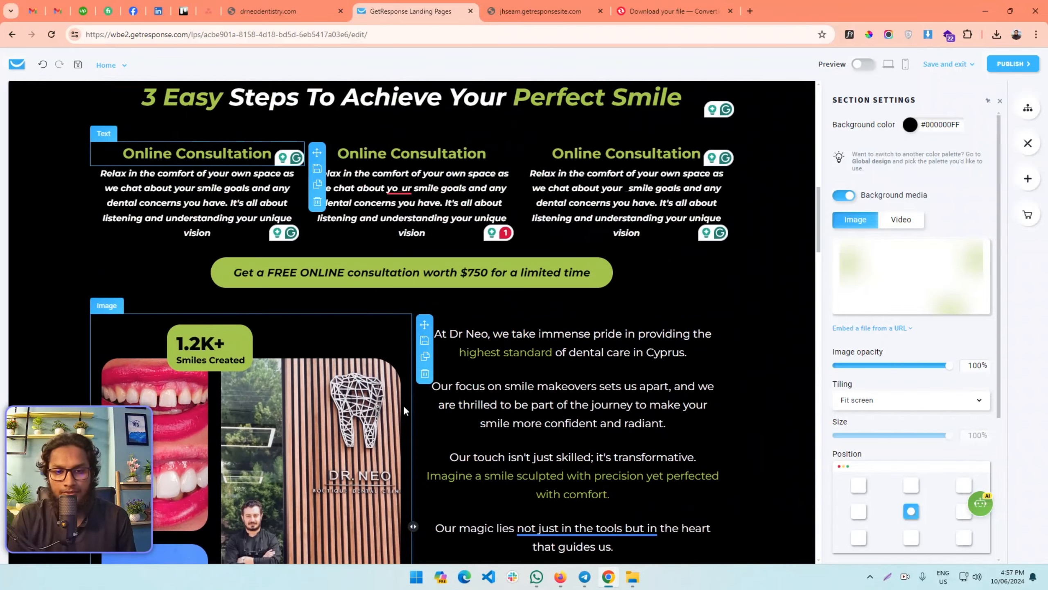
{"action": "scroll", "coordinate": [318, 276], "scroll_direction": "up", "scroll_amount": 5}
{"action": "left_click", "coordinate": [319, 266]}
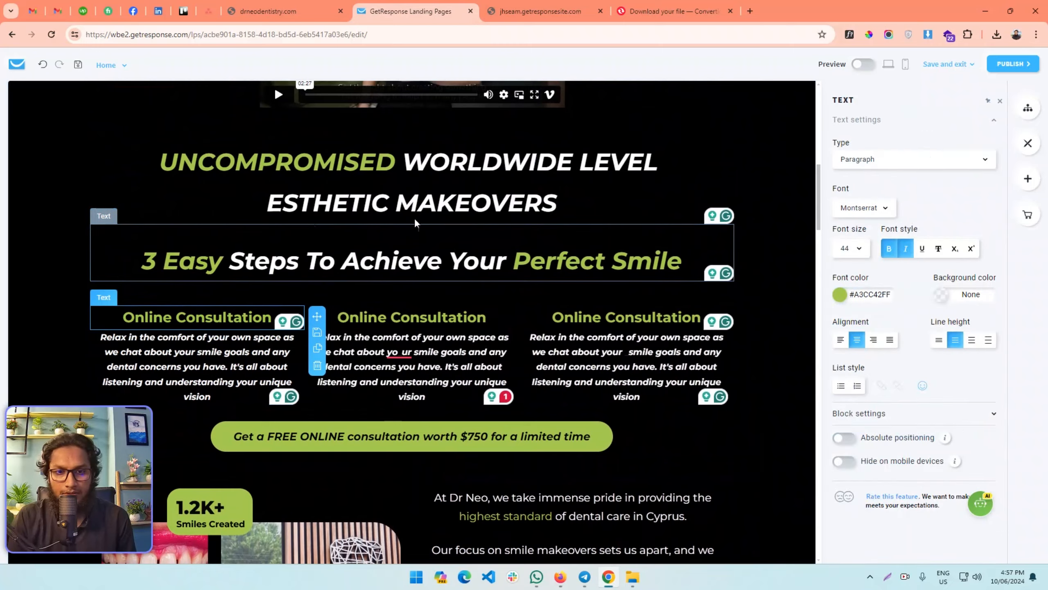
{"action": "scroll", "coordinate": [496, 386], "scroll_direction": "up", "scroll_amount": 5}
{"action": "scroll", "coordinate": [478, 384], "scroll_direction": "up", "scroll_amount": 3}
{"action": "scroll", "coordinate": [471, 372], "scroll_direction": "down", "scroll_amount": 15}
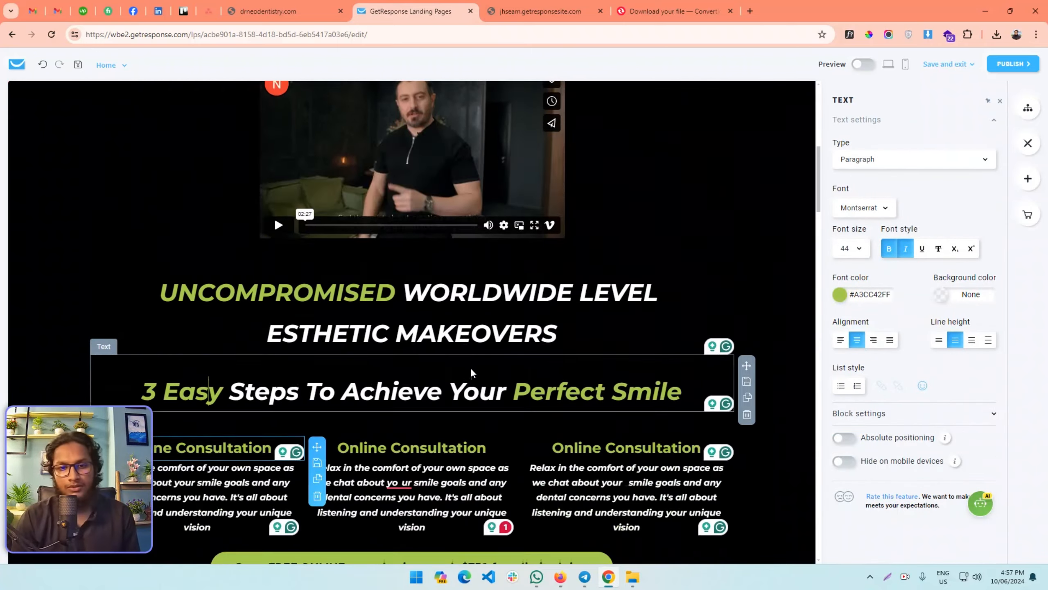
{"action": "scroll", "coordinate": [474, 371], "scroll_direction": "down", "scroll_amount": 15}
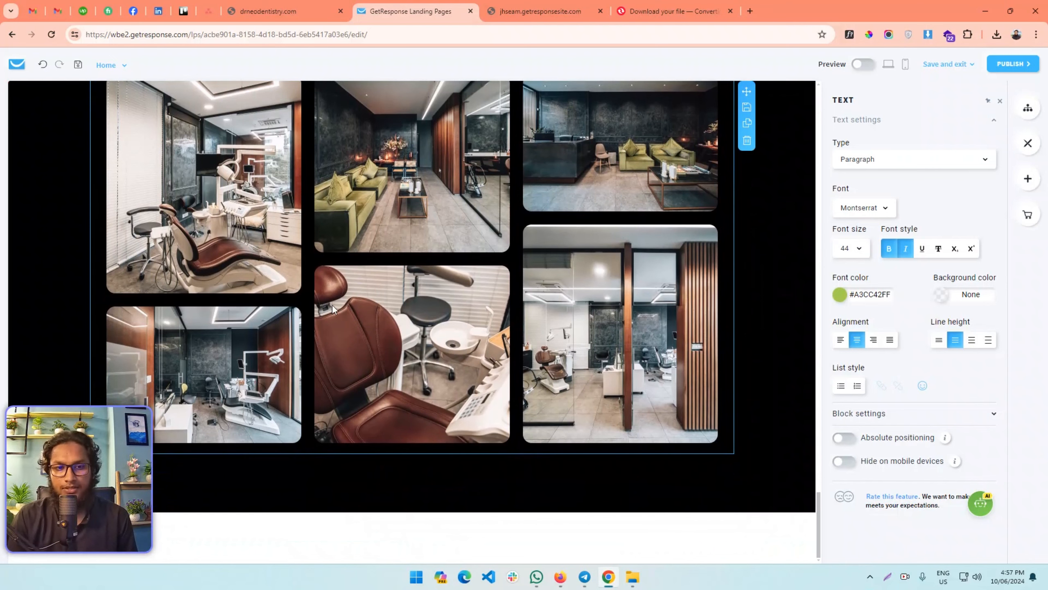
- Add a new section below the clinic photos using the "Introduce your idea" headline template with text beside a plant background
{"action": "left_click", "coordinate": [334, 309]}
{"action": "left_click", "coordinate": [50, 196]}
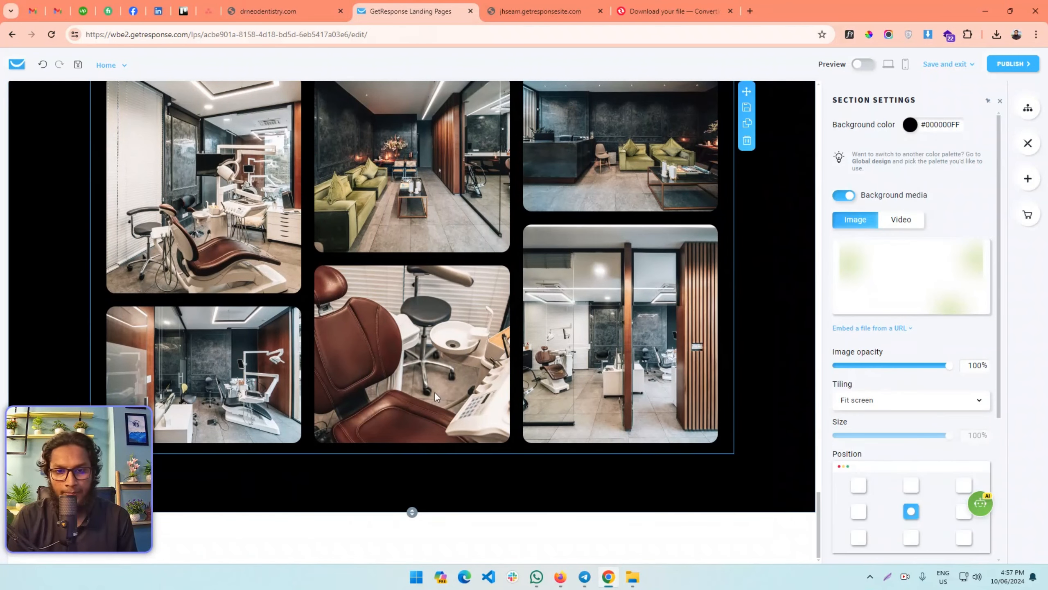
{"action": "left_click", "coordinate": [1028, 178]}
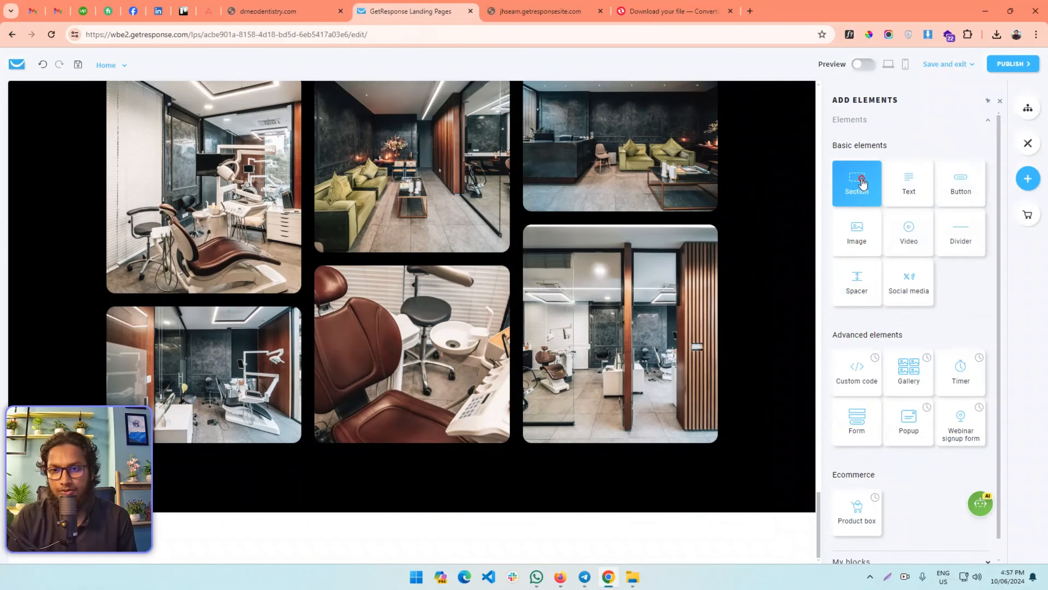
{"action": "left_click_drag", "start_coordinate": [460, 527], "coordinate": [506, 526]}
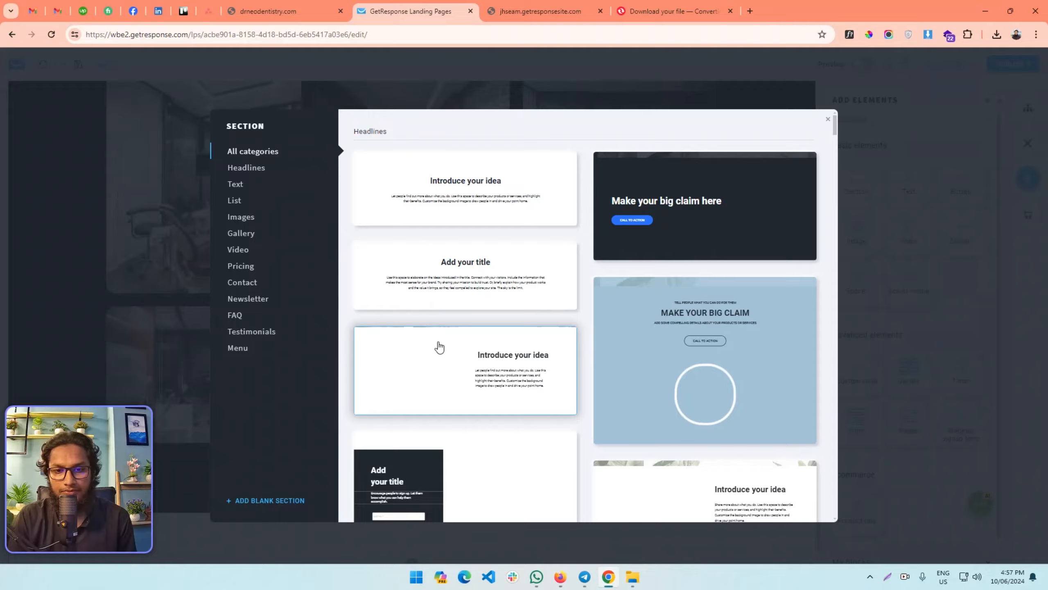
{"action": "left_click", "coordinate": [435, 345]}
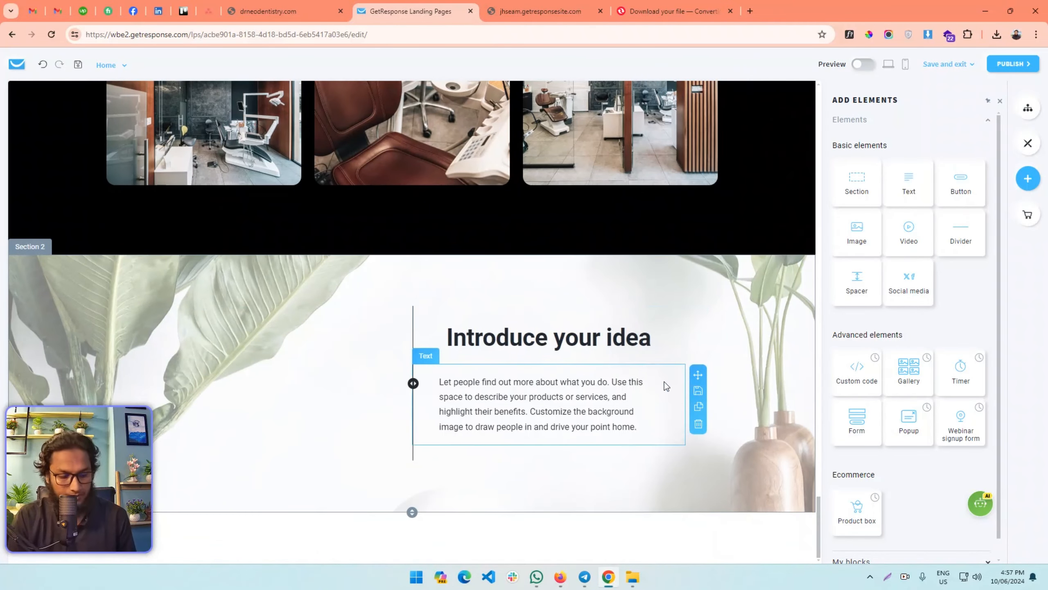
- Replace the "Introduce your idea" section below the clinic photos with a blank section
{"action": "left_click", "coordinate": [379, 538]}
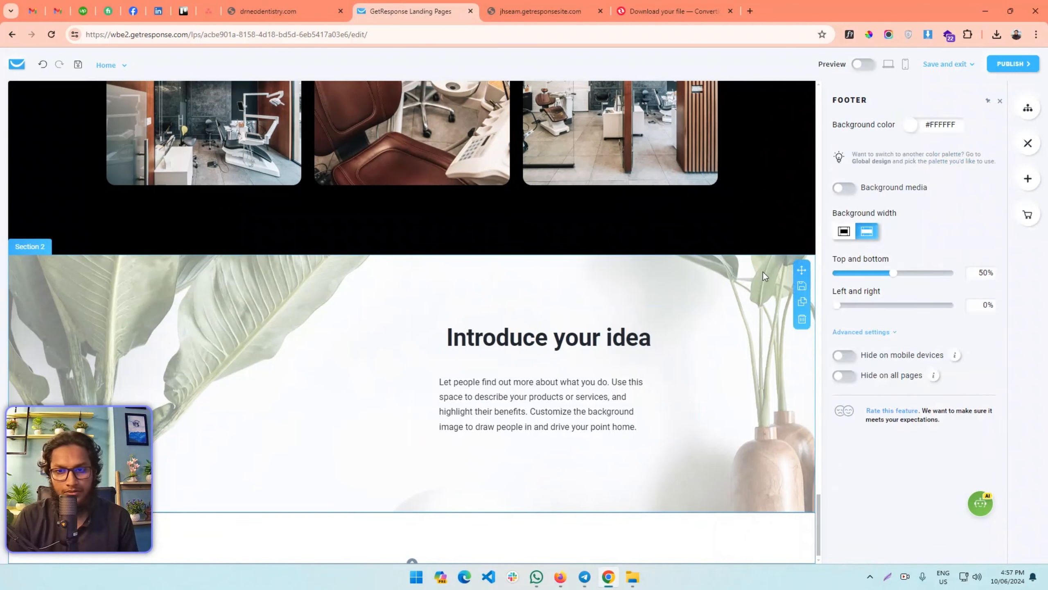
{"action": "left_click", "coordinate": [779, 263]}
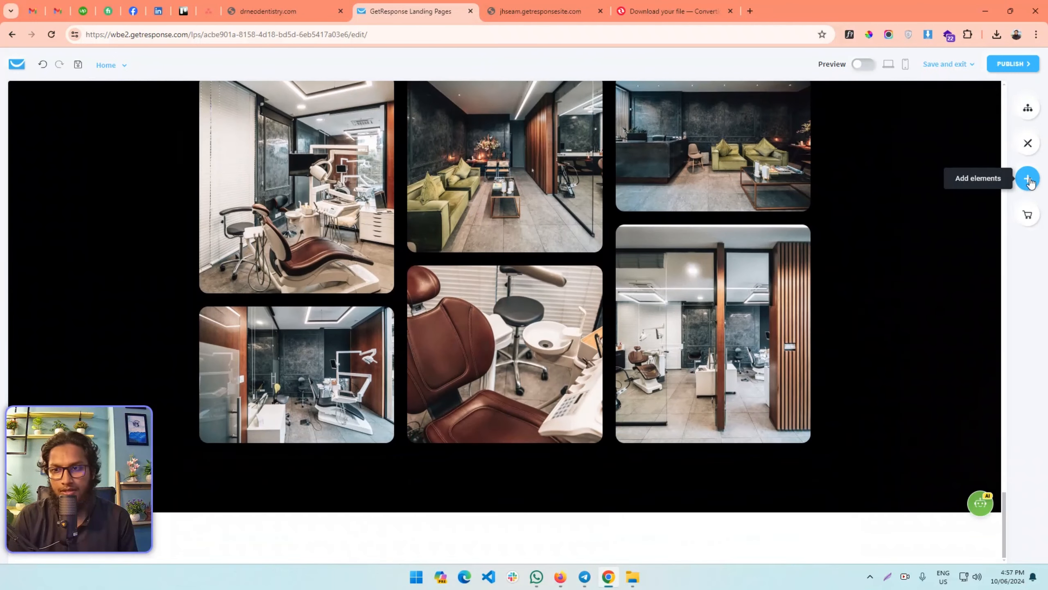
{"action": "left_click", "coordinate": [1028, 179]}
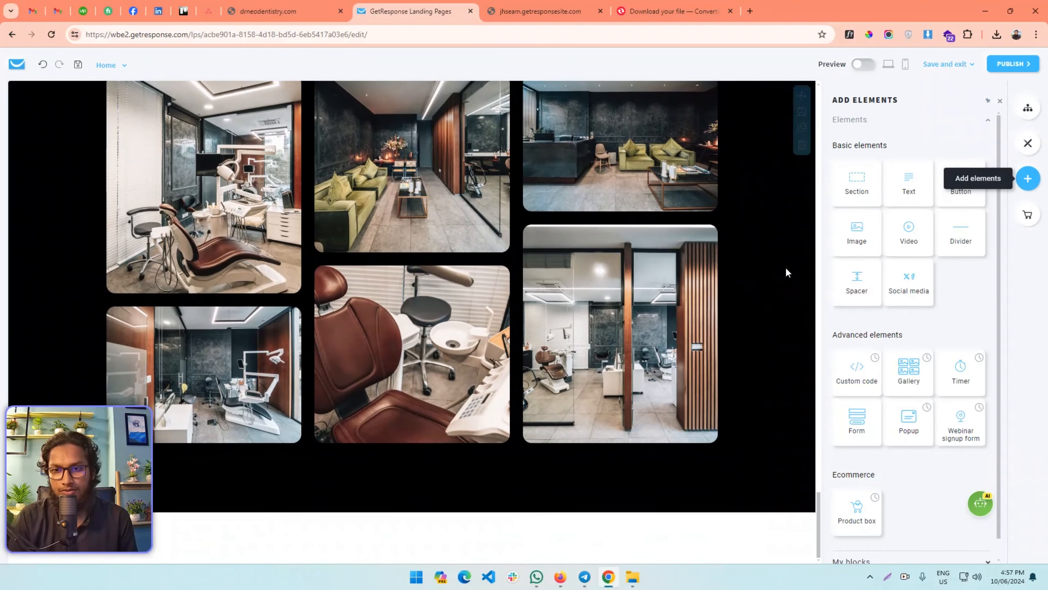
{"action": "left_click_drag", "start_coordinate": [857, 183], "coordinate": [379, 510]}
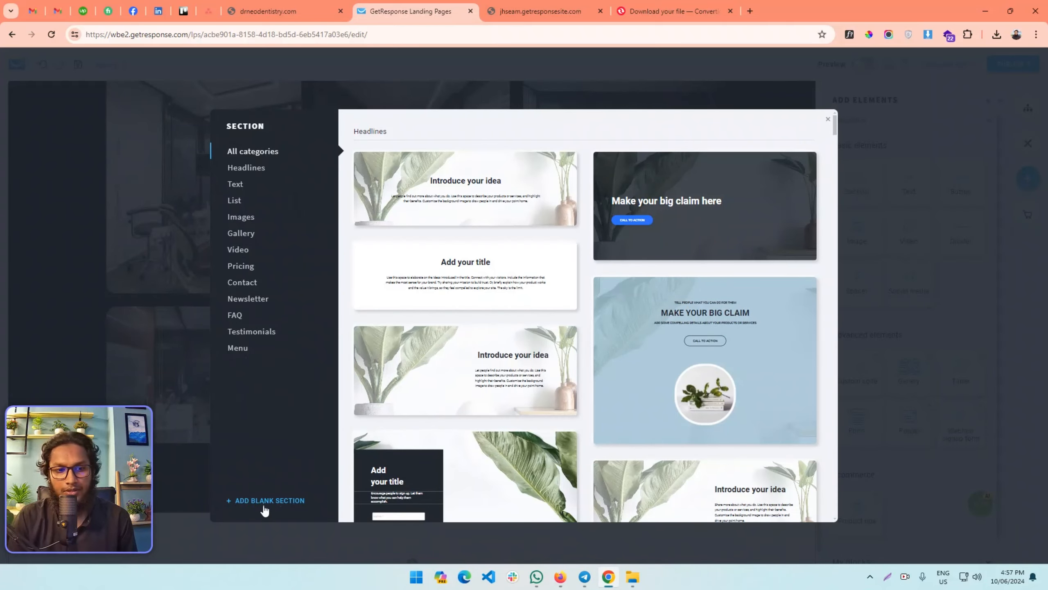
{"action": "left_click", "coordinate": [256, 517]}
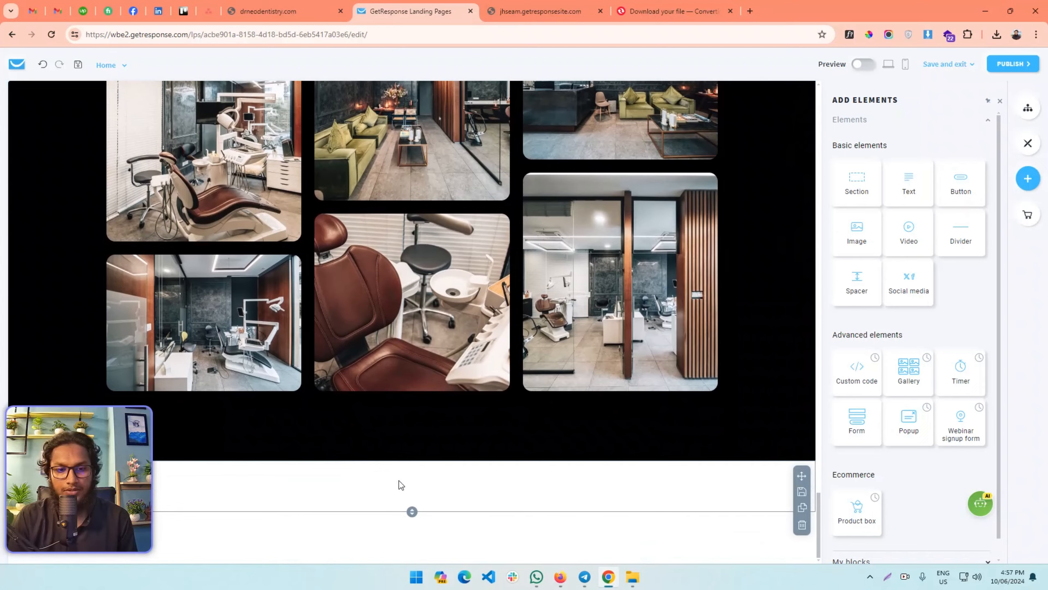
- Set the new blank section's background color to black (#000000) and check drneodentistry.com for what follows the clinic photos
{"action": "left_click", "coordinate": [401, 485]}
{"action": "left_click", "coordinate": [289, 12]}
{"action": "scroll", "coordinate": [403, 295], "scroll_direction": "down", "scroll_amount": 5}
{"action": "scroll", "coordinate": [404, 307], "scroll_direction": "up", "scroll_amount": 6}
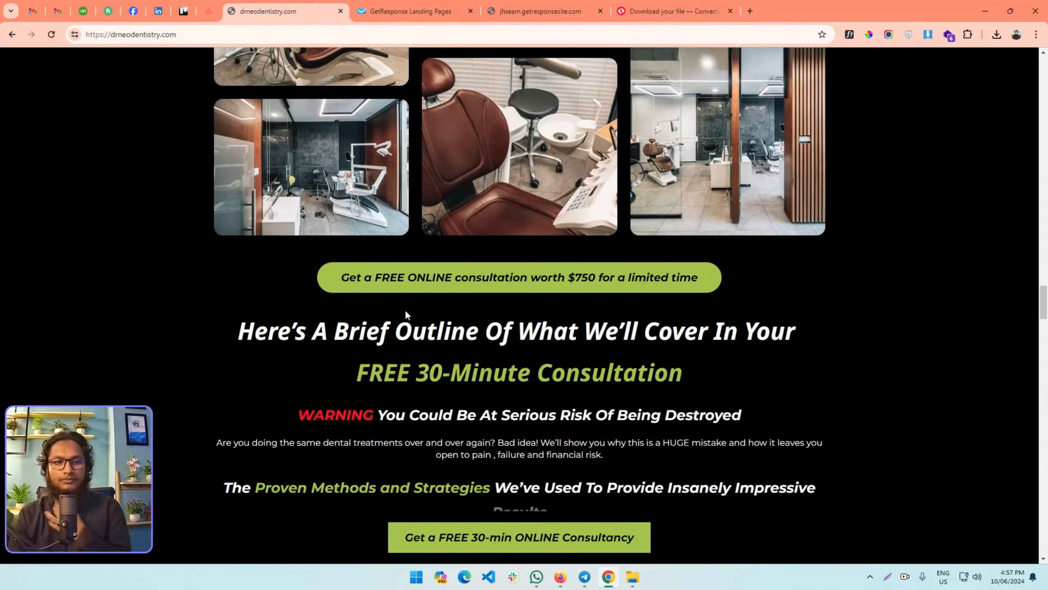
{"action": "left_click", "coordinate": [398, 6]}
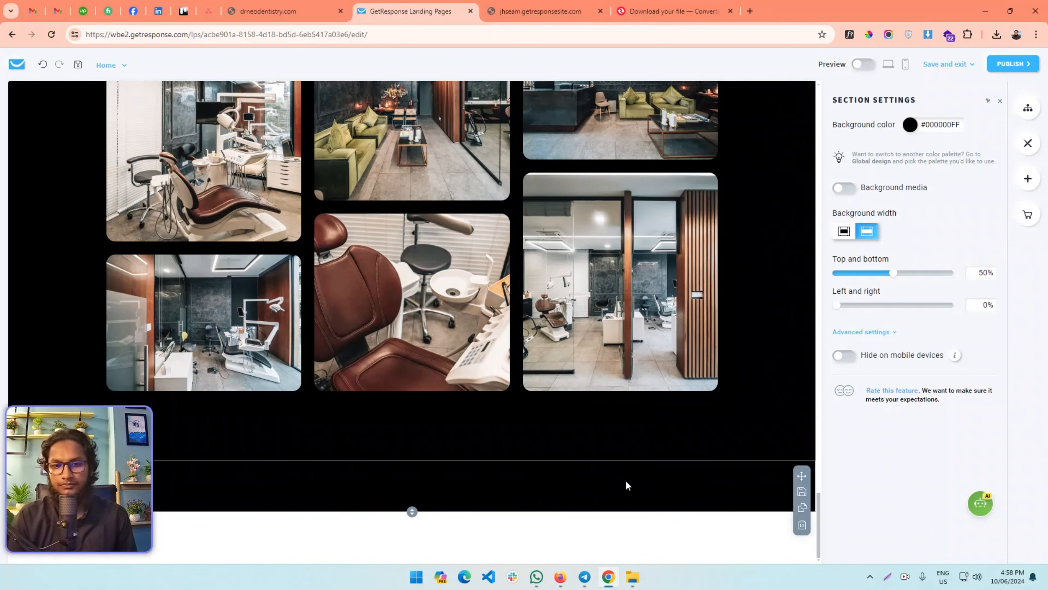
- Duplicate the green "Get a FREE ONLINE consultation worth $750 for a limited time" button and place the copy directly below the clinic photo collage
{"action": "left_click", "coordinate": [334, 5]}
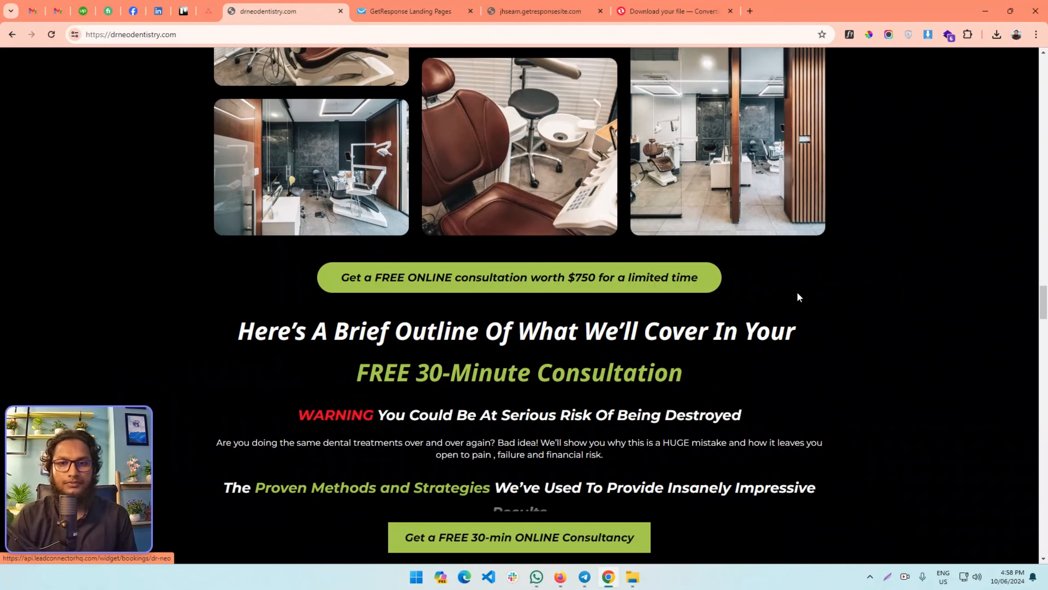
{"action": "left_click_drag", "start_coordinate": [699, 277], "coordinate": [482, 280]}
{"action": "key", "text": "ctrl+Tab"}
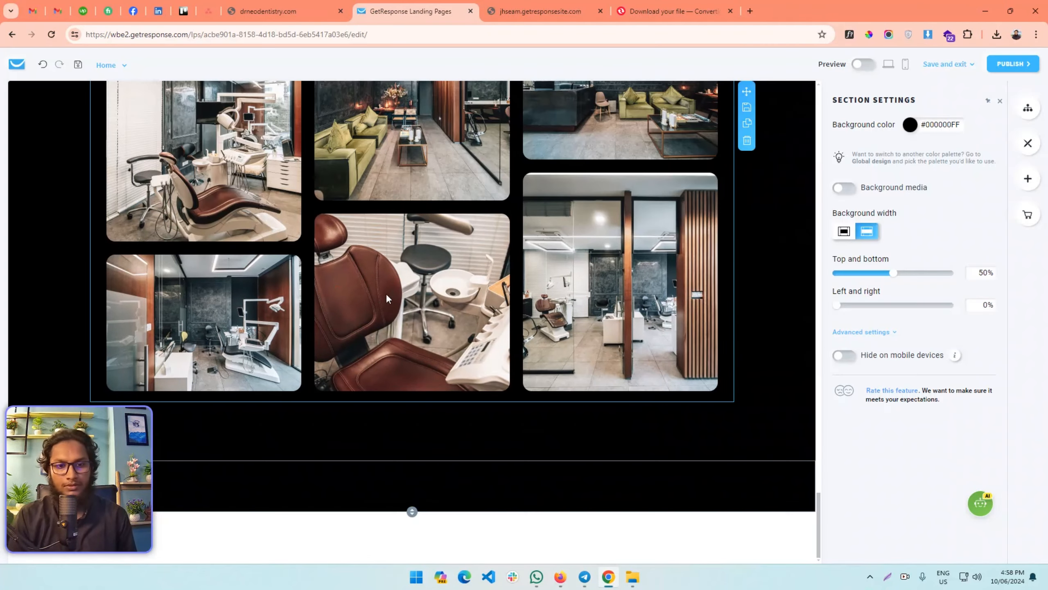
{"action": "left_click", "coordinate": [429, 398]}
{"action": "scroll", "coordinate": [446, 373], "scroll_direction": "up", "scroll_amount": 15}
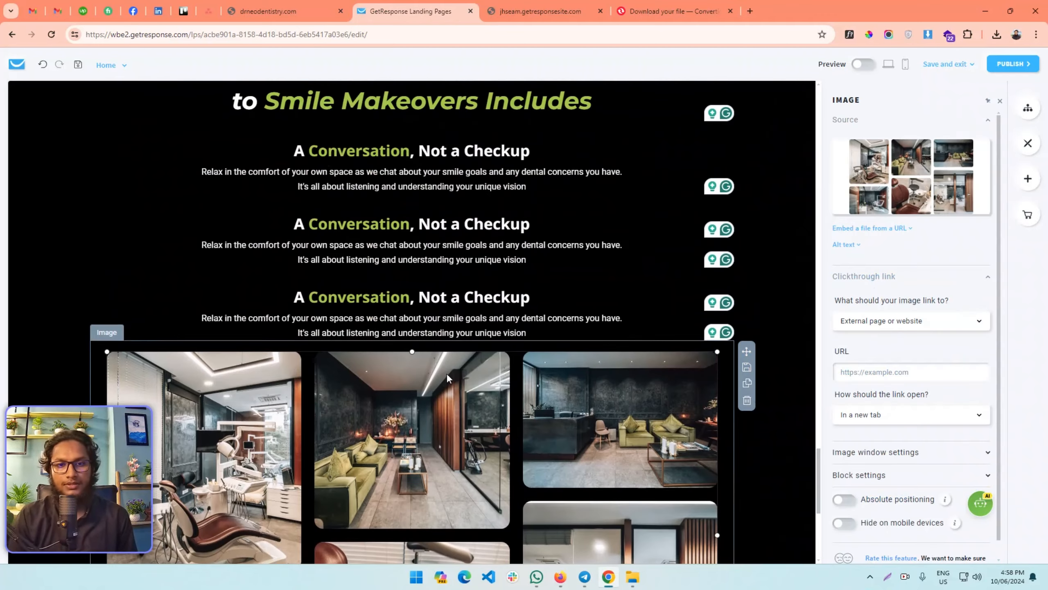
{"action": "mouse_move", "coordinate": [748, 382]}
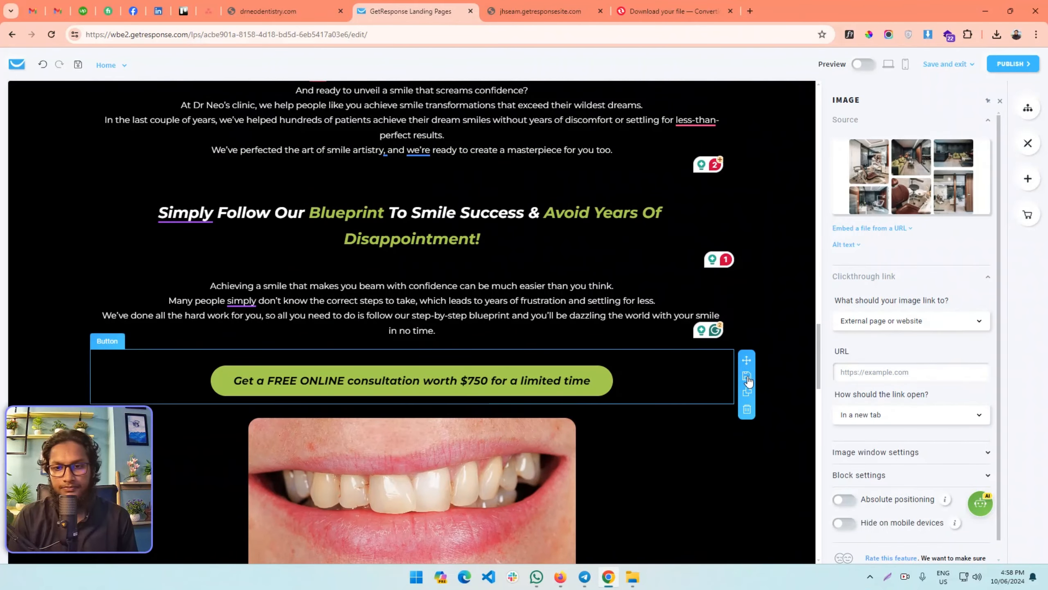
{"action": "scroll", "coordinate": [675, 349], "scroll_direction": "down", "scroll_amount": 5}
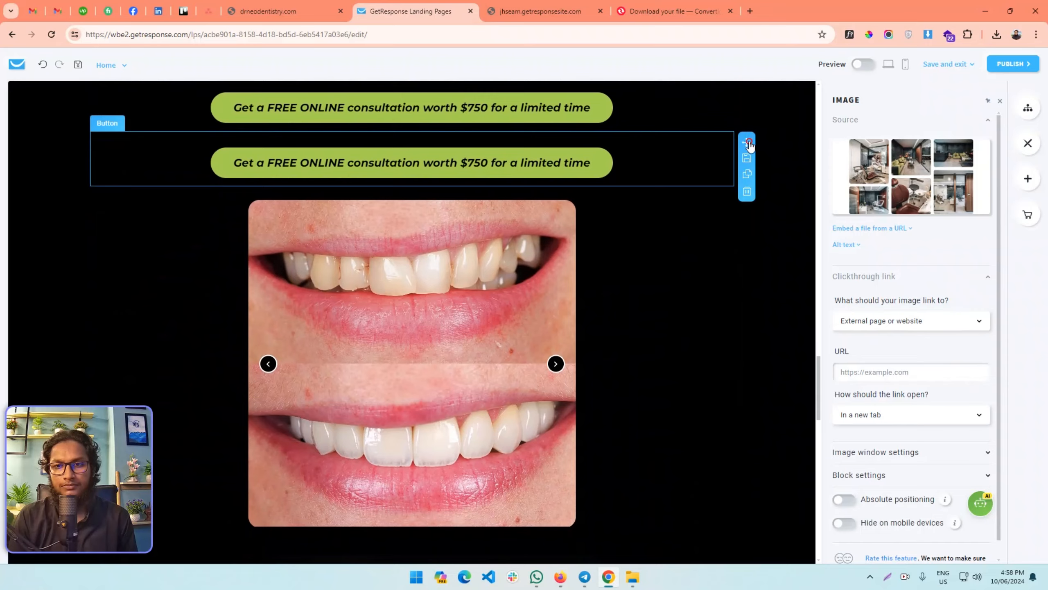
{"action": "left_click_drag", "start_coordinate": [749, 145], "coordinate": [674, 384]}
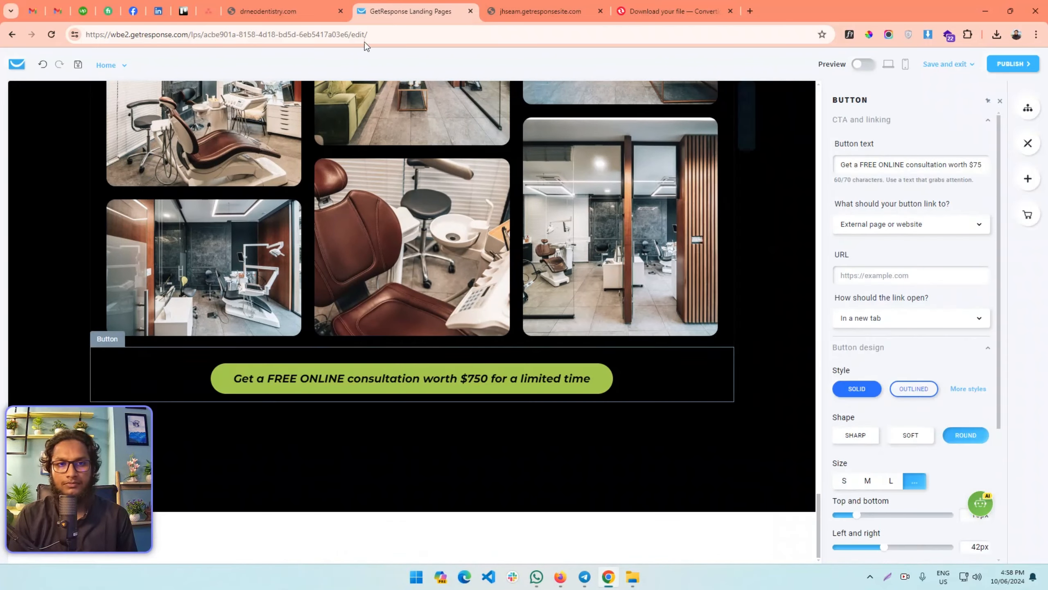
- Examine the drneodentistry.com page from the consultation outline text through the Dr. Neo profile to the smile galleries
{"action": "key", "text": "ctrl+shift+Tab"}
{"action": "scroll", "coordinate": [492, 363], "scroll_direction": "down", "scroll_amount": 10}
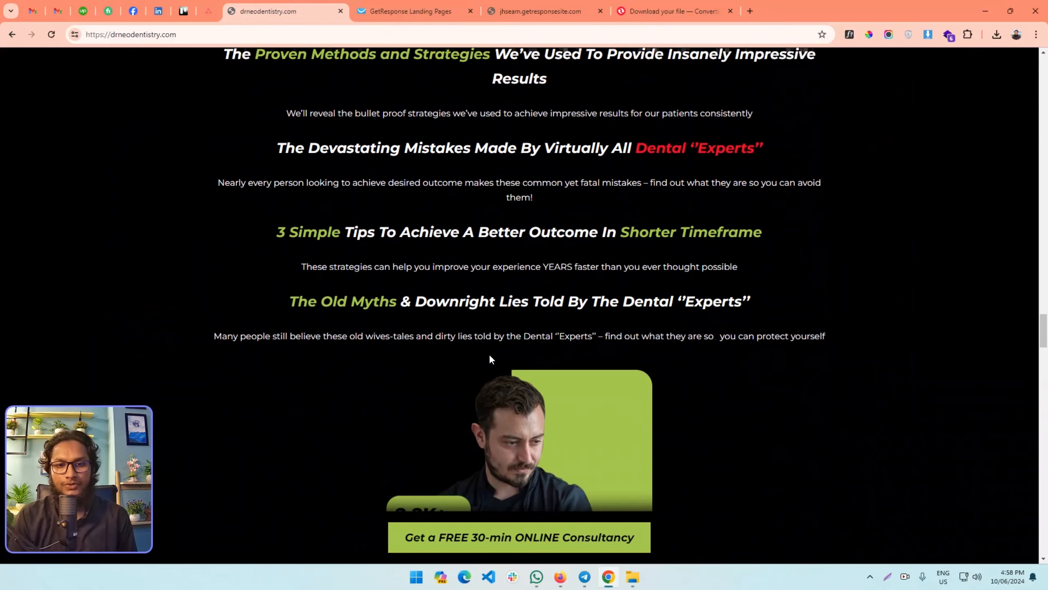
{"action": "scroll", "coordinate": [490, 357], "scroll_direction": "up", "scroll_amount": 7}
{"action": "left_click_drag", "start_coordinate": [241, 223], "coordinate": [562, 538]}
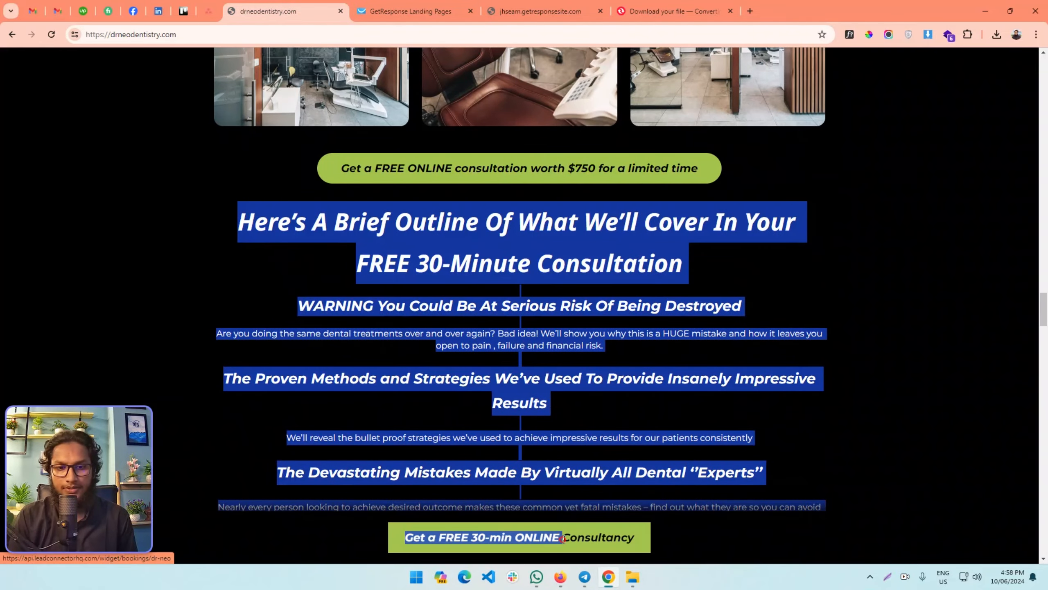
{"action": "left_click", "coordinate": [599, 459]}
{"action": "scroll", "coordinate": [569, 412], "scroll_direction": "down", "scroll_amount": 15}
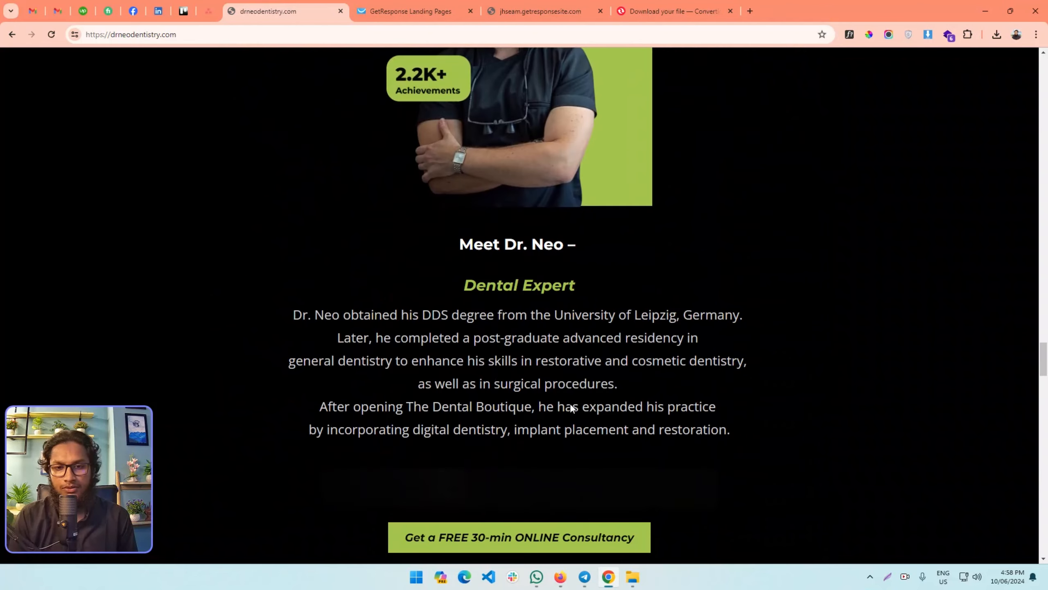
{"action": "scroll", "coordinate": [517, 306], "scroll_direction": "up", "scroll_amount": 6}
{"action": "scroll", "coordinate": [524, 345], "scroll_direction": "down", "scroll_amount": 18}
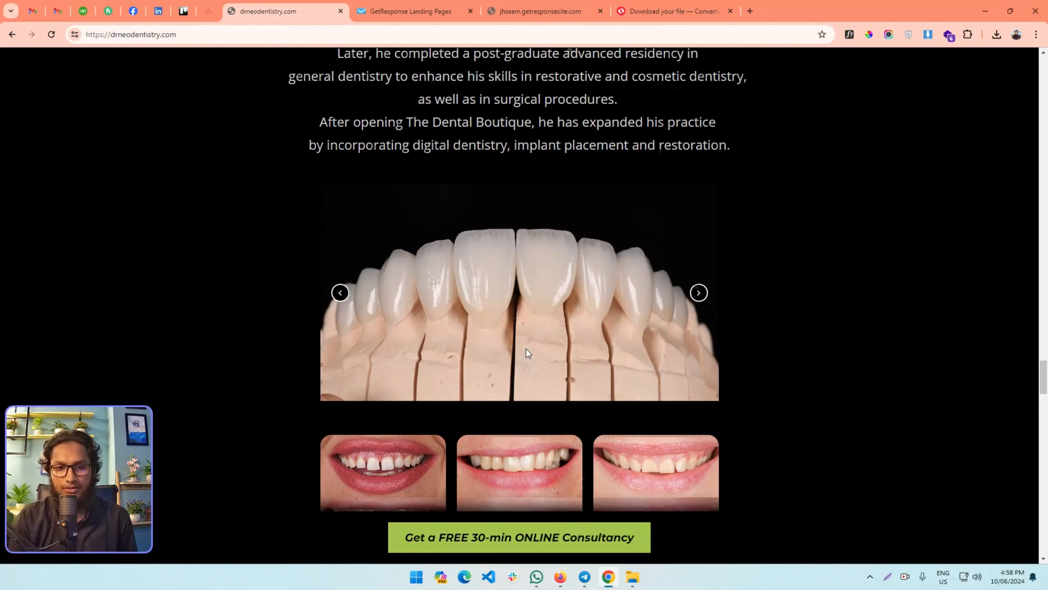
{"action": "scroll", "coordinate": [522, 331], "scroll_direction": "up", "scroll_amount": 5}
{"action": "scroll", "coordinate": [530, 301], "scroll_direction": "down", "scroll_amount": 4}
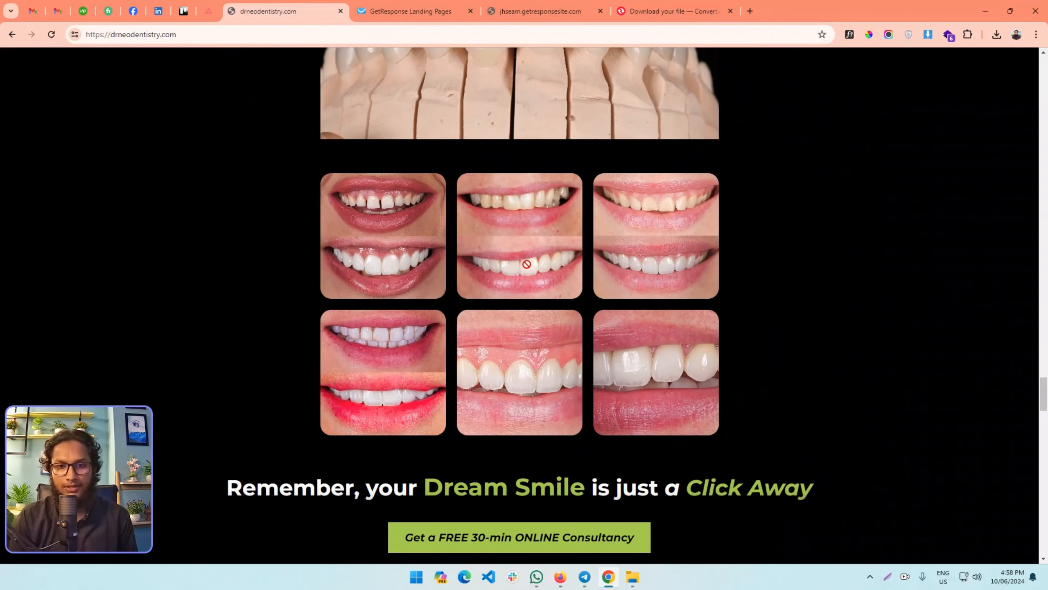
- Examine the rest of the reference page: the blueprint text, question section, patient testimonials, veneers gallery and Instagram section
{"action": "scroll", "coordinate": [337, 354], "scroll_direction": "down", "scroll_amount": 18}
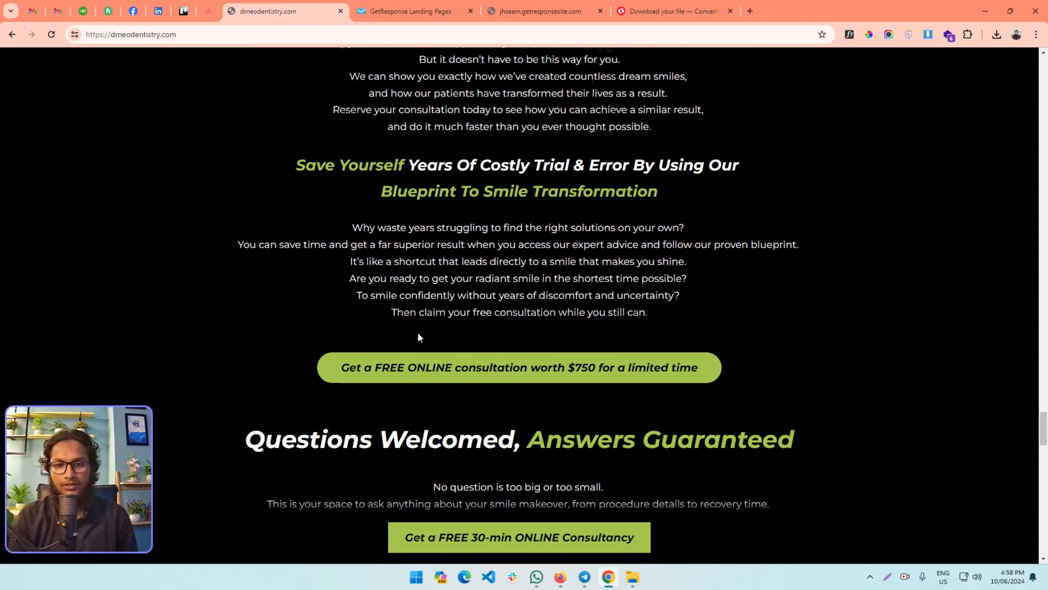
{"action": "scroll", "coordinate": [417, 330], "scroll_direction": "down", "scroll_amount": 5}
{"action": "scroll", "coordinate": [486, 279], "scroll_direction": "down", "scroll_amount": 9}
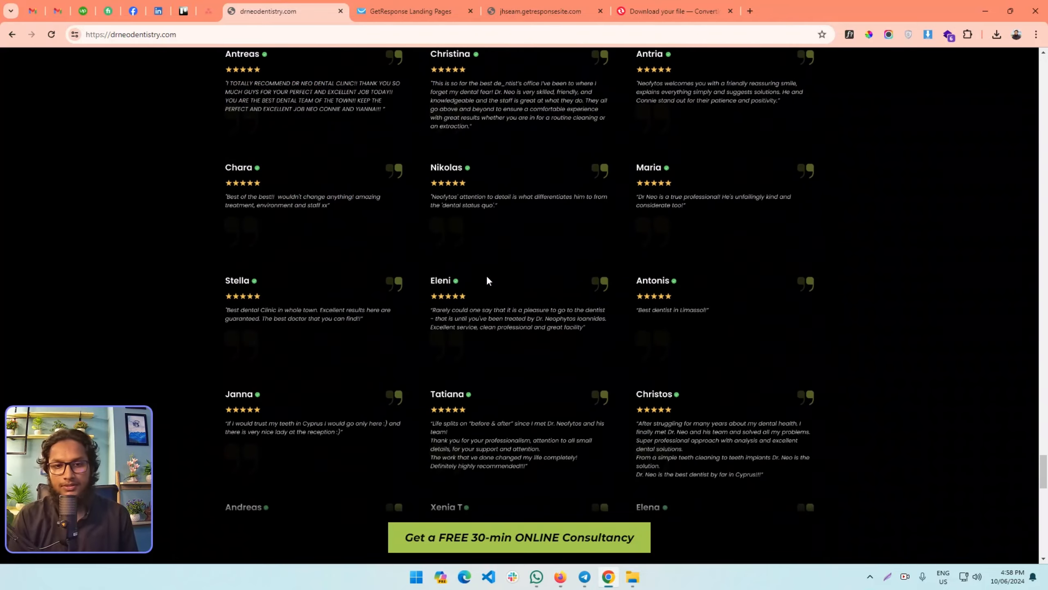
{"action": "scroll", "coordinate": [487, 285], "scroll_direction": "down", "scroll_amount": 18}
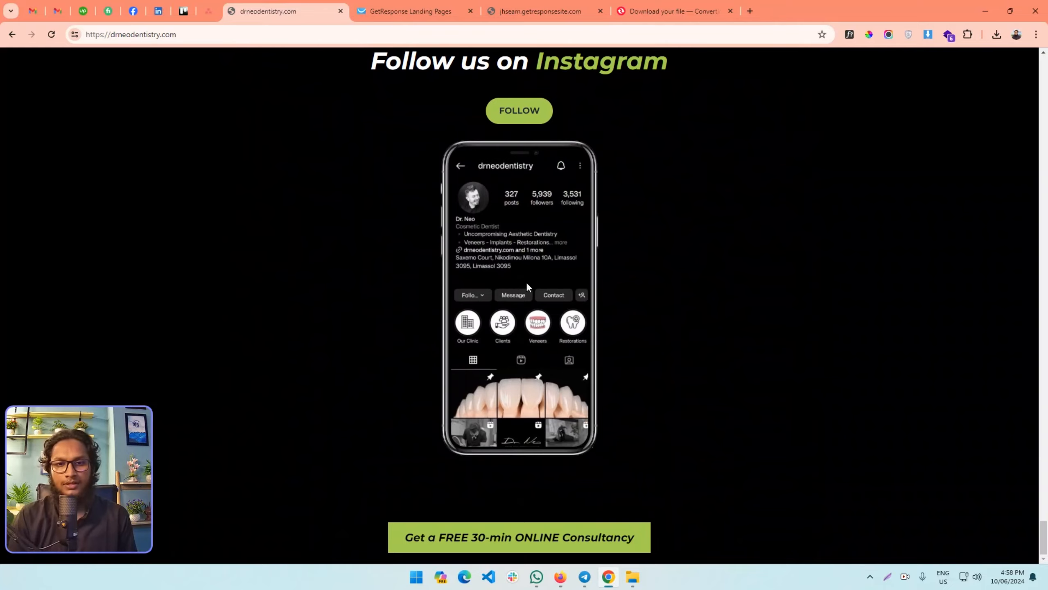
{"action": "scroll", "coordinate": [569, 264], "scroll_direction": "up", "scroll_amount": 5}
{"action": "scroll", "coordinate": [565, 281], "scroll_direction": "down", "scroll_amount": 5}
{"action": "scroll", "coordinate": [551, 288], "scroll_direction": "up", "scroll_amount": 20}
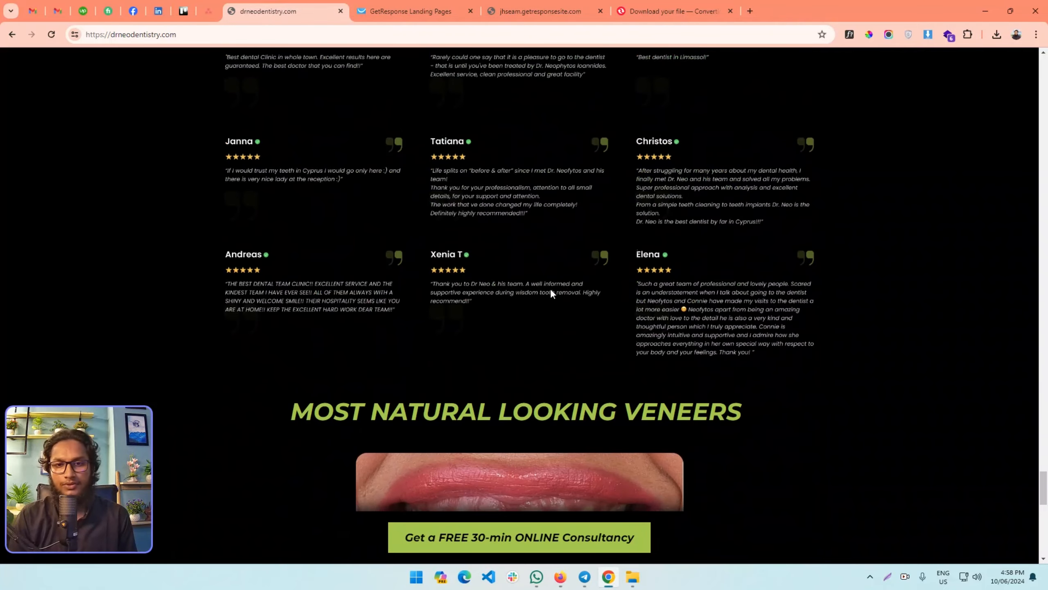
{"action": "scroll", "coordinate": [519, 267], "scroll_direction": "up", "scroll_amount": 10}
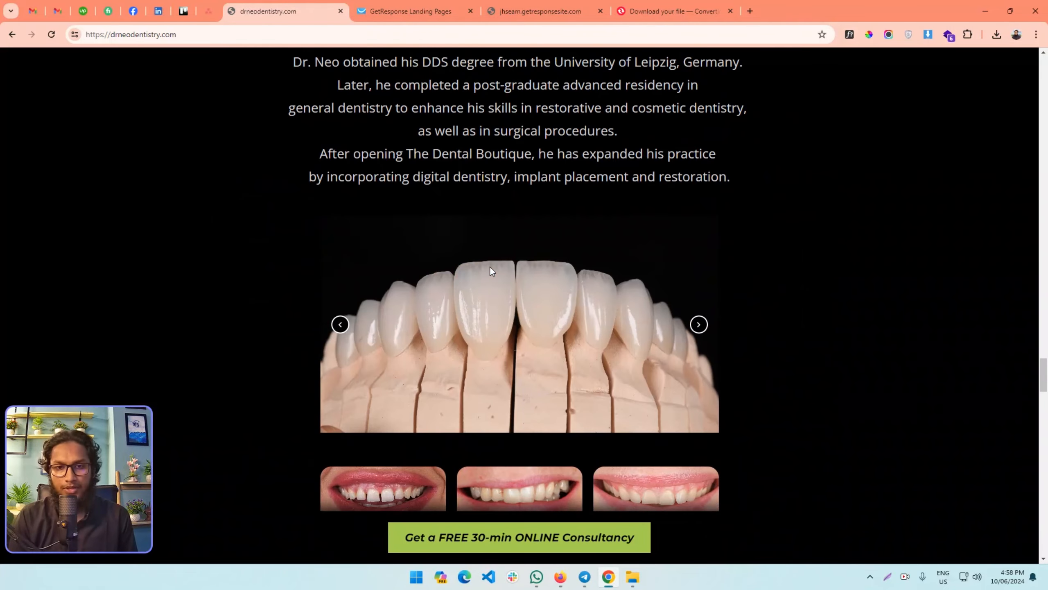
{"action": "scroll", "coordinate": [490, 265], "scroll_direction": "down", "scroll_amount": 3}
{"action": "scroll", "coordinate": [489, 269], "scroll_direction": "down", "scroll_amount": 18}
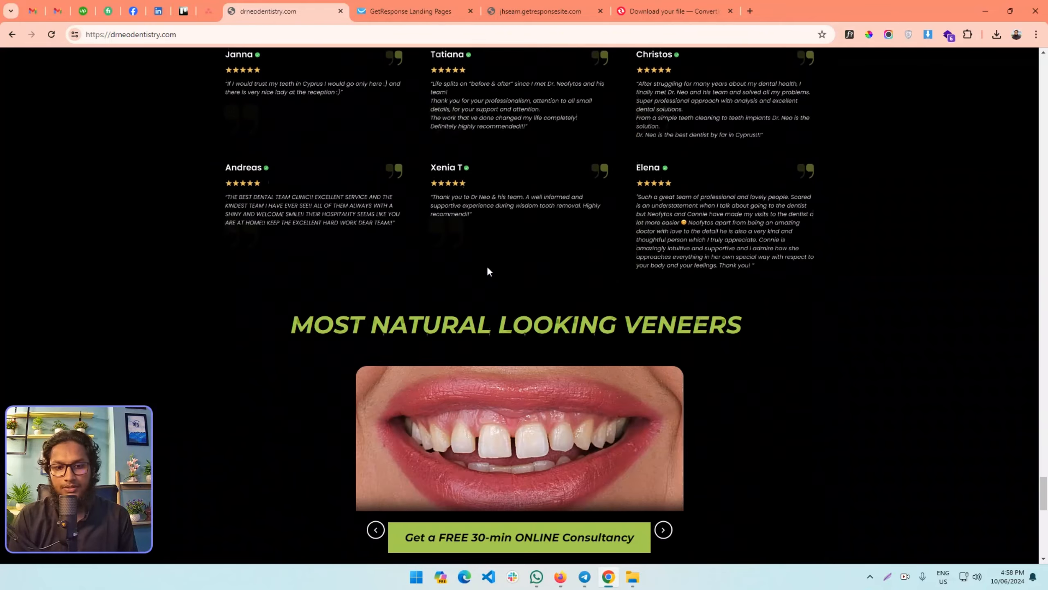
{"action": "scroll", "coordinate": [486, 267], "scroll_direction": "down", "scroll_amount": 3}
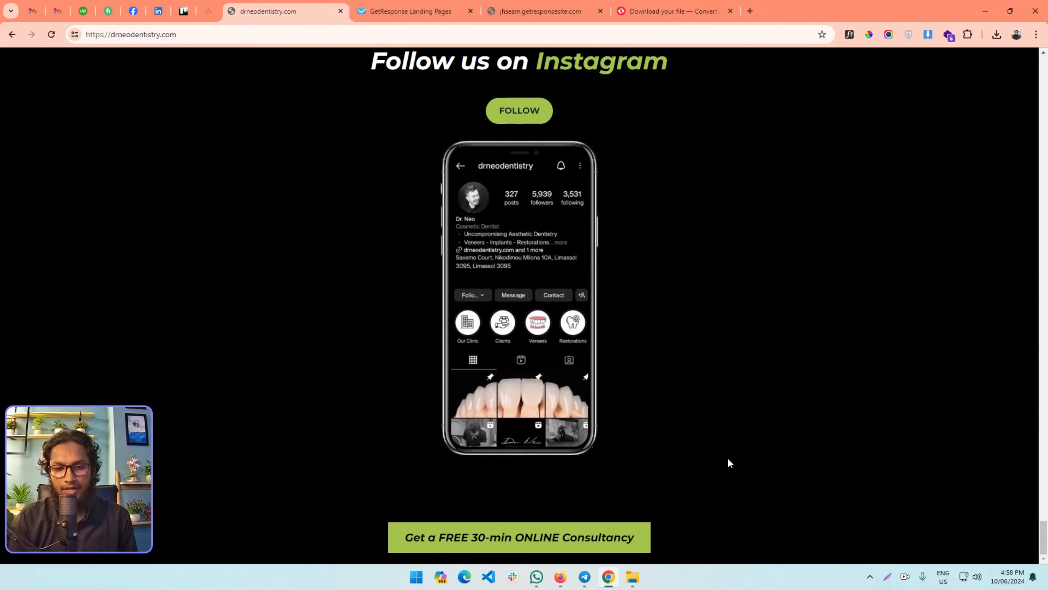
{"action": "scroll", "coordinate": [728, 463], "scroll_direction": "up", "scroll_amount": 6}
{"action": "scroll", "coordinate": [600, 431], "scroll_direction": "up", "scroll_amount": 12}
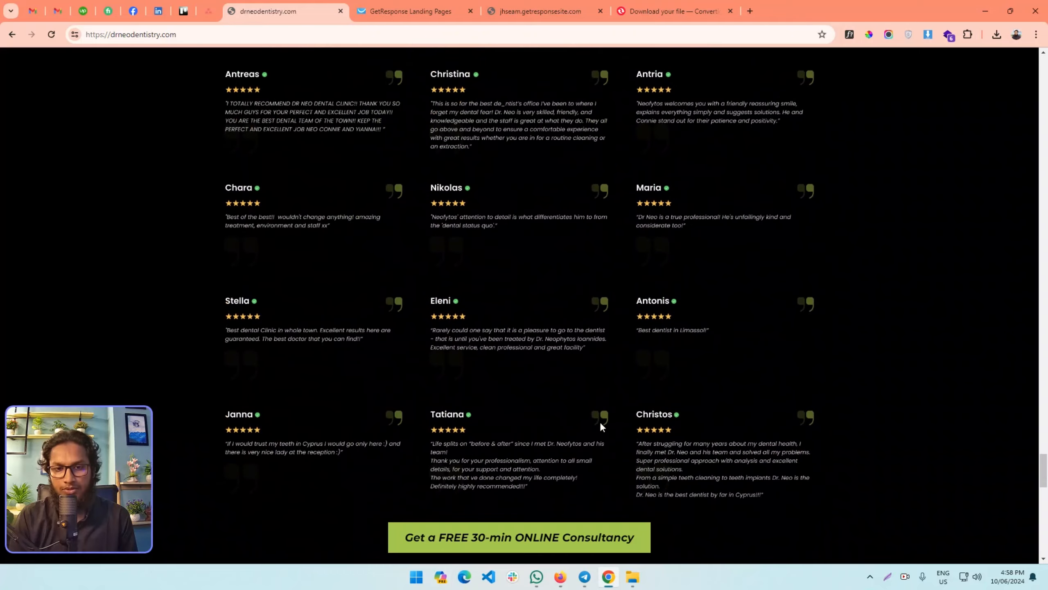
{"action": "scroll", "coordinate": [475, 387], "scroll_direction": "down", "scroll_amount": 4}
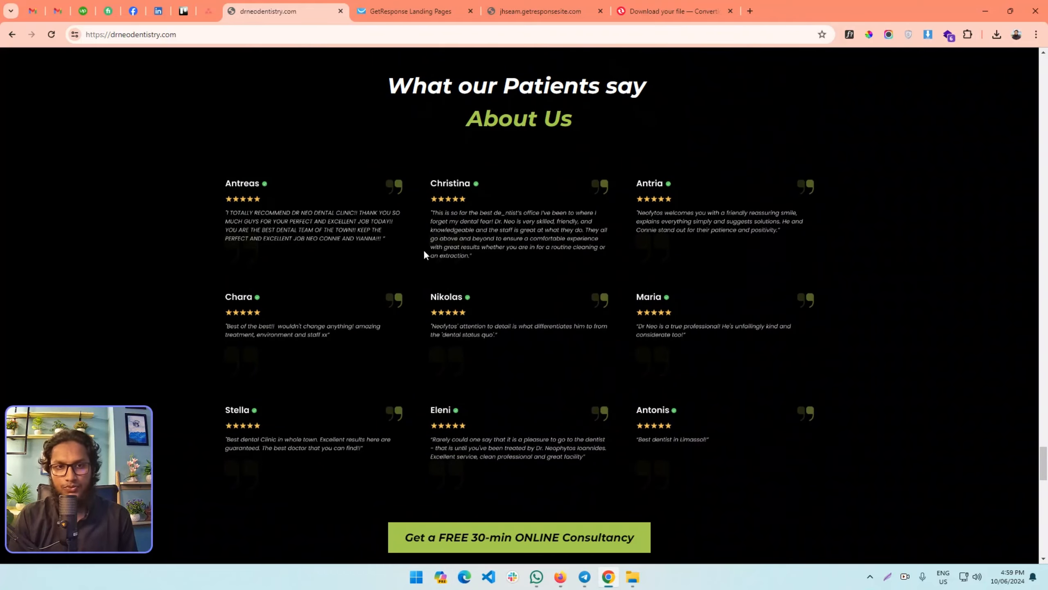
- Return to the GetResponse editor and shorten the empty black space below the consultation button
{"action": "key", "text": "ctrl+Tab"}
{"action": "left_click", "coordinate": [417, 441]}
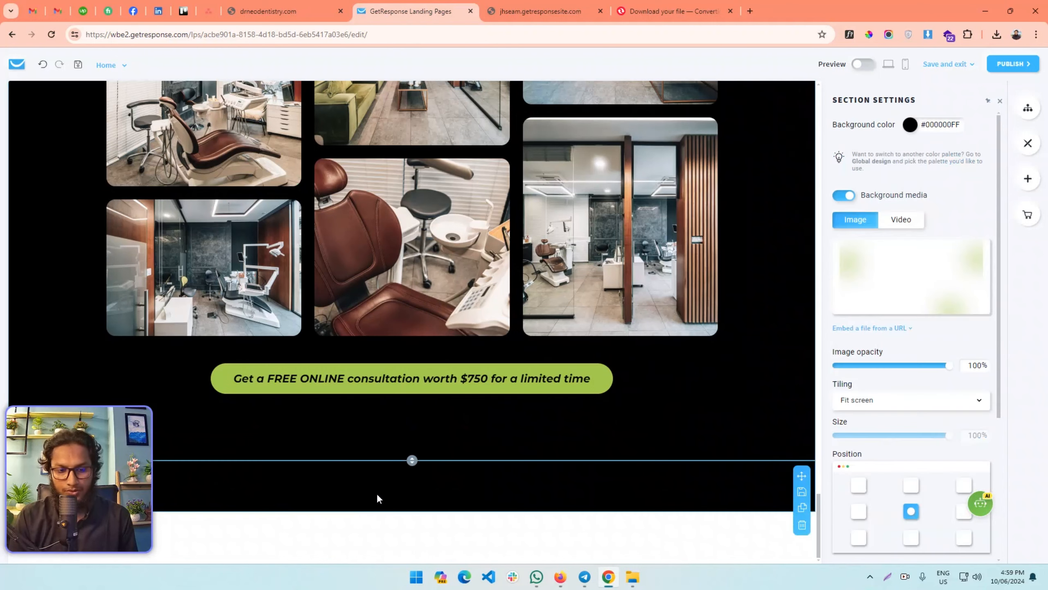
{"action": "left_click_drag", "start_coordinate": [415, 475], "coordinate": [423, 413]}
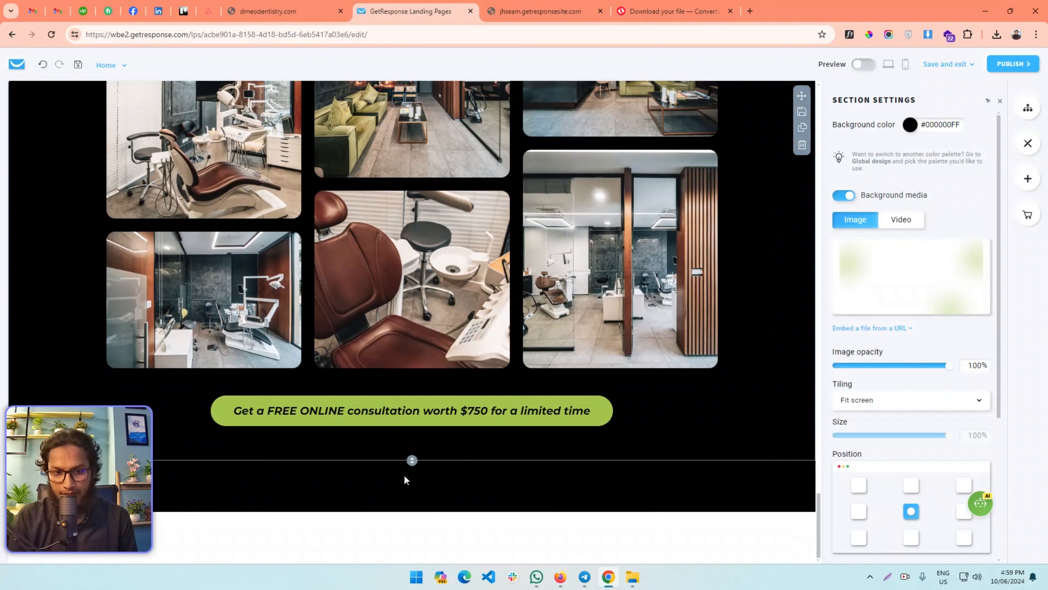
- Add an image element to the black section directly below the green consultation button
{"action": "left_click", "coordinate": [405, 480]}
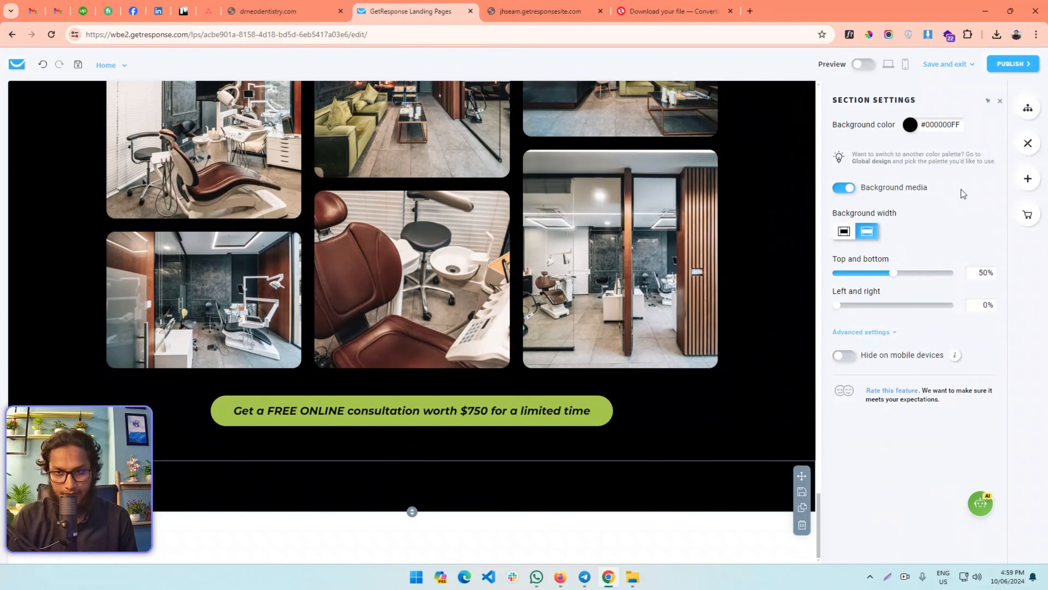
{"action": "left_click", "coordinate": [1029, 179]}
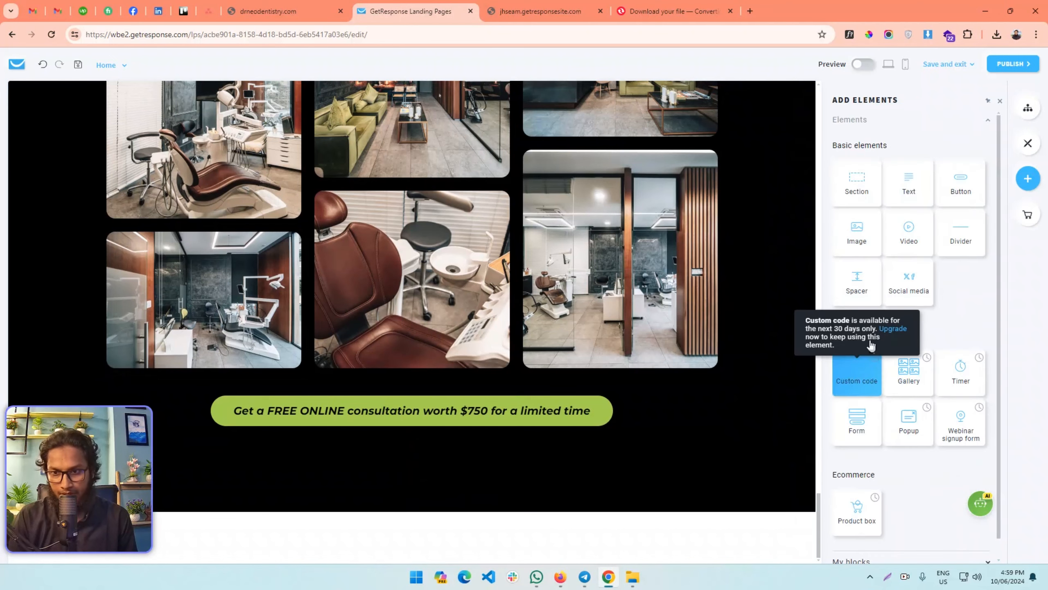
{"action": "left_click_drag", "start_coordinate": [856, 232], "coordinate": [399, 490]}
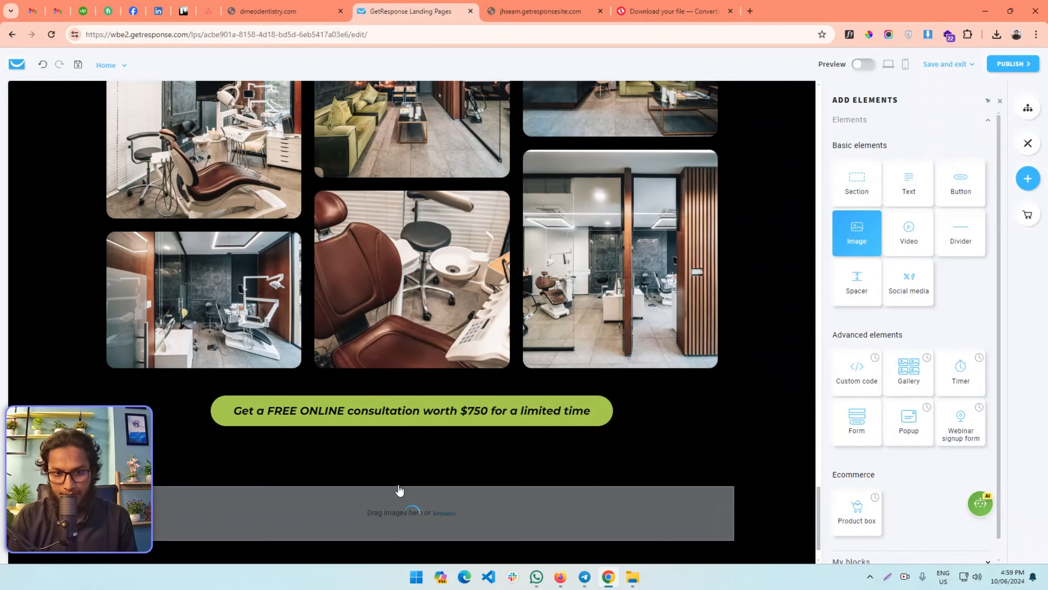
- Fill the new image element with the stored testimonial card that mentions the "dental status quo"
{"action": "left_click", "coordinate": [924, 181]}
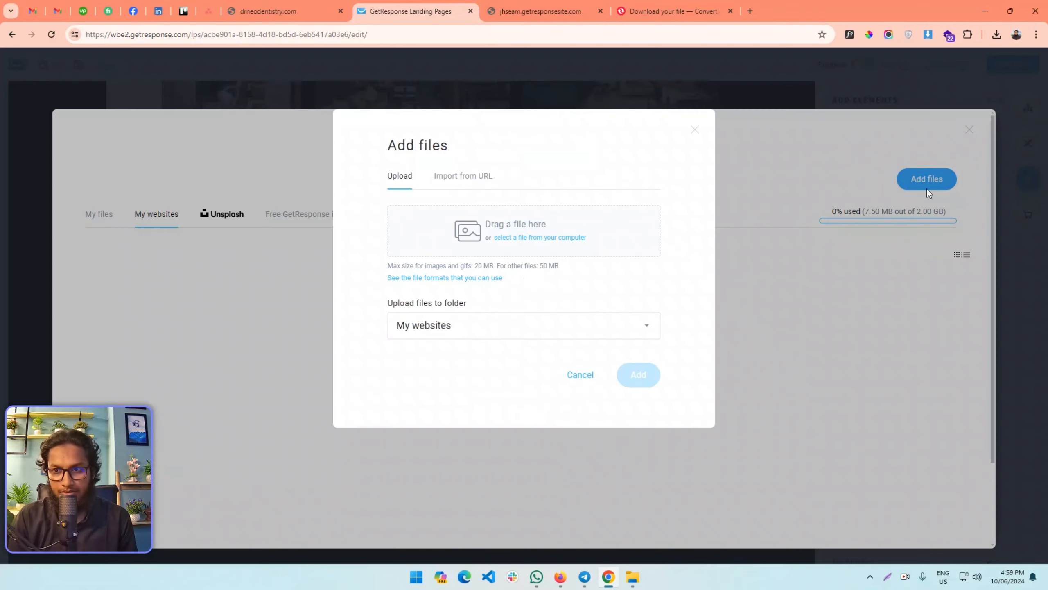
{"action": "left_click", "coordinate": [575, 377]}
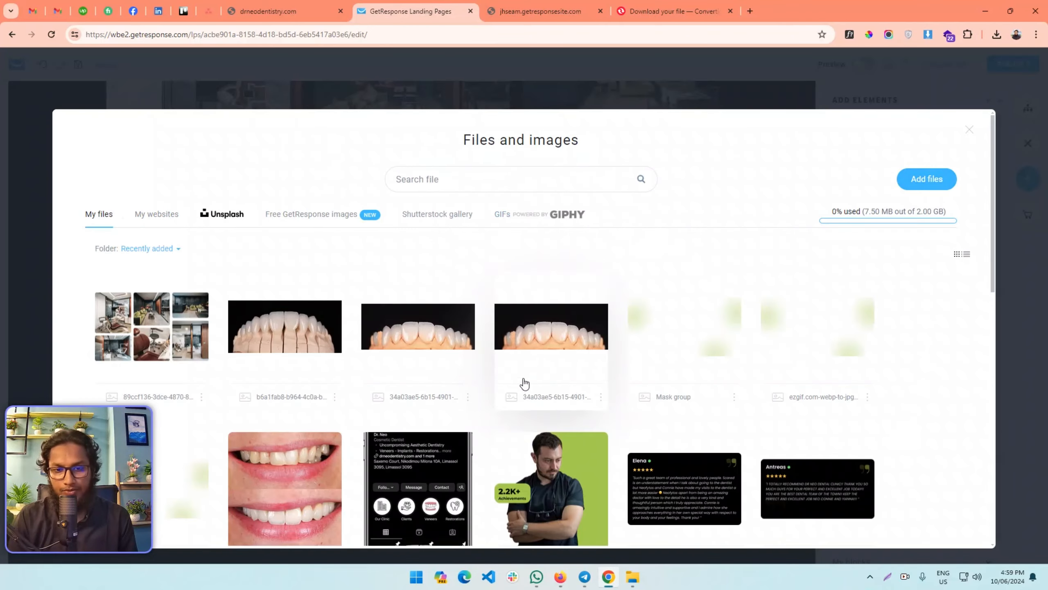
{"action": "scroll", "coordinate": [552, 388], "scroll_direction": "down", "scroll_amount": 7}
{"action": "scroll", "coordinate": [768, 351], "scroll_direction": "up", "scroll_amount": 4}
{"action": "scroll", "coordinate": [767, 351], "scroll_direction": "down", "scroll_amount": 5}
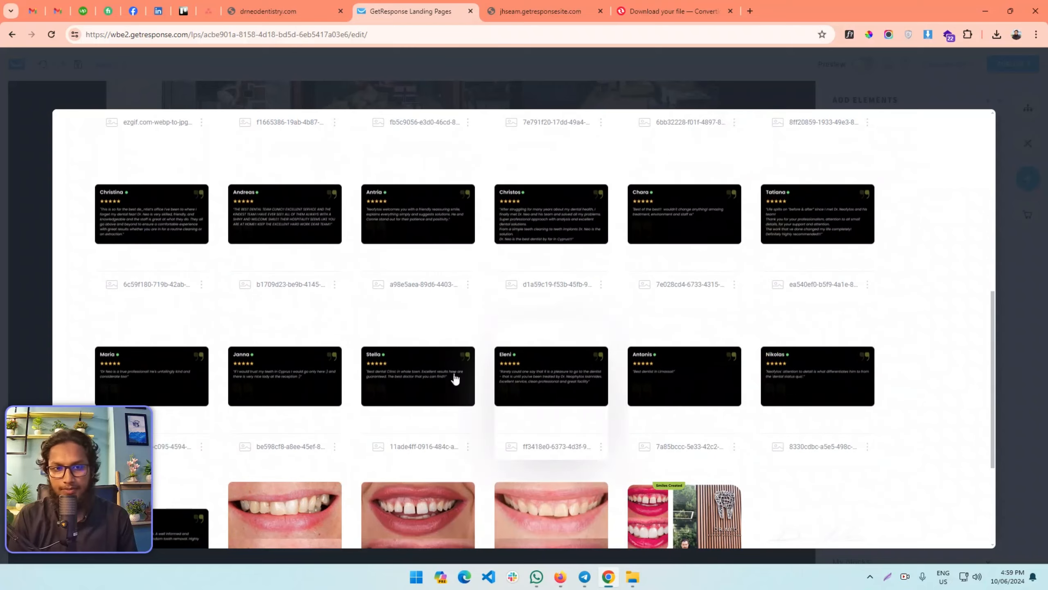
{"action": "mouse_move", "coordinate": [170, 215]}
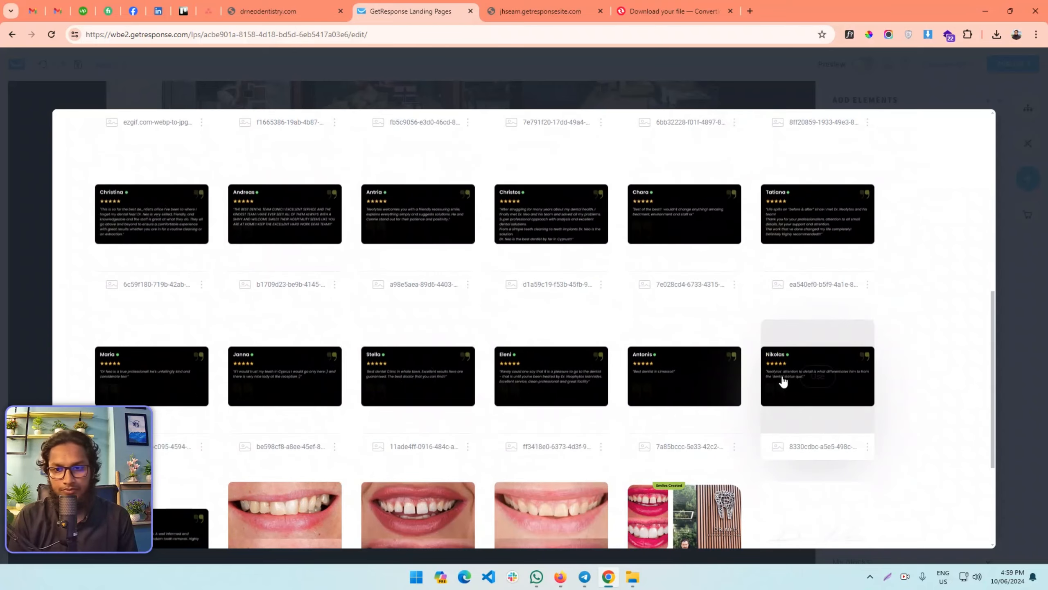
{"action": "scroll", "coordinate": [776, 375], "scroll_direction": "up", "scroll_amount": 2}
{"action": "scroll", "coordinate": [777, 375], "scroll_direction": "down", "scroll_amount": 3}
{"action": "left_click", "coordinate": [817, 322]}
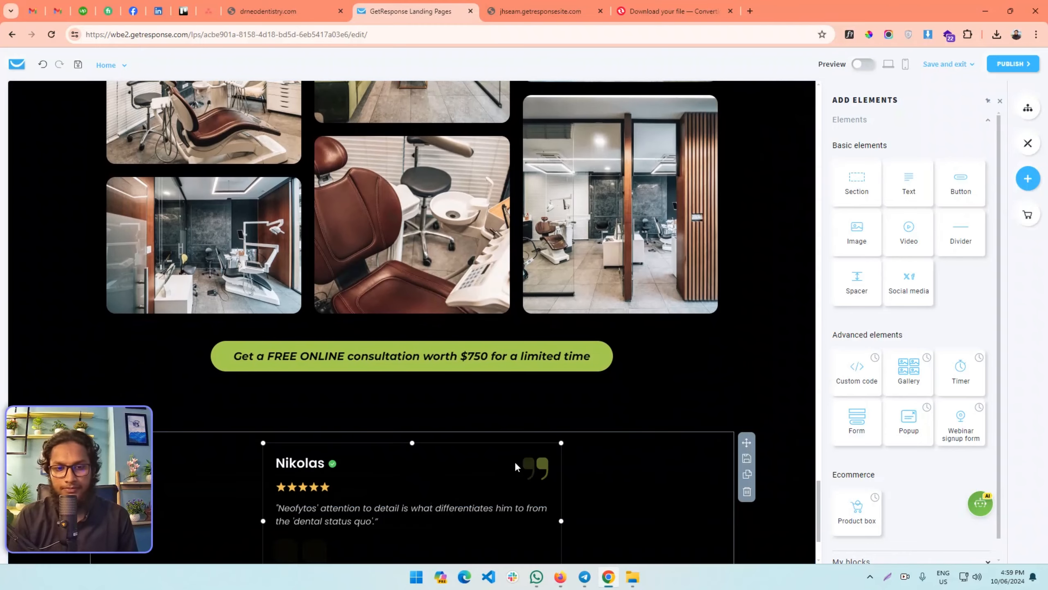
- Shrink the testimonial card proportionally to roughly a third of the section's content width
{"action": "scroll", "coordinate": [537, 412], "scroll_direction": "down", "scroll_amount": 3}
{"action": "left_click", "coordinate": [524, 454]}
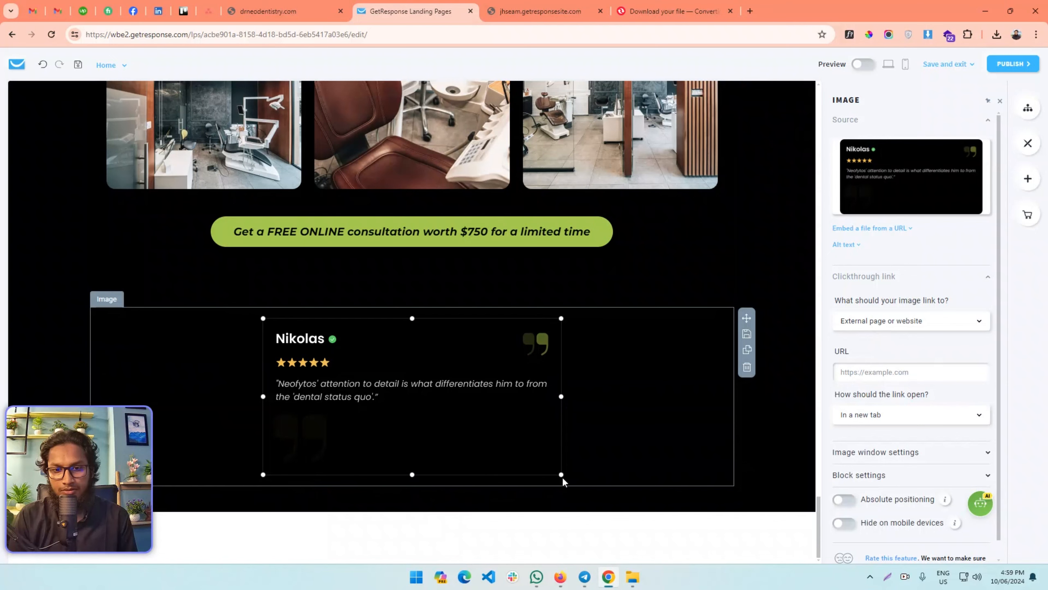
{"action": "left_click_drag", "start_coordinate": [542, 465], "coordinate": [384, 390]}
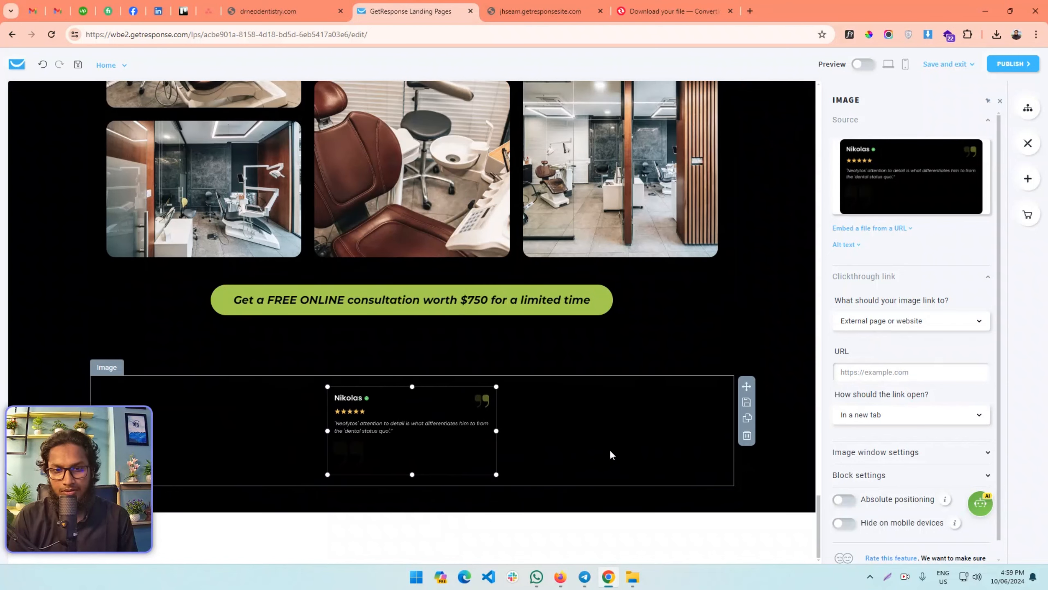
{"action": "left_click_drag", "start_coordinate": [495, 474], "coordinate": [533, 485]}
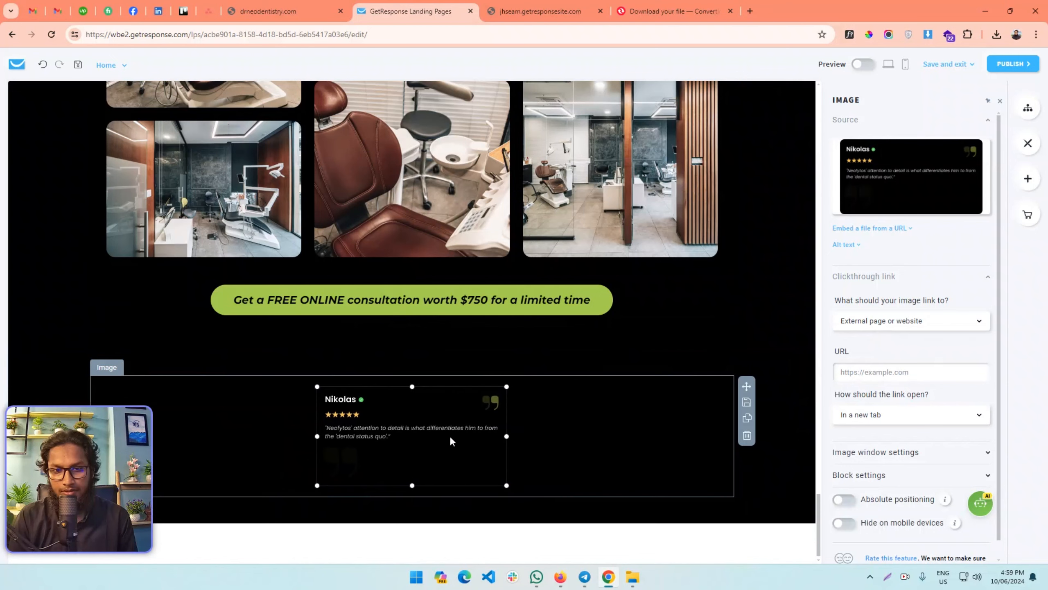
- Duplicate the testimonial card twice and arrange the three cards side by side in one row
{"action": "left_click", "coordinate": [747, 420]}
{"action": "scroll", "coordinate": [566, 405], "scroll_direction": "down", "scroll_amount": 3}
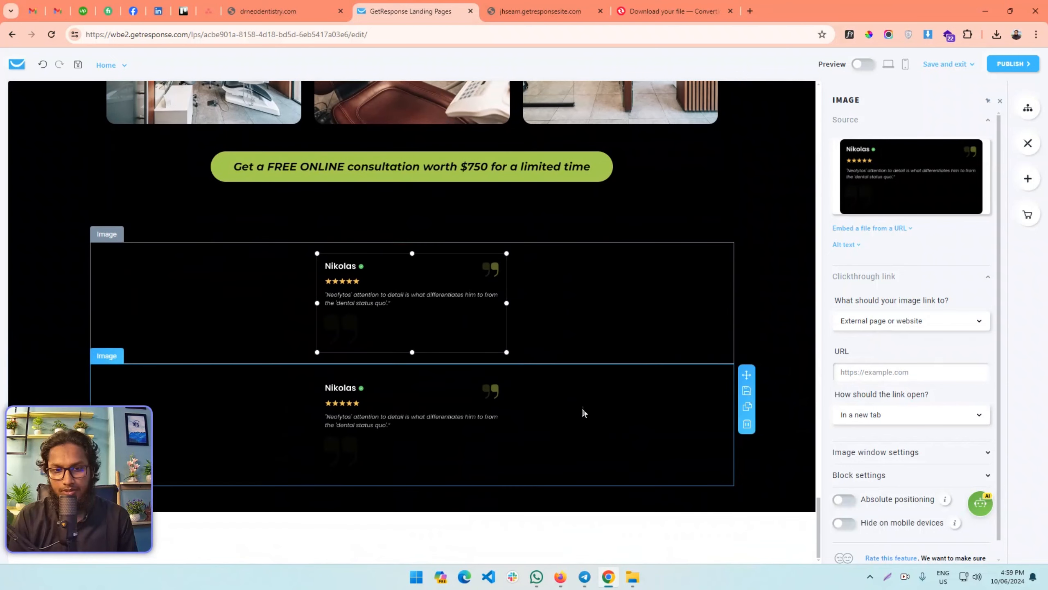
{"action": "left_click_drag", "start_coordinate": [747, 374], "coordinate": [729, 398]}
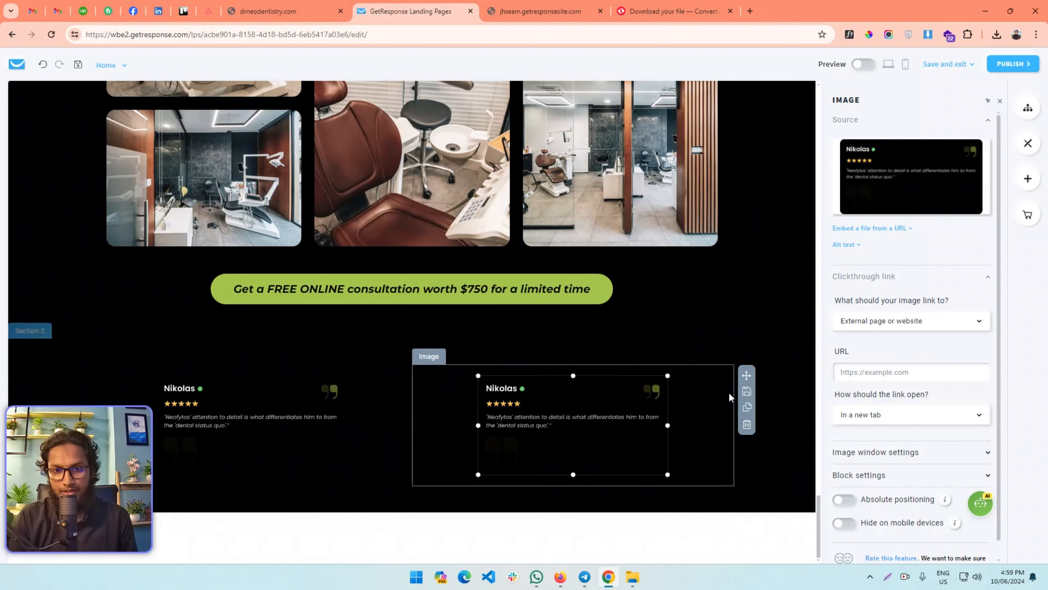
{"action": "left_click", "coordinate": [744, 409]}
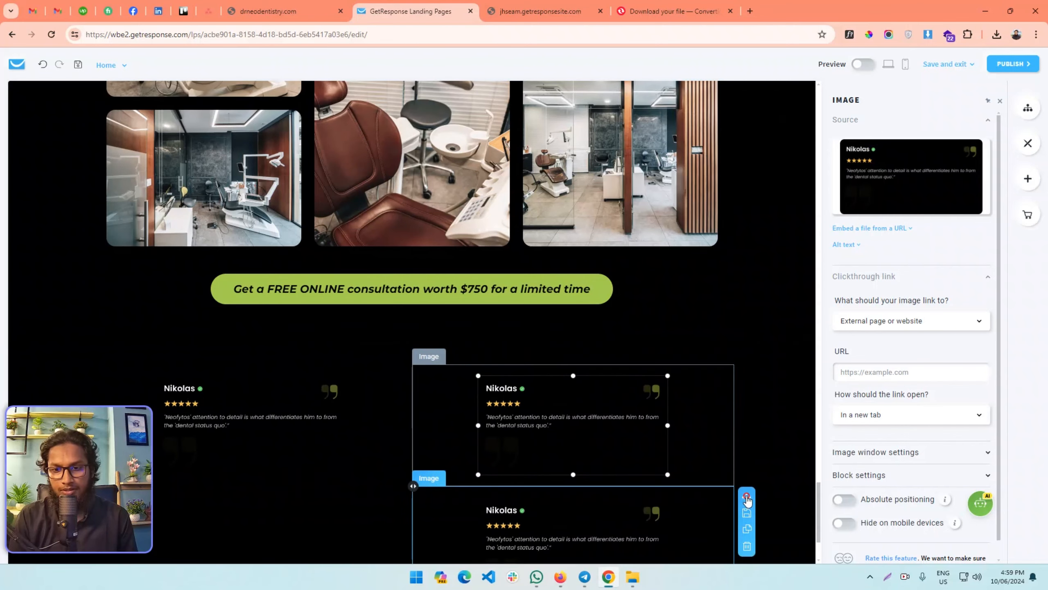
{"action": "left_click_drag", "start_coordinate": [747, 500], "coordinate": [739, 404]}
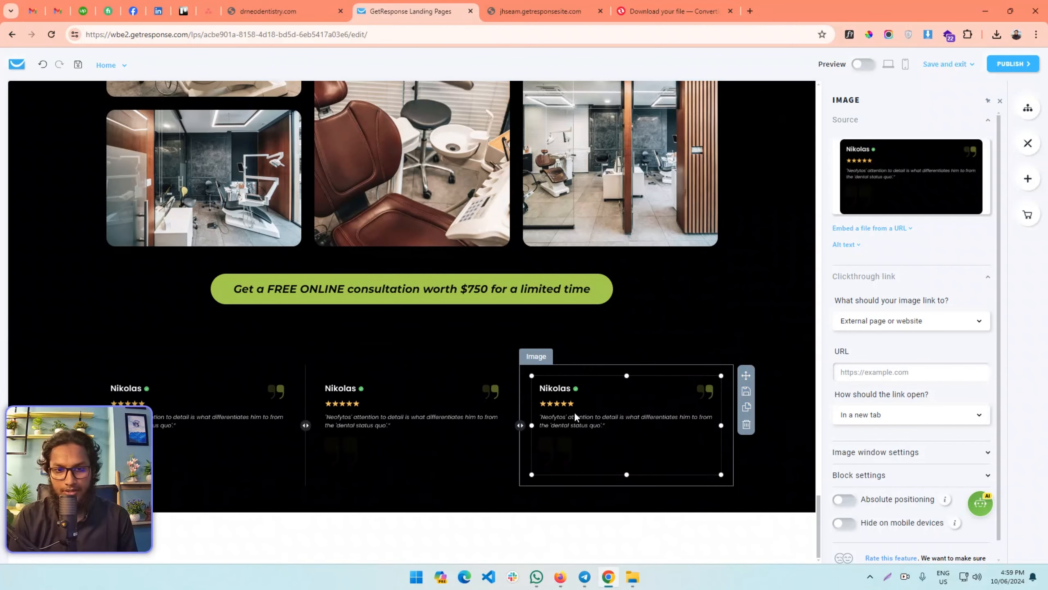
- Duplicate each of the three testimonial cards to build a second row beneath the first
{"action": "left_click", "coordinate": [417, 398]}
{"action": "left_click", "coordinate": [253, 428]}
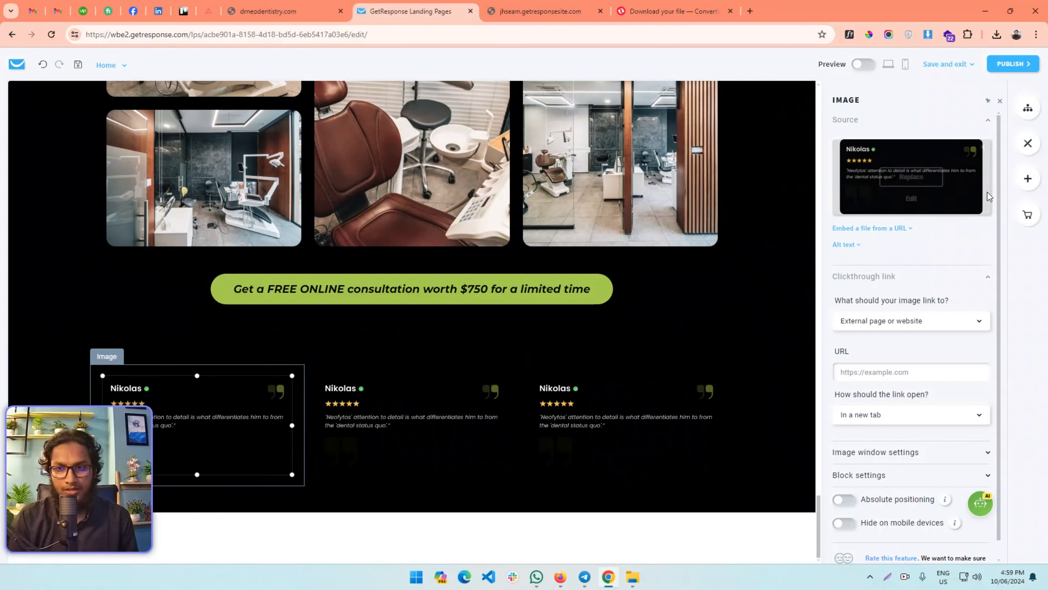
{"action": "left_click", "coordinate": [604, 412]}
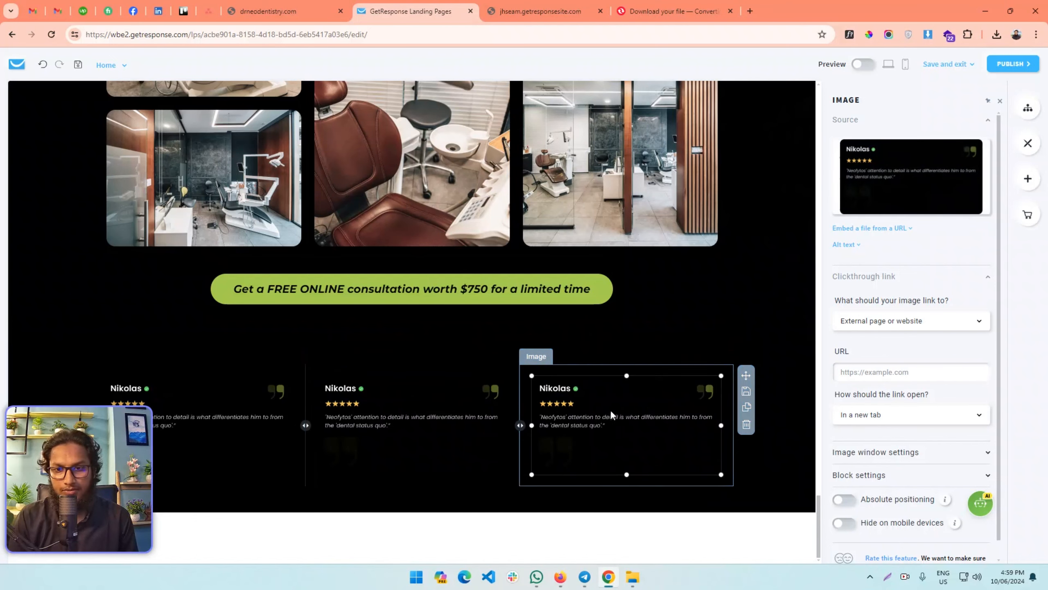
{"action": "left_click", "coordinate": [746, 407]}
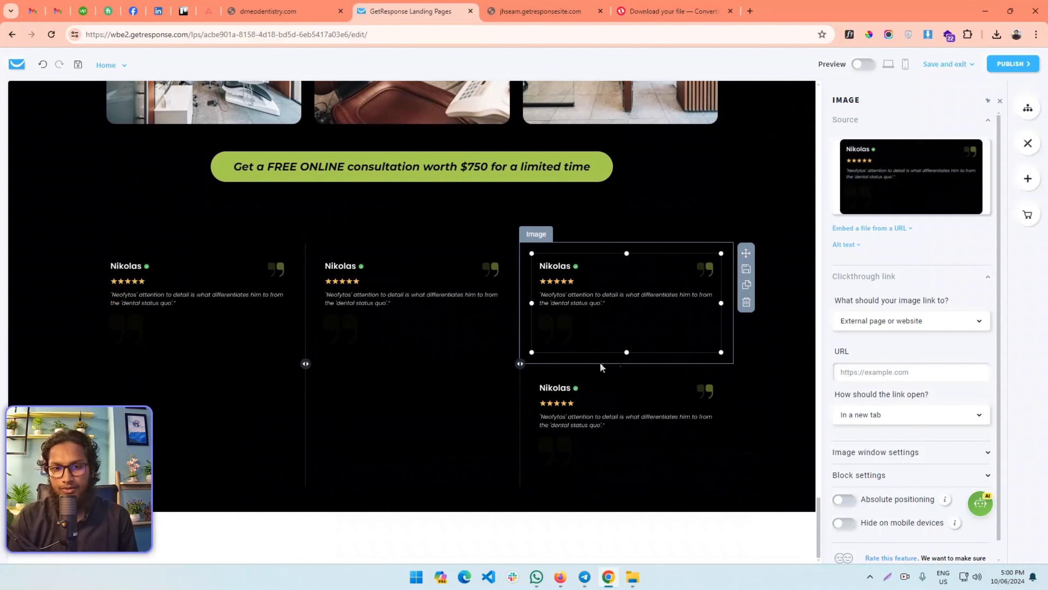
{"action": "left_click", "coordinate": [480, 281]}
{"action": "left_click", "coordinate": [292, 288]}
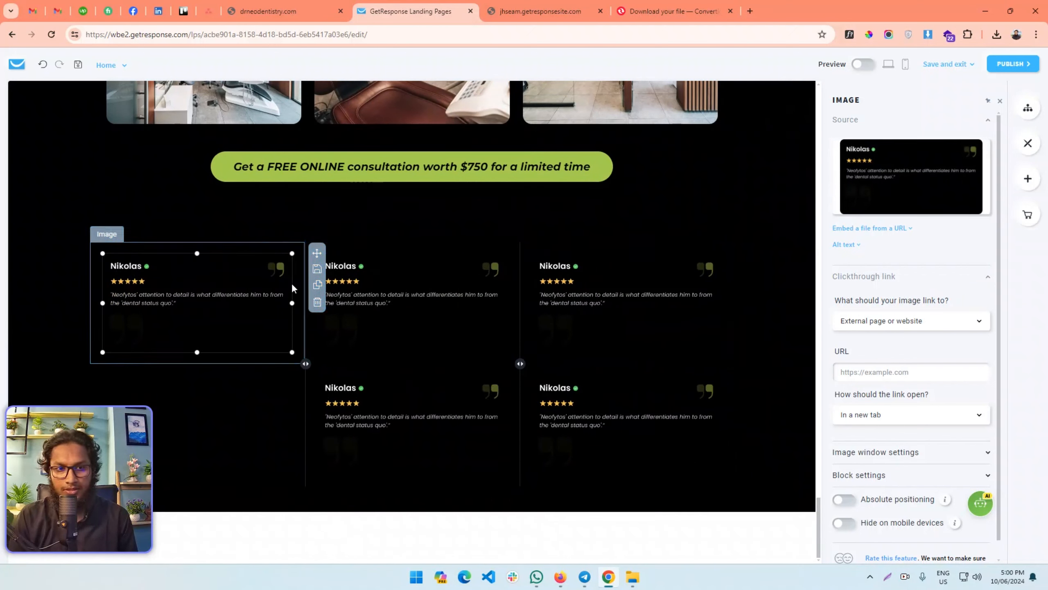
{"action": "left_click", "coordinate": [317, 284]}
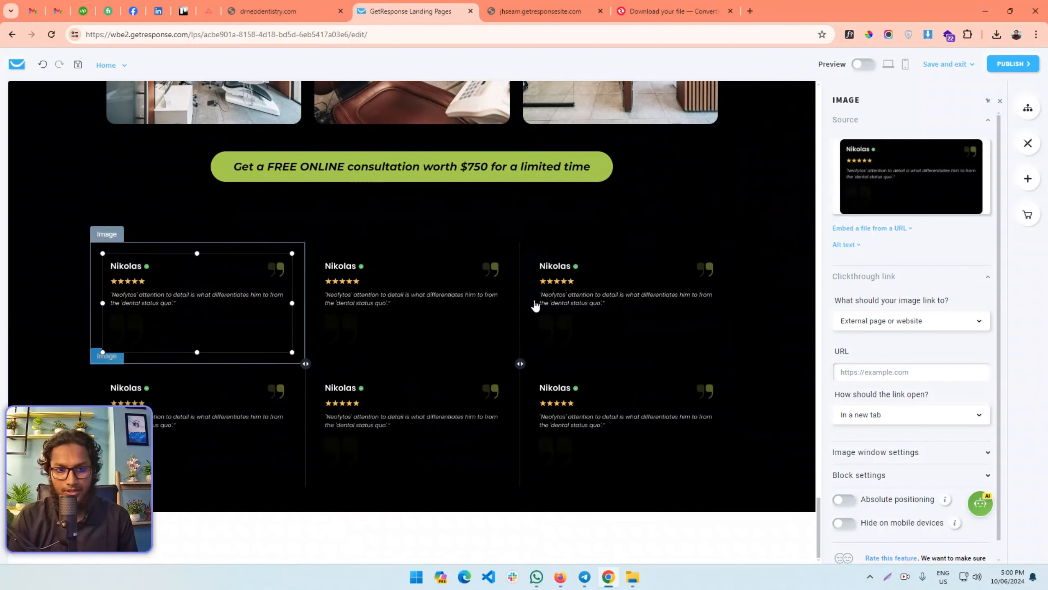
- Duplicate the second-row testimonial cards to complete a third row, forming a three-by-three grid
{"action": "left_click", "coordinate": [407, 421]}
{"action": "left_click_drag", "start_coordinate": [319, 376], "coordinate": [299, 401]}
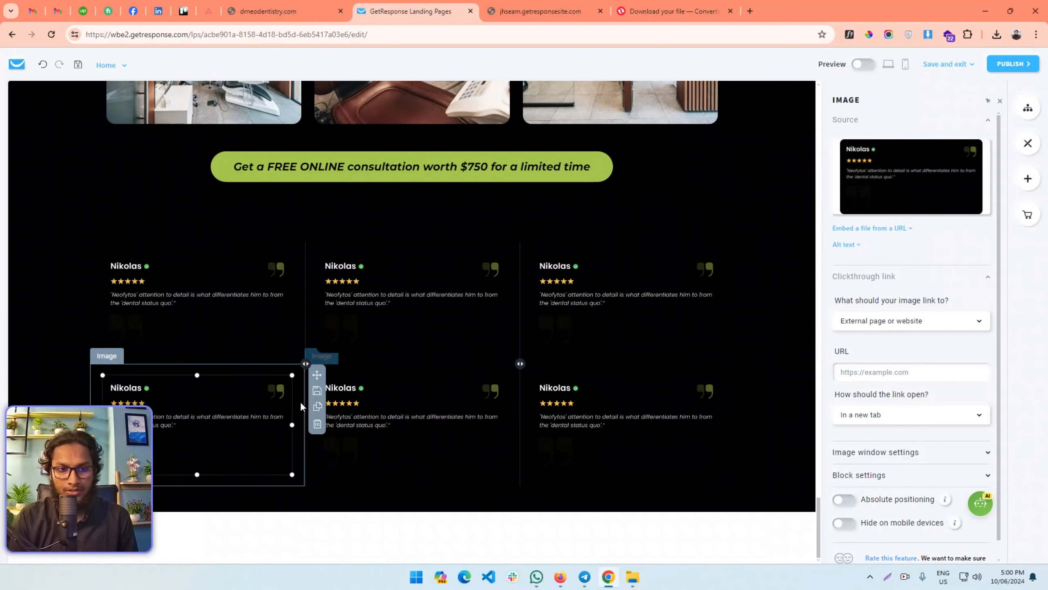
{"action": "left_click", "coordinate": [414, 409]}
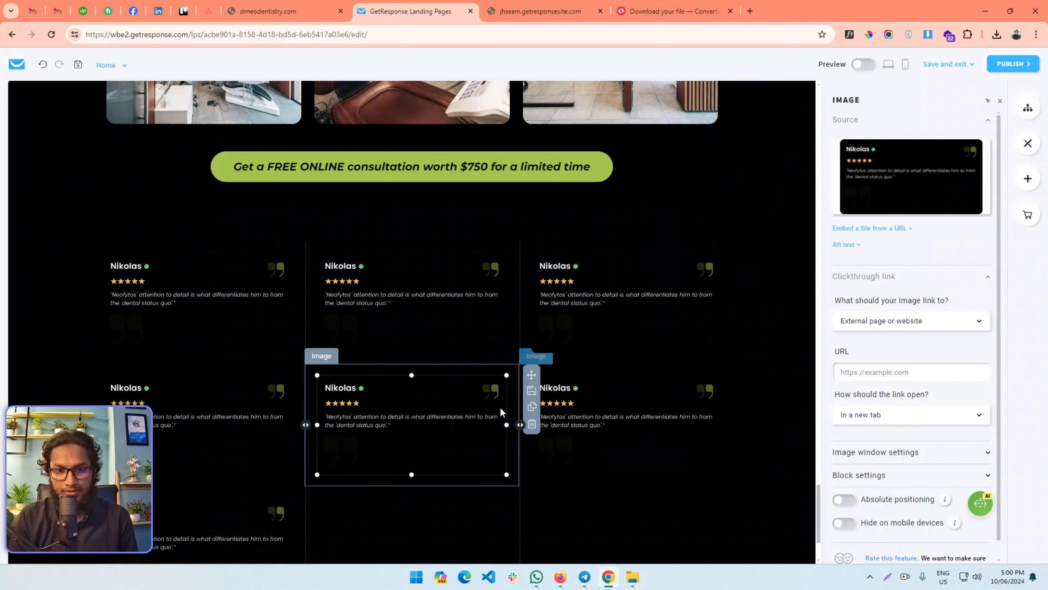
{"action": "left_click", "coordinate": [657, 402]}
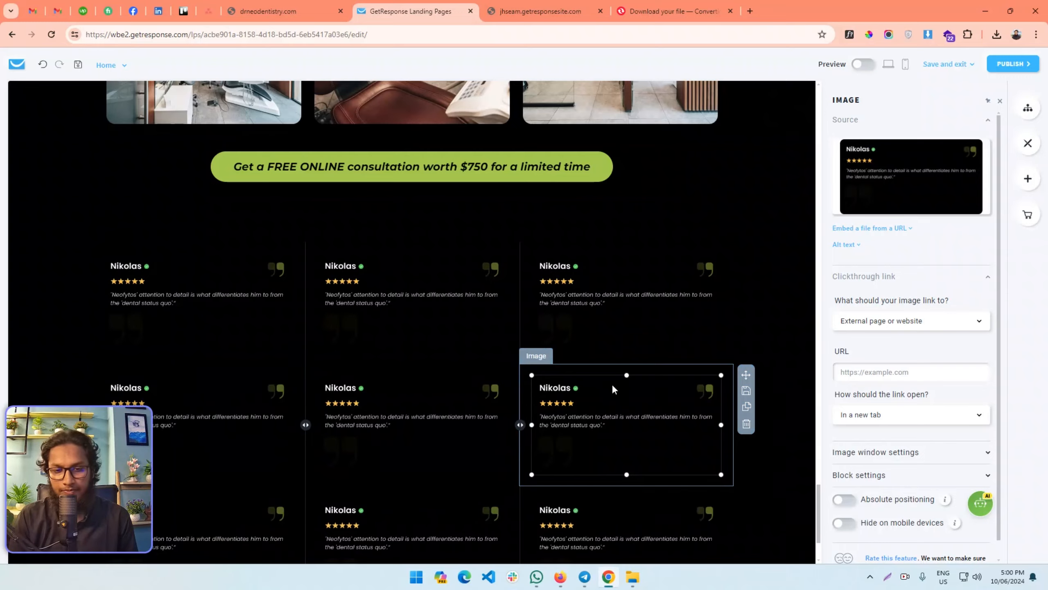
{"action": "scroll", "coordinate": [578, 384], "scroll_direction": "down", "scroll_amount": 2}
{"action": "scroll", "coordinate": [349, 312], "scroll_direction": "down", "scroll_amount": 2}
{"action": "left_click", "coordinate": [66, 274]}
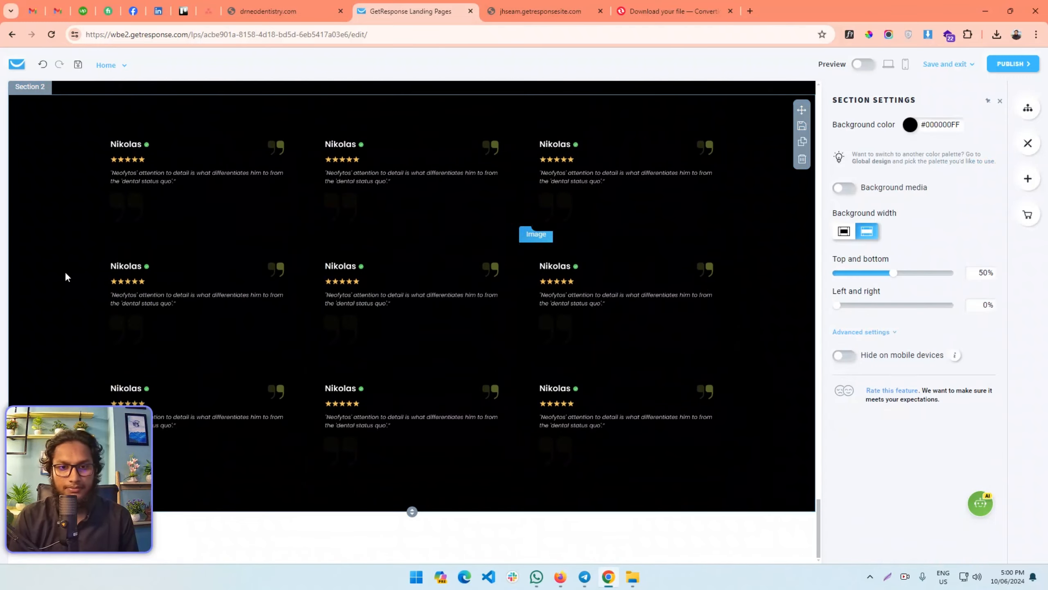
{"action": "scroll", "coordinate": [607, 371], "scroll_direction": "up", "scroll_amount": 3}
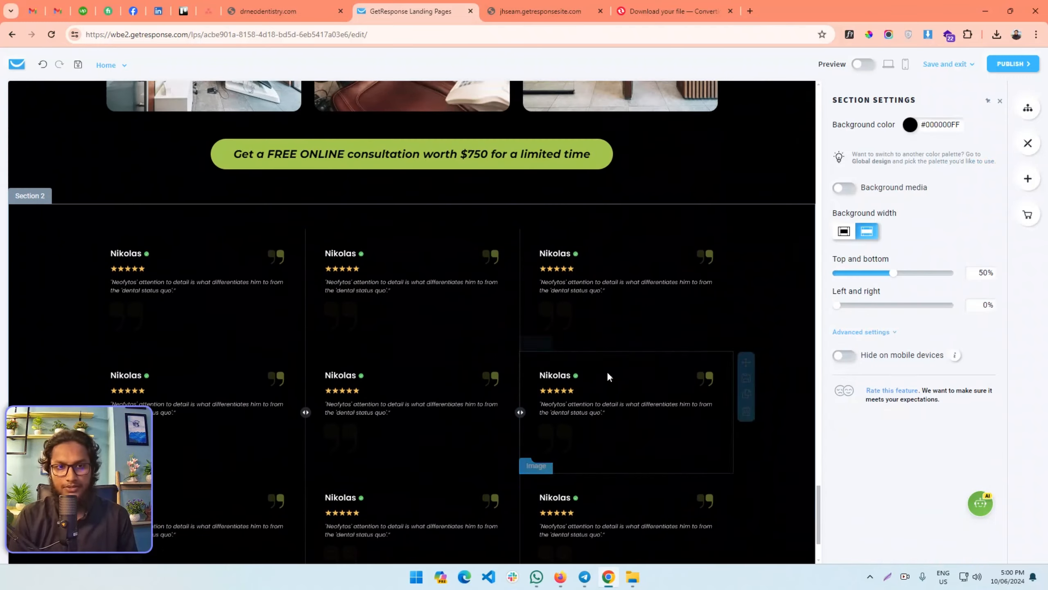
{"action": "scroll", "coordinate": [433, 304], "scroll_direction": "down", "scroll_amount": 3}
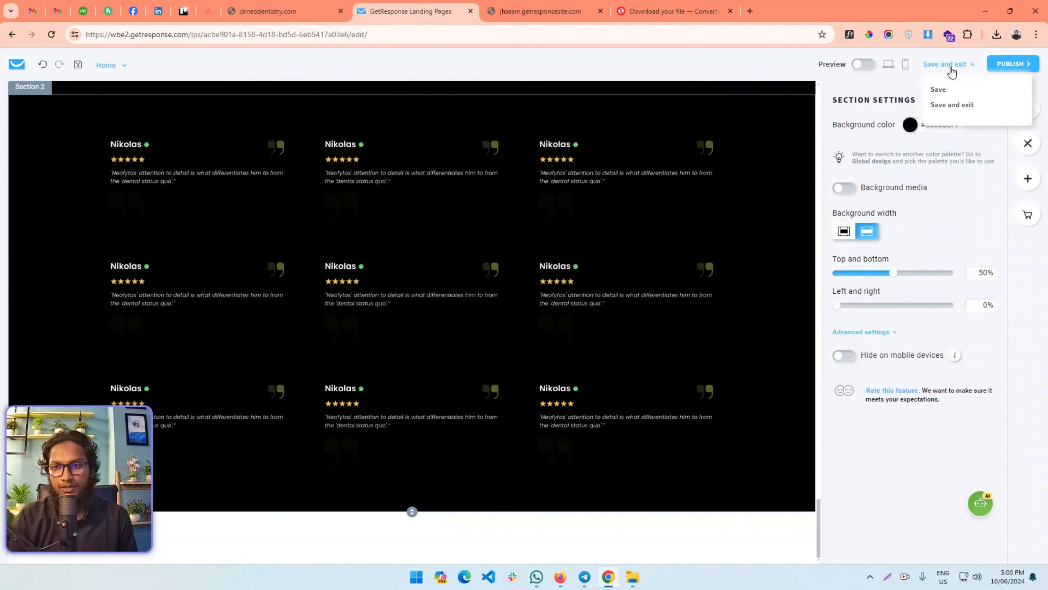
- Check on the drneodentistry.com page which button follows the testimonial grid, and return to the GetResponse editor
{"action": "left_click", "coordinate": [1029, 180]}
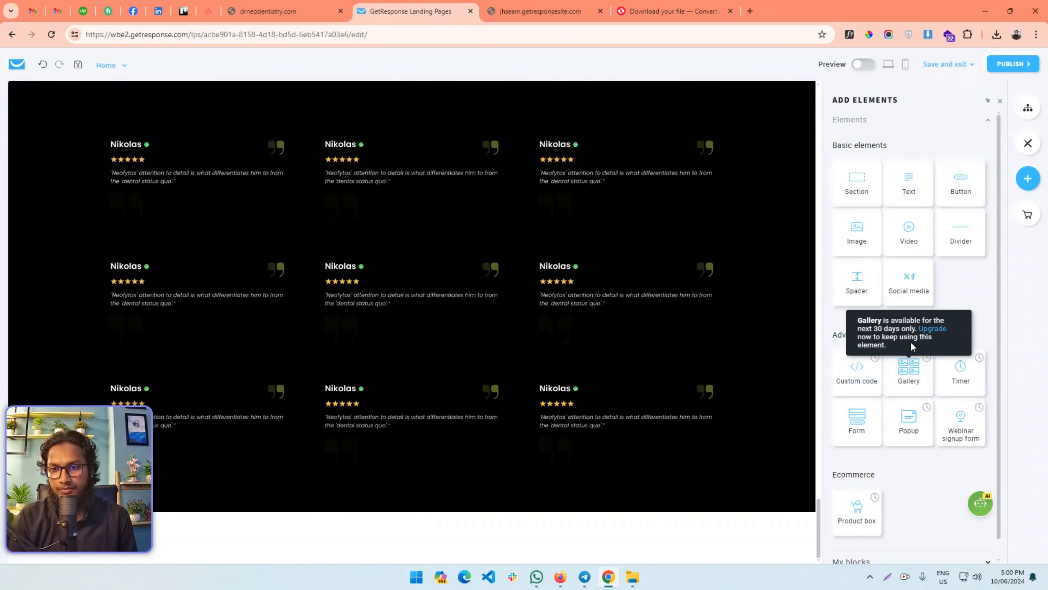
{"action": "left_click_drag", "start_coordinate": [858, 372], "coordinate": [397, 558]}
{"action": "scroll", "coordinate": [503, 311], "scroll_direction": "up", "scroll_amount": 5}
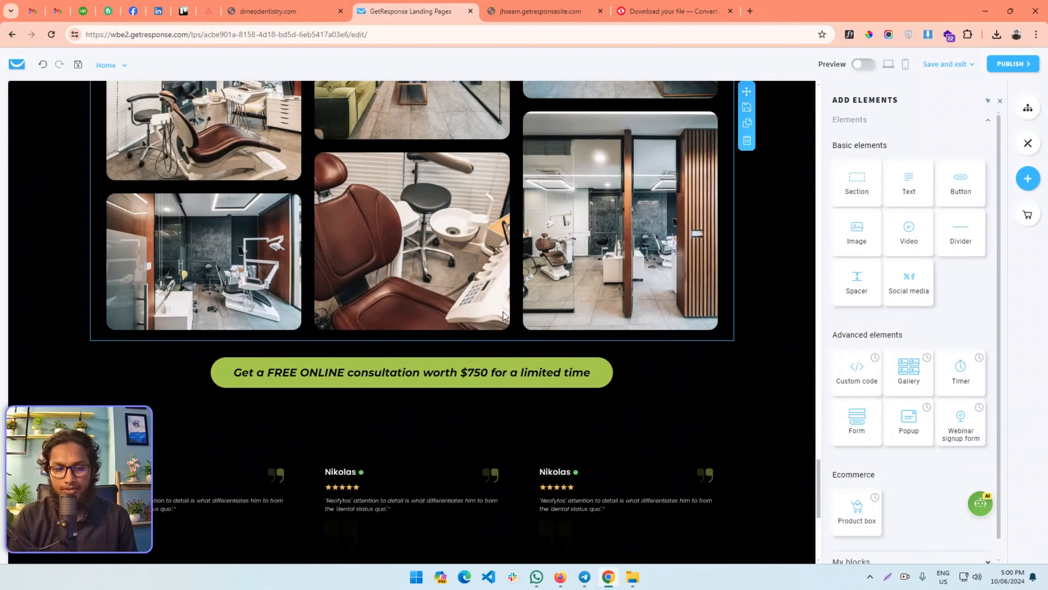
{"action": "key", "text": "ctrl+shift+Tab"}
{"action": "scroll", "coordinate": [499, 384], "scroll_direction": "down", "scroll_amount": 5}
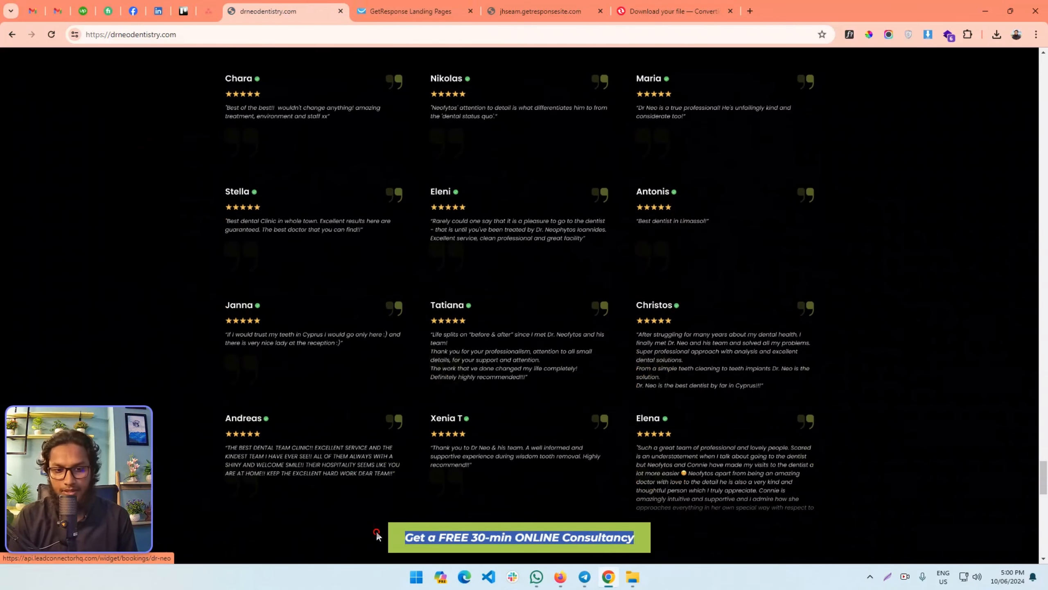
{"action": "key", "text": "ctrl+Tab"}
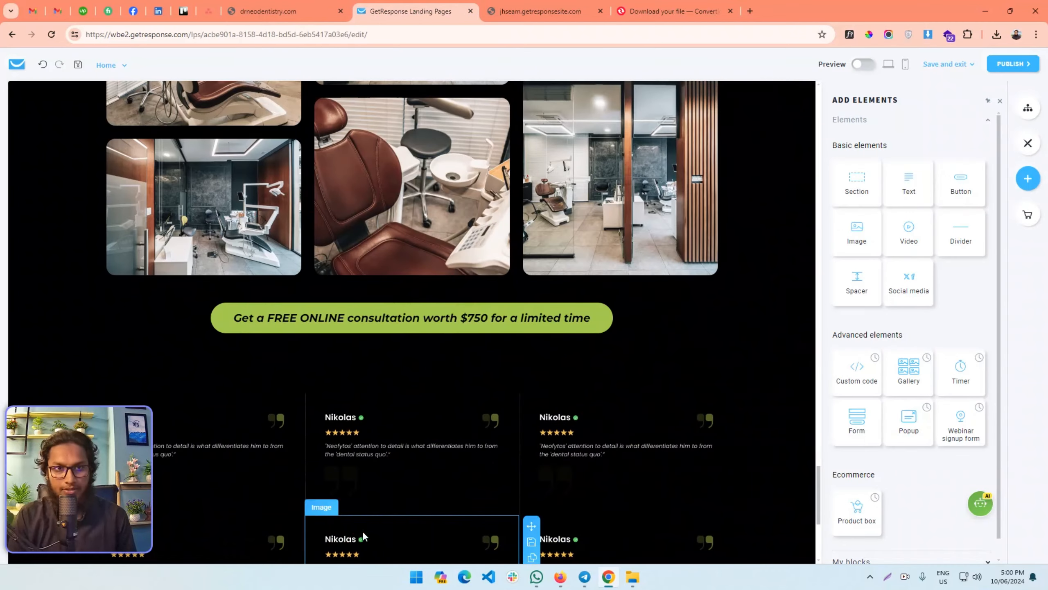
- Duplicate the green "Get a FREE ONLINE consultation worth $750 for a limited time" button beneath the clinic photos
{"action": "left_click", "coordinate": [675, 298]}
{"action": "left_click", "coordinate": [747, 329]}
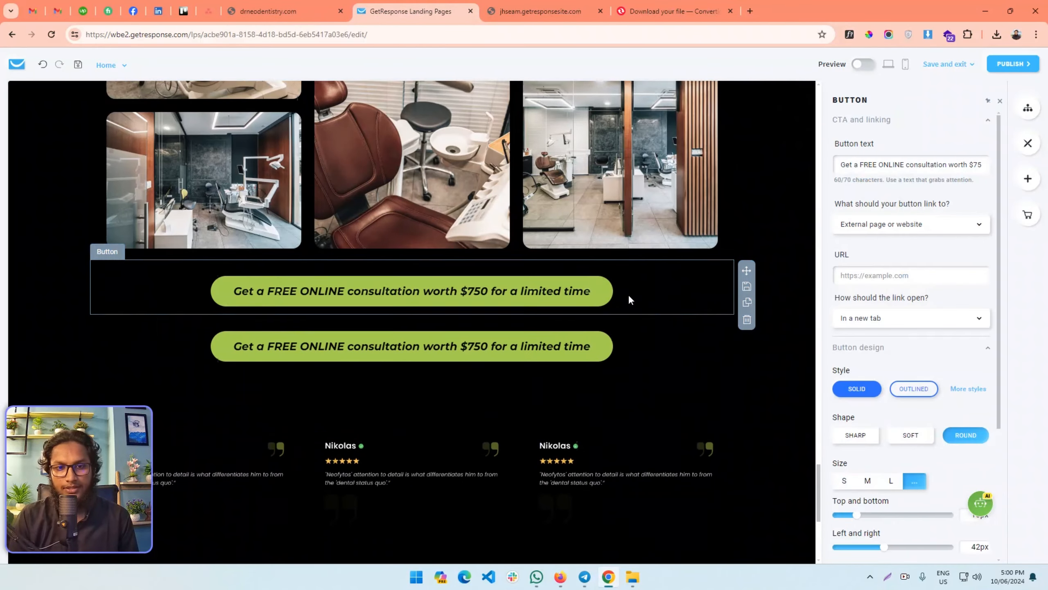
{"action": "scroll", "coordinate": [628, 294], "scroll_direction": "down", "scroll_amount": 7}
- Add a blank section beneath the testimonial grid and set its background color to black (#000000FF)
{"action": "left_click", "coordinate": [1027, 179]}
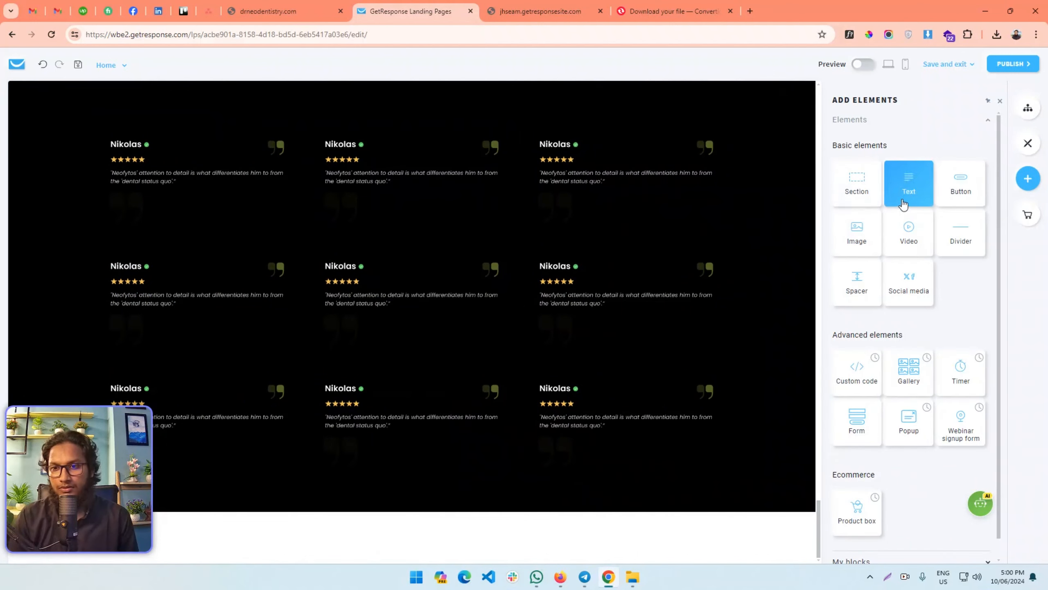
{"action": "left_click_drag", "start_coordinate": [862, 219], "coordinate": [407, 519]}
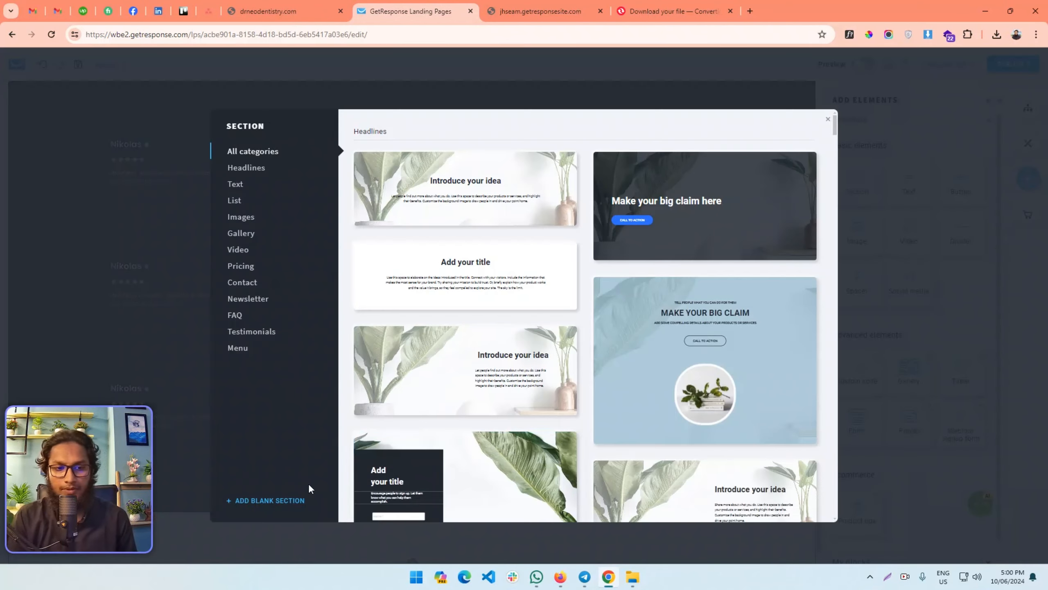
{"action": "left_click", "coordinate": [273, 500]}
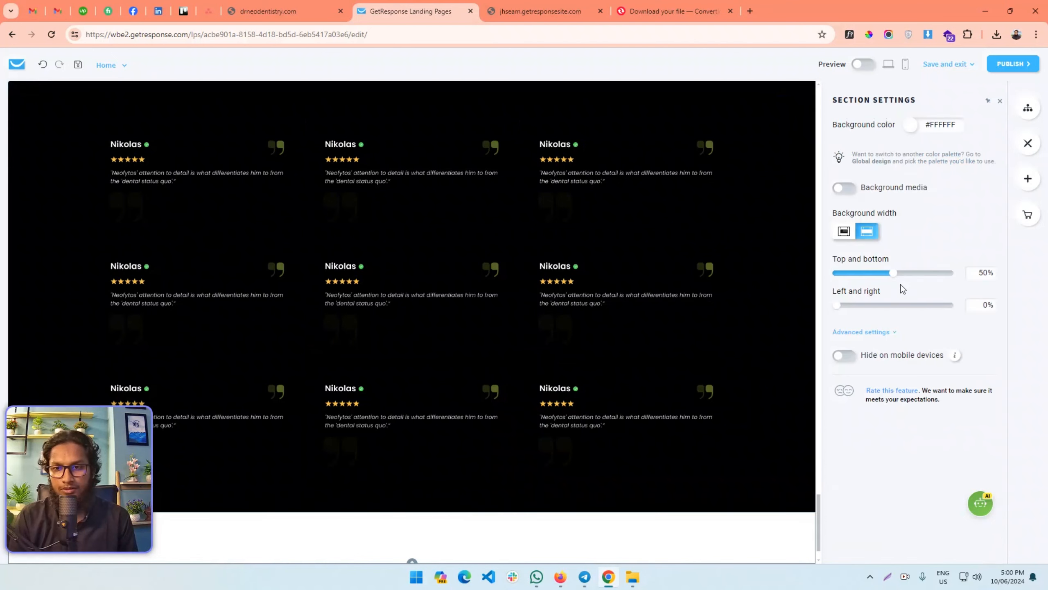
{"action": "left_click", "coordinate": [910, 125]}
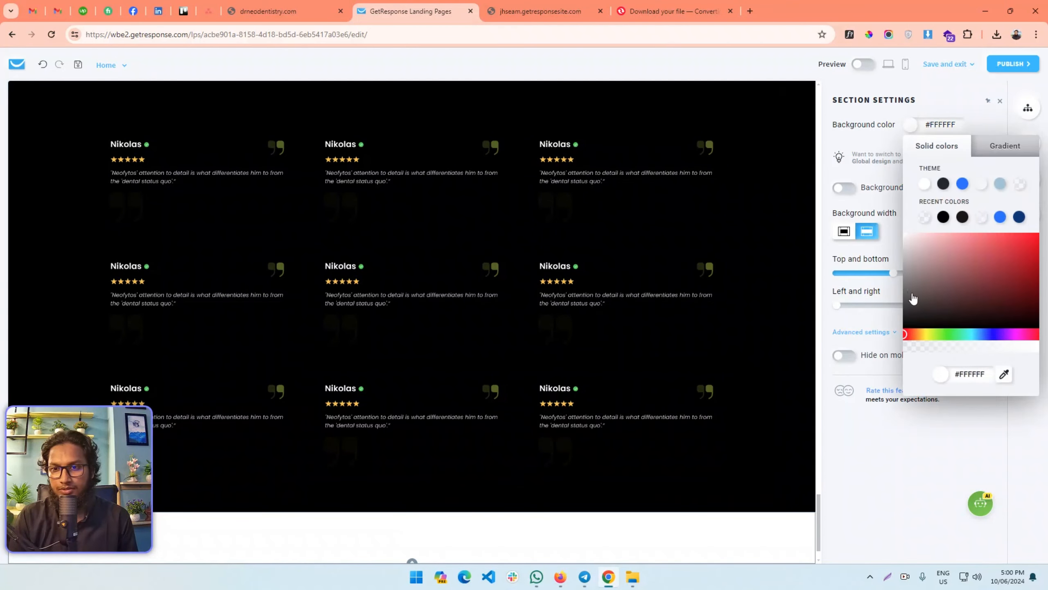
{"action": "left_click", "coordinate": [943, 216]}
{"action": "left_click", "coordinate": [853, 465]}
- Move the duplicated green consultation button from beneath the clinic photos into the new black section below the testimonials
{"action": "scroll", "coordinate": [597, 411], "scroll_direction": "up", "scroll_amount": 8}
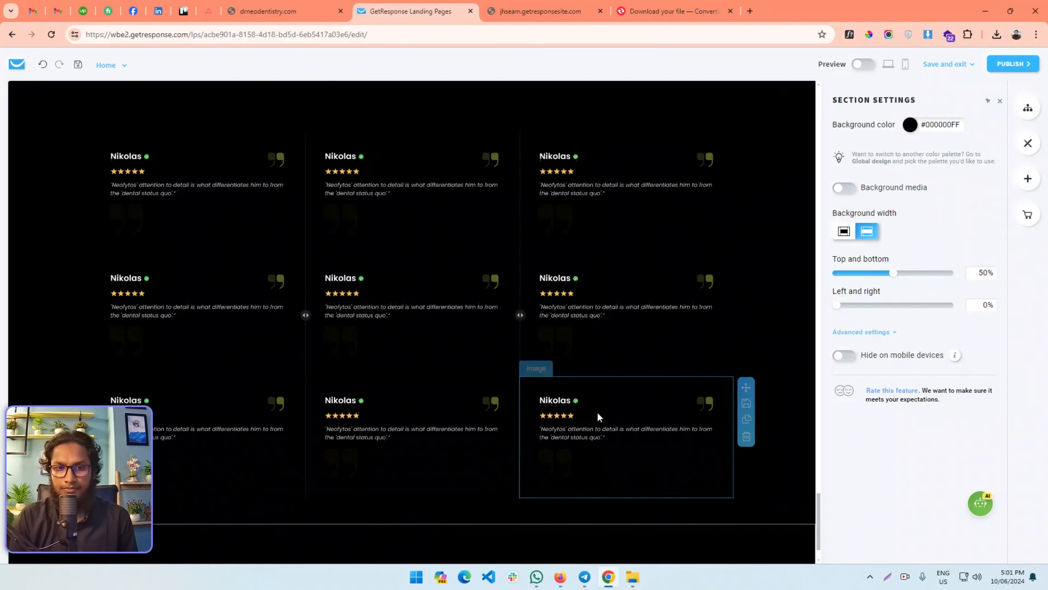
{"action": "left_click_drag", "start_coordinate": [747, 356], "coordinate": [663, 459]}
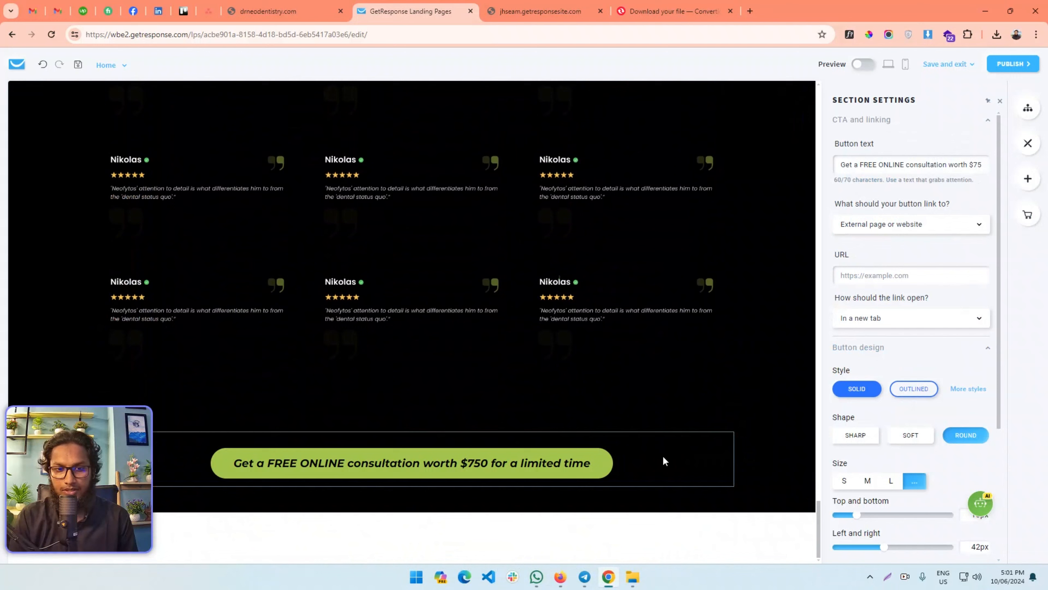
{"action": "left_click", "coordinate": [601, 499]}
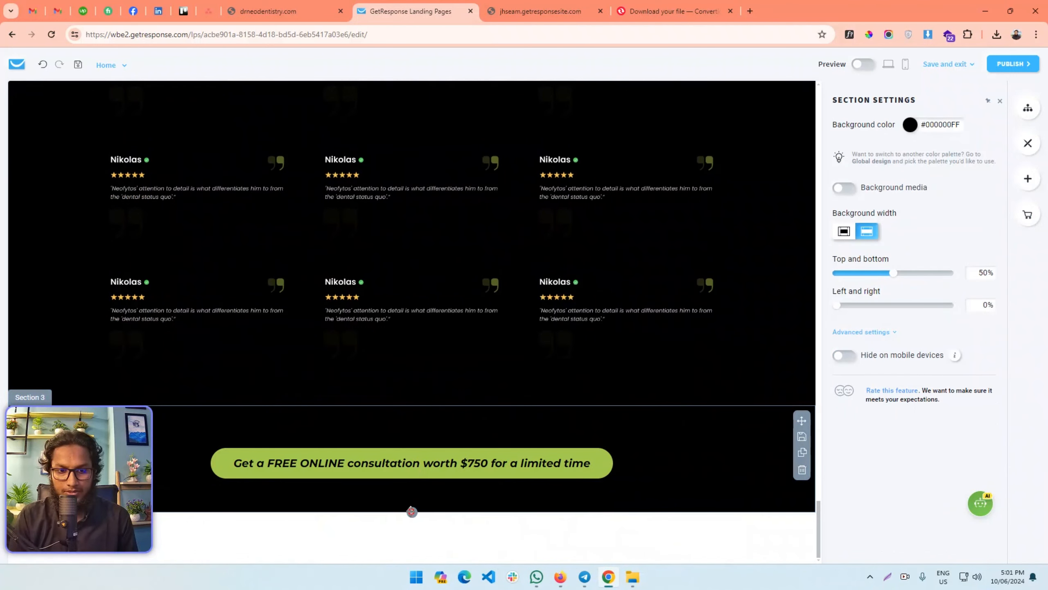
- Set the top and bottom block padding of the button in the last section to 0
{"action": "left_click", "coordinate": [429, 434]}
{"action": "scroll", "coordinate": [907, 458], "scroll_direction": "down", "scroll_amount": 5}
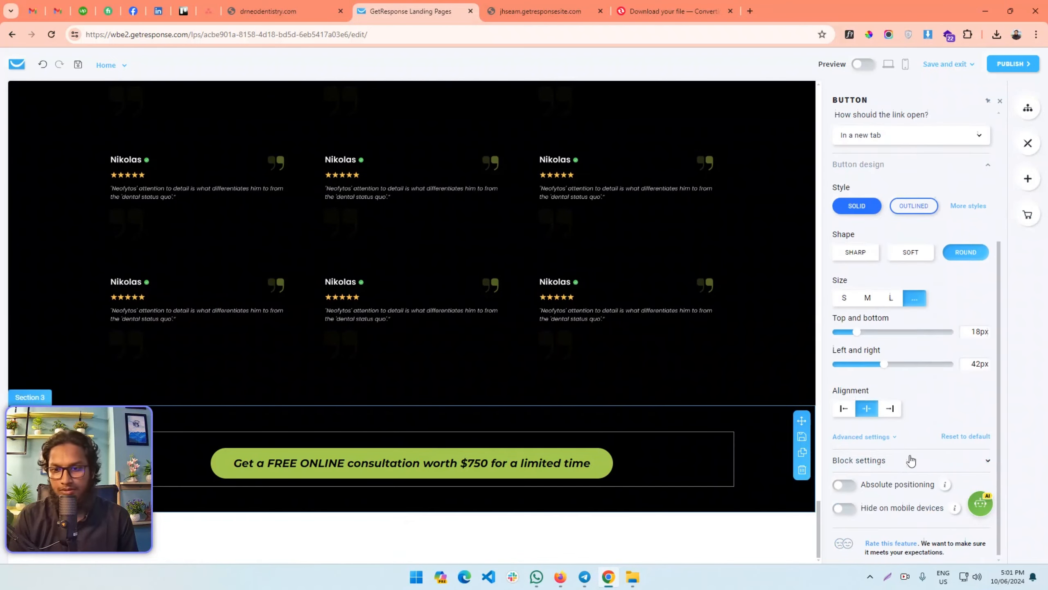
{"action": "left_click", "coordinate": [871, 456]}
{"action": "scroll", "coordinate": [895, 371], "scroll_direction": "down", "scroll_amount": 1}
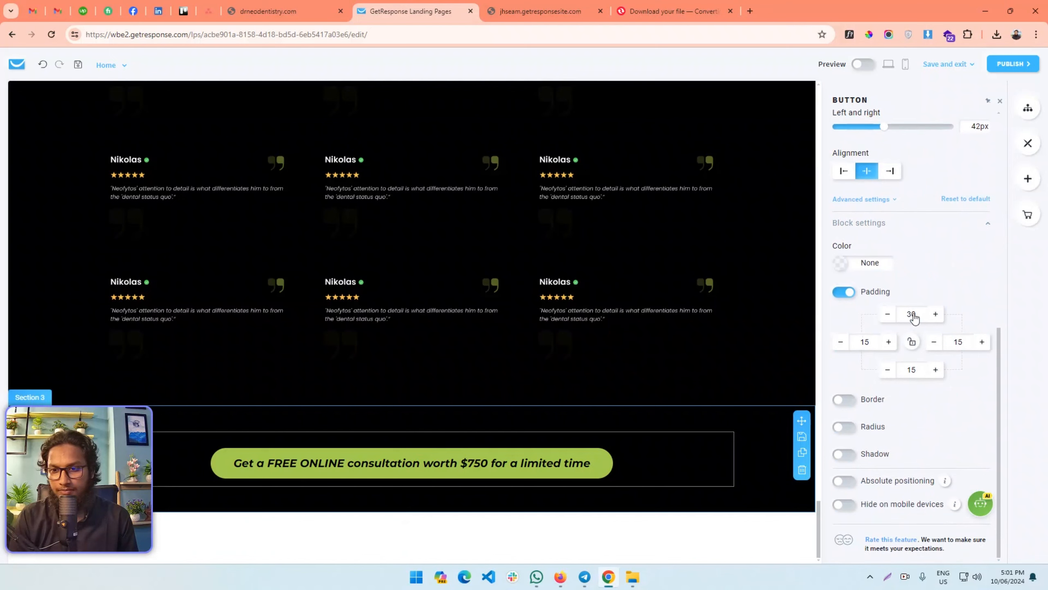
{"action": "type", "text": "0"}
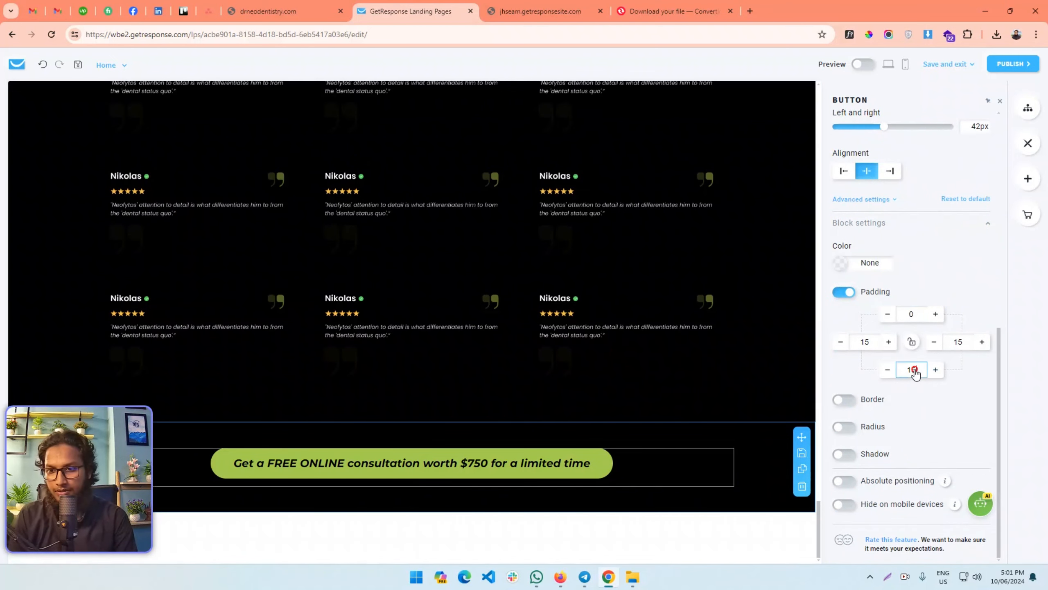
{"action": "type", "text": "0"}
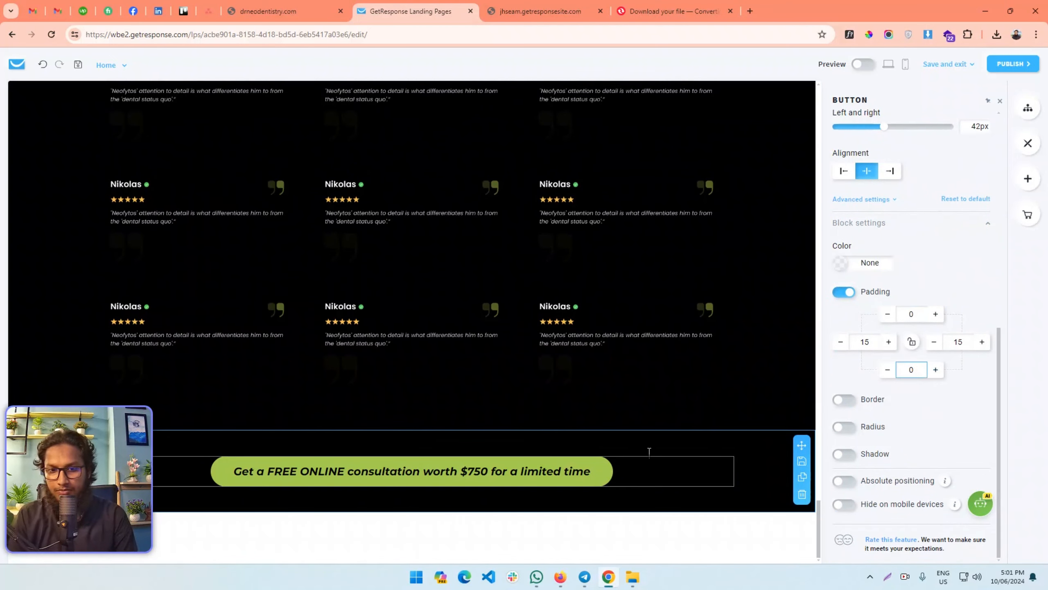
{"action": "left_click", "coordinate": [433, 503]}
- Change the last section's button text to "Get a FREE 30-min ONLINE Consultancy"
{"action": "left_click", "coordinate": [437, 475]}
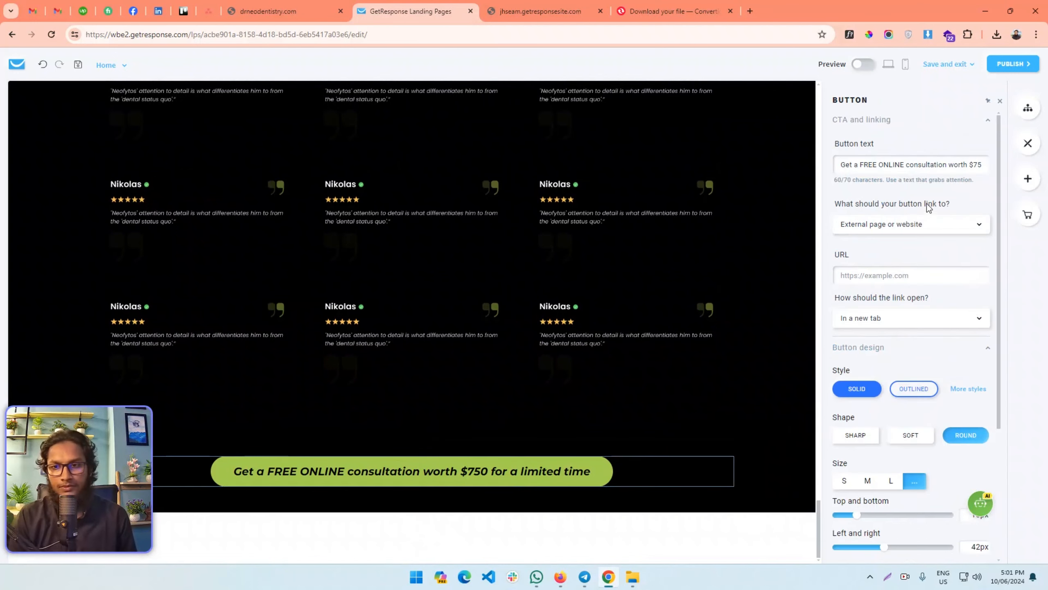
{"action": "triple_click", "coordinate": [903, 171]}
{"action": "type", "text": "Get a FREE 30-min ONLINE Consultancy"}
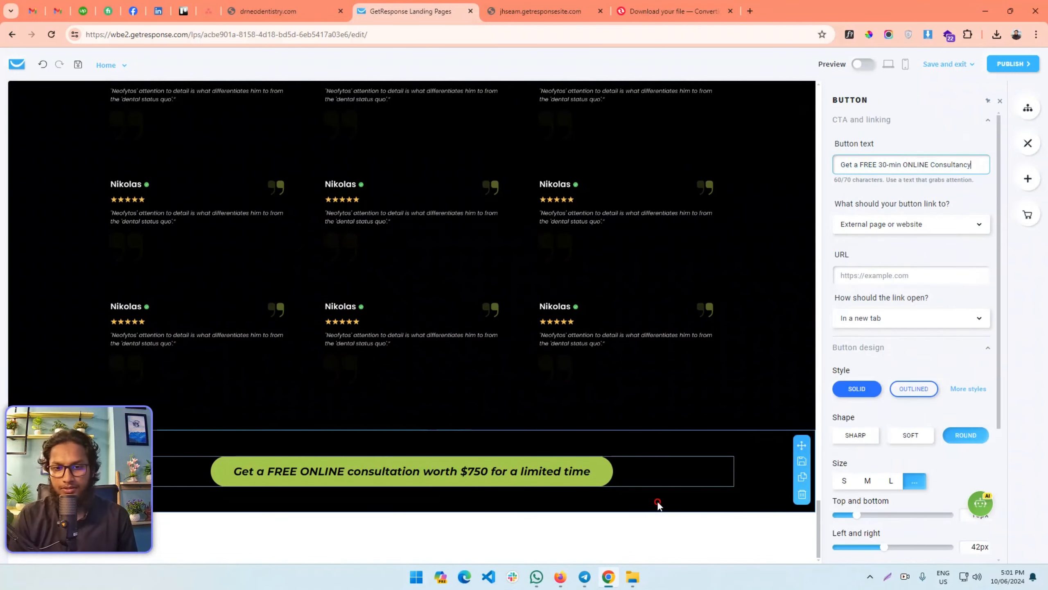
{"action": "left_click", "coordinate": [681, 492]}
- Turn off the corner radius of the "Get a FREE 30-min ONLINE Consultancy" button to give it square corners
{"action": "left_click", "coordinate": [681, 479]}
{"action": "scroll", "coordinate": [912, 365], "scroll_direction": "down", "scroll_amount": 5}
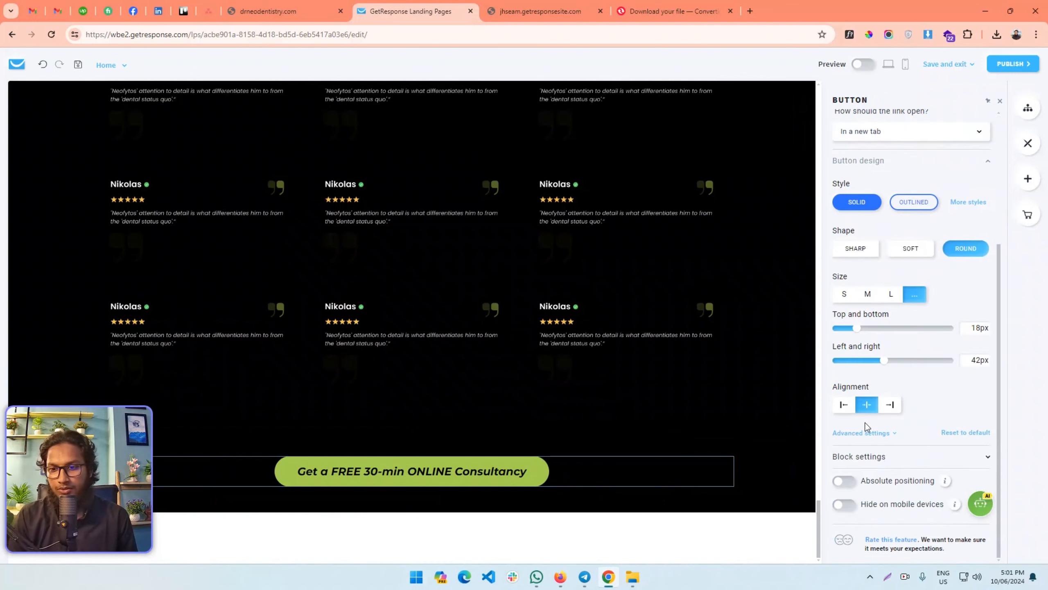
{"action": "left_click", "coordinate": [882, 434]}
{"action": "scroll", "coordinate": [920, 400], "scroll_direction": "down", "scroll_amount": 5}
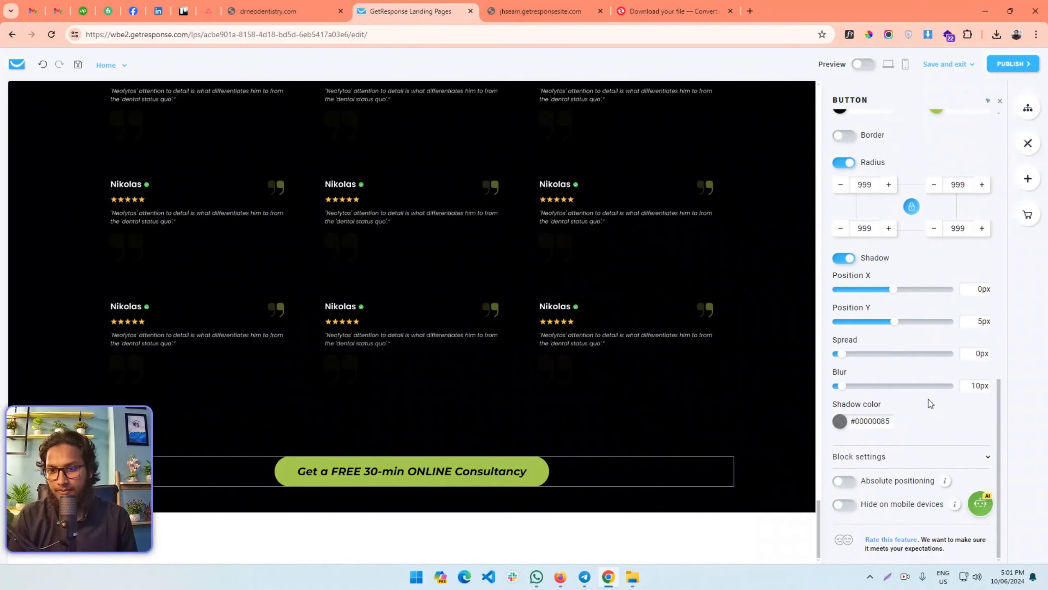
{"action": "scroll", "coordinate": [887, 339], "scroll_direction": "up", "scroll_amount": 4}
{"action": "scroll", "coordinate": [871, 312], "scroll_direction": "up", "scroll_amount": 1}
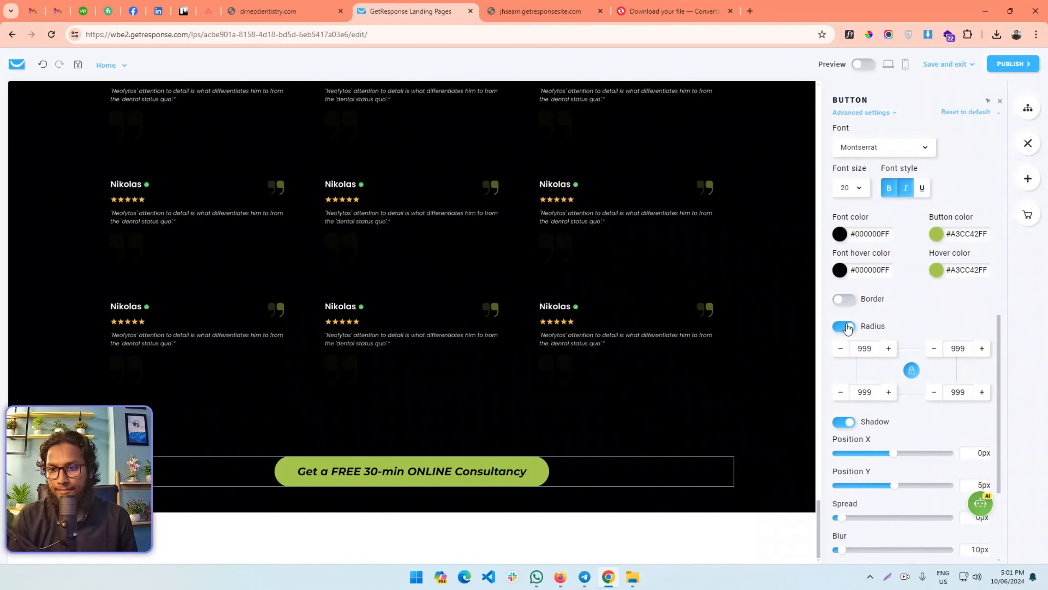
{"action": "left_click", "coordinate": [845, 326]}
- Reduce the consultancy button section's top and bottom spacing to 21% and open the section's advanced settings
{"action": "left_click", "coordinate": [410, 502]}
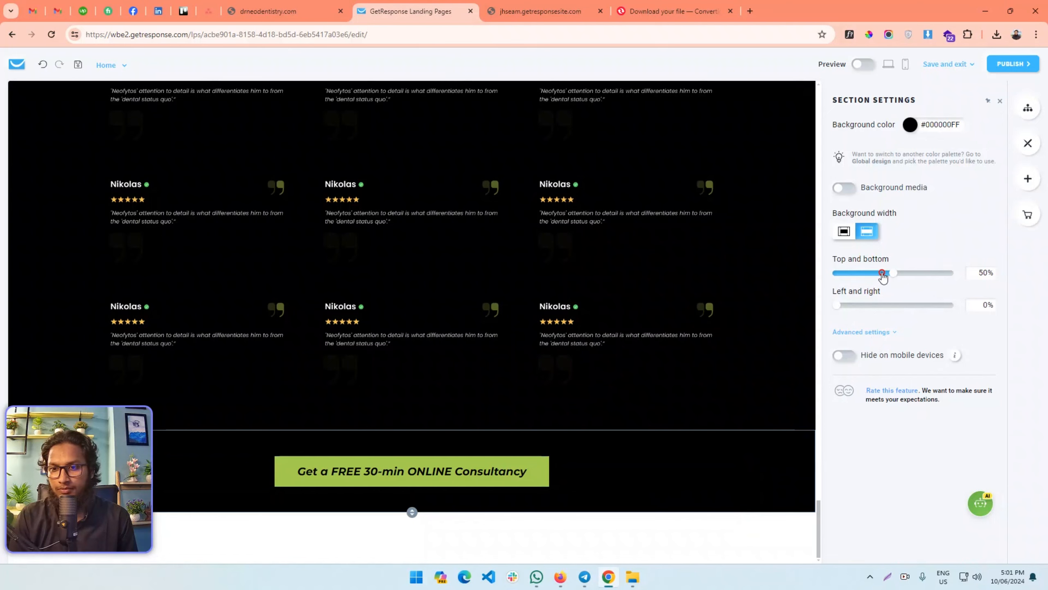
{"action": "left_click_drag", "start_coordinate": [883, 276], "coordinate": [861, 276]}
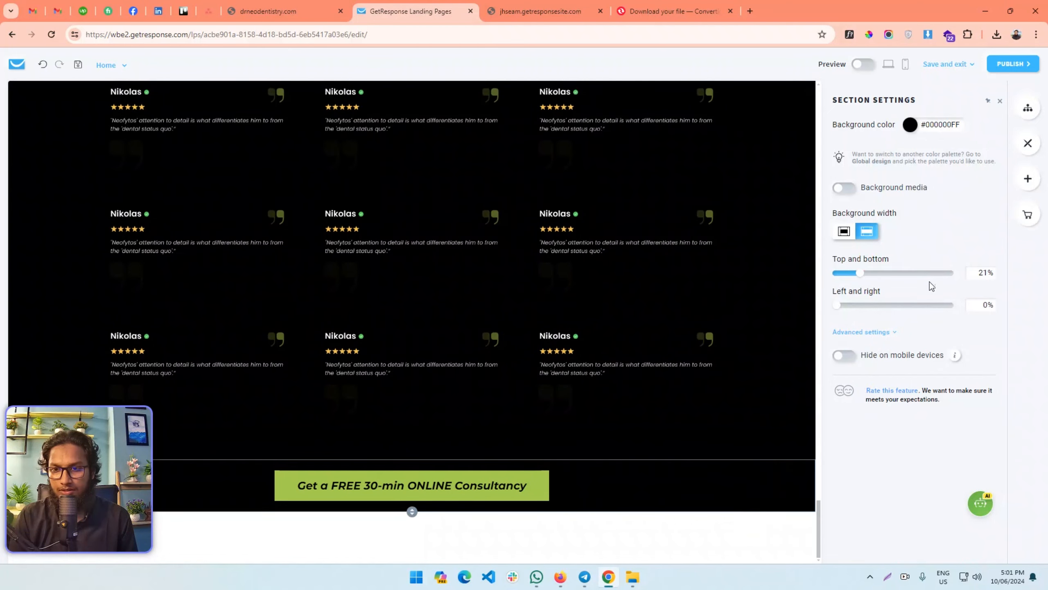
{"action": "left_click", "coordinate": [890, 335]}
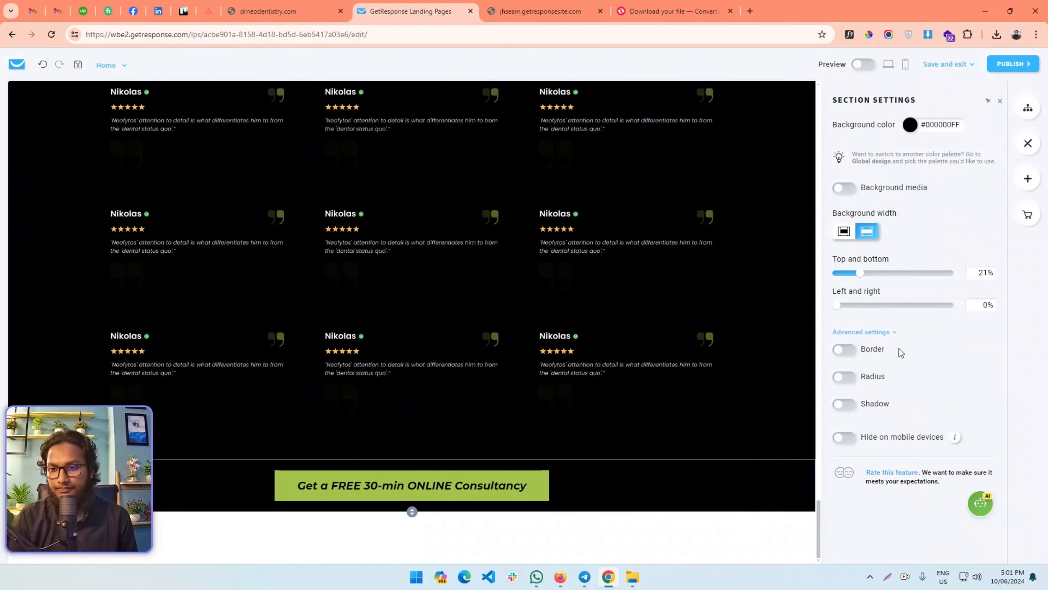
- Check on the drneodentistry.com page how the consultancy button bar behaves over the scrolling content, and return to the GetResponse editor
{"action": "left_click", "coordinate": [285, 11]}
{"action": "scroll", "coordinate": [914, 371], "scroll_direction": "down", "scroll_amount": 5}
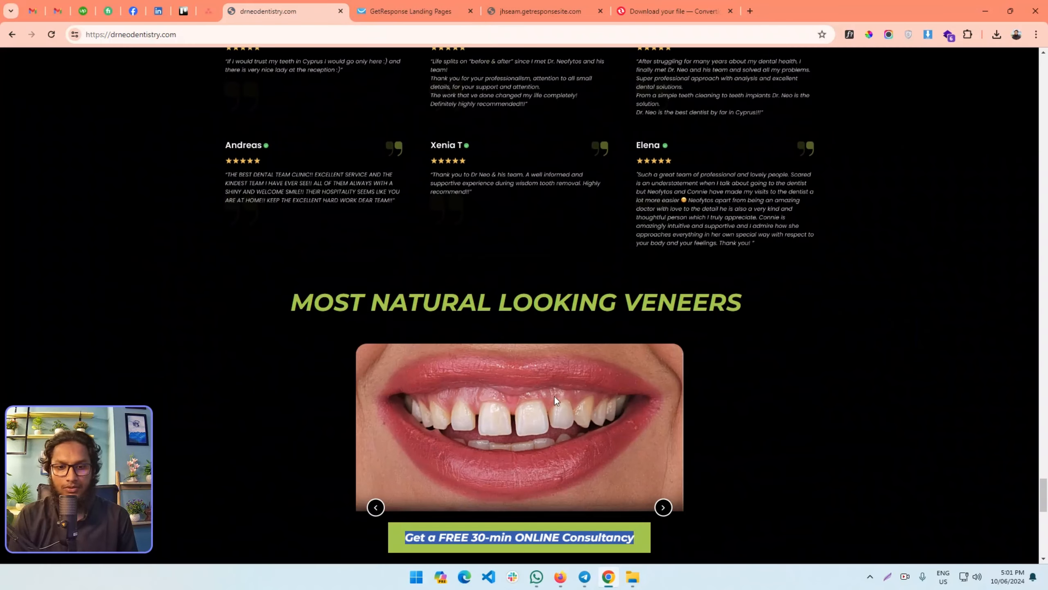
{"action": "scroll", "coordinate": [914, 371], "scroll_direction": "down", "scroll_amount": 3}
{"action": "scroll", "coordinate": [806, 427], "scroll_direction": "down", "scroll_amount": 3}
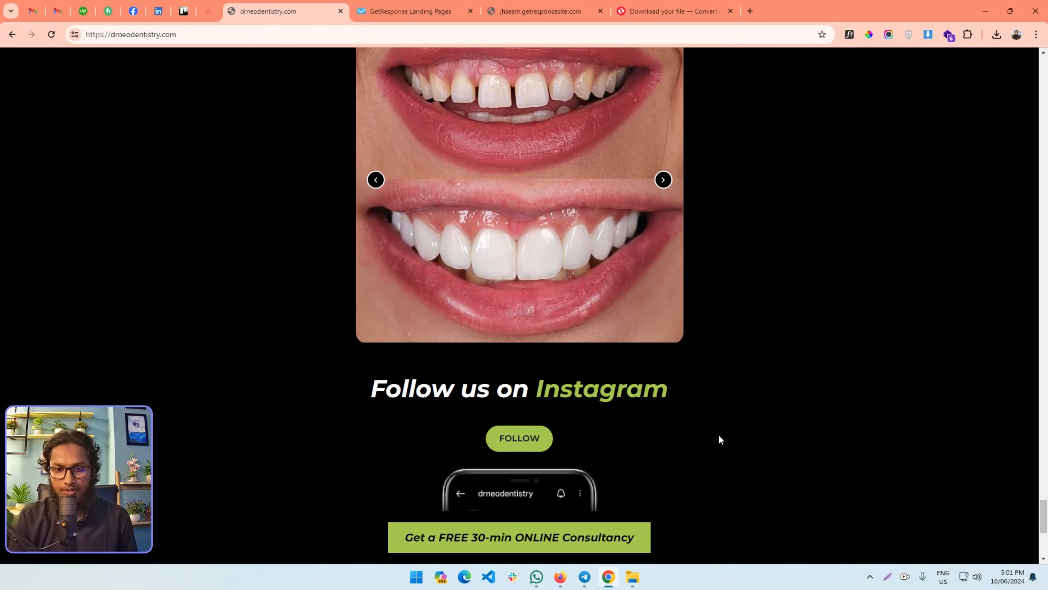
{"action": "scroll", "coordinate": [606, 501], "scroll_direction": "up", "scroll_amount": 5}
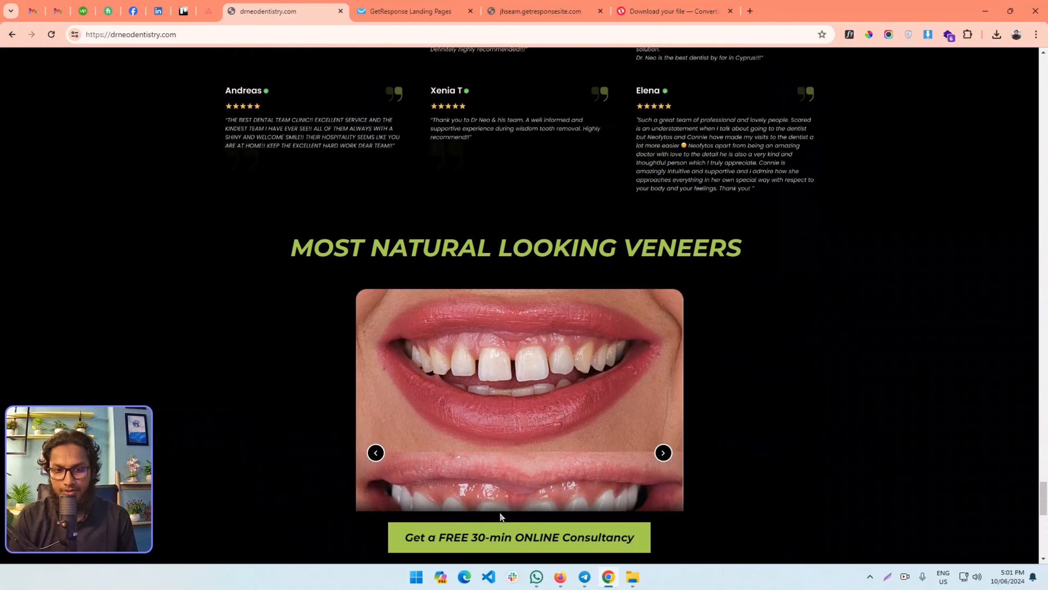
{"action": "left_click", "coordinate": [437, 3]}
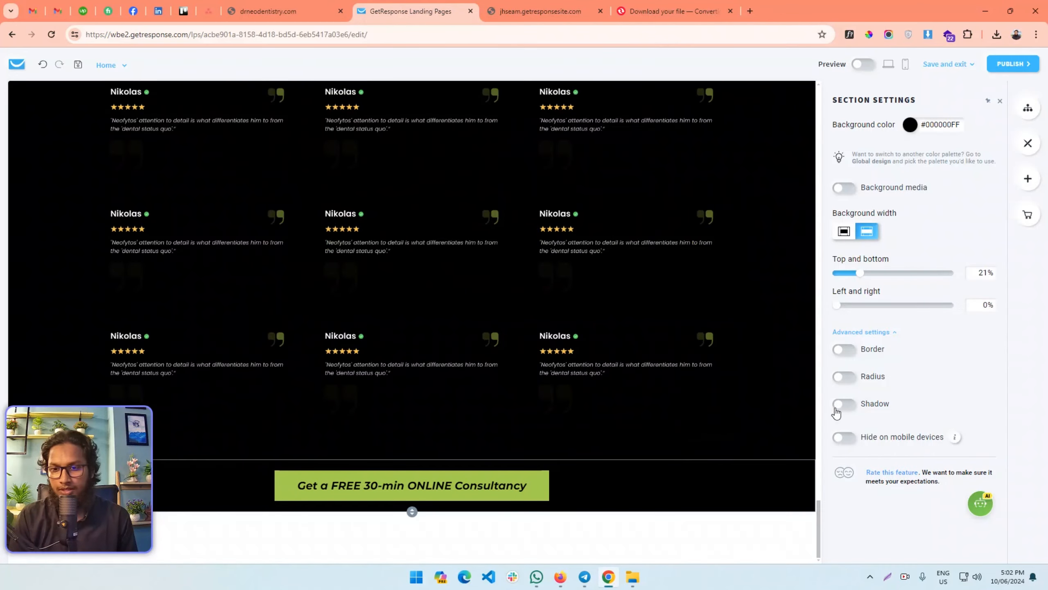
- Enable the shadow on the consultancy button section and review the section's advanced settings
{"action": "left_click", "coordinate": [840, 405]}
{"action": "scroll", "coordinate": [896, 431], "scroll_direction": "down", "scroll_amount": 2}
{"action": "scroll", "coordinate": [622, 444], "scroll_direction": "up", "scroll_amount": 4}
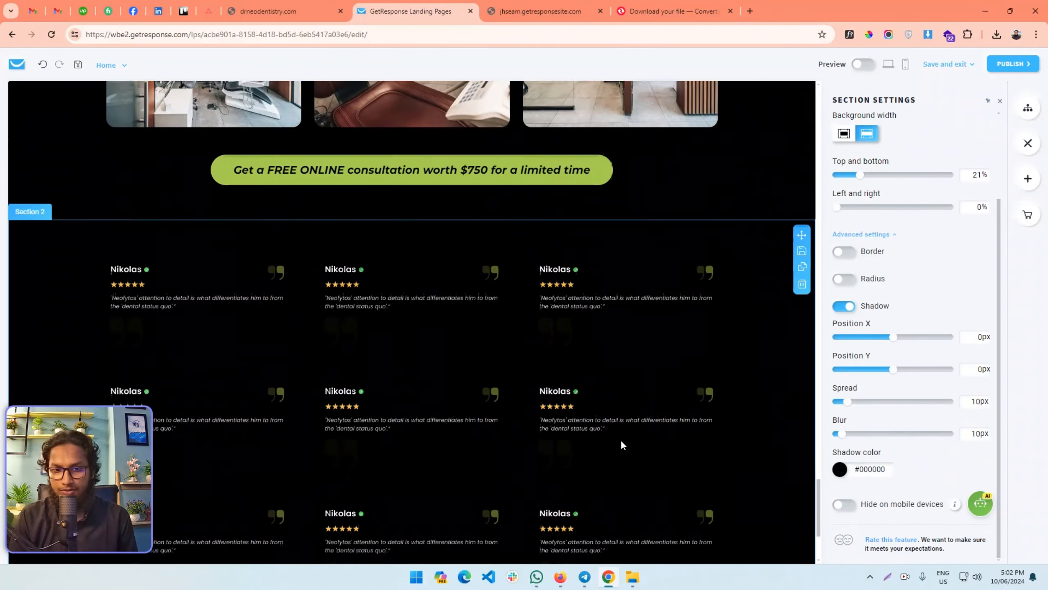
{"action": "scroll", "coordinate": [621, 438], "scroll_direction": "up", "scroll_amount": 7}
{"action": "scroll", "coordinate": [624, 437], "scroll_direction": "down", "scroll_amount": 10}
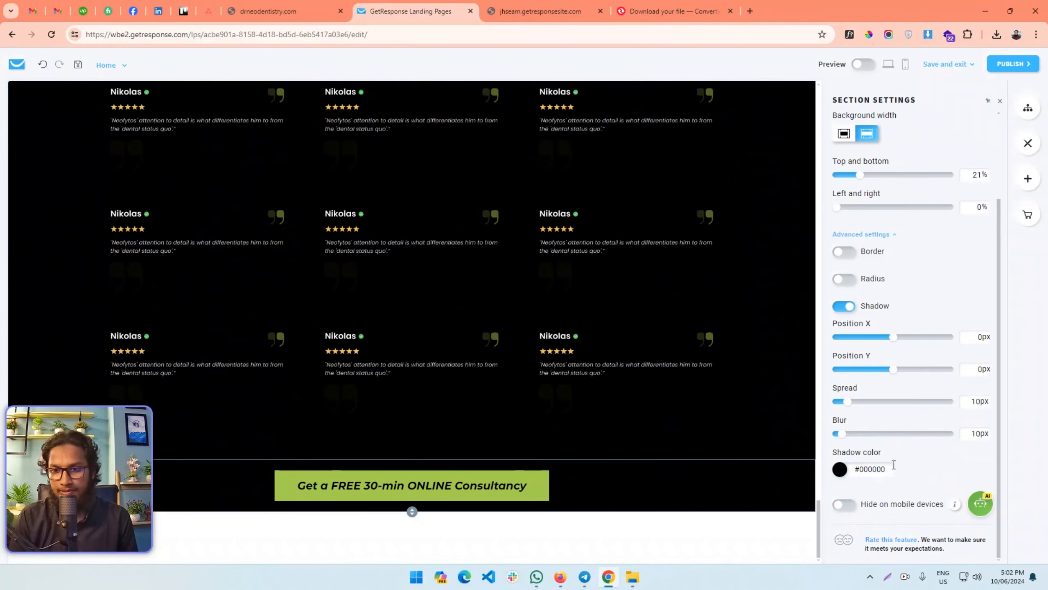
{"action": "scroll", "coordinate": [894, 464], "scroll_direction": "up", "scroll_amount": 2}
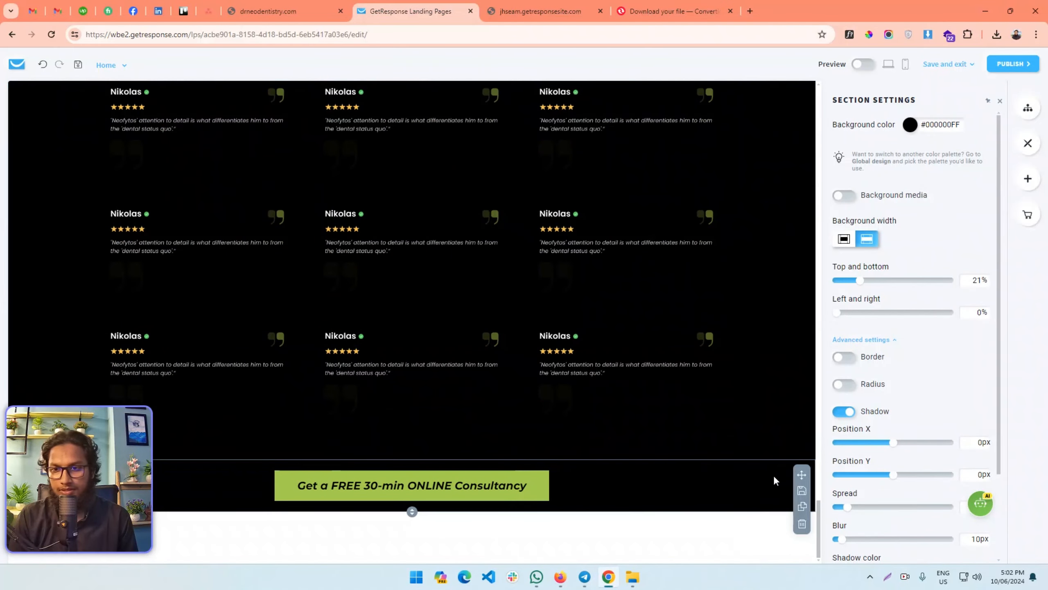
{"action": "scroll", "coordinate": [913, 294], "scroll_direction": "down", "scroll_amount": 3}
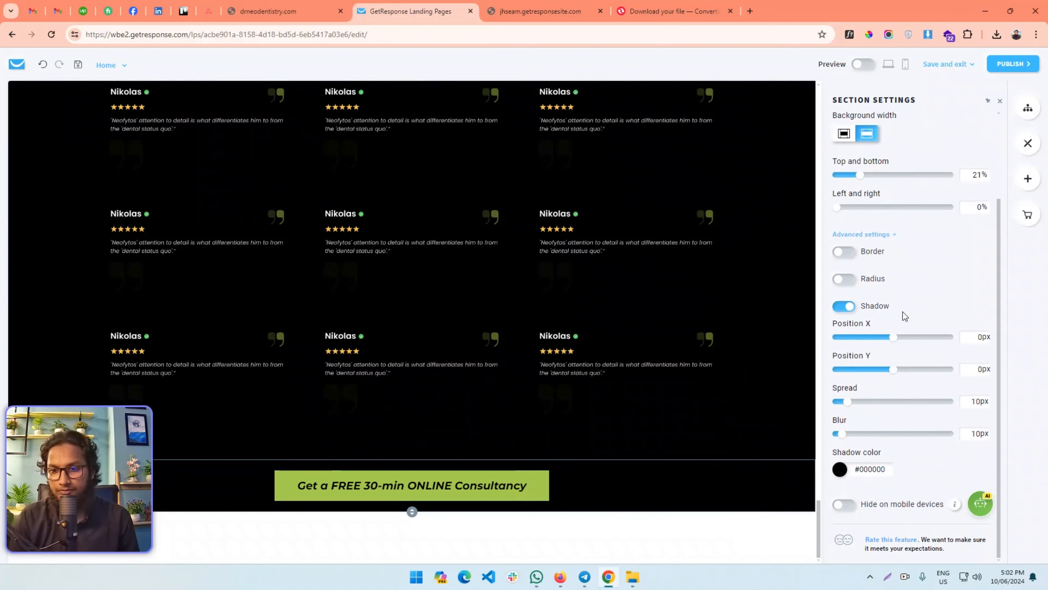
{"action": "left_click", "coordinate": [887, 235]}
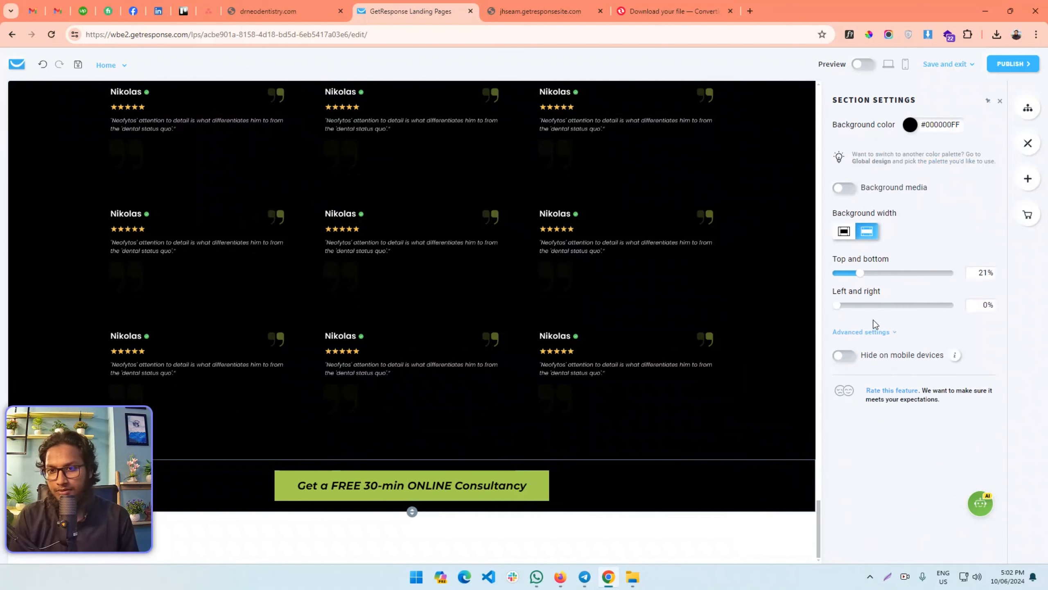
{"action": "left_click", "coordinate": [871, 332]}
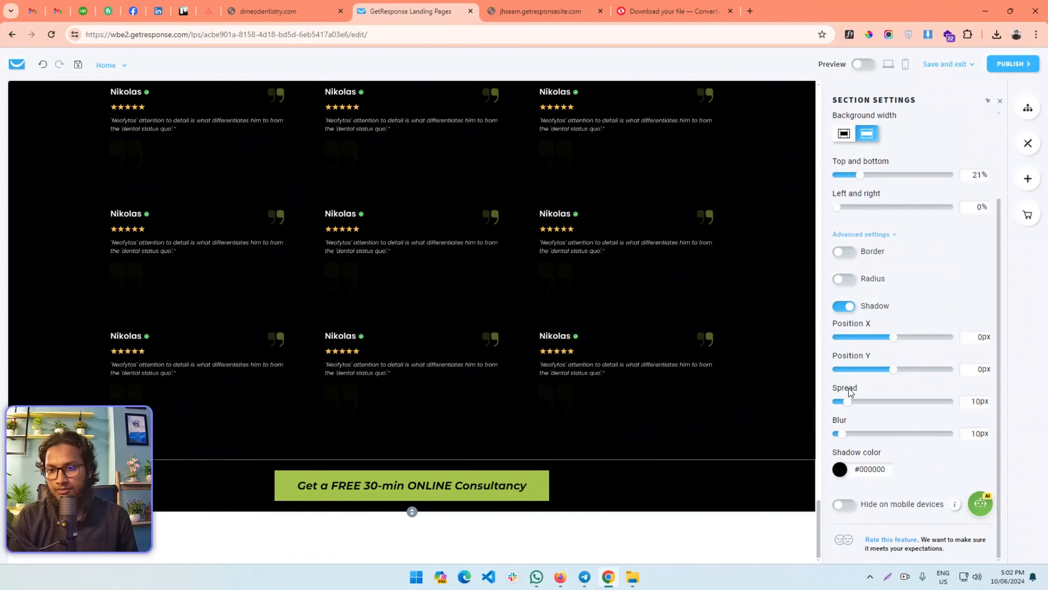
- Save the landing page and preview it from the hero down to the consultancy button section
{"action": "left_click", "coordinate": [948, 63]}
{"action": "left_click", "coordinate": [936, 87]}
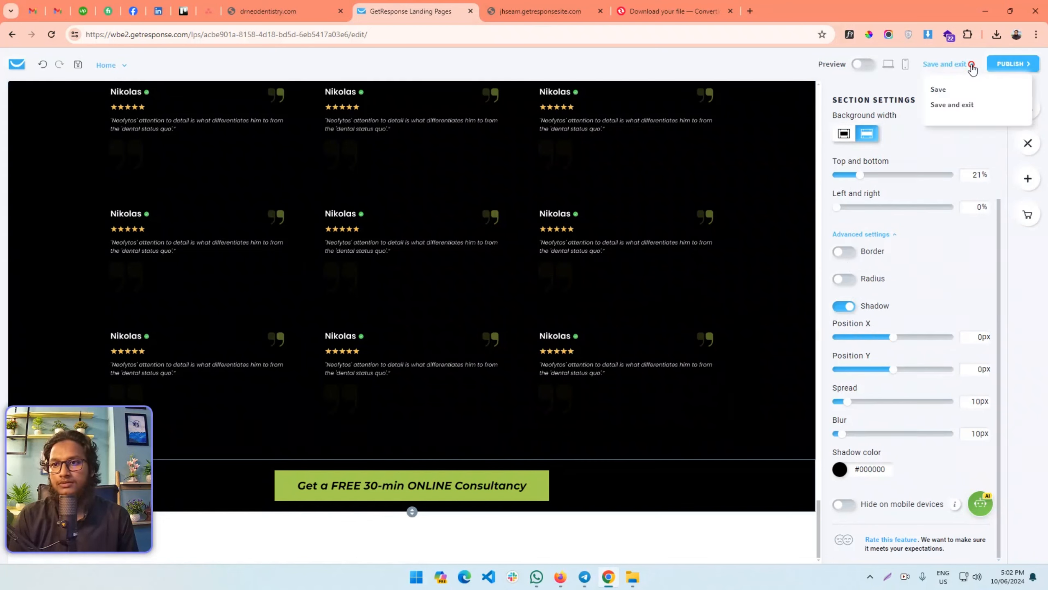
{"action": "left_click", "coordinate": [829, 65]}
{"action": "scroll", "coordinate": [574, 241], "scroll_direction": "down", "scroll_amount": 15}
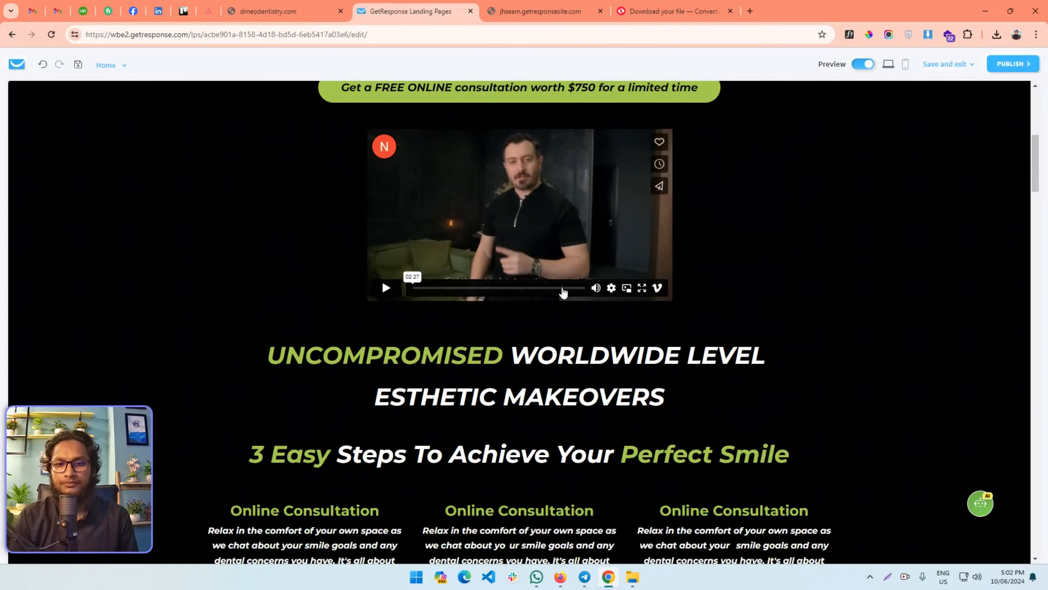
{"action": "scroll", "coordinate": [566, 291], "scroll_direction": "down", "scroll_amount": 15}
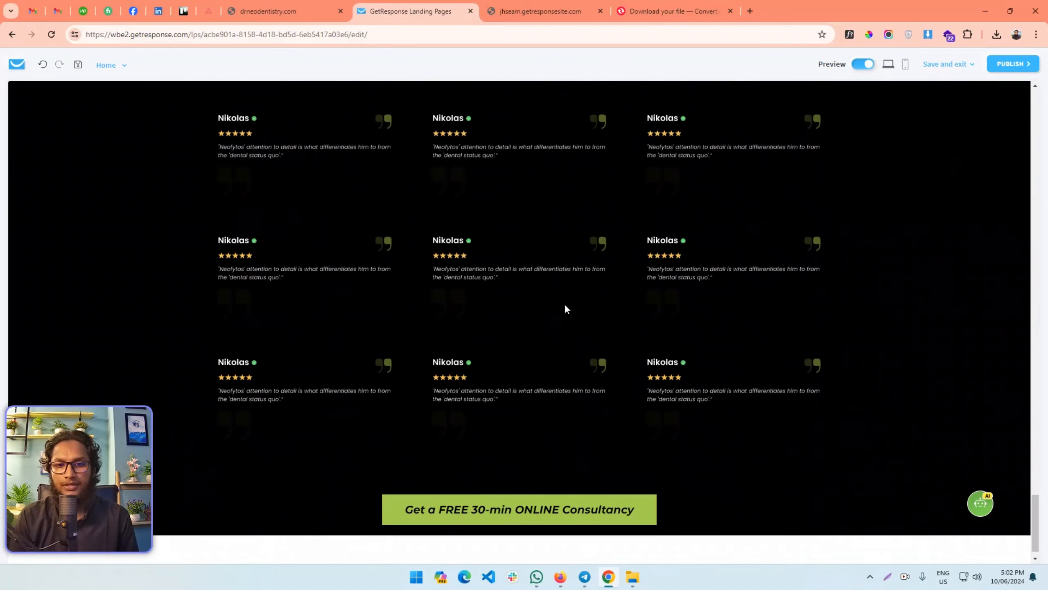
{"action": "scroll", "coordinate": [507, 477], "scroll_direction": "down", "scroll_amount": 4}
- Inspect the consultancy button in the browser developer tools and select its surrounding section background element in the page code
{"action": "right_click", "coordinate": [497, 493]}
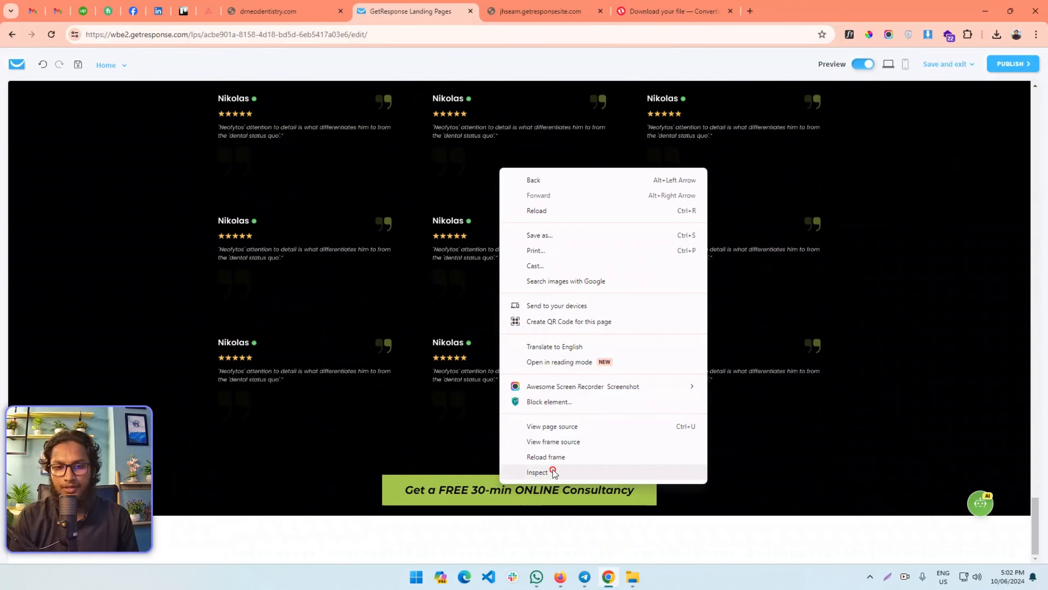
{"action": "left_click", "coordinate": [552, 473]}
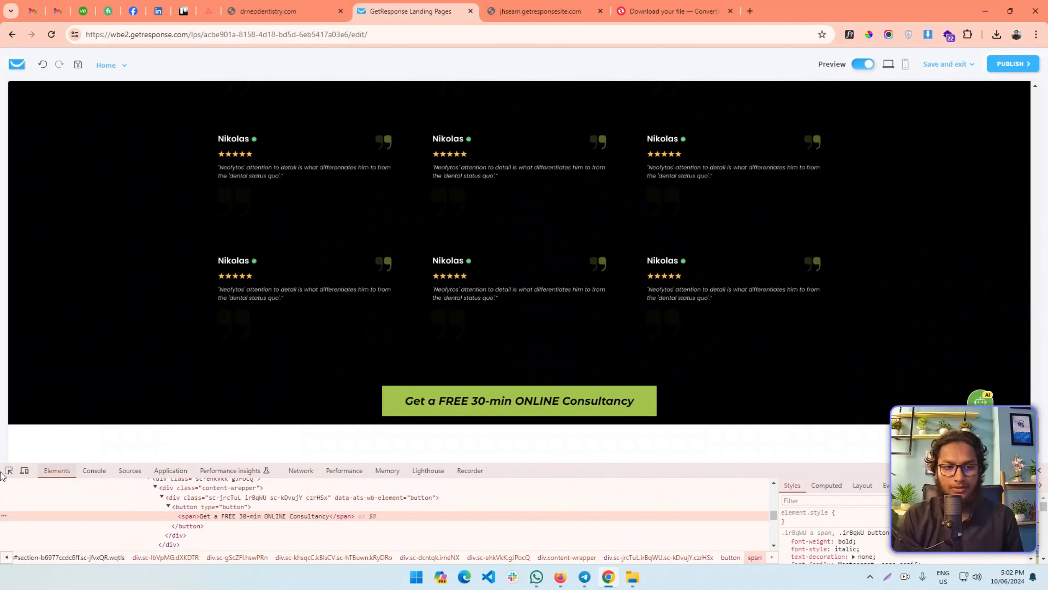
{"action": "left_click", "coordinate": [9, 470]}
{"action": "left_click", "coordinate": [82, 393]}
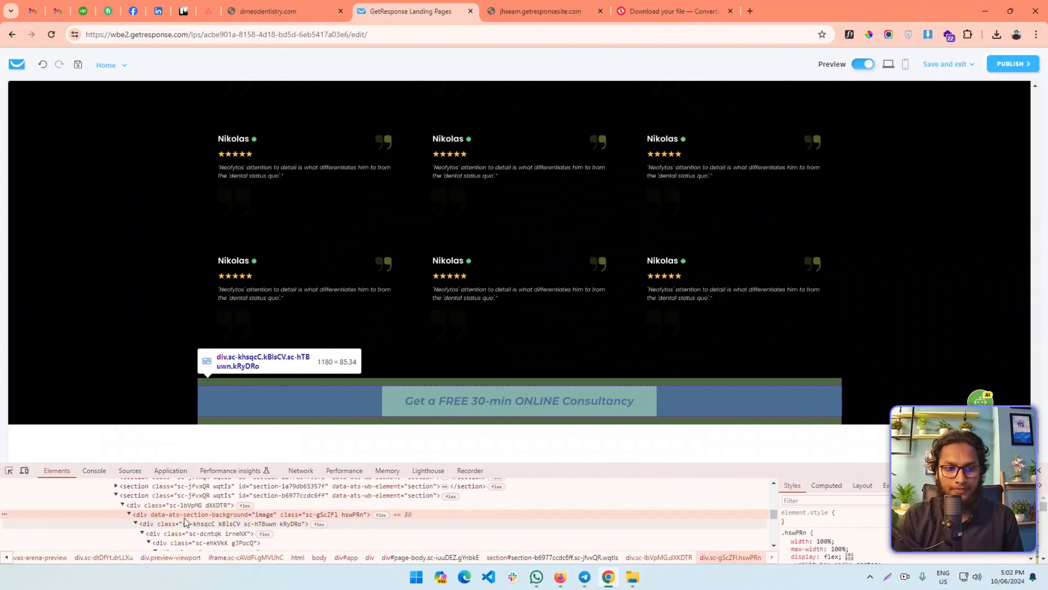
- Add a style rule for the section background element .sc-gScZFl.hswPRn and set its position to fixed
{"action": "double_click", "coordinate": [318, 514]}
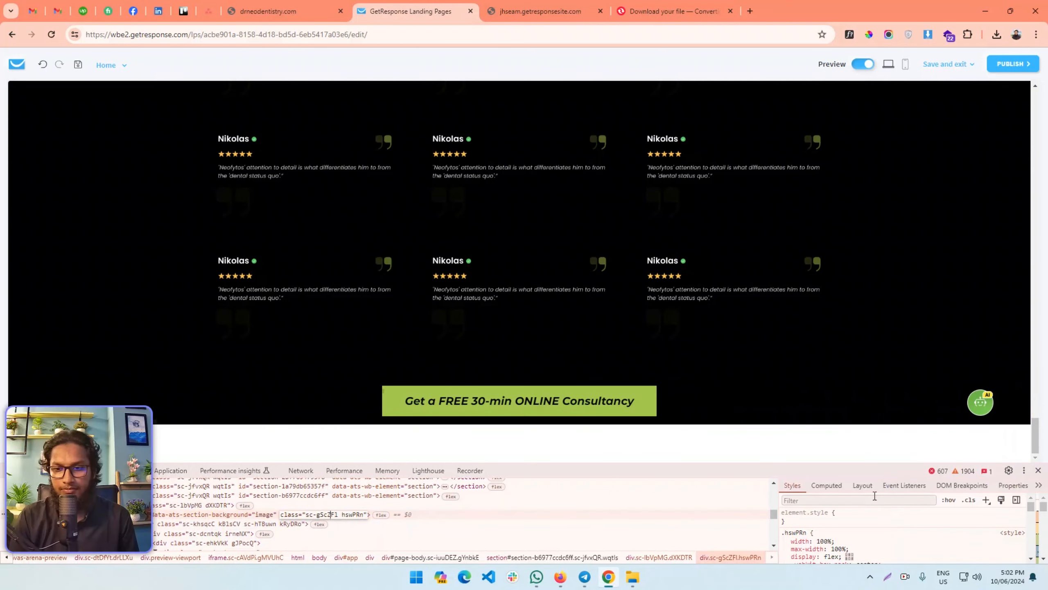
{"action": "left_click", "coordinate": [987, 499]}
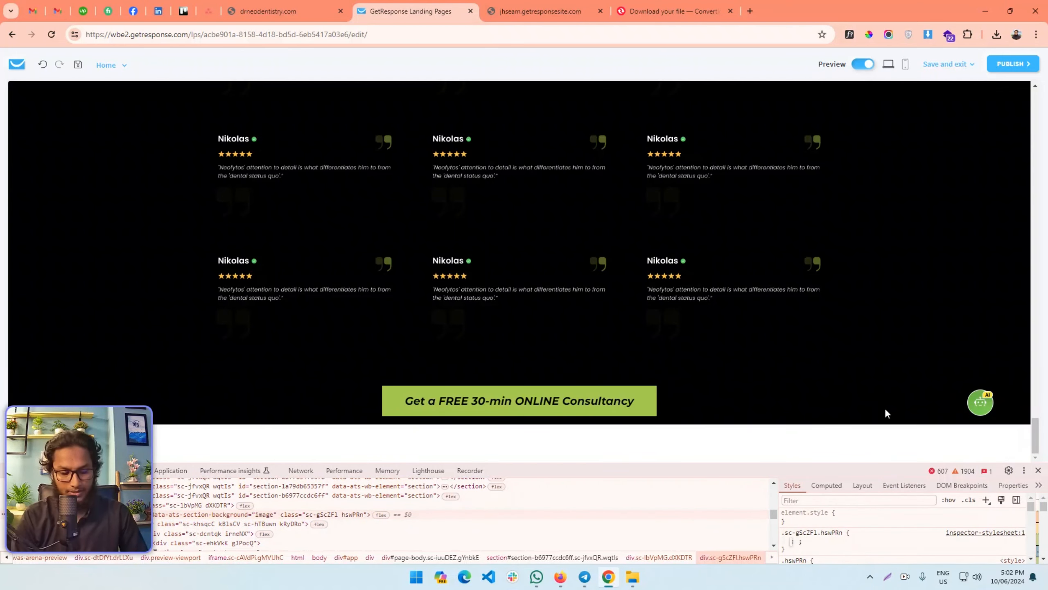
{"action": "type", "text": "position: "}
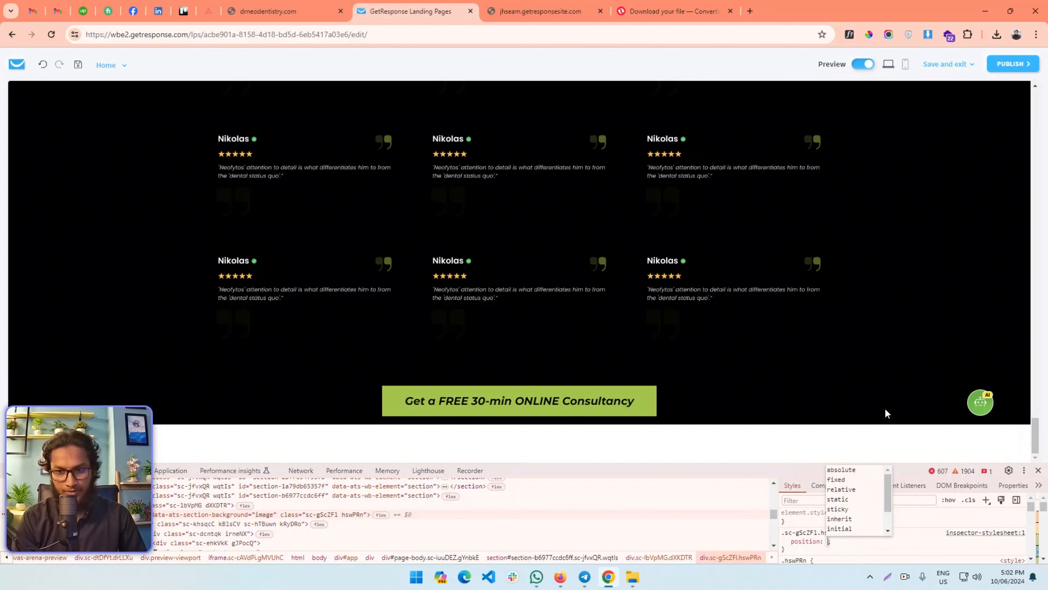
{"action": "type", "text": "fi"}
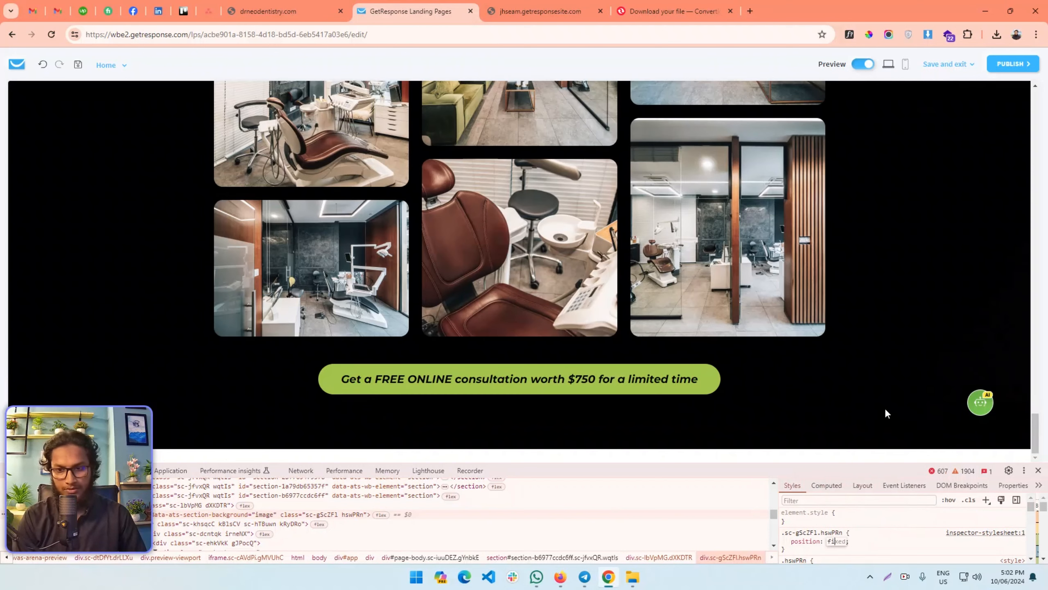
{"action": "type", "text": "xed"}
{"action": "key", "text": "Return"}
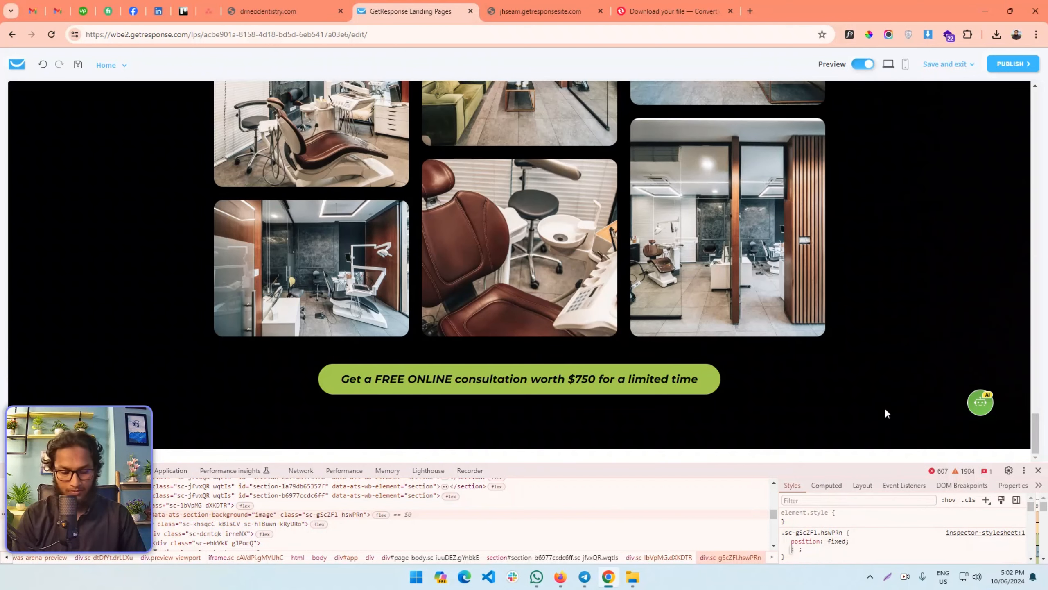
- Anchor the consultancy section with bottom 0 and left 0 in the new style rule
{"action": "type", "text": "bottom"}
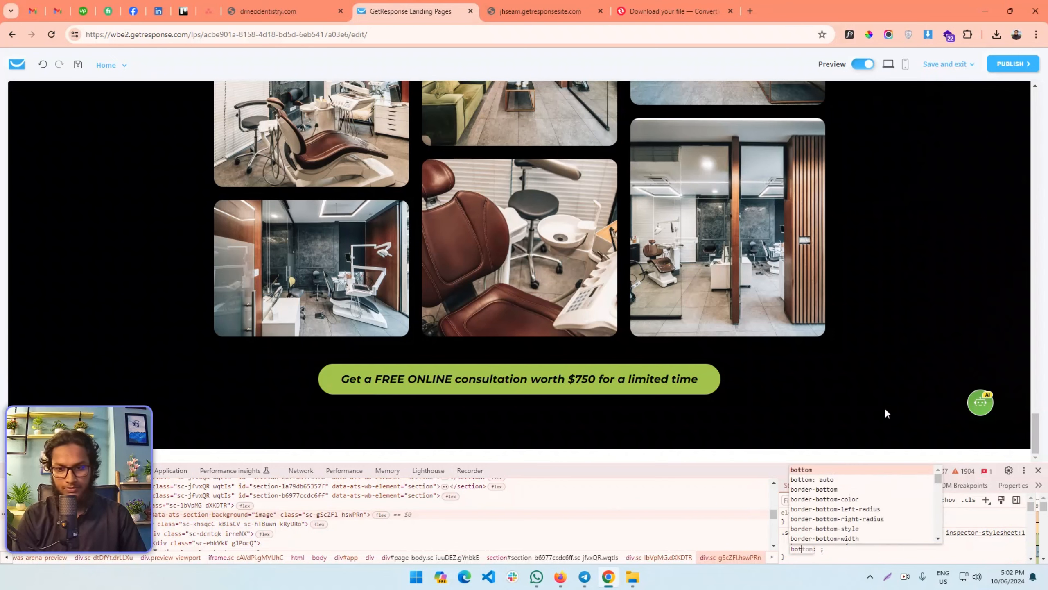
{"action": "key", "text": "Return"}
{"action": "type", "text": "0"}
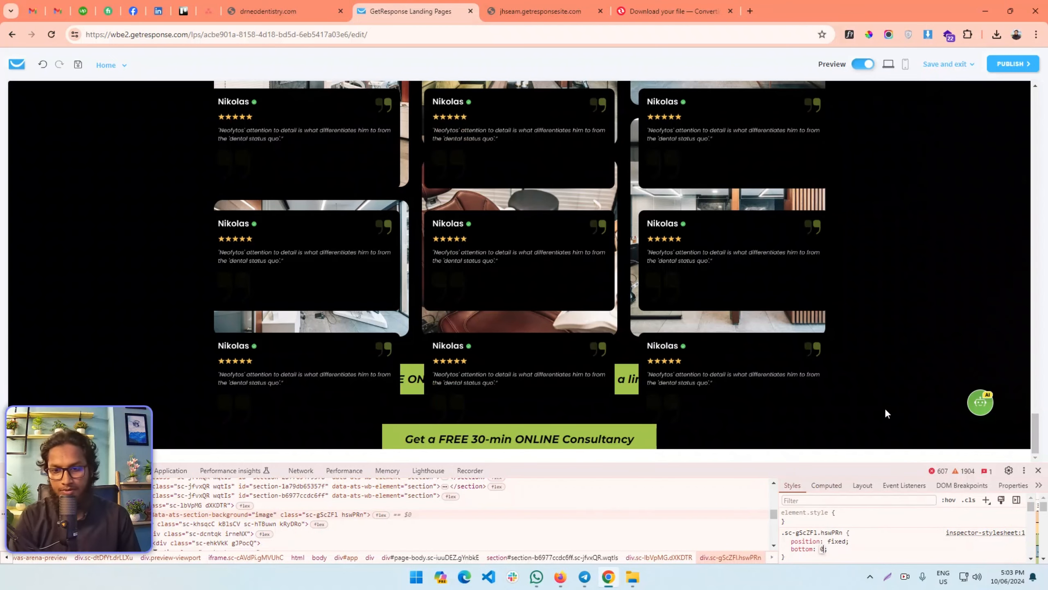
{"action": "key", "text": "Return"}
{"action": "type", "text": "left"}
{"action": "key", "text": "Return"}
{"action": "type", "text": "0;"}
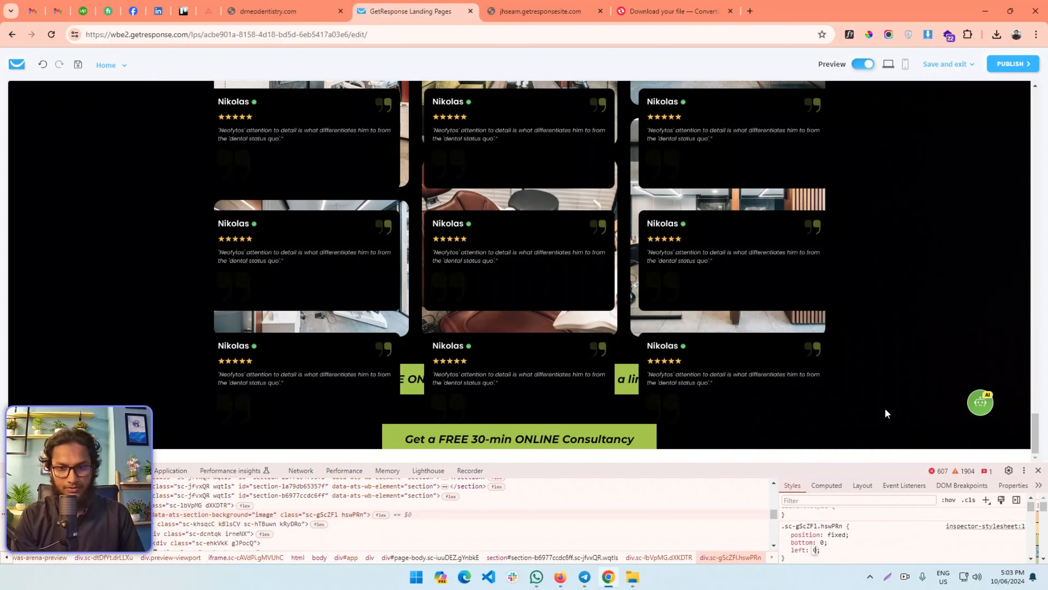
- Set the rule's width to 100%, check the section over the preview content, and copy the complete rule
{"action": "key", "text": "Return"}
{"action": "type", "text": "width"}
{"action": "key", "text": "Return"}
{"action": "type", "text": "100%"}
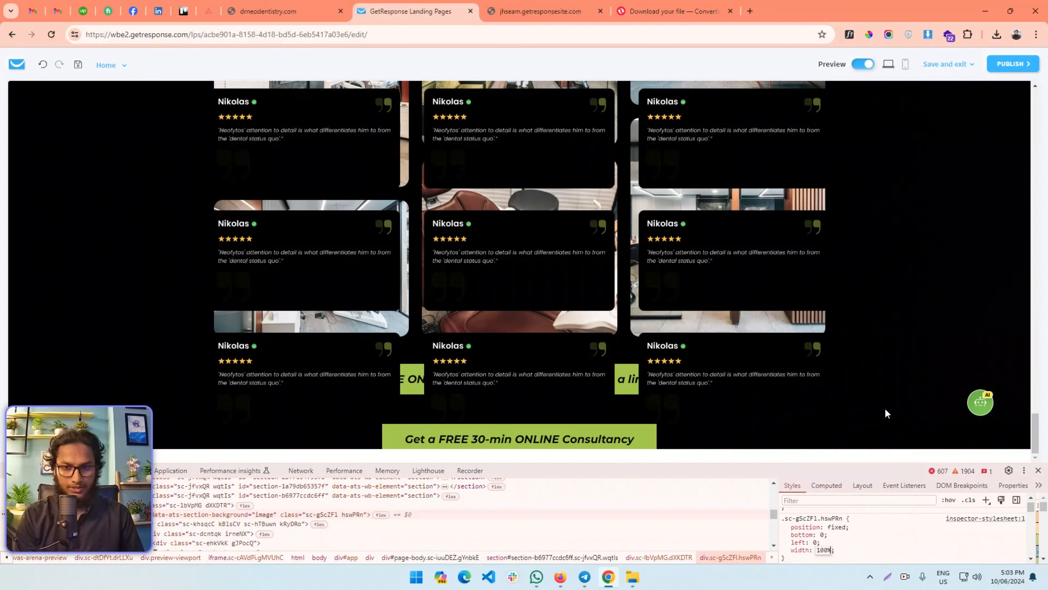
{"action": "key", "text": "Return"}
{"action": "scroll", "coordinate": [780, 305], "scroll_direction": "up", "scroll_amount": 4}
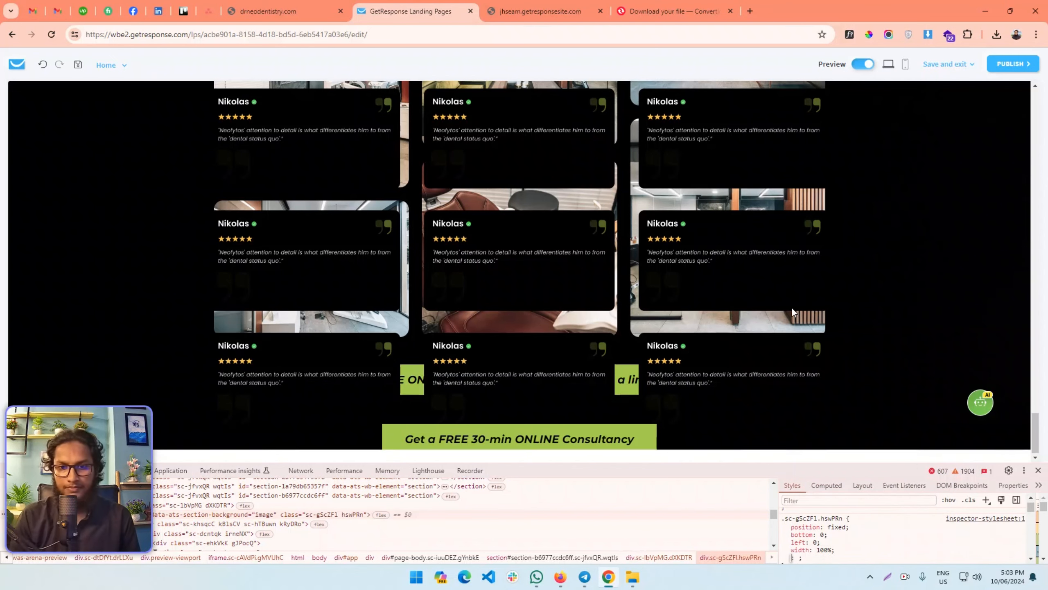
{"action": "scroll", "coordinate": [776, 305], "scroll_direction": "down", "scroll_amount": 3}
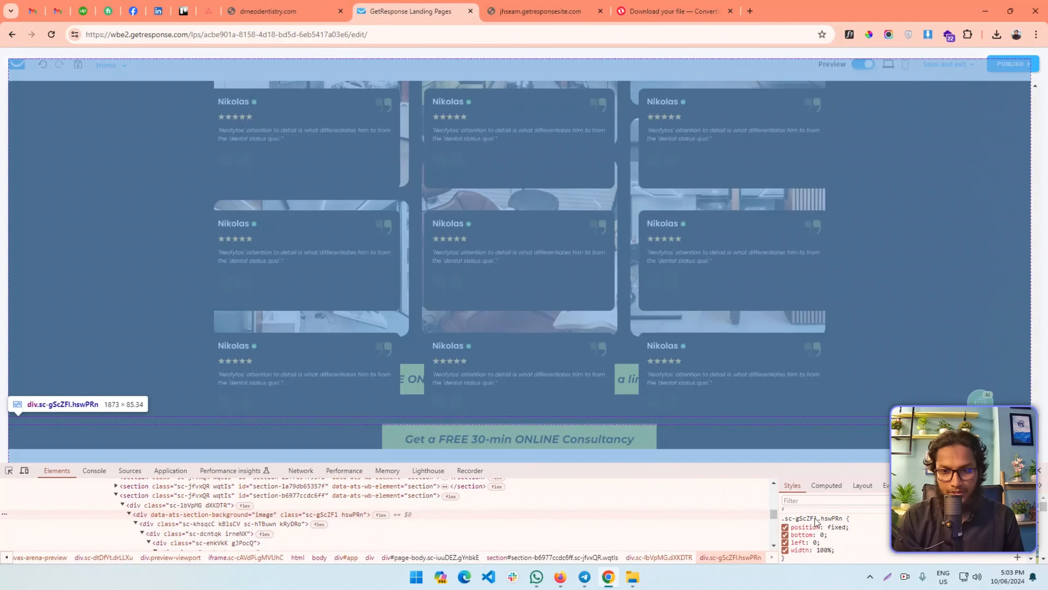
{"action": "right_click", "coordinate": [815, 517]}
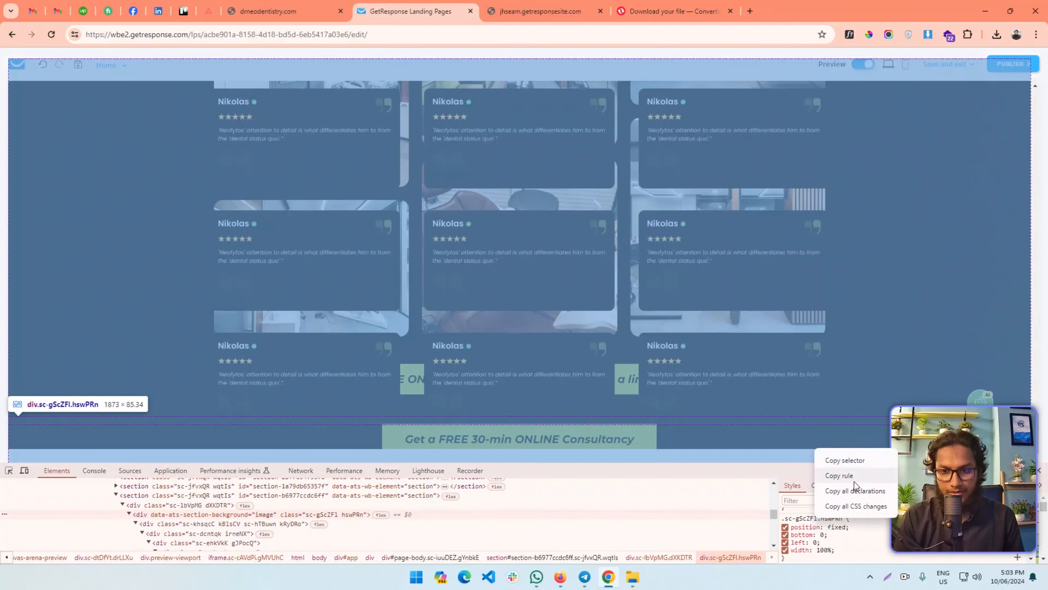
{"action": "left_click", "coordinate": [839, 475]}
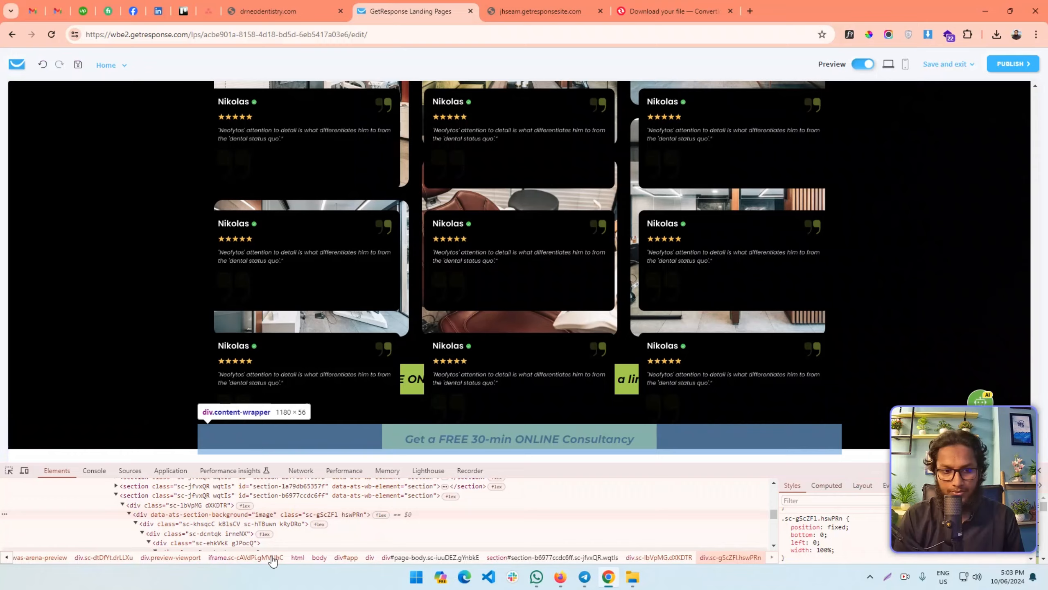
- Try to paste the copied rule into a new style rule for the parent container .sc-lbVpMG.dXKDTR
{"action": "left_click", "coordinate": [185, 506]}
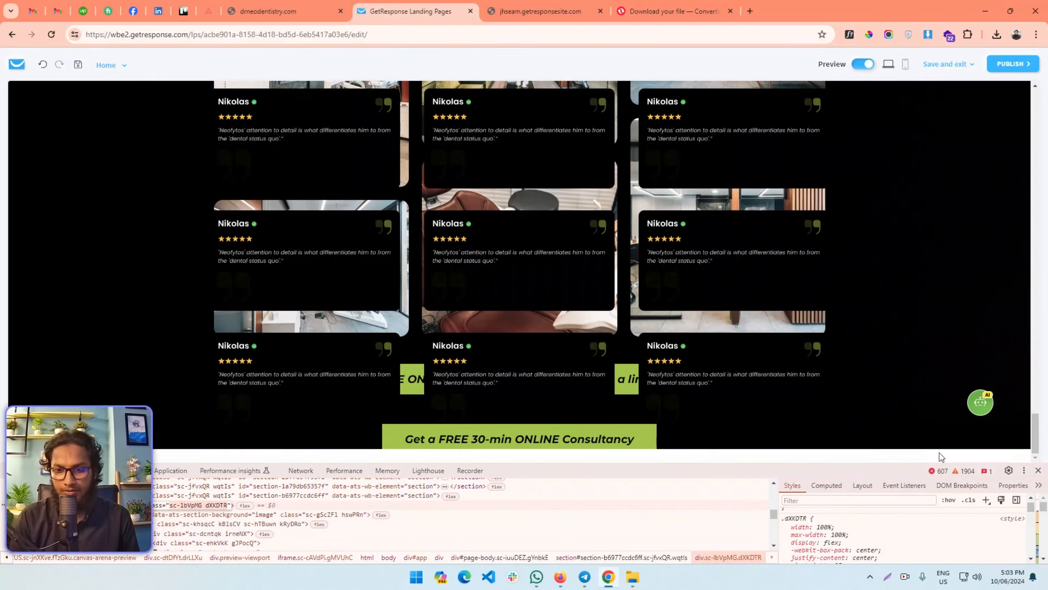
{"action": "left_click", "coordinate": [986, 500]}
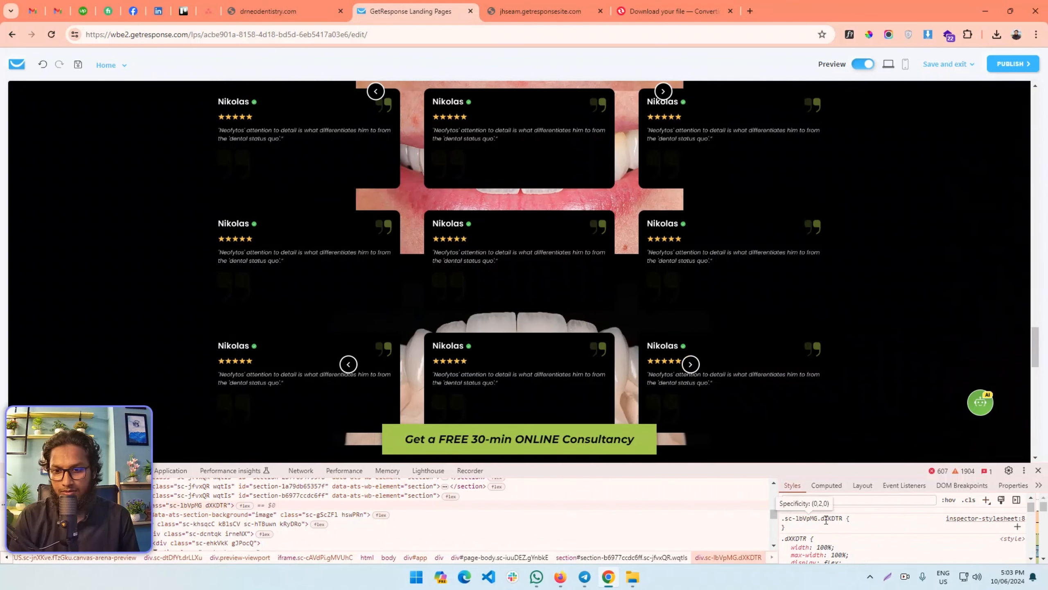
{"action": "left_click", "coordinate": [865, 526]}
{"action": "left_click", "coordinate": [841, 520]}
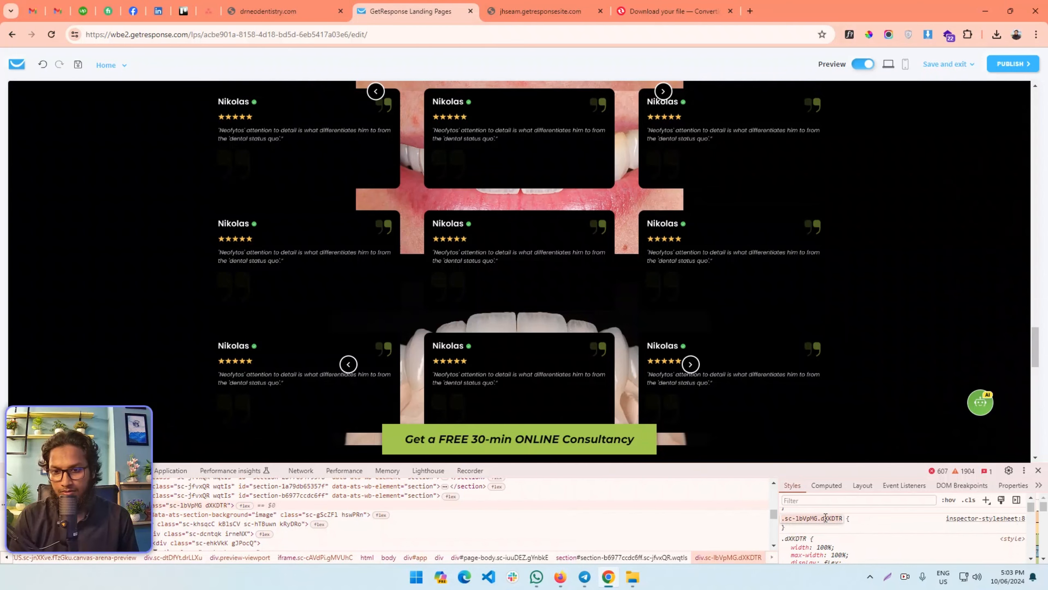
{"action": "key", "text": "ctrl+v"}
{"action": "key", "text": "ctrl+z"}
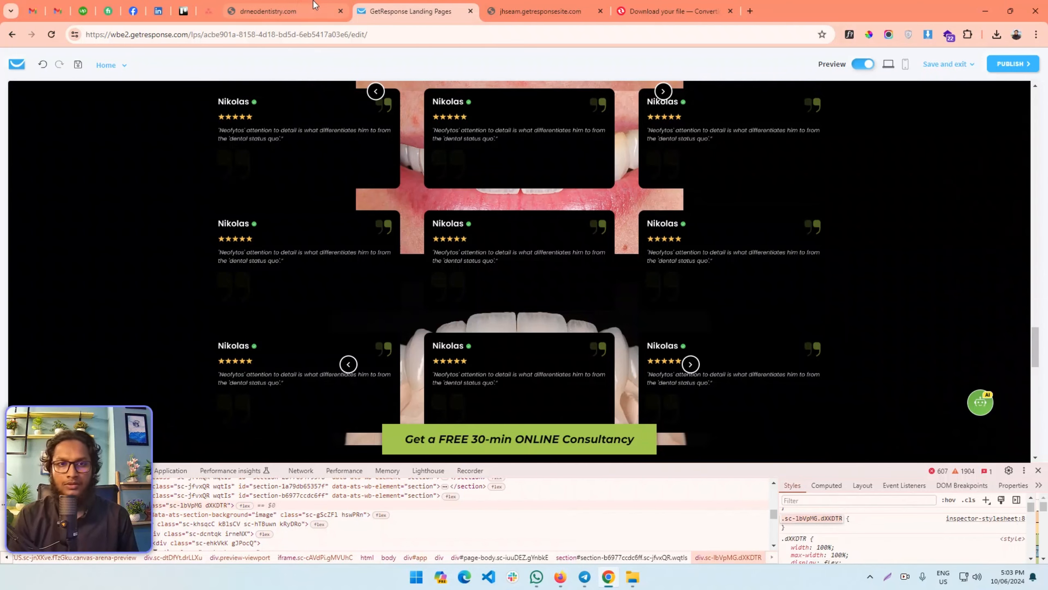
{"action": "left_click", "coordinate": [280, 11]}
{"action": "left_click", "coordinate": [443, 9]}
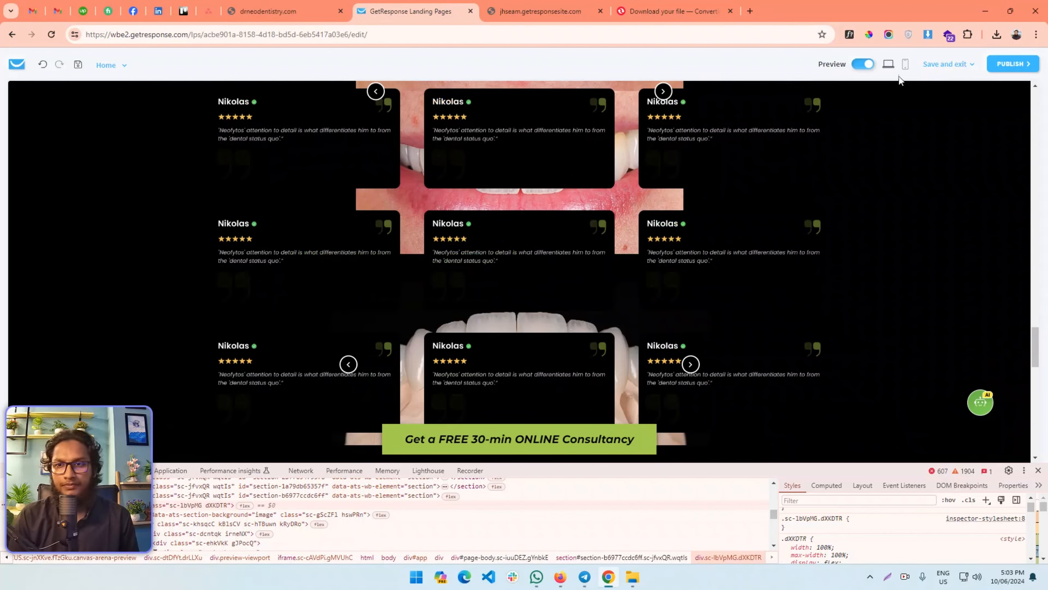
- Leave the preview and insert a Custom code element directly above the consultancy button
{"action": "left_click", "coordinate": [865, 64]}
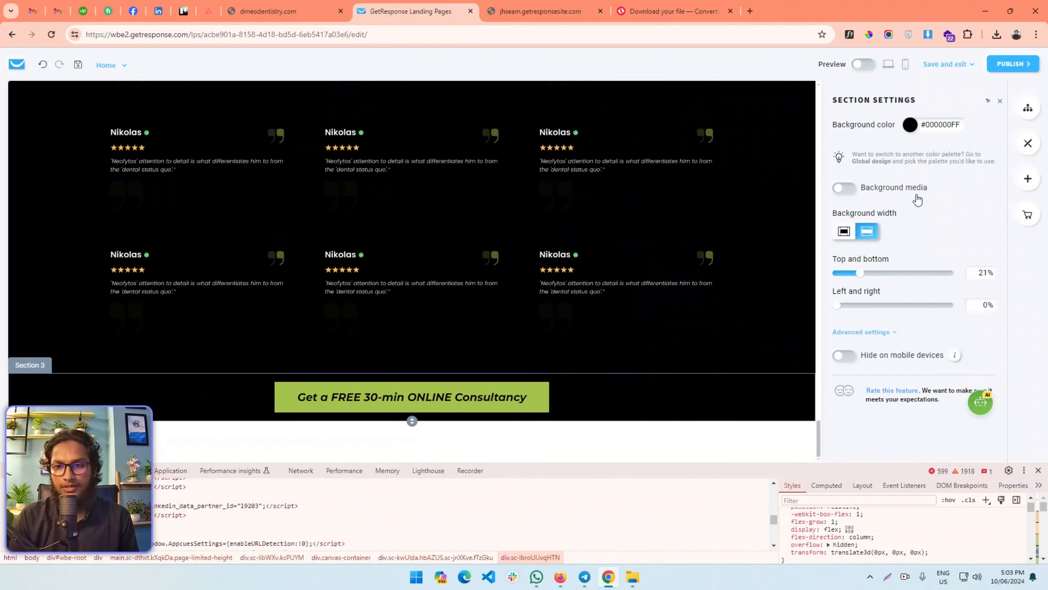
{"action": "left_click", "coordinate": [1026, 185]}
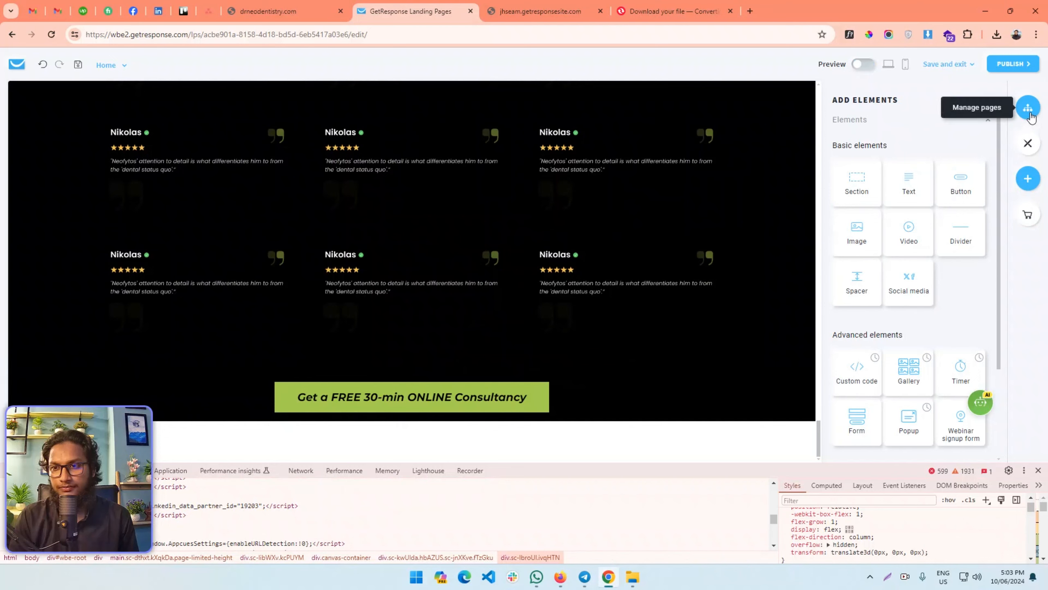
{"action": "left_click", "coordinate": [868, 382]}
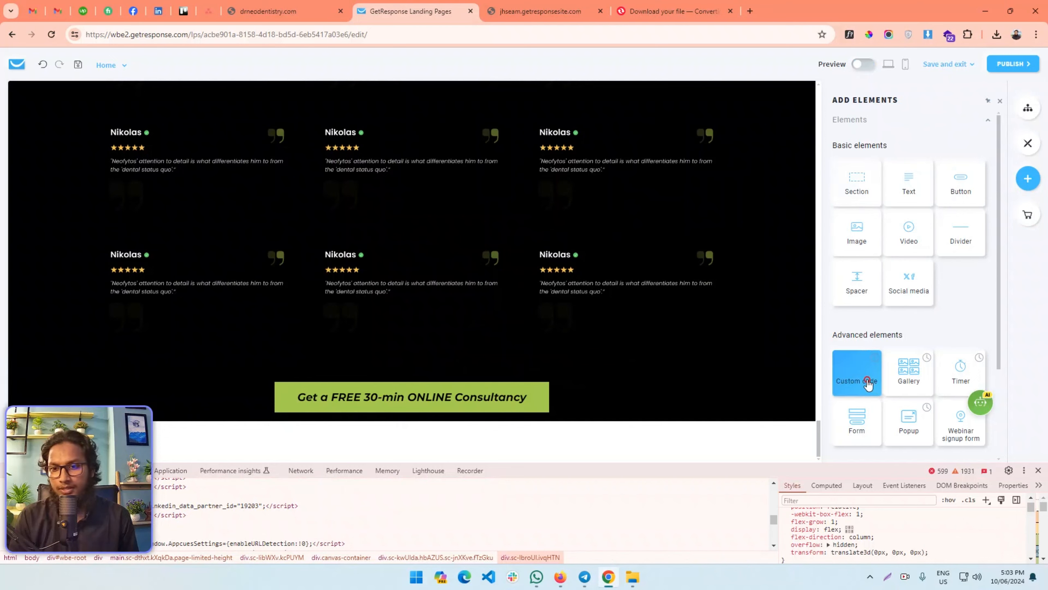
{"action": "left_click_drag", "start_coordinate": [531, 388], "coordinate": [482, 383]}
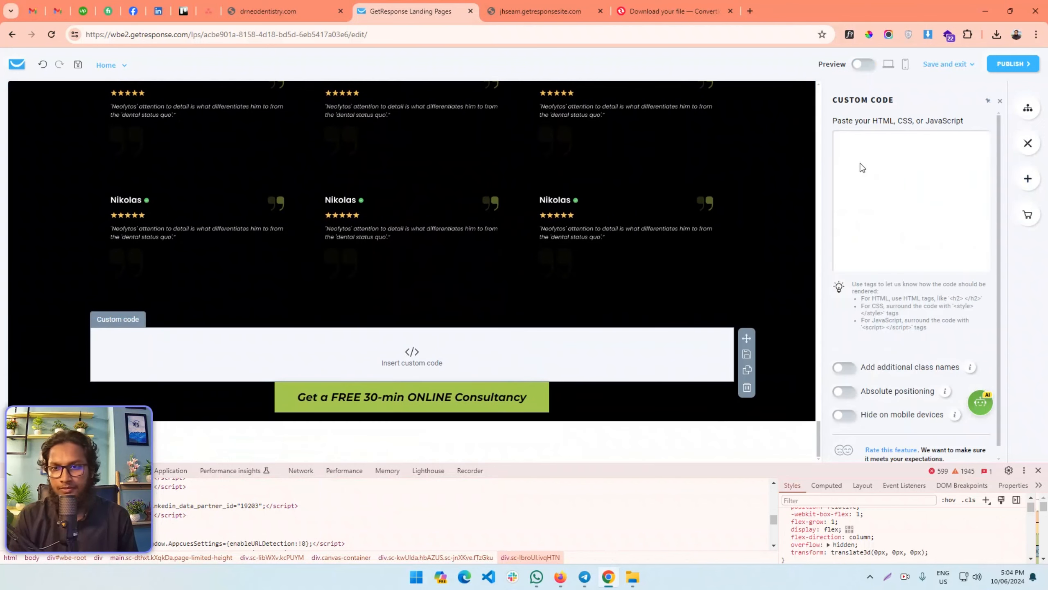
- Enter a style block in the custom code containing the copied .sc-gScZFl.hswPRn rule
{"action": "left_click", "coordinate": [856, 155]}
{"action": "type", "text": "</style>"}
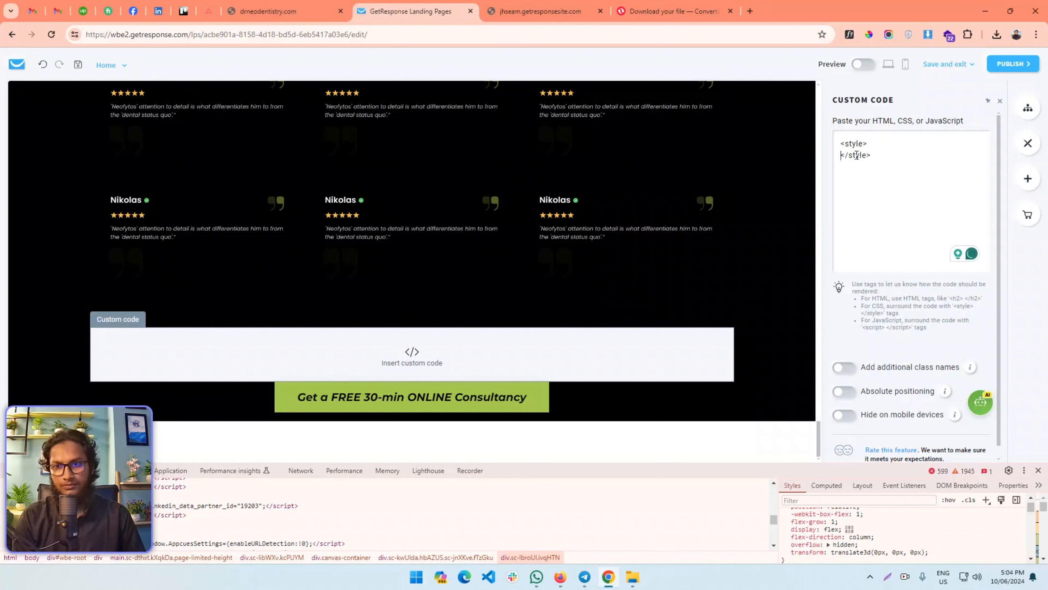
{"action": "key", "text": "ctrl+v"}
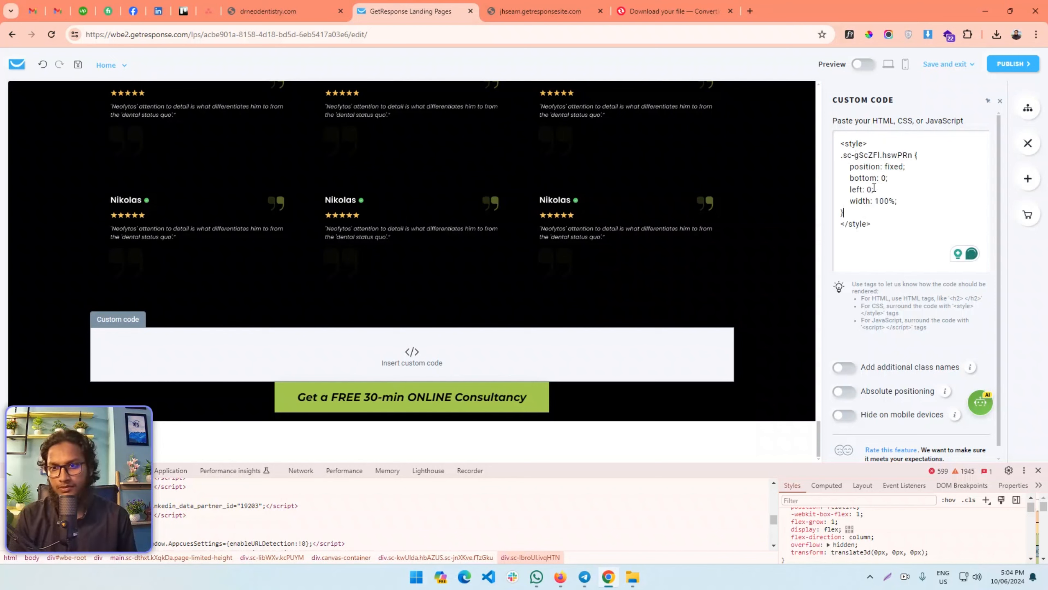
{"action": "left_click_drag", "start_coordinate": [843, 155], "coordinate": [888, 156]}
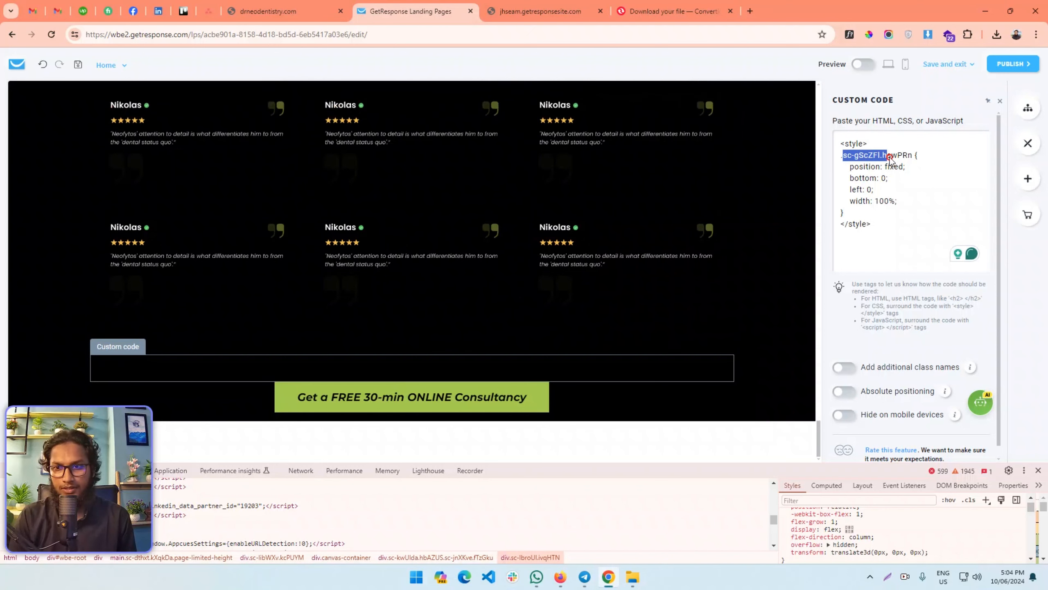
{"action": "key", "text": "shift+Right"}
{"action": "key", "text": "shift+Right"}
{"action": "key", "text": "shift+Right"}
{"action": "key", "text": "shift+Right"}
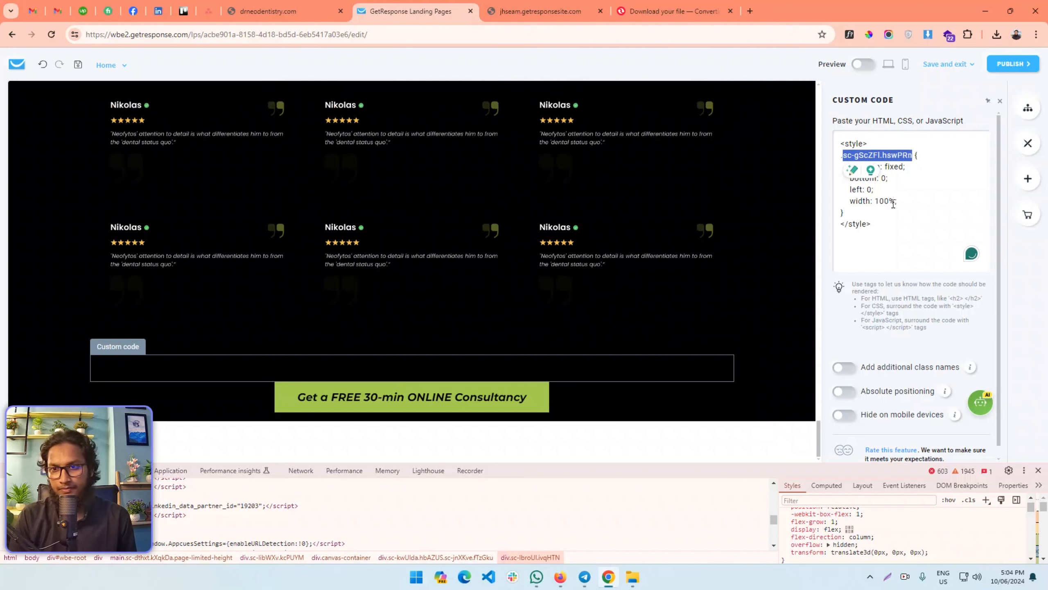
{"action": "key", "text": "super+v"}
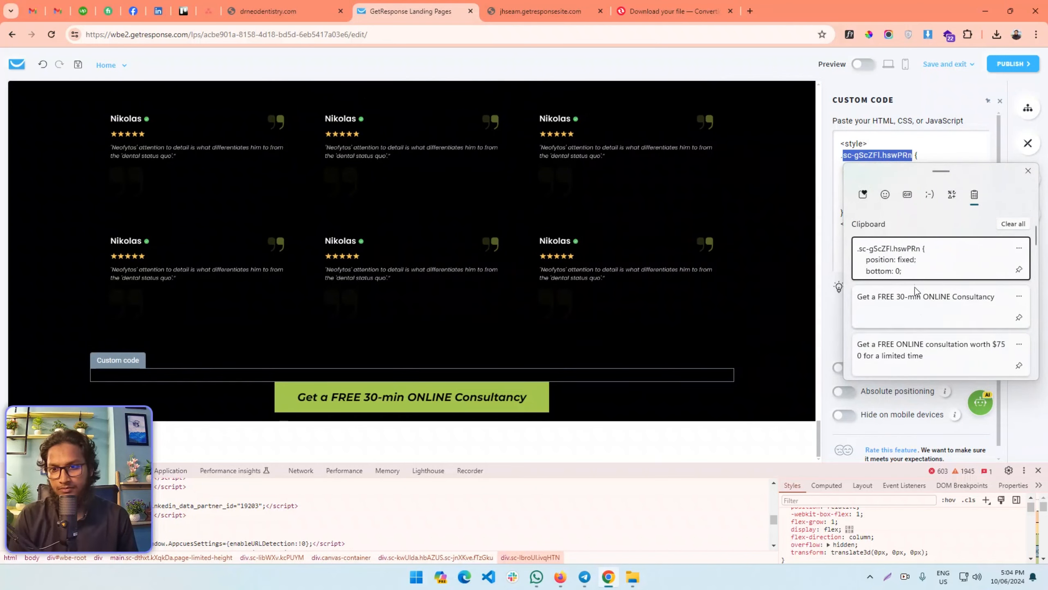
{"action": "key", "text": "Escape"}
- Switch to the published landing page, reload it, and inspect the area around the bottom consultancy button
{"action": "left_click", "coordinate": [537, 11]}
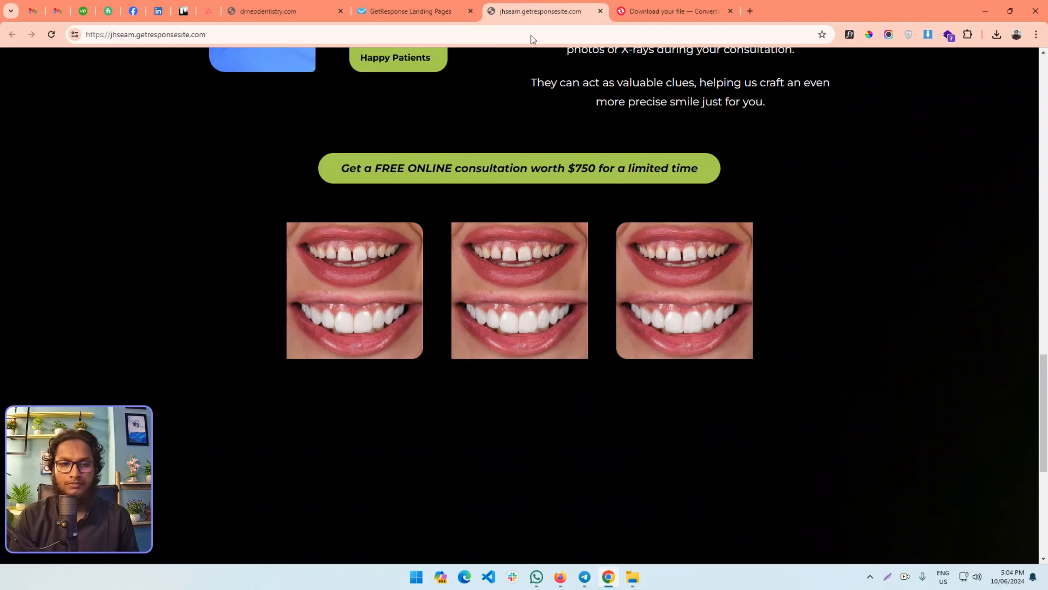
{"action": "left_click", "coordinate": [51, 34]}
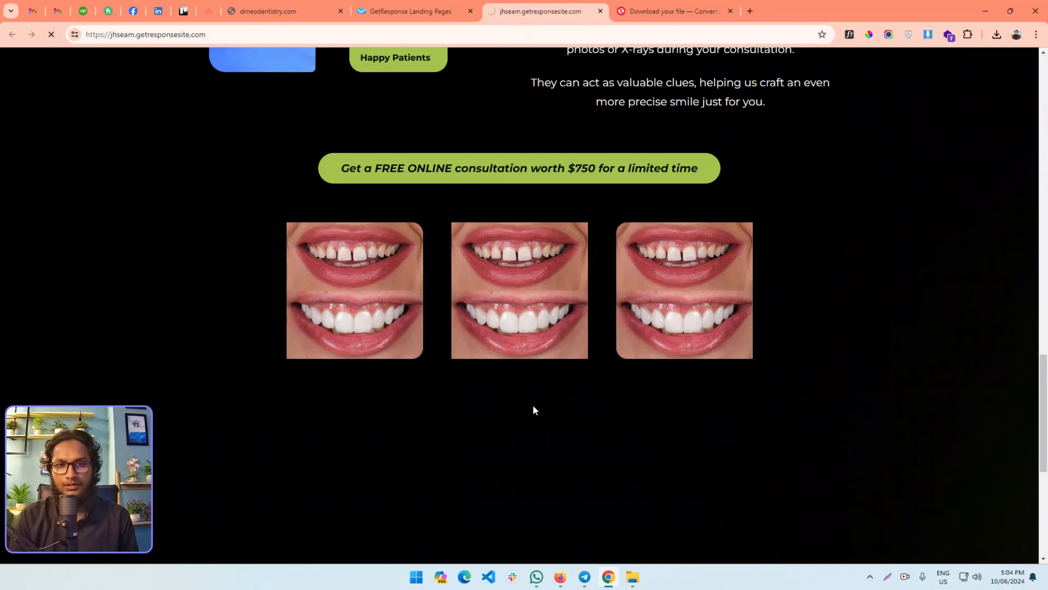
{"action": "scroll", "coordinate": [542, 405], "scroll_direction": "down", "scroll_amount": 20}
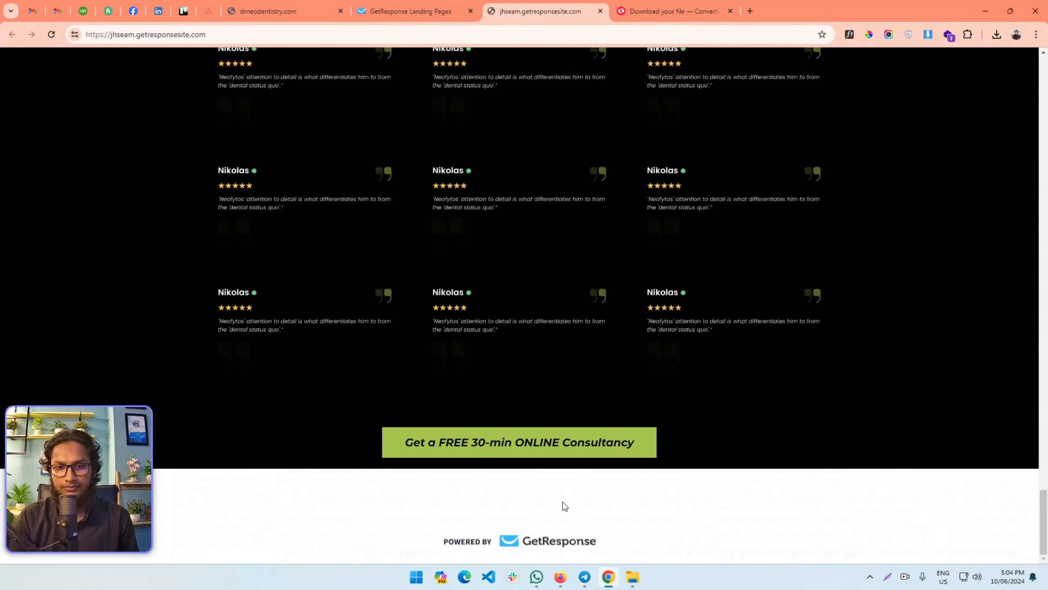
{"action": "right_click", "coordinate": [684, 422]}
{"action": "left_click", "coordinate": [737, 402]}
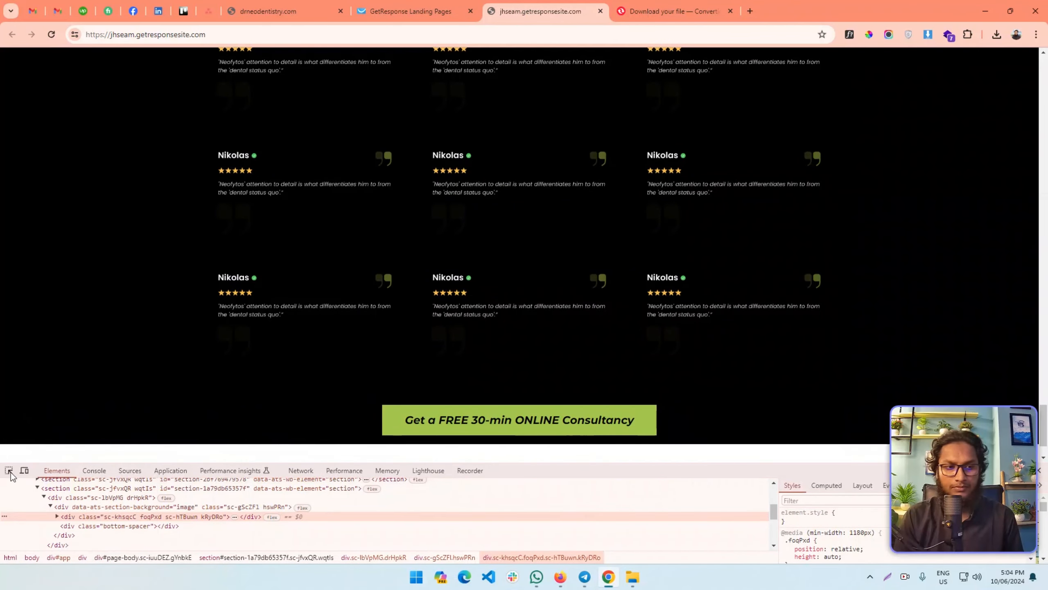
- Inspect the section wrapping the bottom consultancy button and add a new style rule for it to copy its selector section#section-b6977ccdc6ff
{"action": "left_click", "coordinate": [10, 472]}
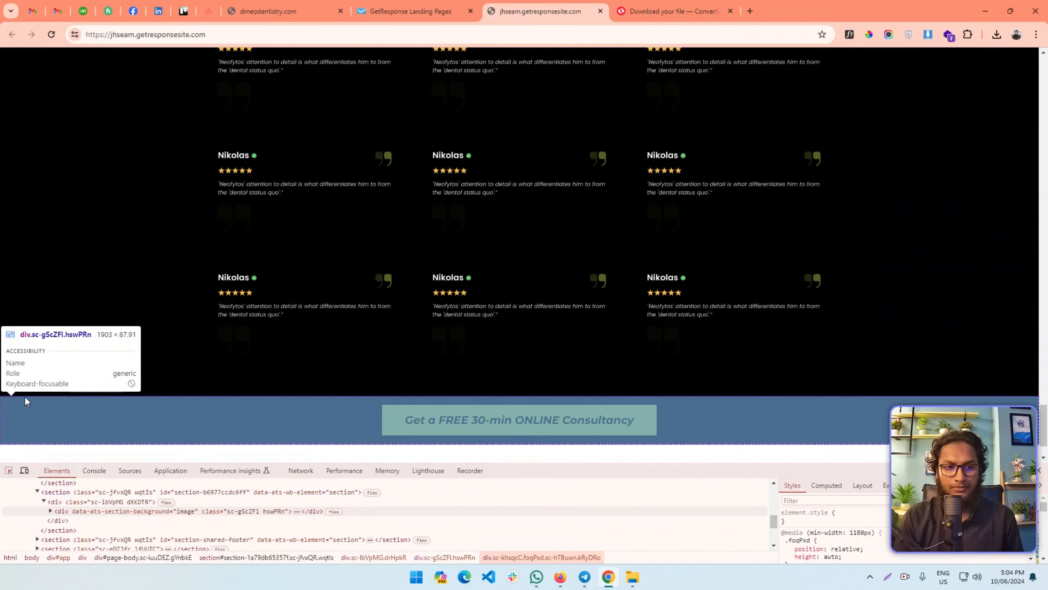
{"action": "left_click", "coordinate": [24, 395]}
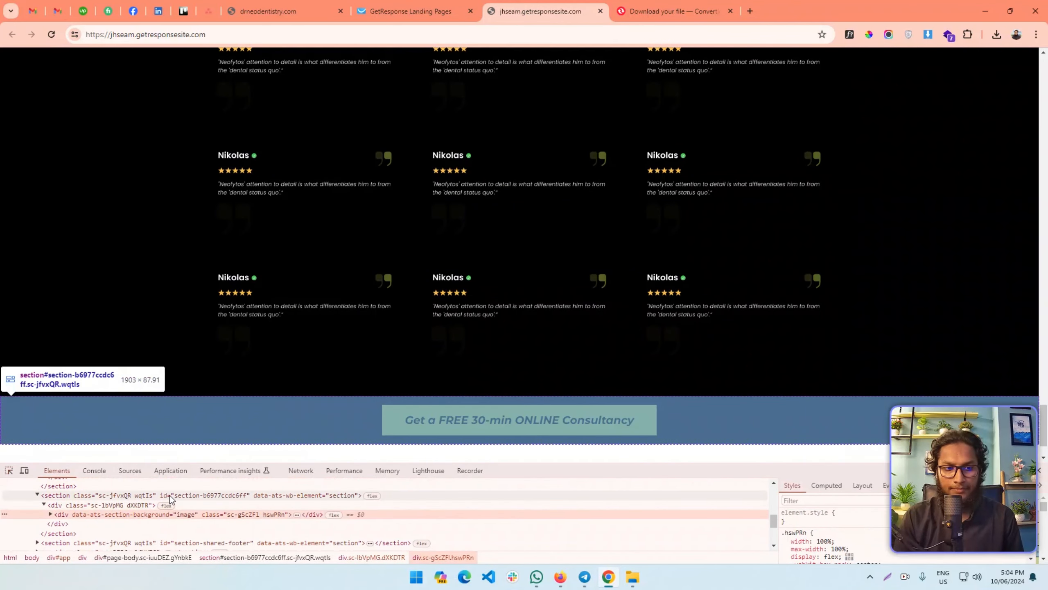
{"action": "left_click", "coordinate": [170, 495]}
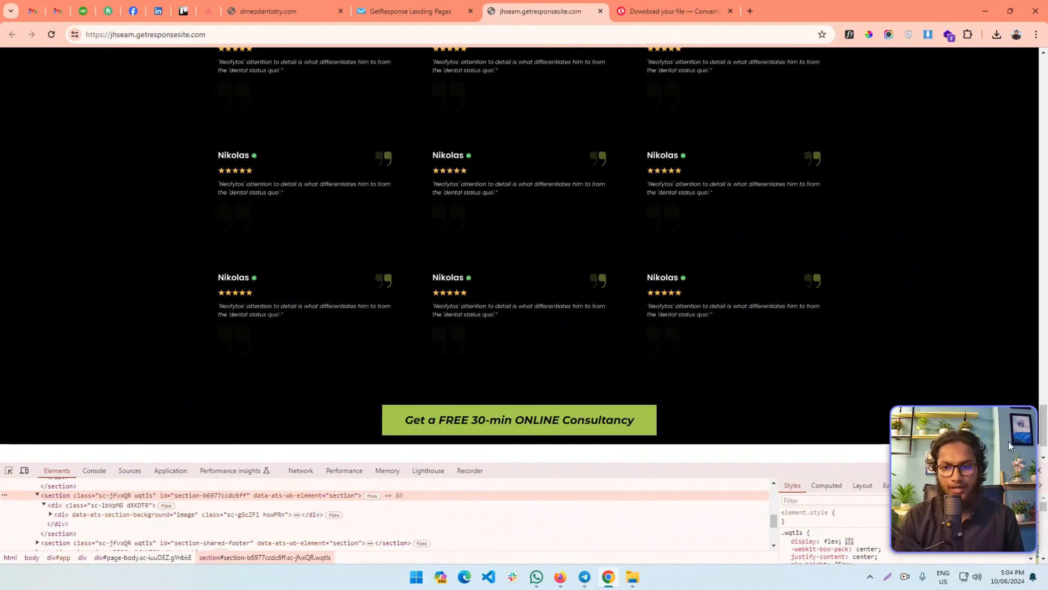
{"action": "left_click", "coordinate": [986, 500]}
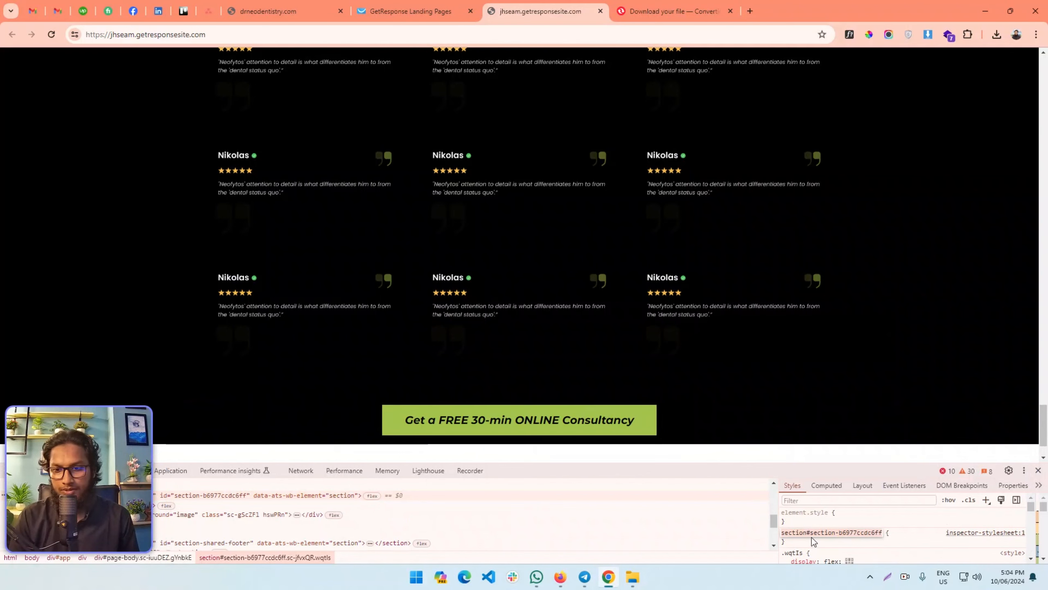
{"action": "left_click", "coordinate": [837, 533]}
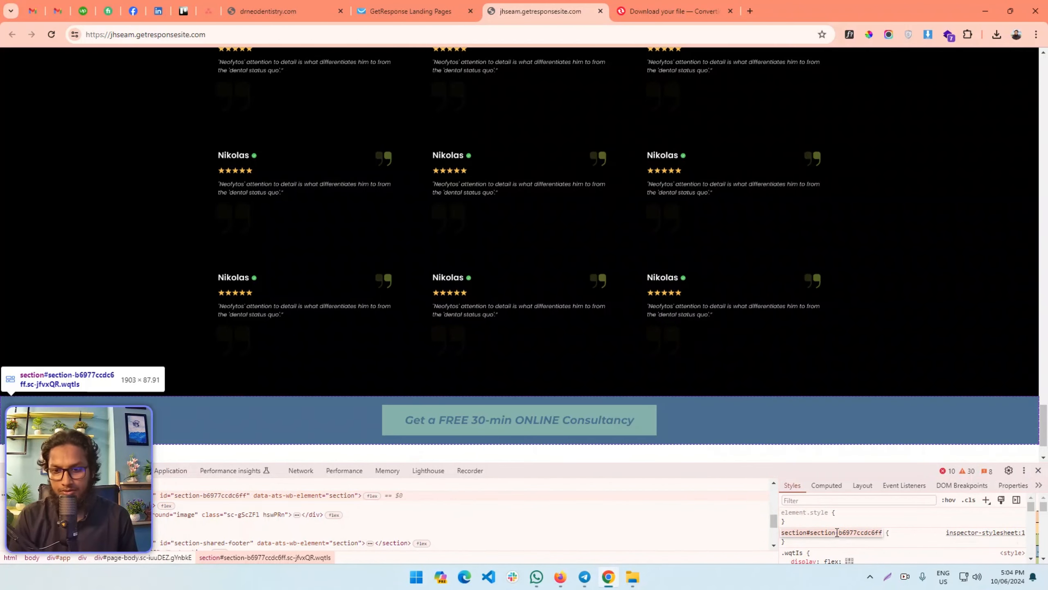
- Replace the class selector in the landing page's custom code with #section-b6977ccdc6ff
{"action": "left_click", "coordinate": [420, 9]}
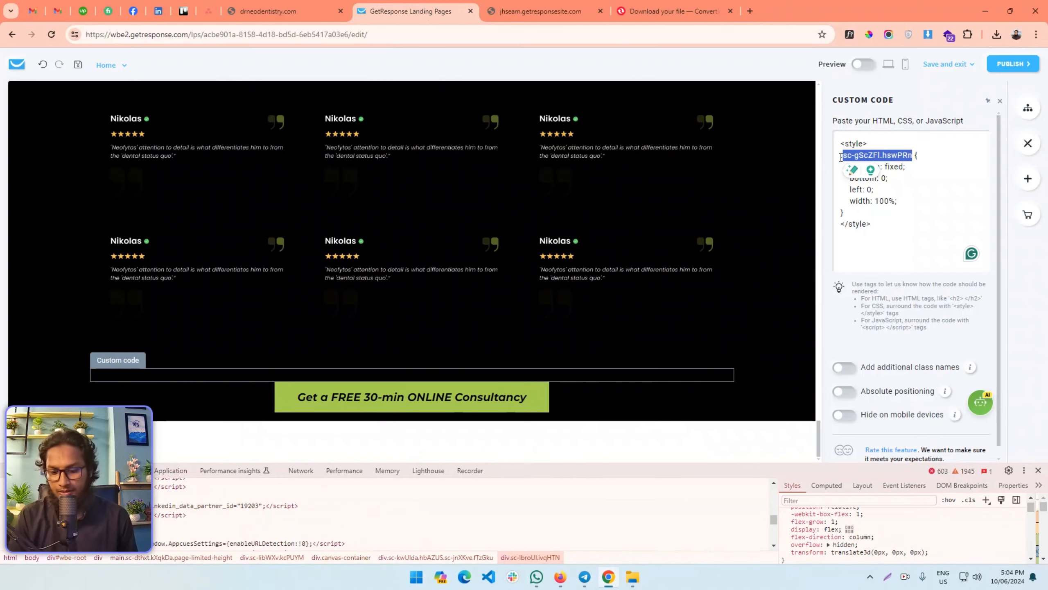
{"action": "key", "text": "BackSpace"}
{"action": "type", "text": "#section#section-b6977ccdc6ff"}
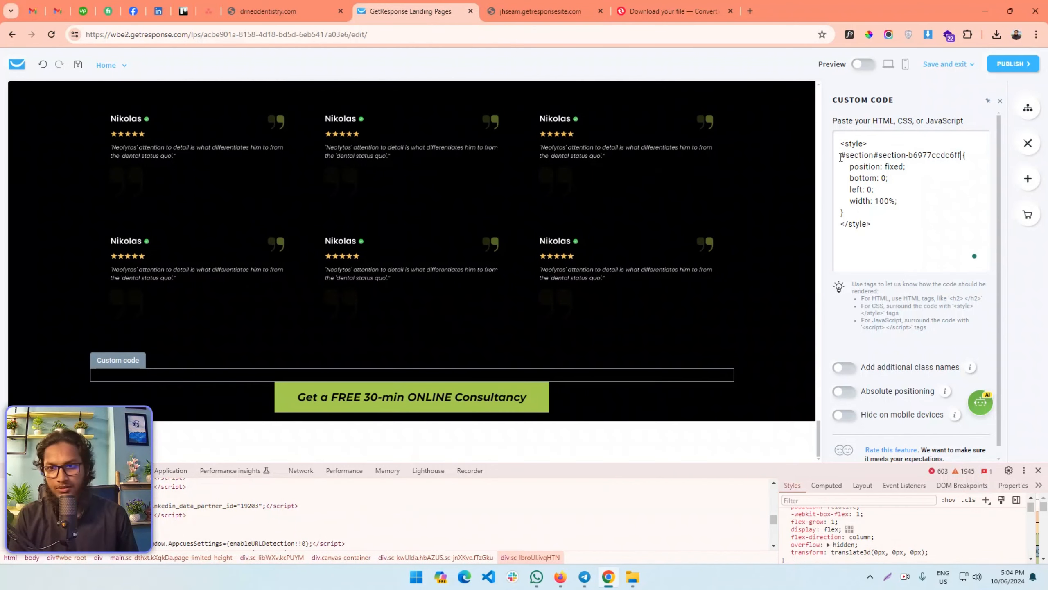
{"action": "left_click_drag", "start_coordinate": [846, 155], "coordinate": [825, 163]}
{"action": "key", "text": "BackSpace"}
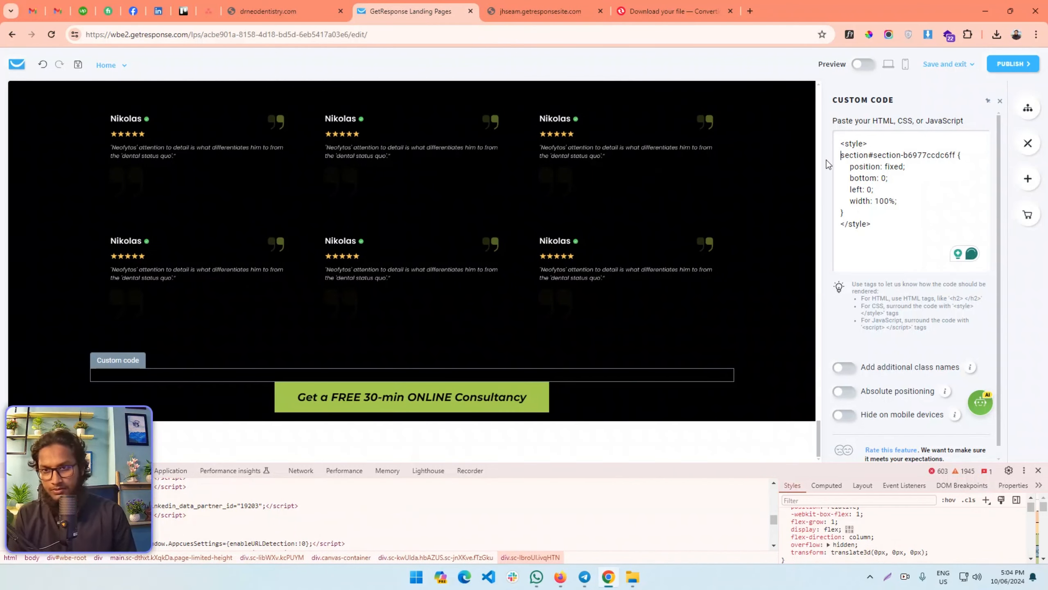
{"action": "double_click", "coordinate": [845, 156]}
{"action": "key", "text": "BackSpace"}
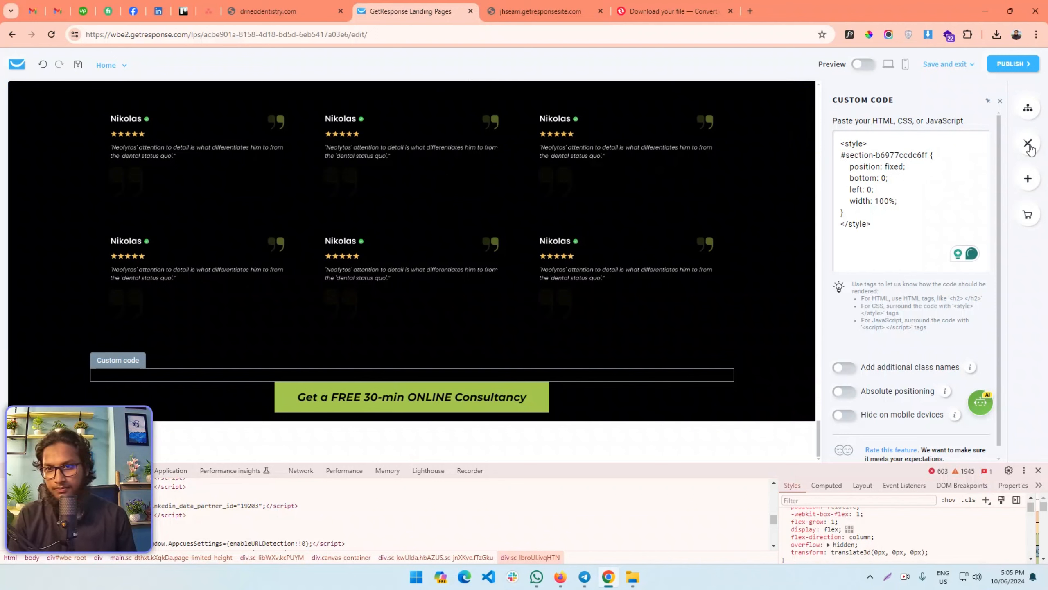
- Save the landing page, reload the published version without developer tools, and check the consultancy bar while moving through the page
{"action": "left_click", "coordinate": [958, 65]}
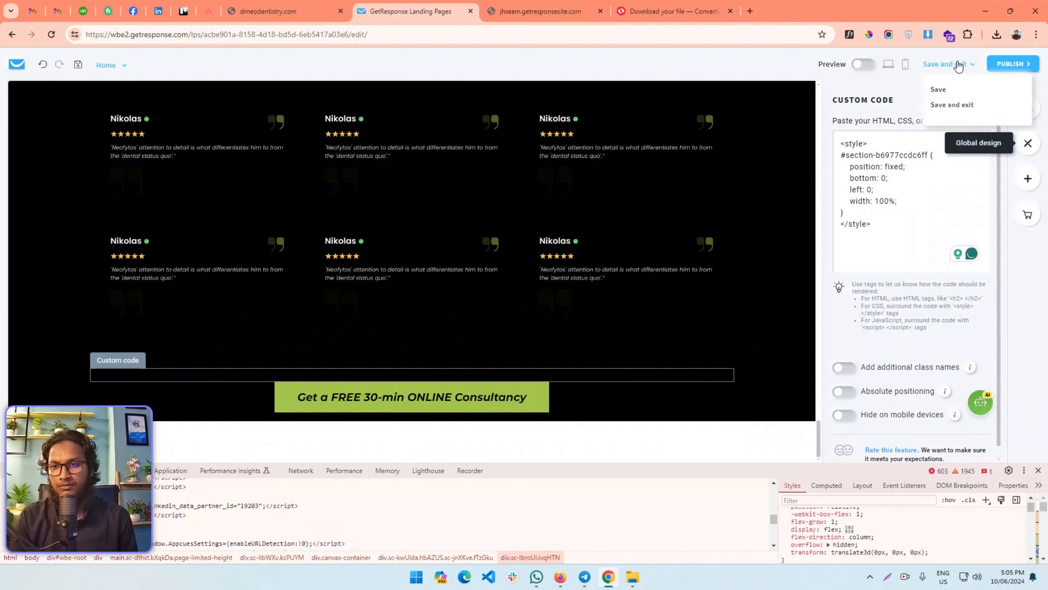
{"action": "left_click", "coordinate": [938, 90]}
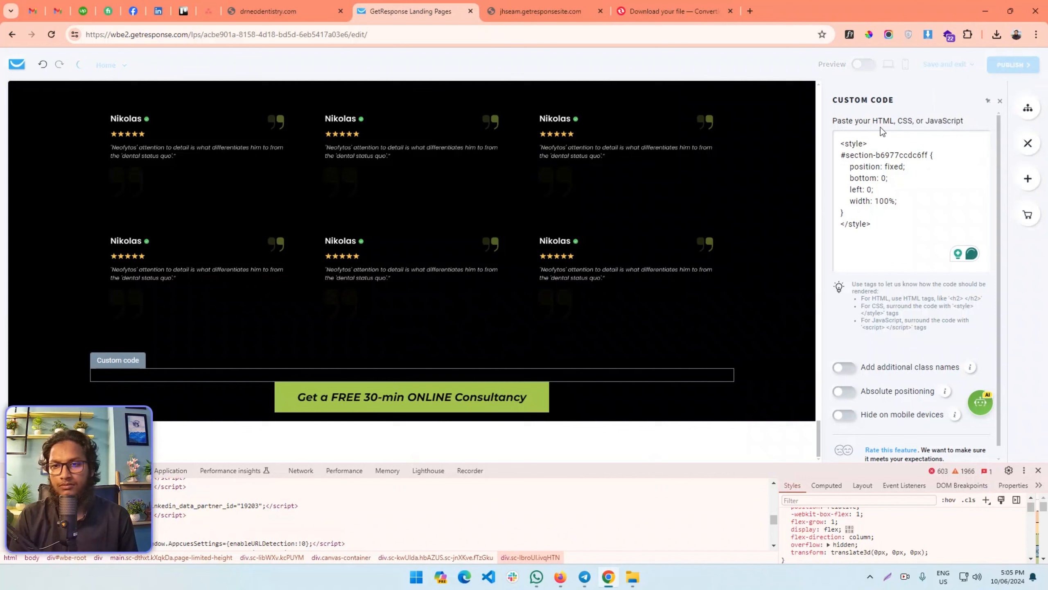
{"action": "left_click", "coordinate": [536, 11]}
{"action": "left_click", "coordinate": [51, 34]}
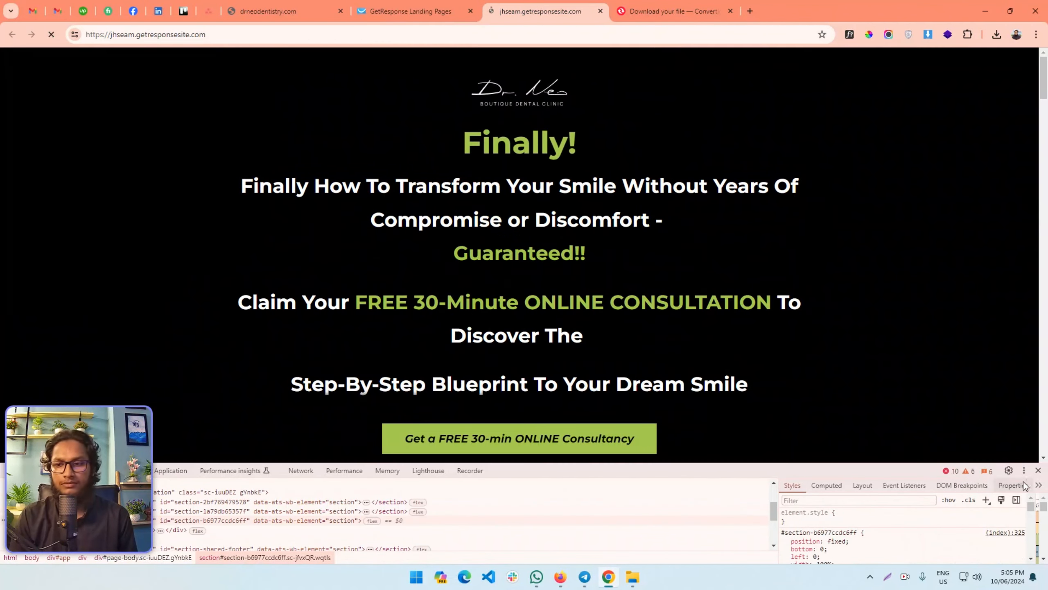
{"action": "left_click", "coordinate": [1038, 471]}
{"action": "scroll", "coordinate": [833, 440], "scroll_direction": "up", "scroll_amount": 1}
{"action": "scroll", "coordinate": [832, 439], "scroll_direction": "up", "scroll_amount": 15}
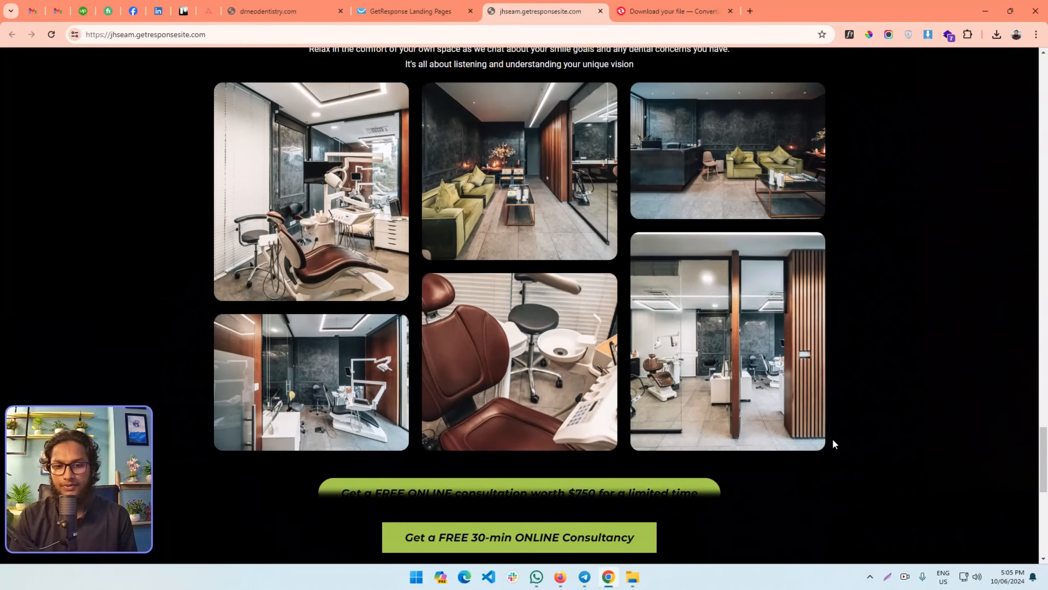
{"action": "scroll", "coordinate": [833, 439], "scroll_direction": "down", "scroll_amount": 6}
{"action": "scroll", "coordinate": [833, 440], "scroll_direction": "up", "scroll_amount": 8}
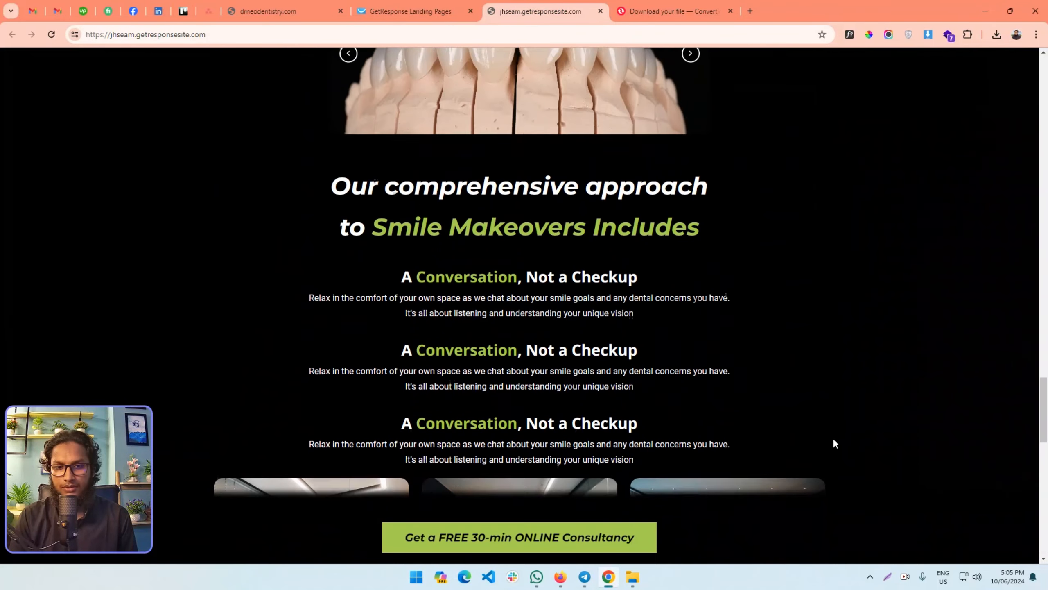
{"action": "scroll", "coordinate": [833, 441], "scroll_direction": "down", "scroll_amount": 15}
- Hide the white footer on all pages in the landing page editor and save
{"action": "key", "text": "ctrl+shift+Tab"}
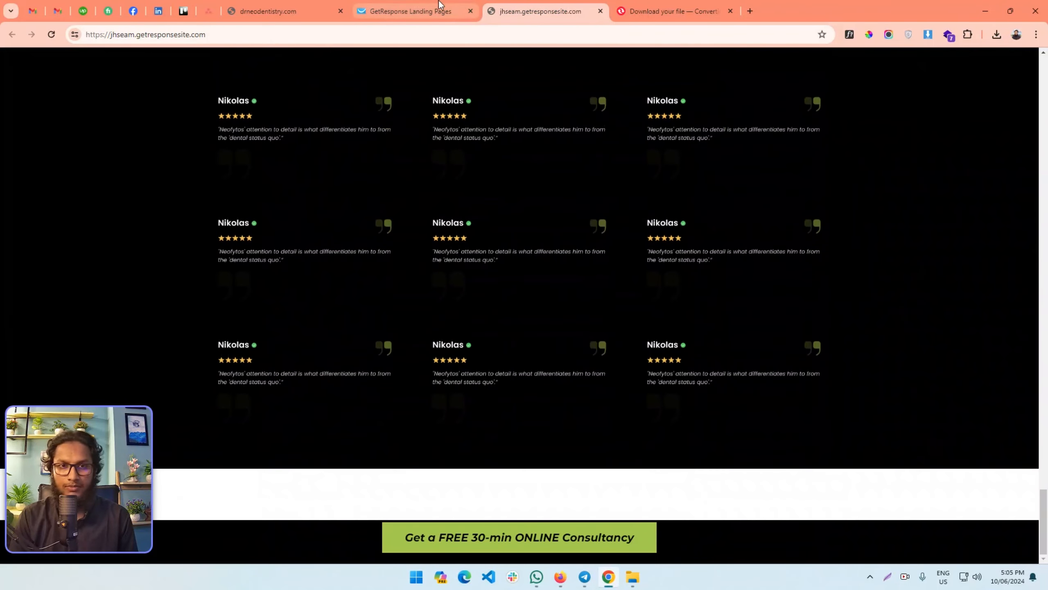
{"action": "left_click", "coordinate": [595, 440]}
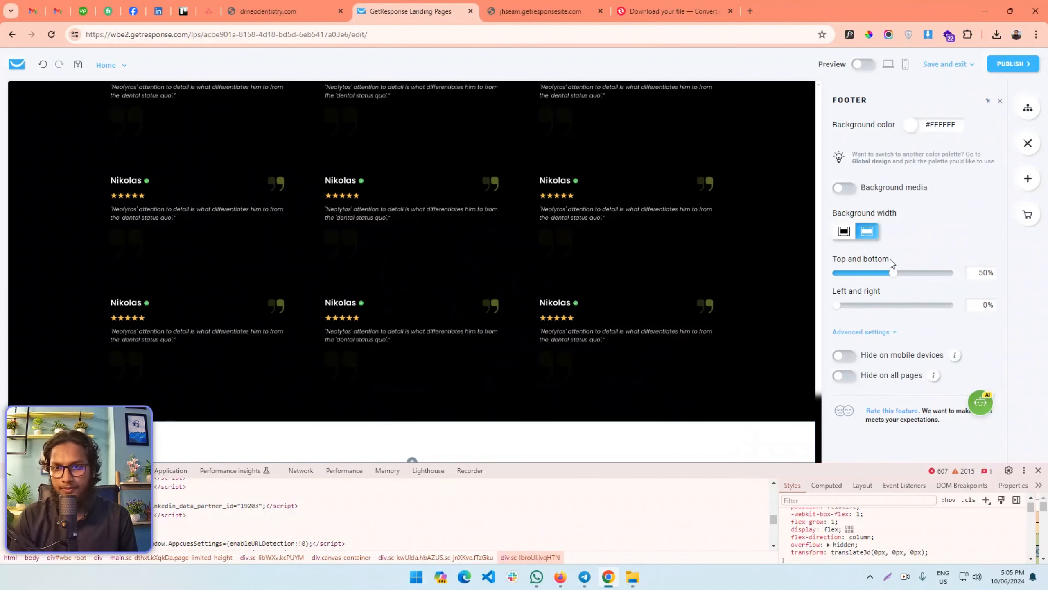
{"action": "left_click", "coordinate": [844, 375]}
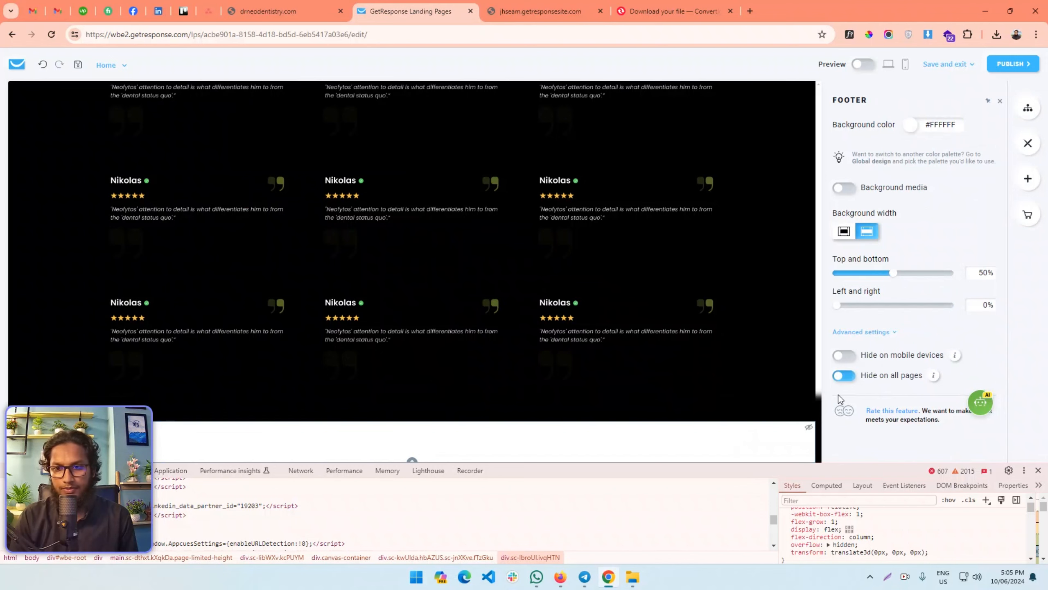
{"action": "left_click", "coordinate": [970, 66]}
{"action": "left_click", "coordinate": [939, 89]}
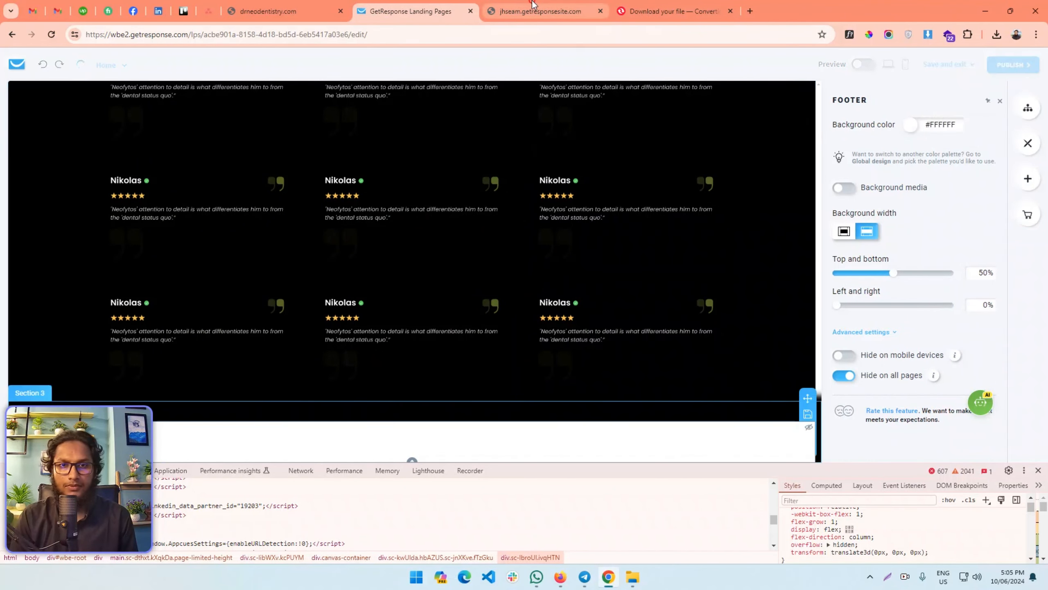
- Reload the published page and check the page bottom and the consultancy bar without the footer
{"action": "left_click", "coordinate": [540, 11]}
{"action": "left_click", "coordinate": [51, 34]}
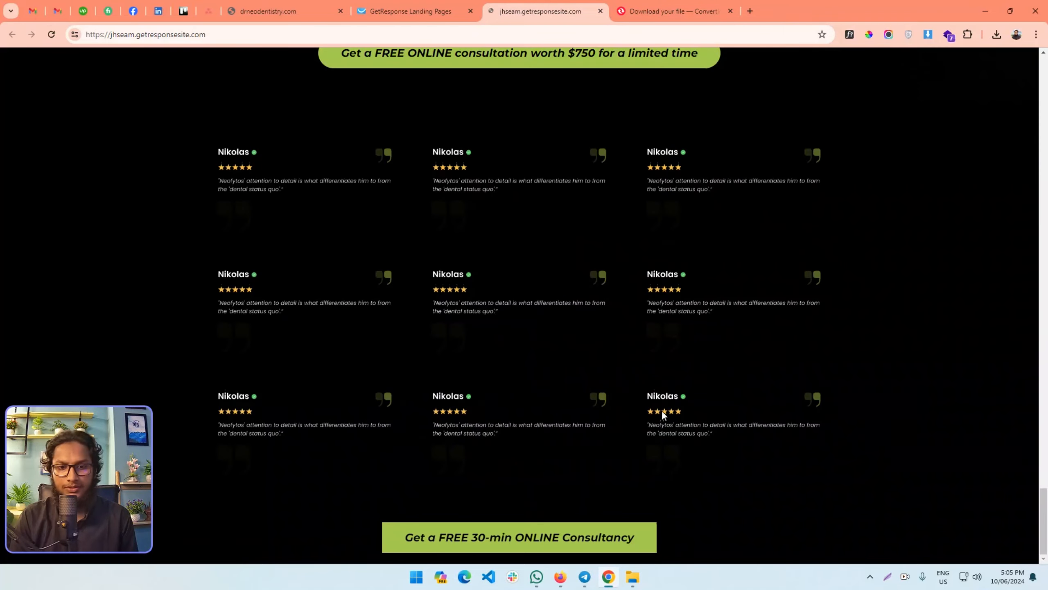
{"action": "scroll", "coordinate": [662, 404], "scroll_direction": "up", "scroll_amount": 10}
{"action": "scroll", "coordinate": [753, 375], "scroll_direction": "up", "scroll_amount": 10}
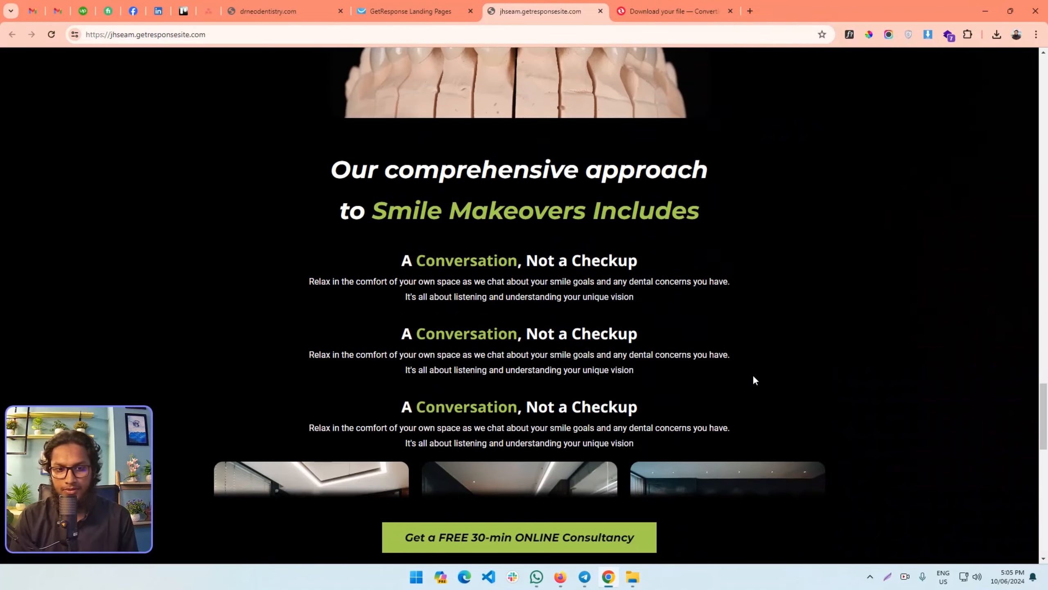
{"action": "scroll", "coordinate": [751, 374], "scroll_direction": "down", "scroll_amount": 15}
{"action": "scroll", "coordinate": [750, 376], "scroll_direction": "down", "scroll_amount": 6}
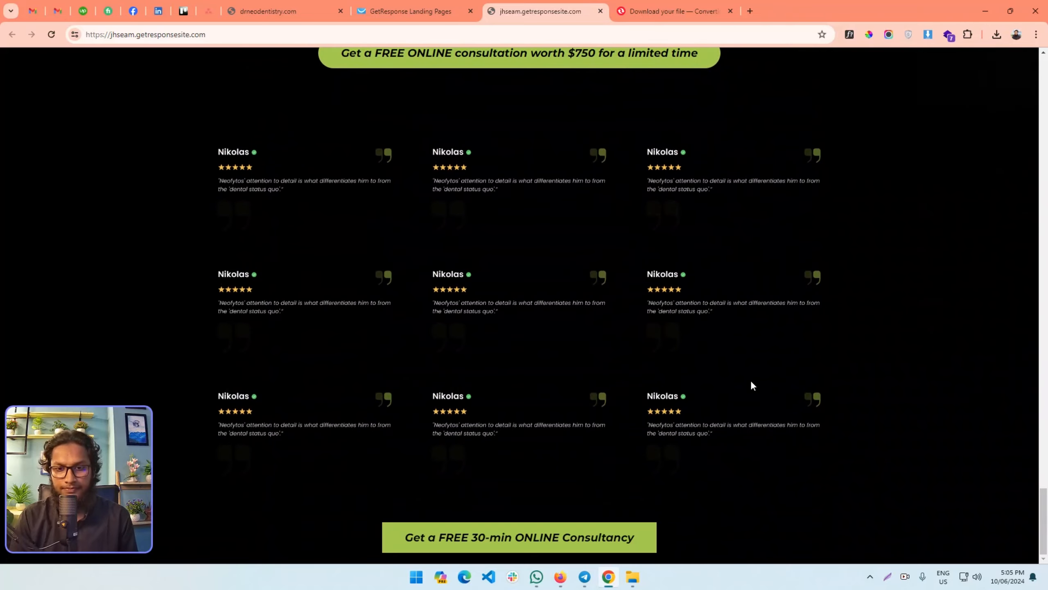
- Open the mobile preview in the landing page editor, close the developer tools and look over the top of the page
{"action": "key", "text": "ctrl+shift+Tab"}
{"action": "left_click", "coordinate": [907, 66]}
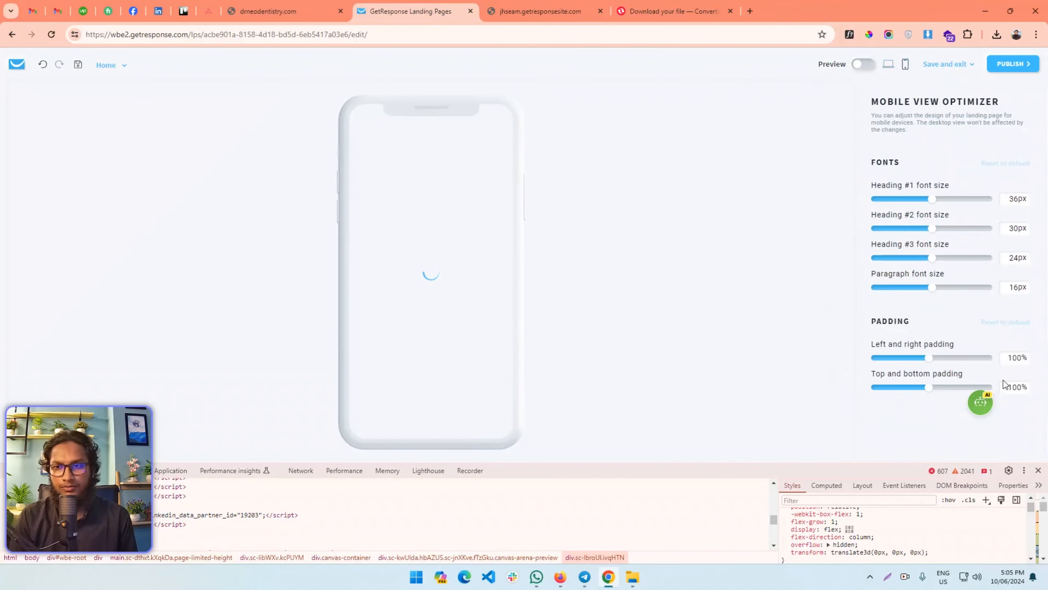
{"action": "left_click", "coordinate": [1038, 470]}
{"action": "scroll", "coordinate": [421, 357], "scroll_direction": "down", "scroll_amount": 3}
{"action": "scroll", "coordinate": [429, 357], "scroll_direction": "up", "scroll_amount": 3}
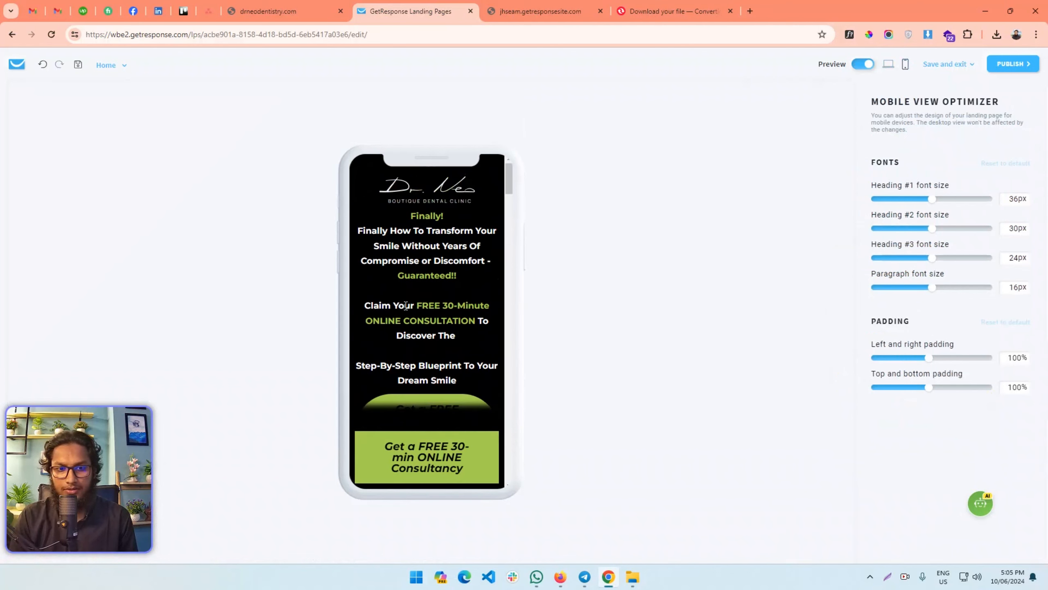
{"action": "left_click", "coordinate": [267, 4]}
{"action": "left_click", "coordinate": [455, 8]}
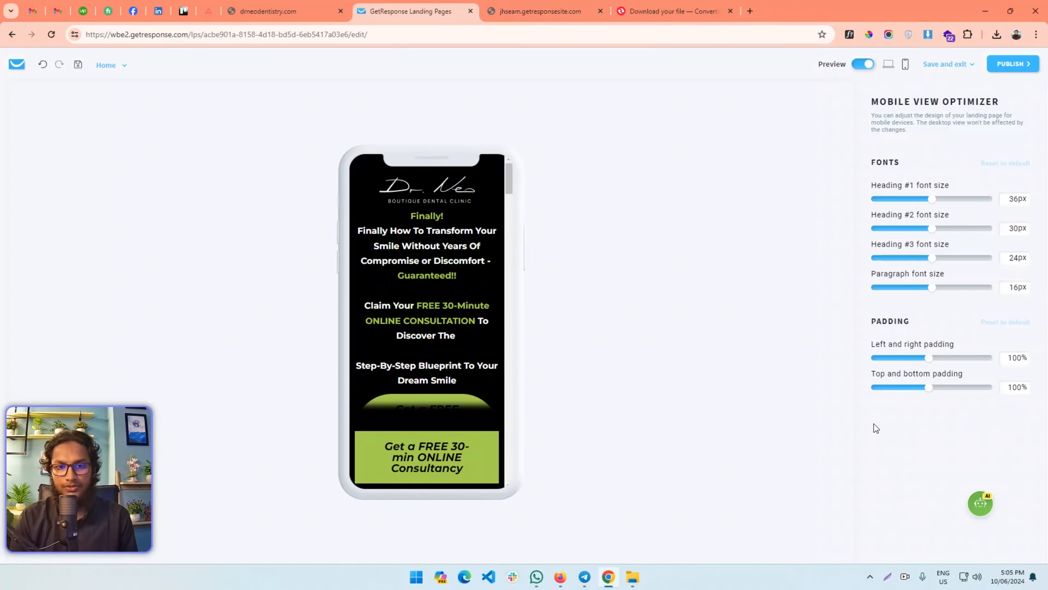
- Set mobile padding to 45% top and bottom and 75% left and right, heading sizes to 30, 24 and 20 px, and paragraphs to 14 px
{"action": "left_click_drag", "start_coordinate": [928, 392], "coordinate": [897, 393]}
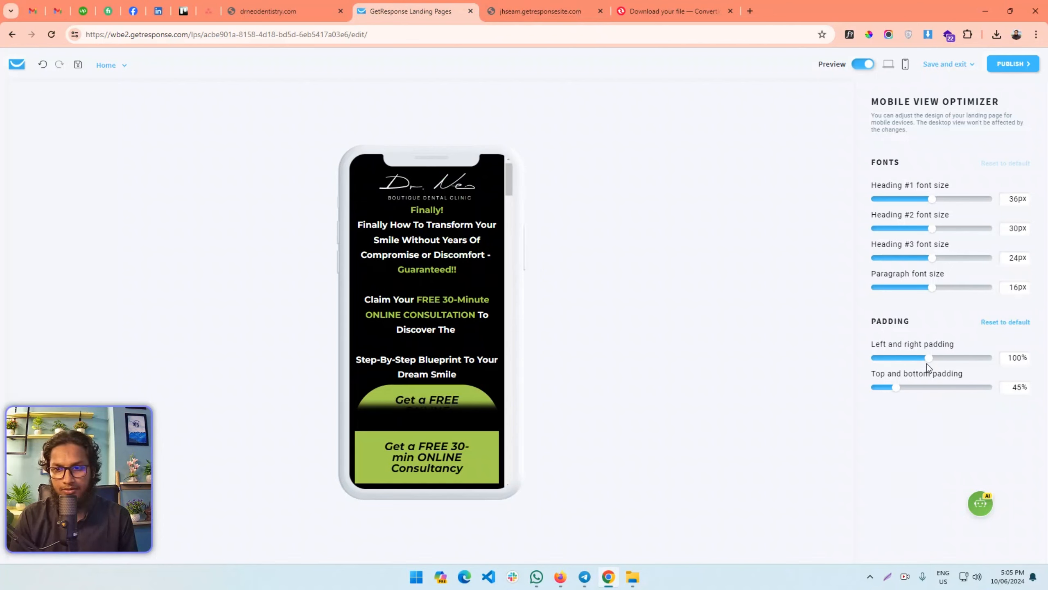
{"action": "left_click", "coordinate": [914, 359]}
{"action": "left_click_drag", "start_coordinate": [923, 289], "coordinate": [927, 259]}
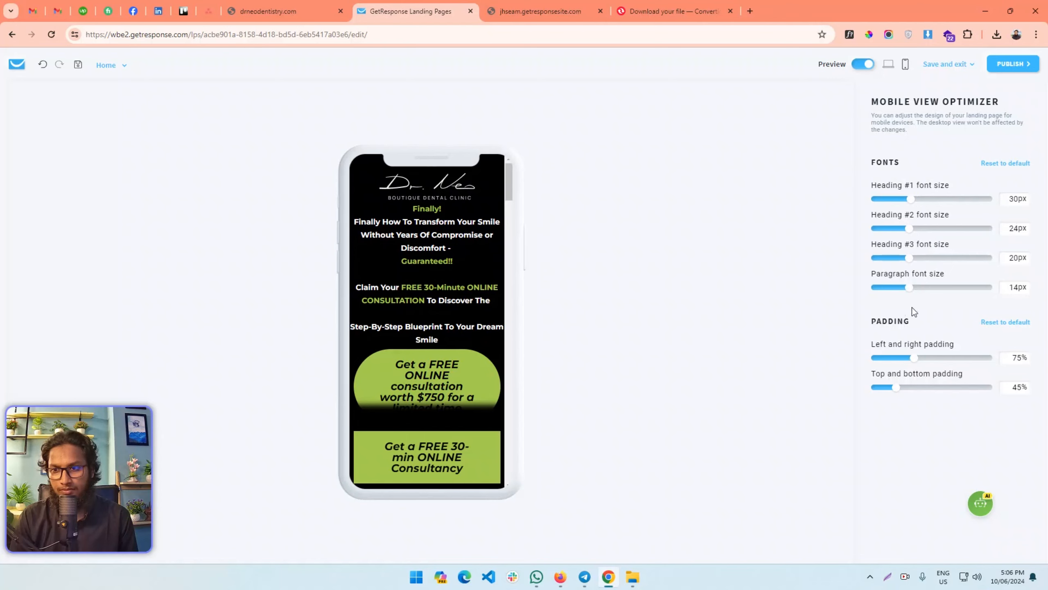
{"action": "scroll", "coordinate": [448, 344], "scroll_direction": "down", "scroll_amount": 3}
{"action": "scroll", "coordinate": [429, 322], "scroll_direction": "up", "scroll_amount": 2}
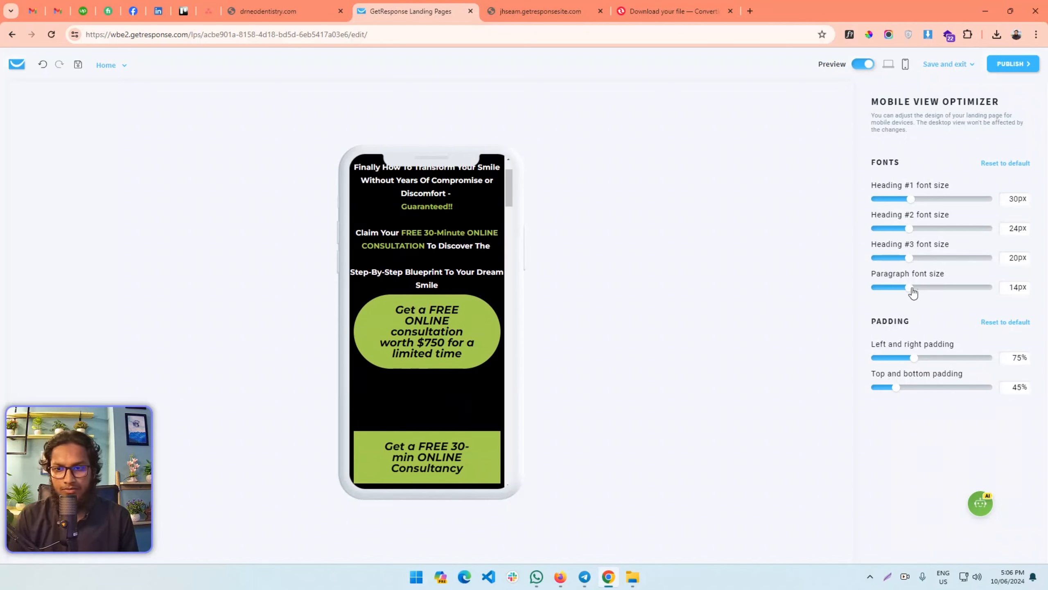
{"action": "left_click_drag", "start_coordinate": [904, 291], "coordinate": [907, 292]}
{"action": "scroll", "coordinate": [423, 321], "scroll_direction": "up", "scroll_amount": 2}
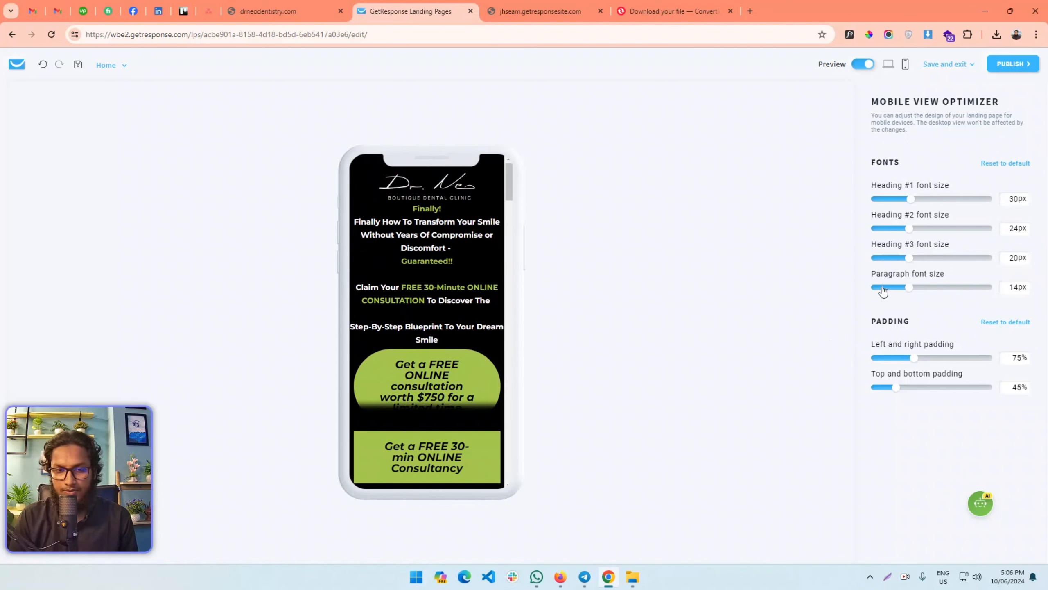
- Review the mobile layout down to the smile makeover section and inspect the consultancy button's element
{"action": "scroll", "coordinate": [406, 287], "scroll_direction": "down", "scroll_amount": 10}
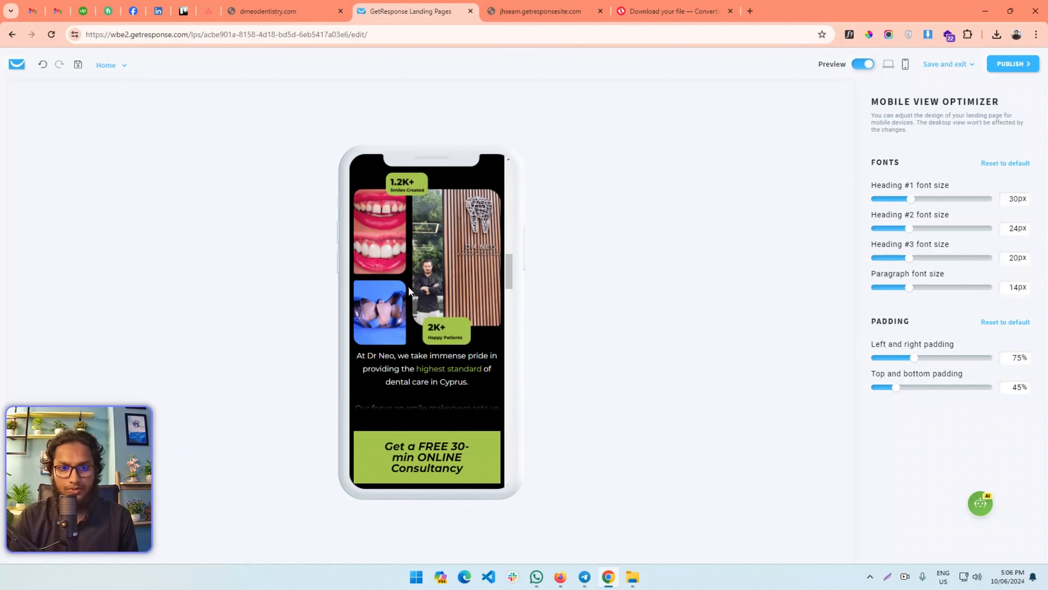
{"action": "scroll", "coordinate": [414, 305], "scroll_direction": "up", "scroll_amount": 4}
{"action": "scroll", "coordinate": [418, 338], "scroll_direction": "down", "scroll_amount": 8}
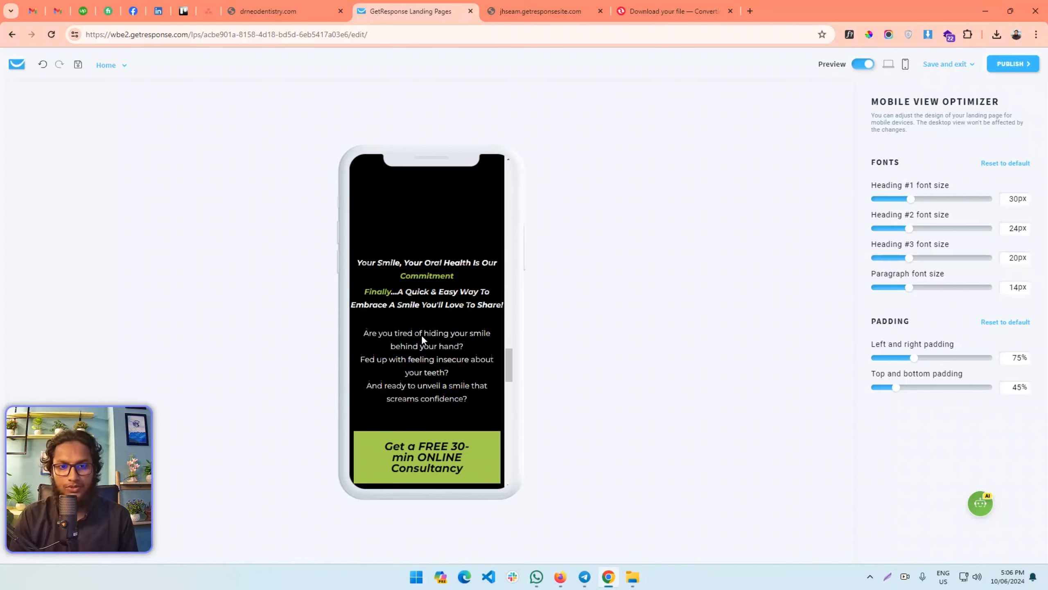
{"action": "scroll", "coordinate": [425, 331], "scroll_direction": "down", "scroll_amount": 8}
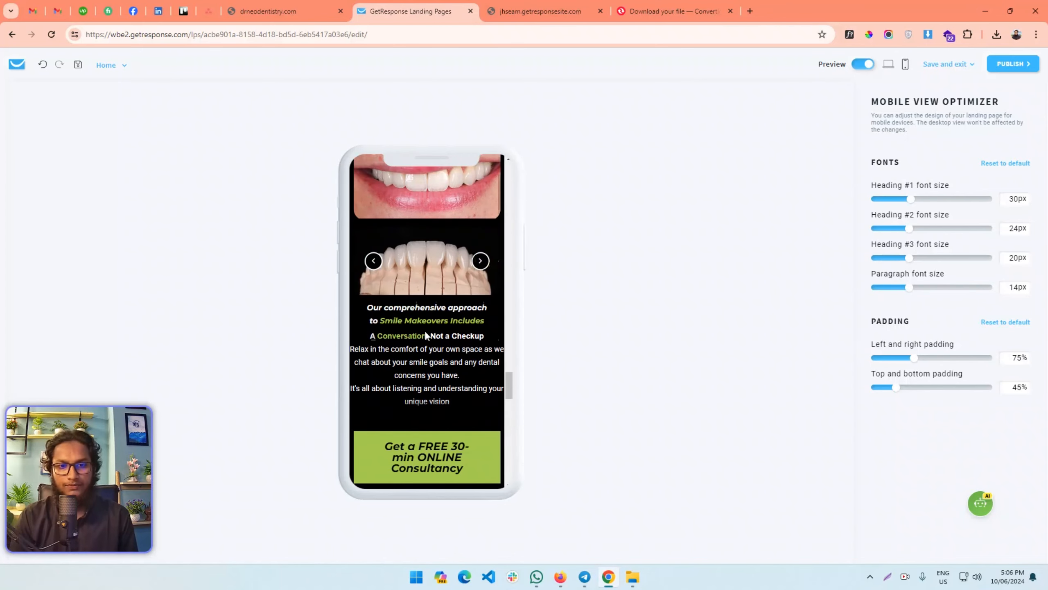
{"action": "right_click", "coordinate": [432, 451]}
{"action": "left_click", "coordinate": [468, 441]}
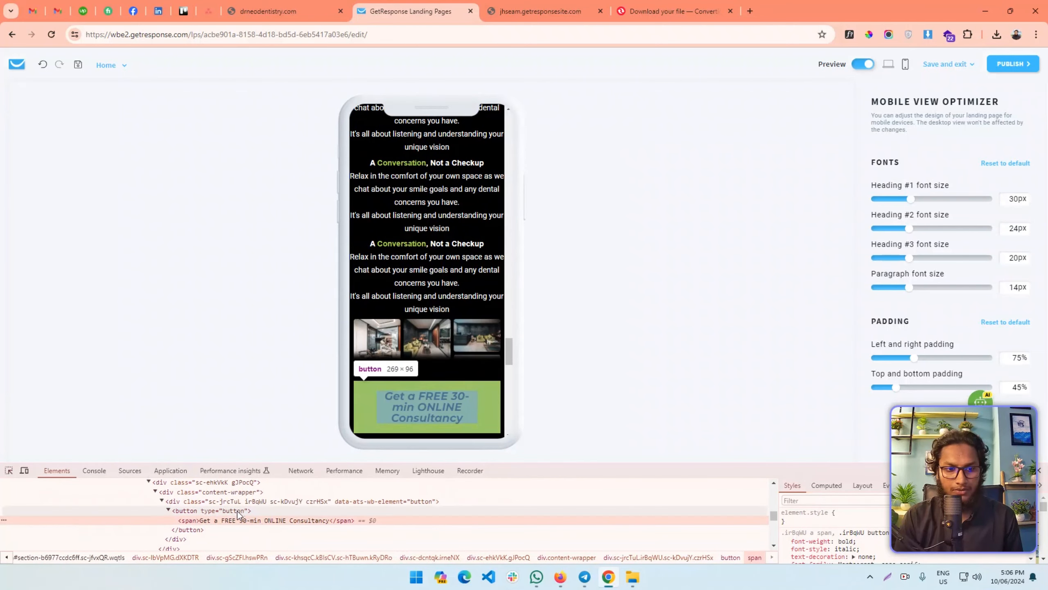
- Leave the mobile preview for the desktop editing view and close the developer tools
{"action": "left_click", "coordinate": [540, 11]}
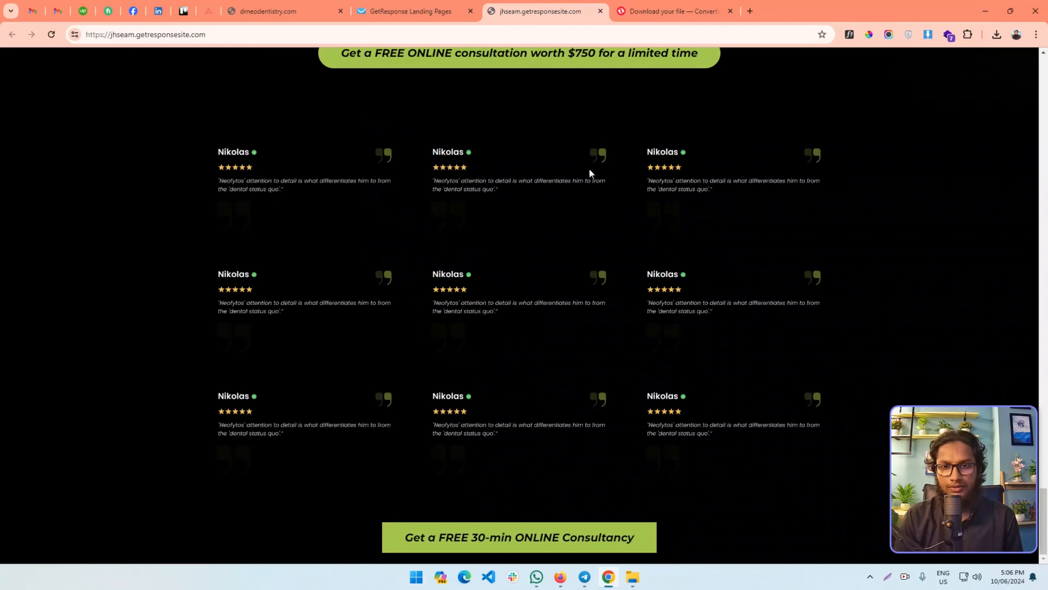
{"action": "left_click", "coordinate": [413, 11]}
{"action": "left_click", "coordinate": [867, 66]}
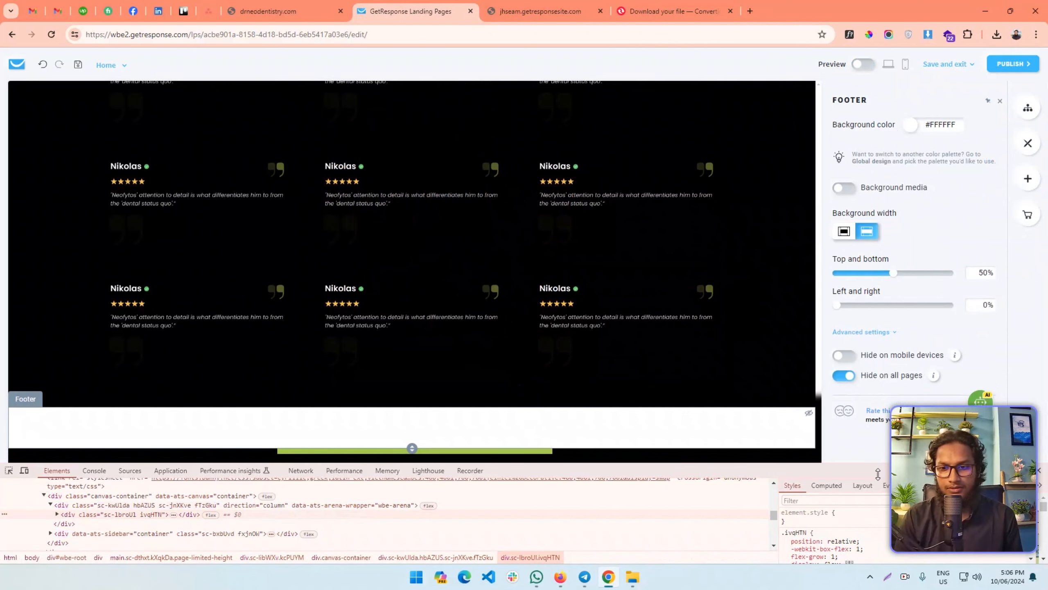
{"action": "left_click", "coordinate": [1039, 470]}
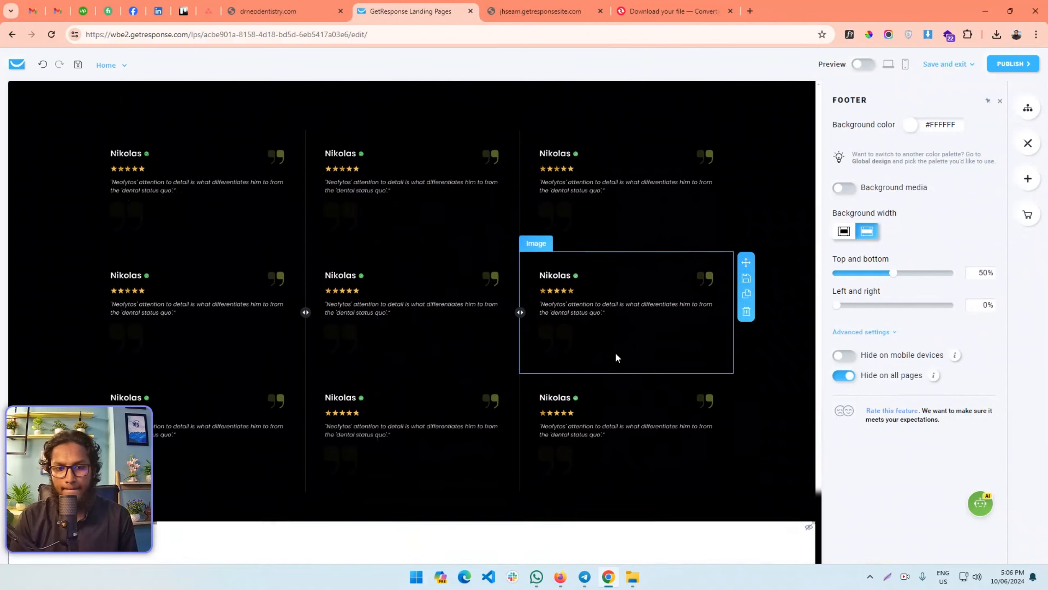
- Add z-index:999; to the fixed section's CSS rule in the custom code above the consultancy button and check the stacking over the images
{"action": "scroll", "coordinate": [580, 429], "scroll_direction": "up", "scroll_amount": 5}
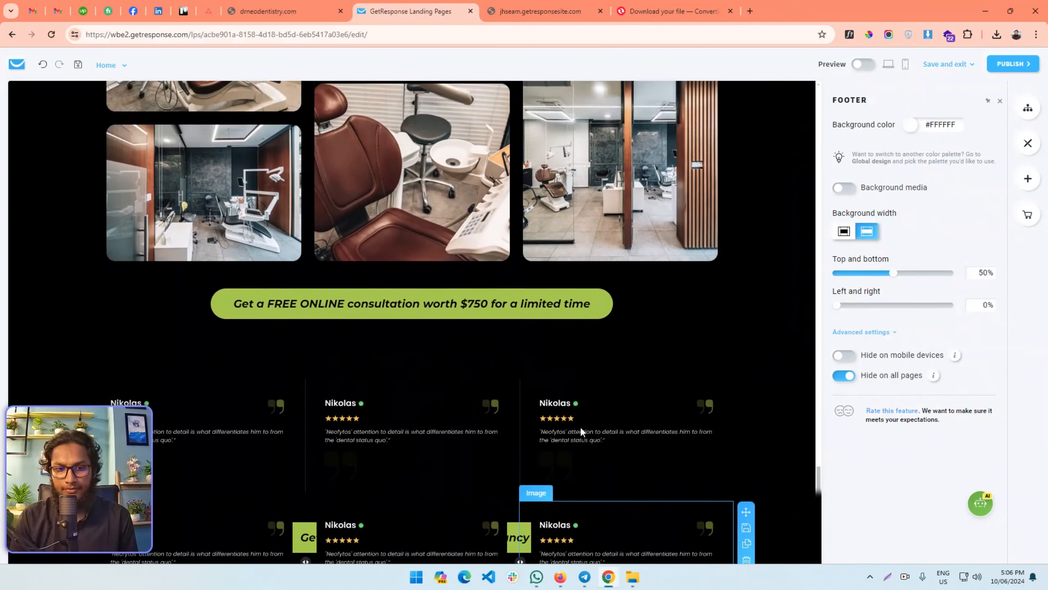
{"action": "scroll", "coordinate": [503, 489], "scroll_direction": "down", "scroll_amount": 5}
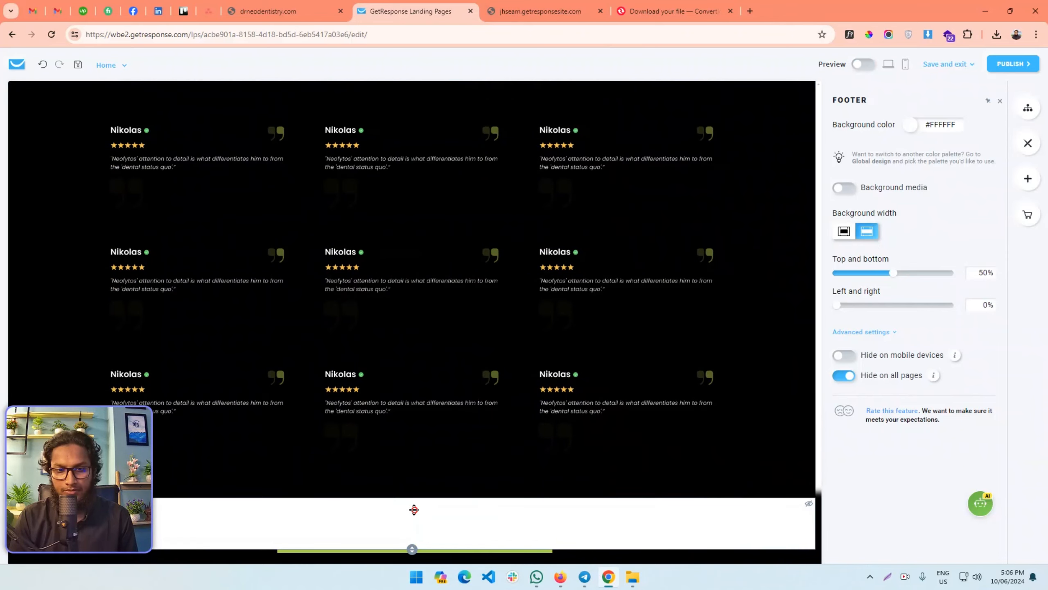
{"action": "scroll", "coordinate": [454, 456], "scroll_direction": "up", "scroll_amount": 6}
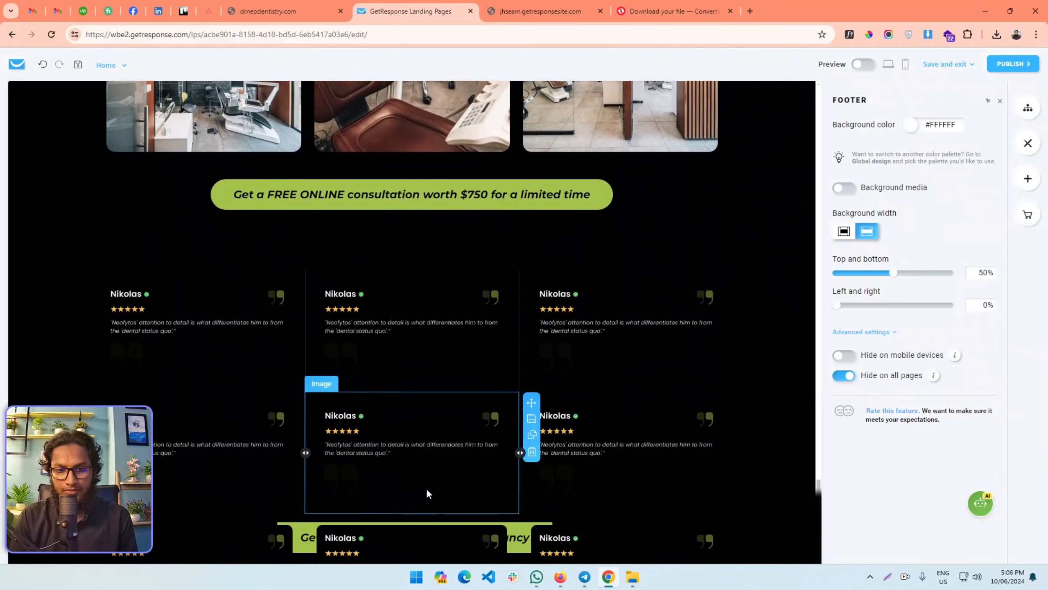
{"action": "scroll", "coordinate": [427, 478], "scroll_direction": "up", "scroll_amount": 10}
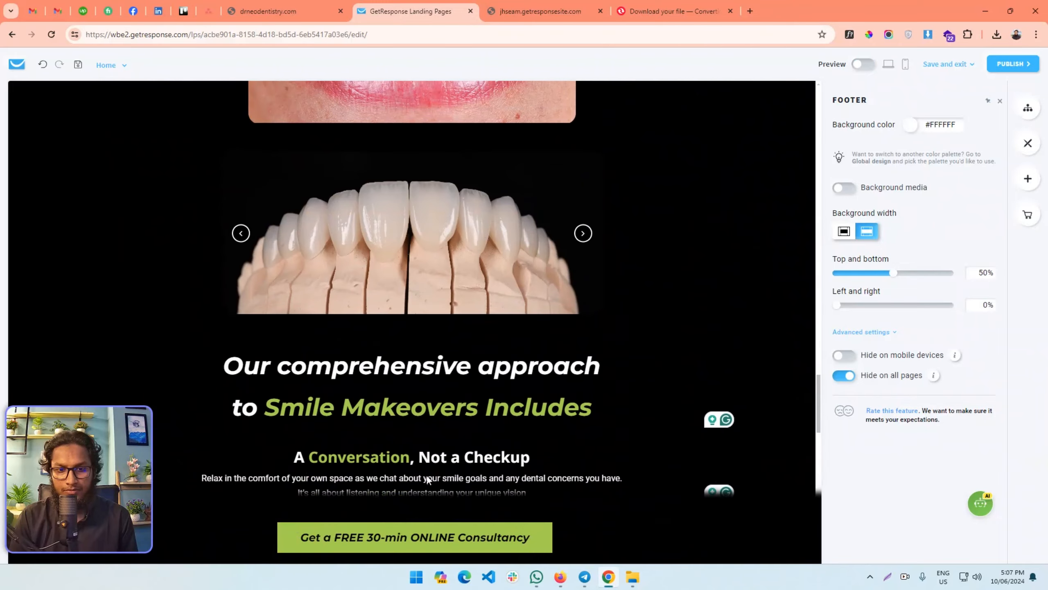
{"action": "left_click", "coordinate": [298, 533]}
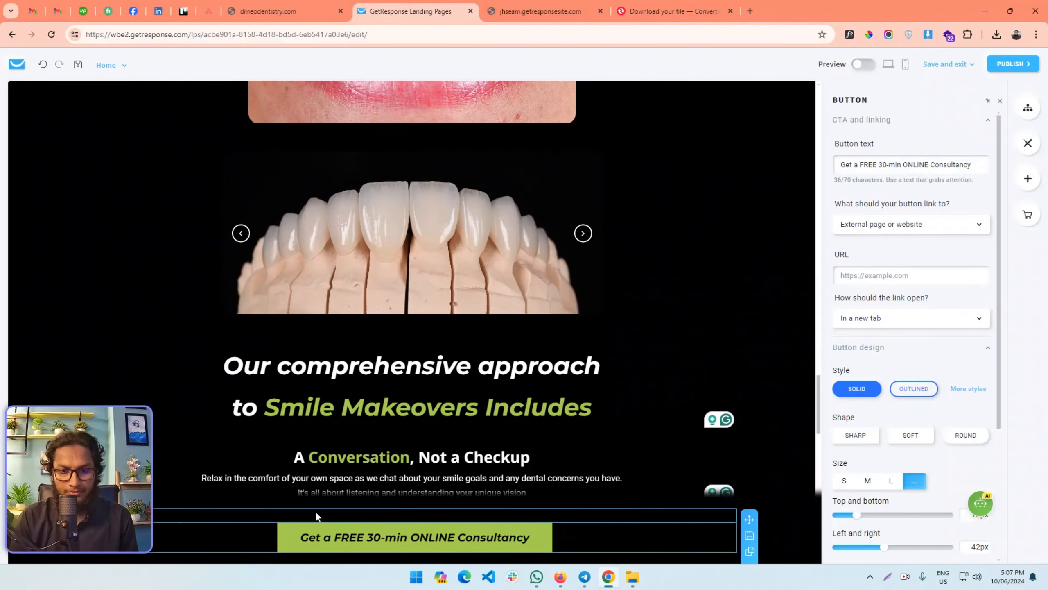
{"action": "left_click", "coordinate": [315, 512]}
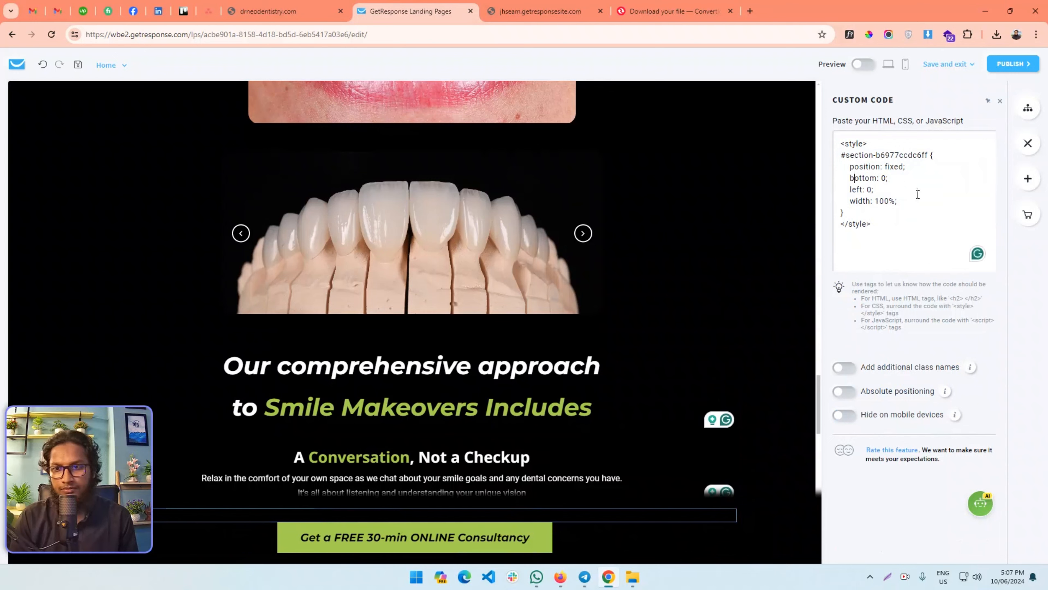
{"action": "key", "text": "Return"}
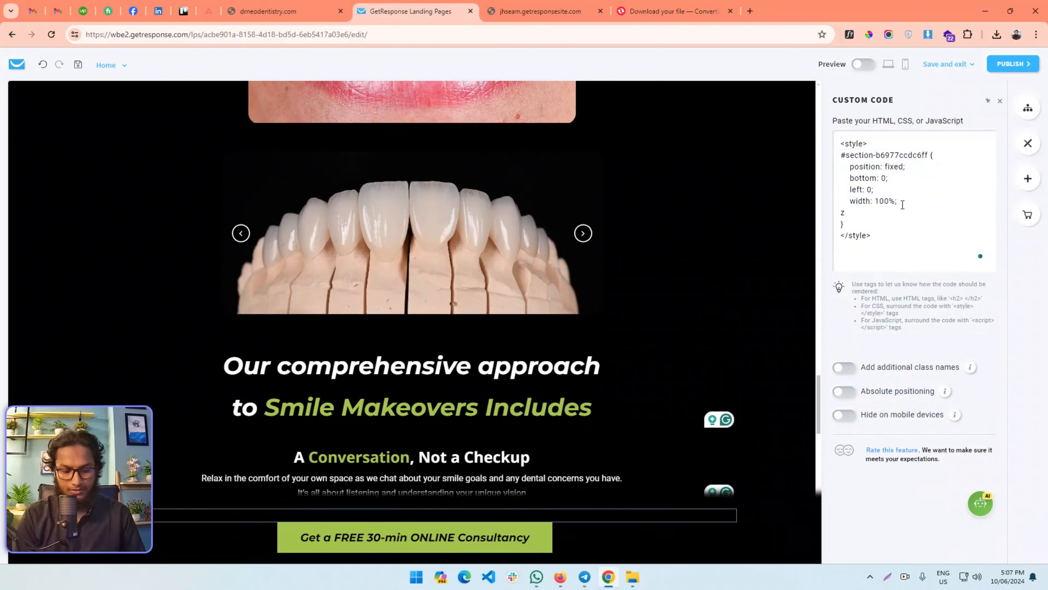
{"action": "type", "text": "z-index:999"}
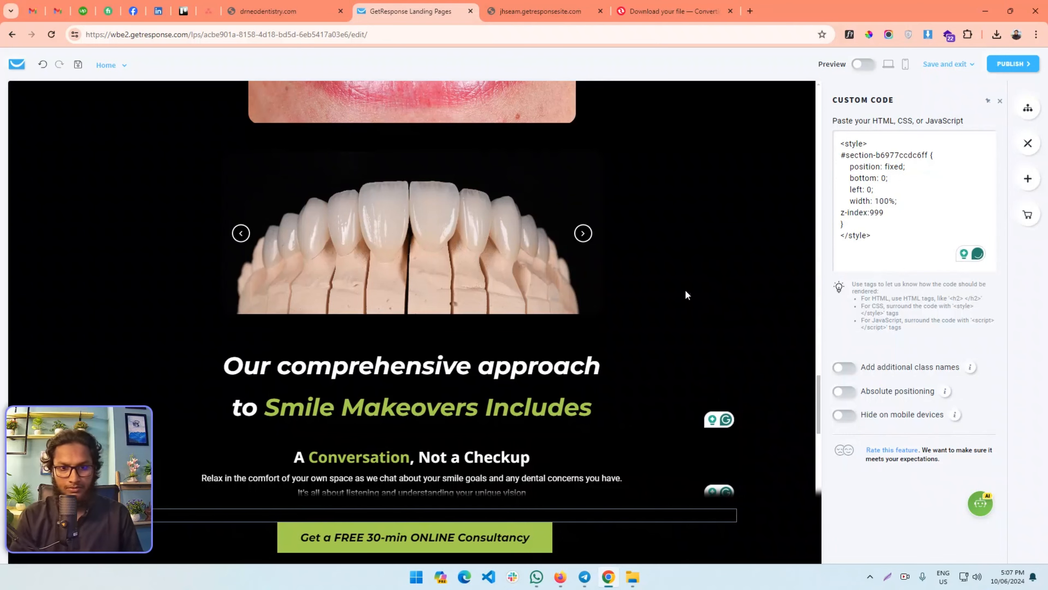
{"action": "scroll", "coordinate": [473, 350], "scroll_direction": "down", "scroll_amount": 6}
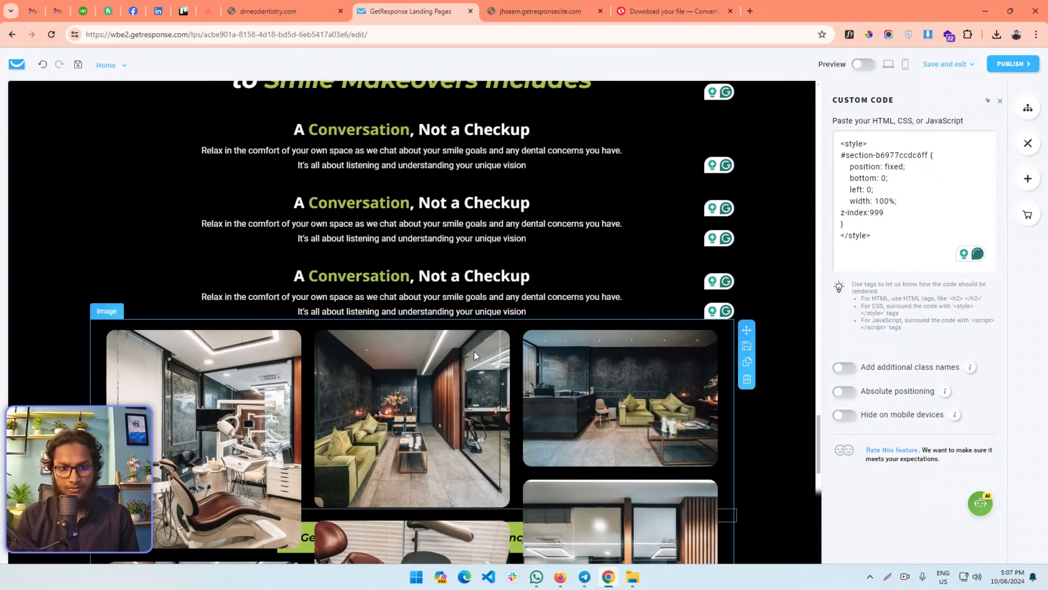
{"action": "scroll", "coordinate": [473, 351], "scroll_direction": "up", "scroll_amount": 7}
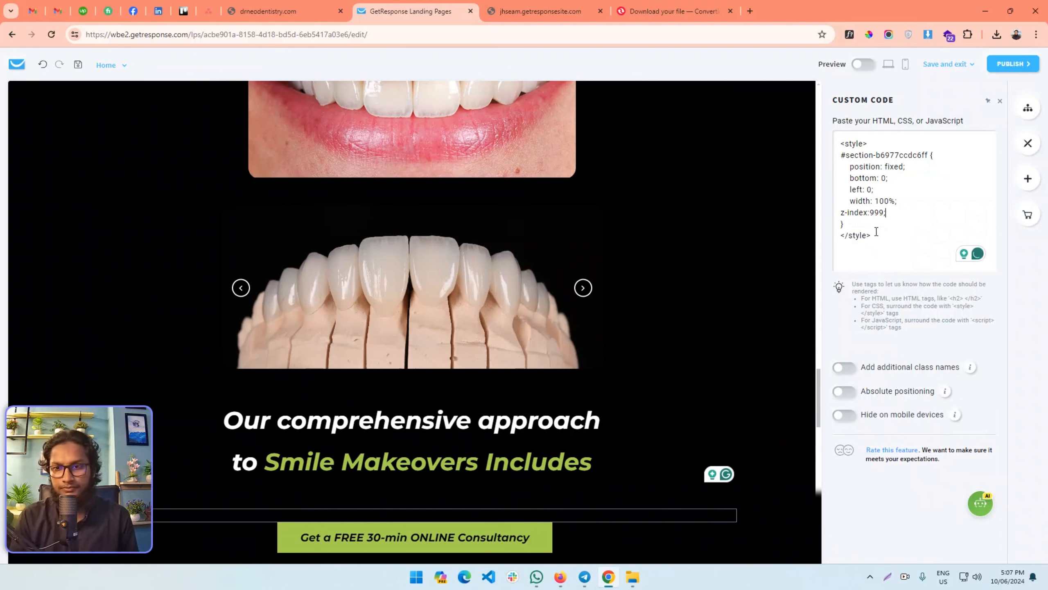
{"action": "key", "text": "Return"}
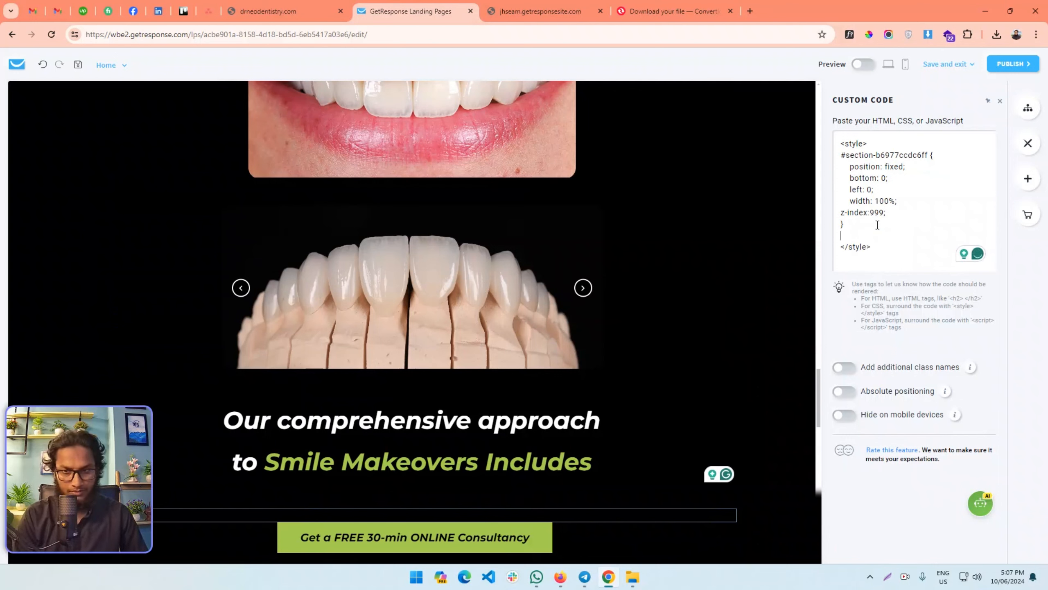
{"action": "type", "text": "@media("}
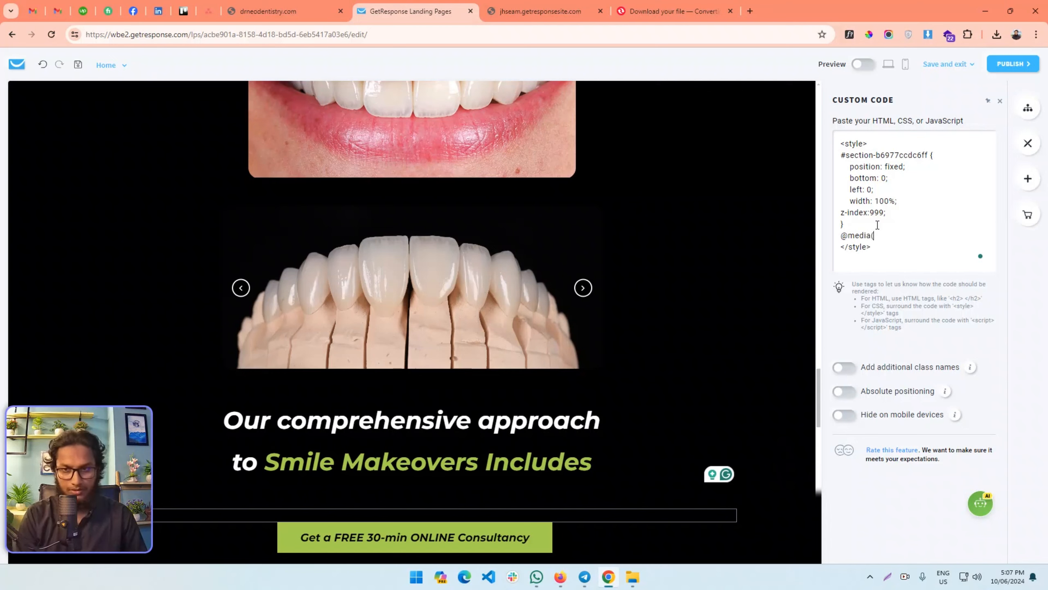
{"action": "type", "text": ")"}
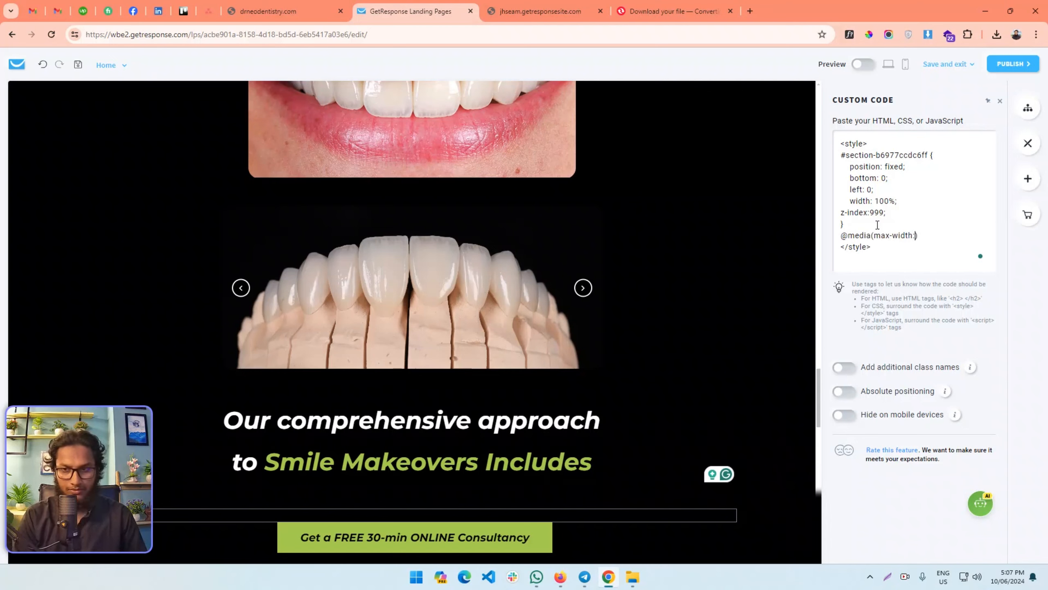
{"action": "type", "text": "max-width:450"}
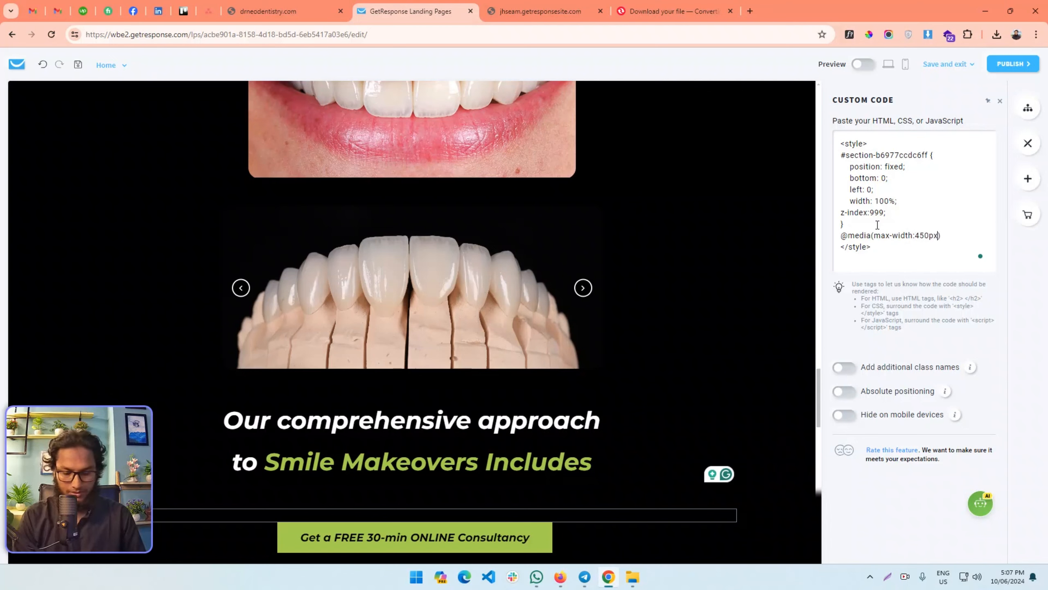
{"action": "type", "text": "px"}
{"action": "key", "text": "Right"}
{"action": "type", "text": "{}"}
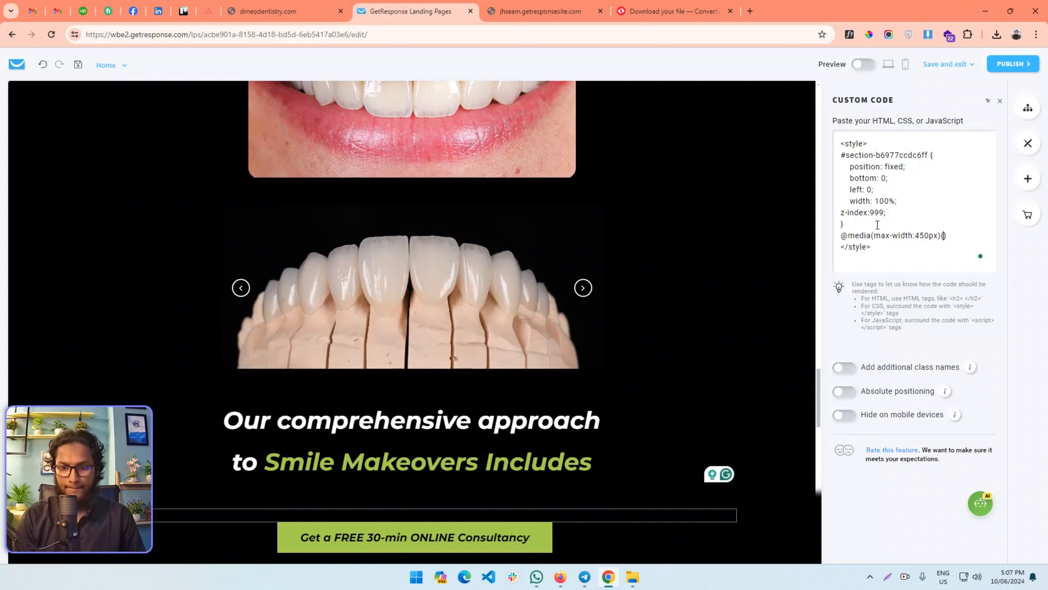
{"action": "key", "text": "Return"}
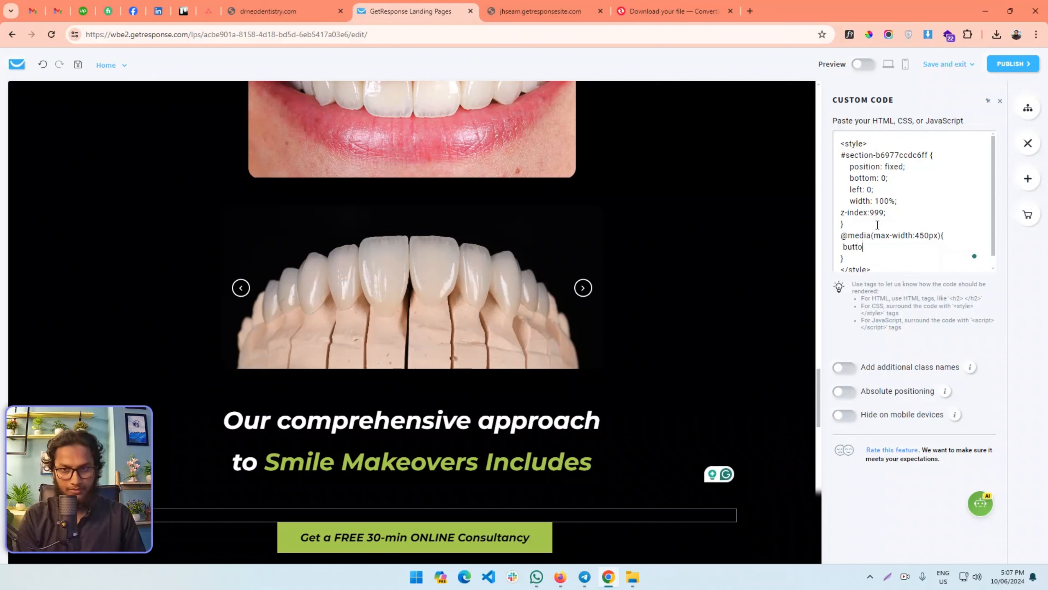
- Write a button span rule with font-size:14px; inside the media query
{"action": "type", "text": "button:"}
{"action": "key", "text": "BackSpace"}
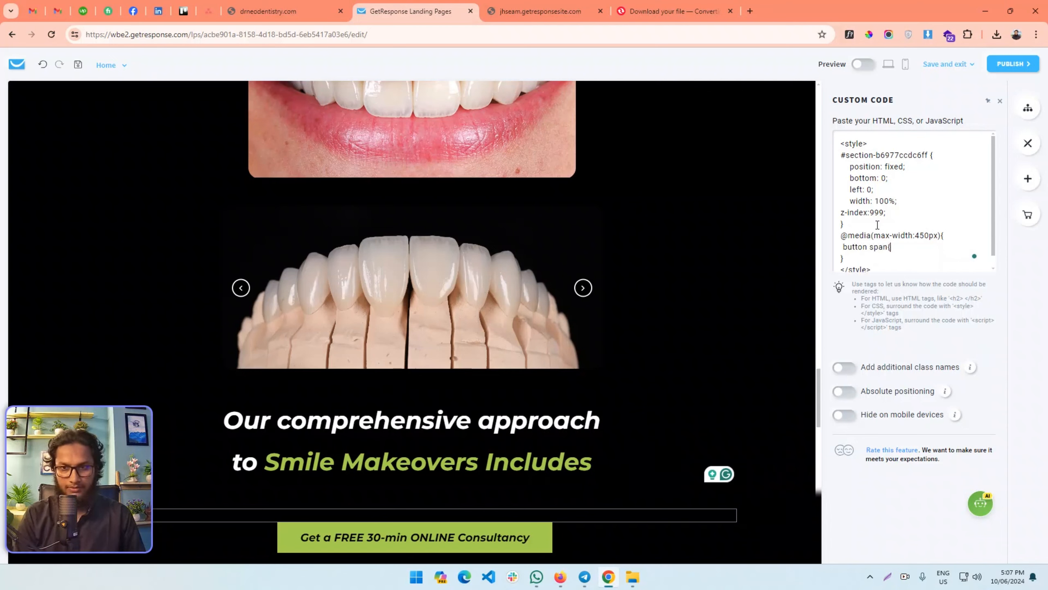
{"action": "type", "text": "span{"}
{"action": "key", "text": "Return"}
{"action": "key", "text": "Return"}
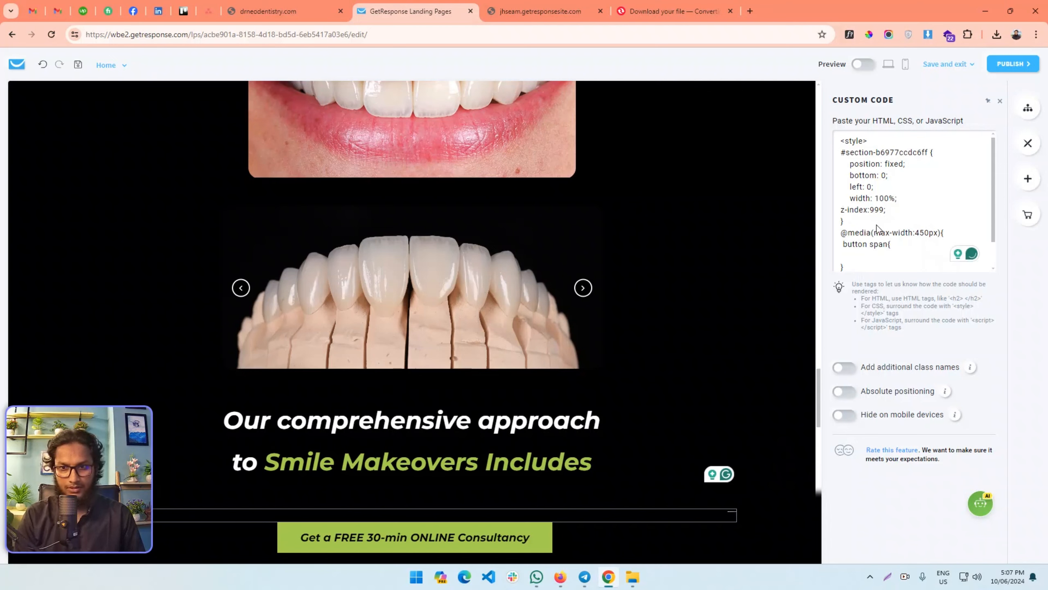
{"action": "left_click", "coordinate": [864, 257]}
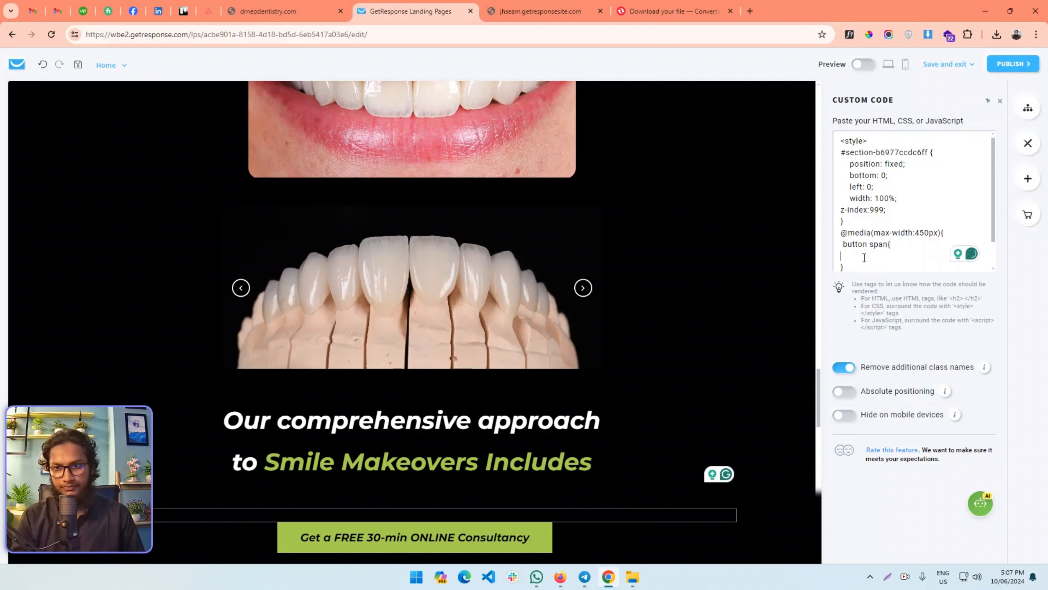
{"action": "left_click", "coordinate": [844, 370]}
{"action": "left_click", "coordinate": [844, 370]}
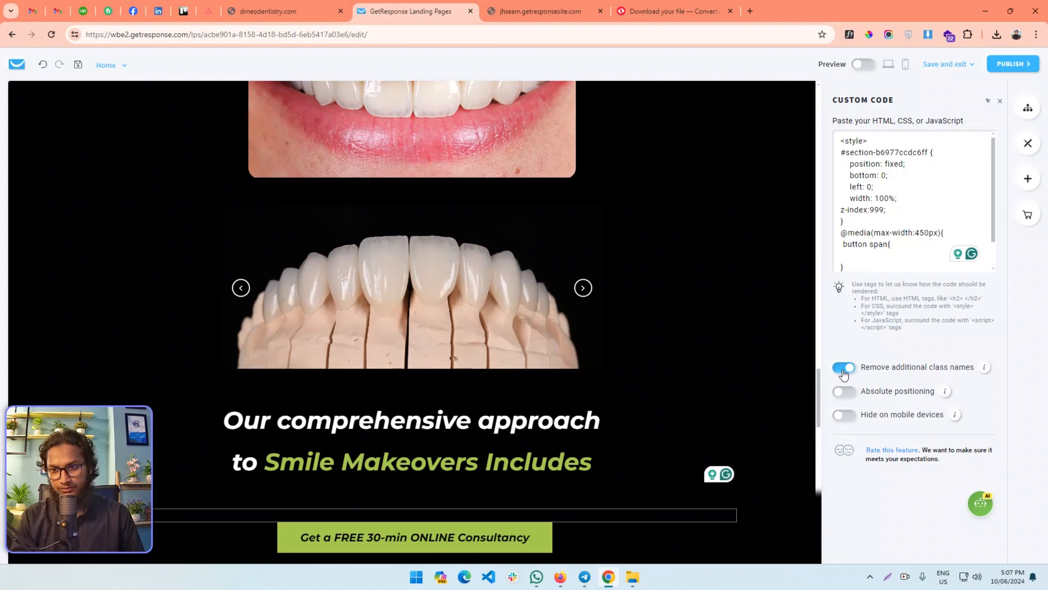
{"action": "left_click", "coordinate": [861, 253]}
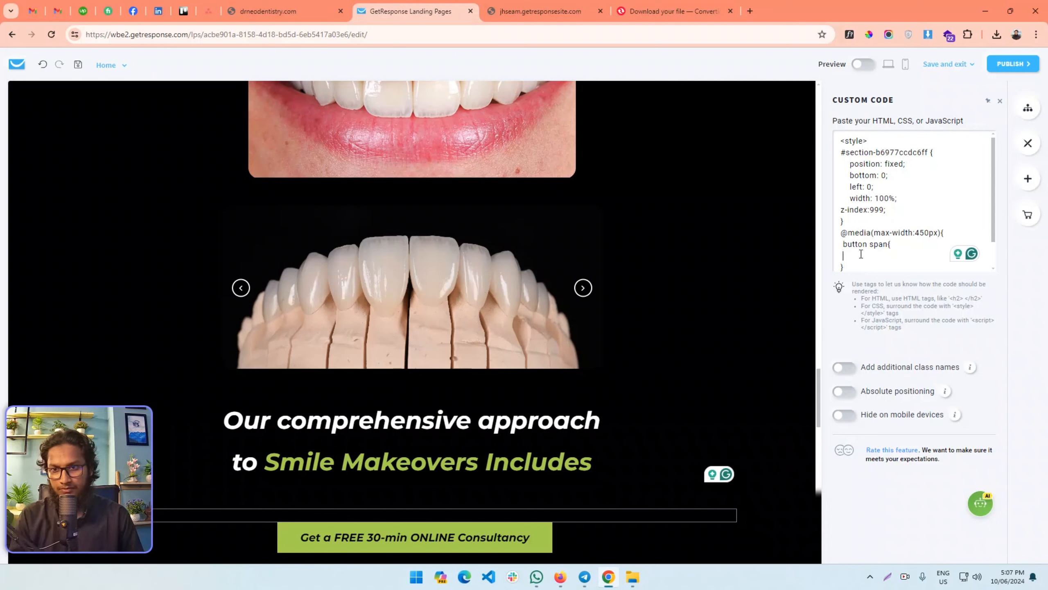
{"action": "type", "text": "for"}
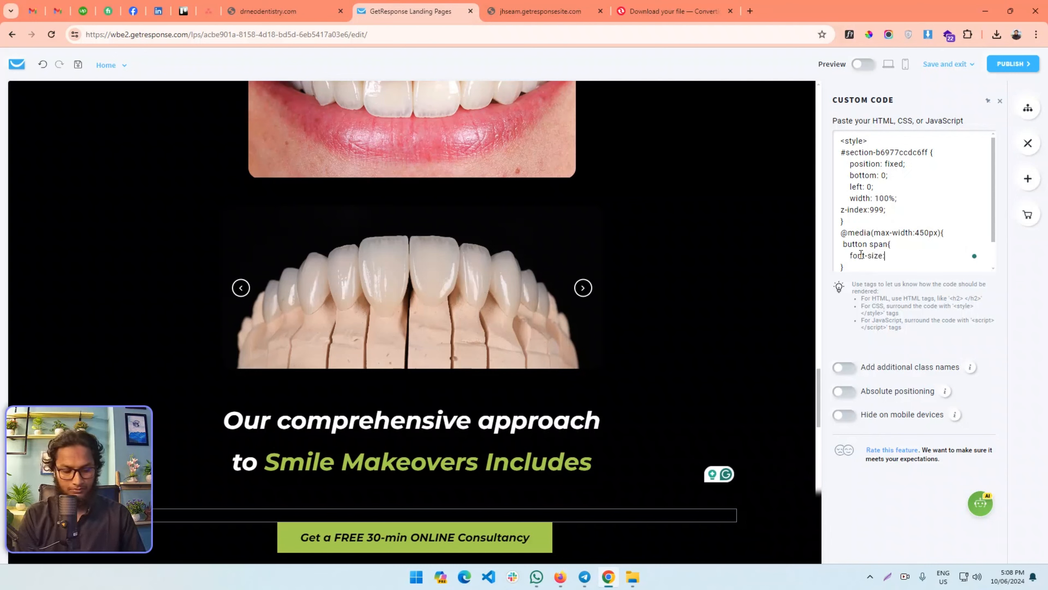
{"action": "type", "text": "nt-size:14px;"}
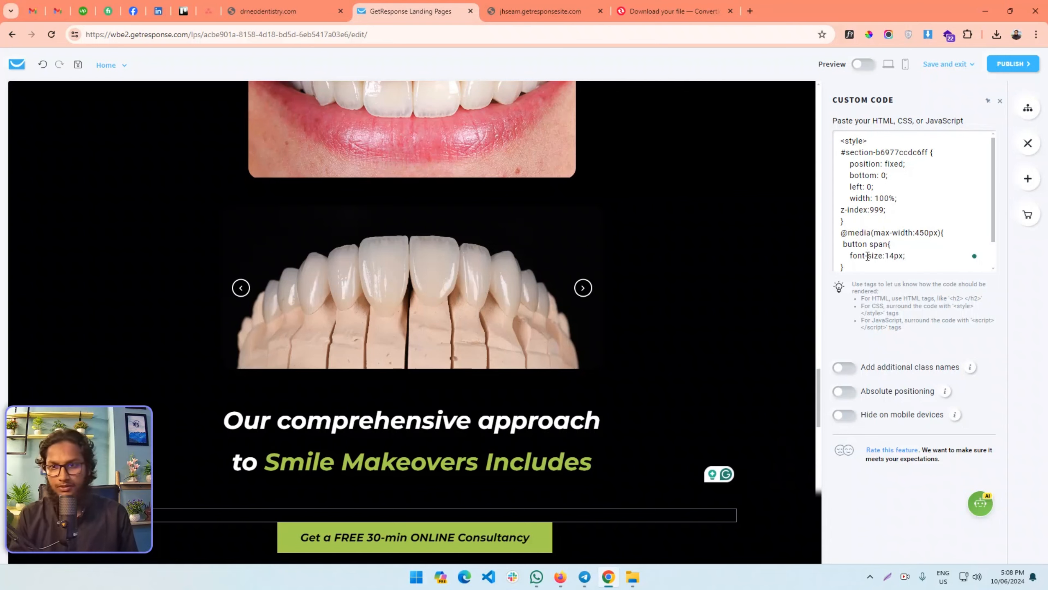
- Save the landing page and reload the published site at jhseam.getresponsesite.com
{"action": "left_click", "coordinate": [962, 68]}
{"action": "left_click", "coordinate": [943, 90]}
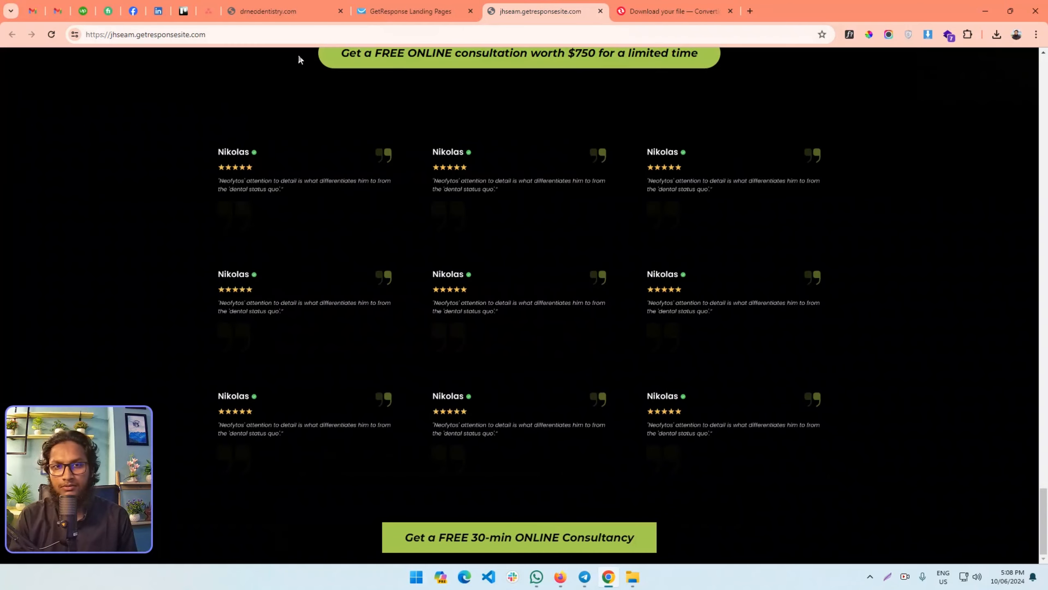
{"action": "left_click", "coordinate": [538, 11]}
{"action": "left_click", "coordinate": [51, 34]}
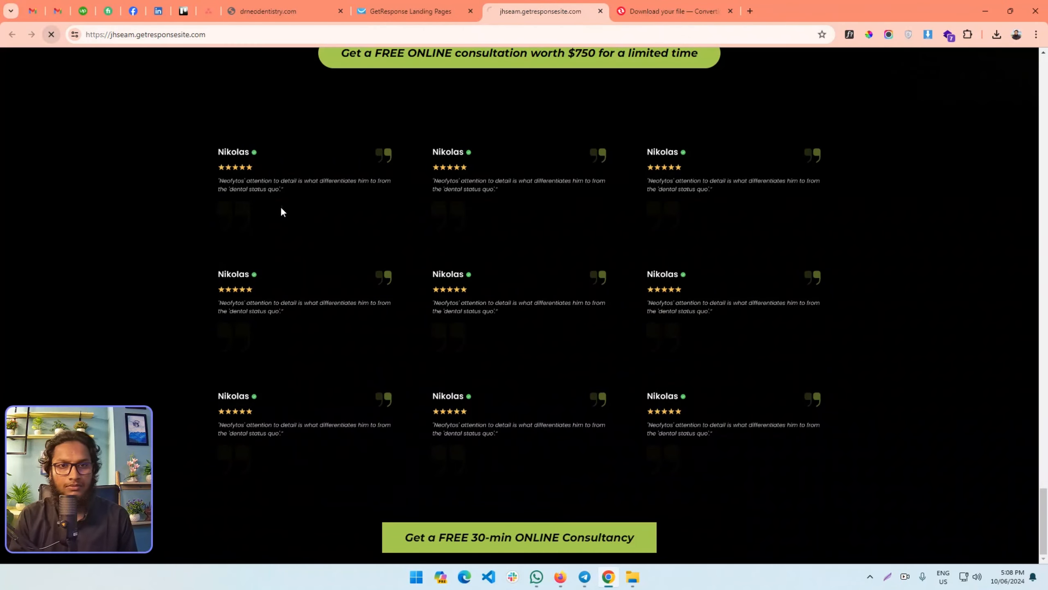
- Examine the published page in the developer tools' mobile device view, checking the consultancy button and the text above it
{"action": "right_click", "coordinate": [317, 379]}
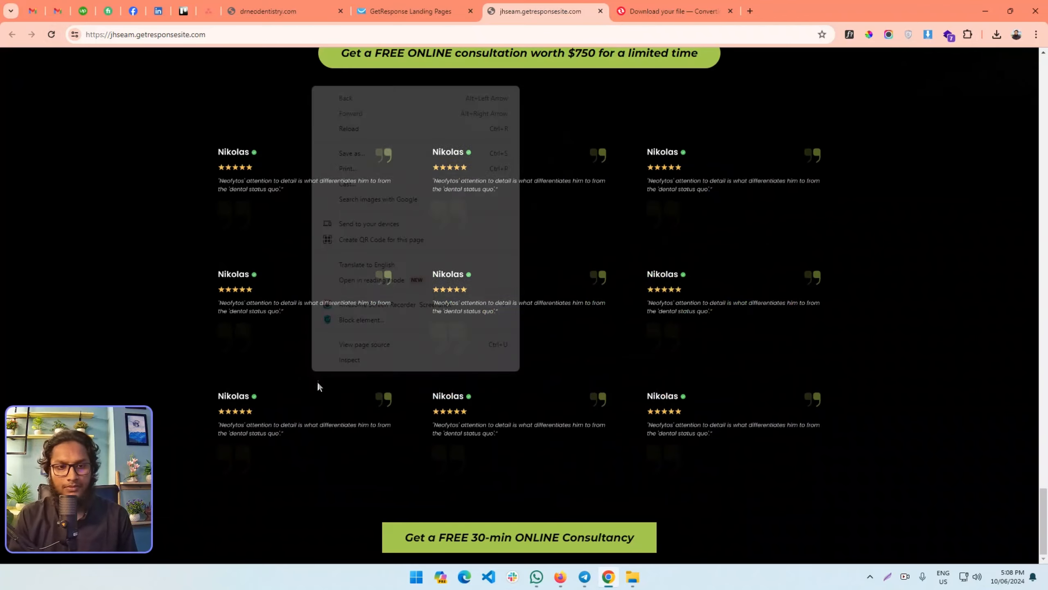
{"action": "left_click", "coordinate": [382, 360]}
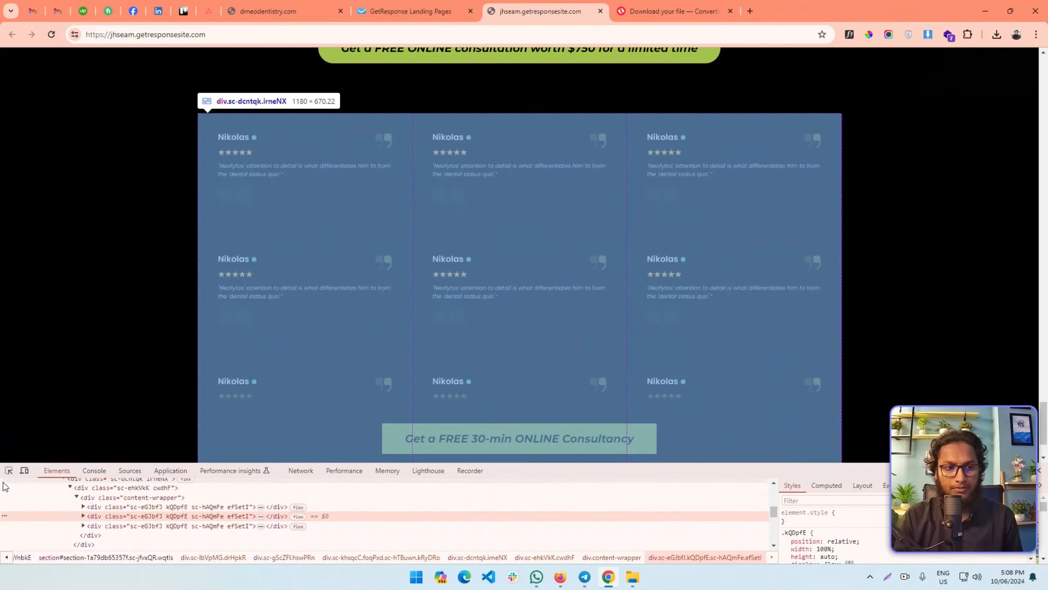
{"action": "left_click", "coordinate": [24, 470]}
{"action": "scroll", "coordinate": [530, 438], "scroll_direction": "down", "scroll_amount": 3}
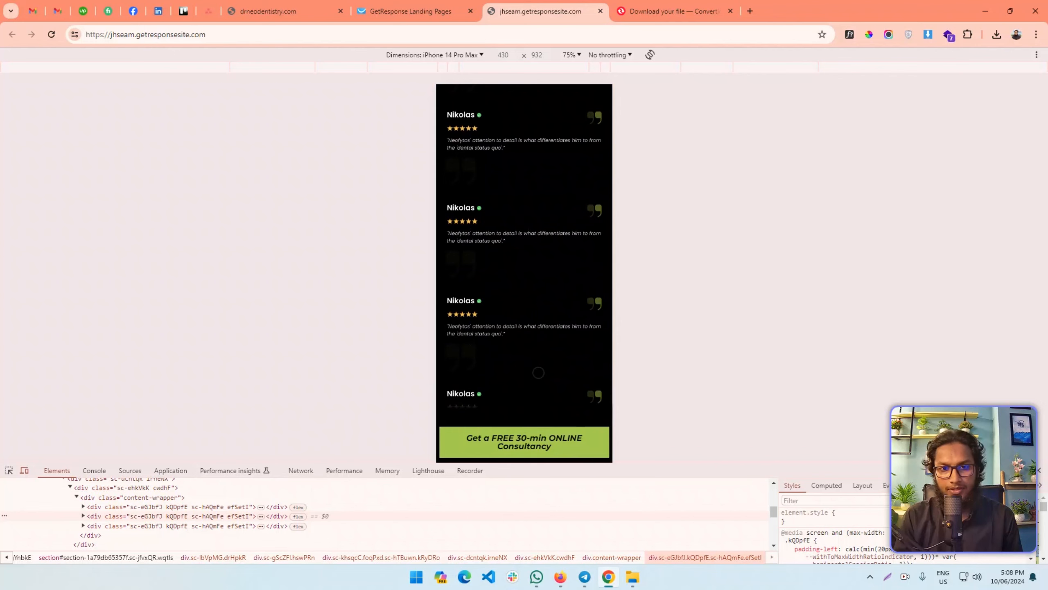
{"action": "scroll", "coordinate": [537, 372], "scroll_direction": "up", "scroll_amount": 5}
{"action": "scroll", "coordinate": [512, 345], "scroll_direction": "up", "scroll_amount": 10}
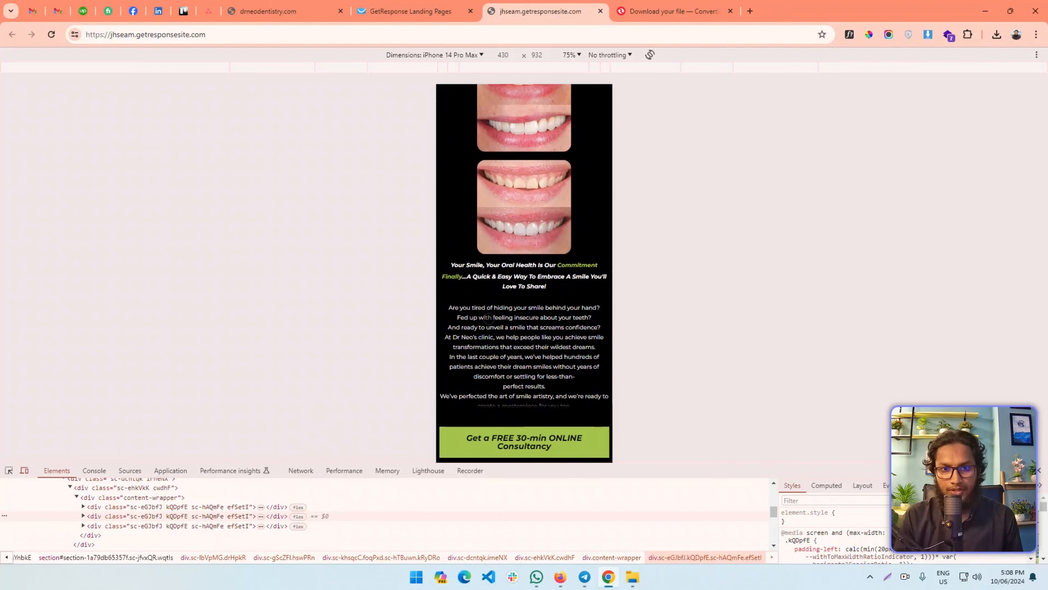
{"action": "scroll", "coordinate": [510, 322], "scroll_direction": "up", "scroll_amount": 5}
{"action": "scroll", "coordinate": [509, 319], "scroll_direction": "down", "scroll_amount": 5}
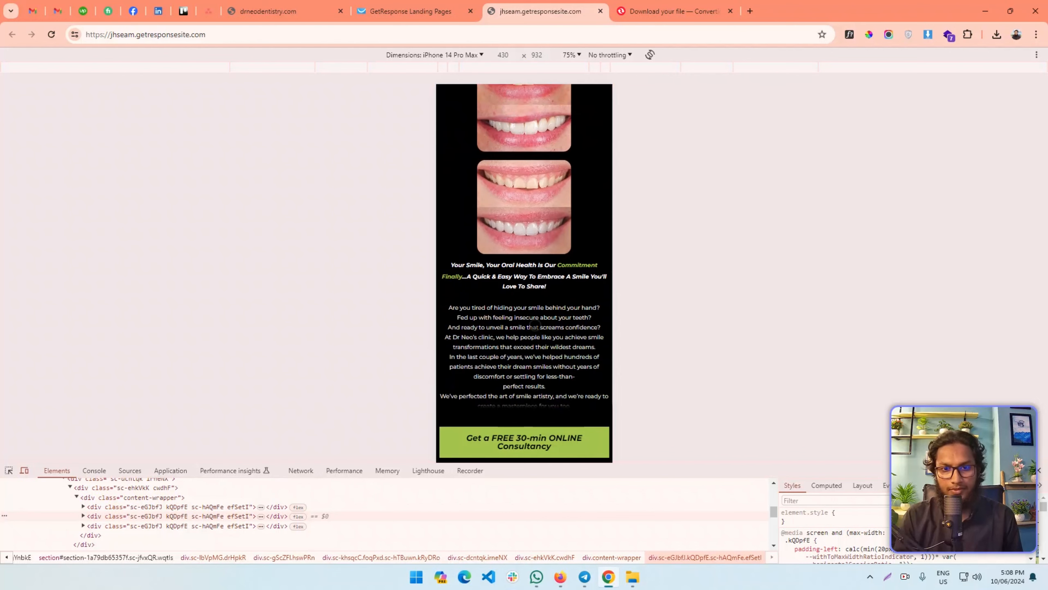
{"action": "scroll", "coordinate": [536, 333], "scroll_direction": "down", "scroll_amount": 4}
- Return to the landing page editor and save the page with its custom code
{"action": "left_click", "coordinate": [406, 5]}
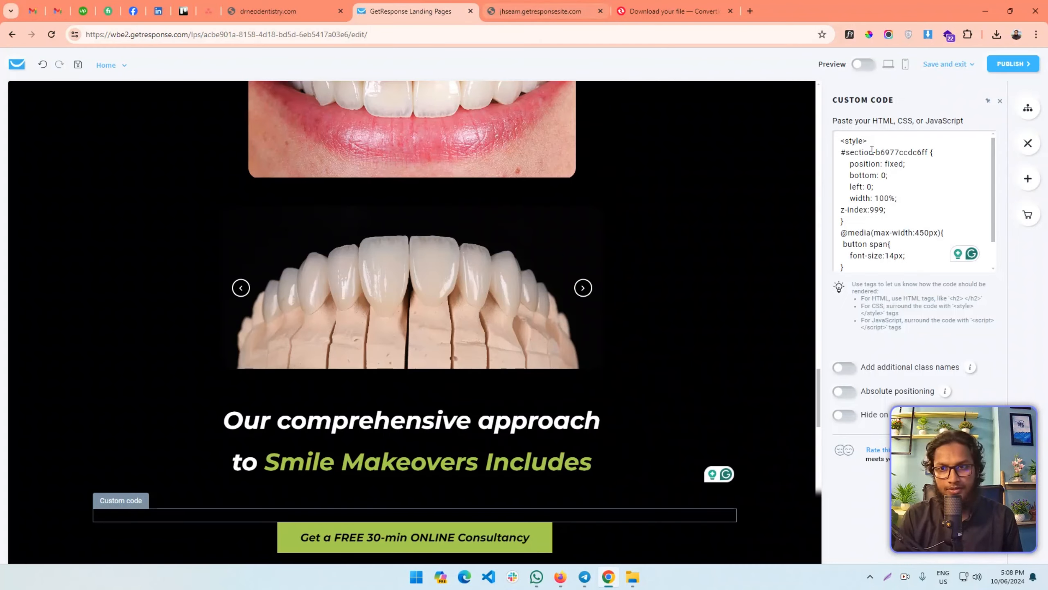
{"action": "mouse_move", "coordinate": [955, 65]}
{"action": "left_click", "coordinate": [941, 90]}
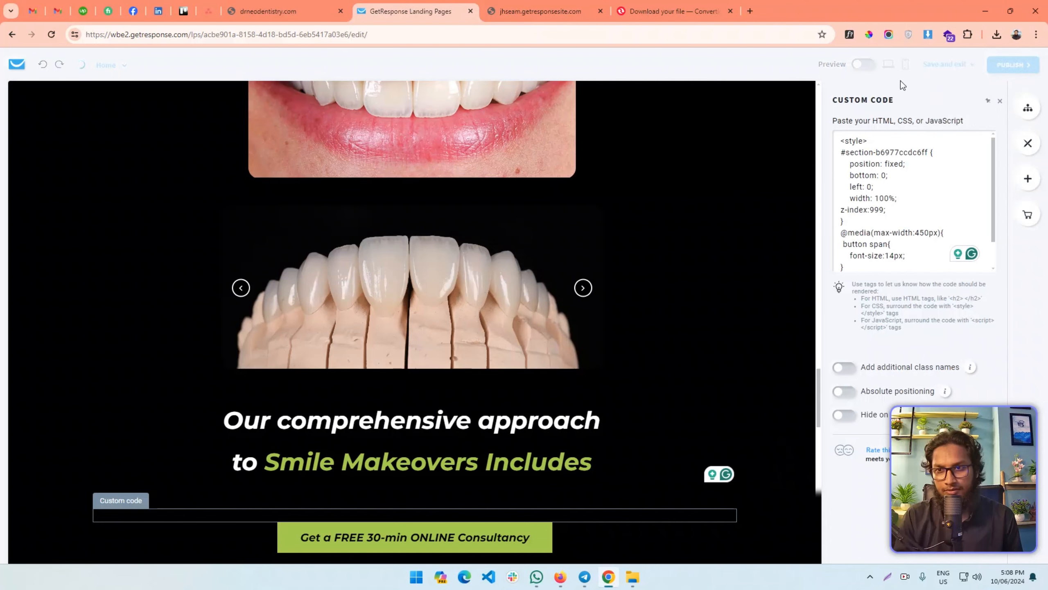
- Set the paragraph font size to 15 px in the mobile view optimizer and save the page
{"action": "left_click", "coordinate": [906, 66]}
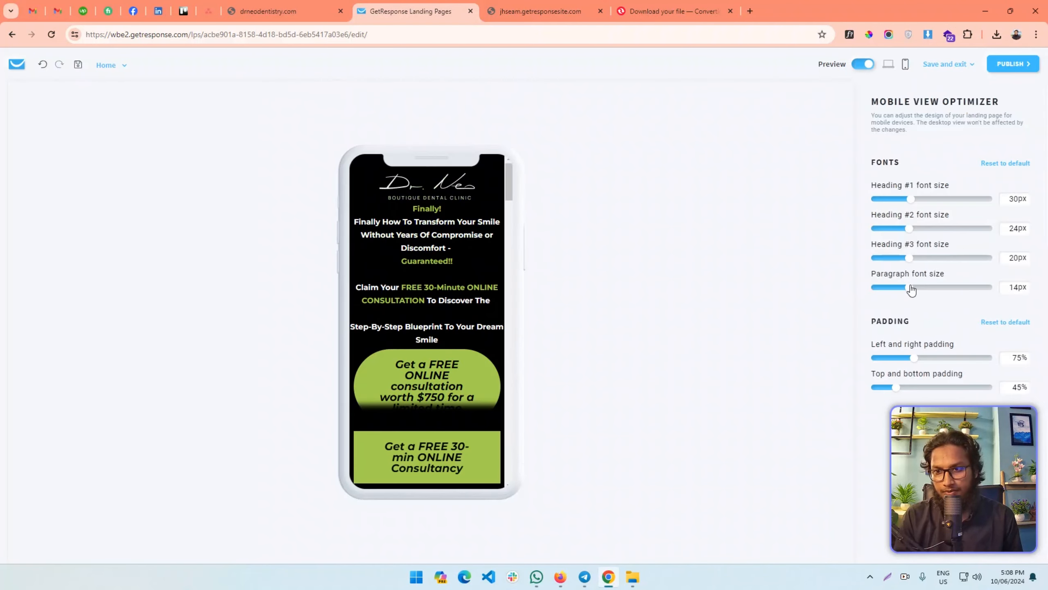
{"action": "left_click", "coordinate": [914, 286]}
{"action": "left_click_drag", "start_coordinate": [914, 286], "coordinate": [917, 285]}
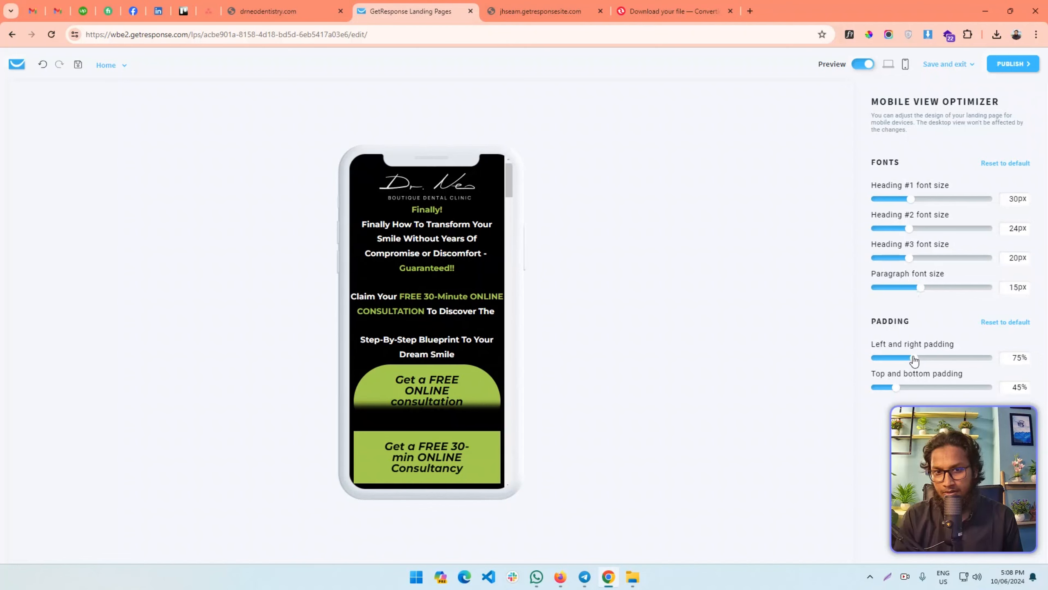
{"action": "left_click", "coordinate": [949, 64]}
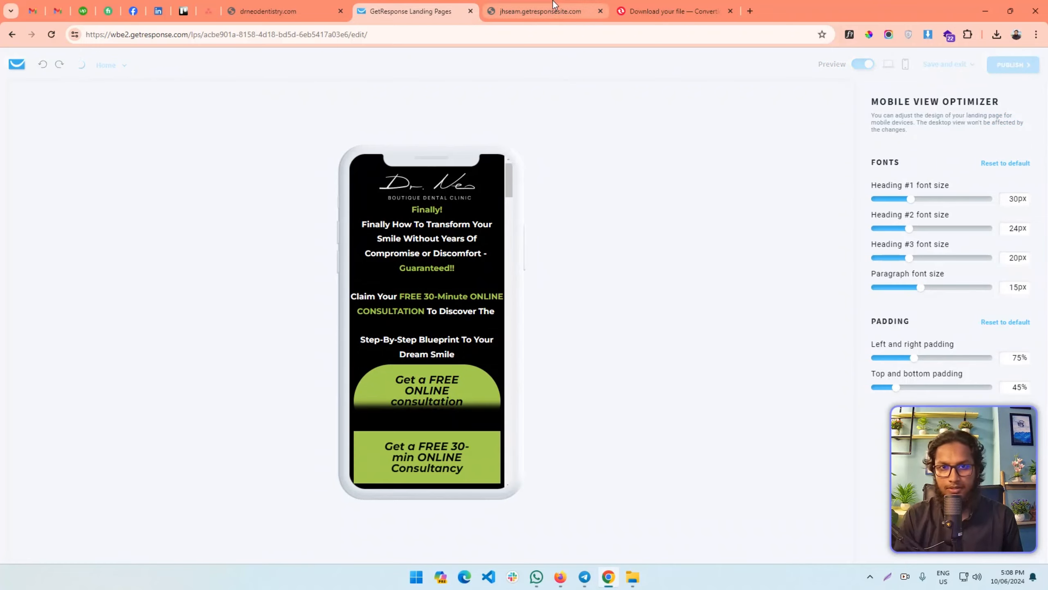
- Examine the published page's sections and fixed consultancy button in the iPhone 14 Pro Max device view at 100% zoom
{"action": "left_click", "coordinate": [541, 11]}
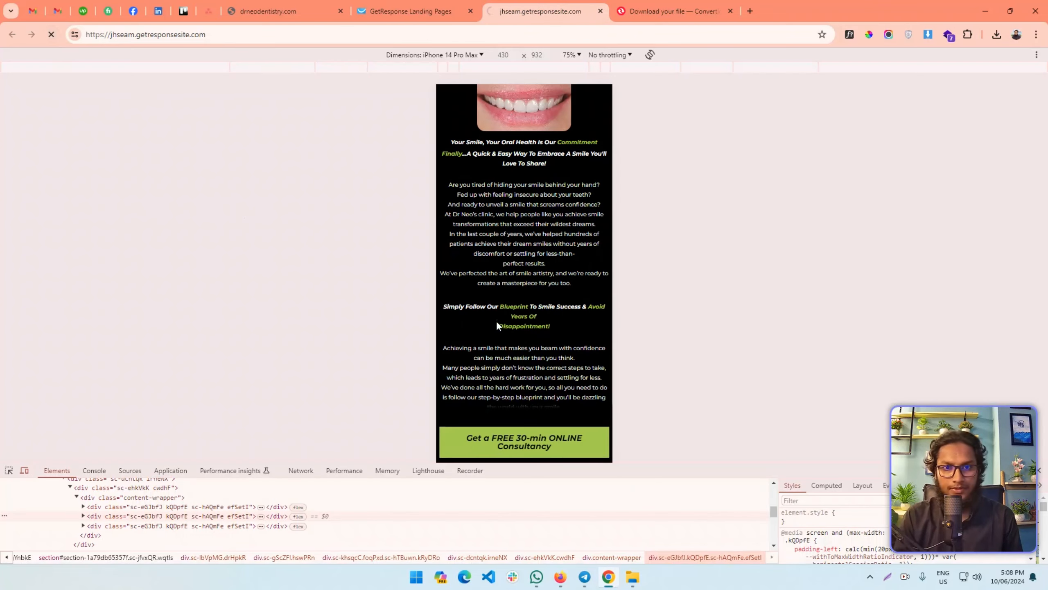
{"action": "scroll", "coordinate": [544, 334], "scroll_direction": "down", "scroll_amount": 6}
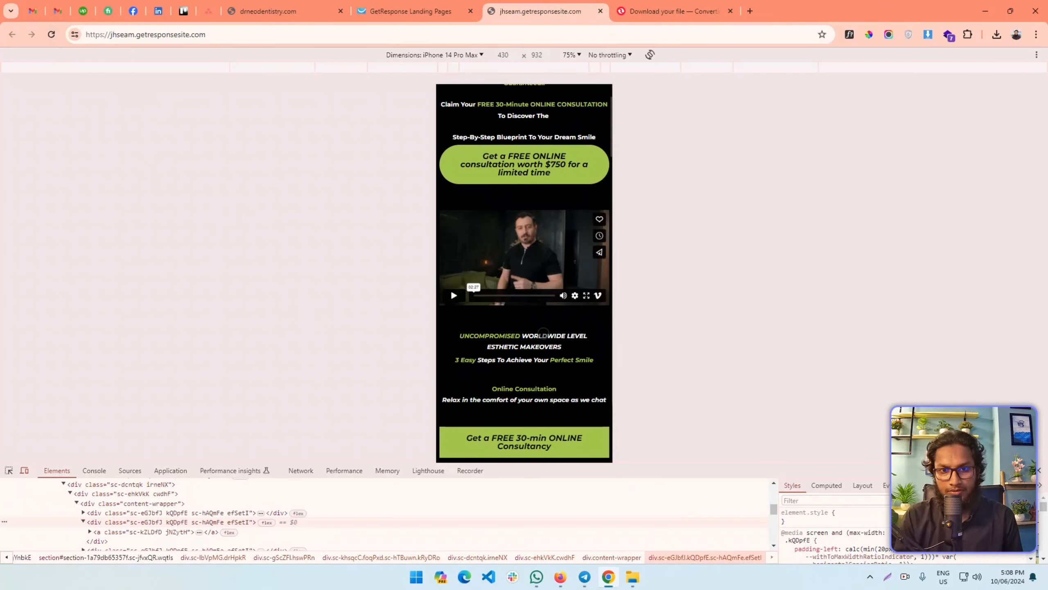
{"action": "left_click", "coordinate": [570, 55]}
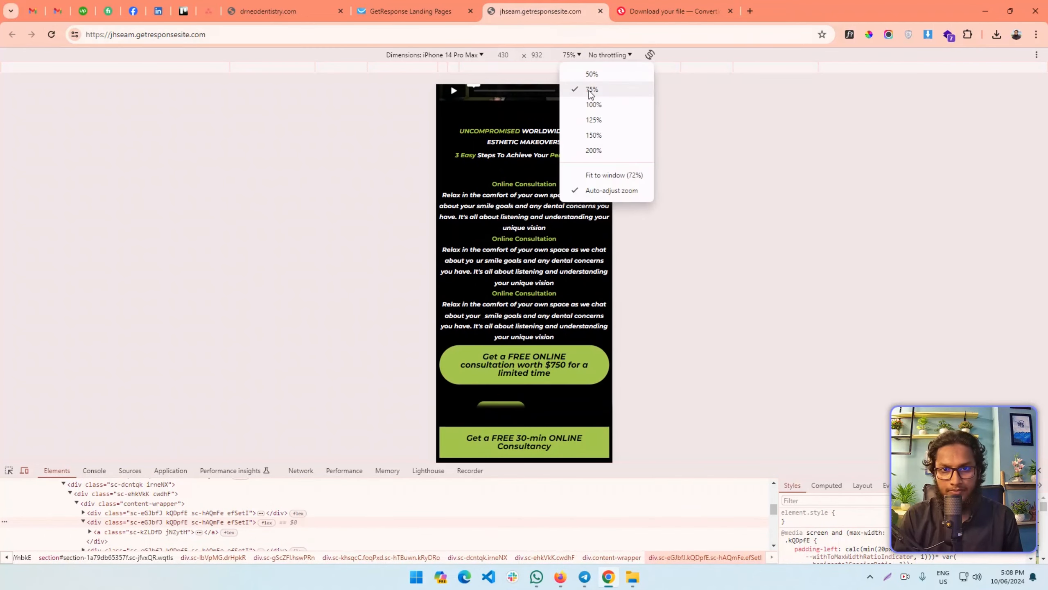
{"action": "left_click", "coordinate": [594, 101]}
{"action": "scroll", "coordinate": [544, 264], "scroll_direction": "down", "scroll_amount": 6}
{"action": "scroll", "coordinate": [544, 264], "scroll_direction": "down", "scroll_amount": 10}
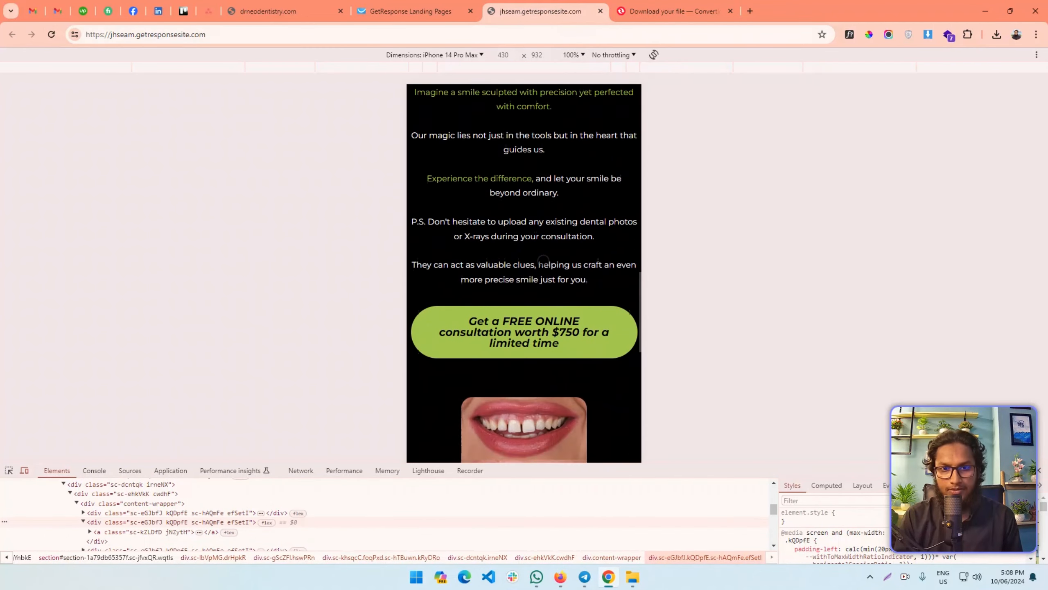
- Leave the mobile device view, close the developer tools and review the published page's desktop layout up to its header
{"action": "key", "text": "ctrl+shift+m"}
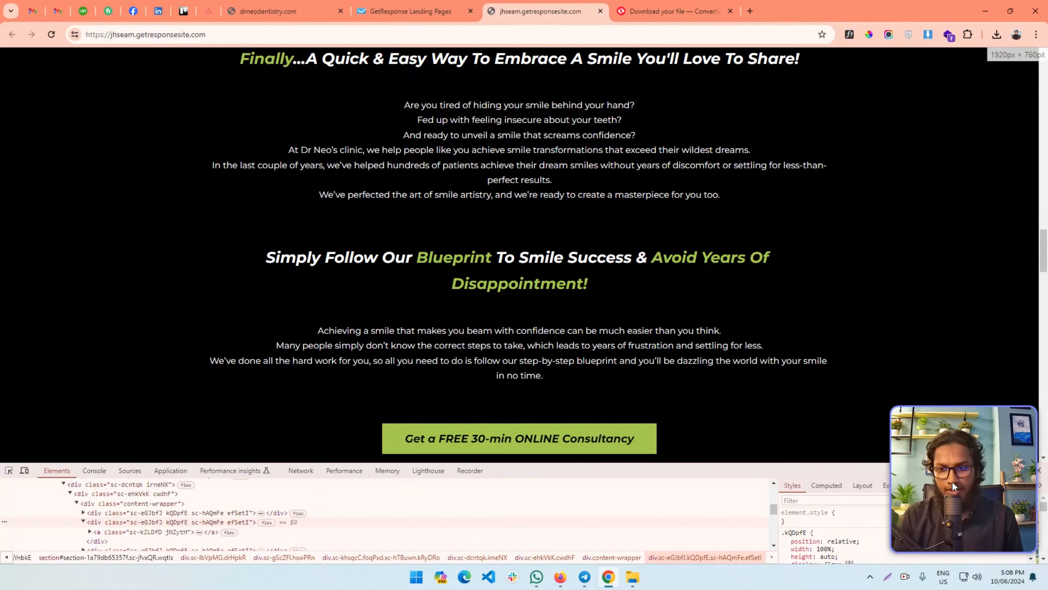
{"action": "left_click", "coordinate": [1040, 471]}
{"action": "scroll", "coordinate": [818, 497], "scroll_direction": "up", "scroll_amount": 6}
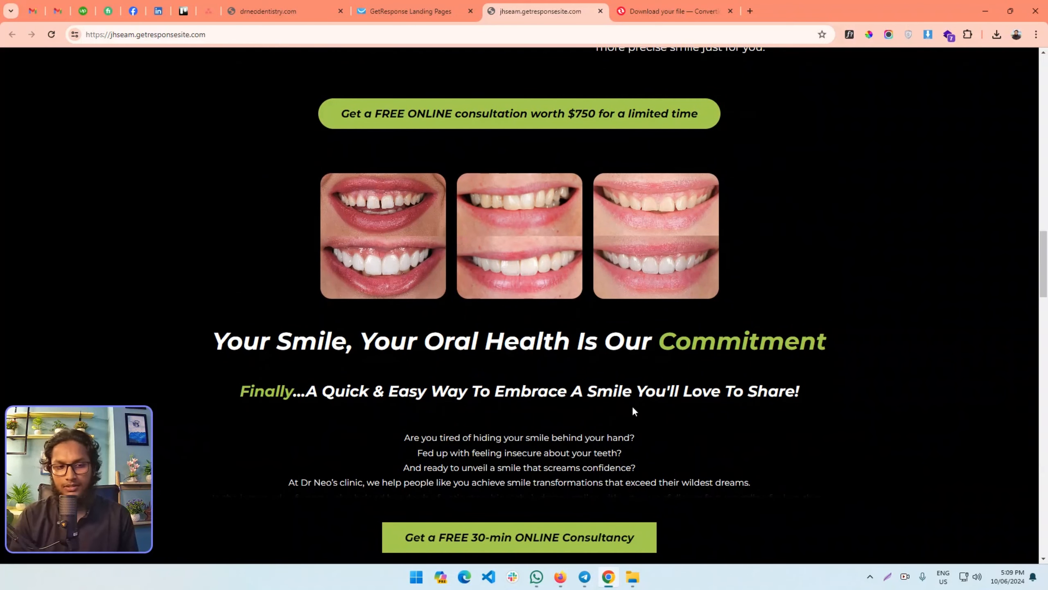
{"action": "scroll", "coordinate": [594, 406], "scroll_direction": "up", "scroll_amount": 2}
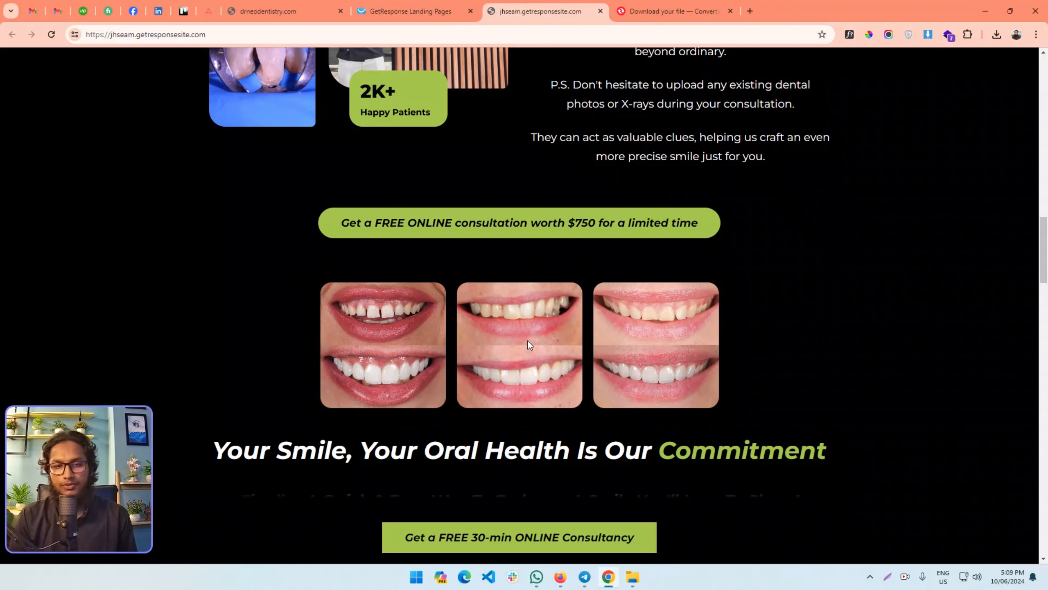
{"action": "scroll", "coordinate": [528, 289], "scroll_direction": "up", "scroll_amount": 15}
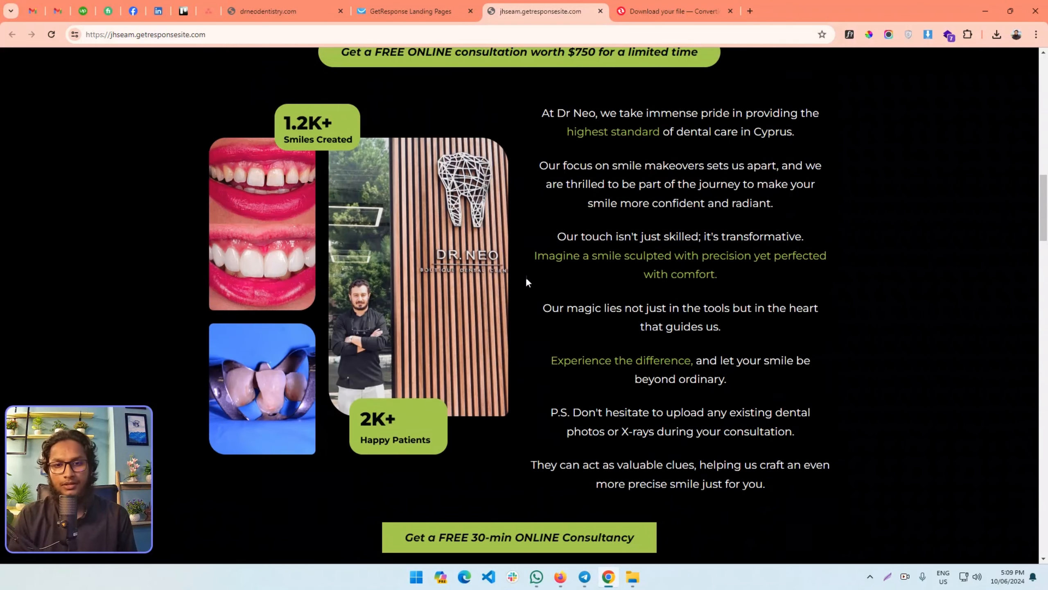
{"action": "scroll", "coordinate": [532, 278], "scroll_direction": "up", "scroll_amount": 5}
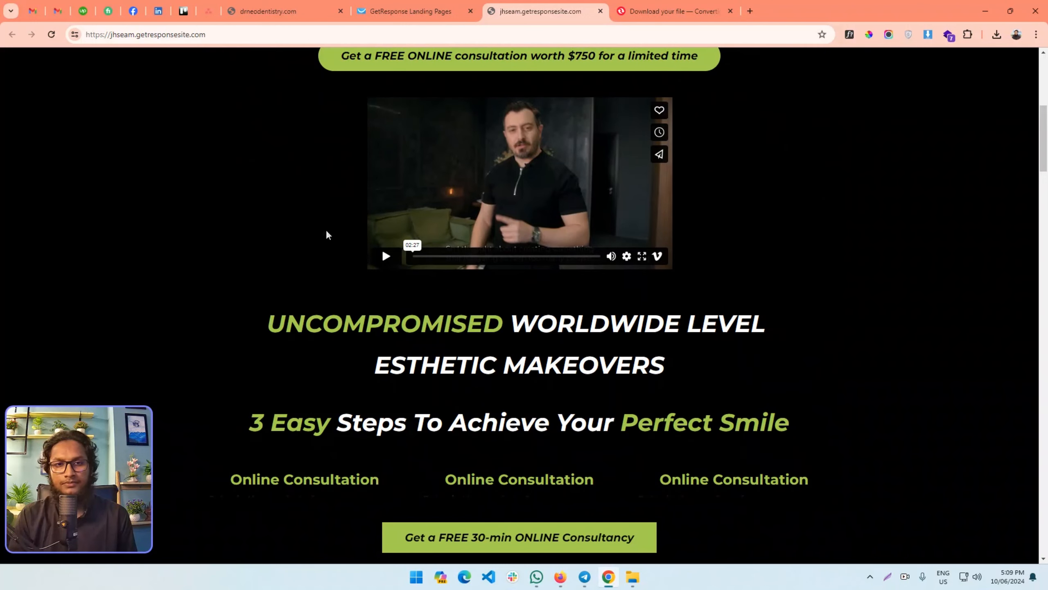
{"action": "scroll", "coordinate": [330, 218], "scroll_direction": "up", "scroll_amount": 4}
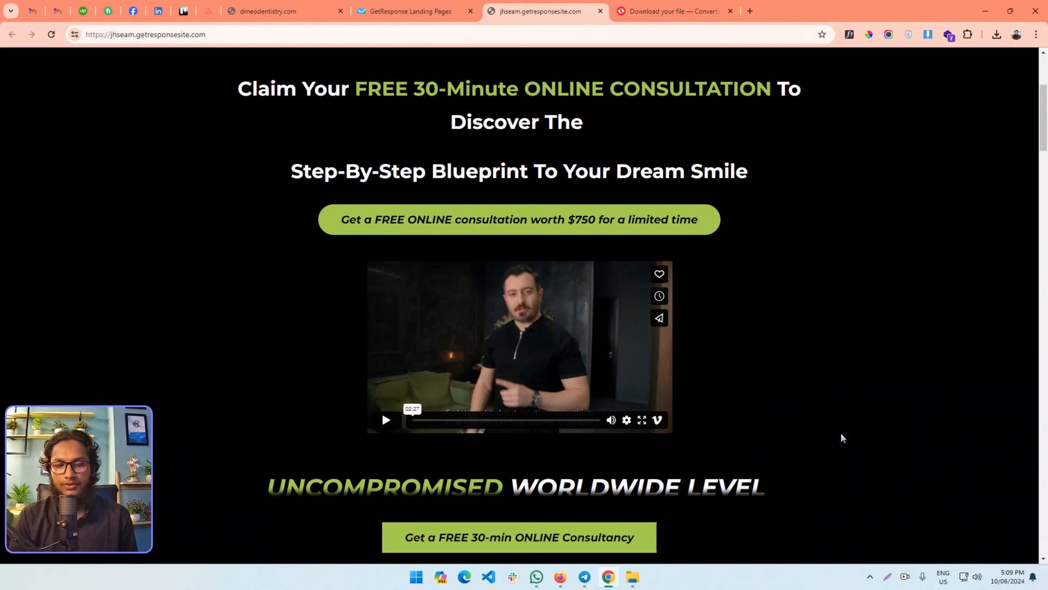
{"action": "scroll", "coordinate": [832, 410], "scroll_direction": "up", "scroll_amount": 5}
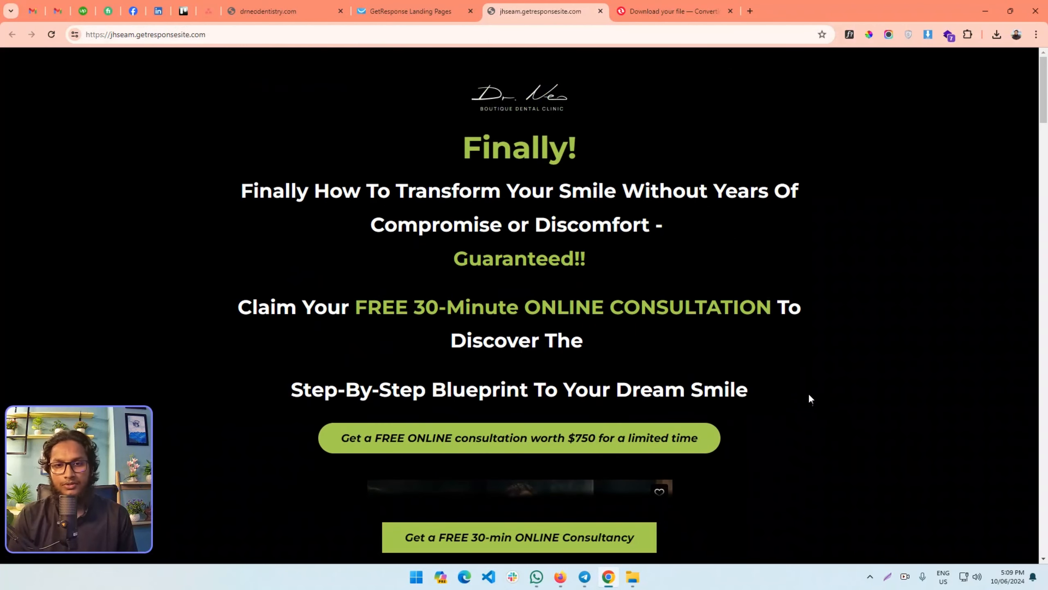